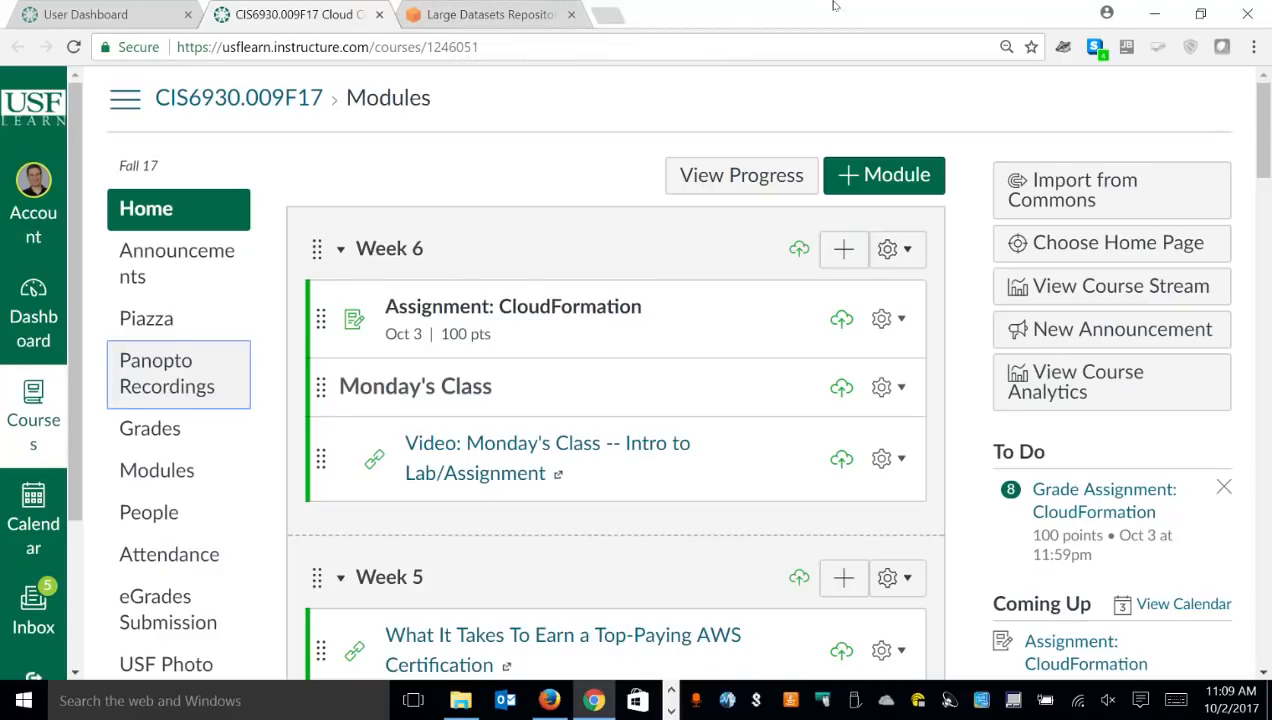
- Open the EC2 dashboard in its own Firefox tab and dismiss the Lightsail notice
click(1154, 13)
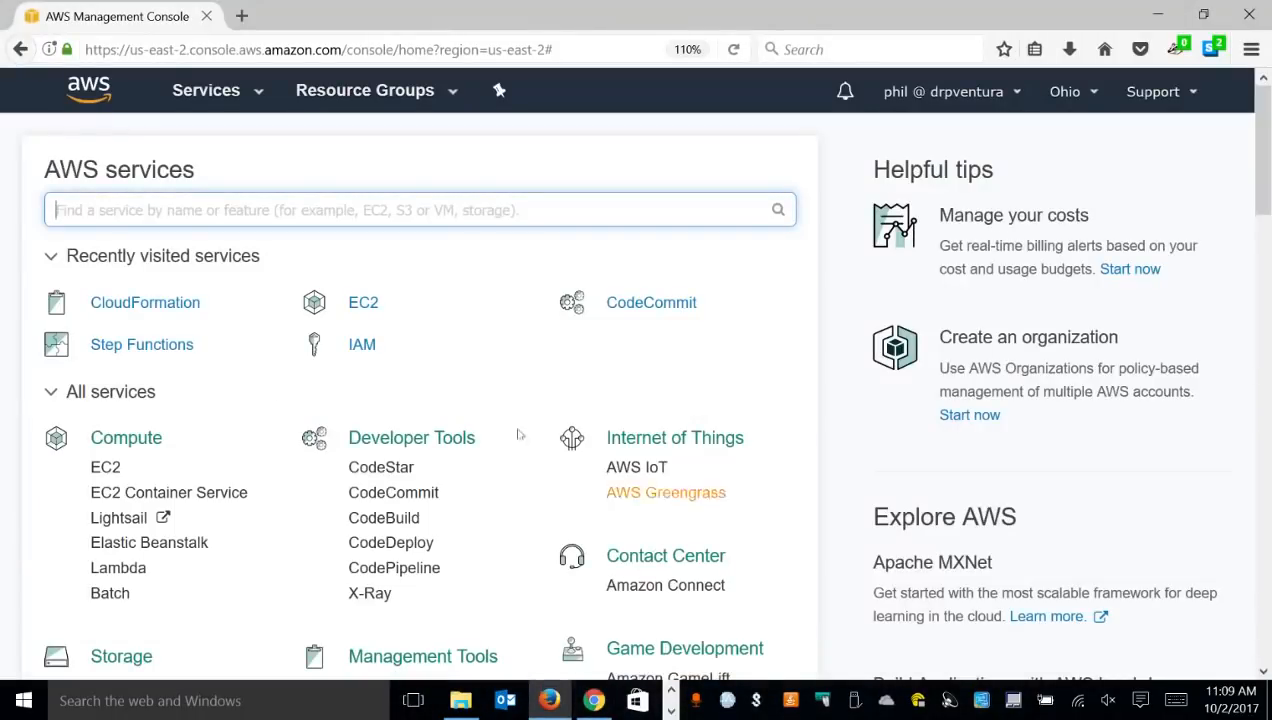
right_click(118, 468)
click(178, 482)
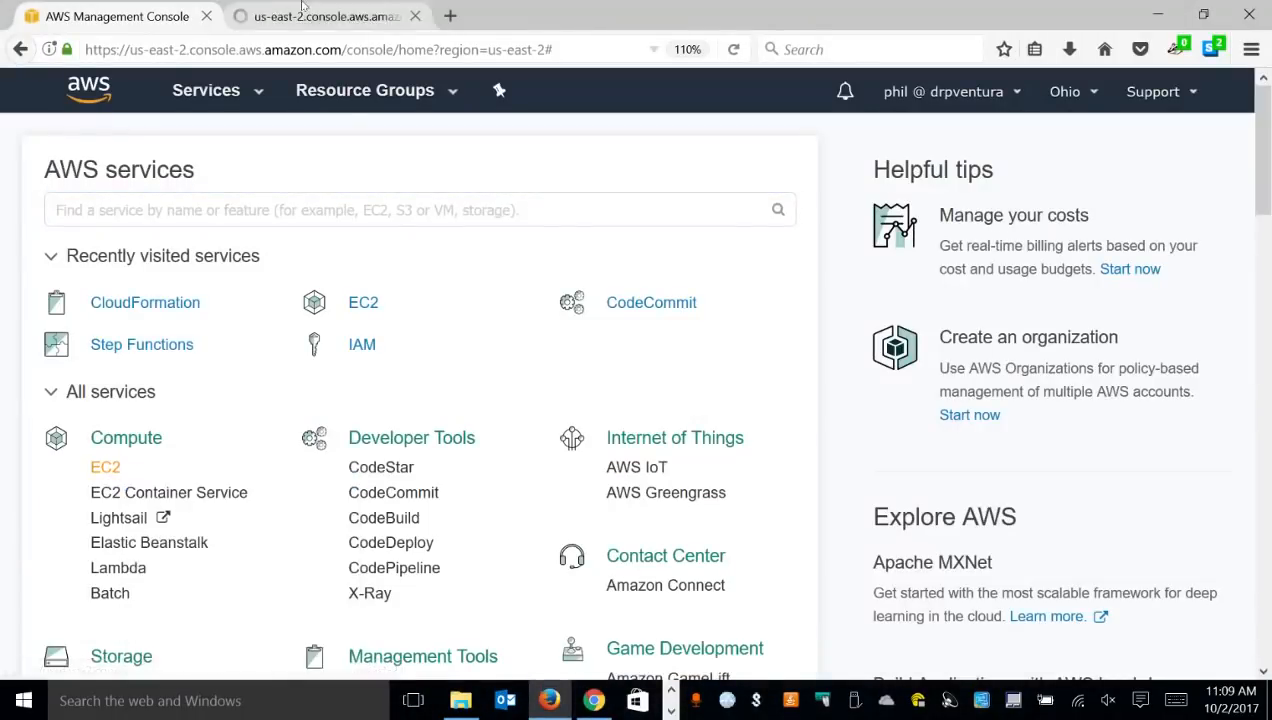
click(303, 8)
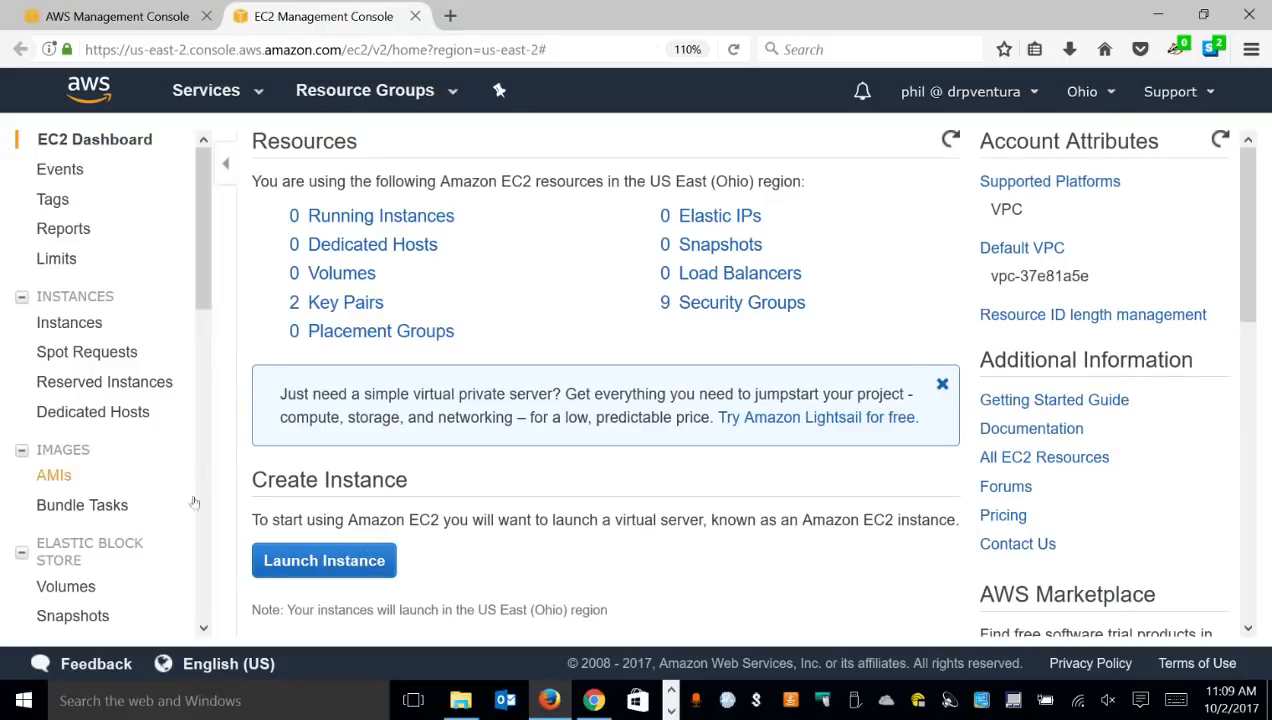
click(942, 385)
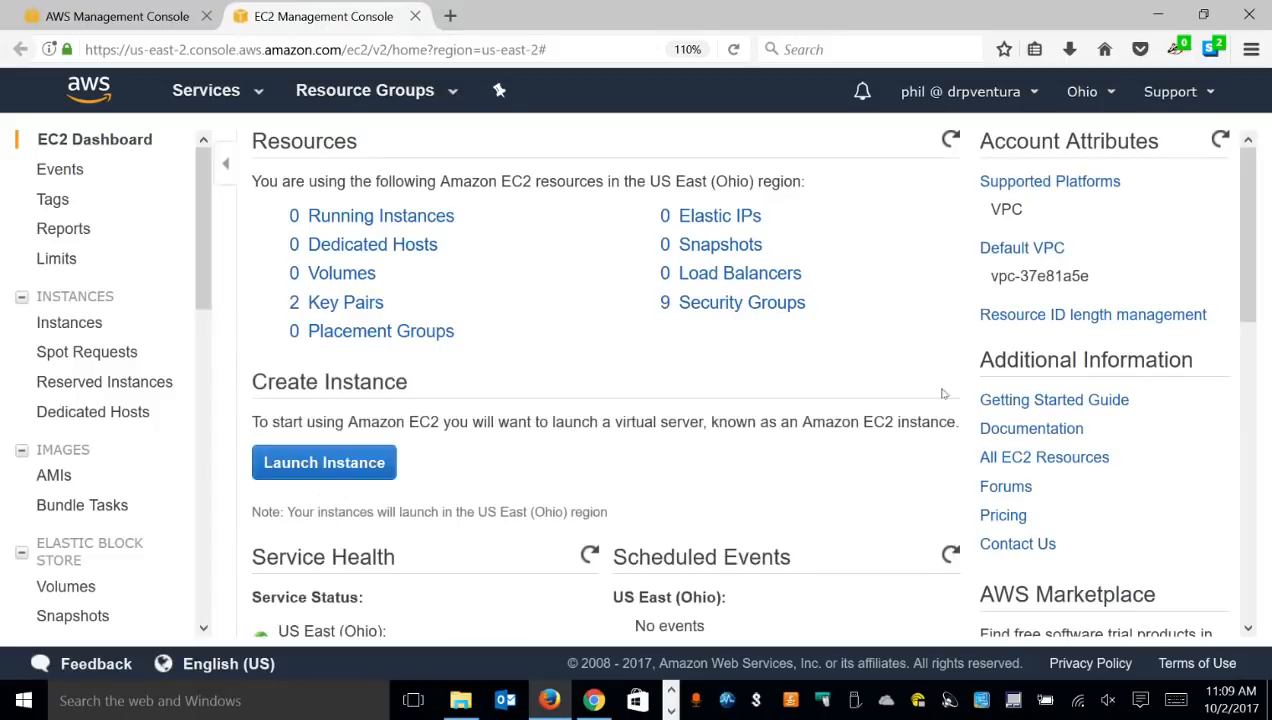
- Start a new instance launch with the Ubuntu Server 16.04 image on t2.micro
click(345, 477)
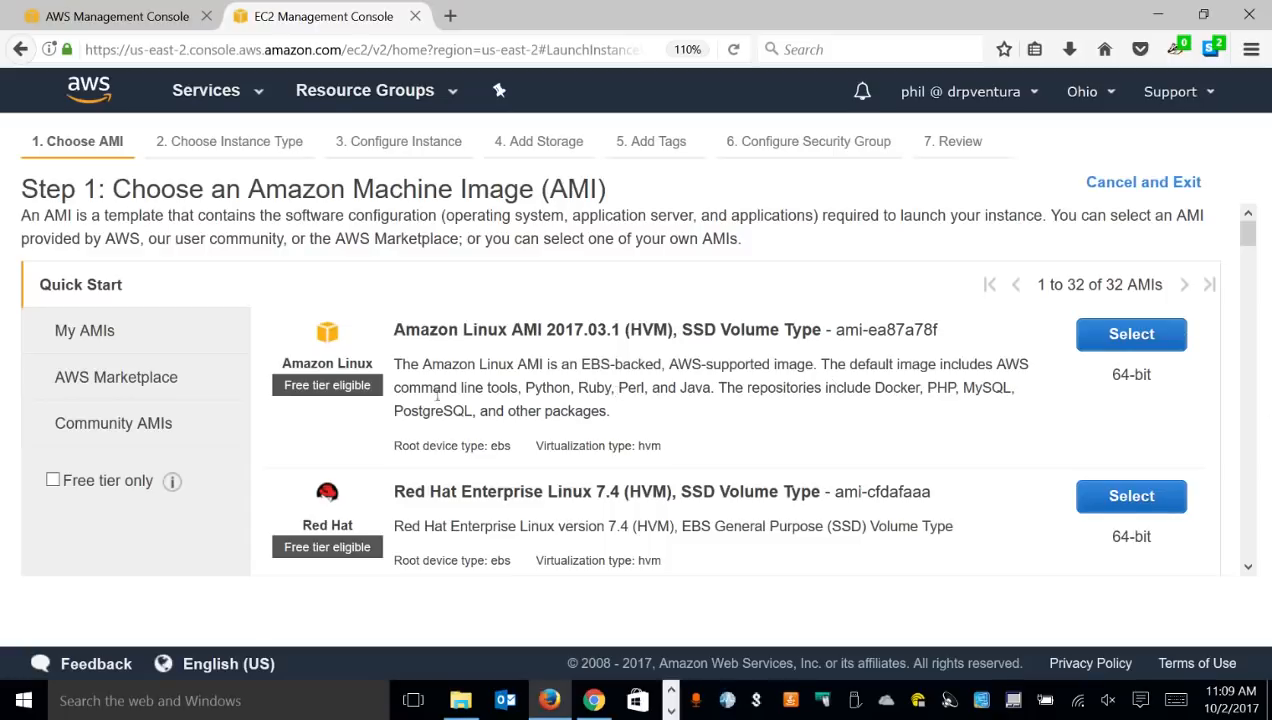
scroll(518, 385, down, 6)
scroll(400, 428, up, 3)
scroll(400, 428, down, 2)
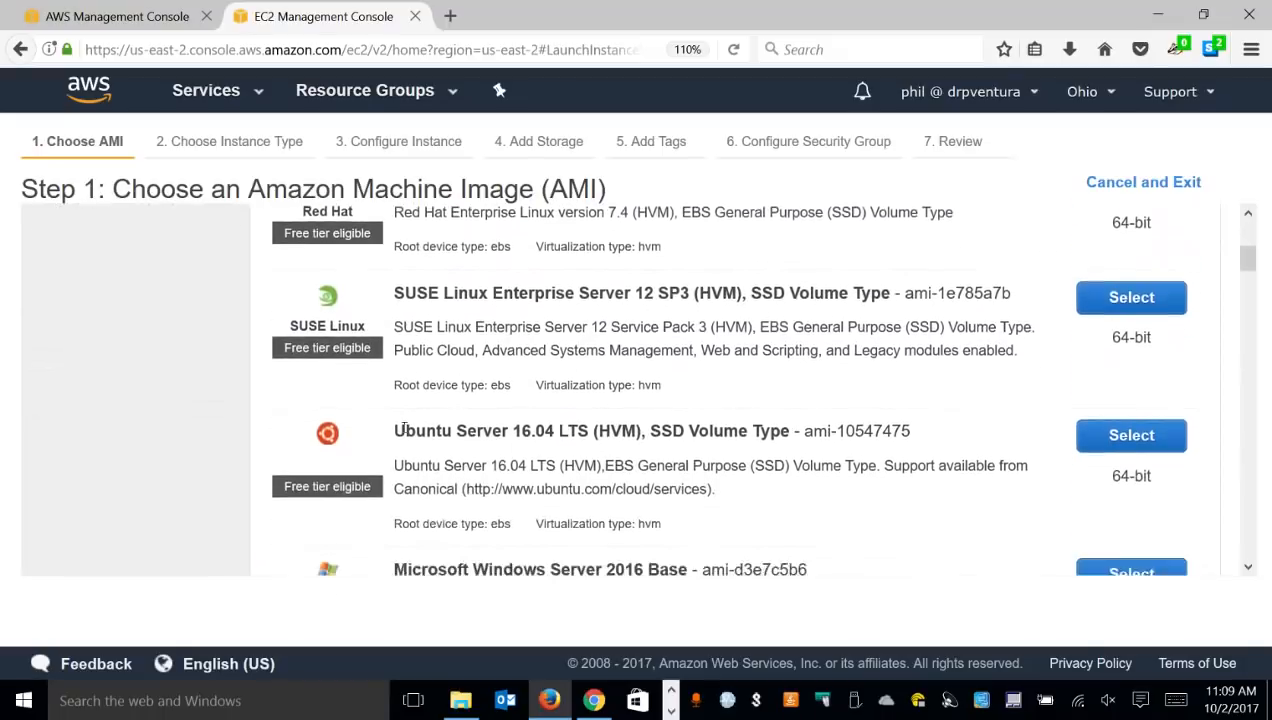
click(1131, 426)
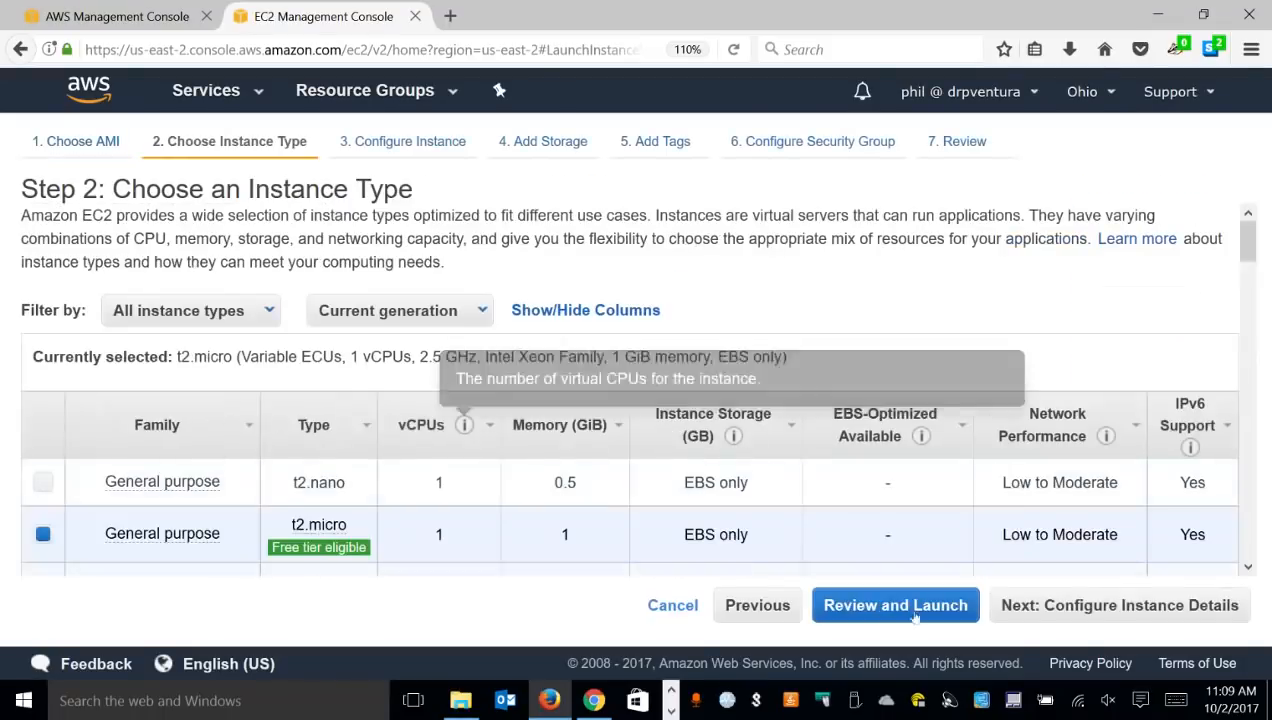
scroll(600, 500, down, 2)
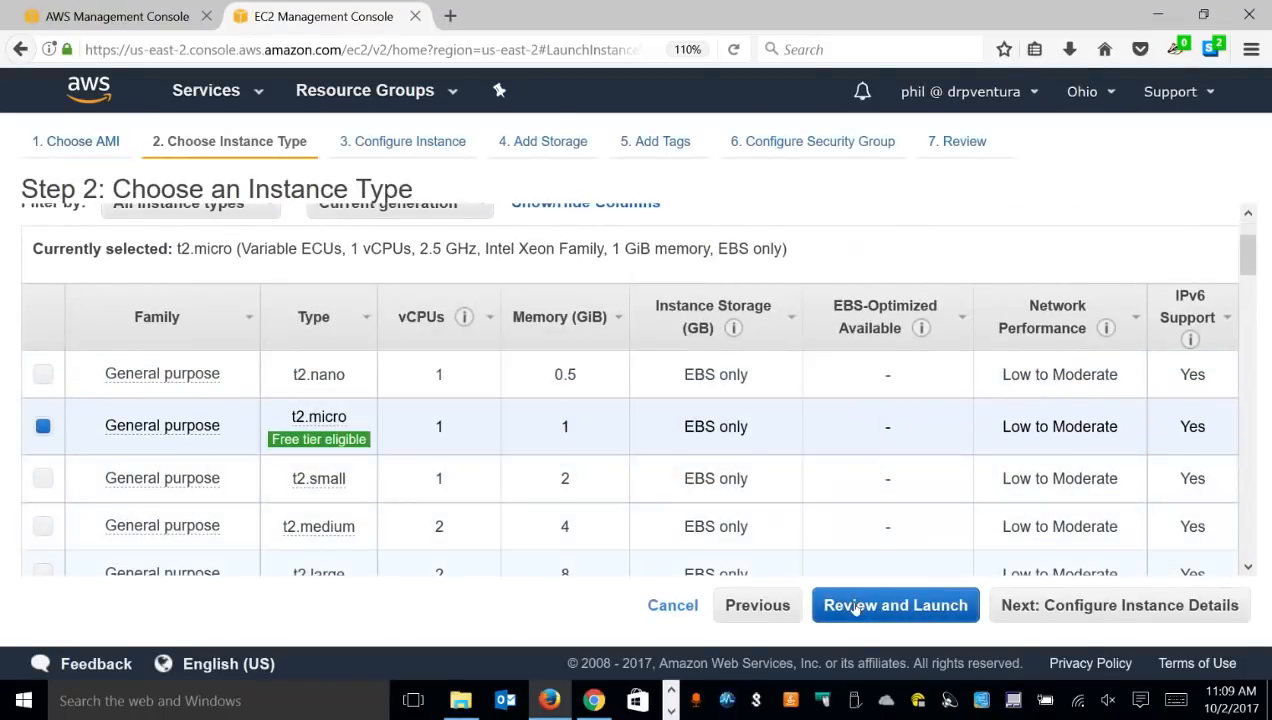
click(856, 607)
- Assign the existing USF SSH HTTP security group and return to the instance details step
scroll(413, 369, down, 3)
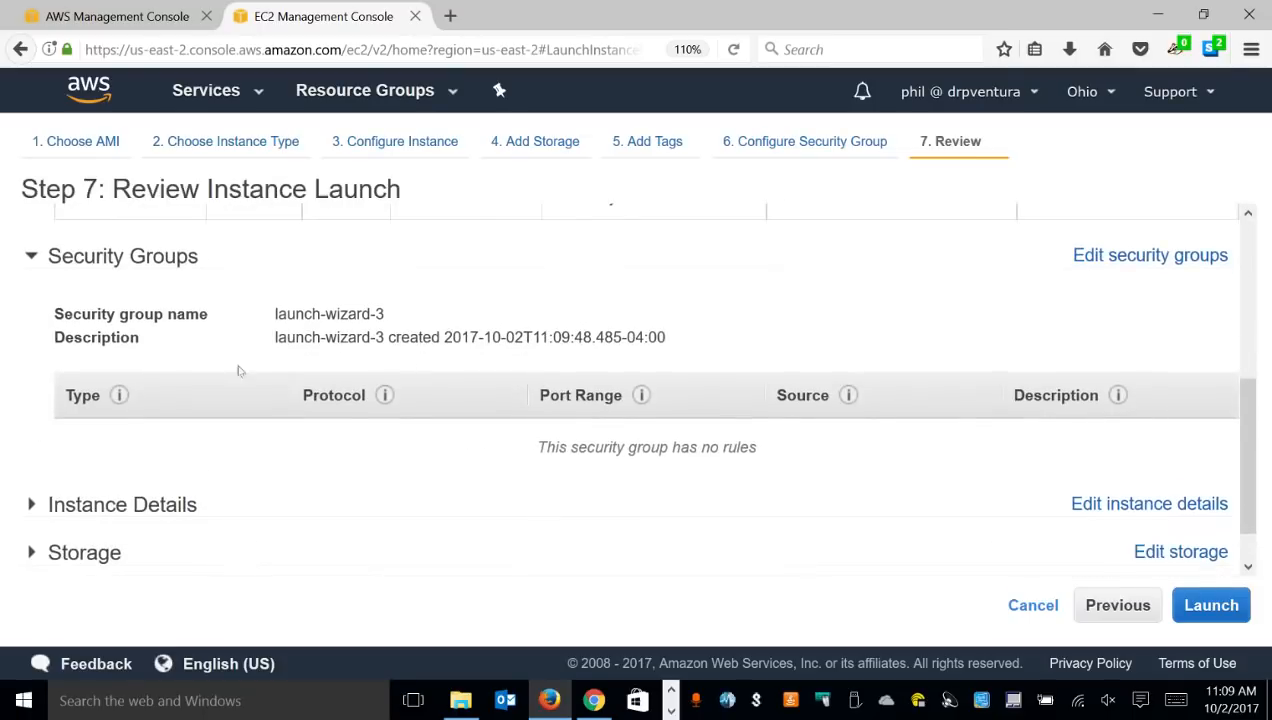
click(1147, 260)
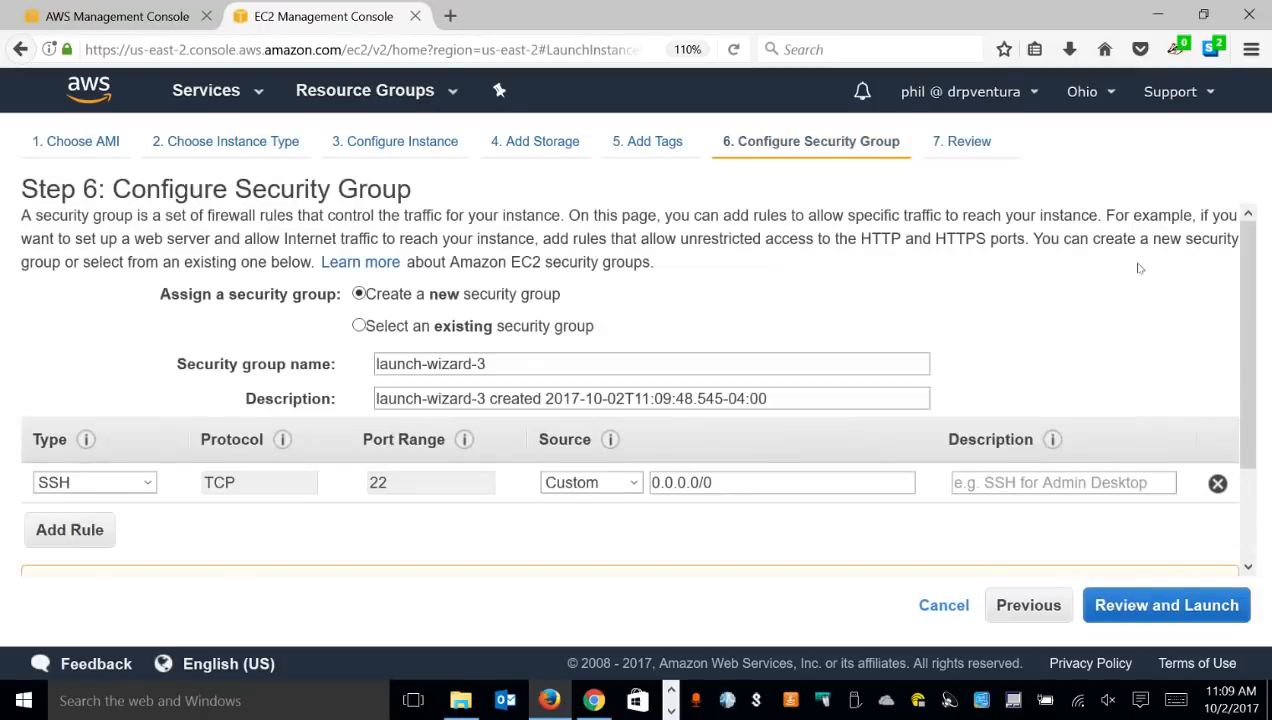
click(359, 327)
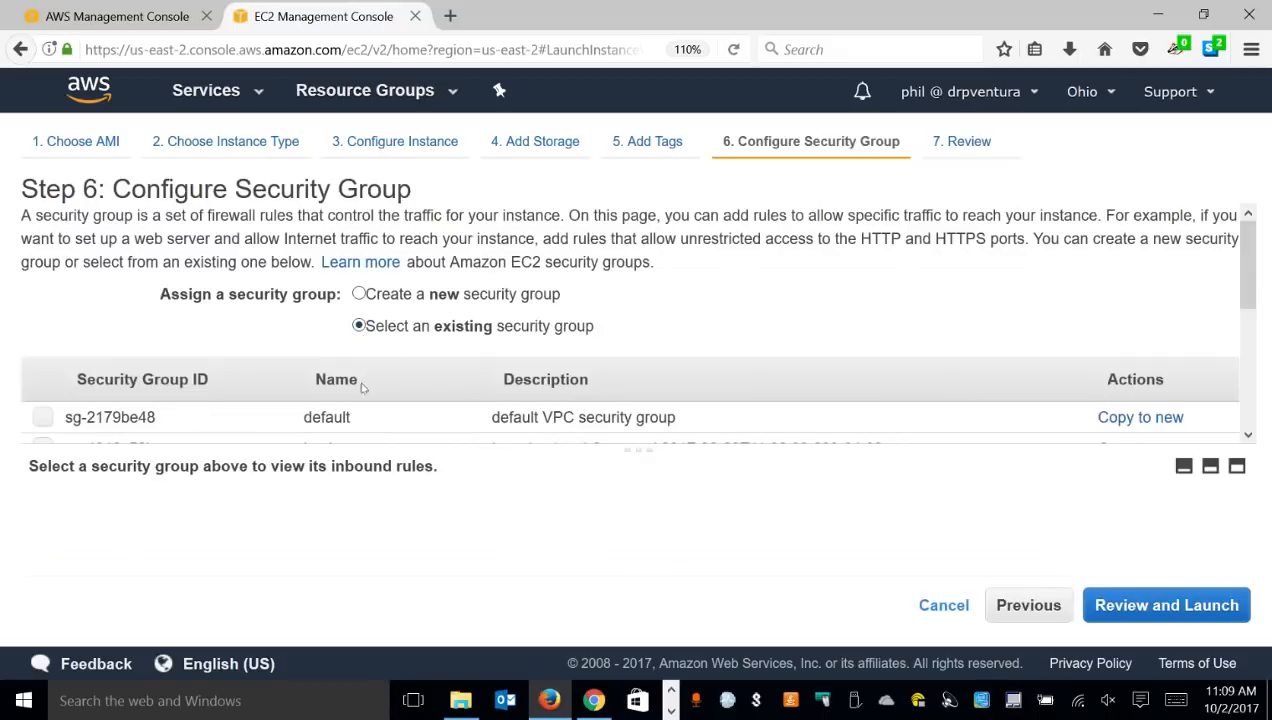
scroll(363, 387, down, 4)
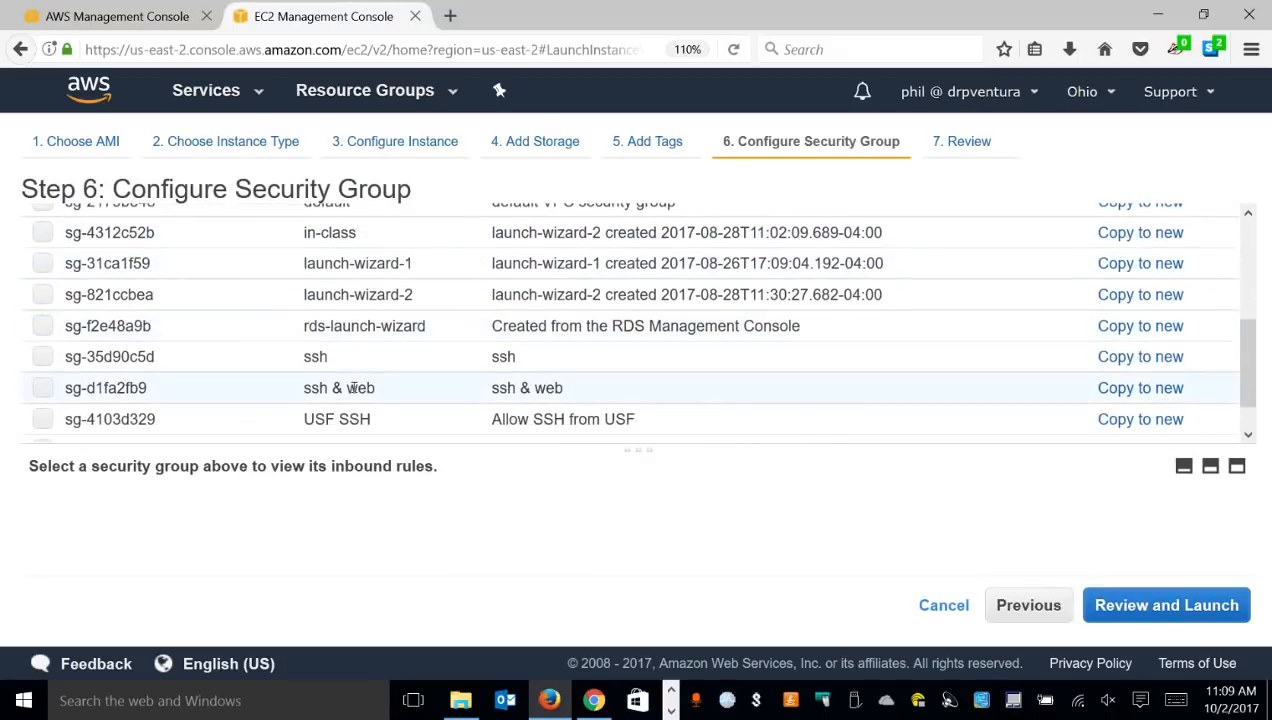
scroll(348, 390, down, 1)
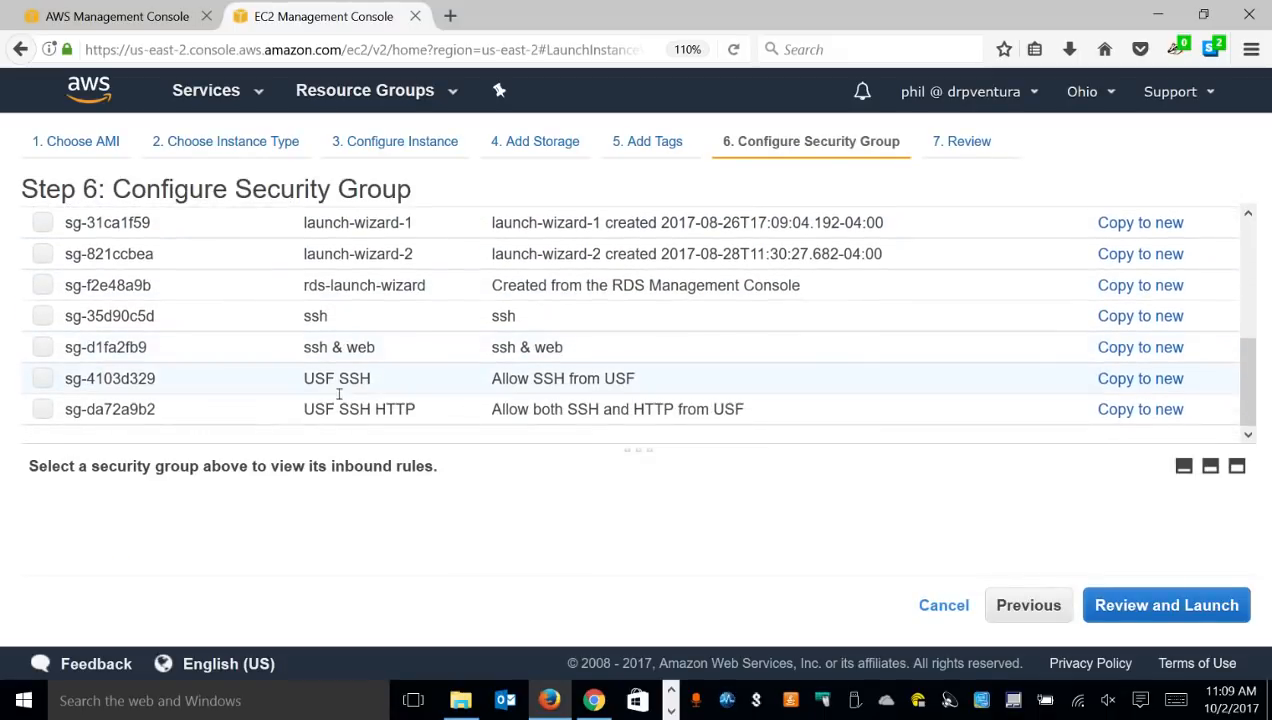
click(43, 409)
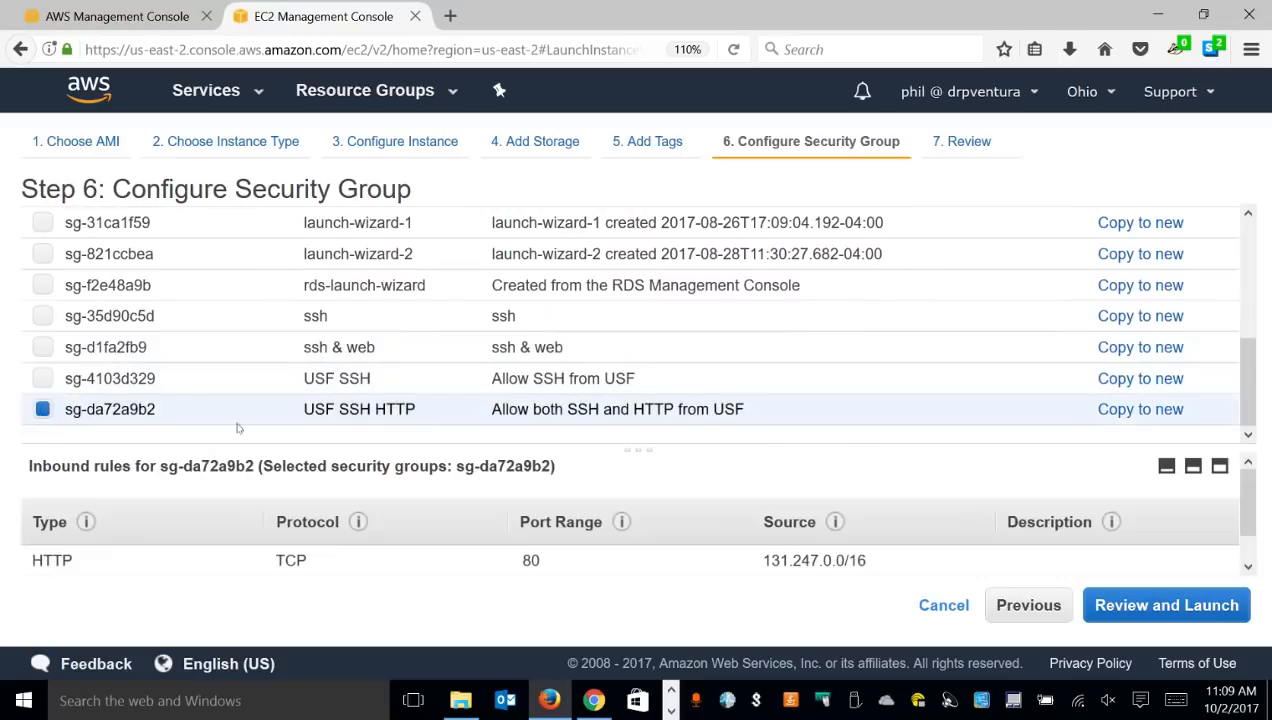
click(1128, 606)
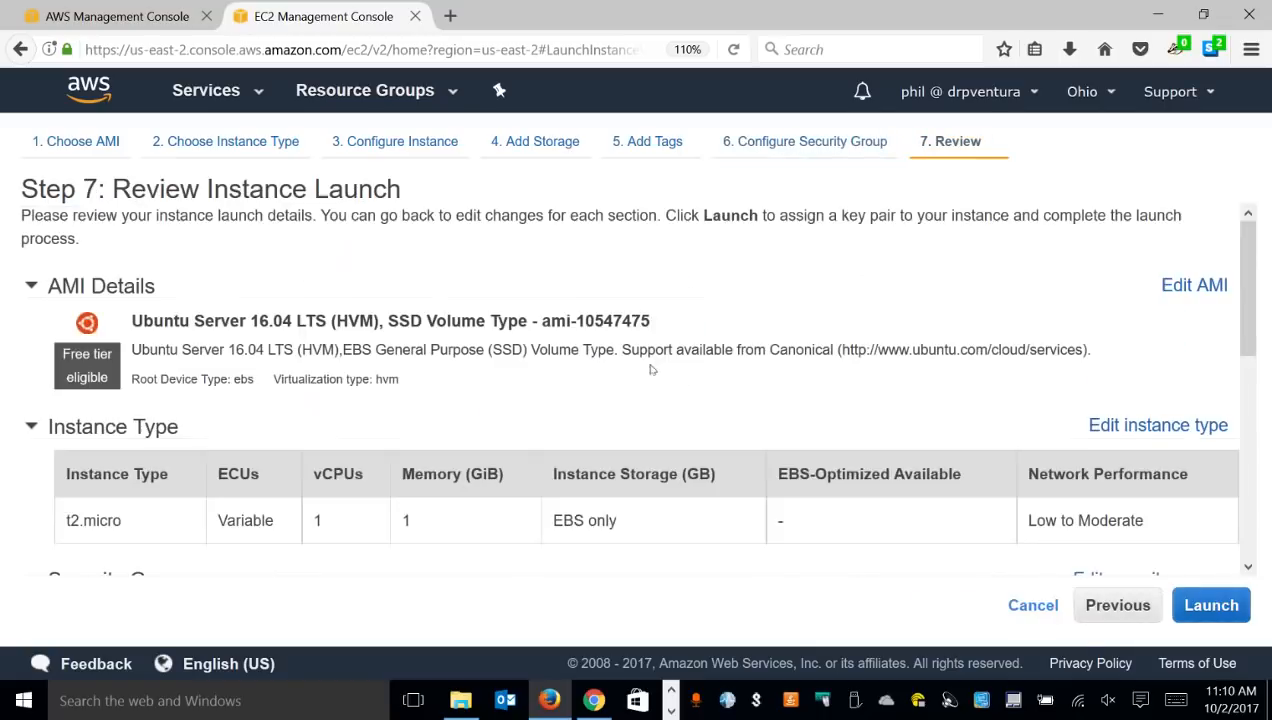
scroll(648, 368, down, 5)
scroll(643, 369, down, 3)
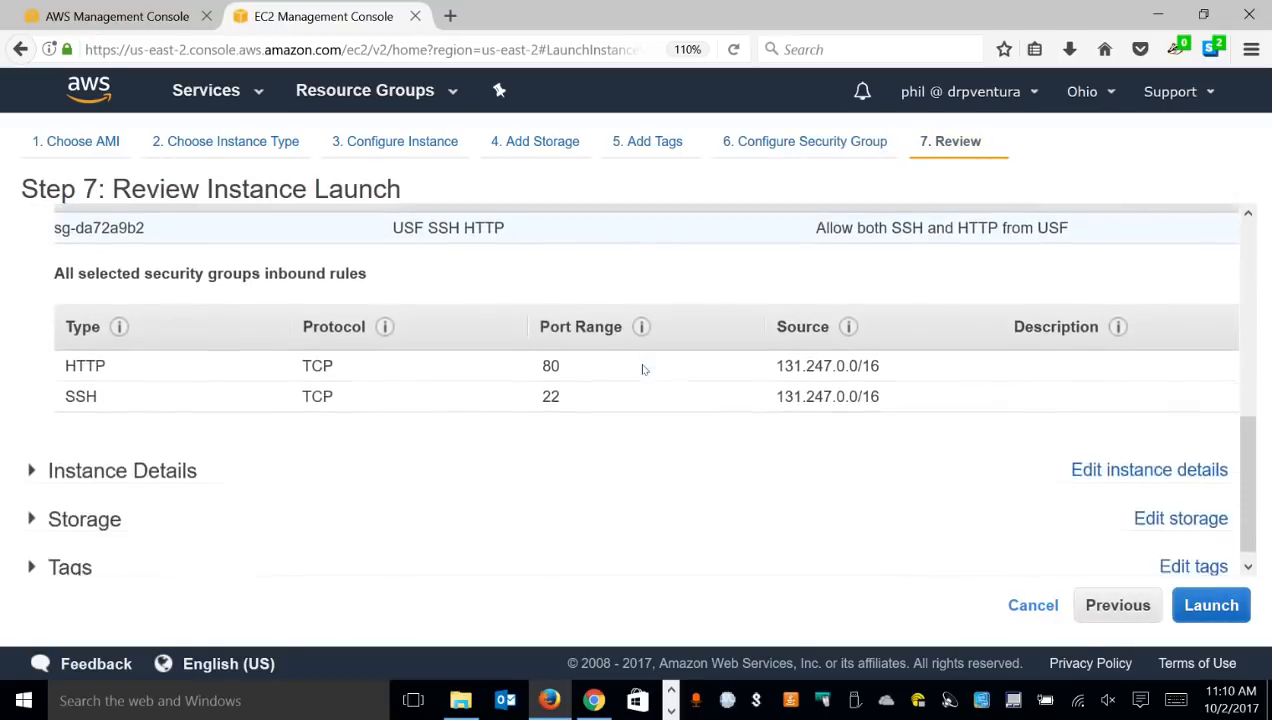
click(1110, 454)
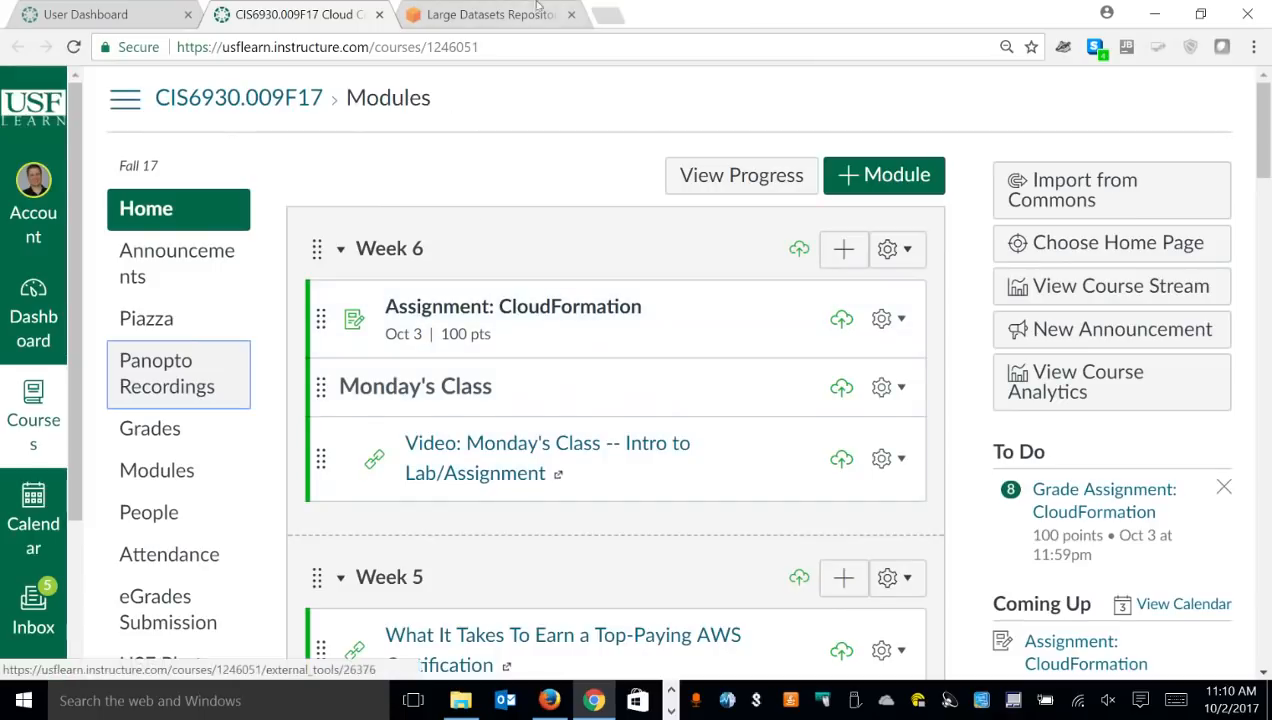
- Load GitHub's home page in a new browser tab
click(614, 18)
text(git)
key(Return)
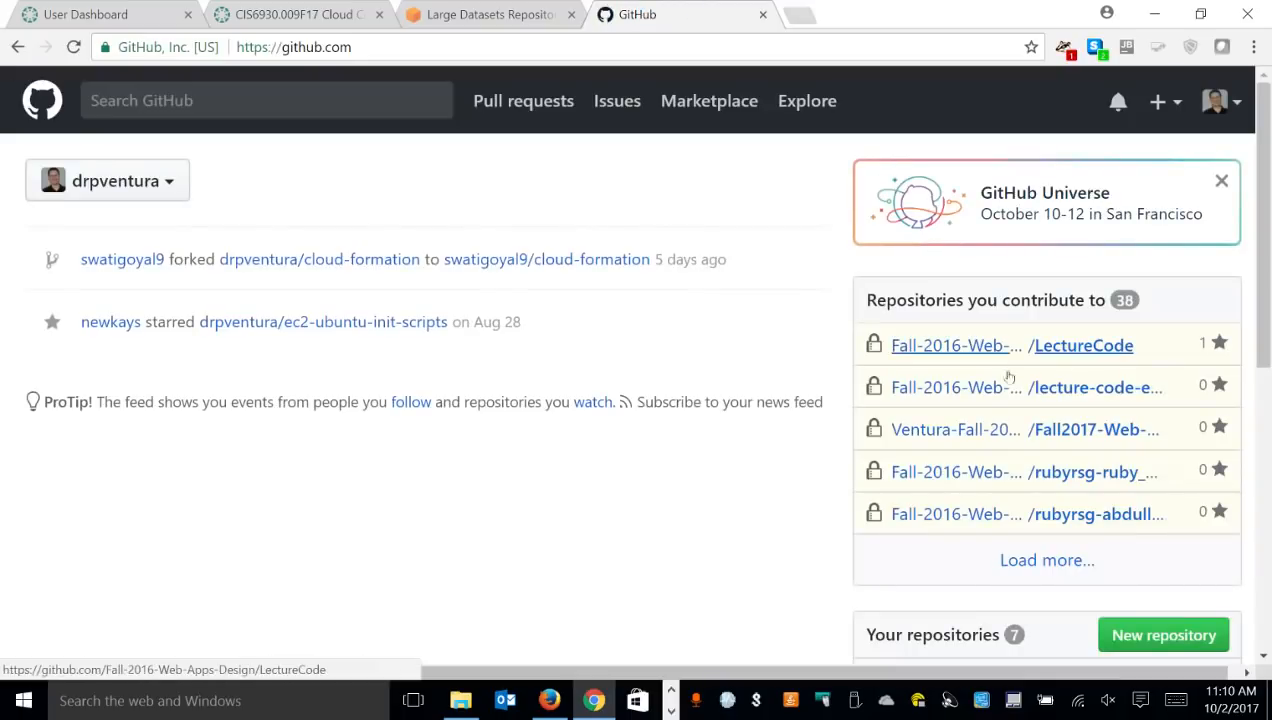
scroll(1030, 400, down, 2)
scroll(500, 250, up, 2)
click(85, 193)
click(97, 178)
click(58, 110)
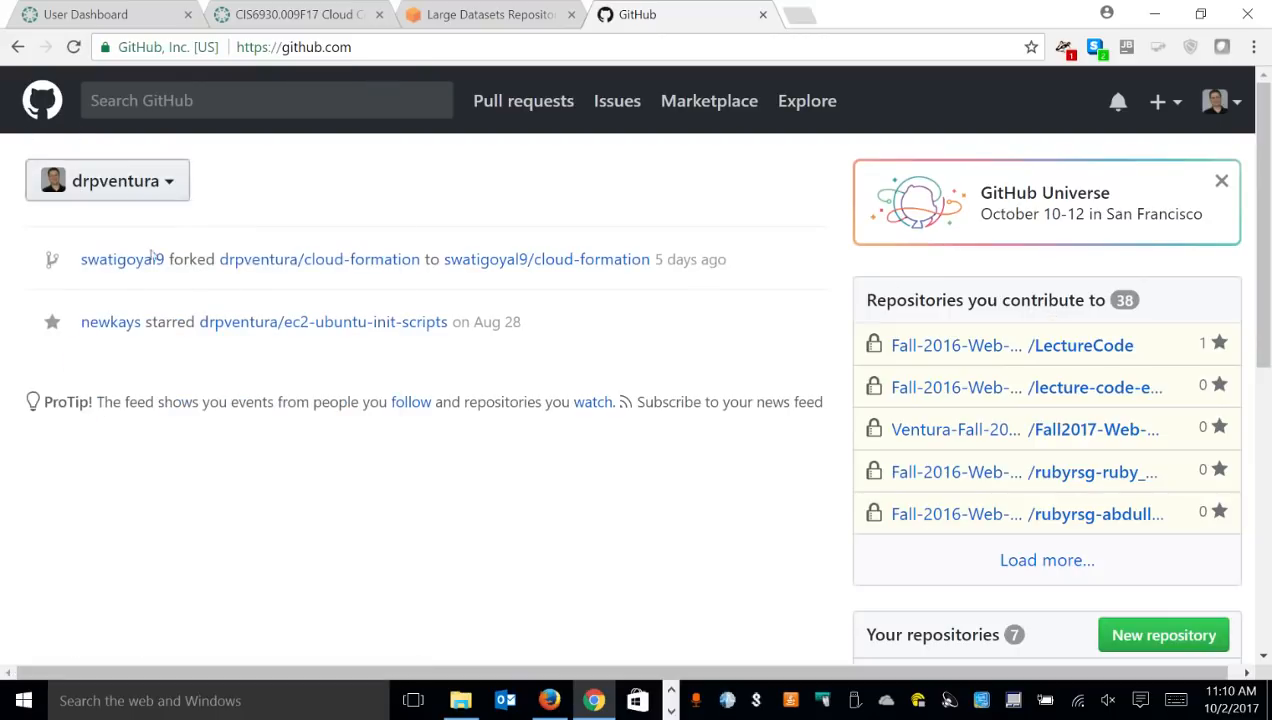
- Open the raw basic-ubuntu.sh from ec2-ubuntu-init-scripts and select all its text
scroll(967, 438, down, 4)
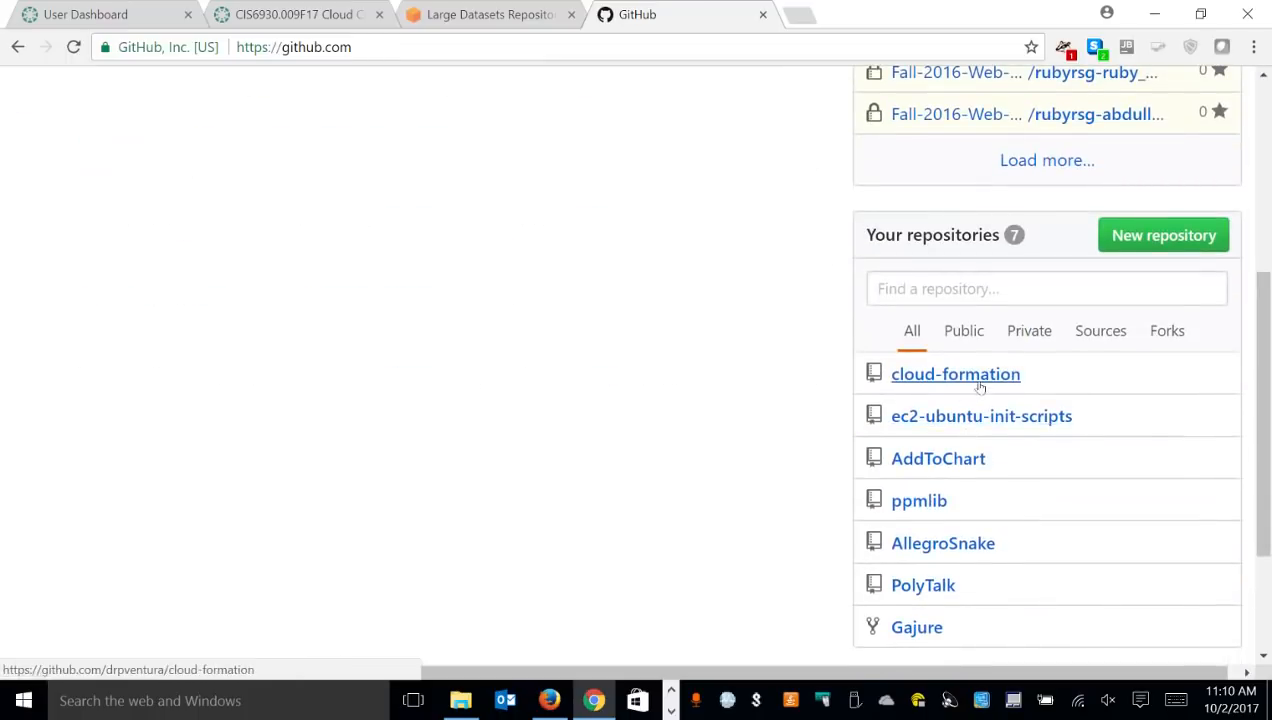
click(980, 420)
scroll(521, 387, down, 4)
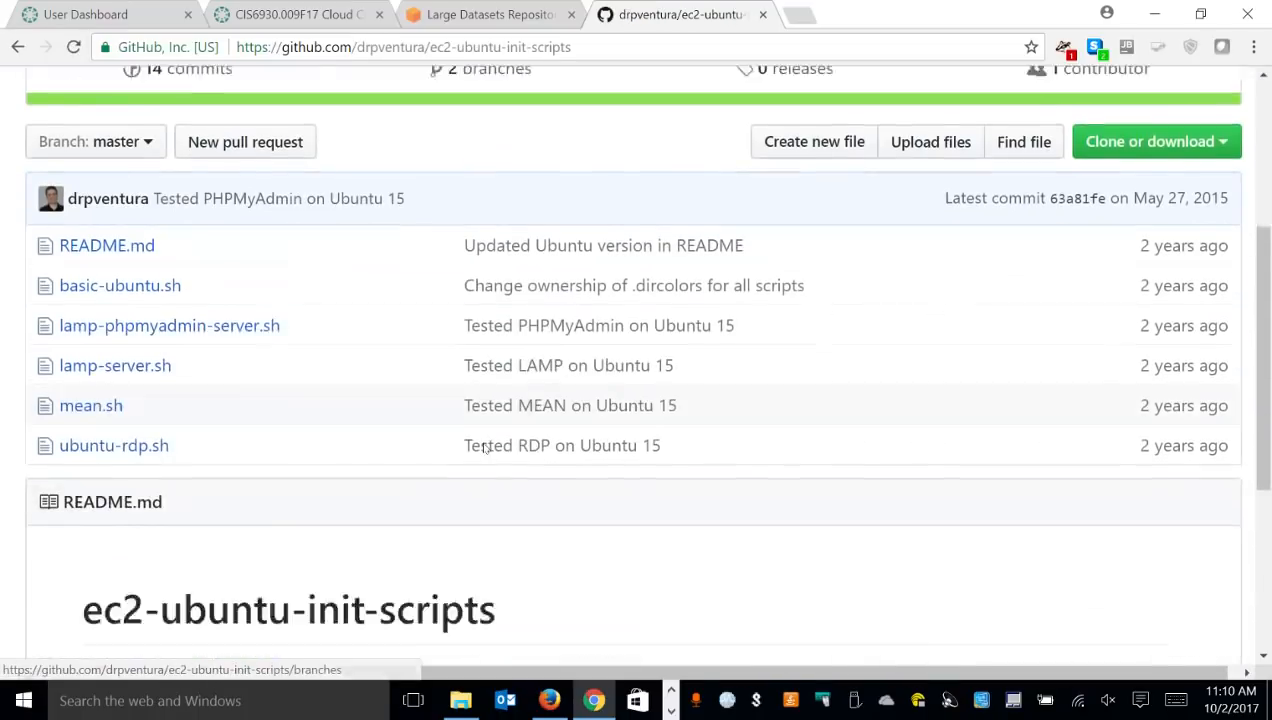
click(134, 213)
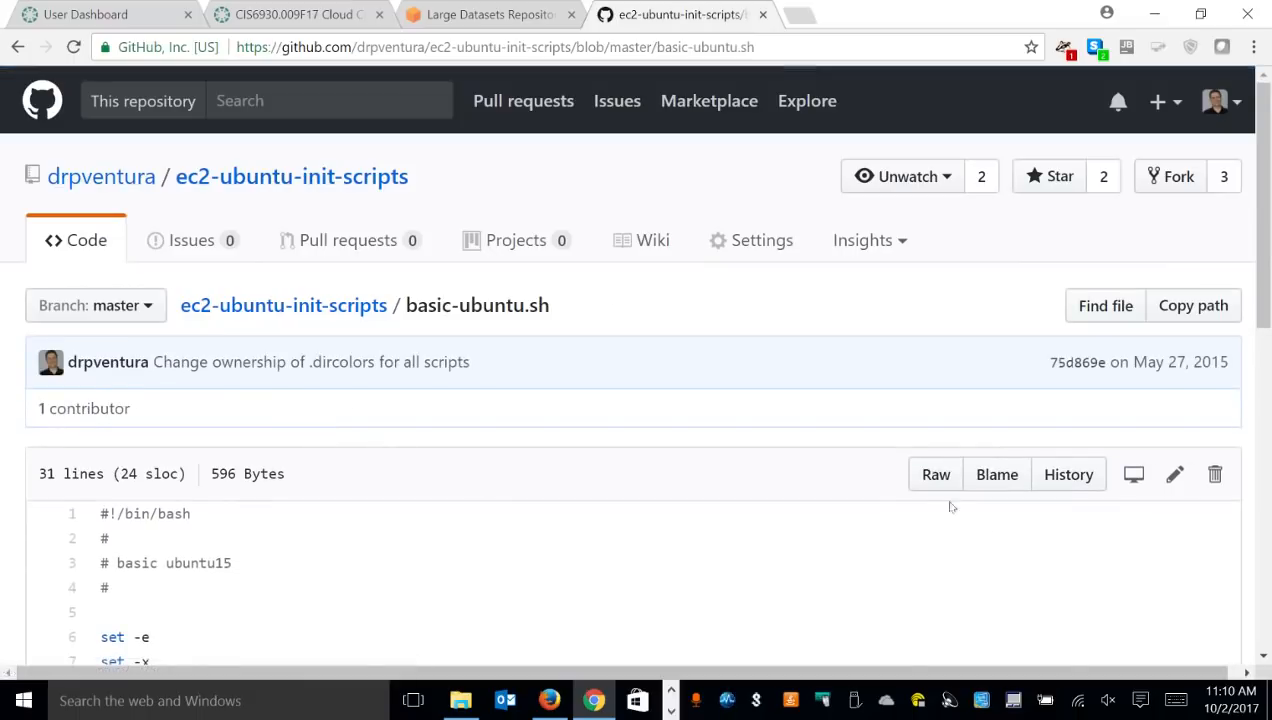
click(934, 474)
key(ctrl+a)
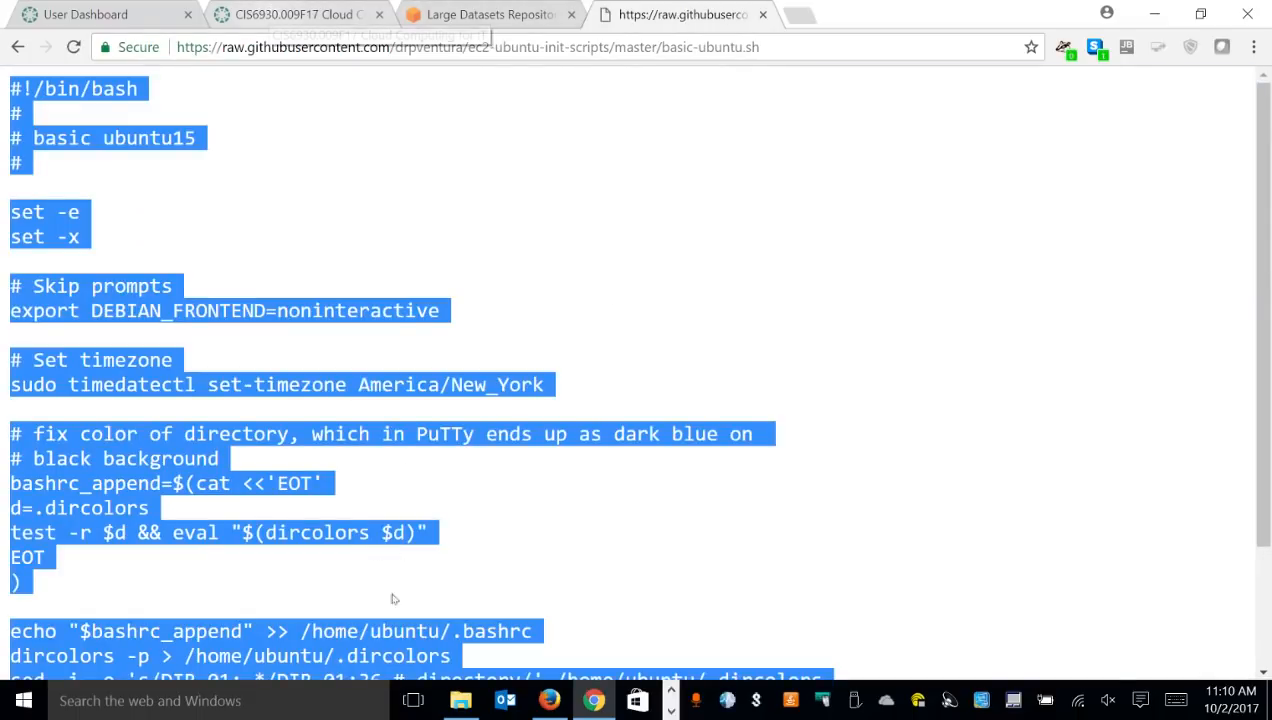
click(549, 700)
- Paste the script as user data, delete its final apt-get upgrade line, and review
scroll(838, 503, down, 5)
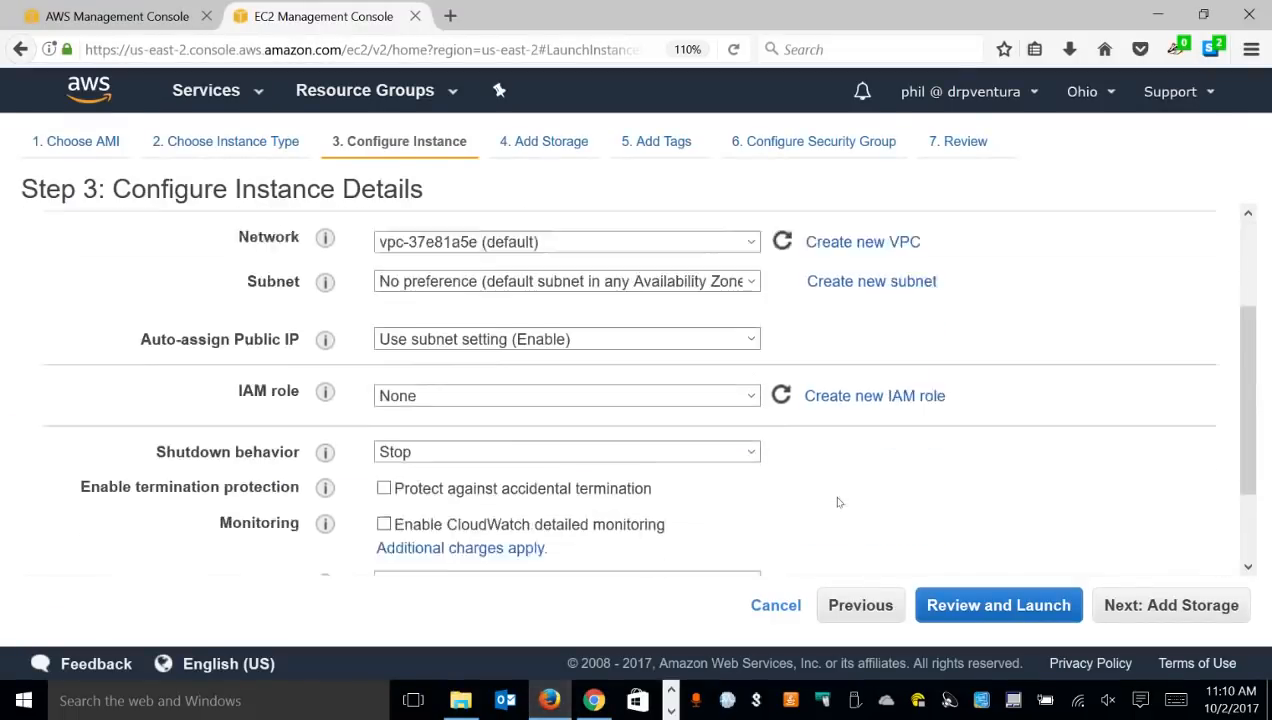
click(112, 552)
scroll(417, 509, down, 2)
click(446, 505)
key(ctrl+v)
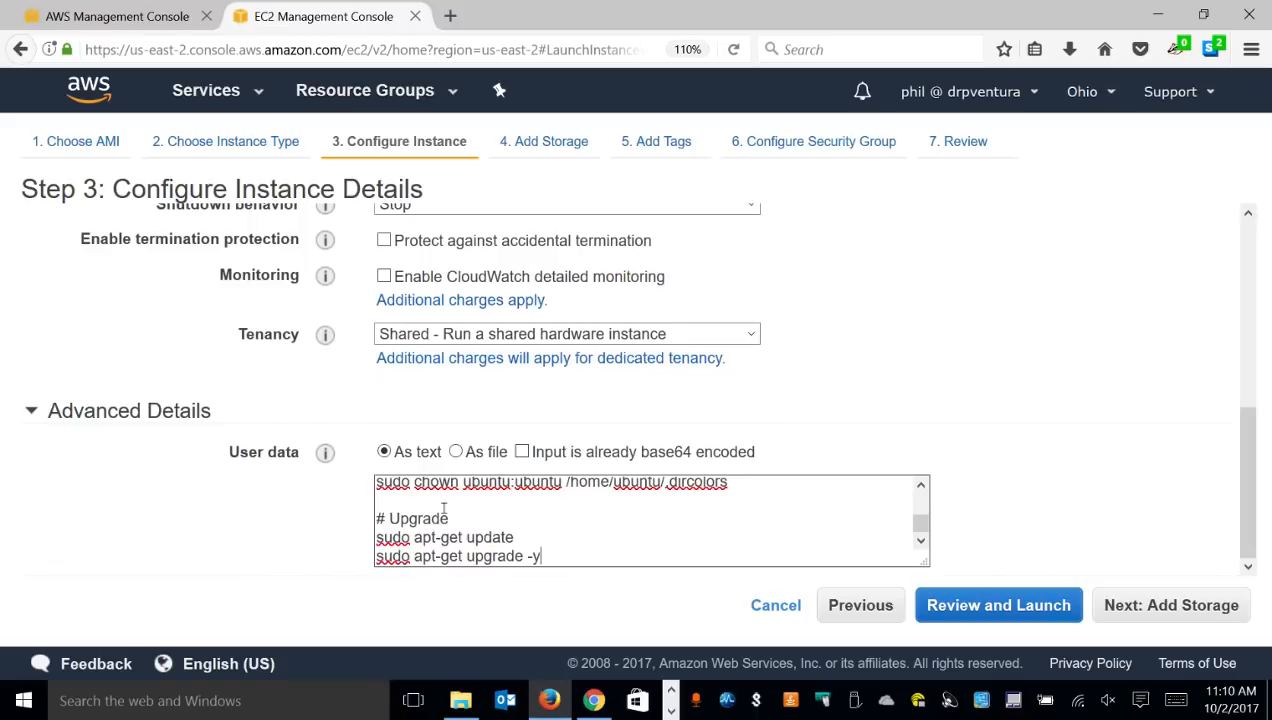
drag(540, 556, 366, 558)
key(BackSpace)
key(BackSpace)
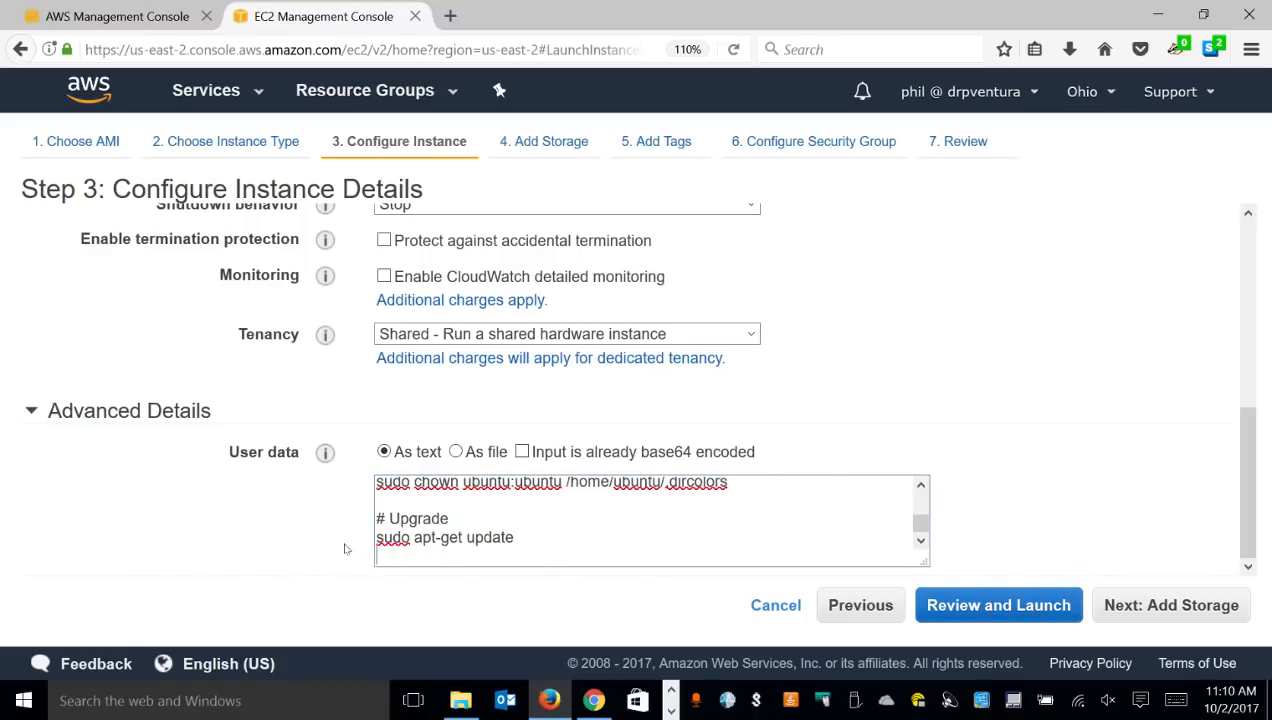
click(1042, 603)
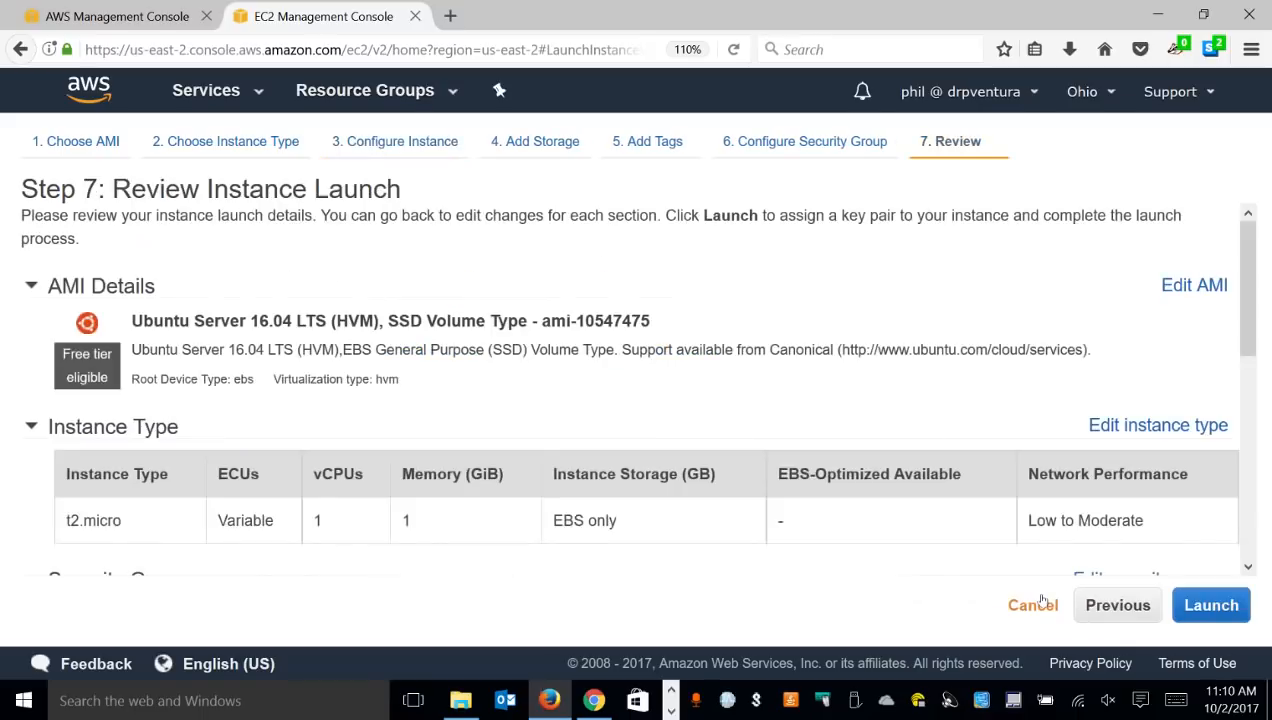
- Launch the instance with the dropbox key pair and view it in the instance list
scroll(754, 364, down, 3)
scroll(752, 364, down, 3)
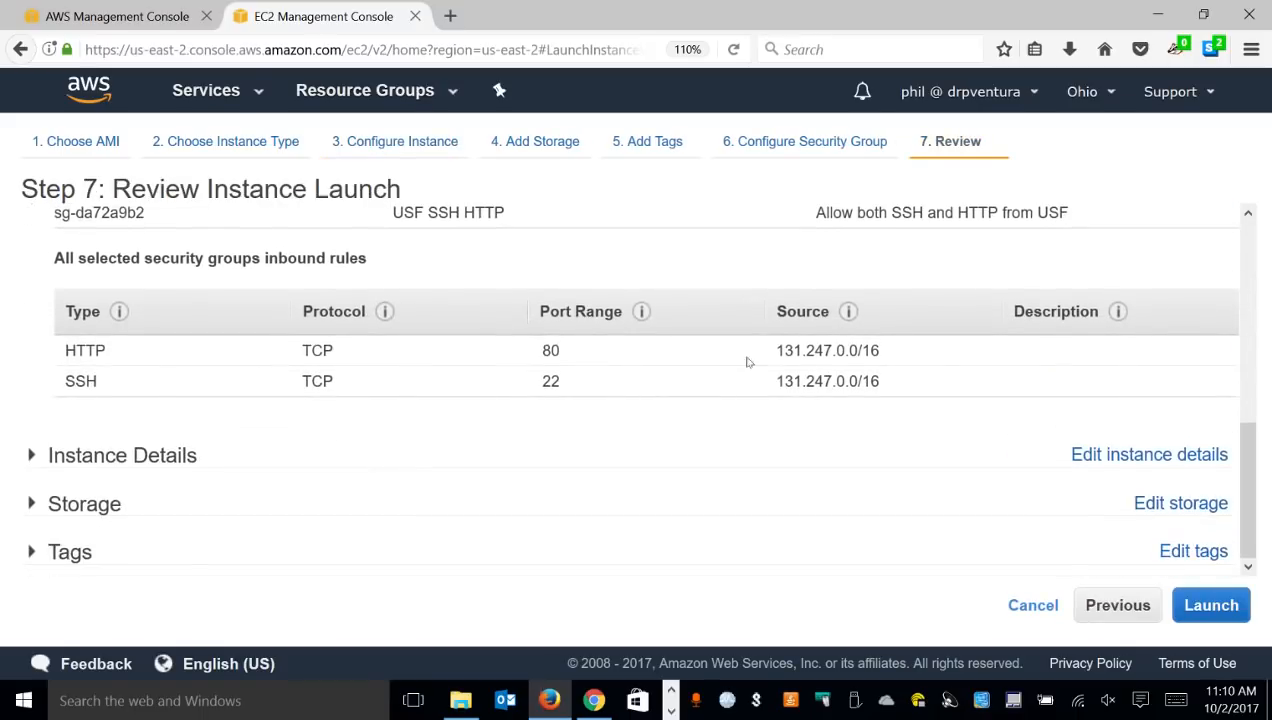
click(1194, 608)
click(510, 456)
click(420, 494)
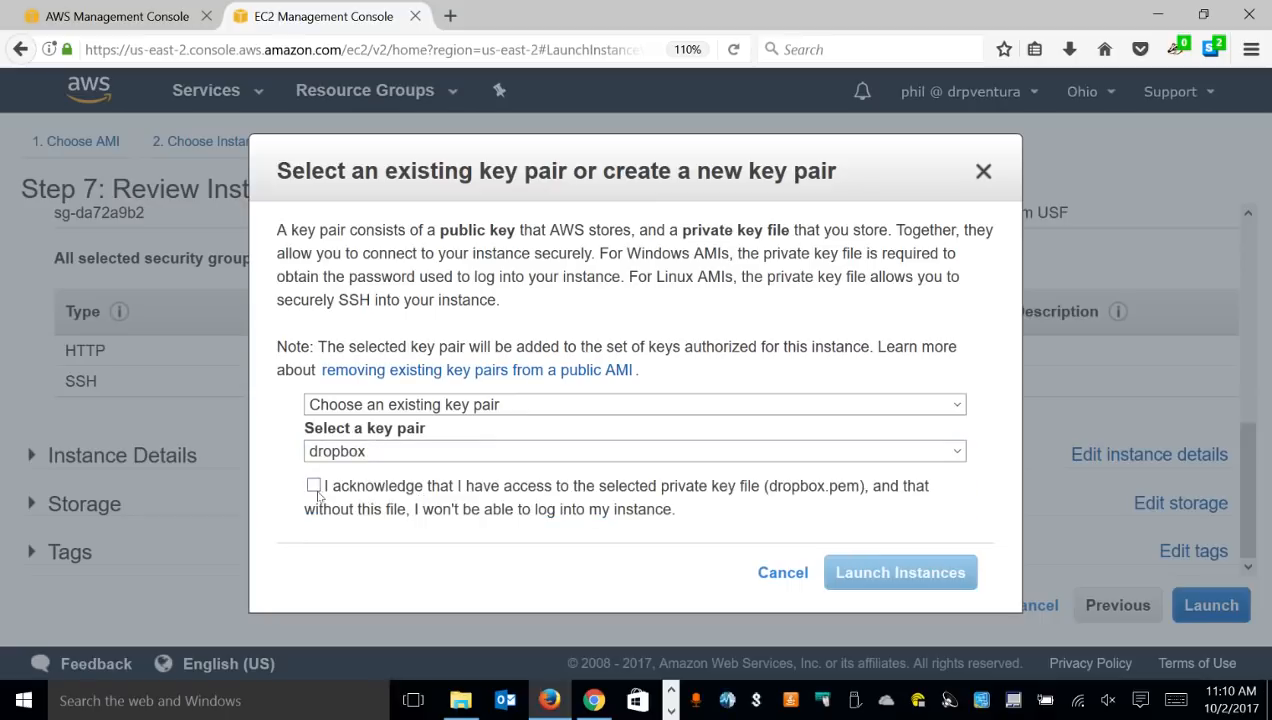
click(313, 485)
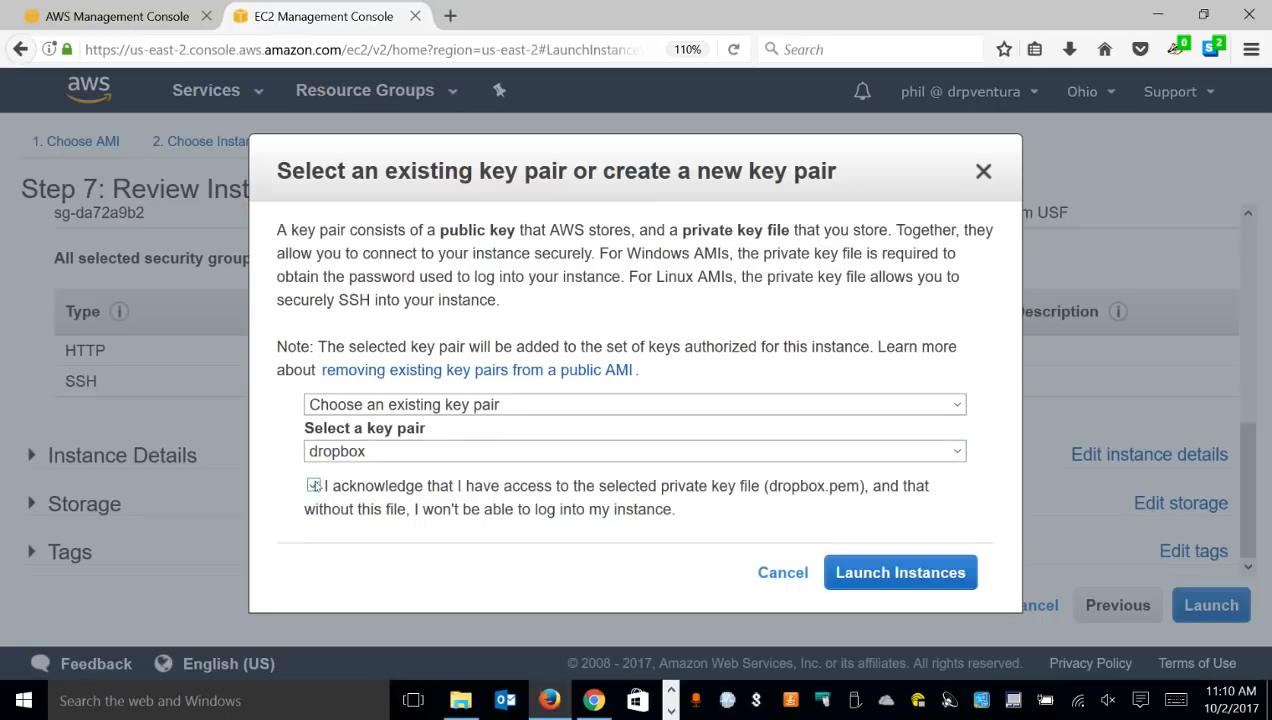
click(866, 576)
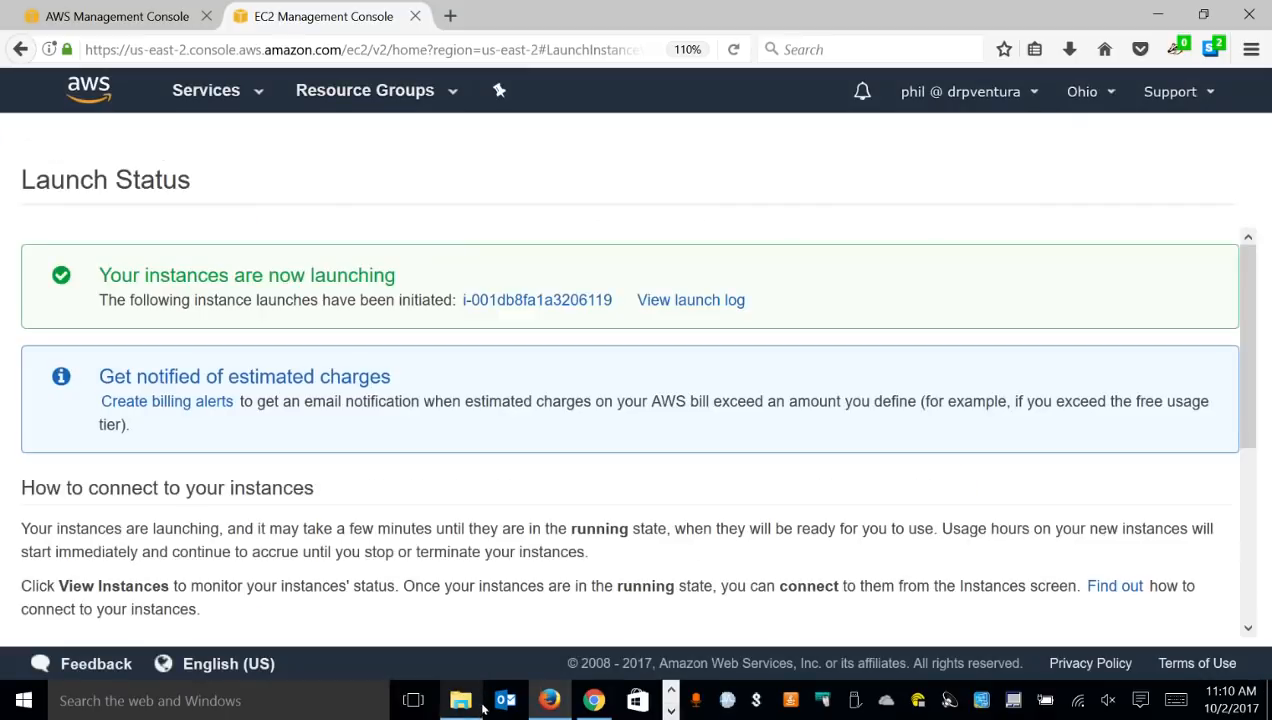
click(522, 299)
- Find dropbox_key.ppk in Downloads, load it into Pageant with its passphrase, and close Explorer
click(300, 700)
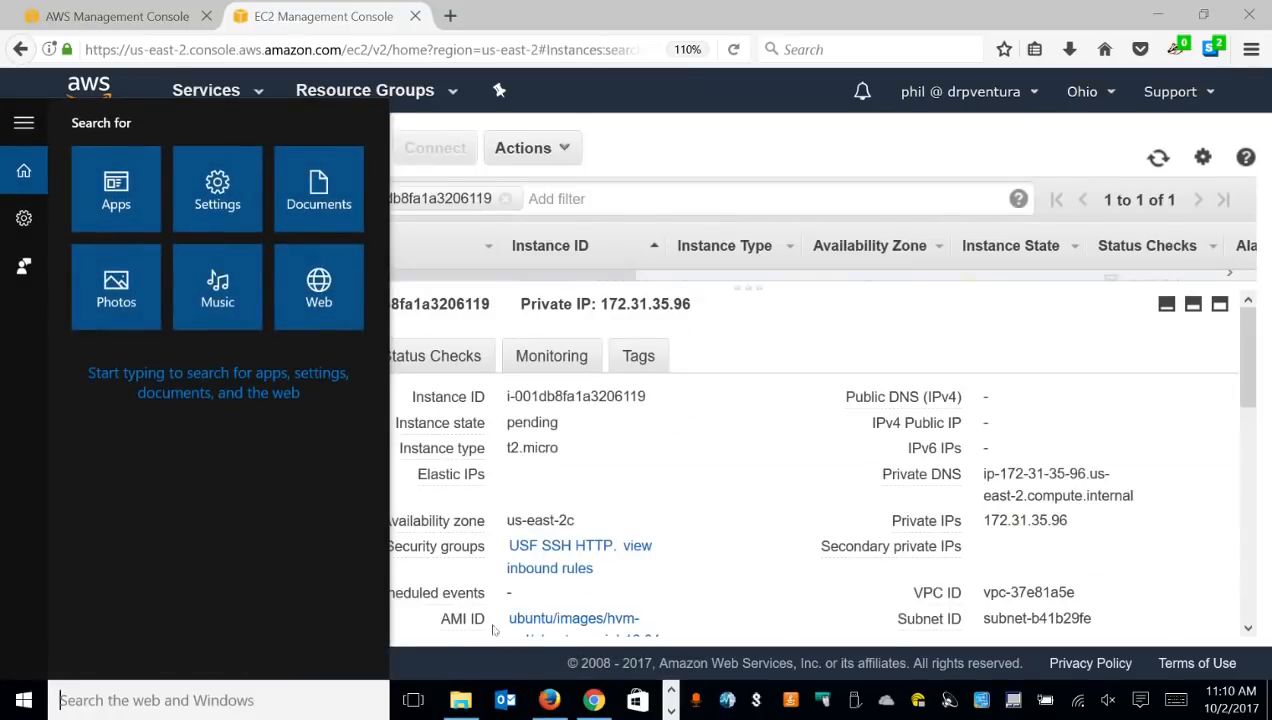
click(460, 700)
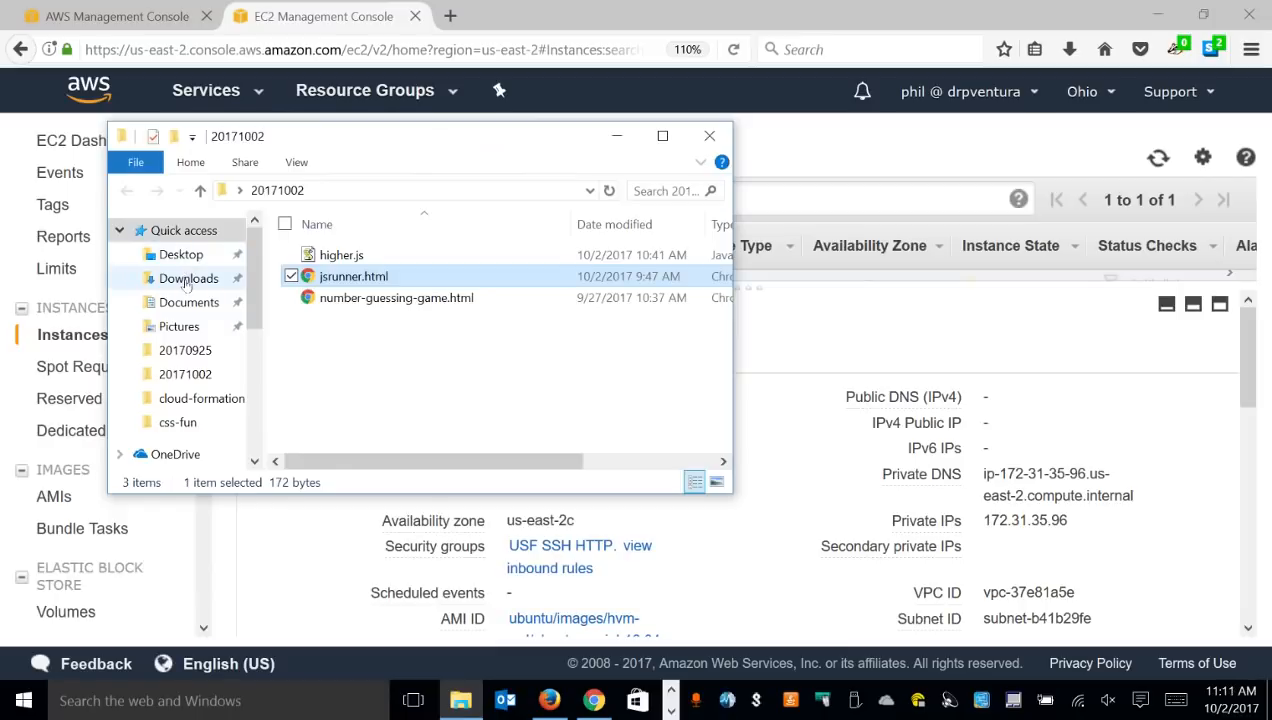
click(186, 278)
click(667, 191)
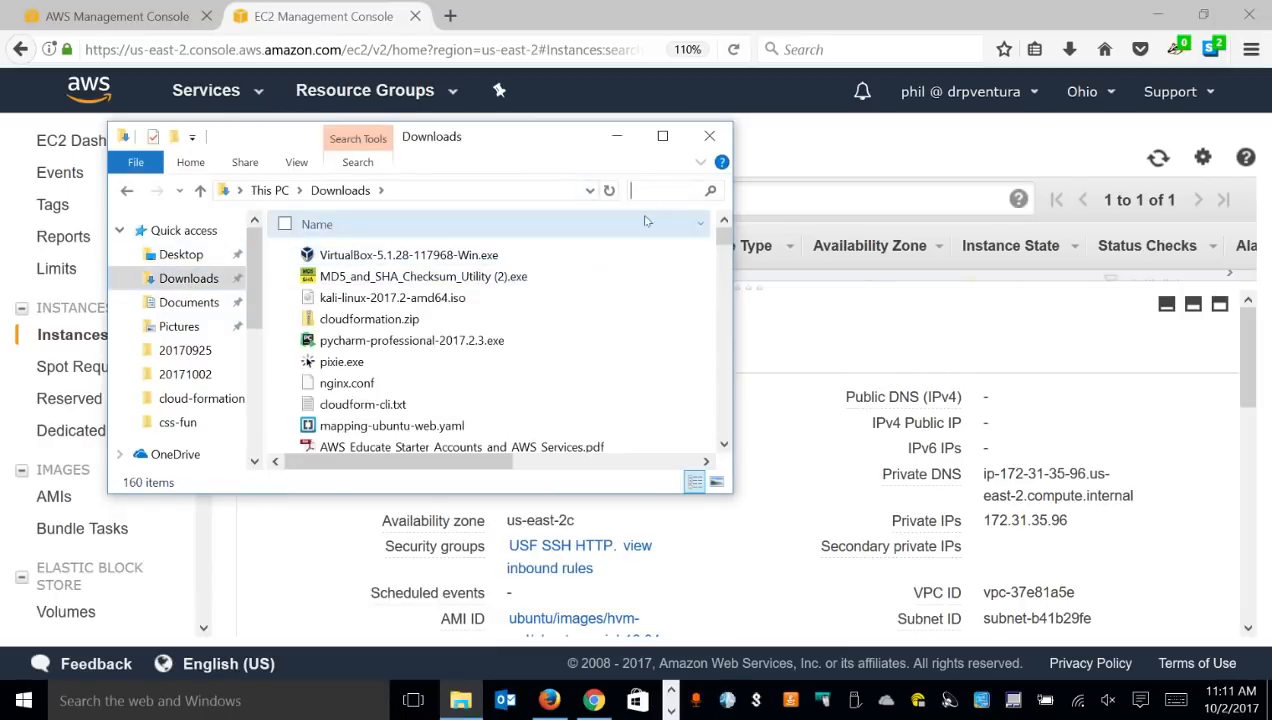
text(dropbx)
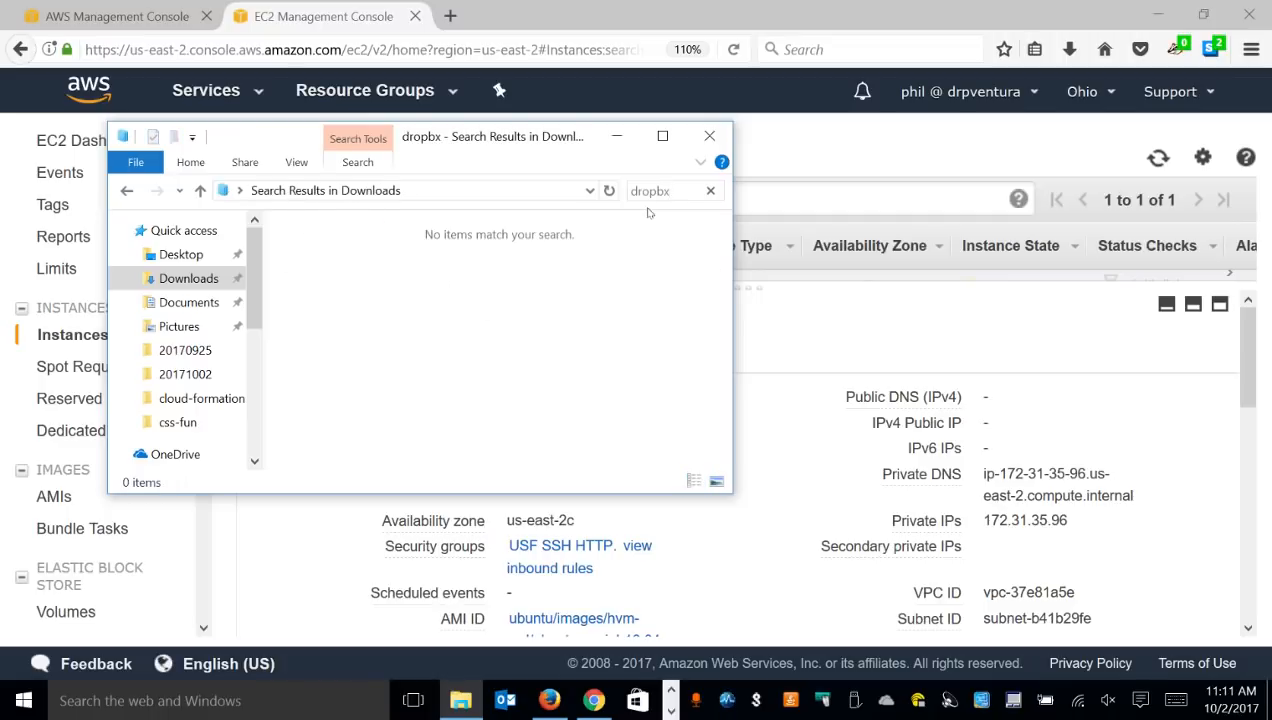
key(BackSpace)
double_click(509, 246)
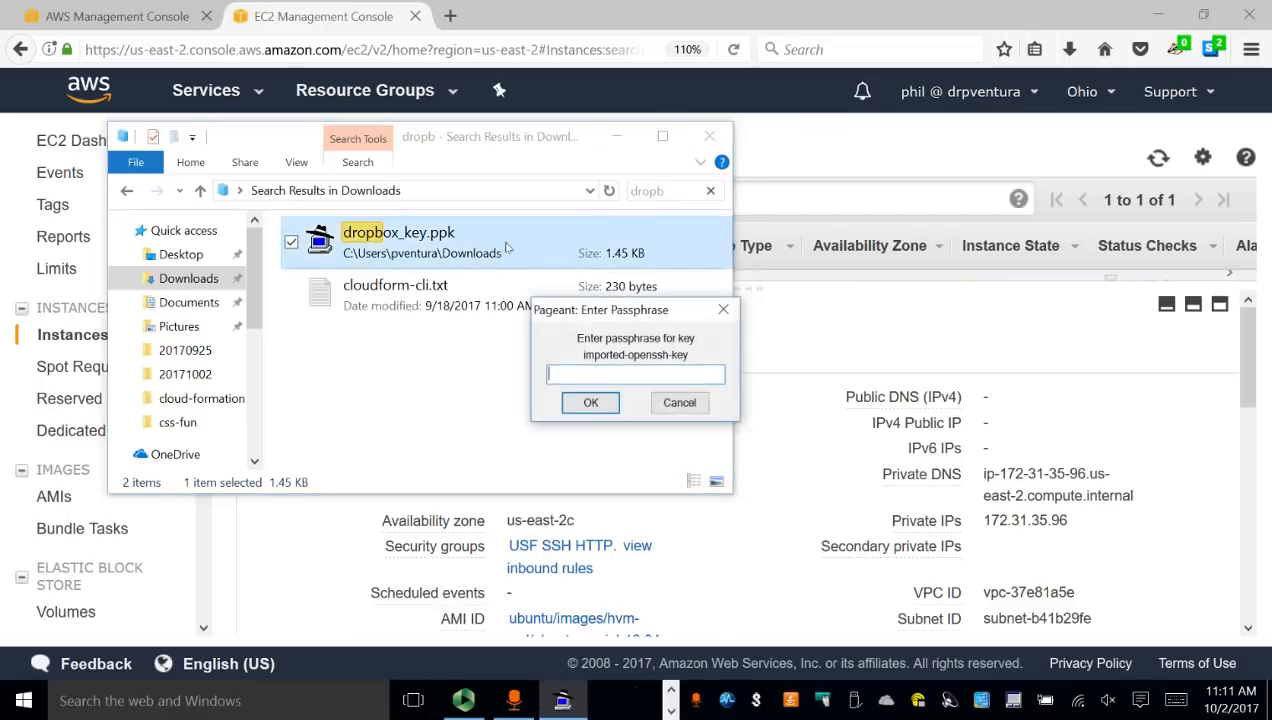
text(**********)
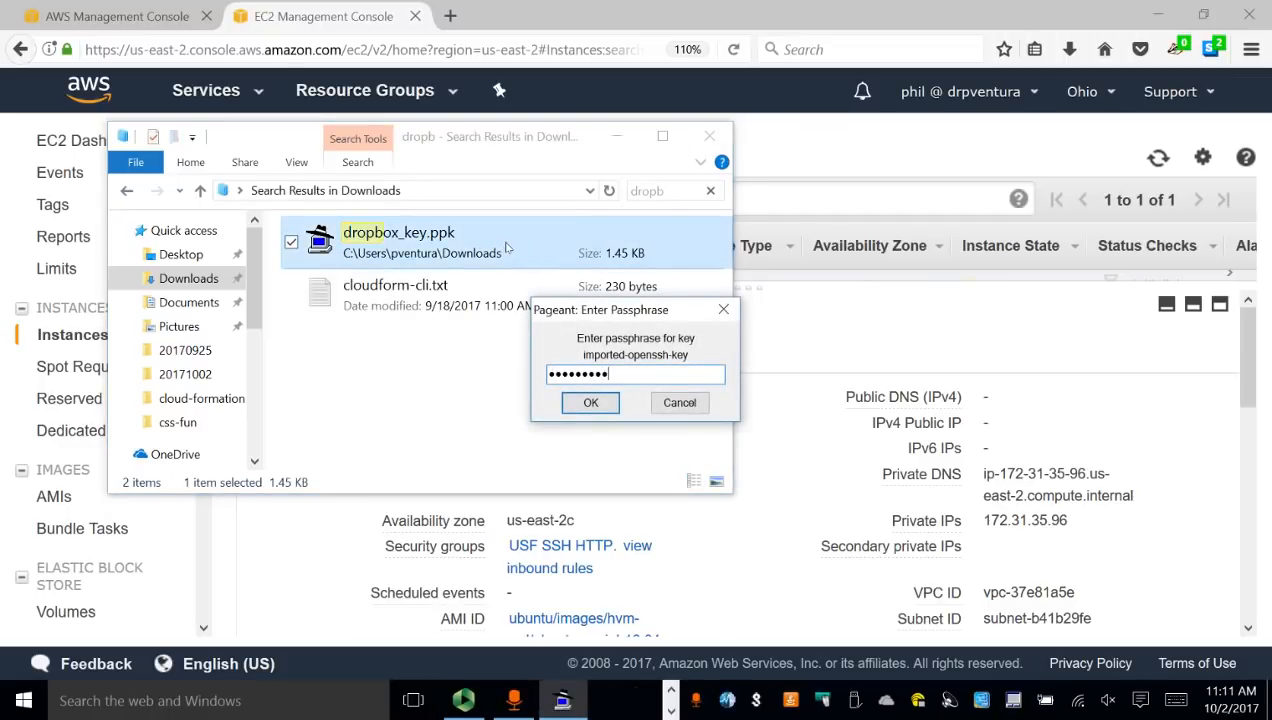
key(Return)
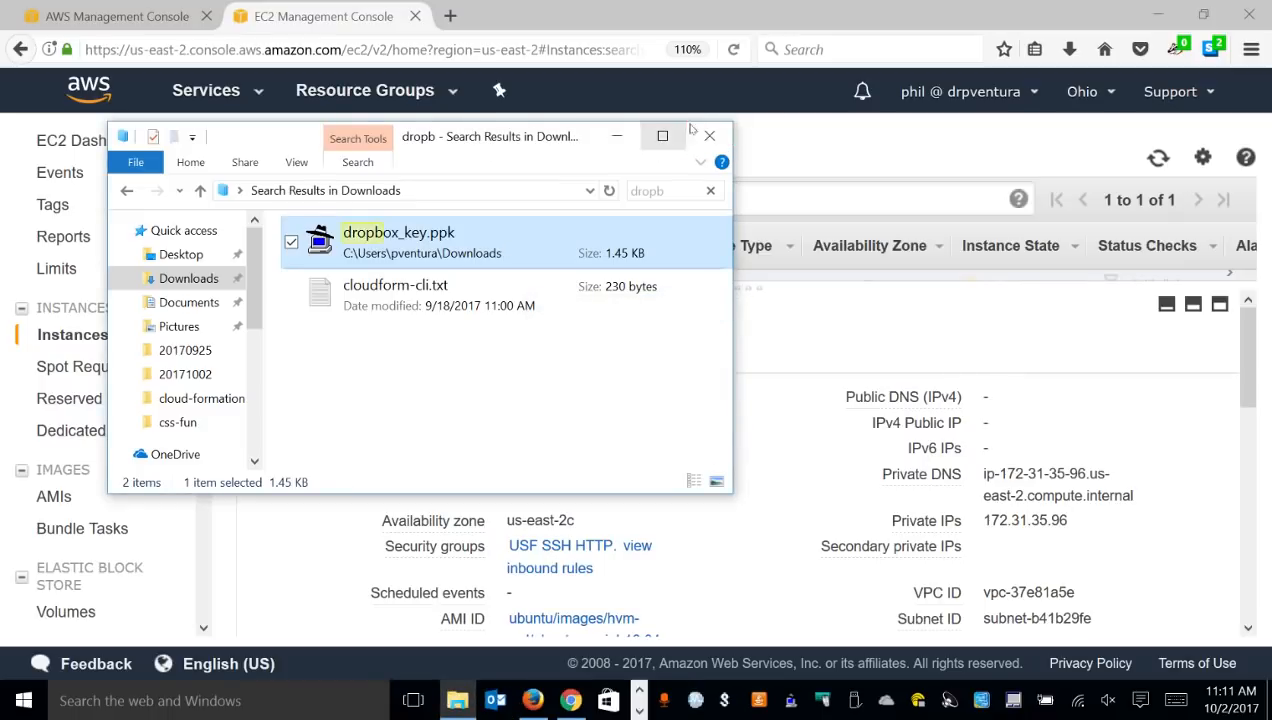
click(711, 137)
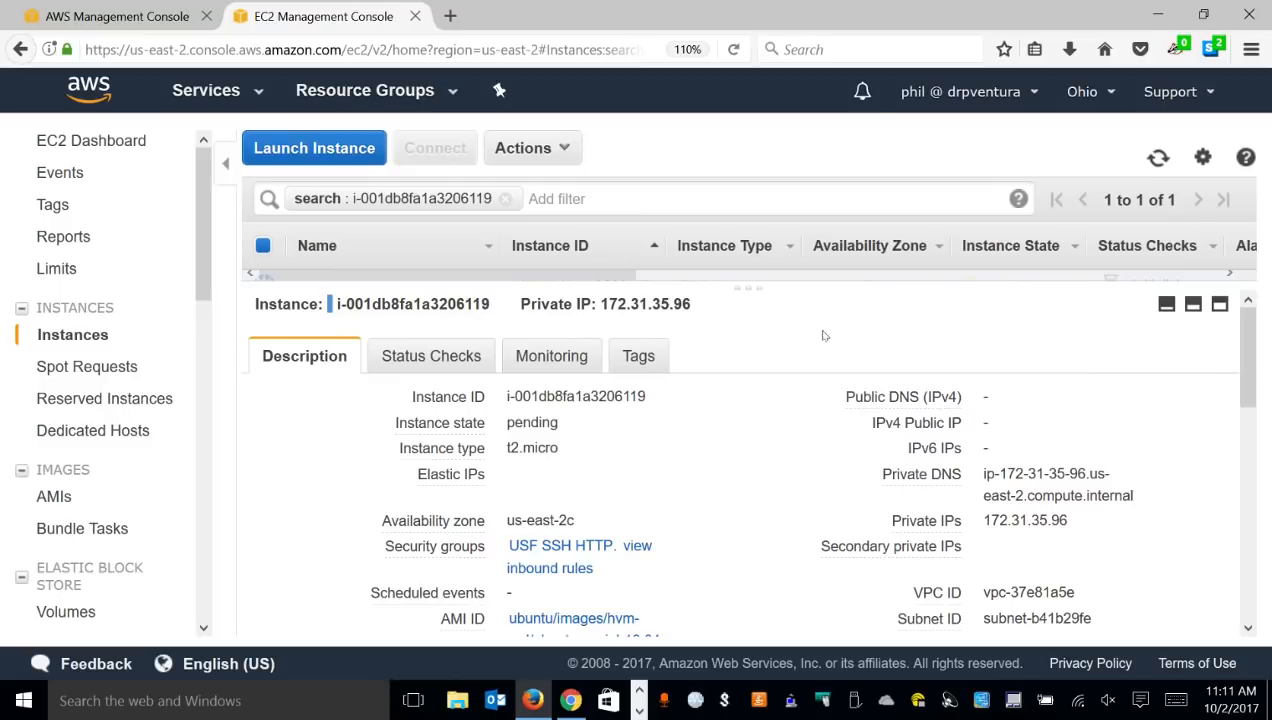
- Reveal the running instance and select its public DNS ec2-13-59-75-218.us-east-2.compute.amazonaws.com
drag(762, 295, 752, 352)
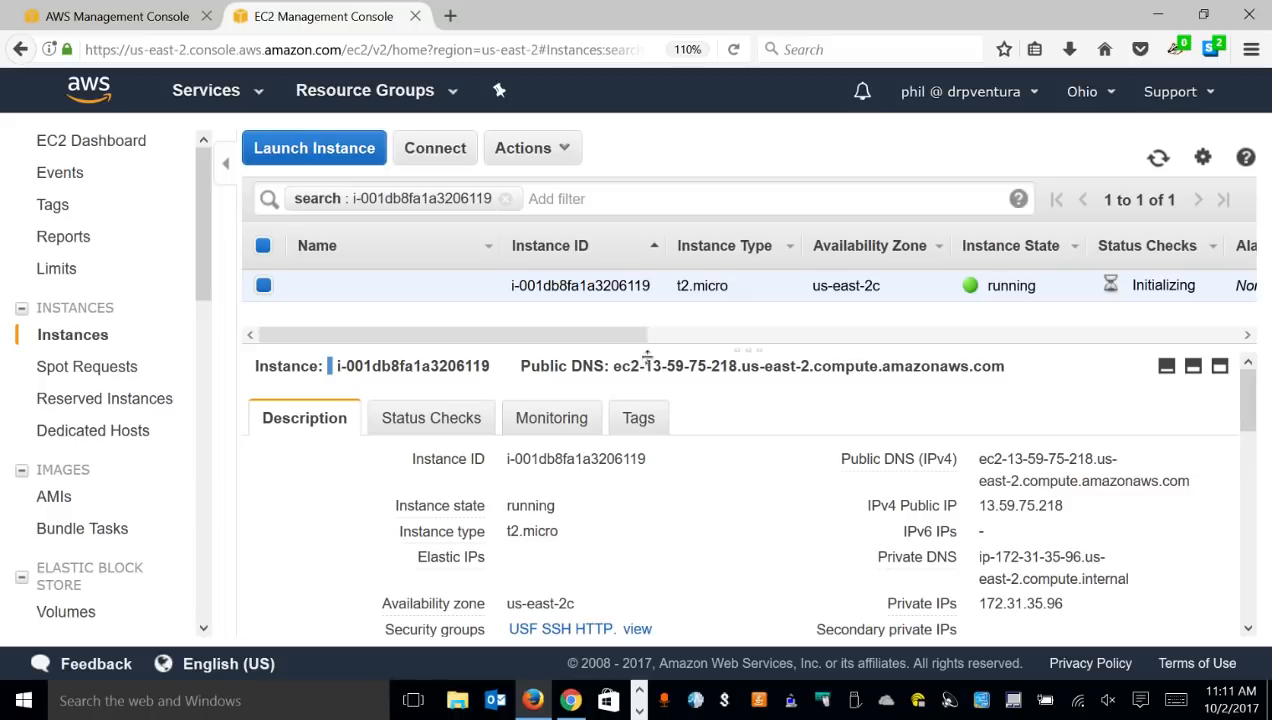
drag(613, 370, 1005, 377)
key(ctrl+c)
- Update PuTTY's saved EC2 session with the instance's public DNS as host name
click(80, 700)
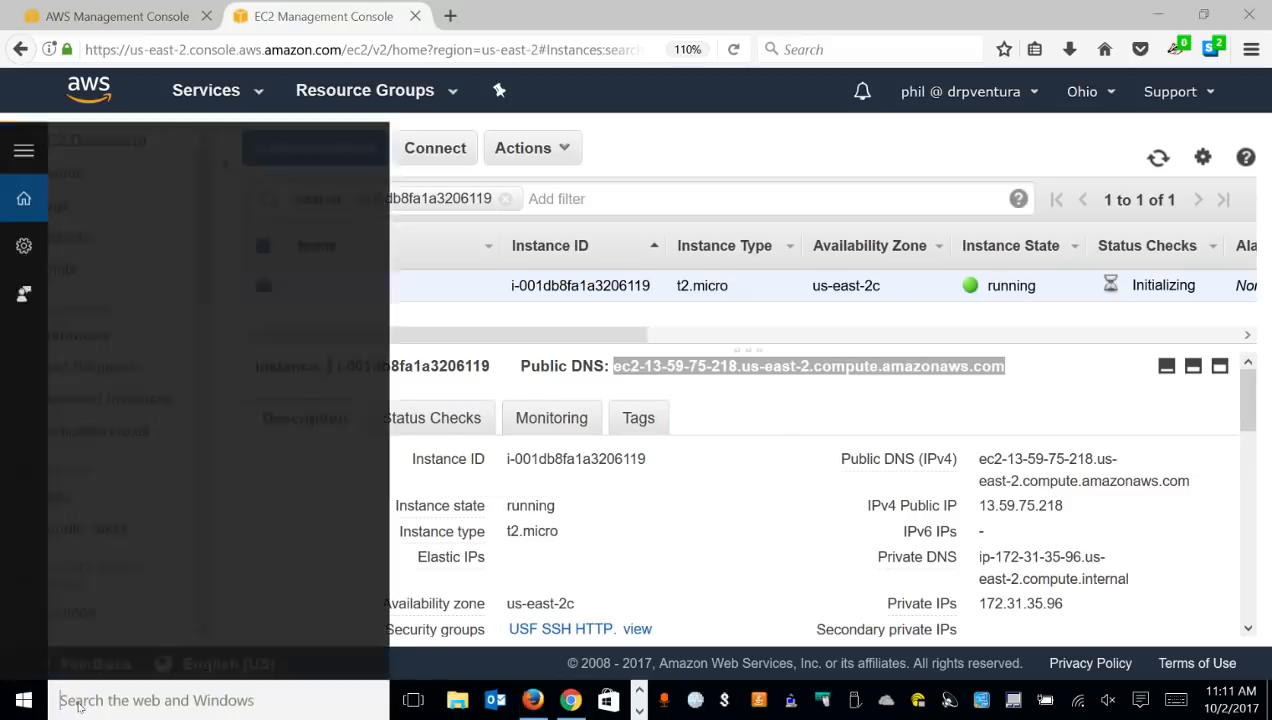
text(putty)
key(Return)
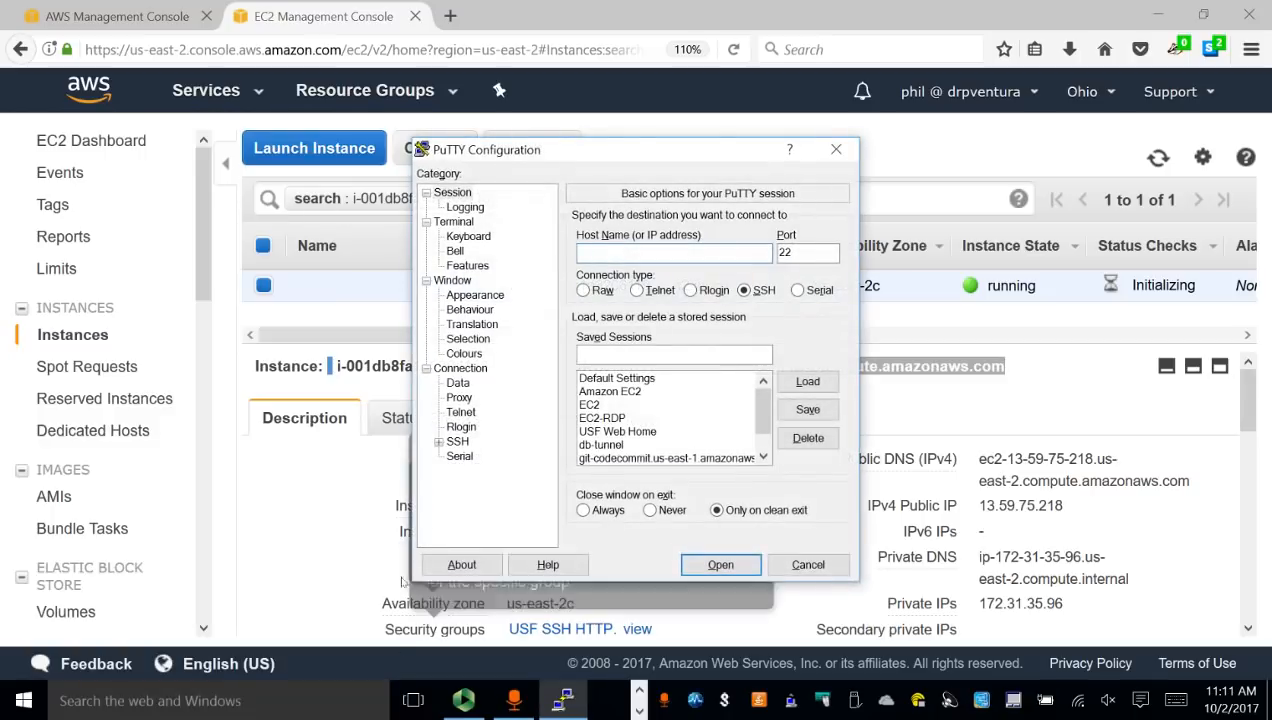
click(644, 406)
click(807, 381)
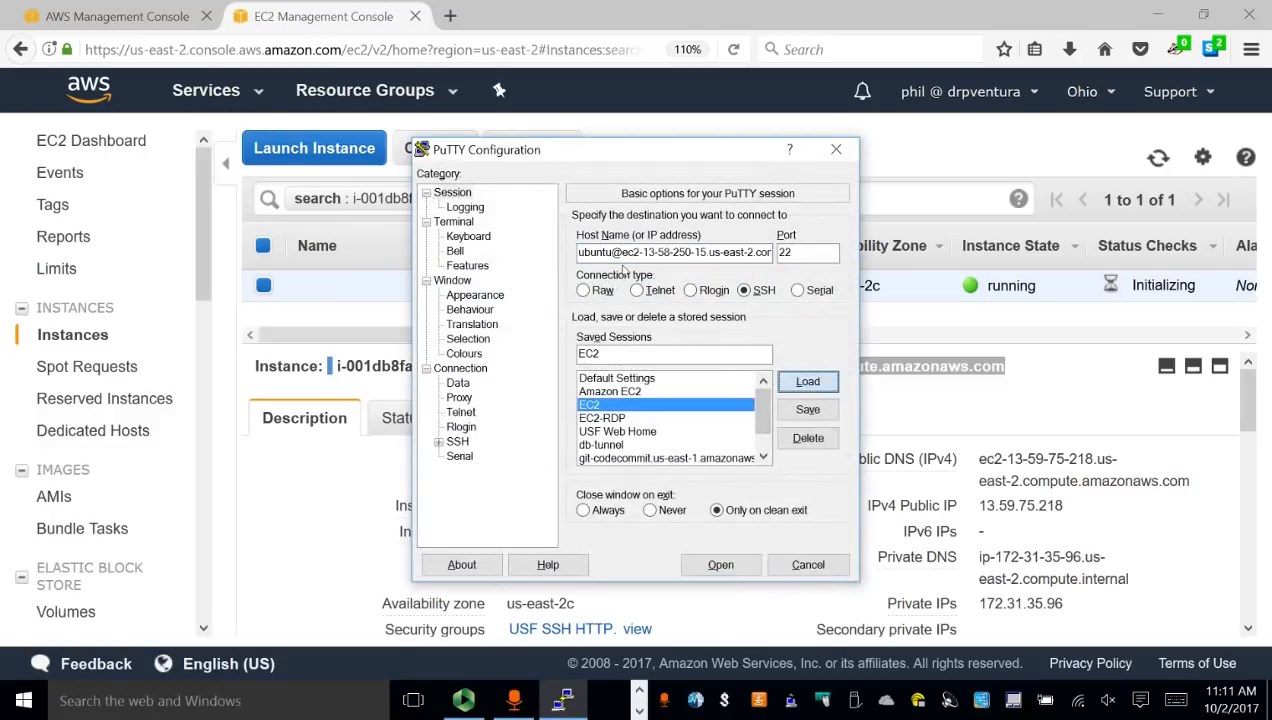
drag(580, 252, 822, 253)
key(ctrl+v)
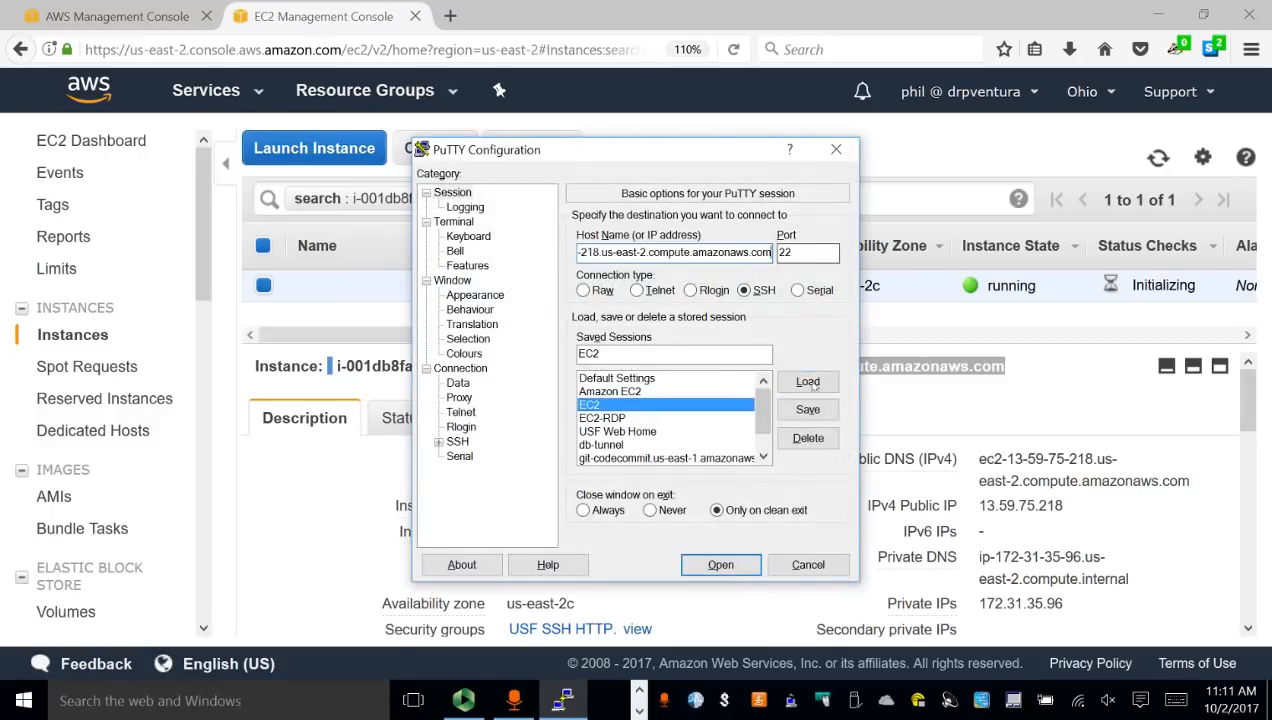
click(807, 409)
- Connect to the instance over SSH and run ls and date in the shell
click(720, 564)
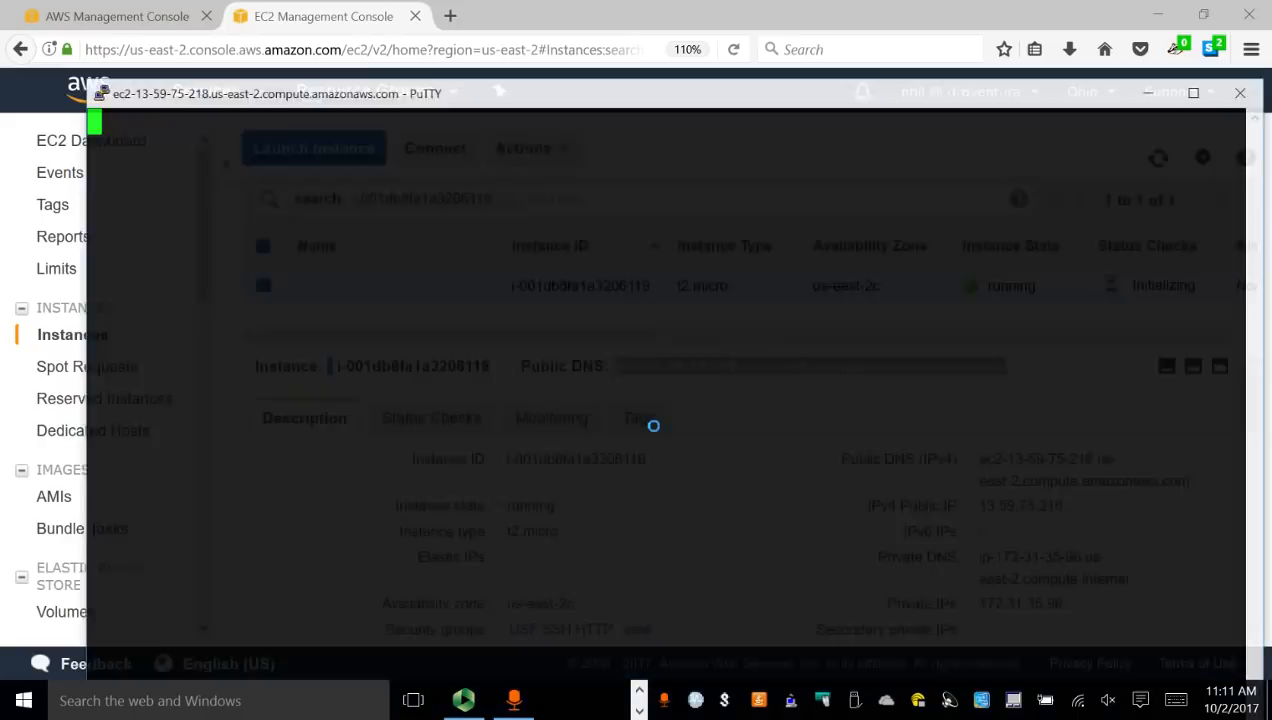
click(585, 497)
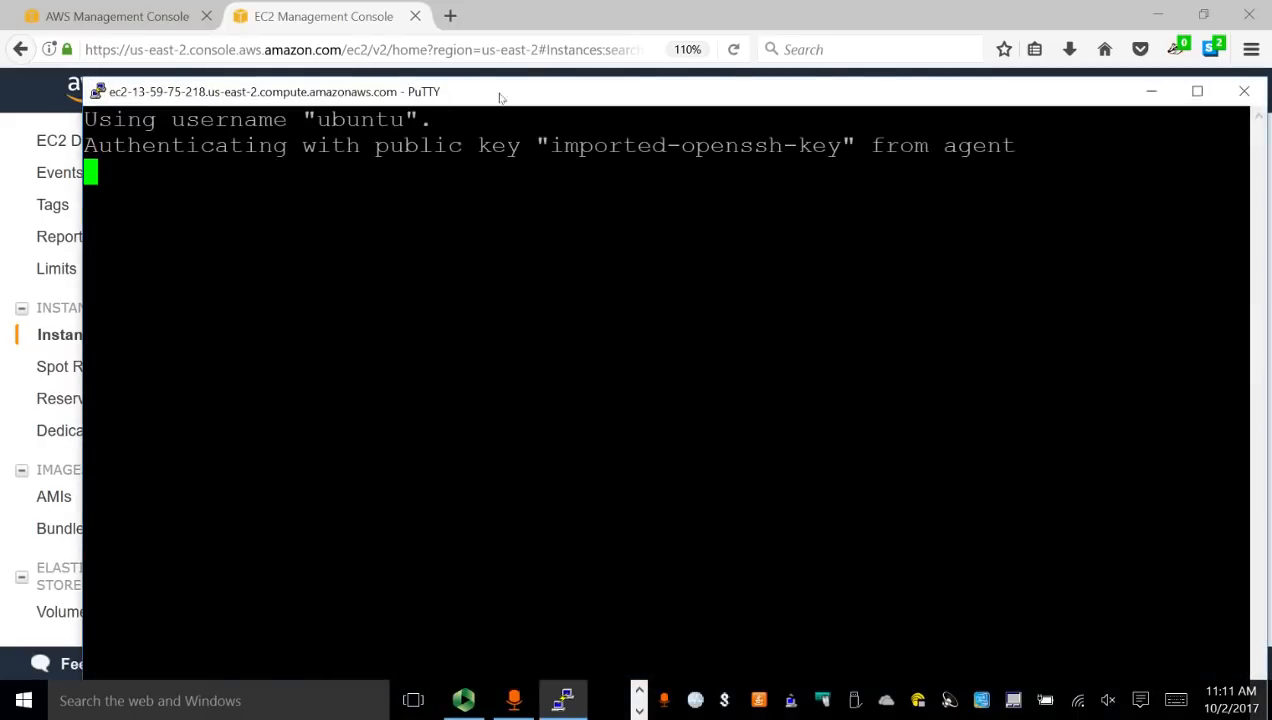
drag(505, 97, 488, 44)
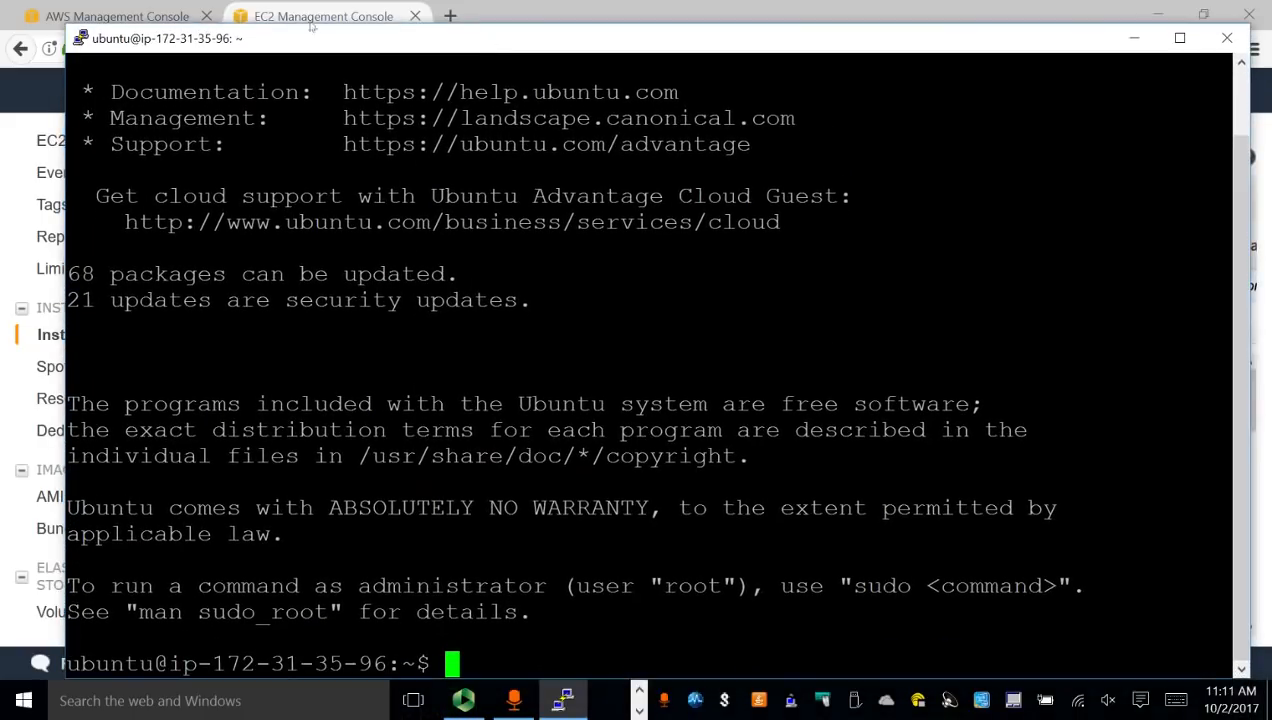
text(ls)
key(Return)
text(date)
key(Return)
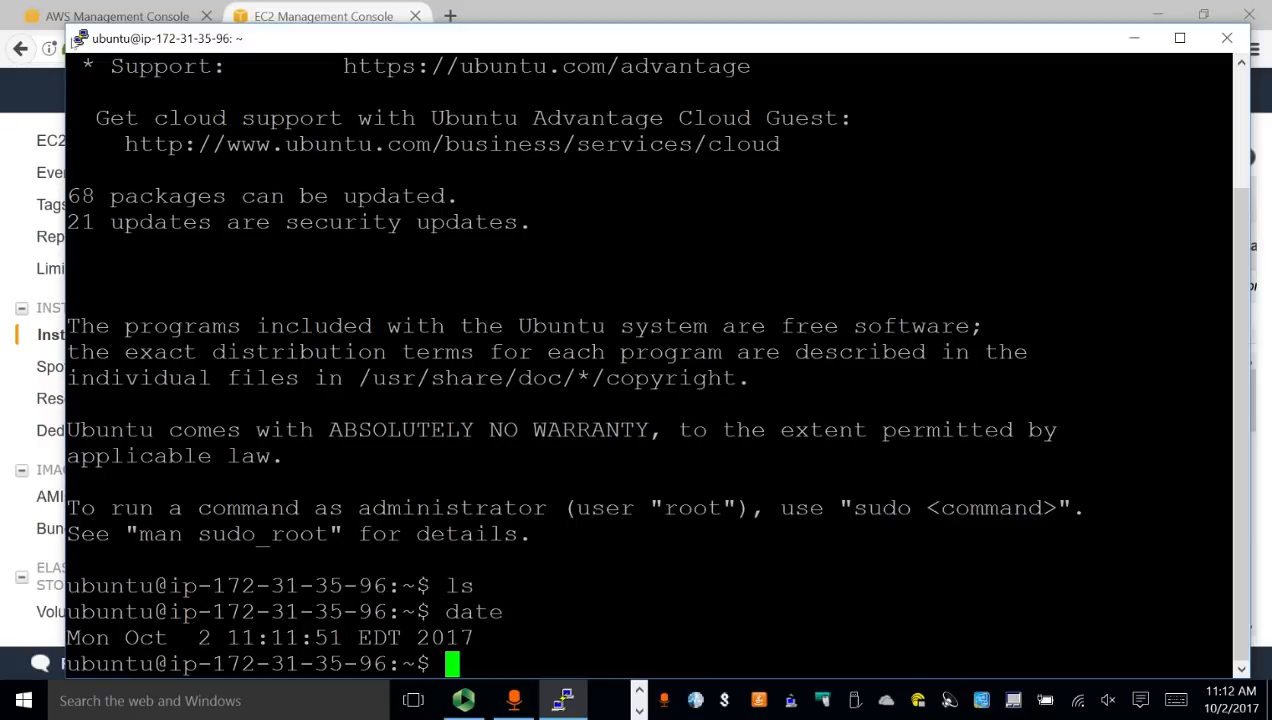
drag(68, 31, 124, 82)
drag(200, 92, 145, 48)
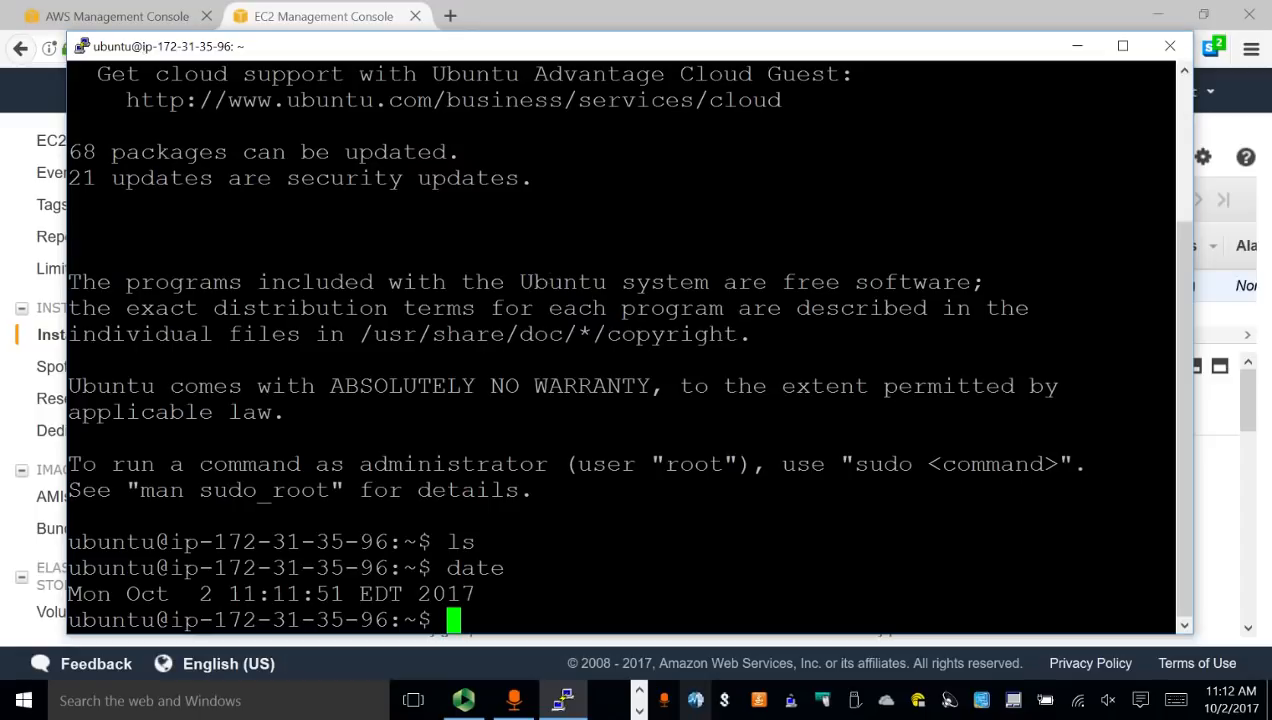
click(640, 703)
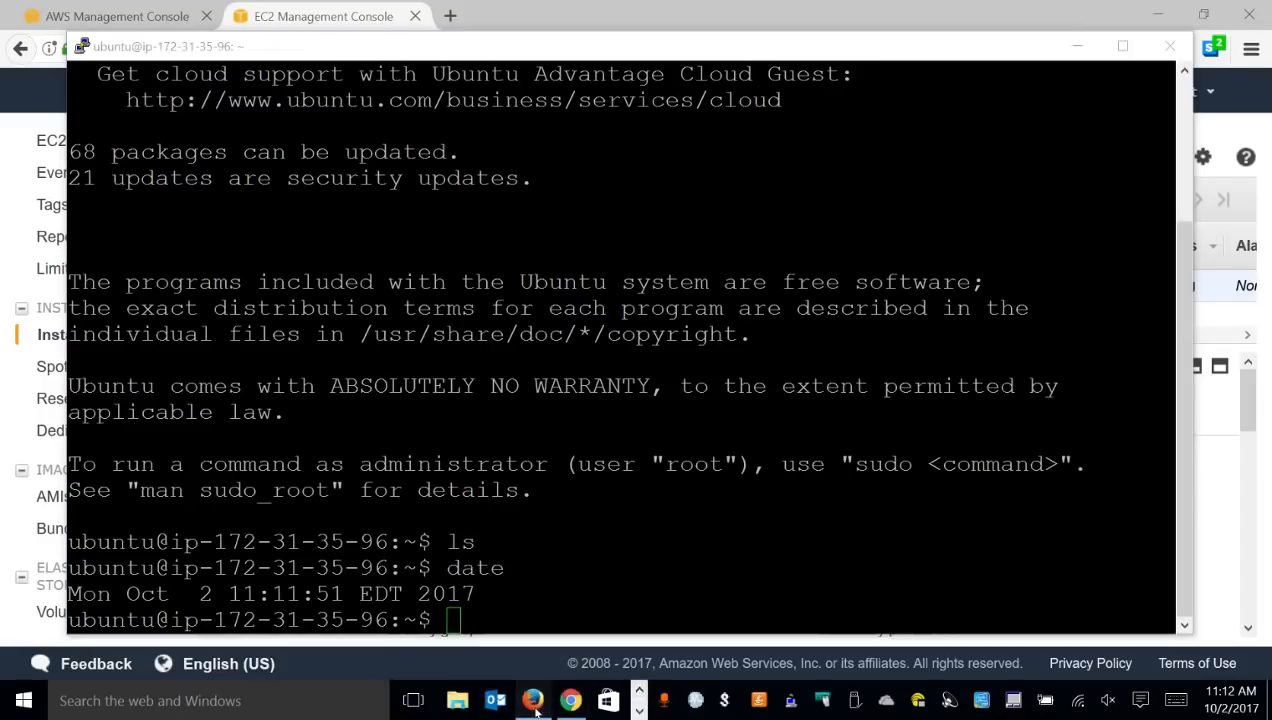
click(518, 700)
- Start creating an image from the instance and name it BasicUbuntu16
right_click(548, 288)
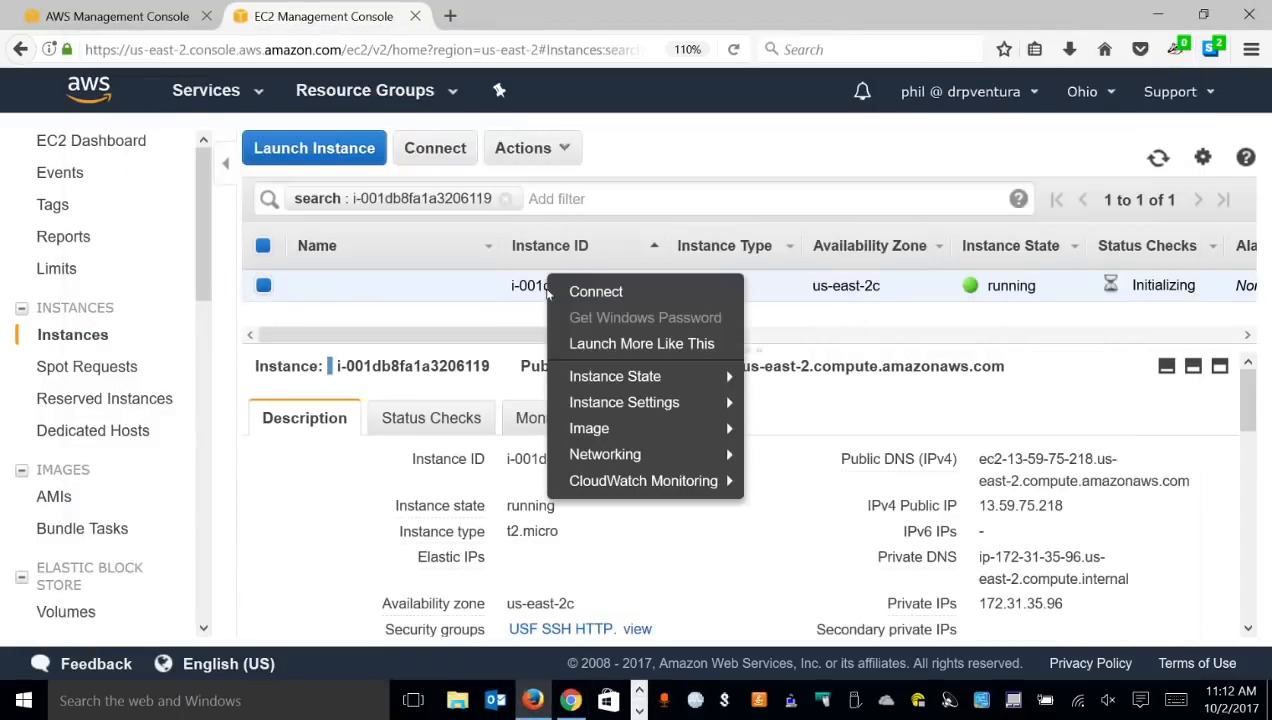
mouse_move(598, 430)
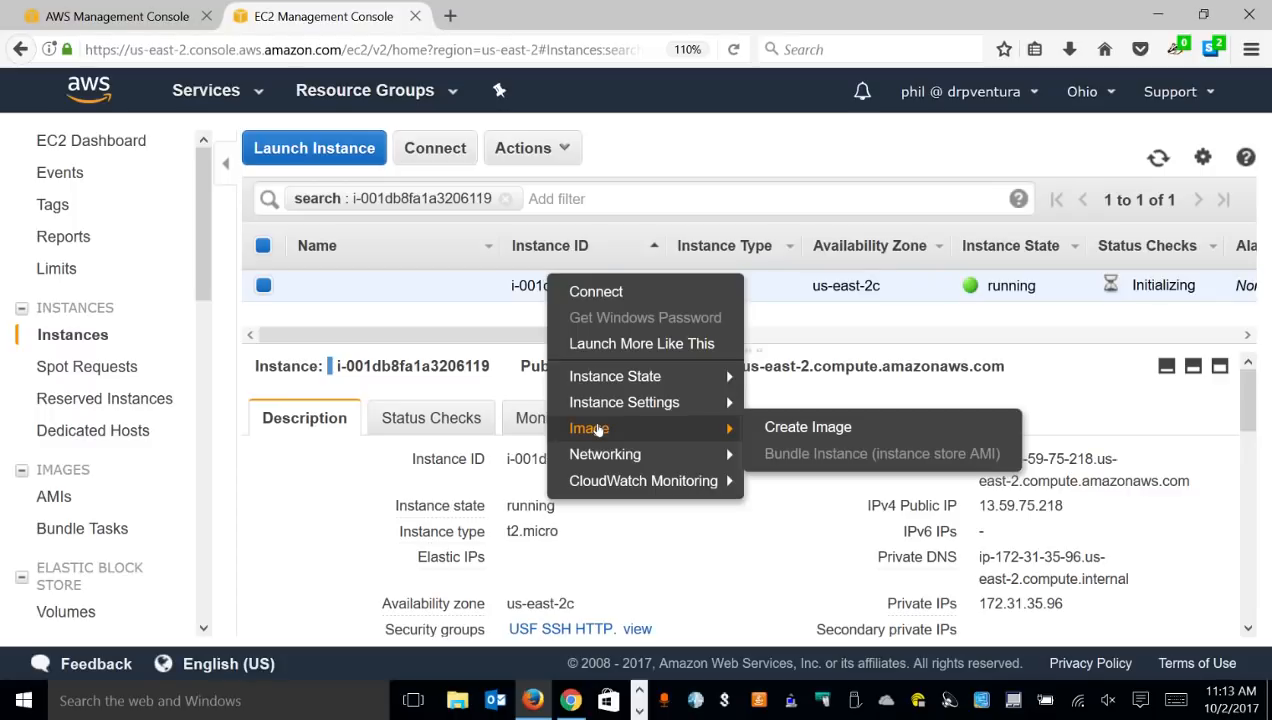
click(785, 428)
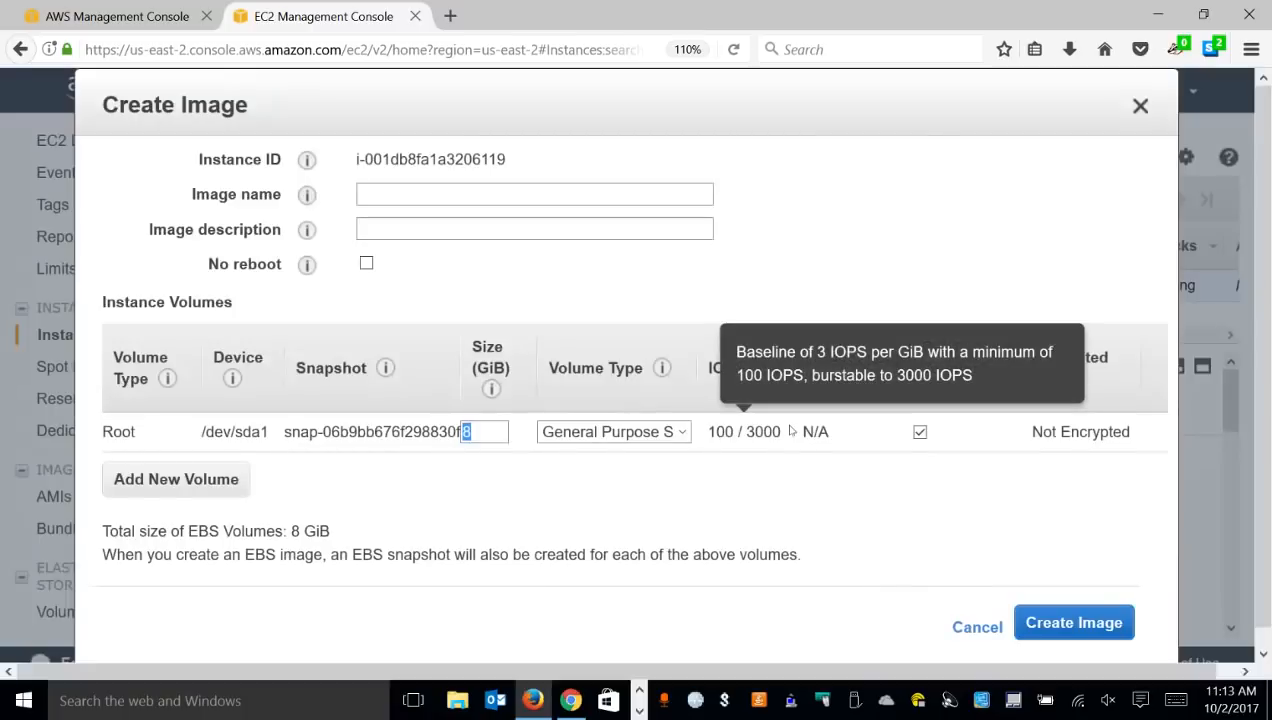
click(464, 205)
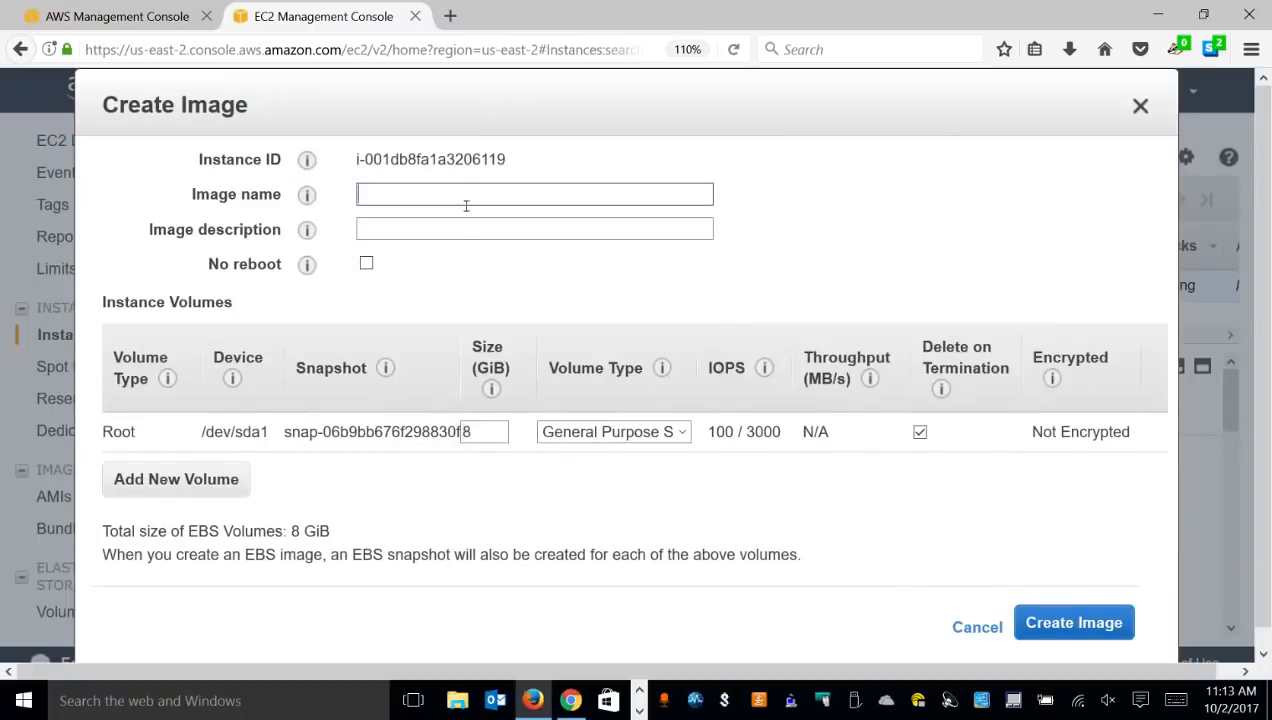
text(E)
key(BackSpace)
text(Ubuntu16)
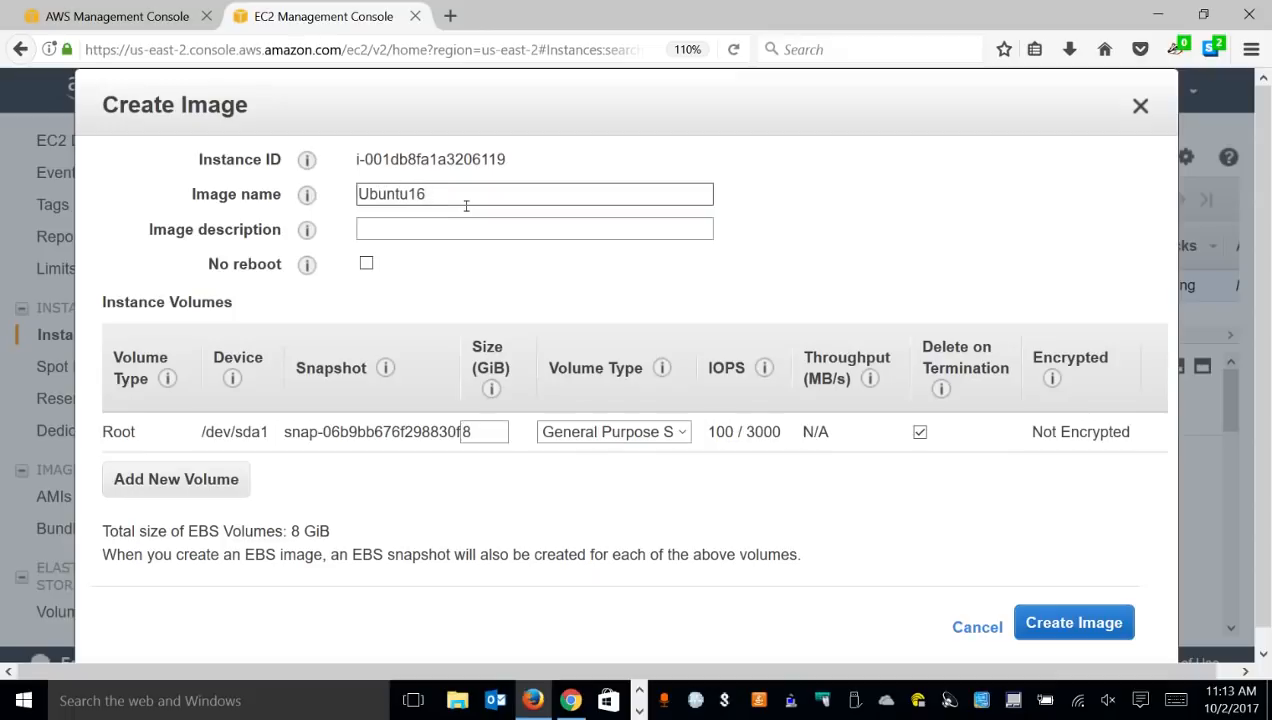
key(Left)
key(Left)
text(Basic)
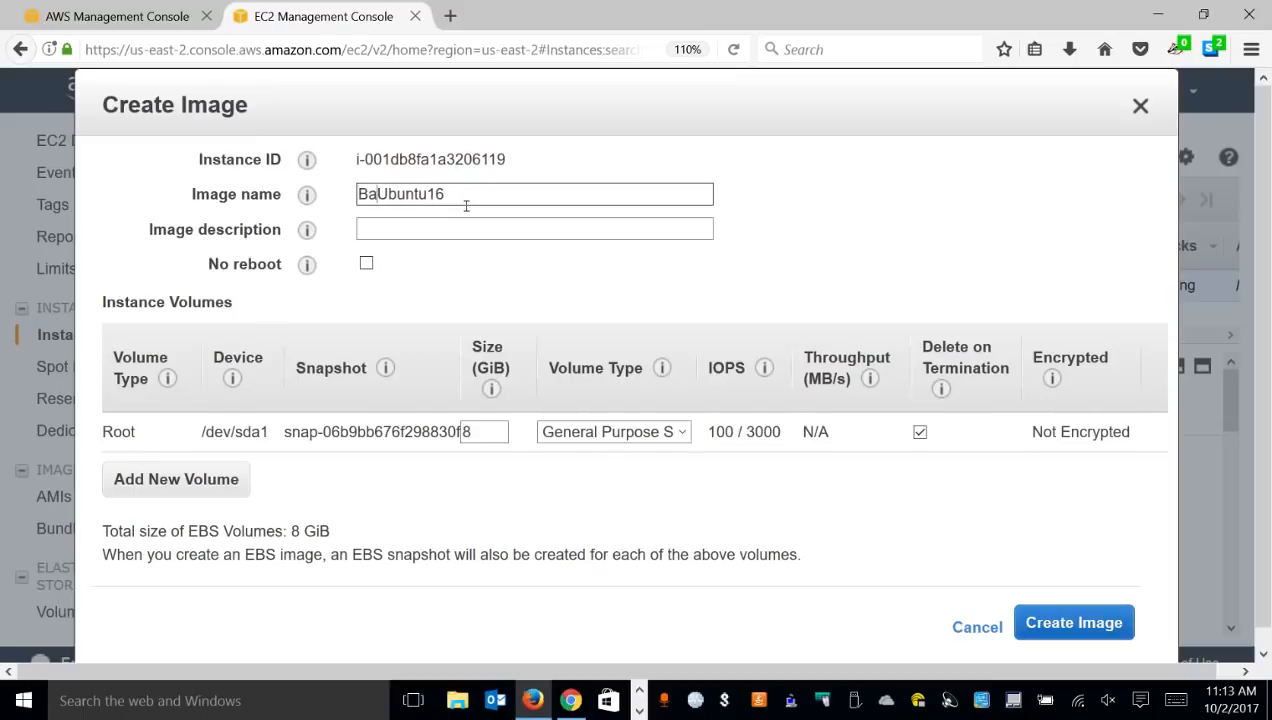
- Describe the image as 'In class demo' and submit the Create Image request
click(445, 239)
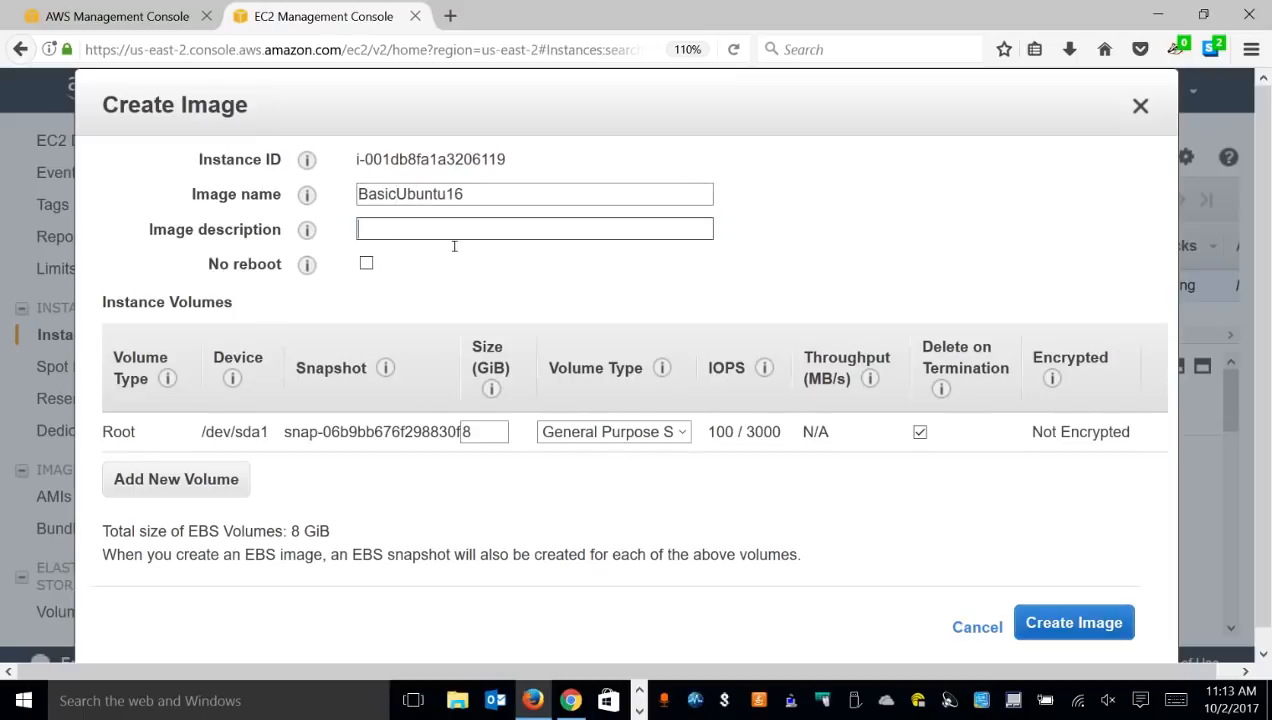
text(In class demo)
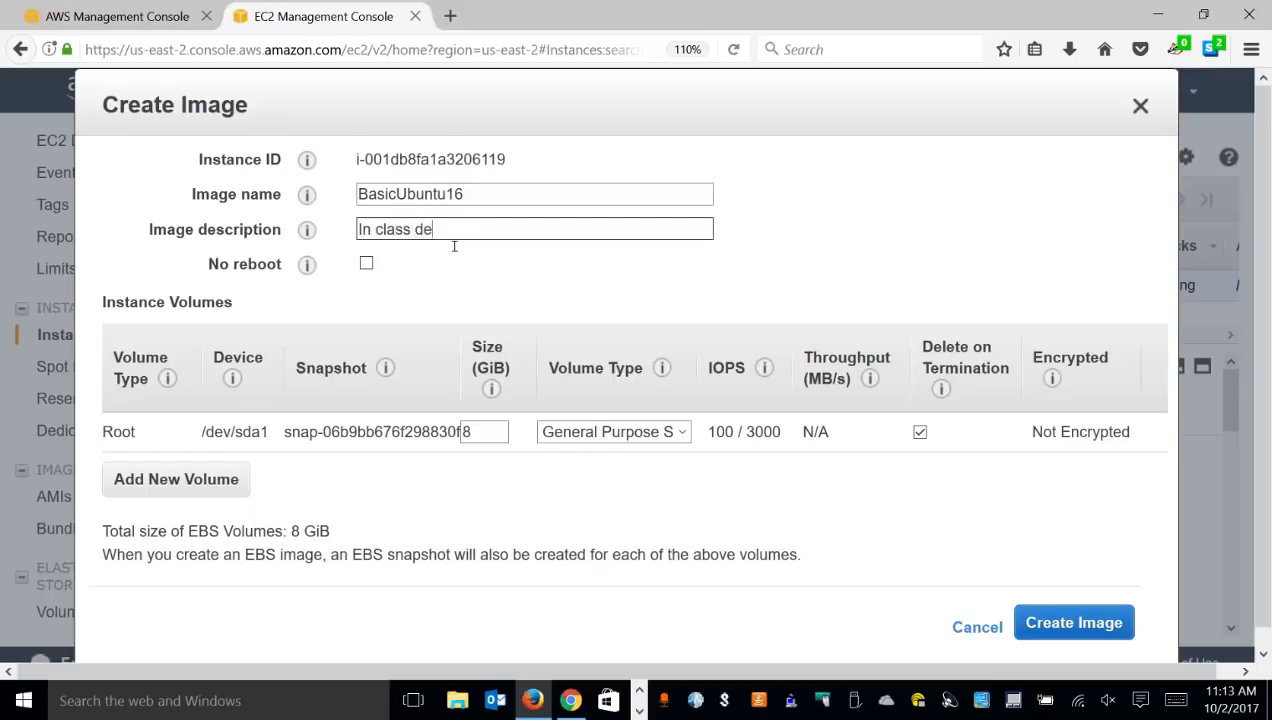
scroll(717, 368, down, 1)
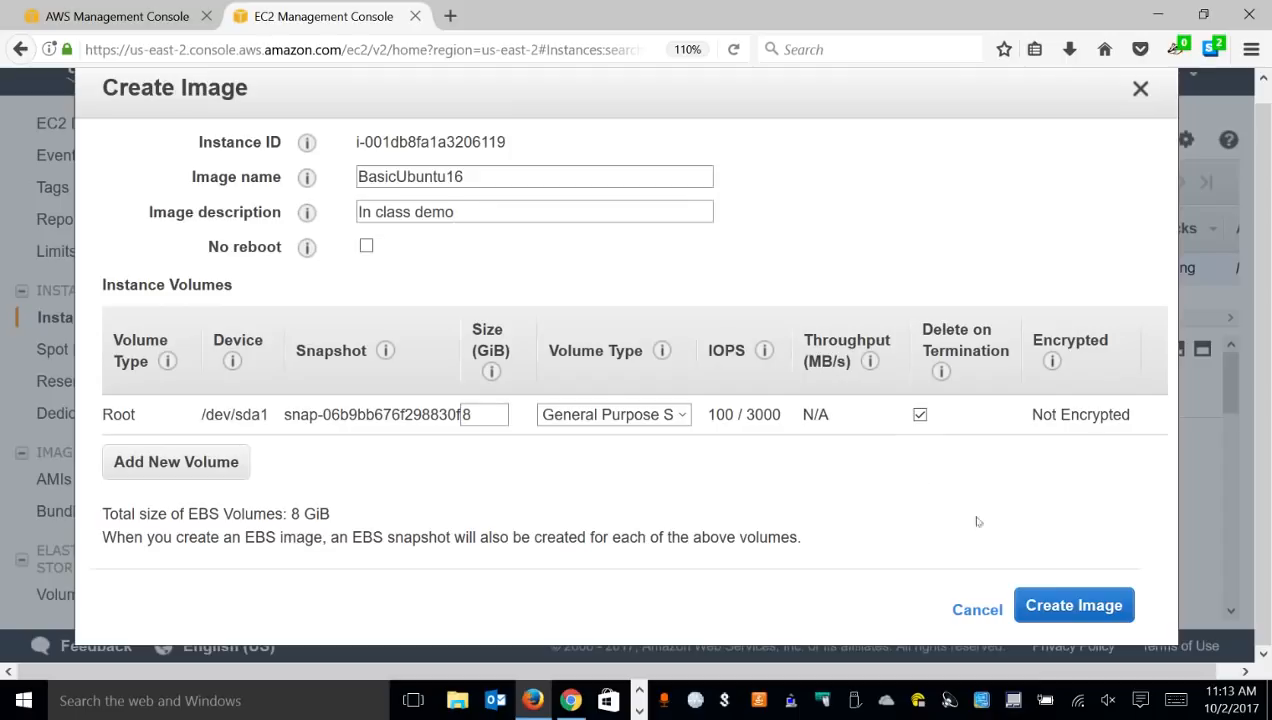
click(1086, 602)
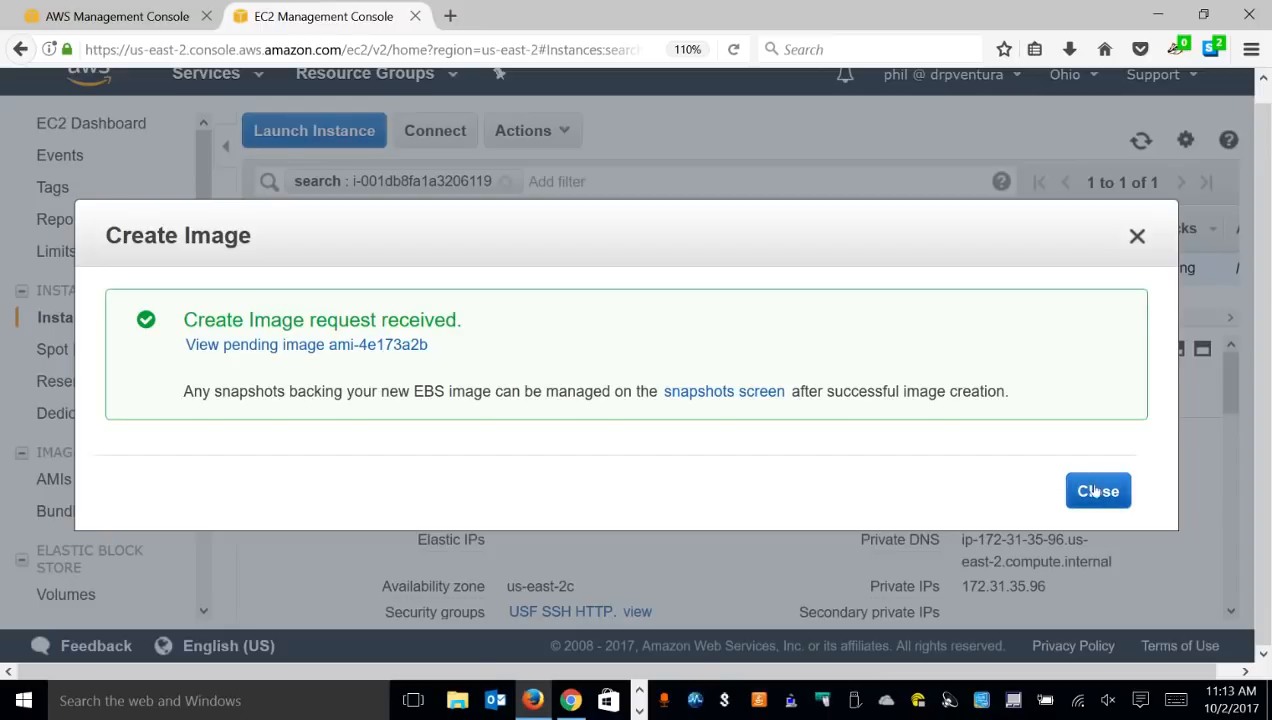
click(1097, 489)
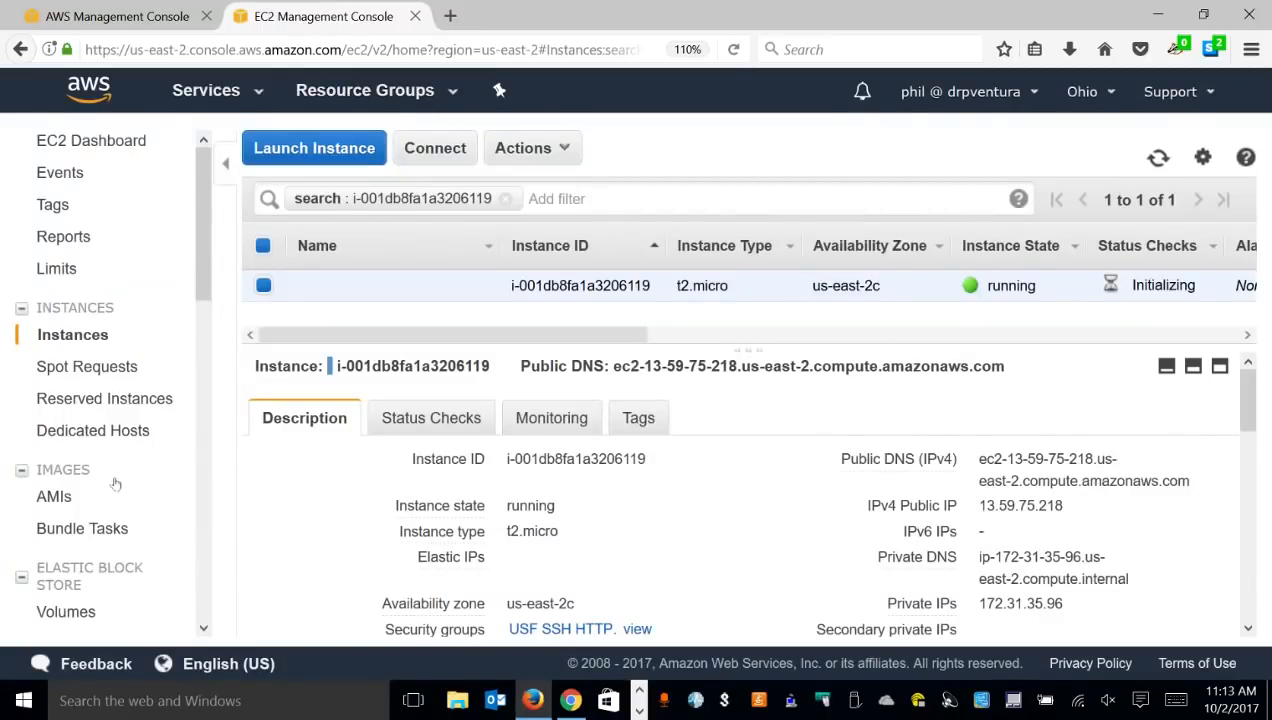
- Refresh Snapshots until the 8 GiB image snapshot completes, then return to Instances
scroll(85, 398, down, 4)
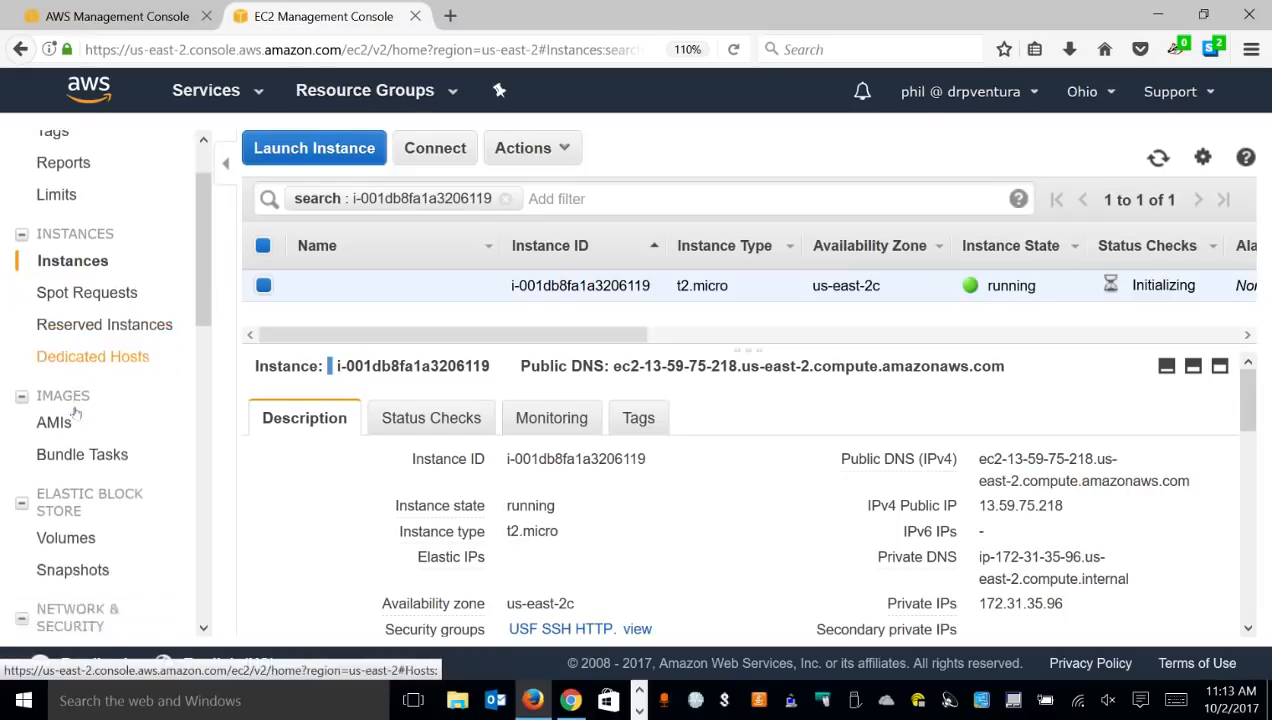
click(72, 428)
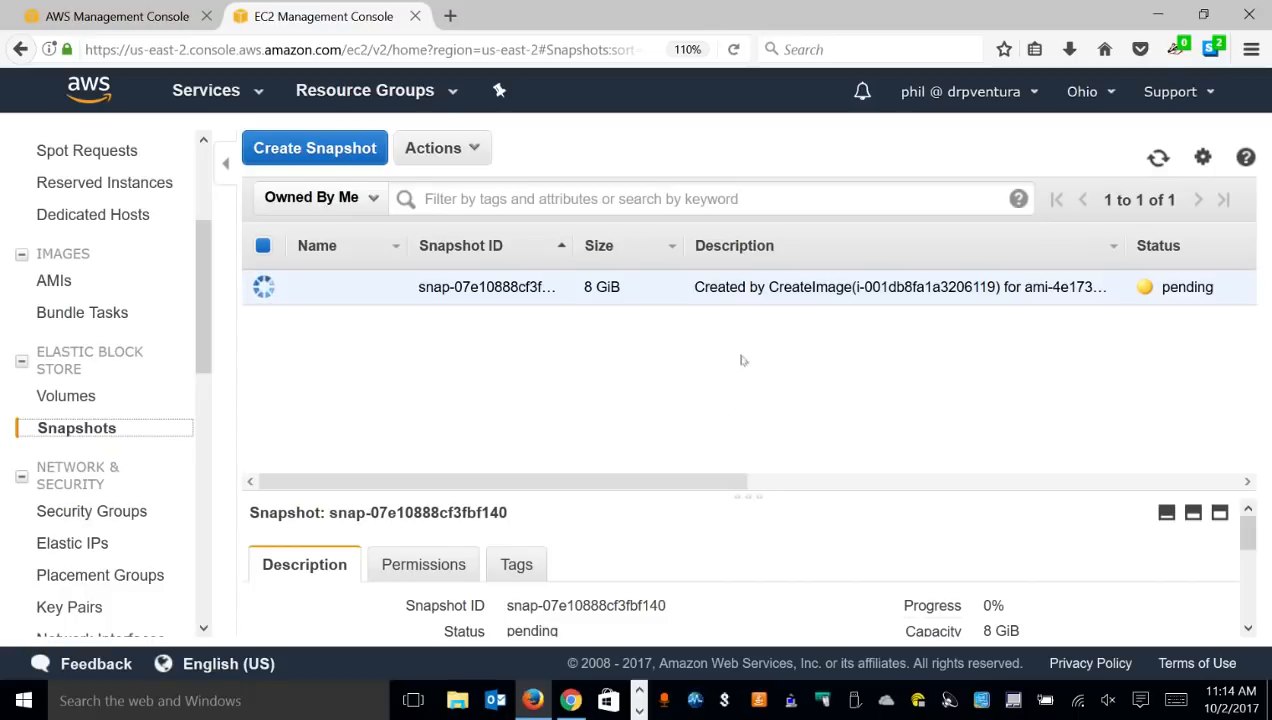
click(1158, 157)
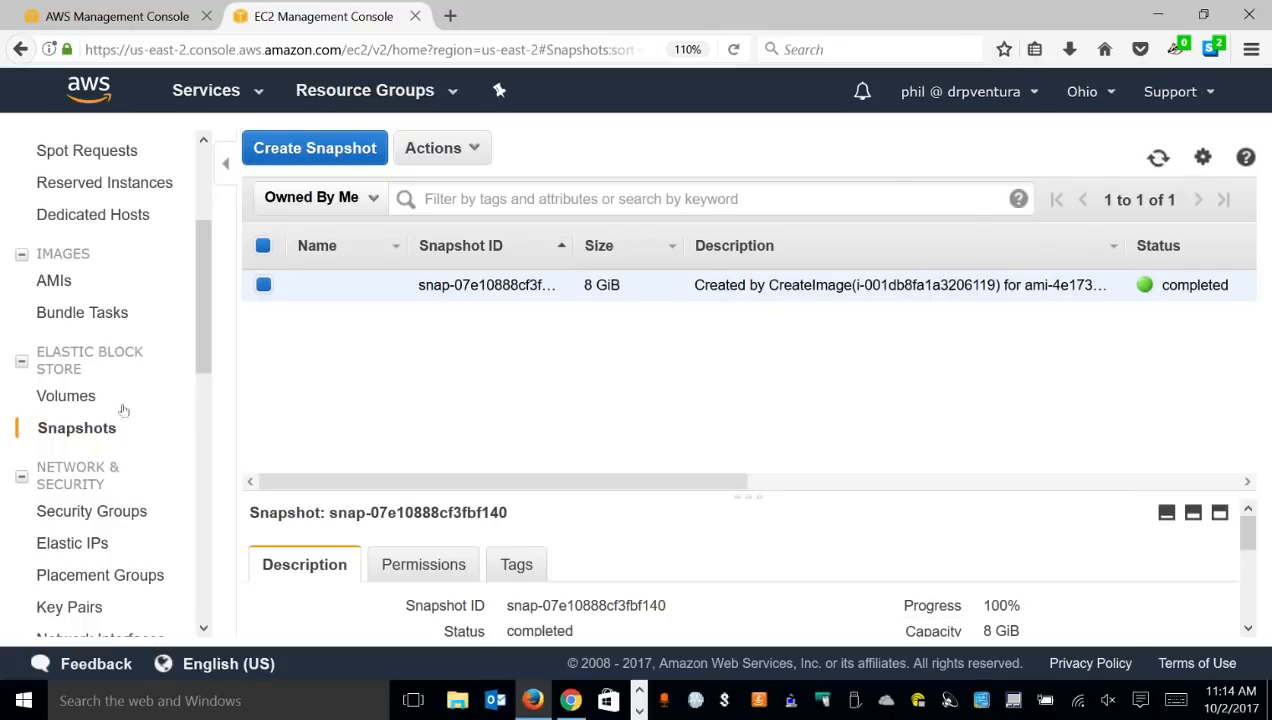
scroll(90, 470, down, 3)
scroll(75, 480, up, 5)
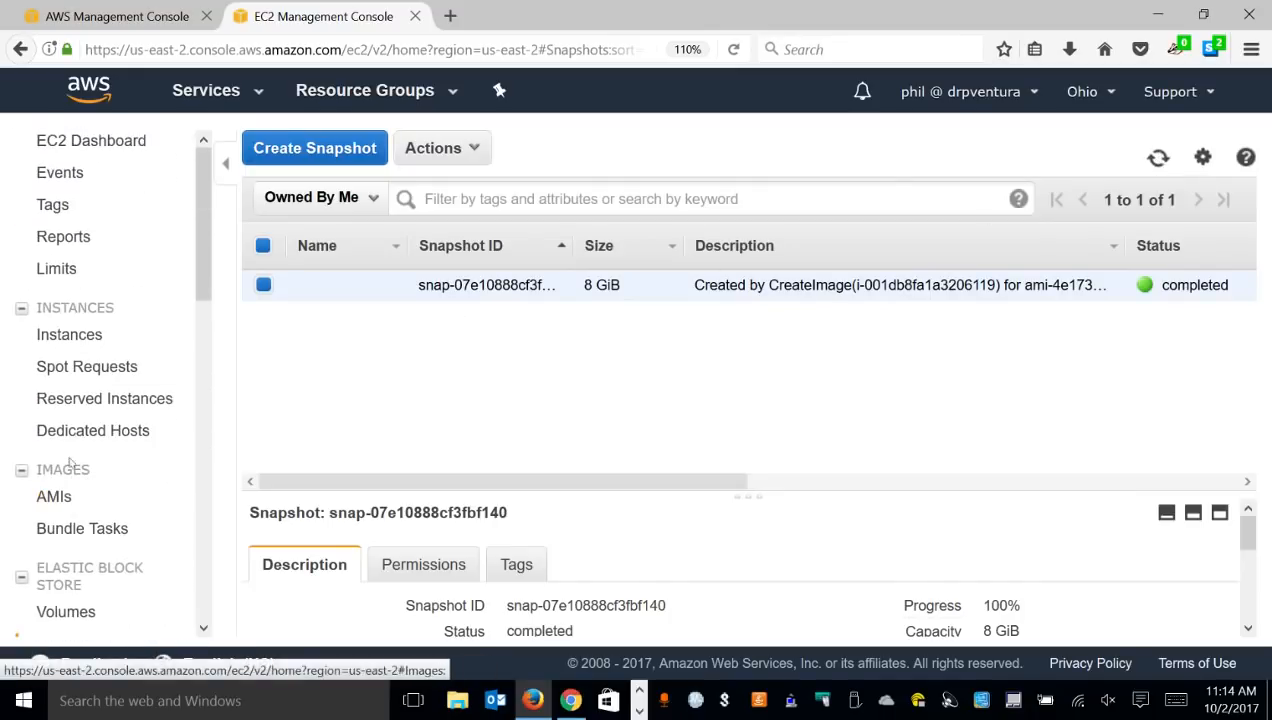
click(70, 336)
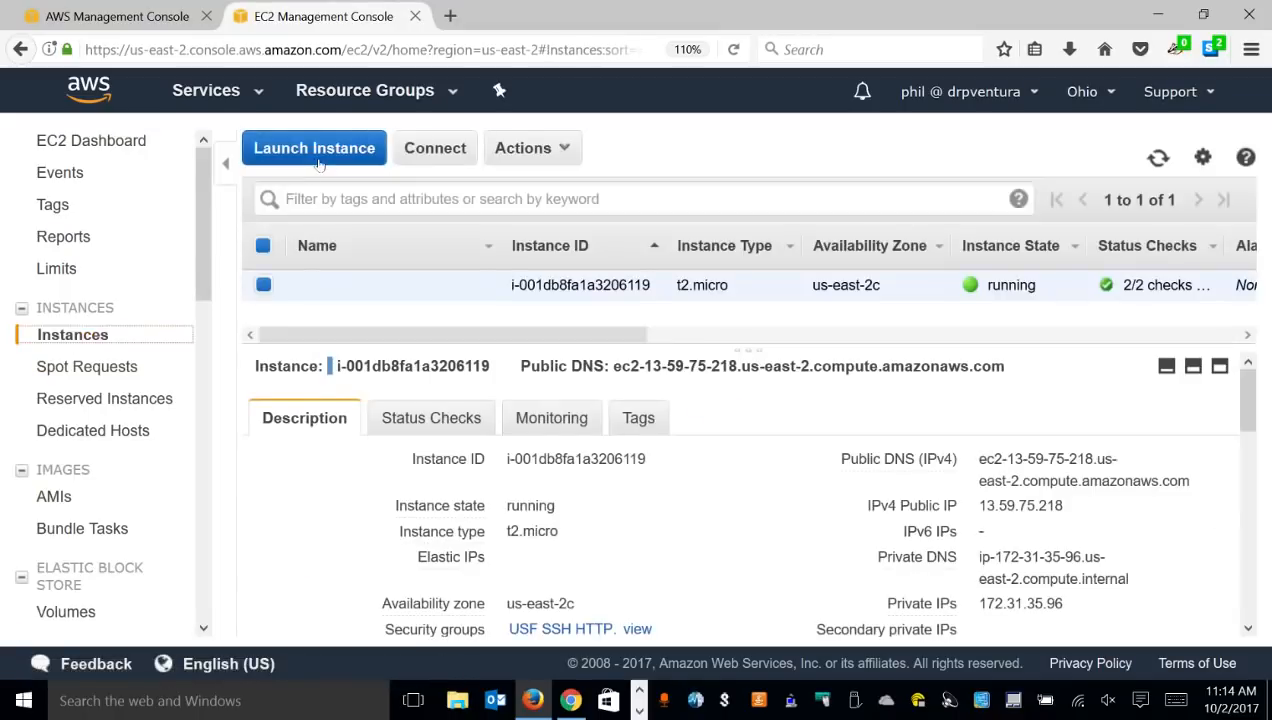
- Launch a t2.micro from the BasicUbuntu16 image under My AMIs and reach security groups
click(313, 162)
click(92, 338)
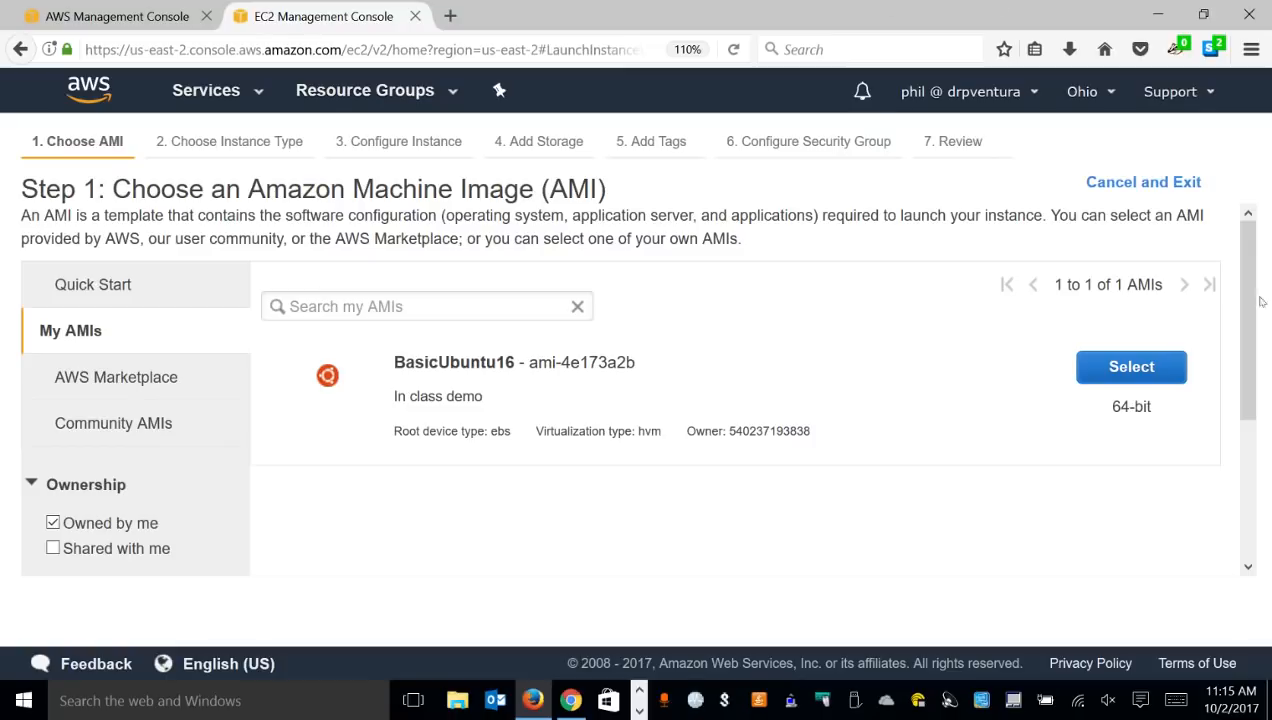
click(1131, 367)
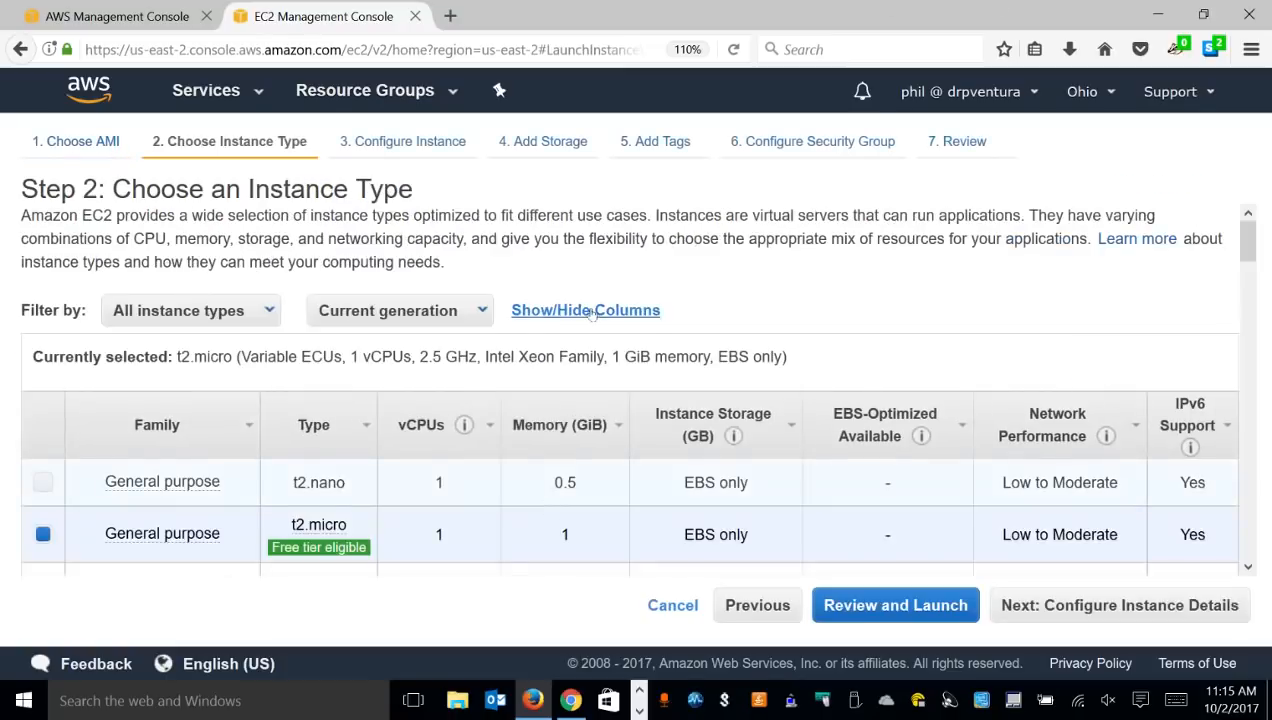
scroll(318, 335, down, 3)
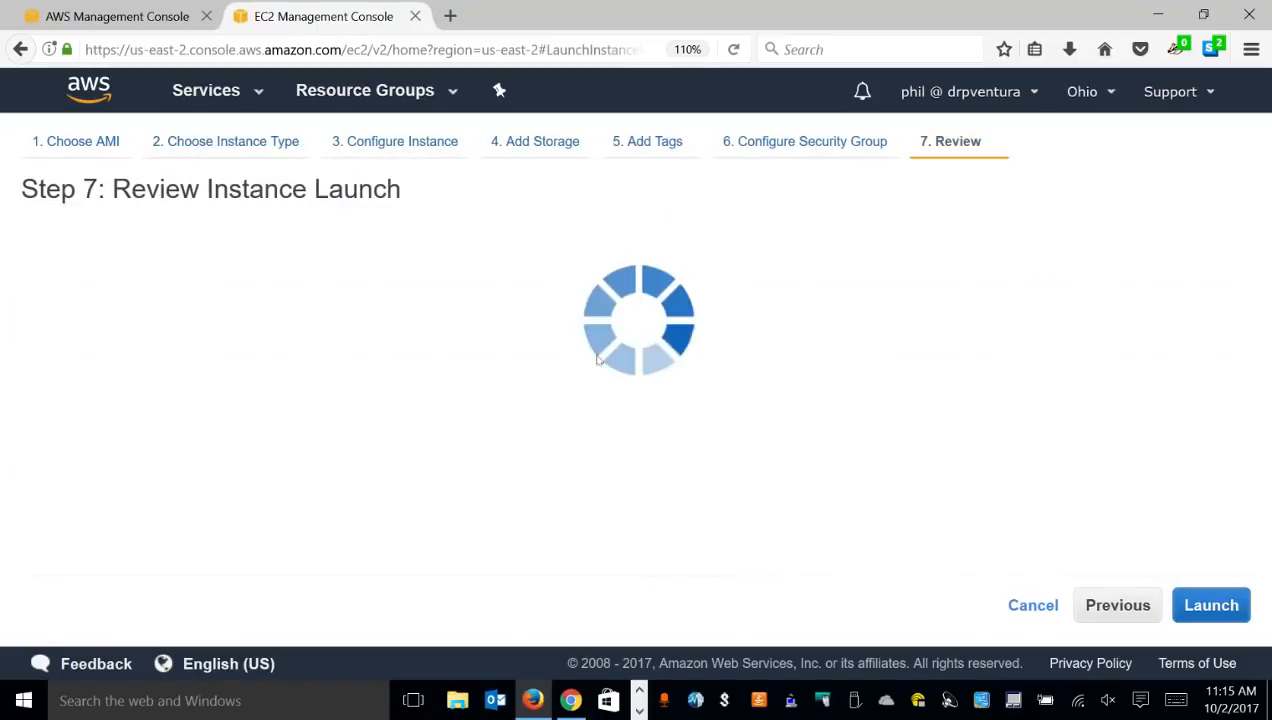
scroll(510, 315, down, 5)
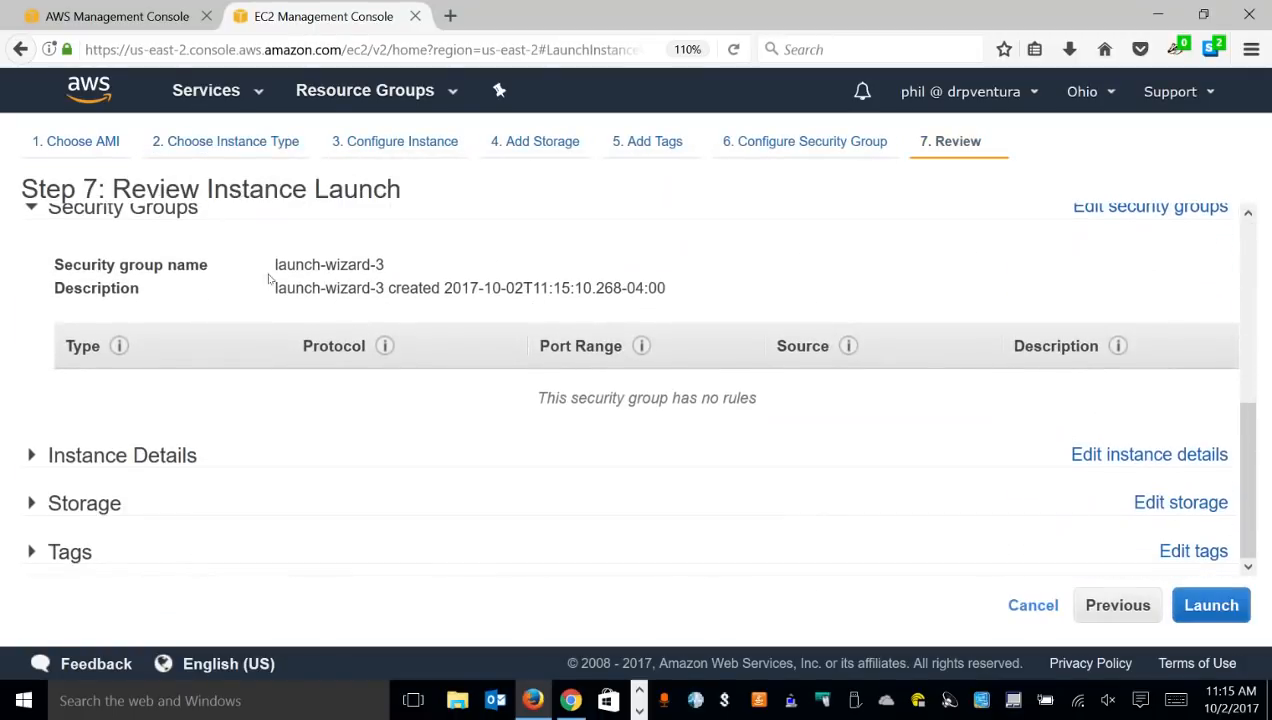
scroll(218, 269, up, 2)
click(1120, 317)
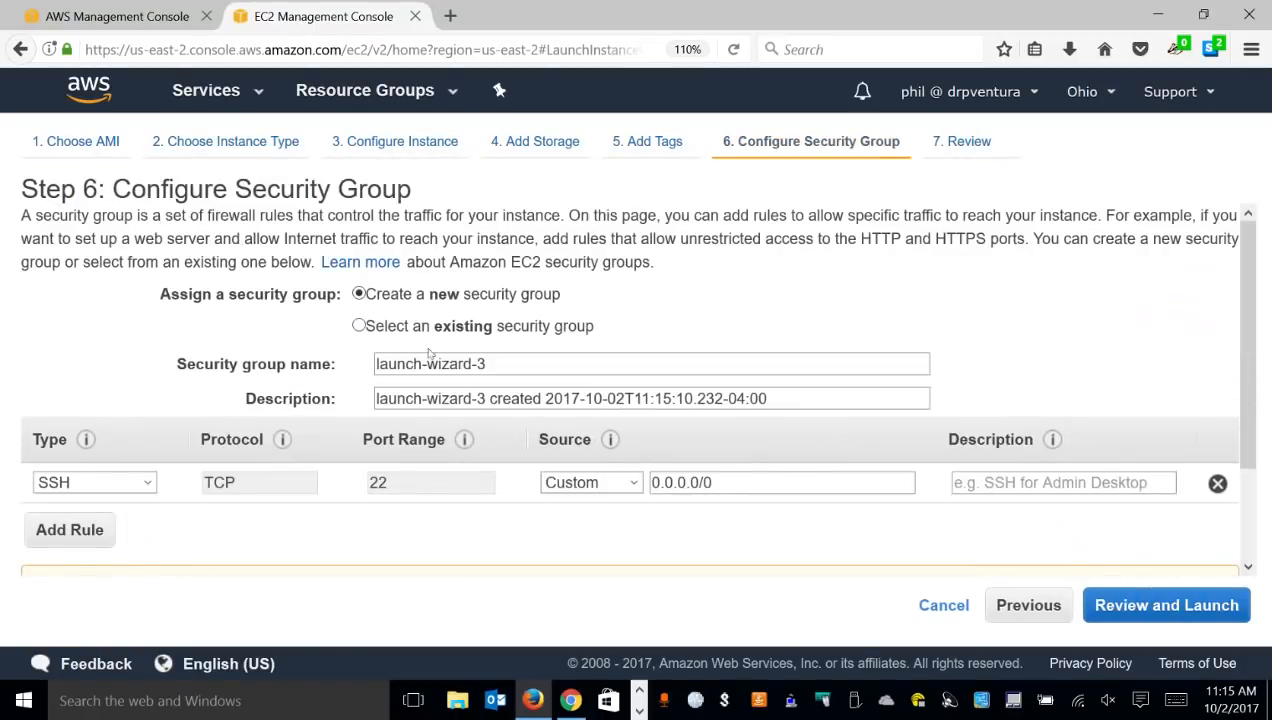
- Assign the existing USF SSH HTTP security group to the new instance
click(360, 327)
scroll(226, 350, down, 1)
scroll(226, 350, down, 3)
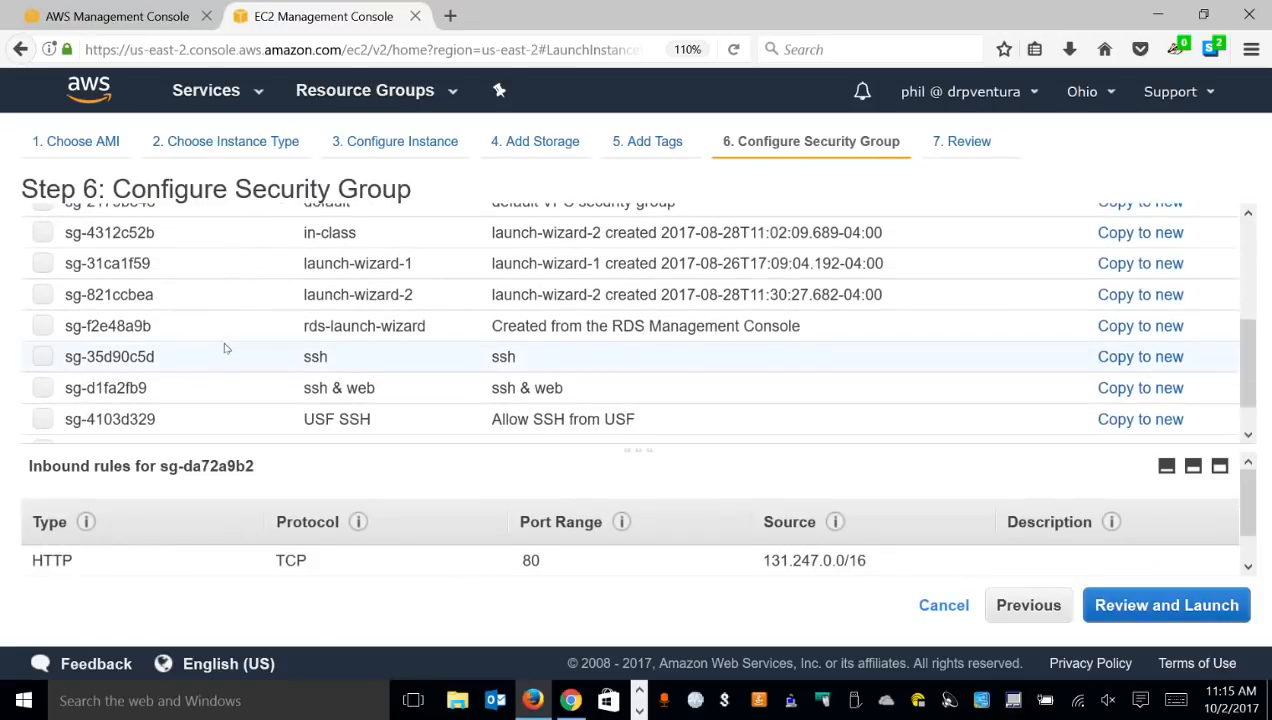
scroll(230, 349, down, 1)
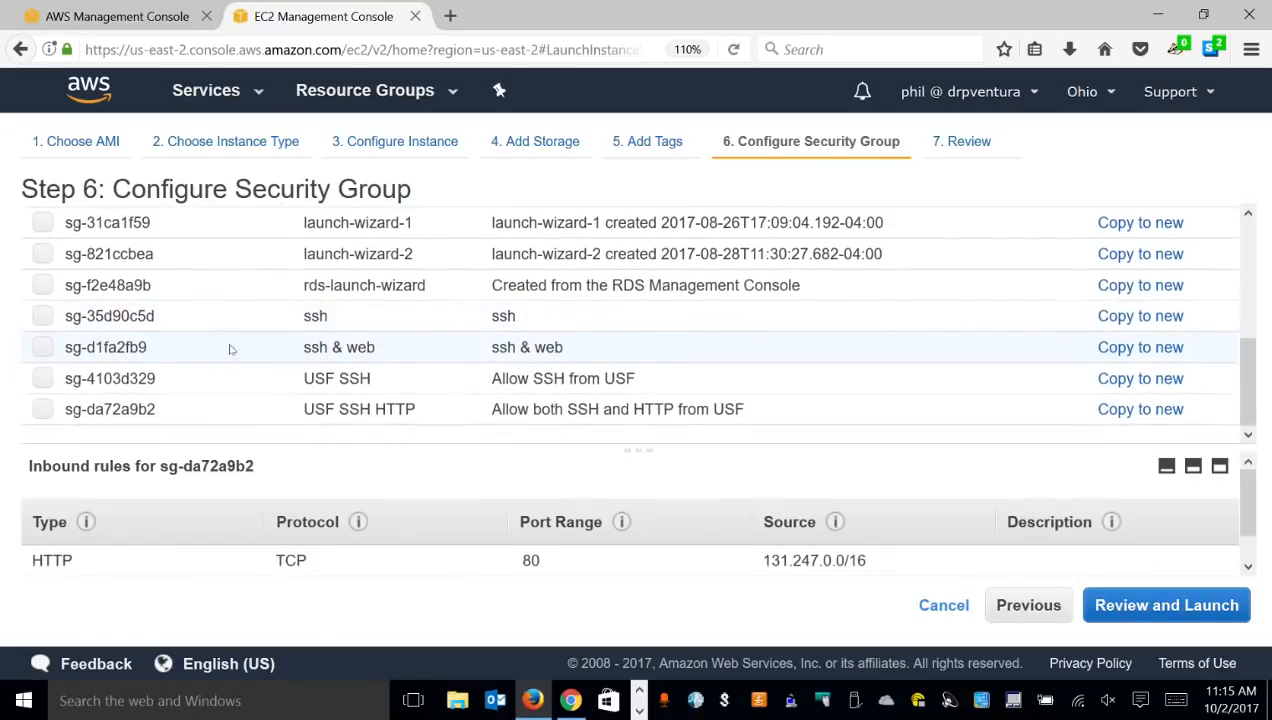
click(43, 411)
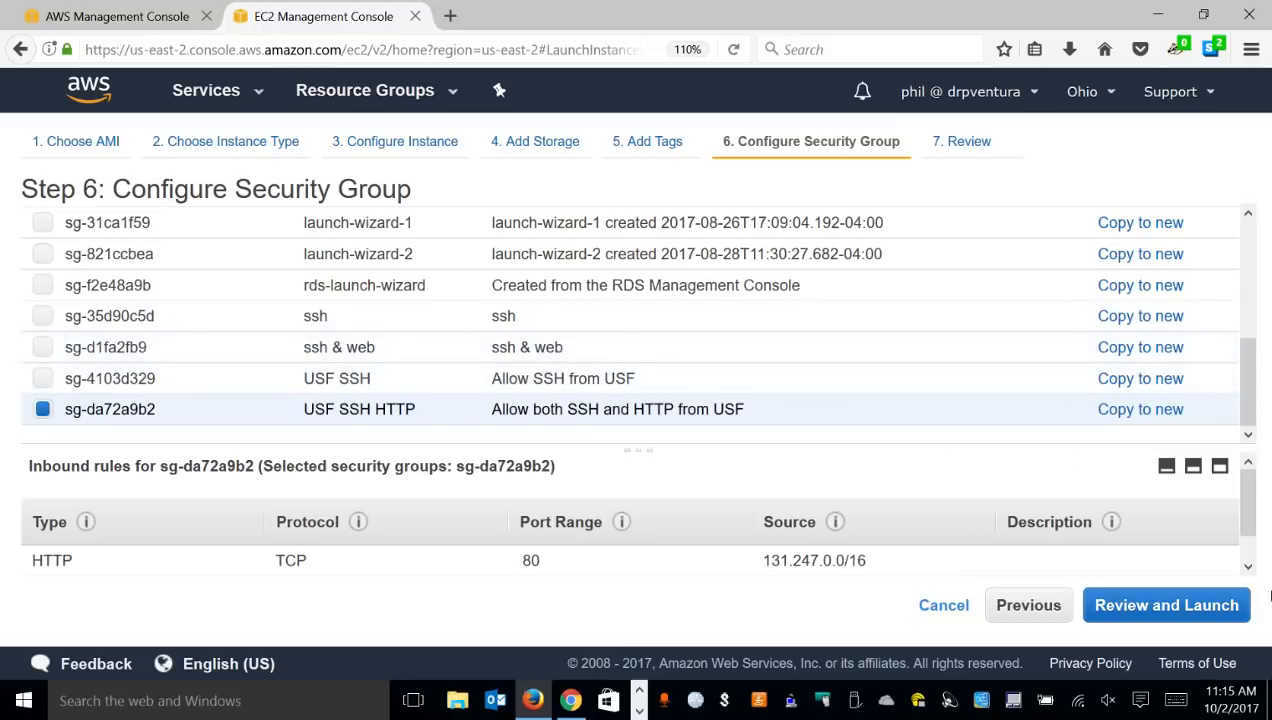
- Review the launch settings and start the launch, first trying the dropbox key pair
click(1207, 607)
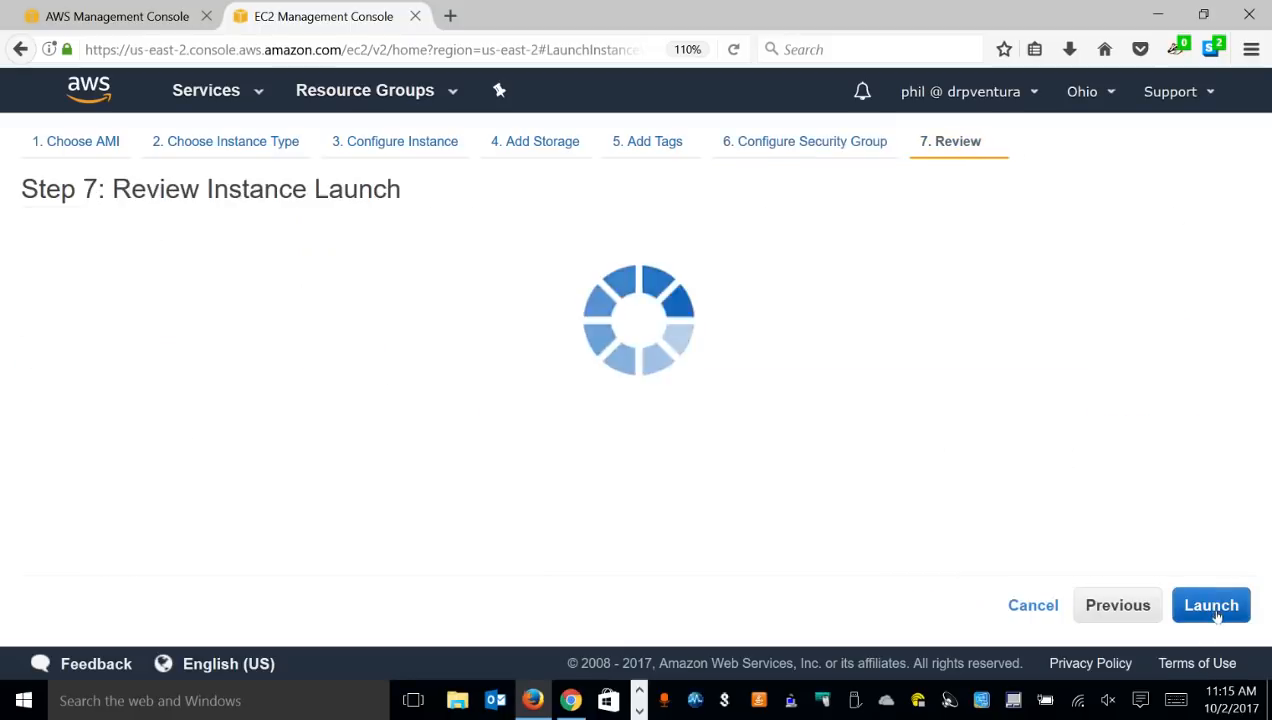
scroll(1068, 420, down, 3)
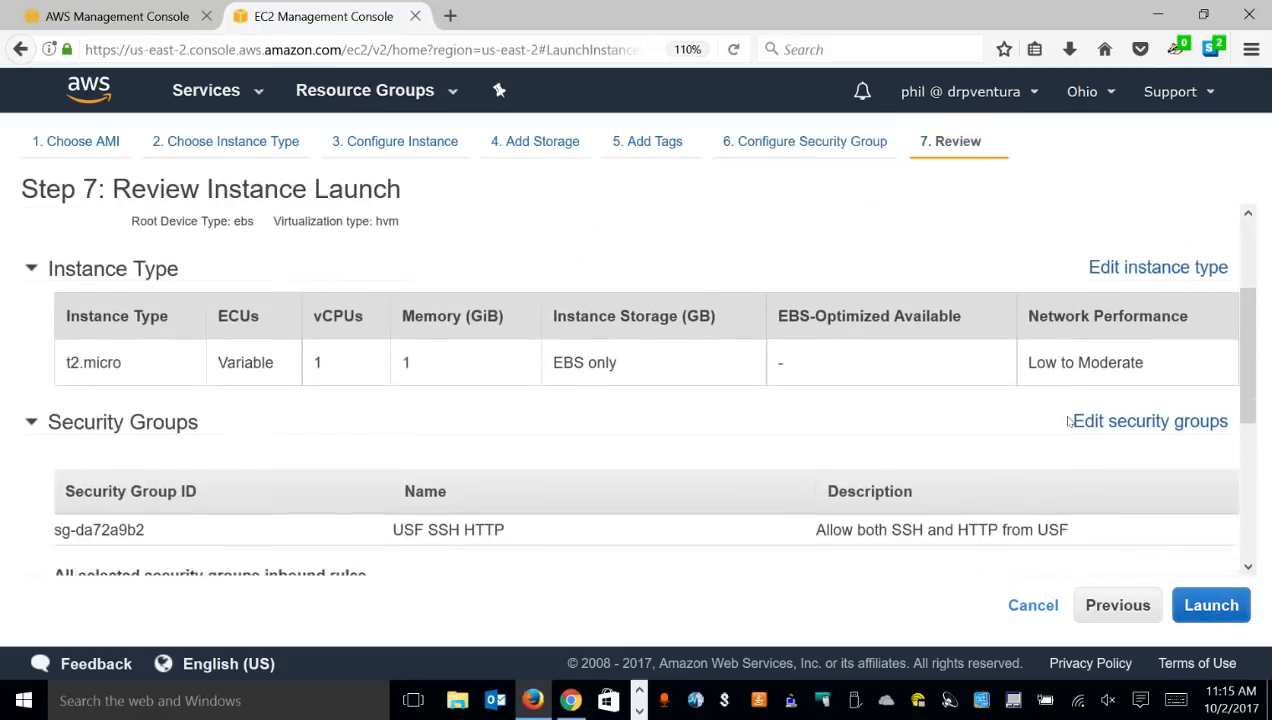
click(1230, 607)
click(420, 455)
click(378, 501)
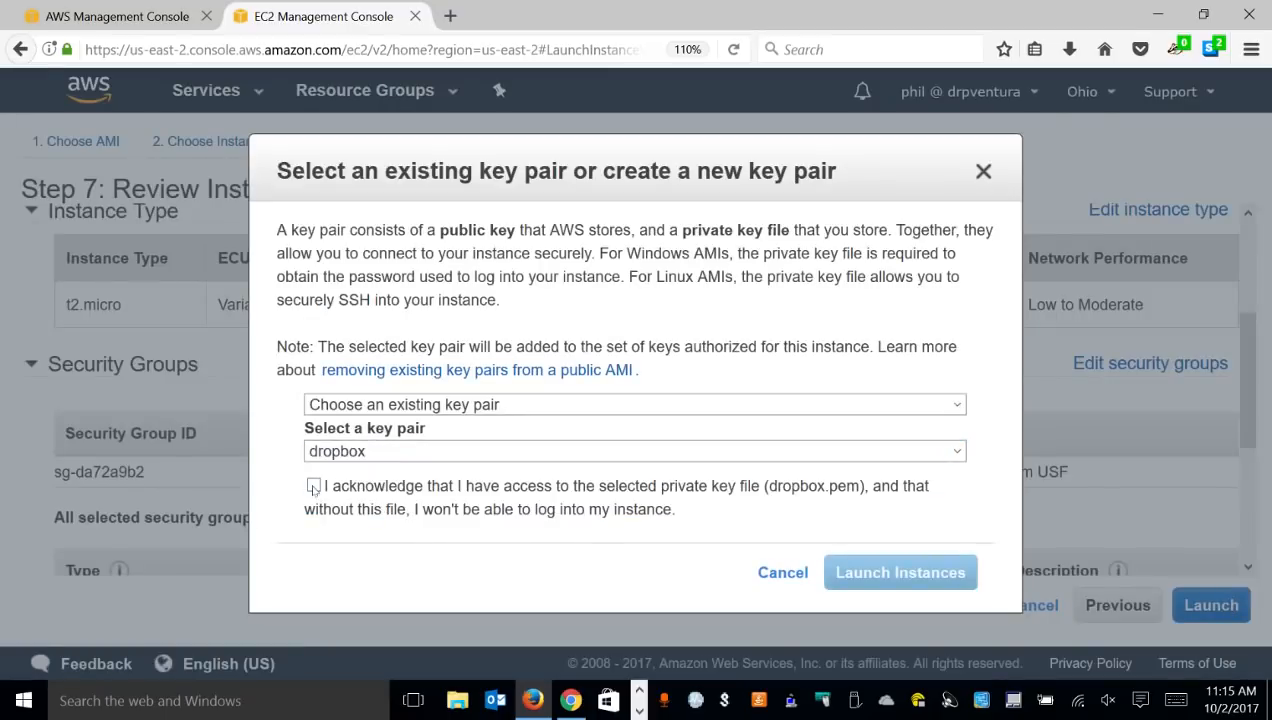
click(313, 485)
- Proceed without a key pair, acknowledge it, and launch the instance
click(540, 404)
click(527, 418)
click(468, 451)
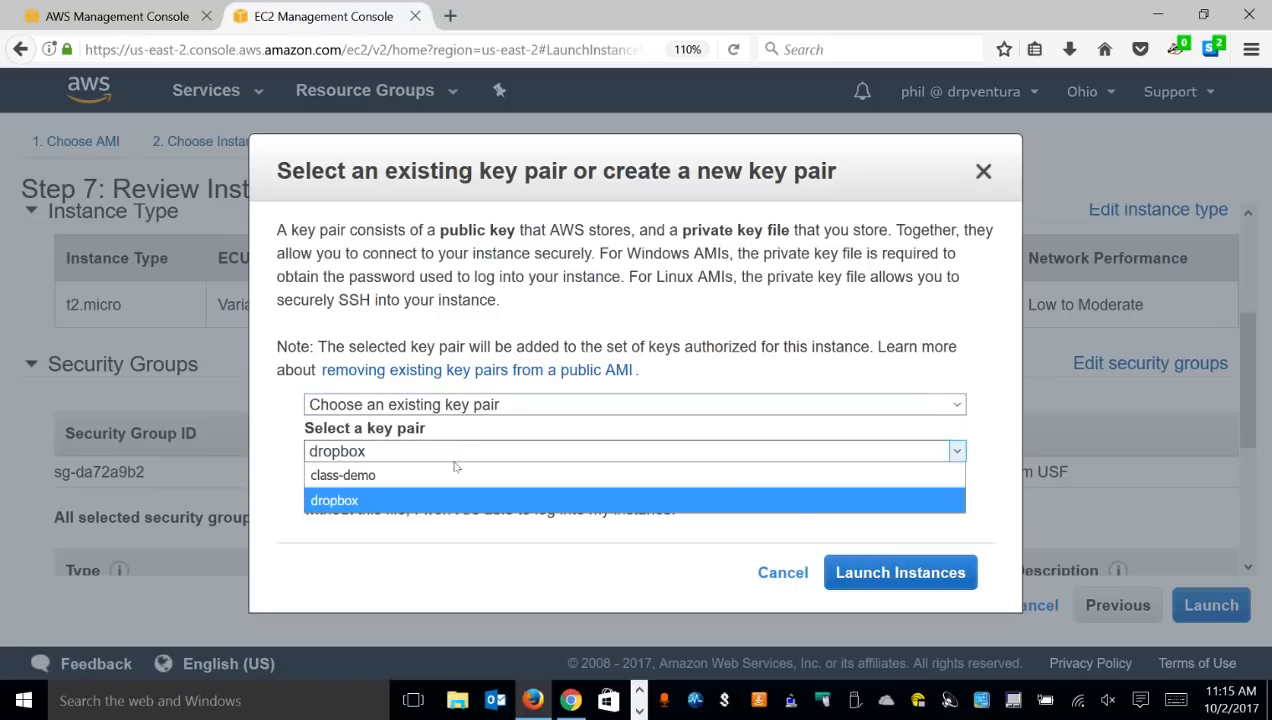
click(445, 402)
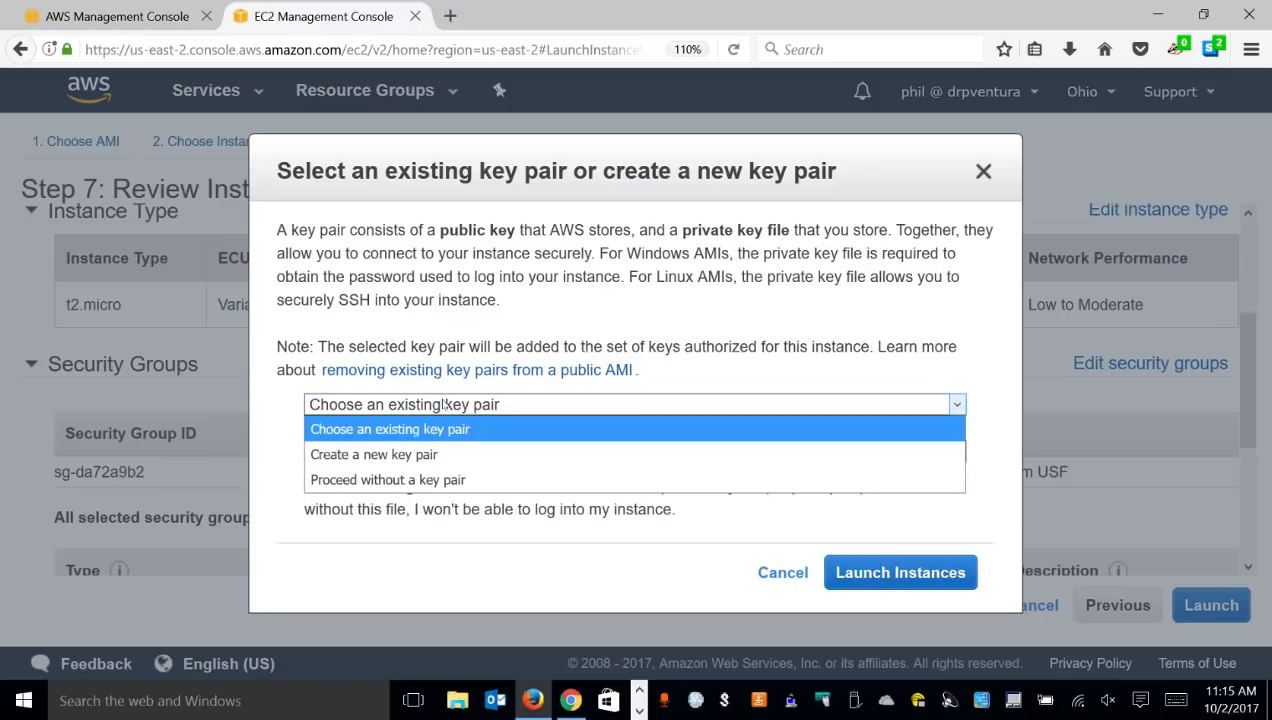
click(439, 480)
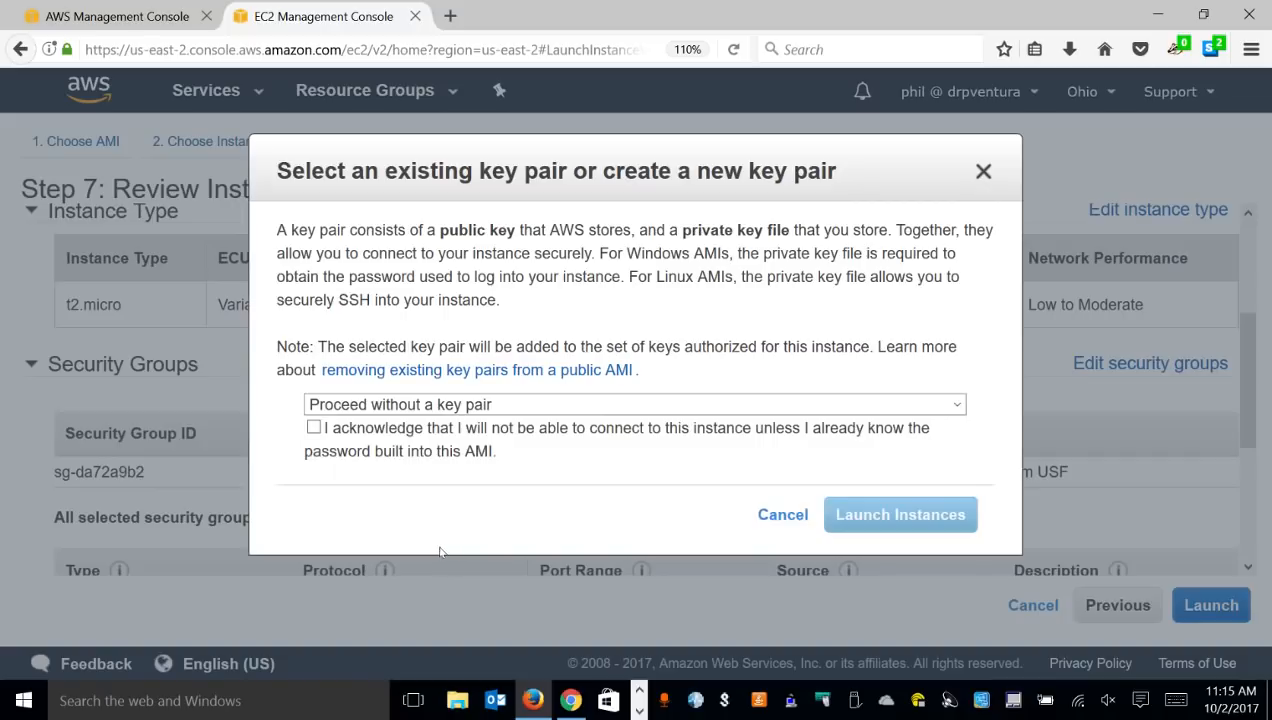
click(313, 427)
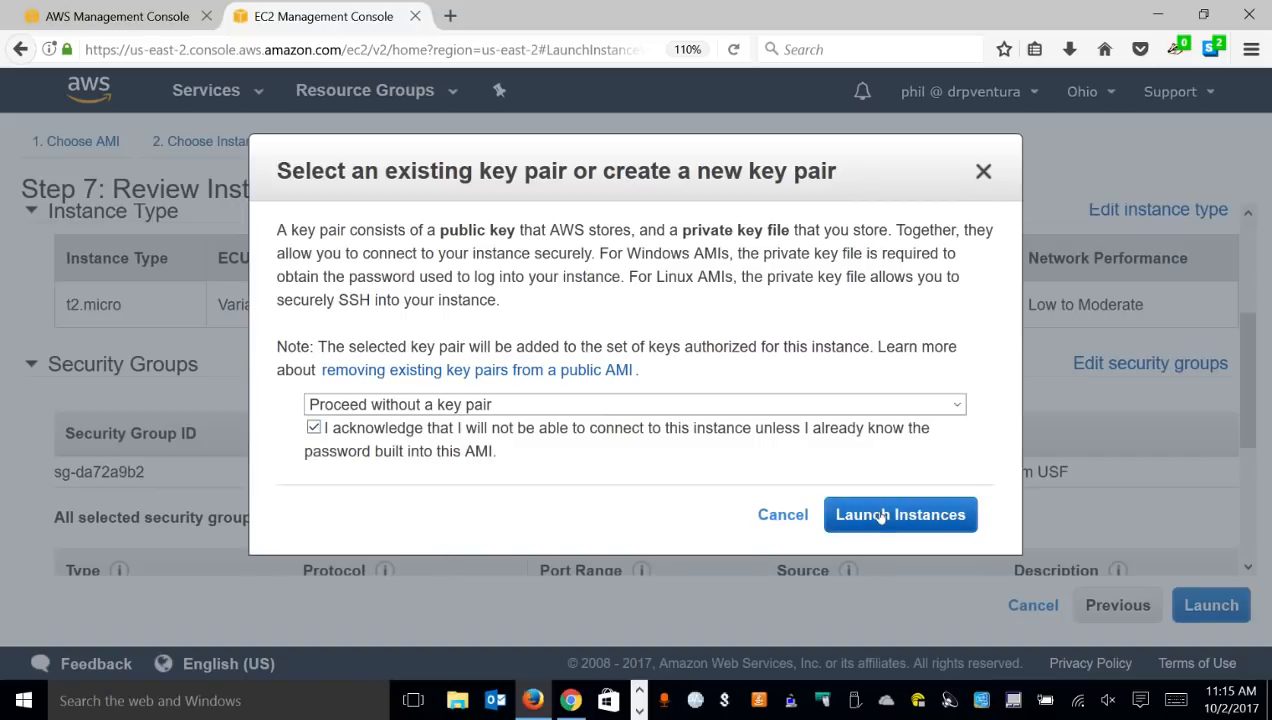
click(880, 516)
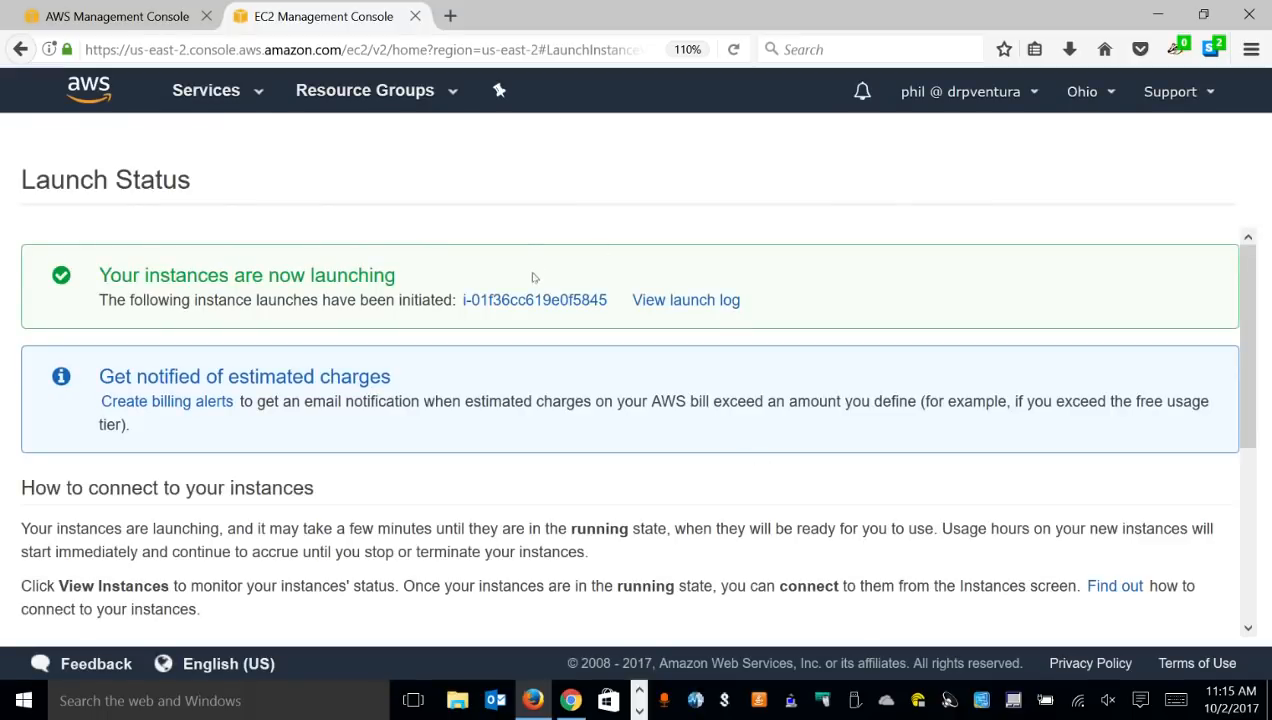
- Open the new instance and clear the filter so both running t2.micro instances are listed
click(530, 322)
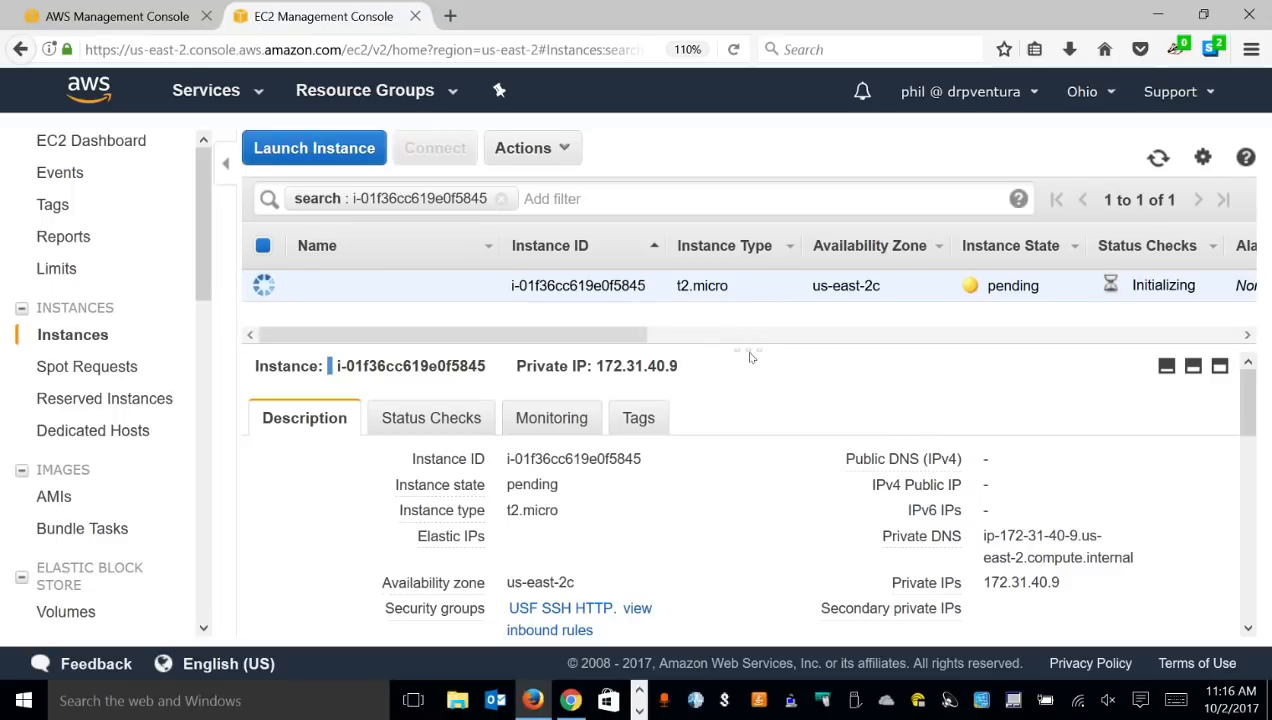
drag(752, 354, 752, 374)
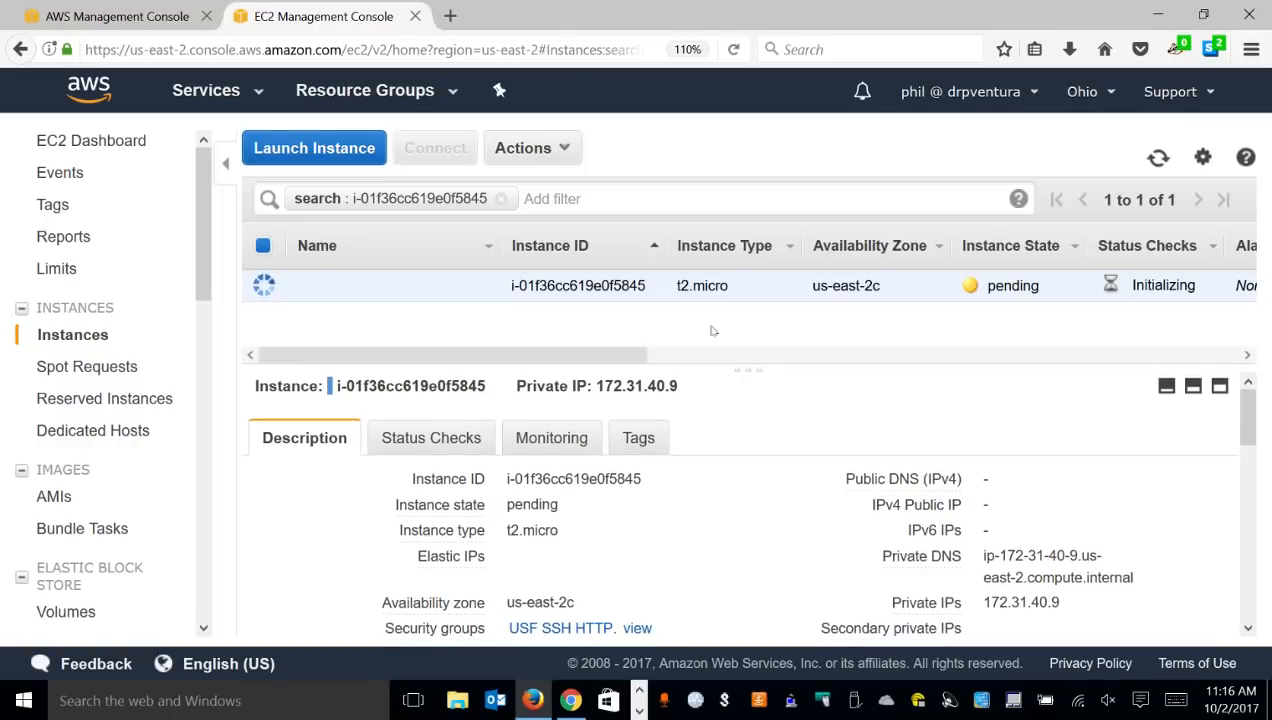
click(503, 199)
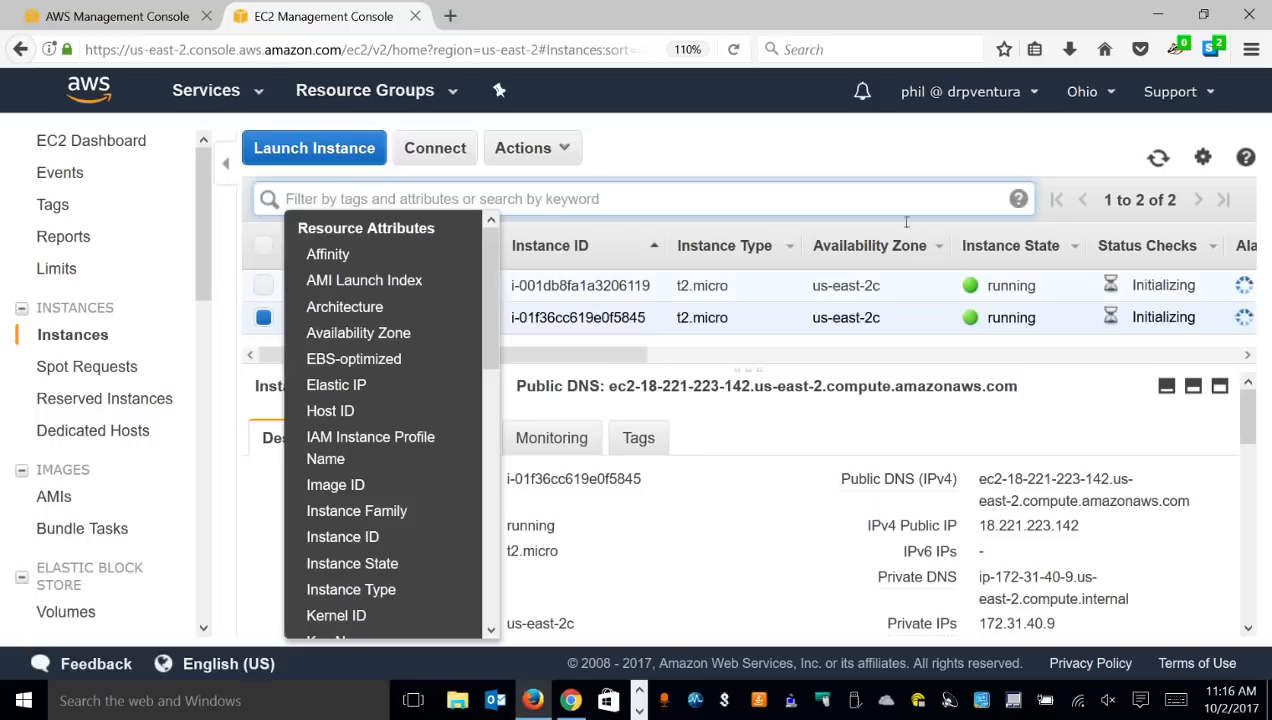
click(801, 157)
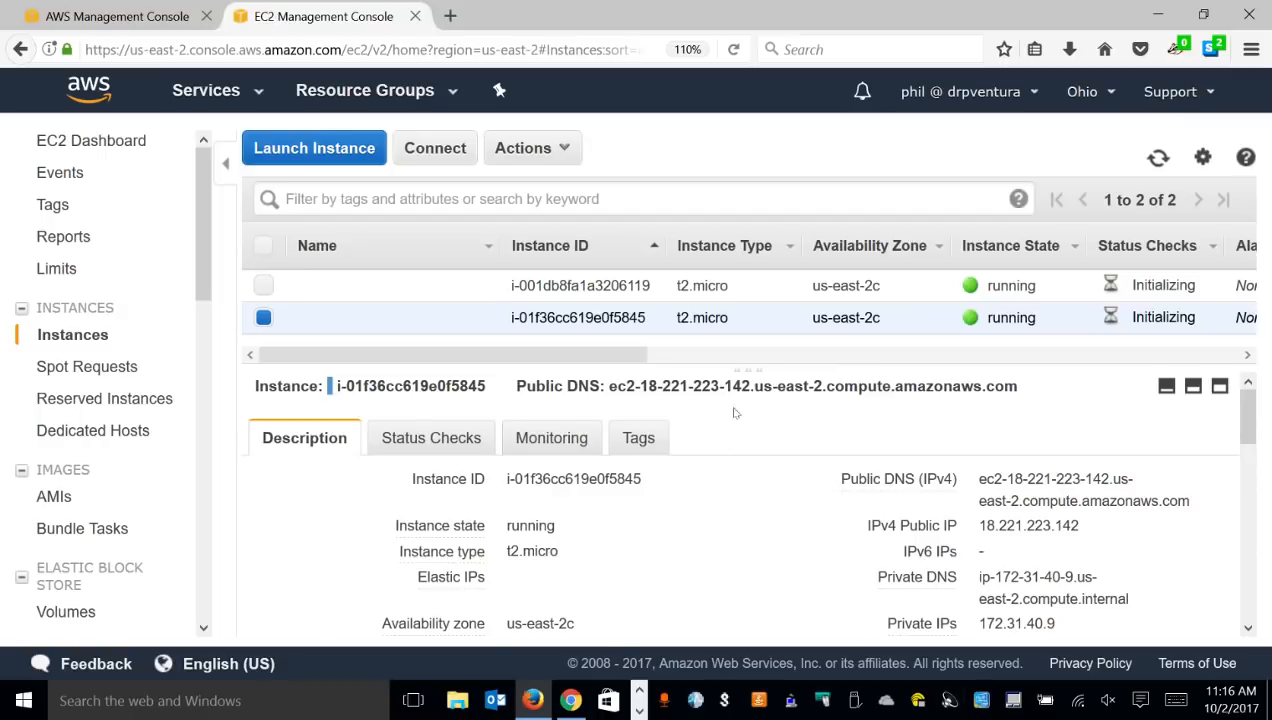
- Dismiss the connection error and close the earlier PuTTY terminal session
click(658, 705)
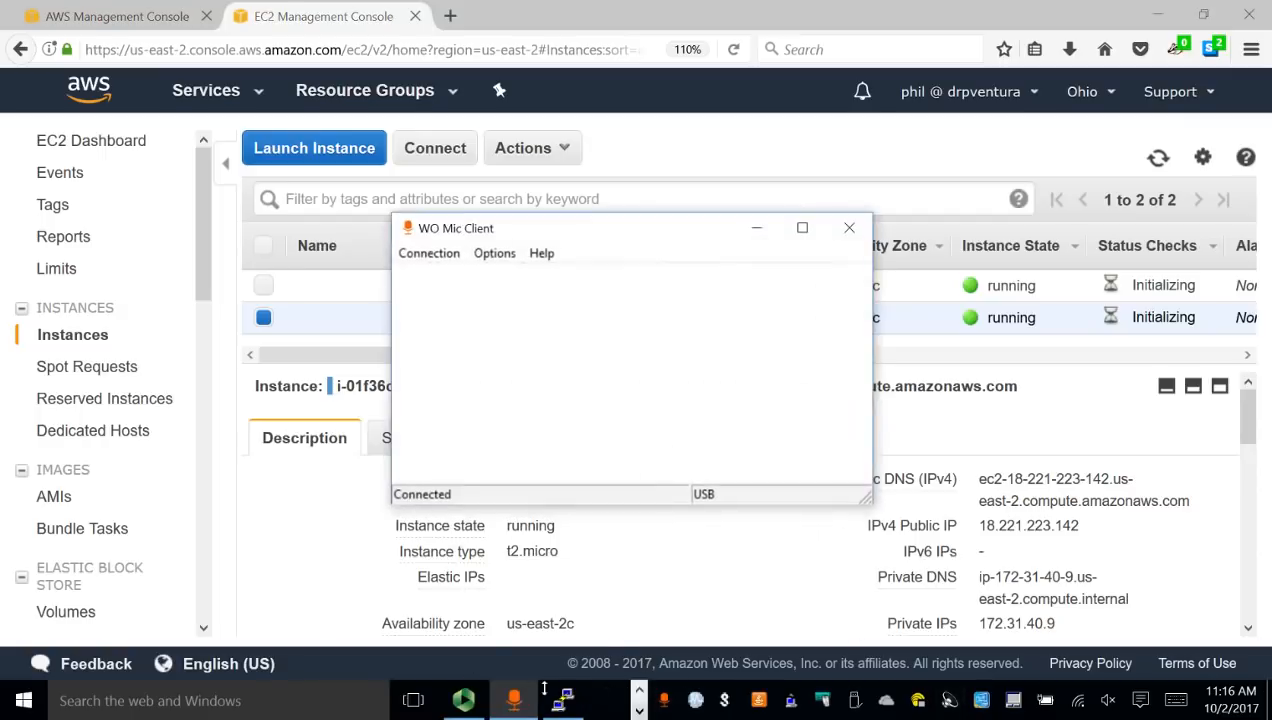
click(558, 705)
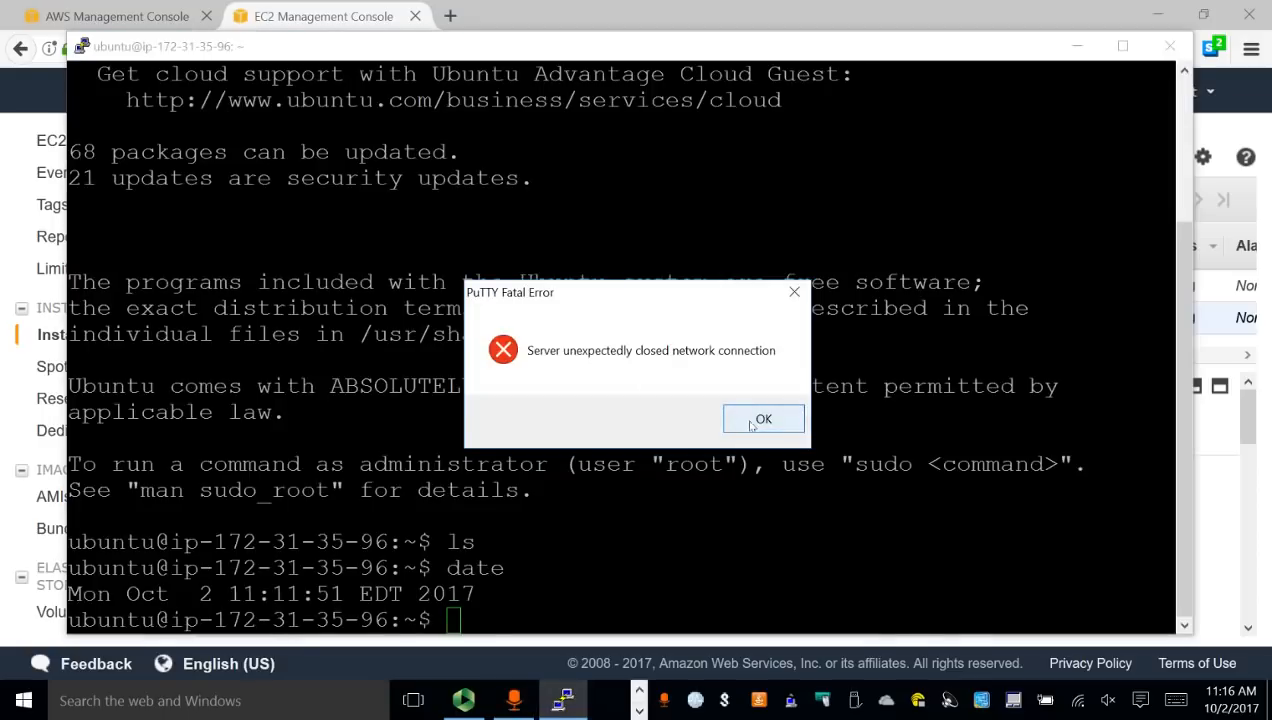
click(748, 421)
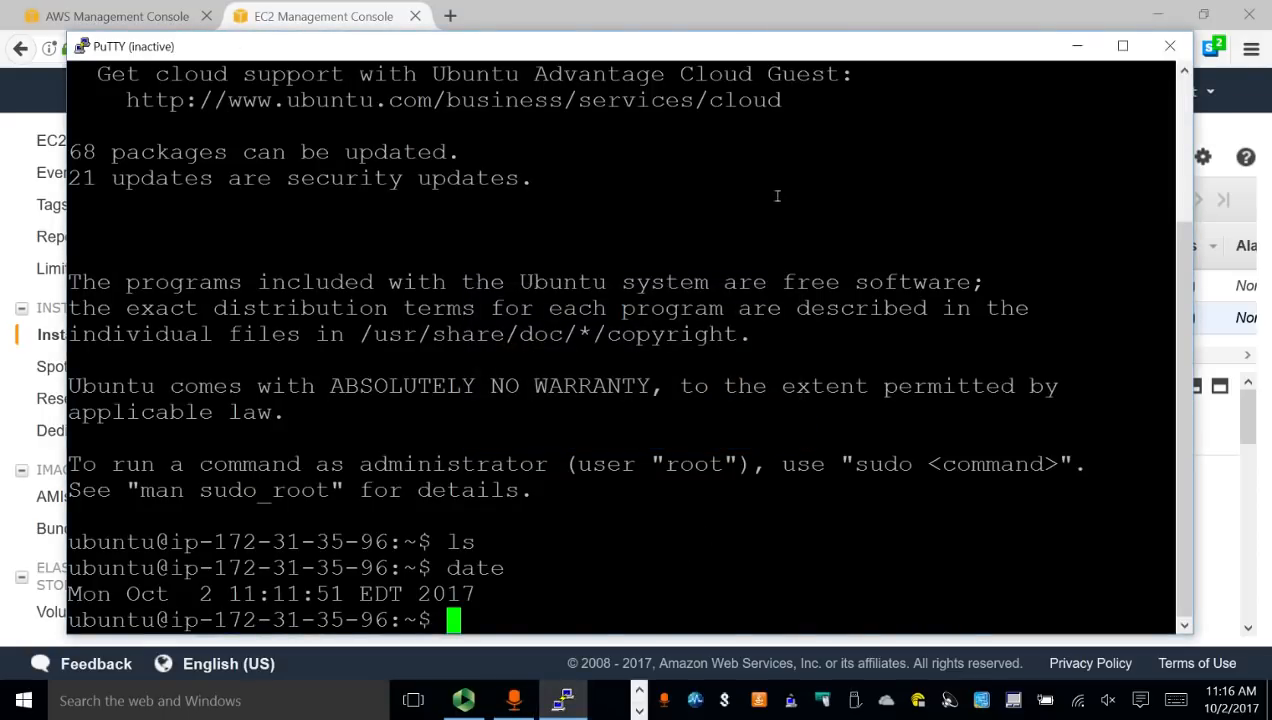
click(1169, 46)
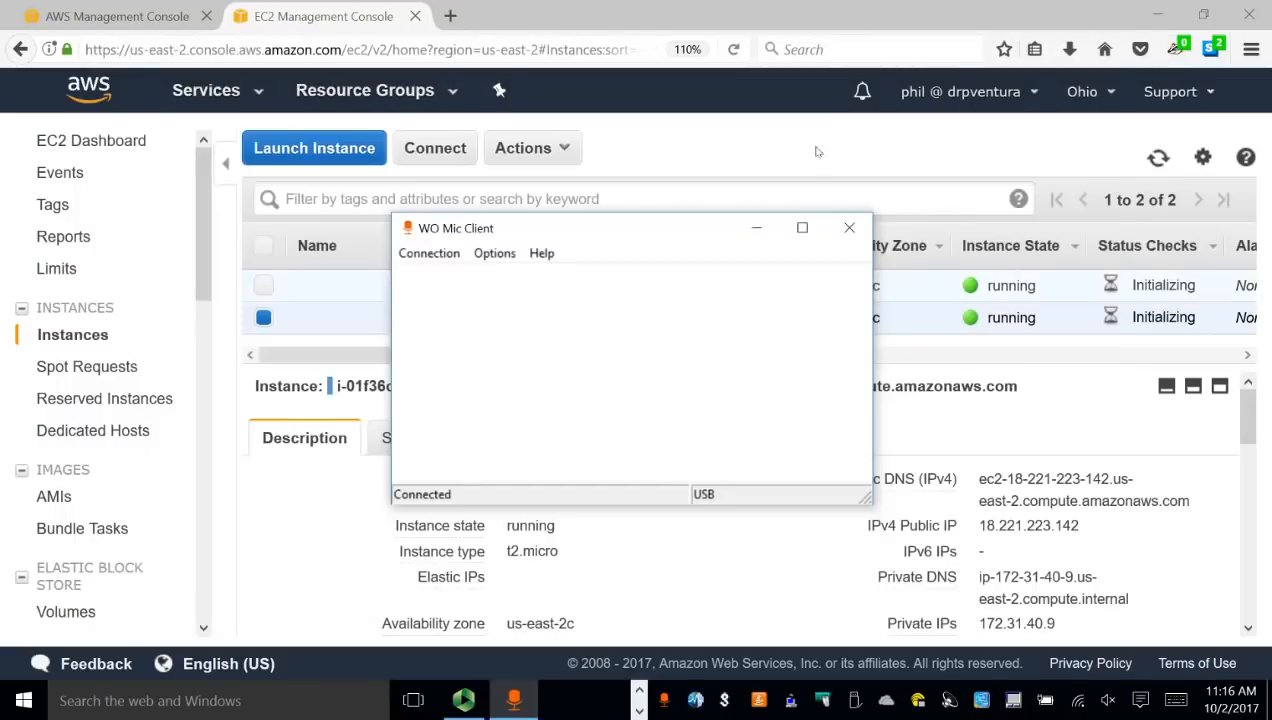
click(757, 229)
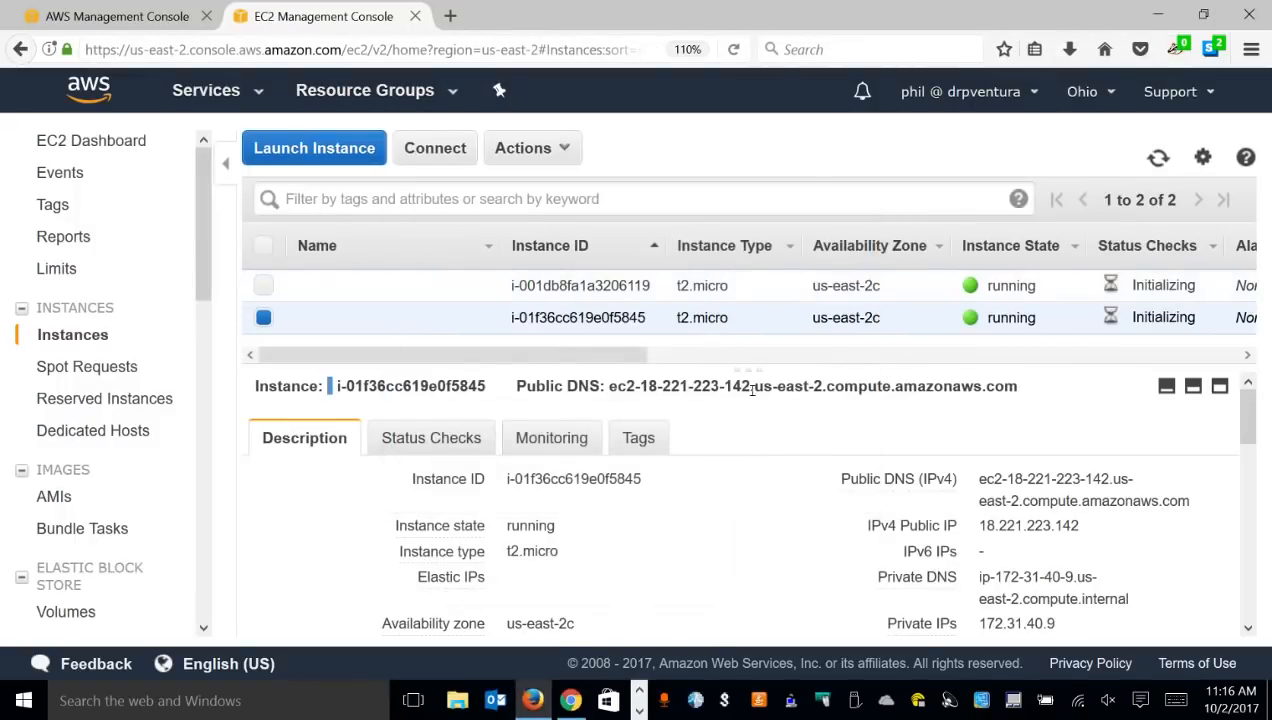
- Copy the new instance's Public DNS and start PuTTY
drag(609, 387, 1018, 390)
key(ctrl+c)
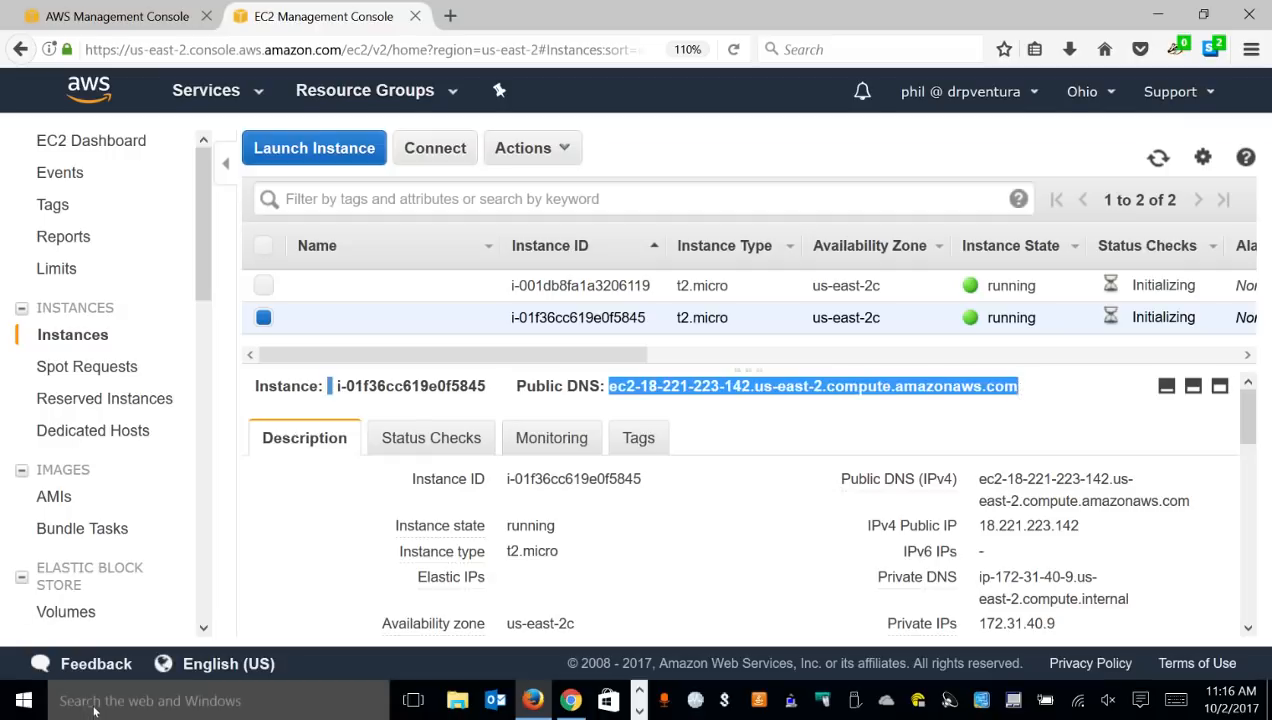
click(80, 698)
text(putty)
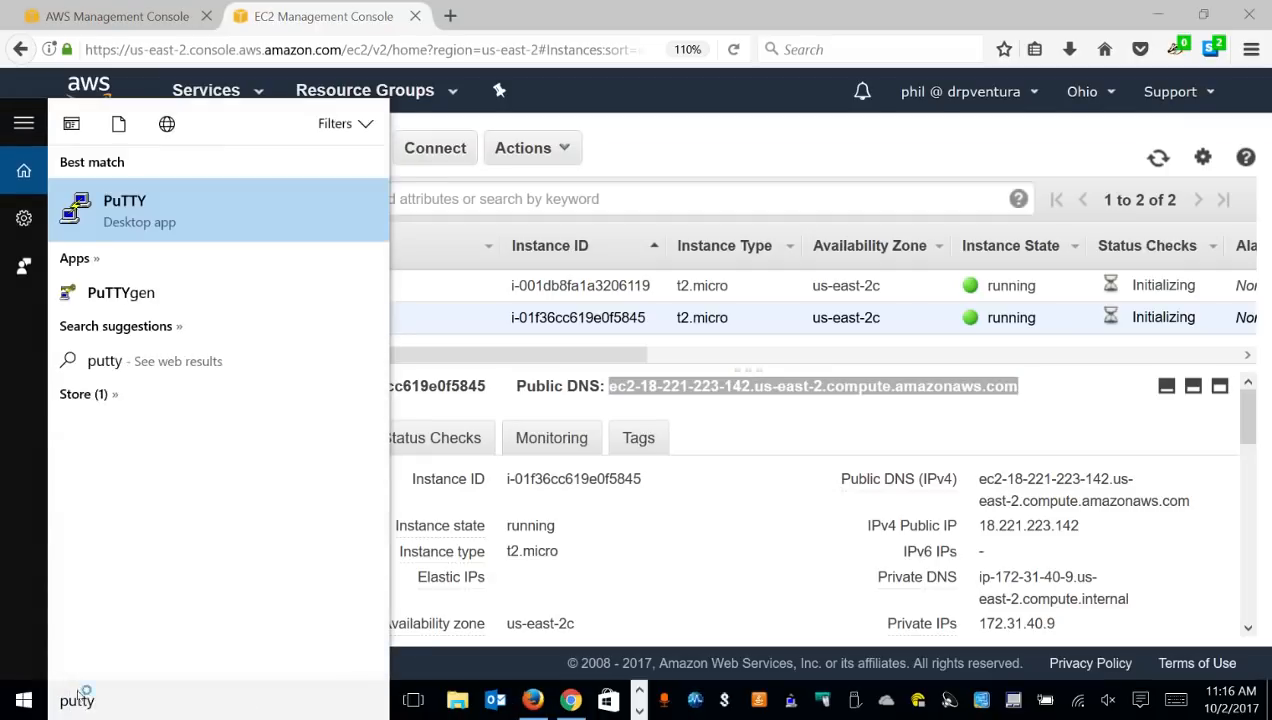
key(Return)
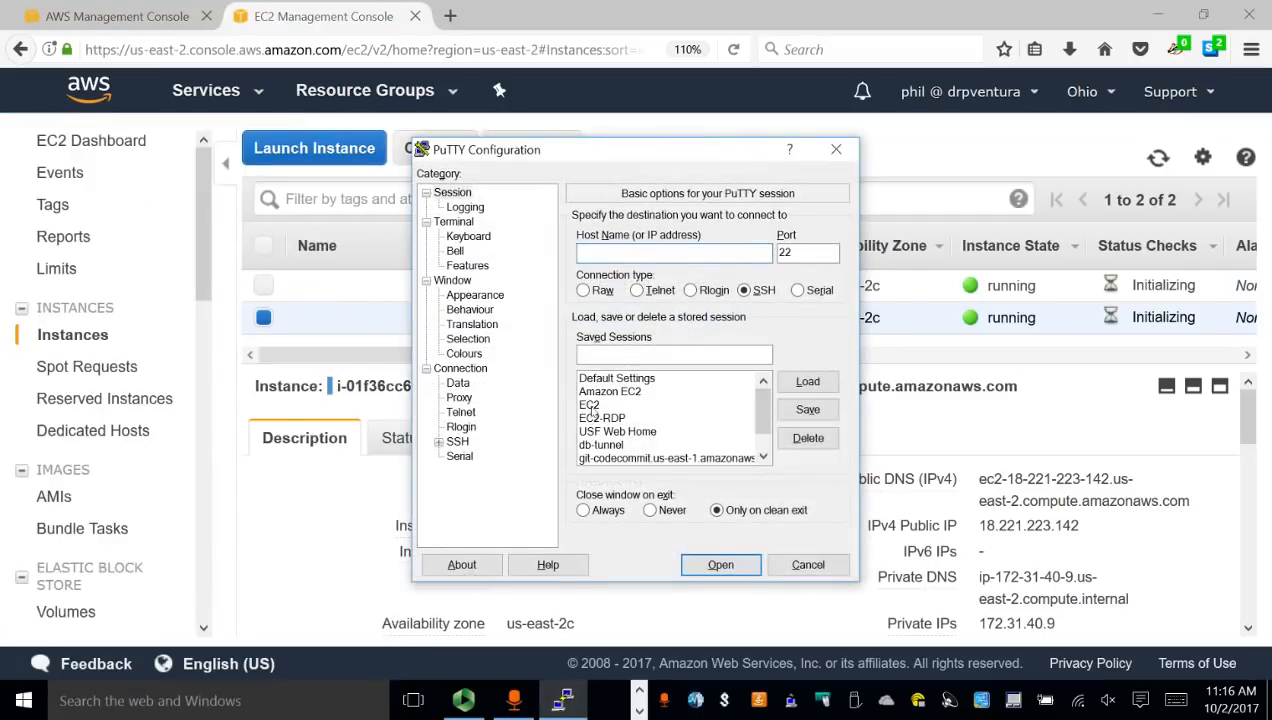
- Load the saved EC2 session, set host to ec2-18-221-223-142.us-east-2.compute.amazonaws.com, and connect
click(590, 405)
click(807, 381)
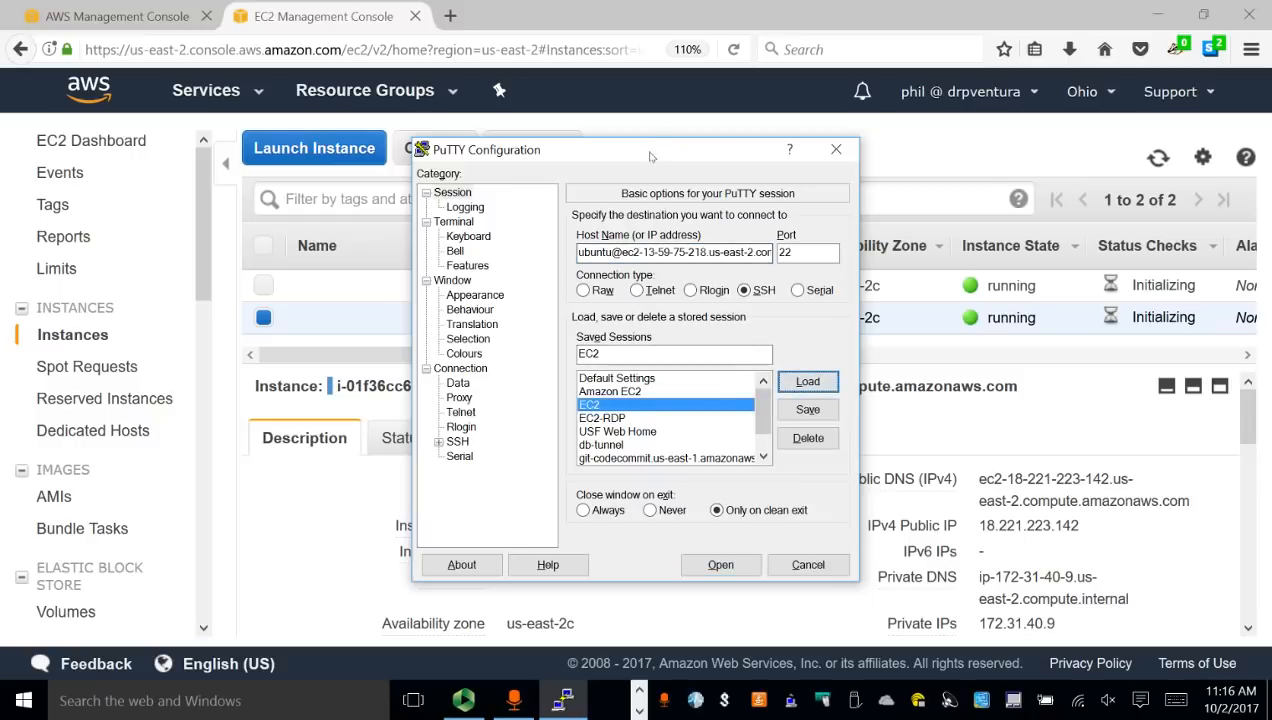
drag(655, 156, 362, 177)
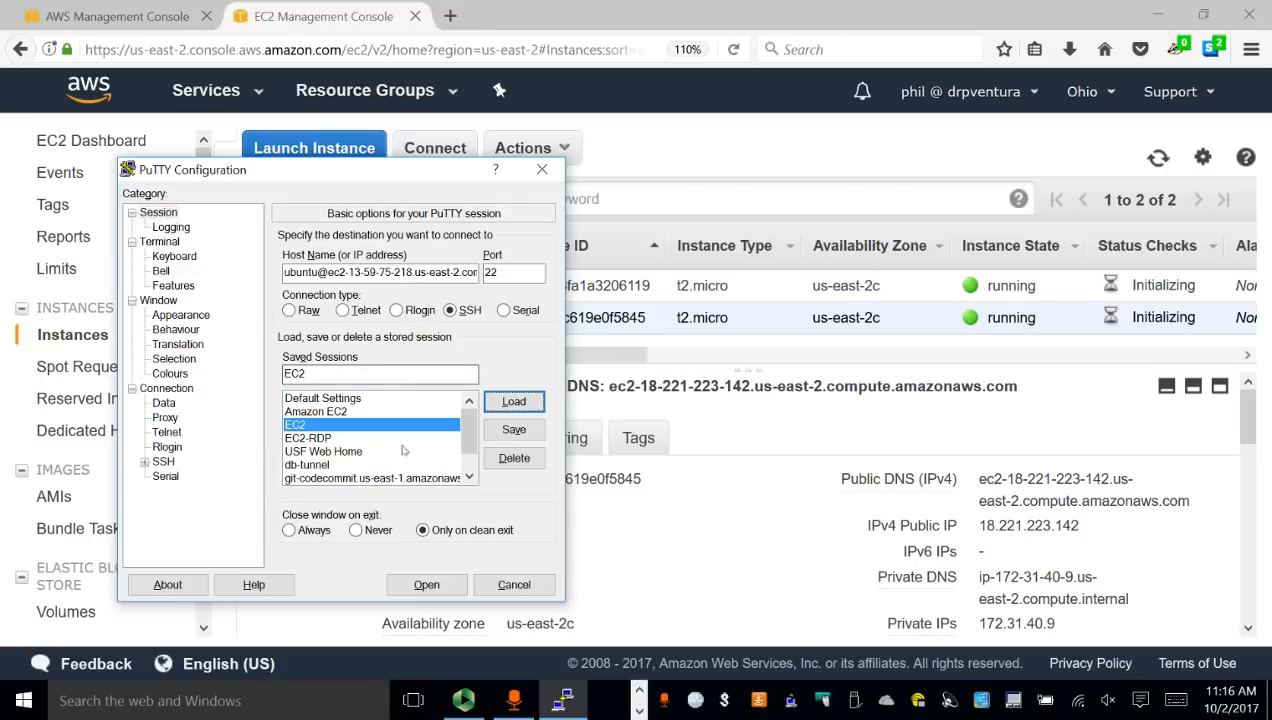
drag(328, 273, 507, 277)
key(ctrl+v)
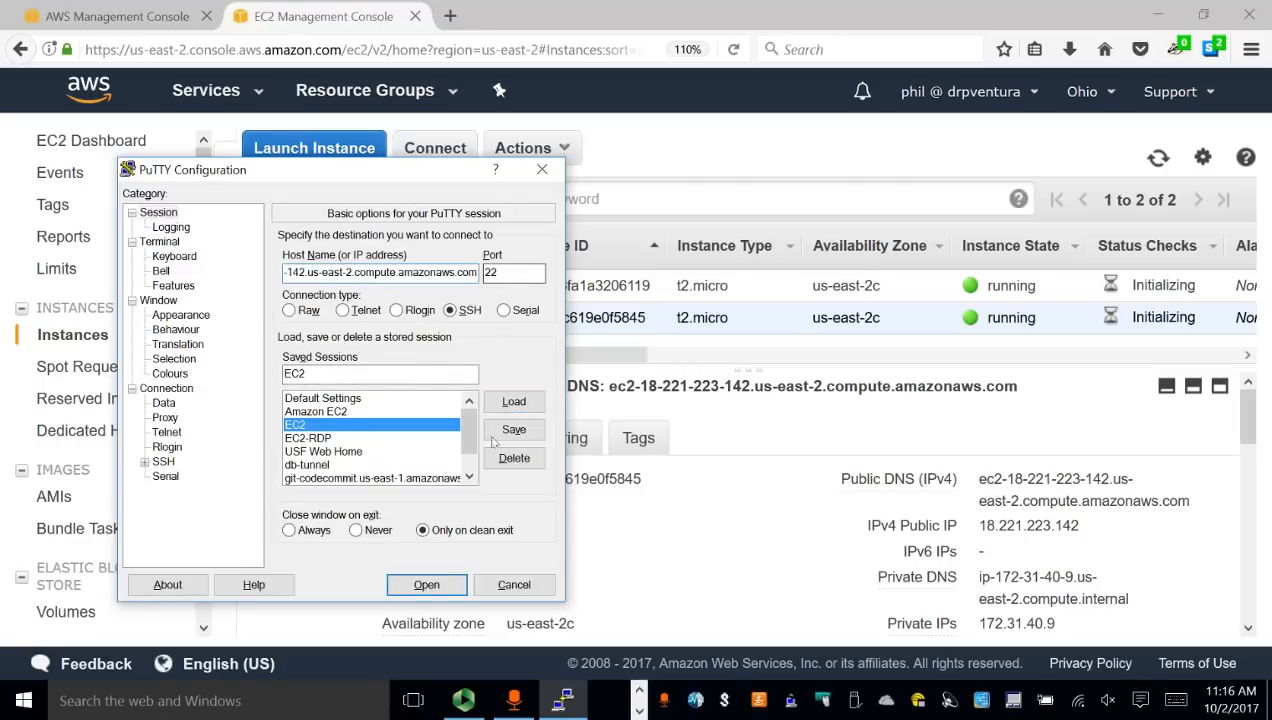
click(424, 583)
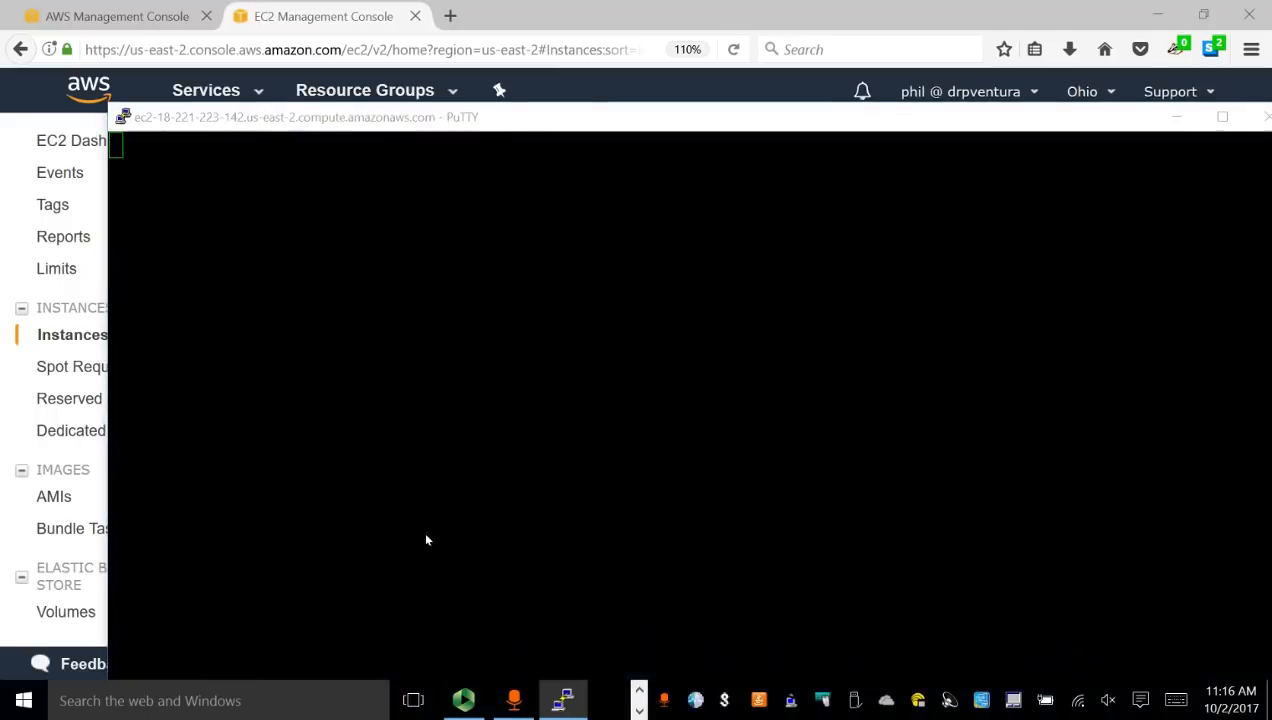
- Decline caching the host key and raise the terminal while the Ubuntu login completes
click(610, 496)
drag(588, 133, 519, 13)
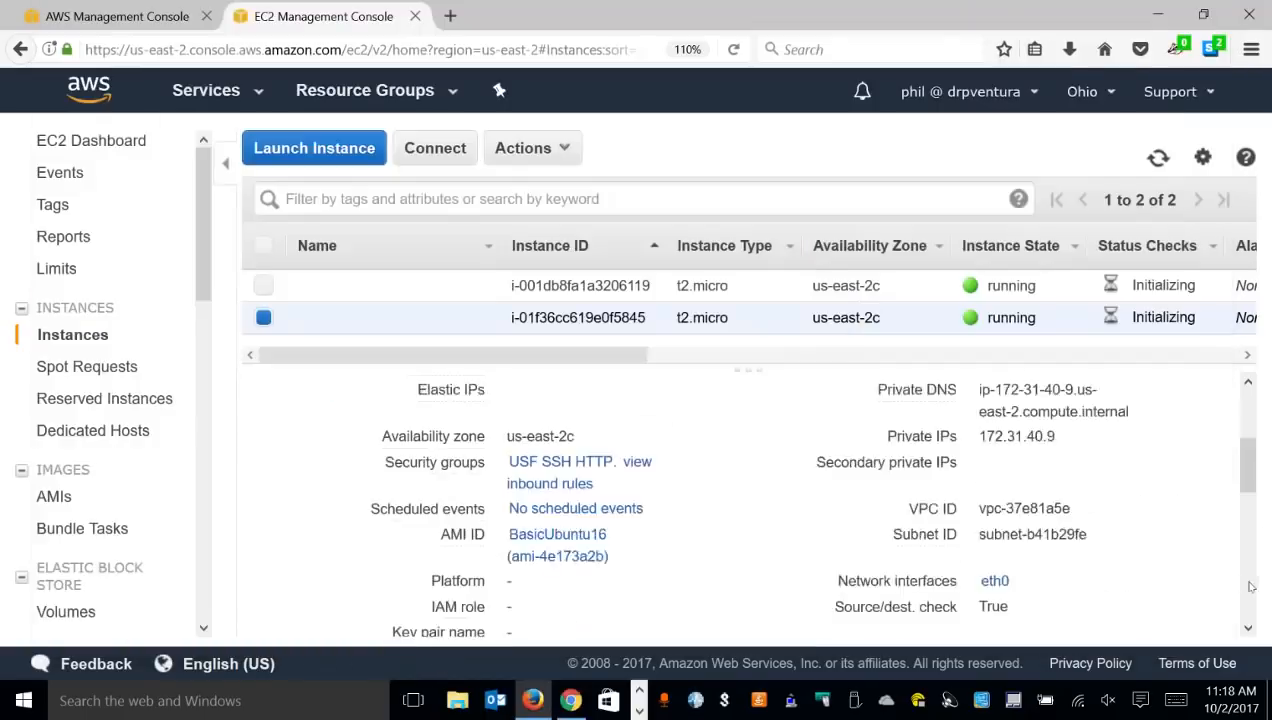
scroll(1249, 587, down, 1)
- Start a new instance launch and scroll through the Quick Start AMIs
click(322, 148)
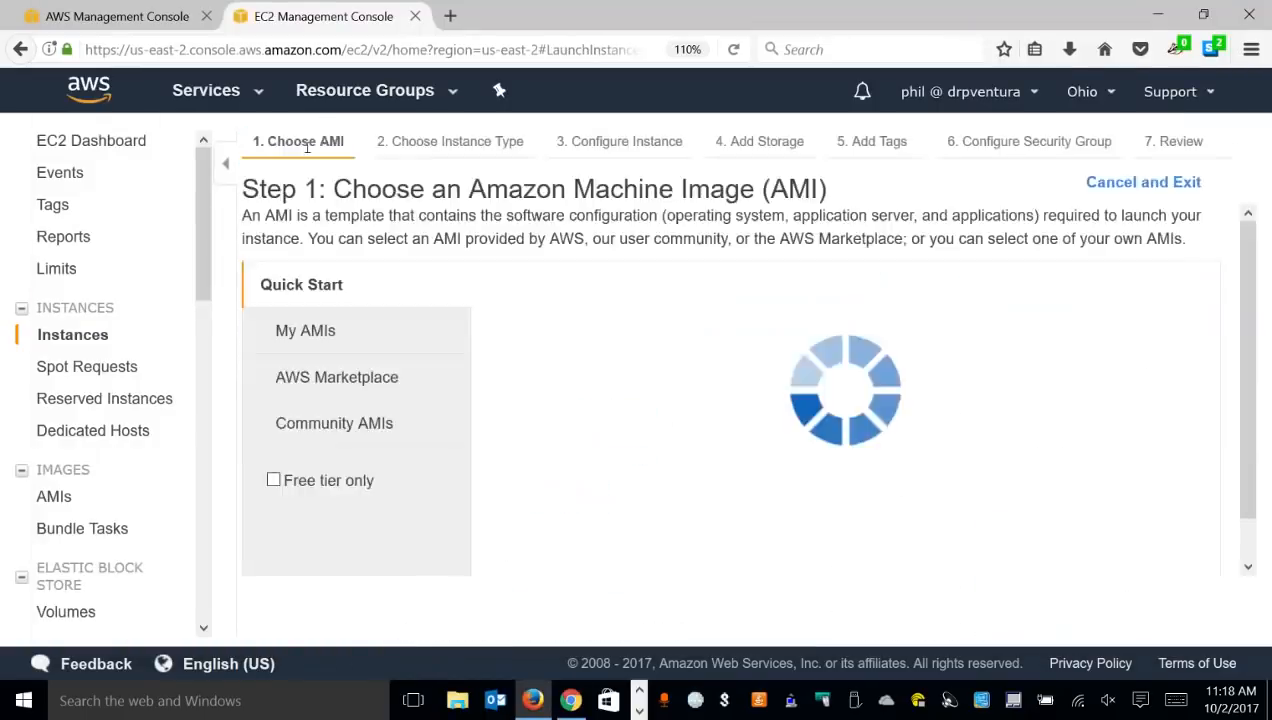
scroll(706, 400, down, 5)
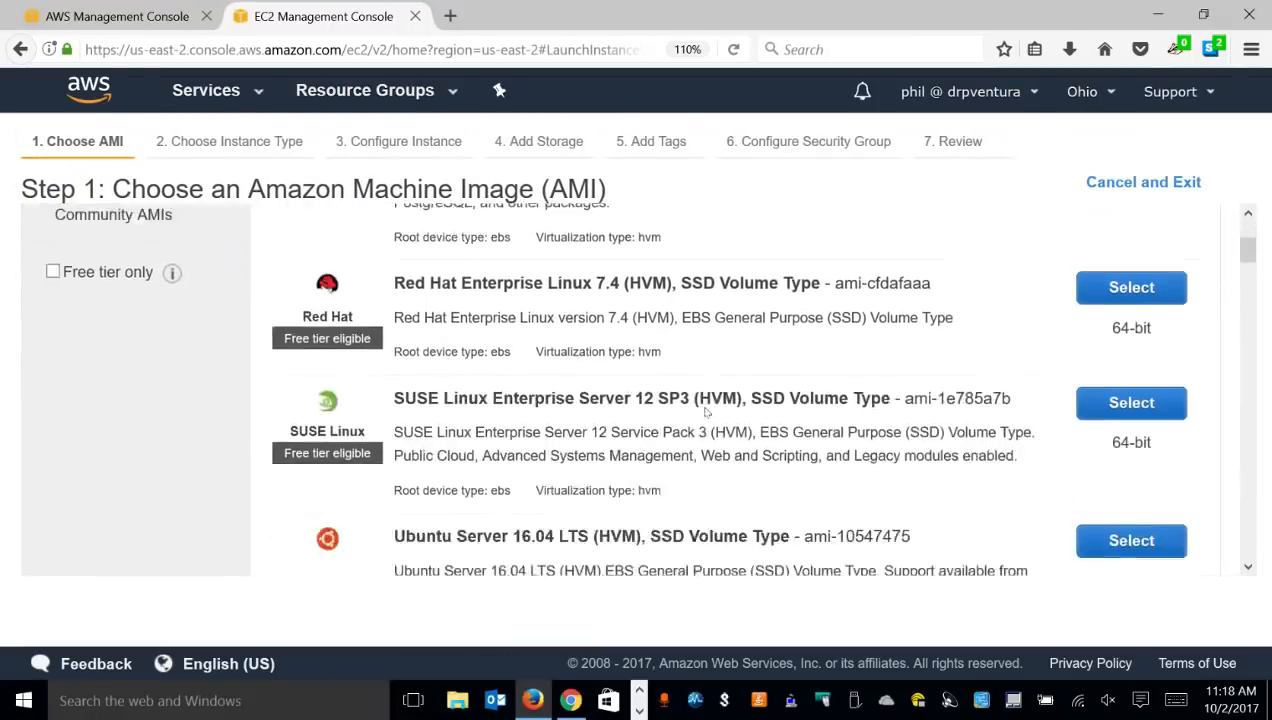
scroll(706, 414, down, 3)
scroll(600, 420, up, 10)
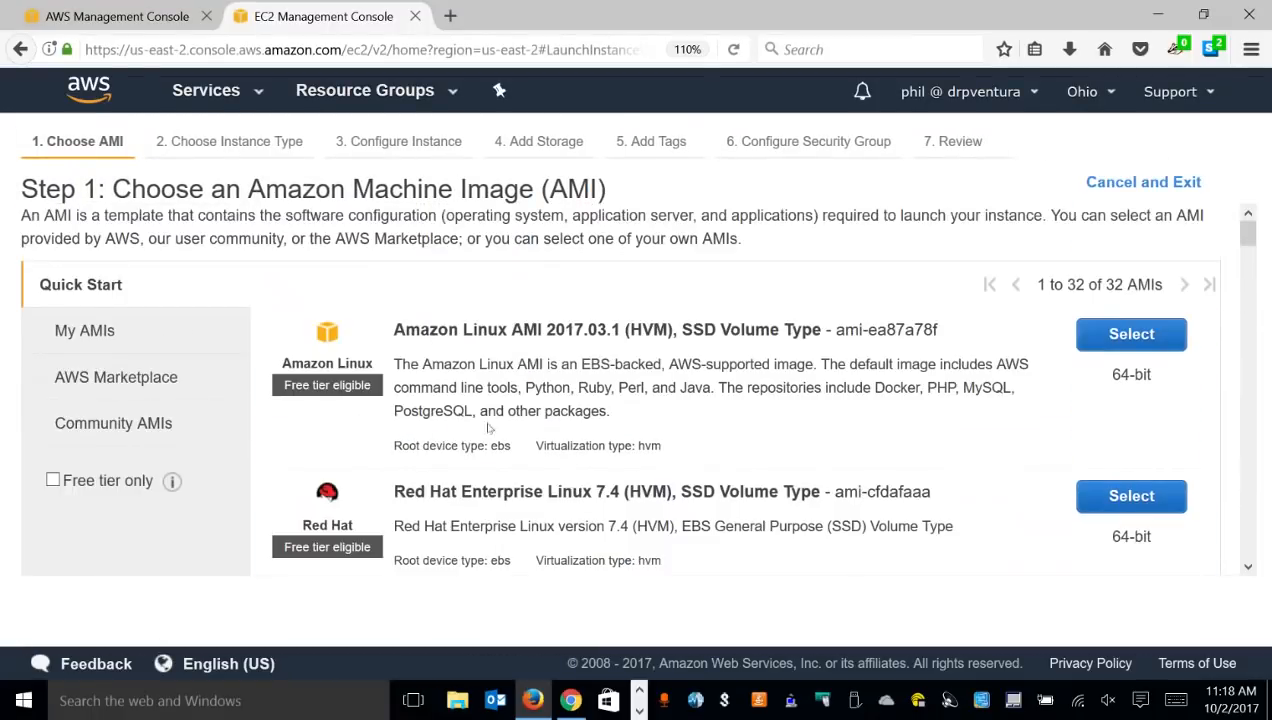
- Browse the 17,679 Community AMIs, then switch to the AWS Marketplace catalogue
click(96, 426)
scroll(572, 462, down, 3)
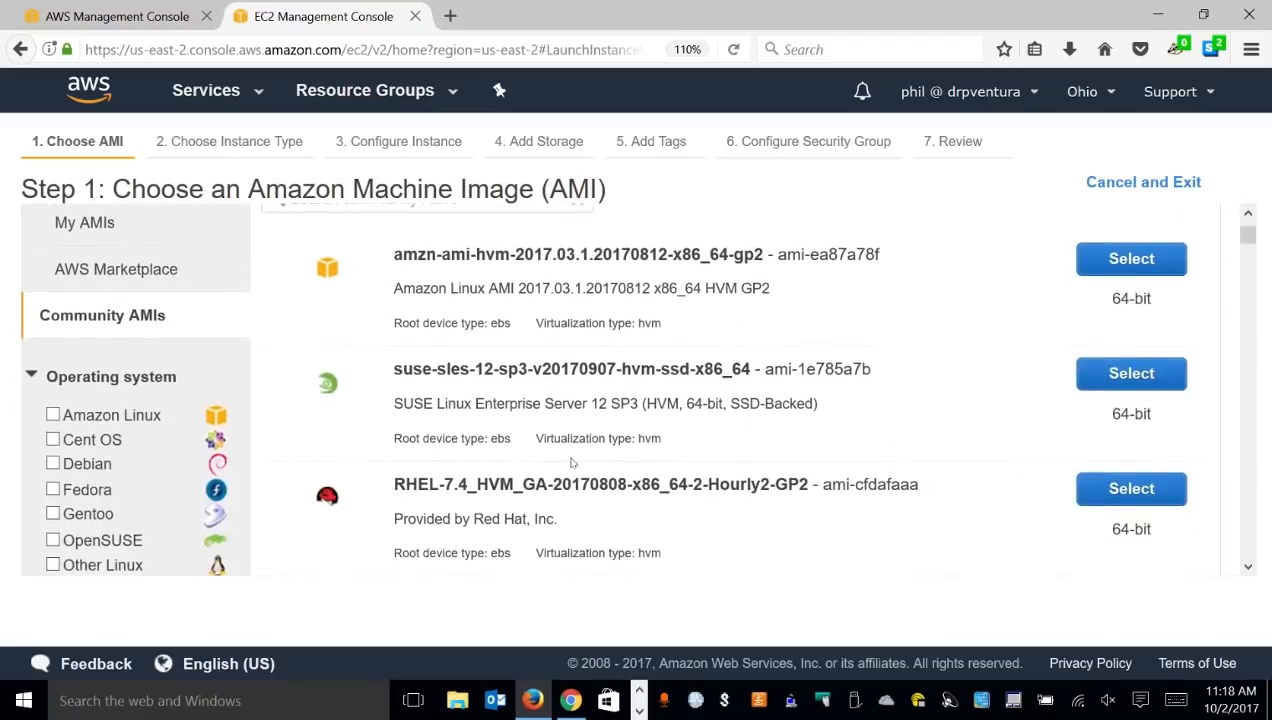
scroll(572, 462, down, 5)
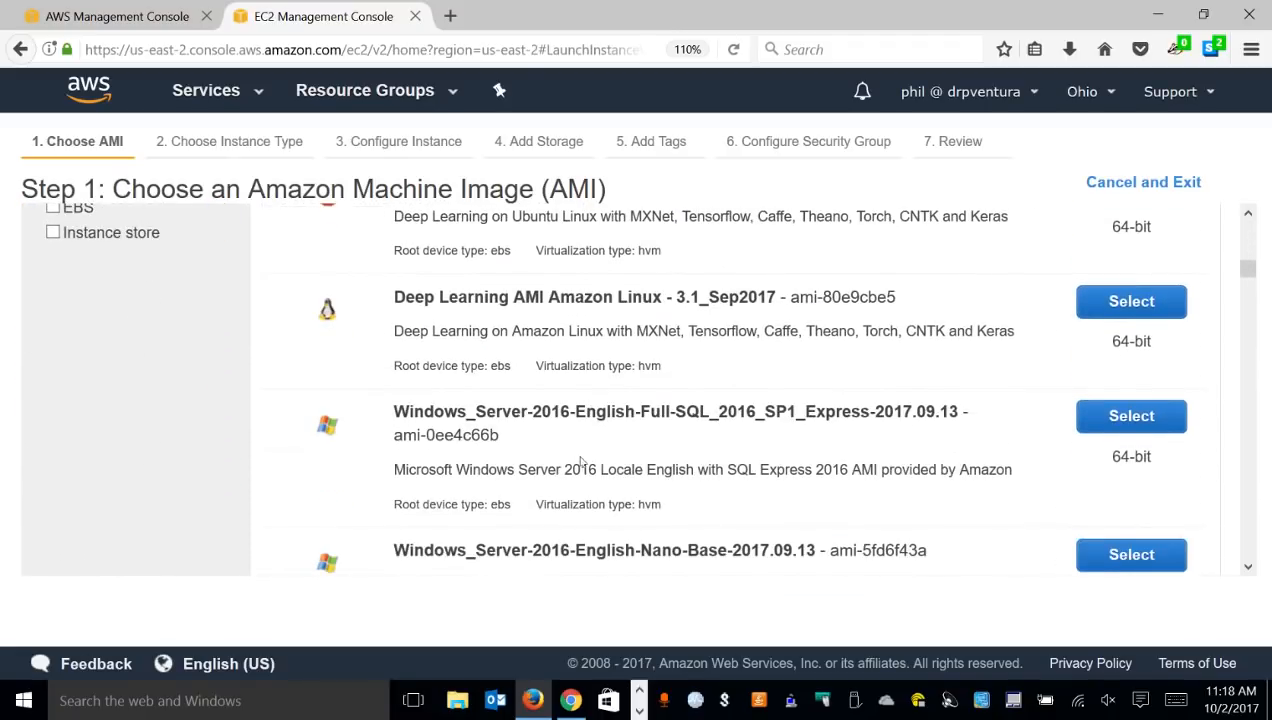
scroll(580, 462, down, 10)
scroll(580, 462, down, 15)
scroll(580, 460, down, 10)
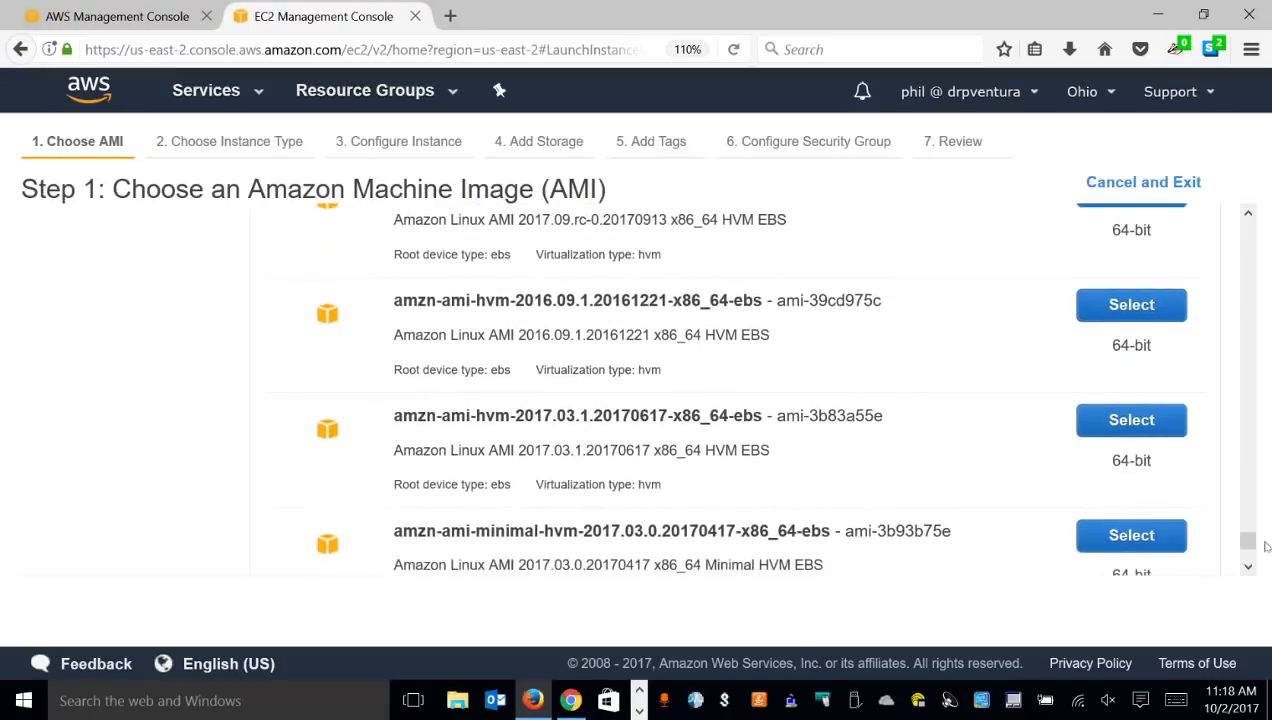
drag(1247, 538, 1245, 243)
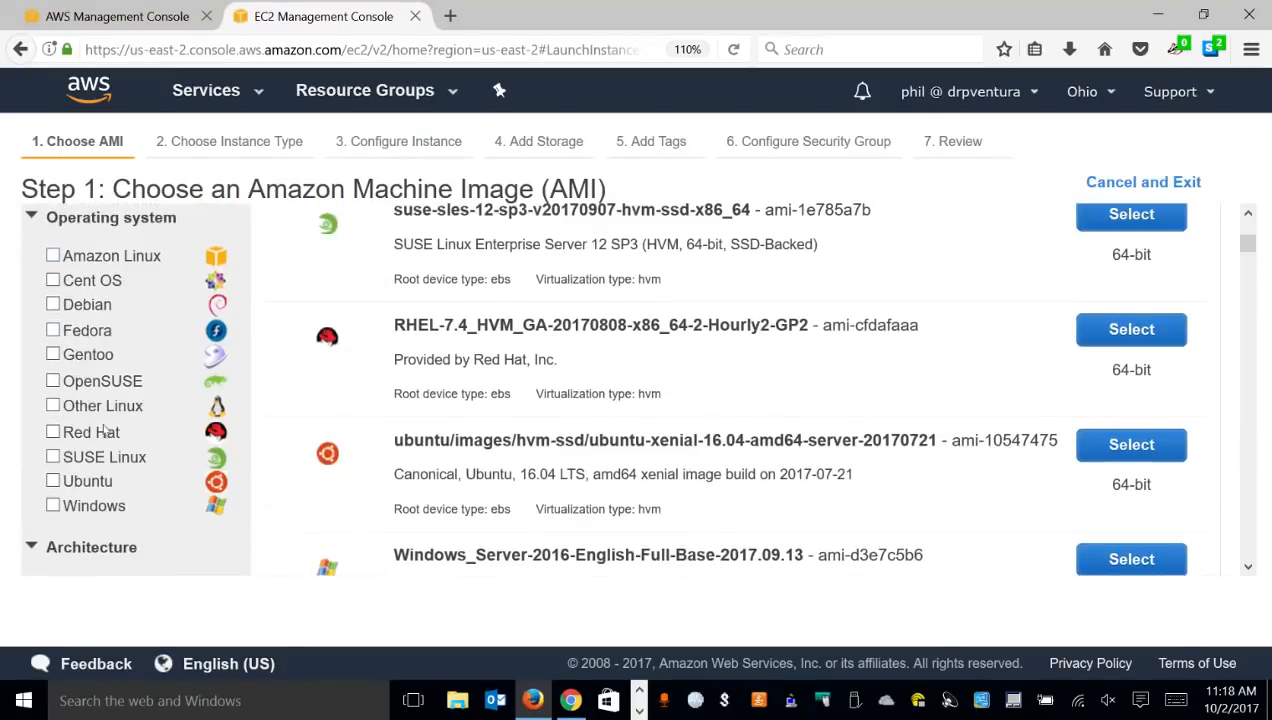
scroll(86, 318, down, 2)
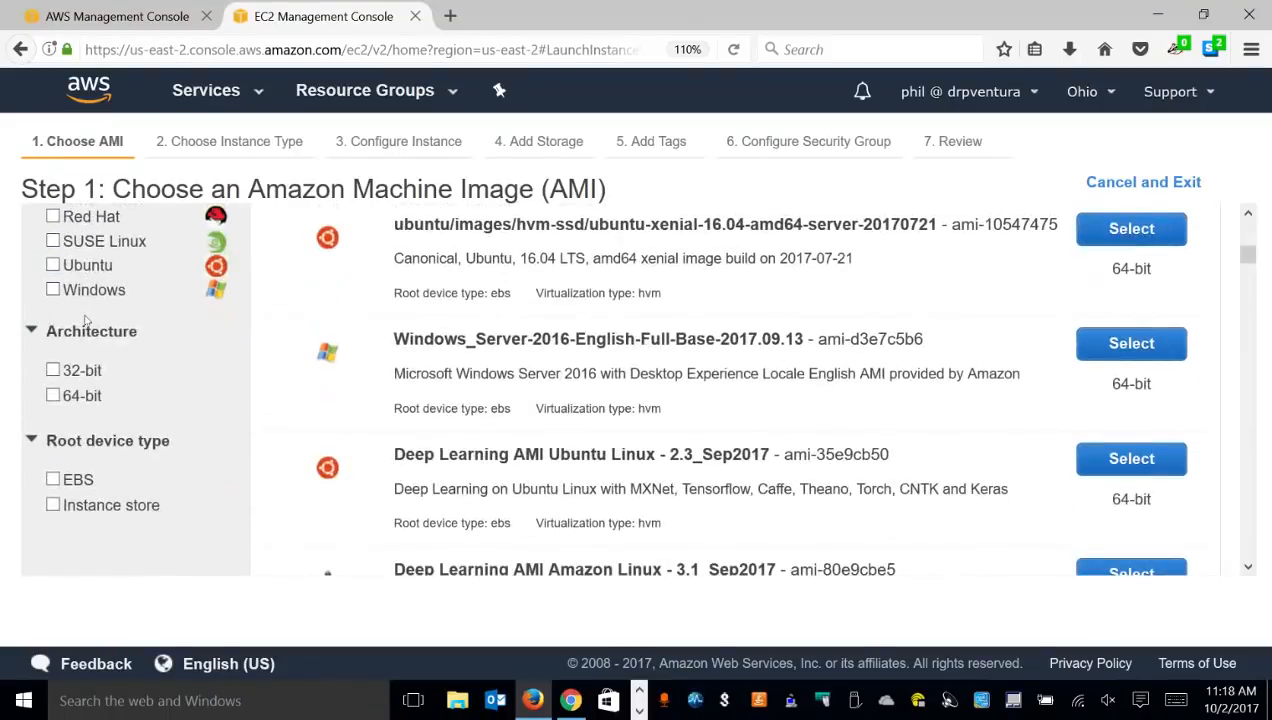
scroll(40, 410, up, 3)
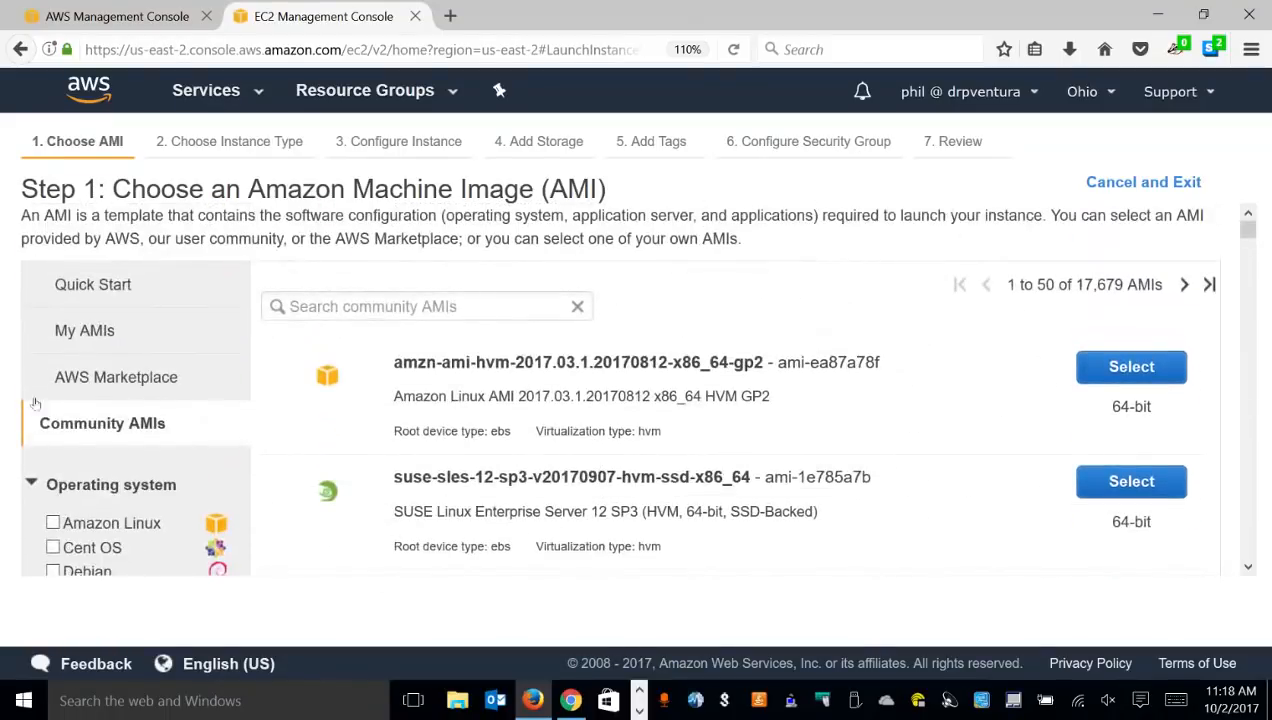
click(85, 380)
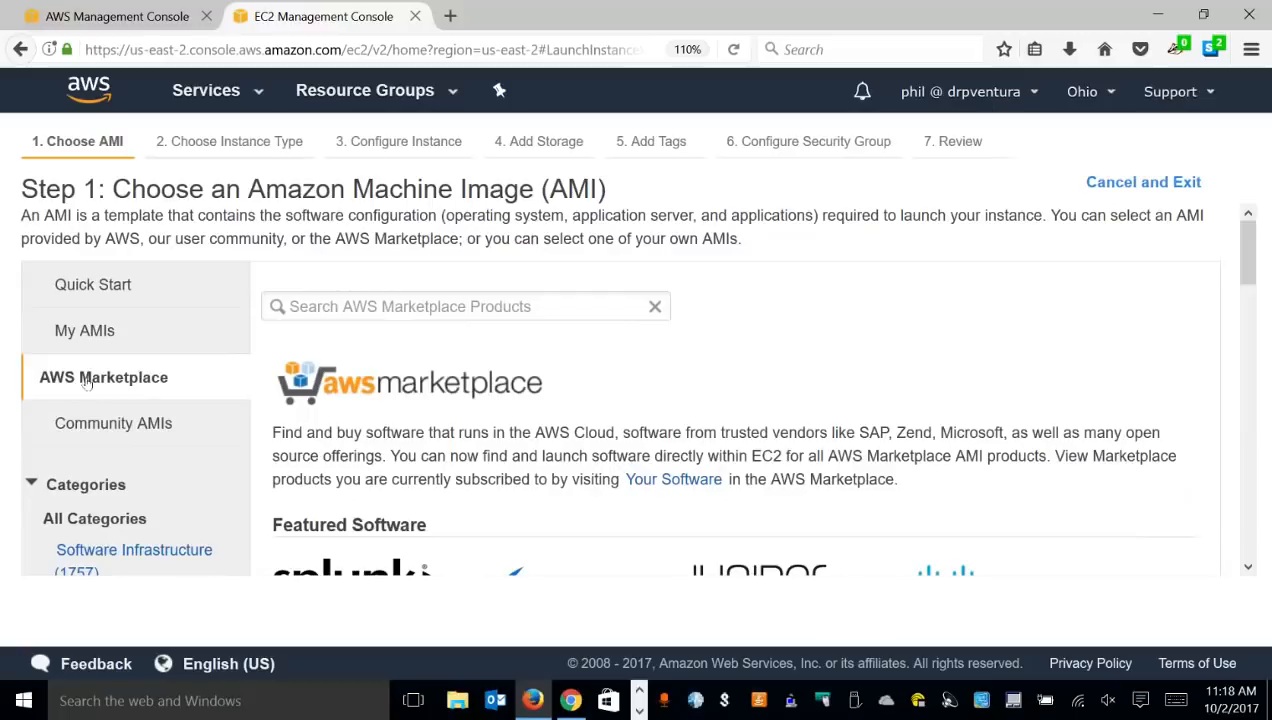
scroll(471, 372, down, 8)
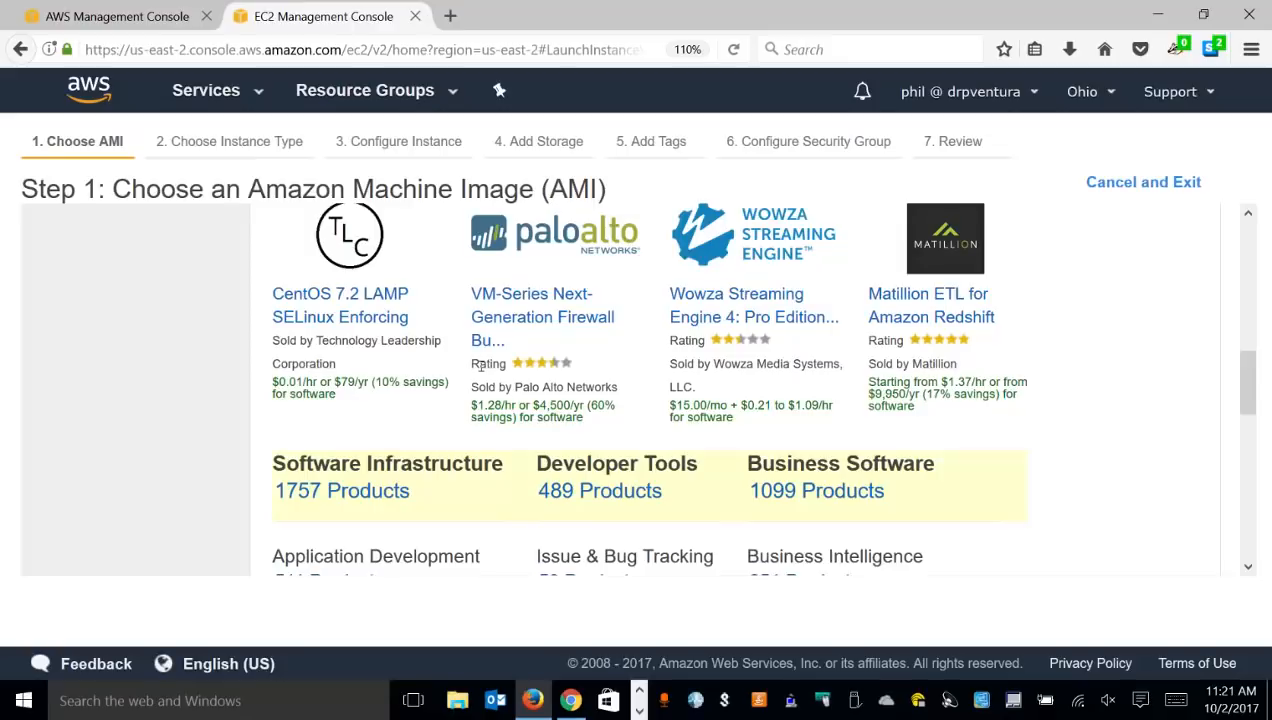
scroll(481, 367, up, 6)
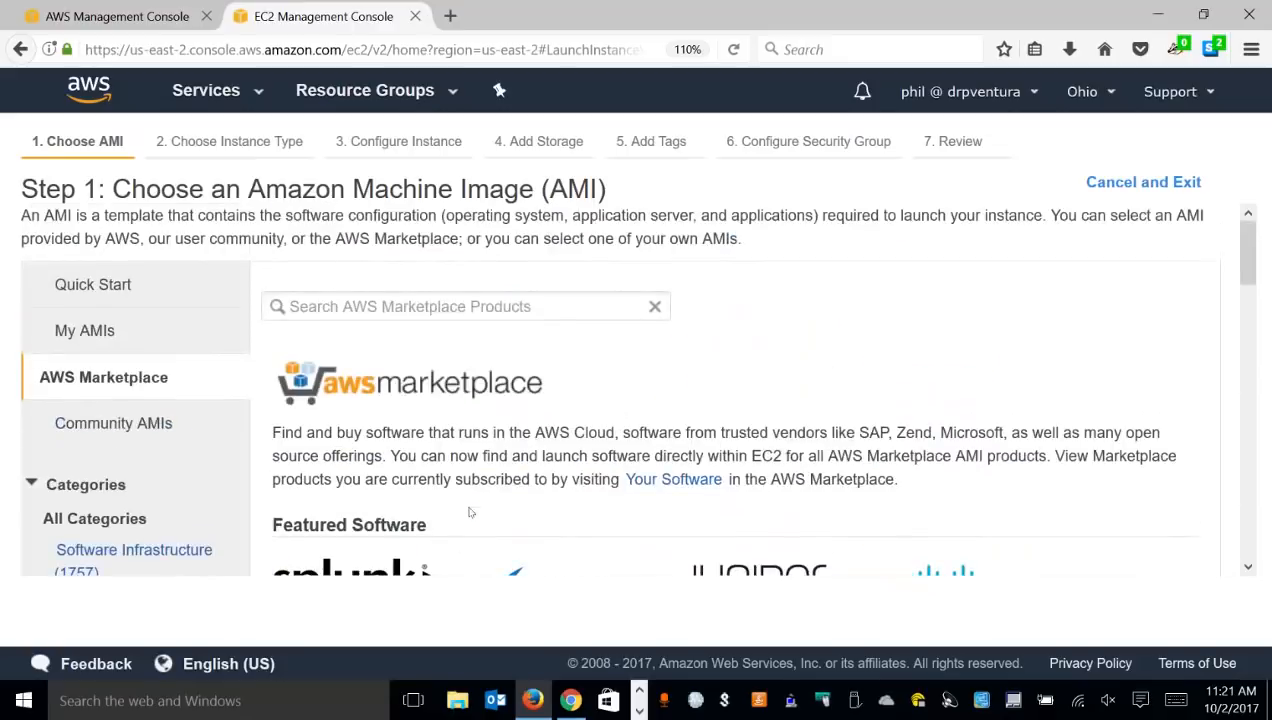
scroll(491, 505, down, 3)
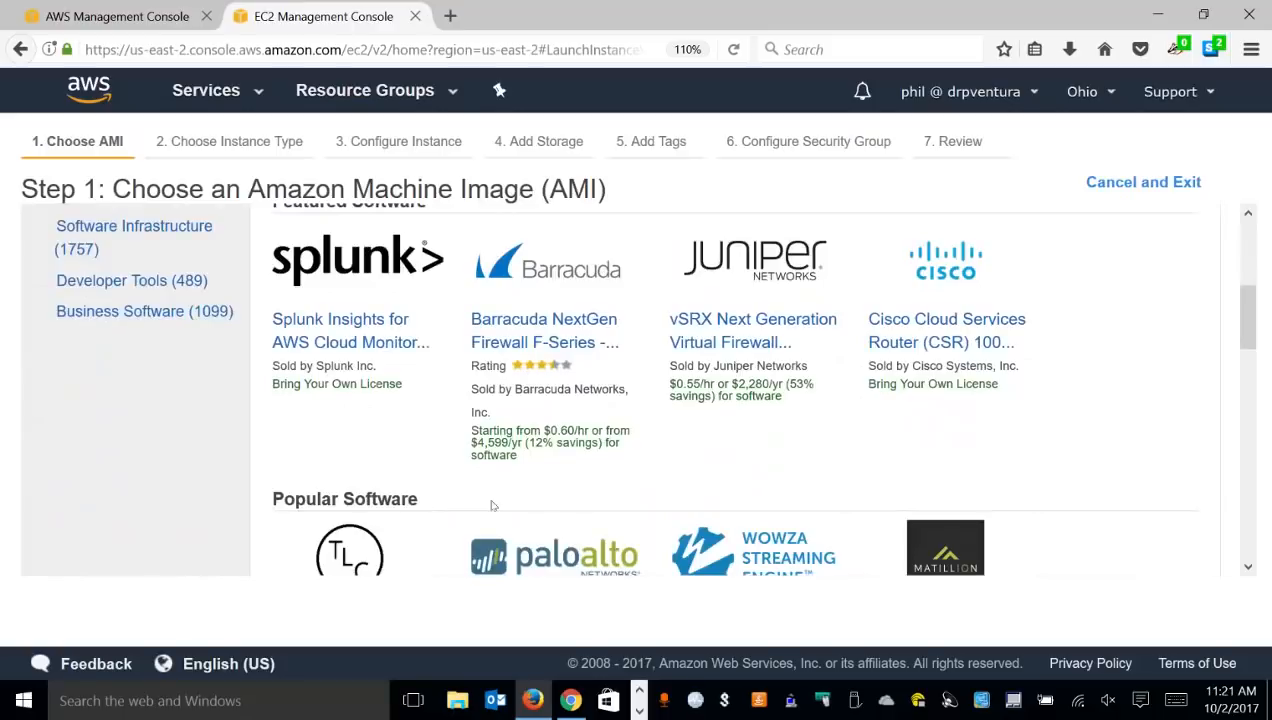
scroll(491, 505, up, 4)
scroll(551, 443, down, 3)
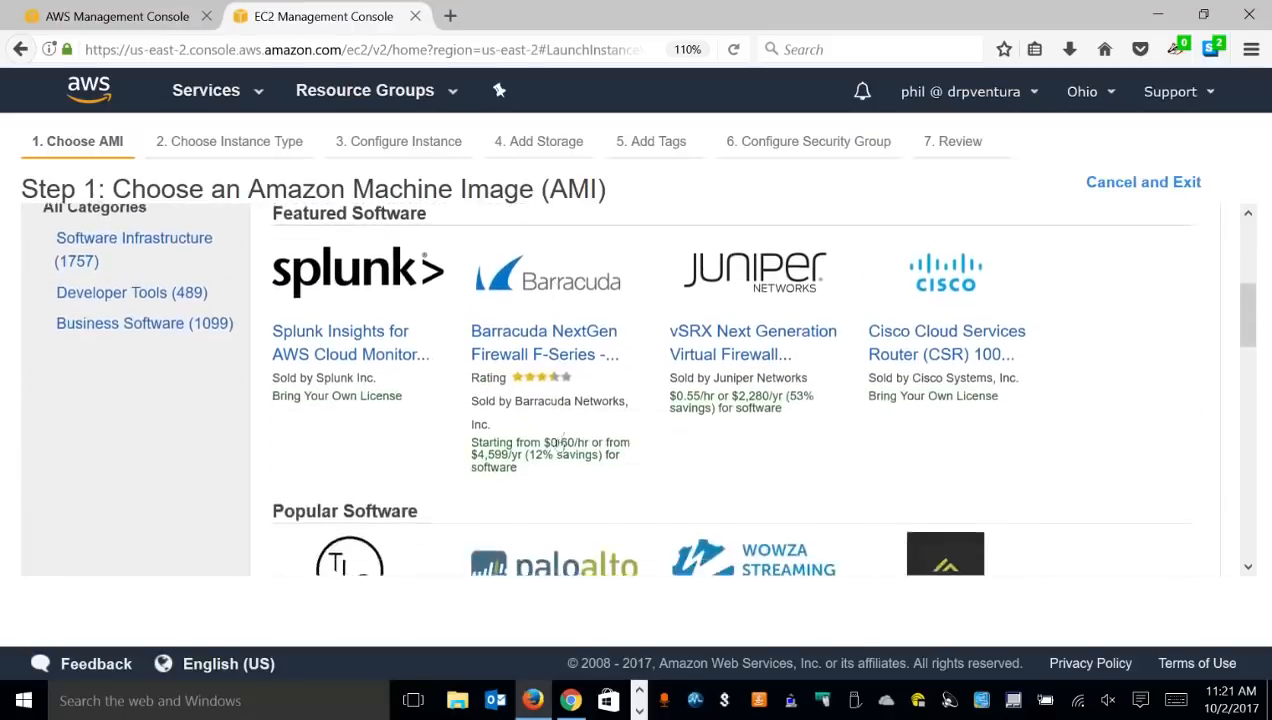
scroll(556, 445, up, 2)
scroll(505, 514, up, 3)
scroll(517, 516, down, 2)
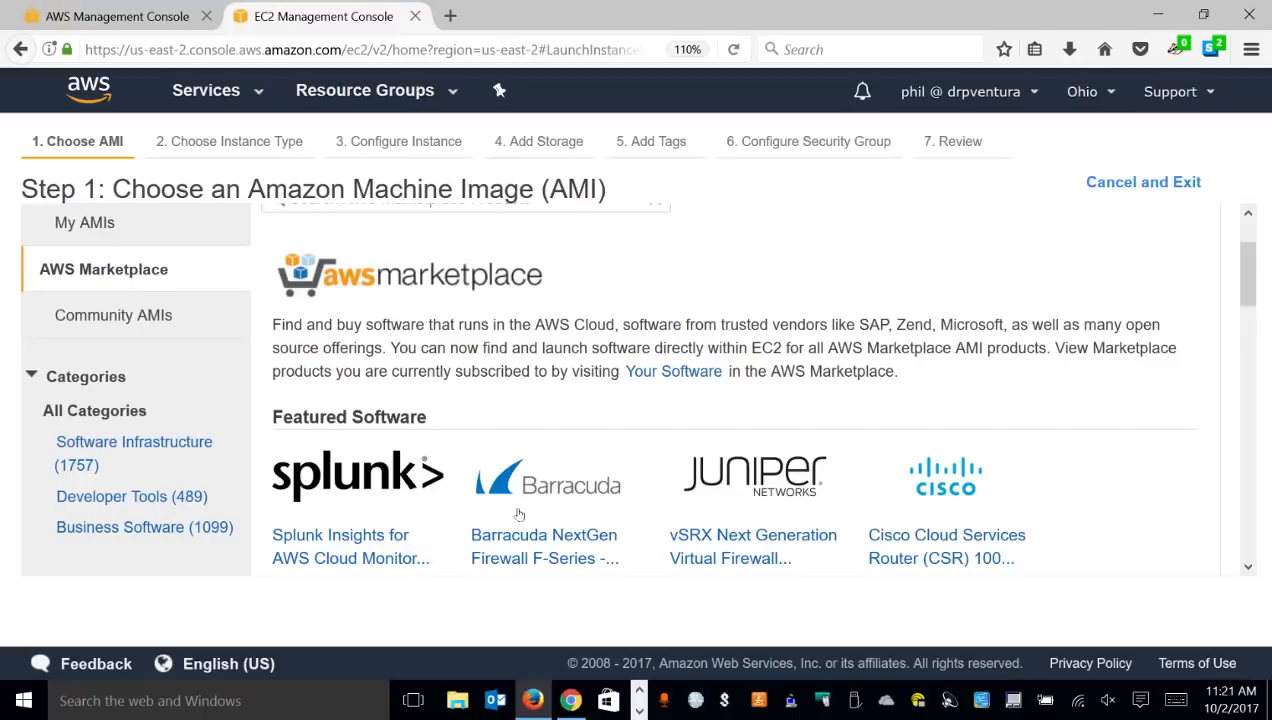
- Scroll through the Community AMIs, then return to the AWS Management Console home tab
click(135, 317)
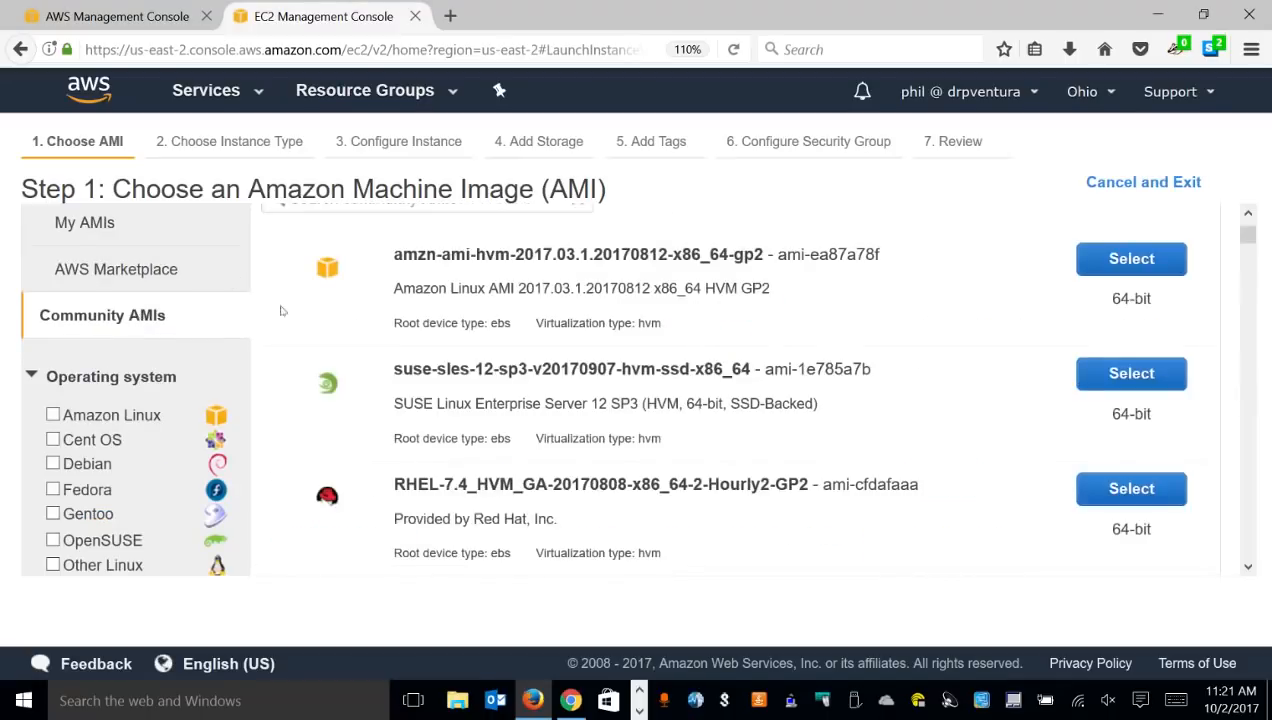
scroll(692, 451, down, 2)
scroll(692, 451, down, 4)
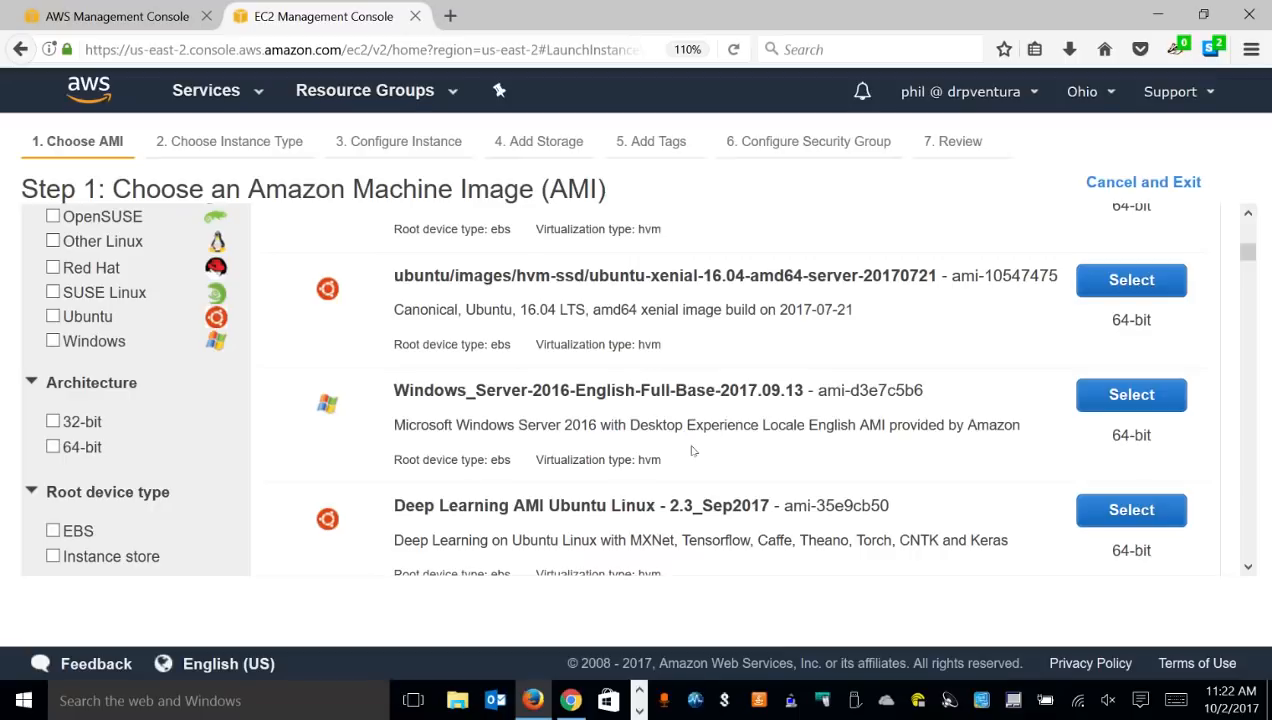
scroll(693, 451, down, 6)
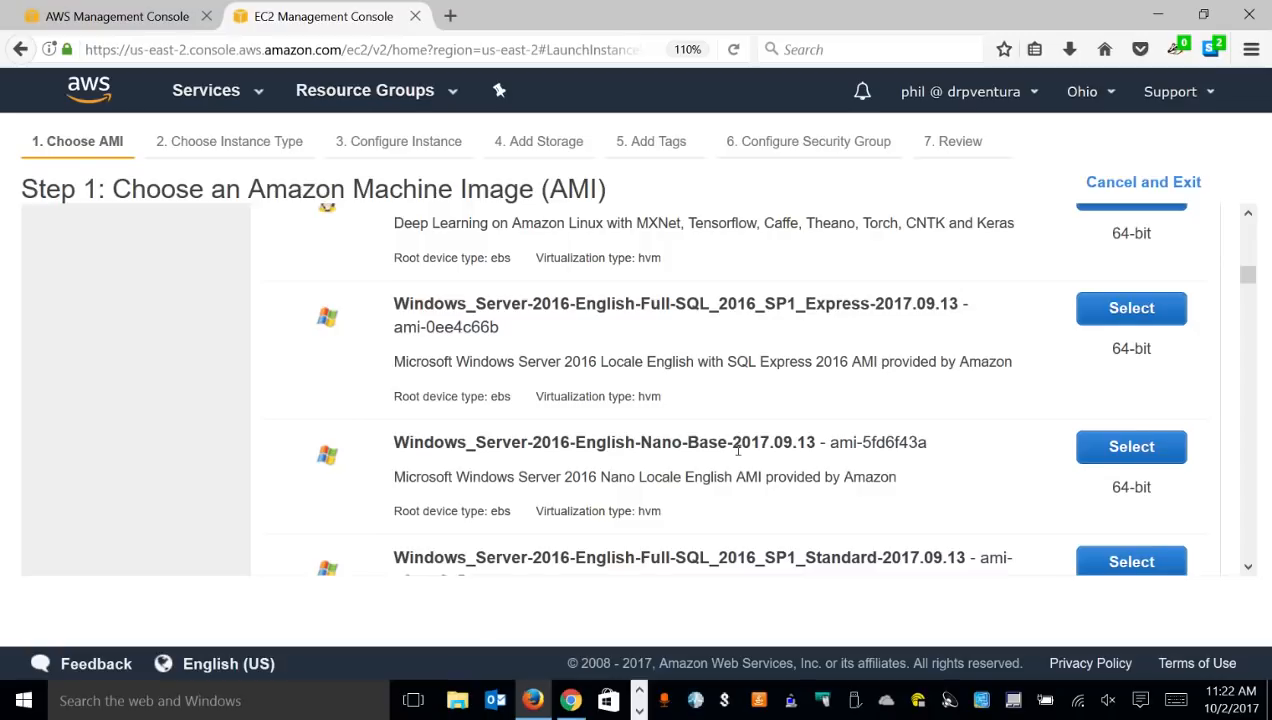
click(88, 5)
scroll(425, 474, down, 2)
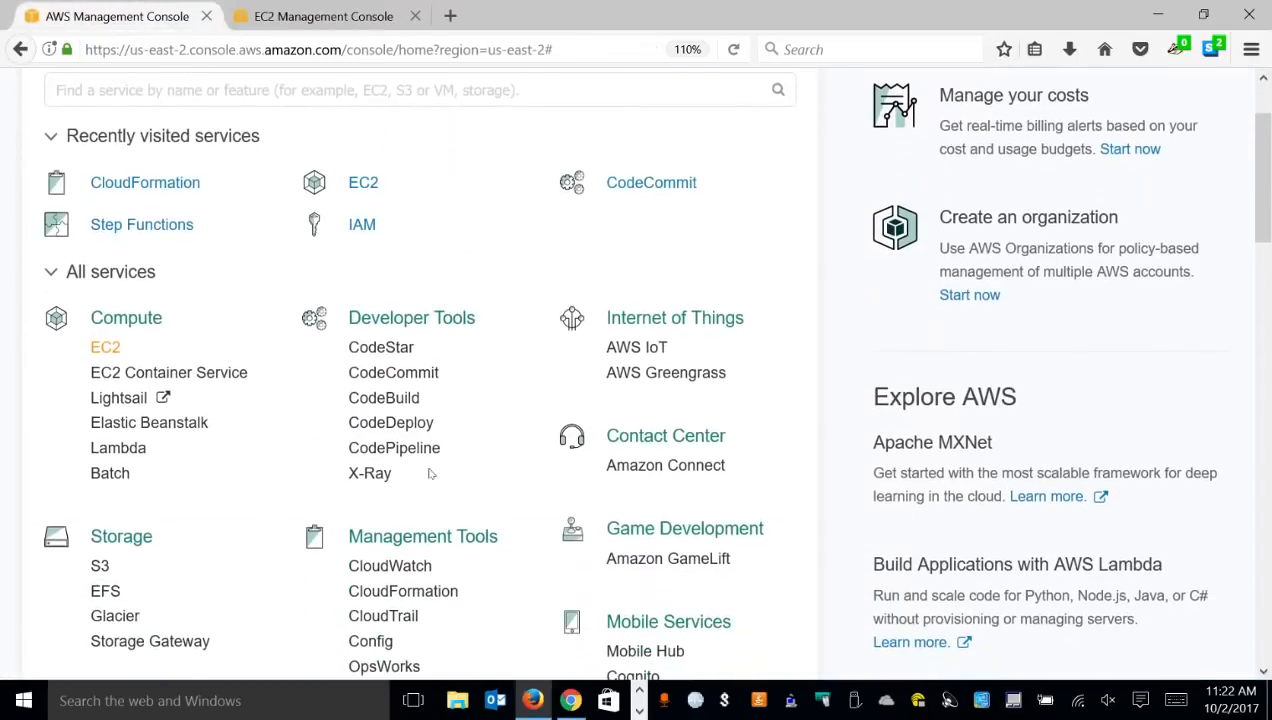
- Bring the PuTTY Ubuntu terminal forward, then return to Firefox with the AWS console
click(596, 698)
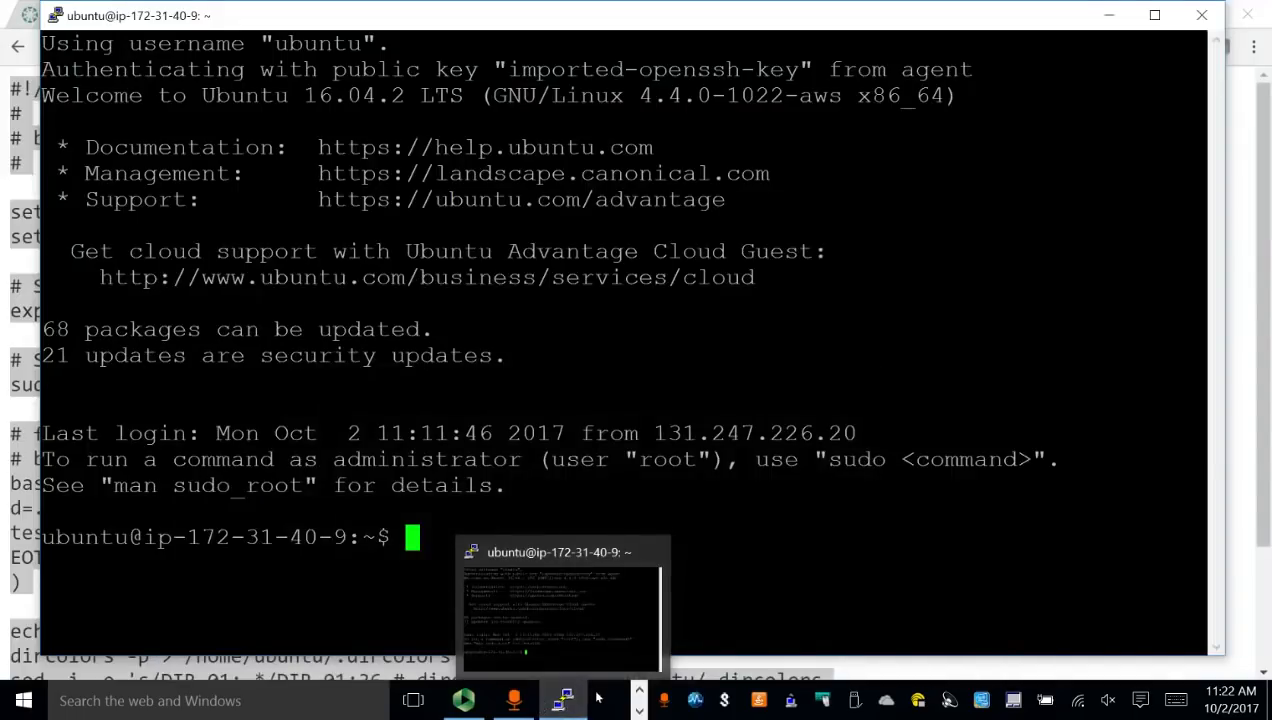
click(639, 690)
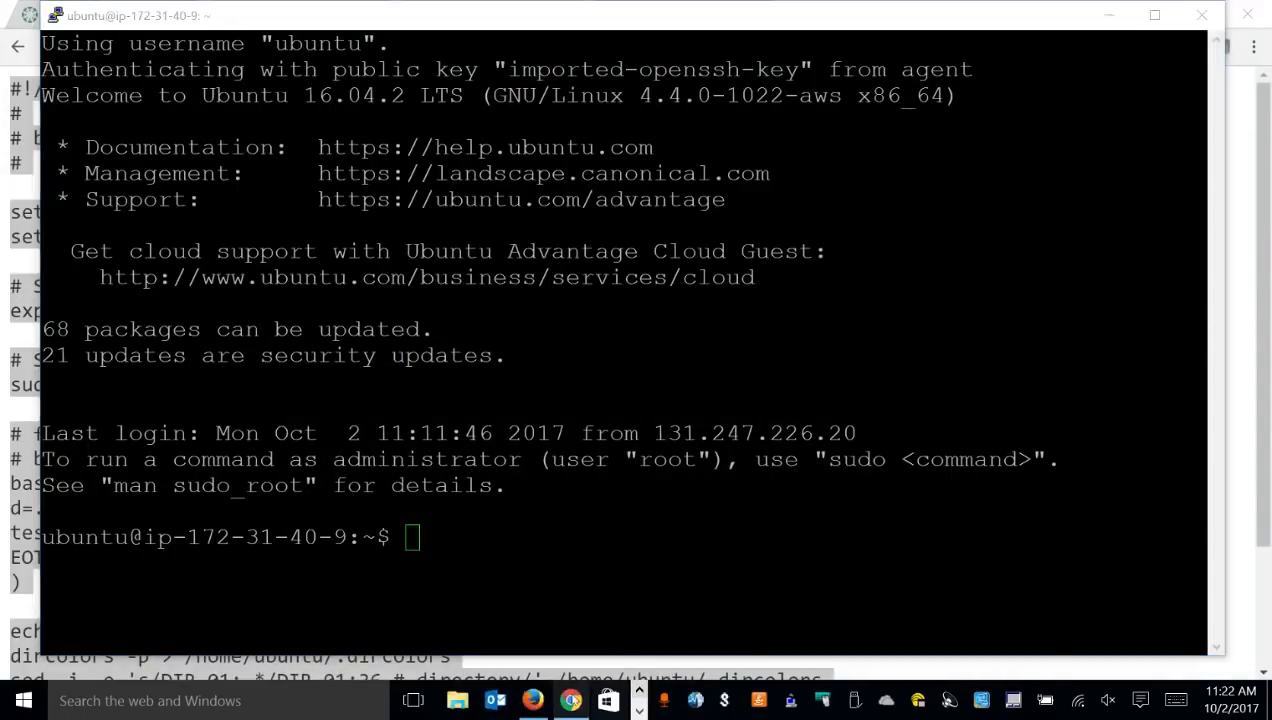
click(545, 698)
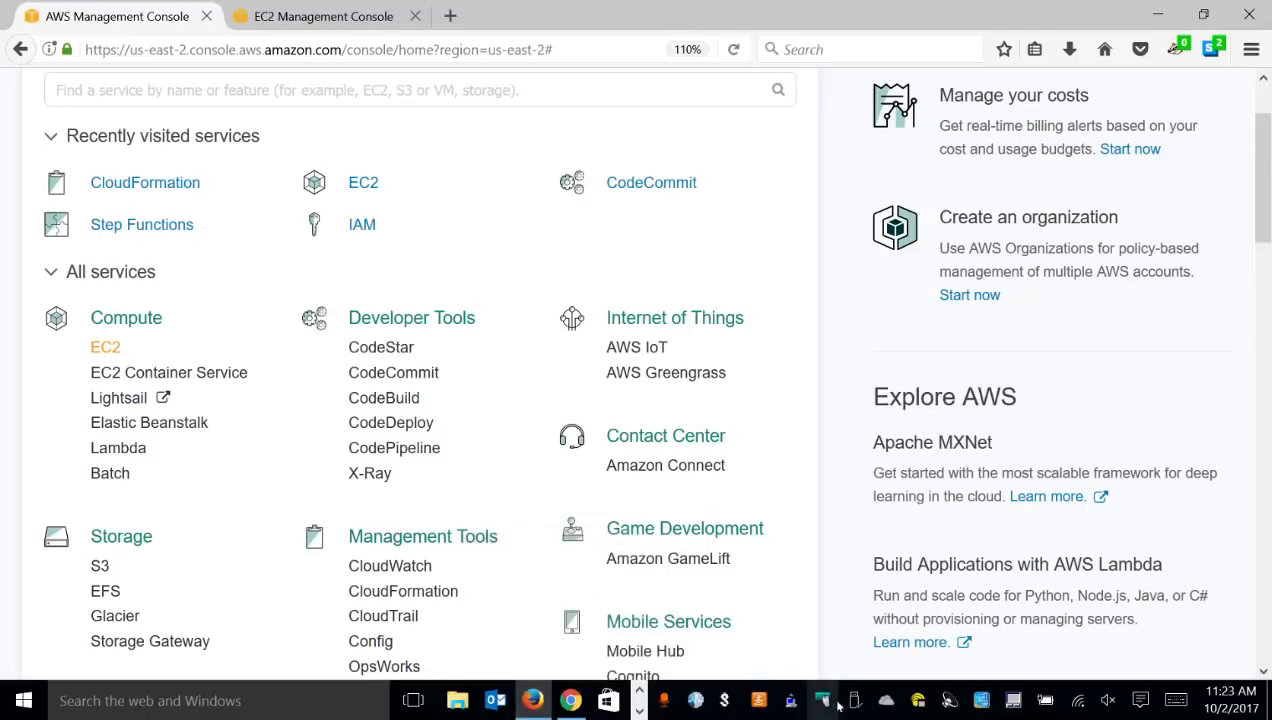
- Go back to the AWS services list and open S3 in a new browser tab
click(639, 710)
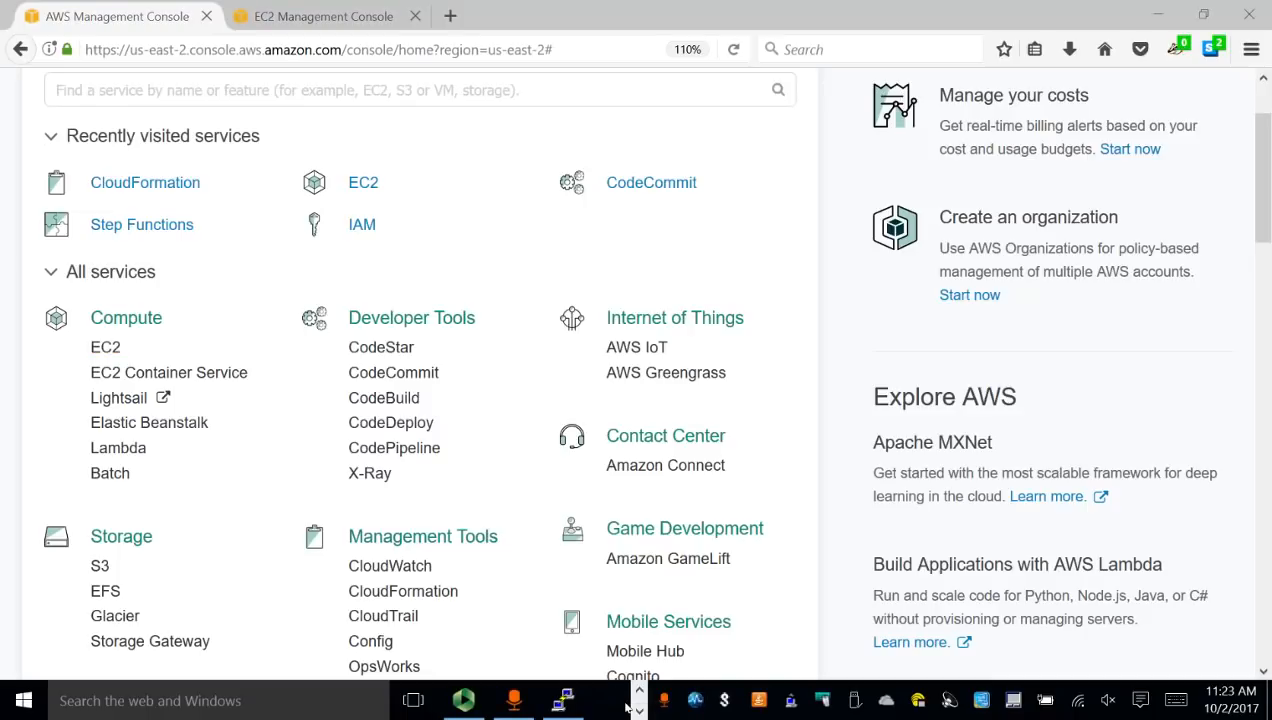
scroll(289, 515, down, 3)
scroll(289, 515, down, 3)
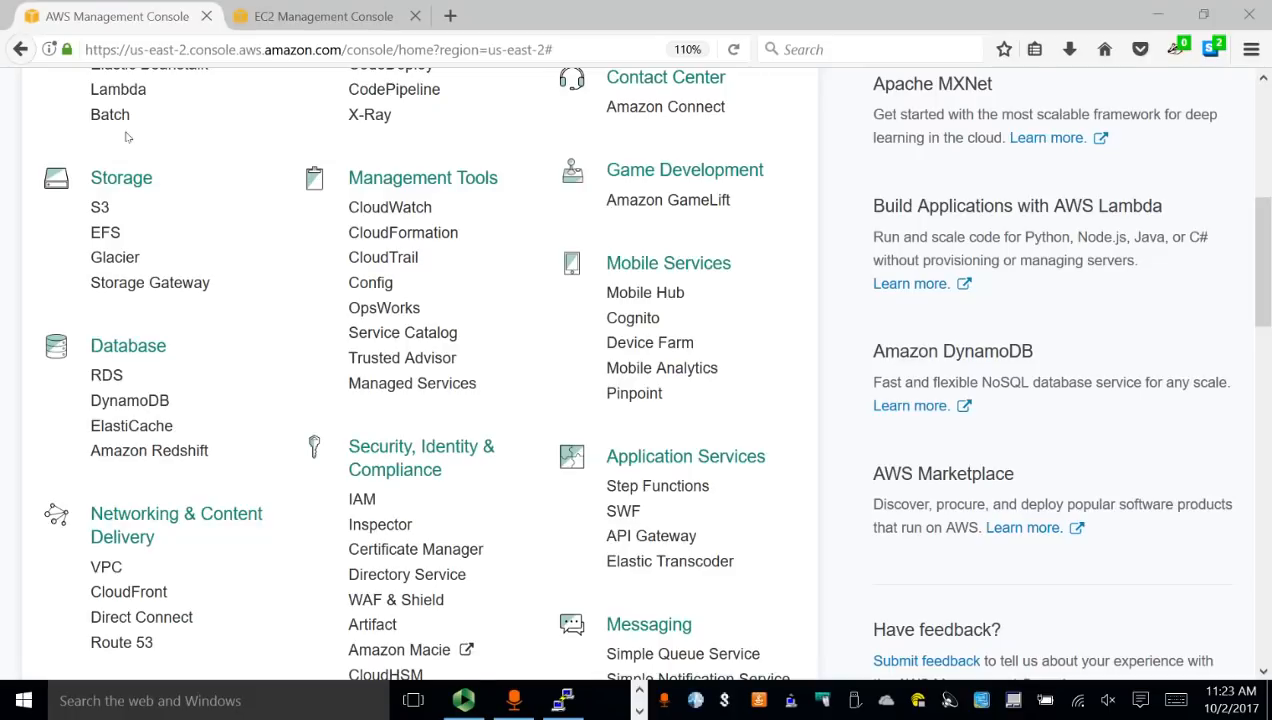
click(380, 14)
click(88, 14)
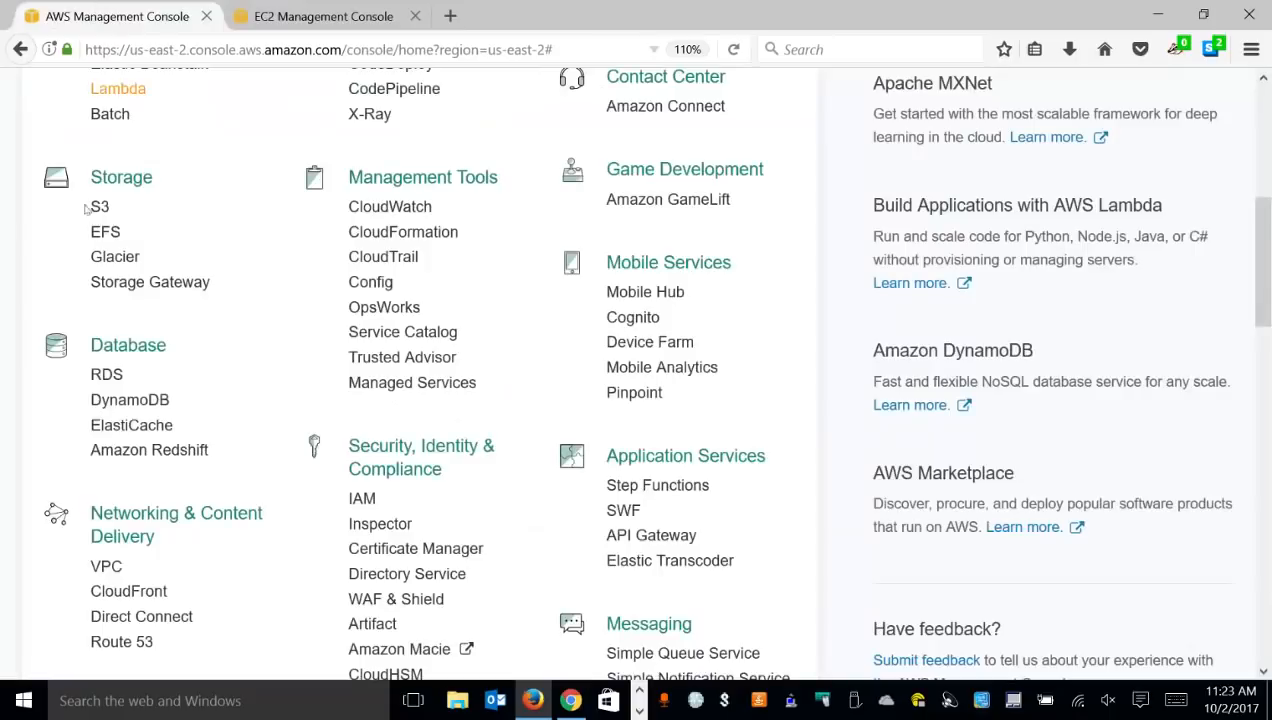
click(318, 12)
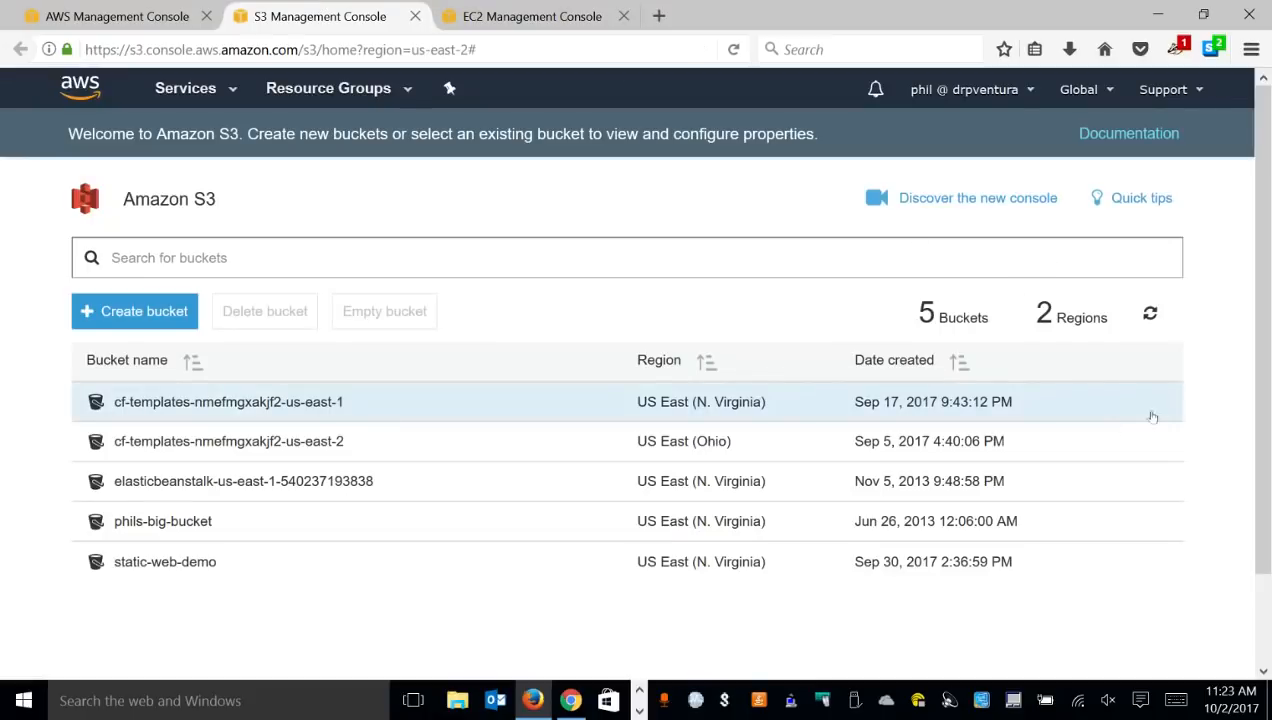
- Search 'aws s3' in a new tab and open the Amazon S3 product page in another tab
click(660, 16)
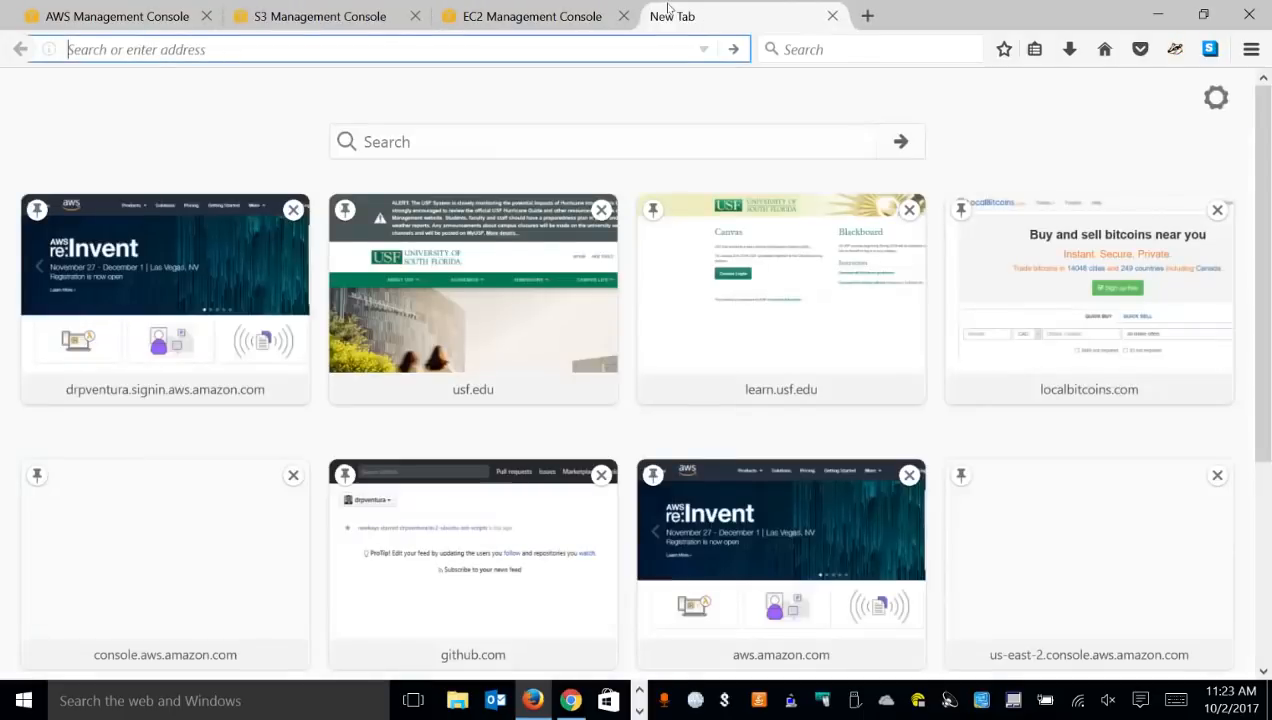
text(aws s3)
key(Return)
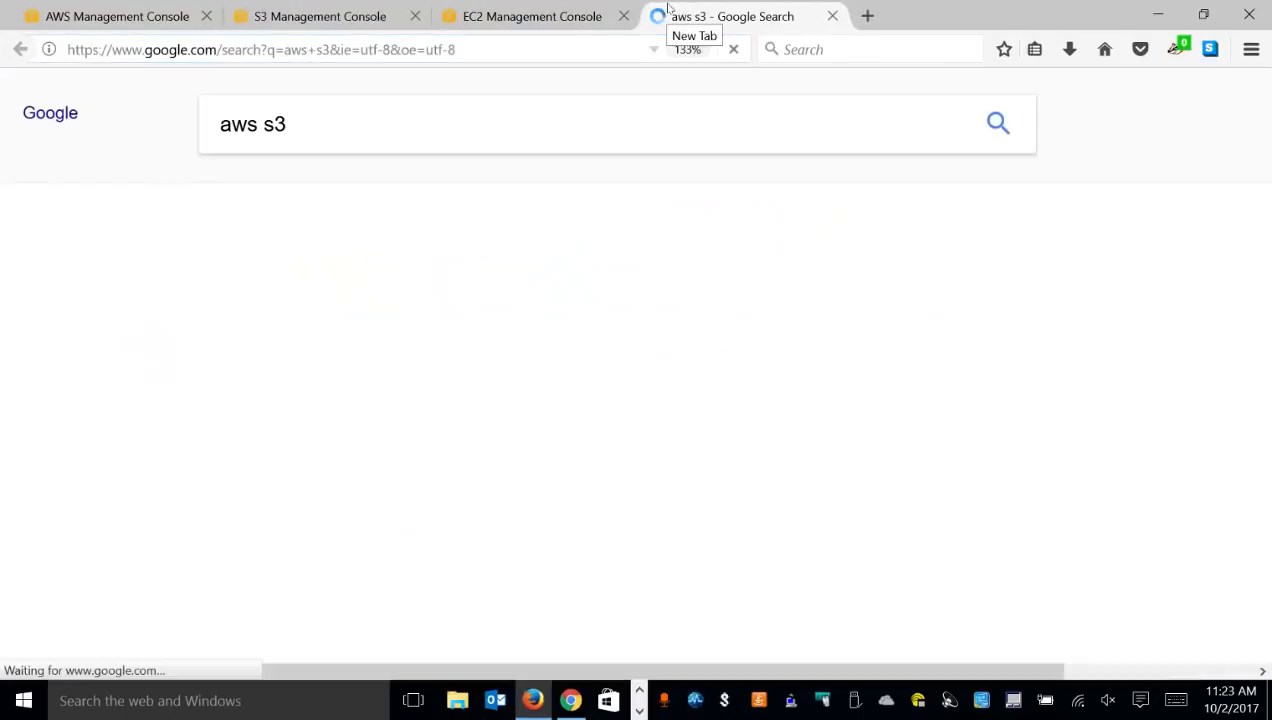
right_click(437, 306)
click(476, 324)
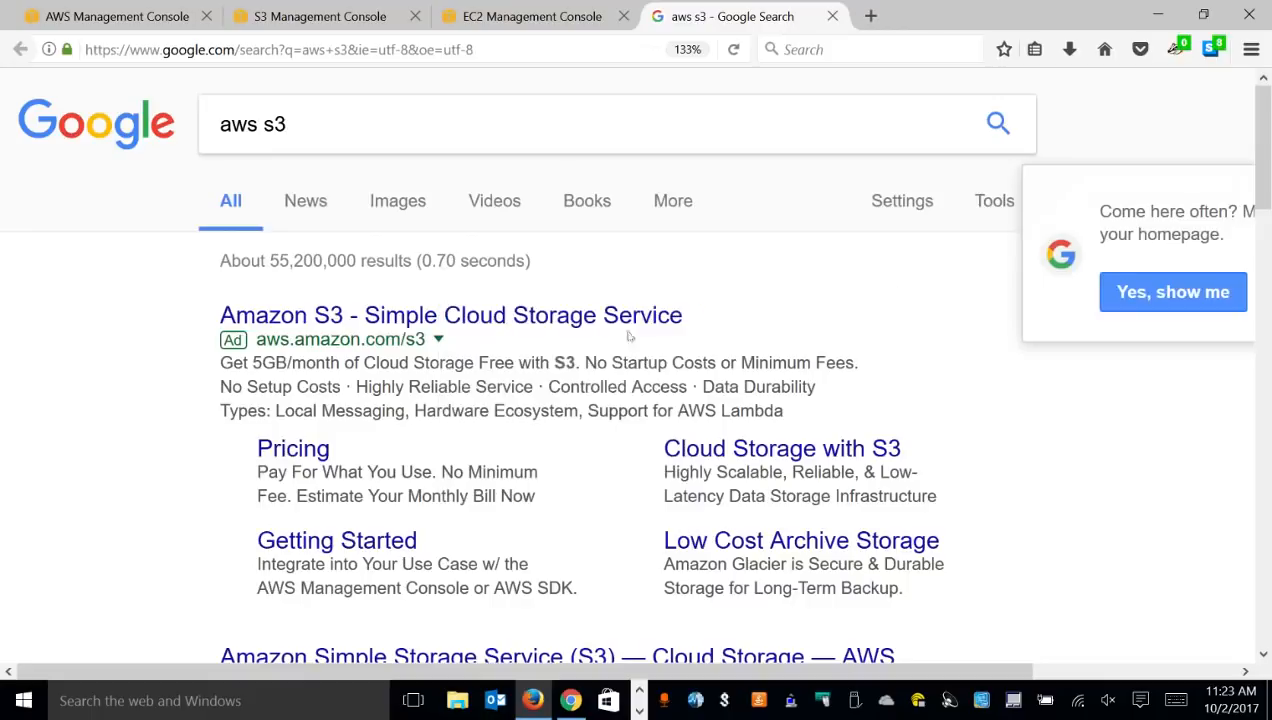
click(916, 14)
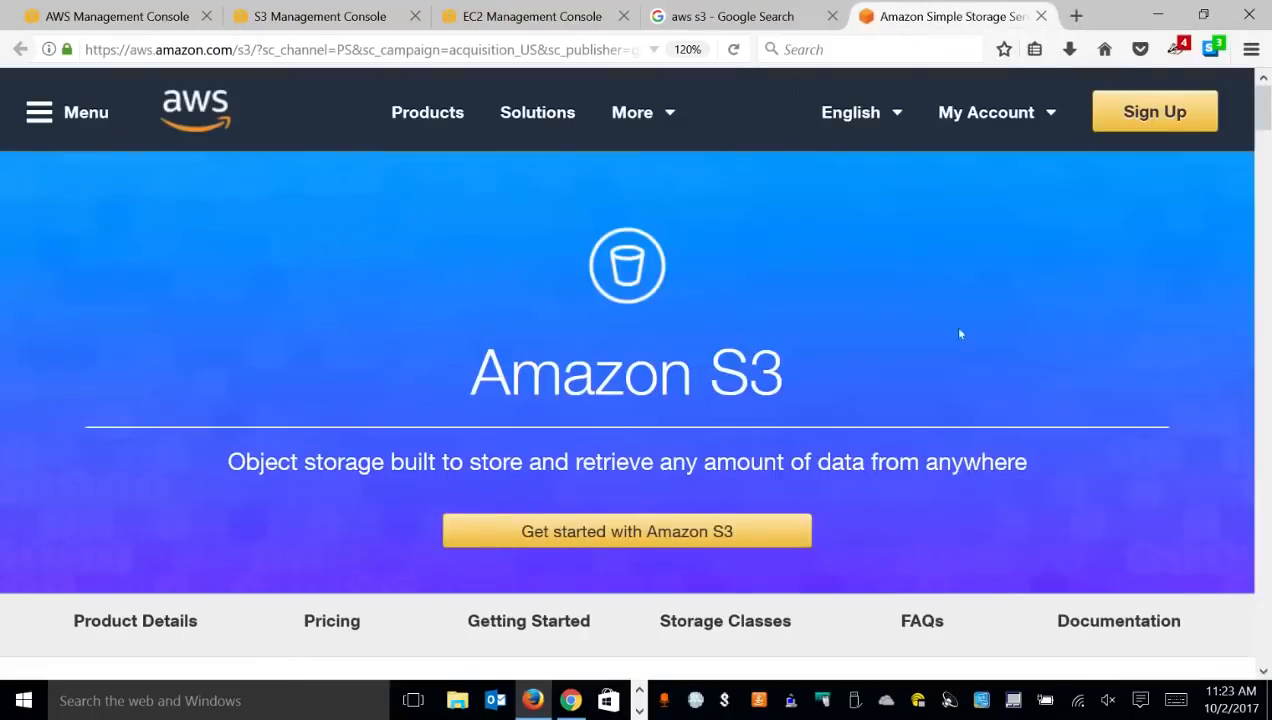
scroll(952, 325, down, 2)
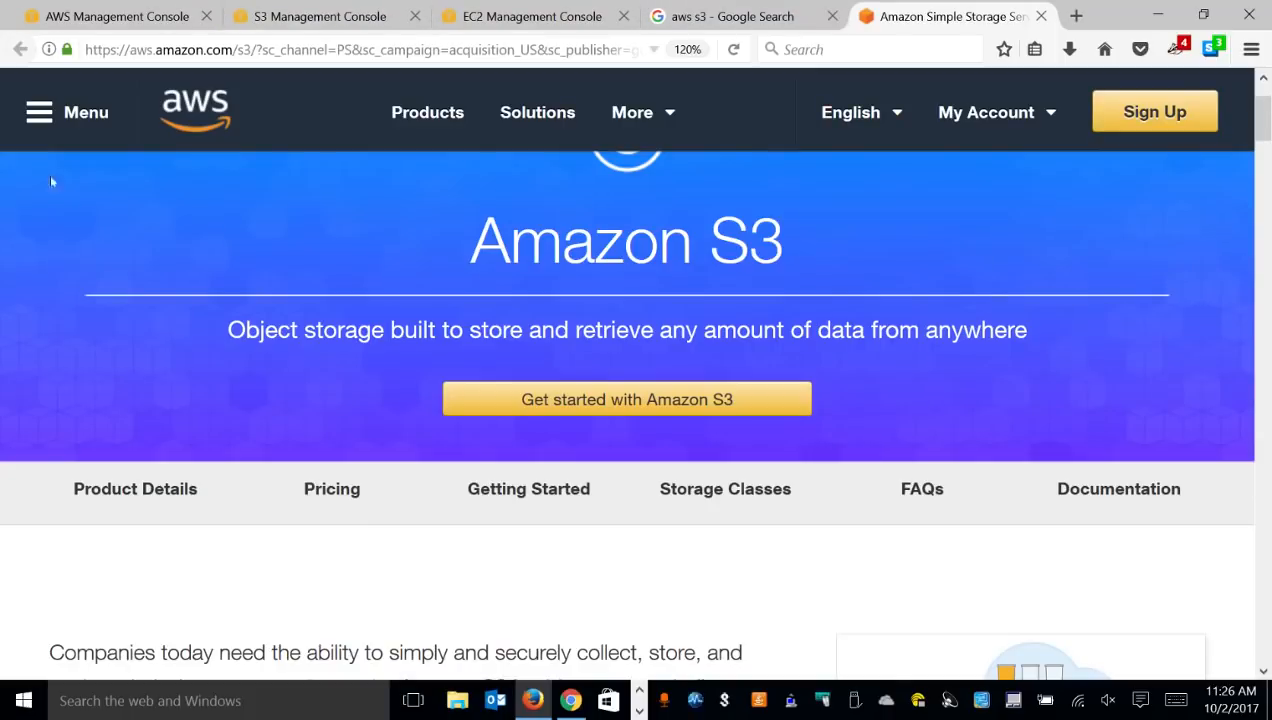
- Return to Firefox's EC2 launch wizard tab and cancel it, back to the Instances page
click(568, 698)
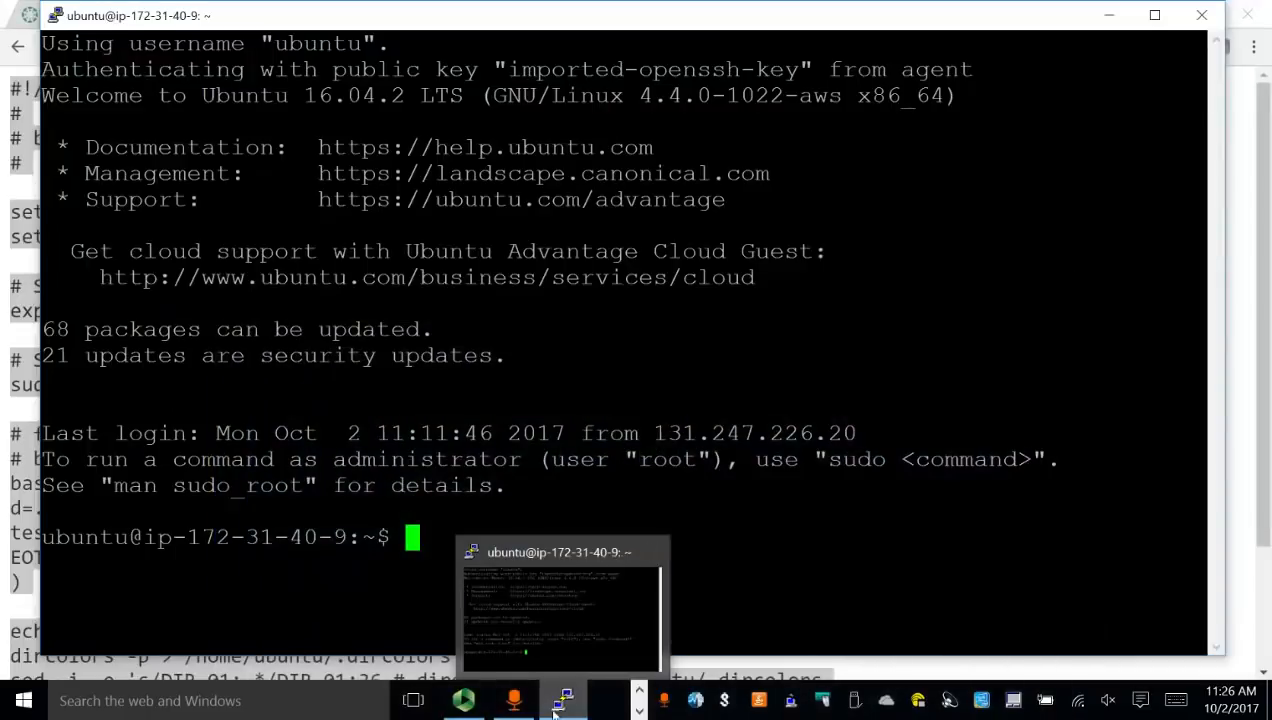
click(637, 712)
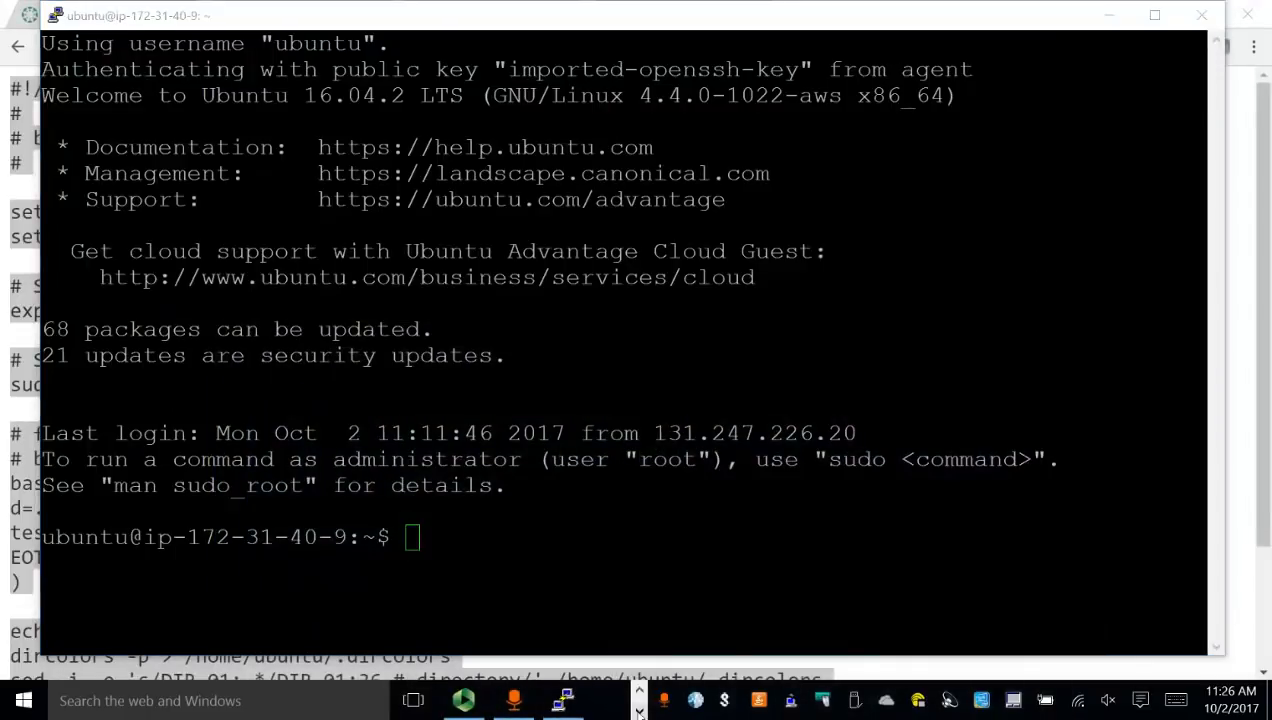
click(640, 690)
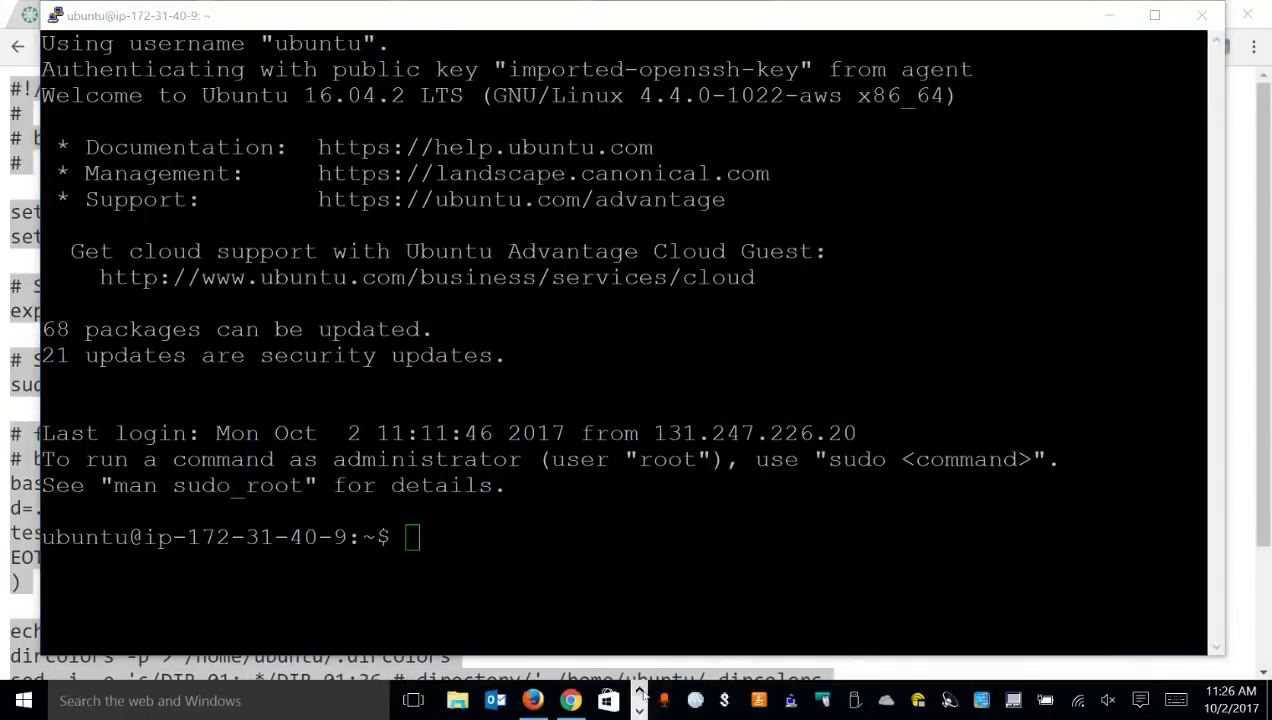
click(533, 700)
click(102, 10)
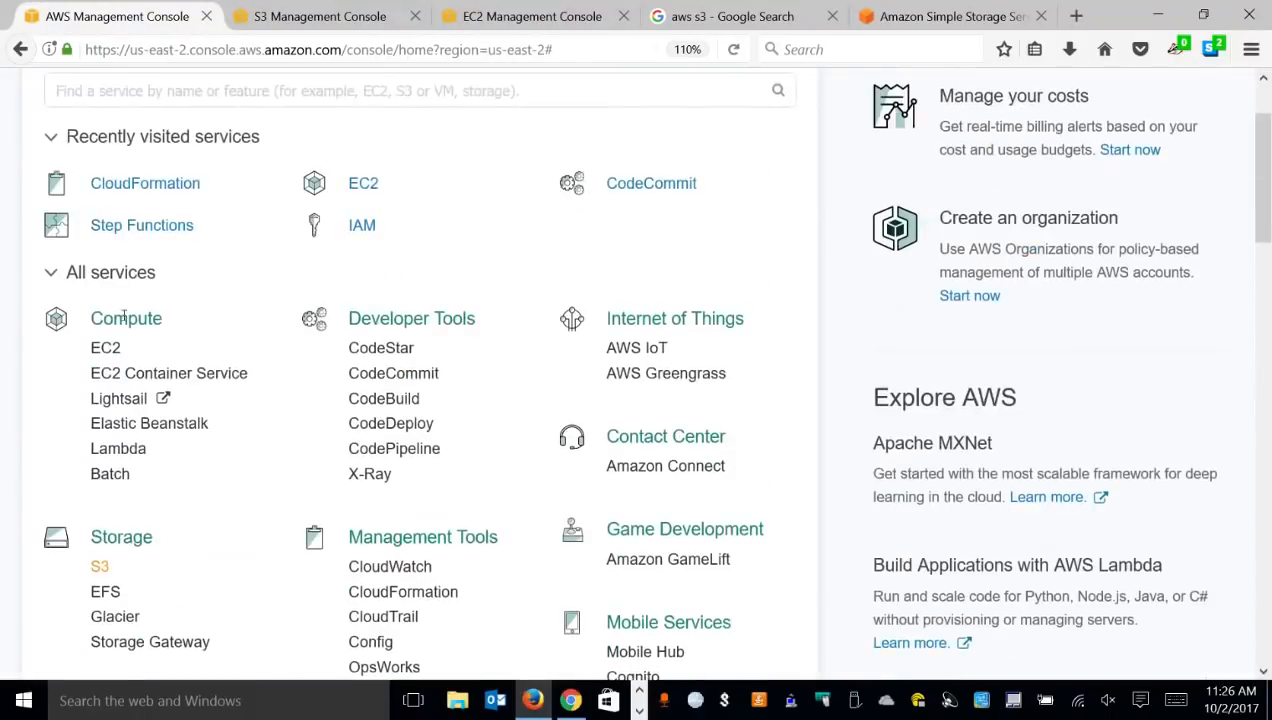
click(300, 14)
click(558, 10)
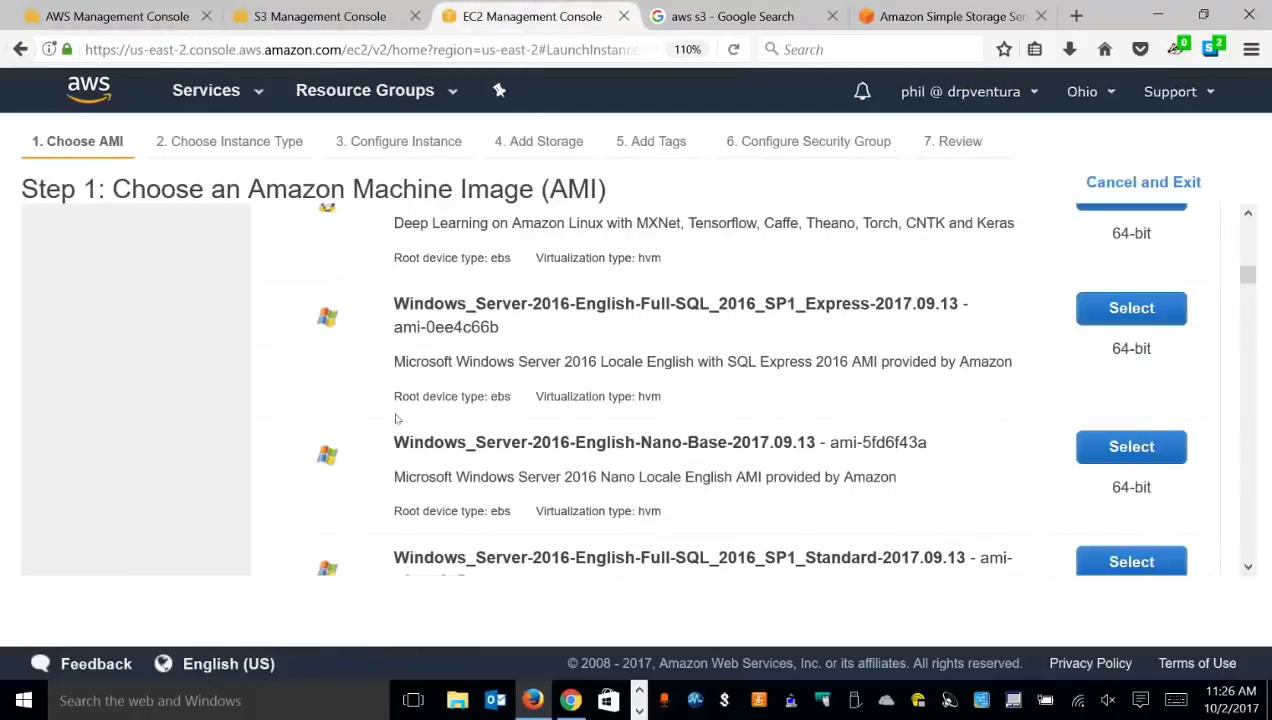
scroll(259, 436, up, 10)
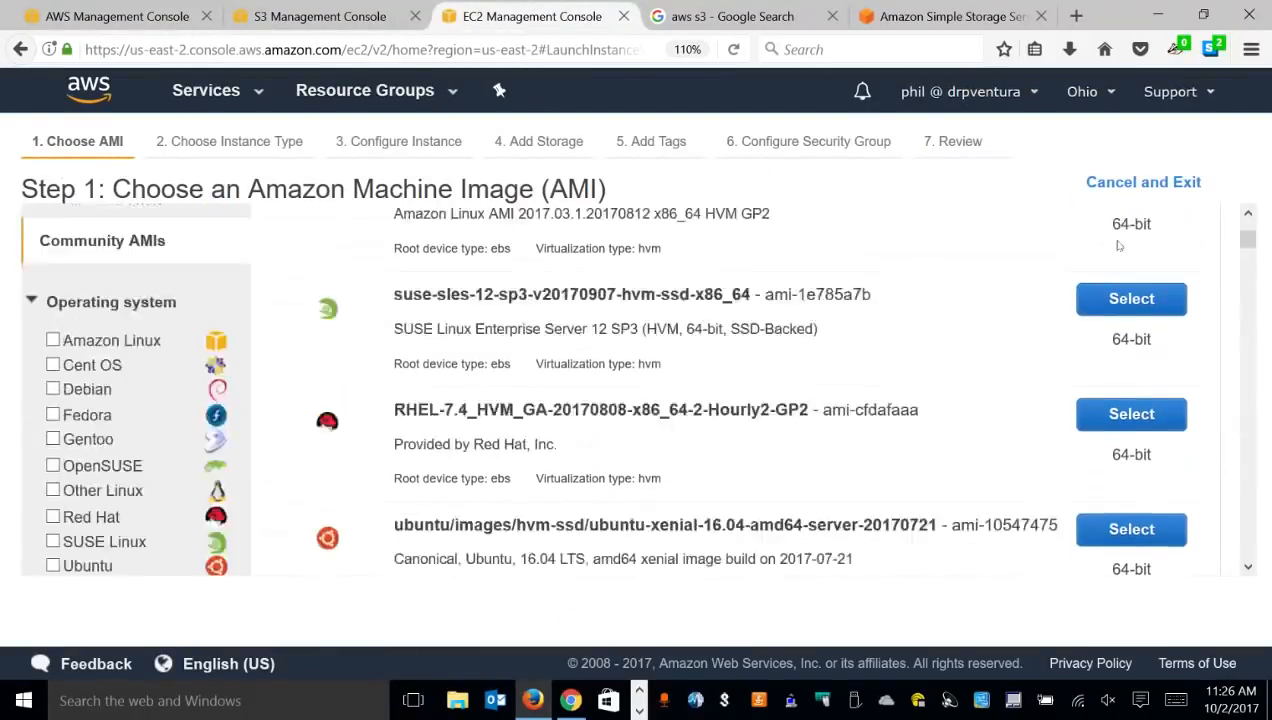
click(1117, 183)
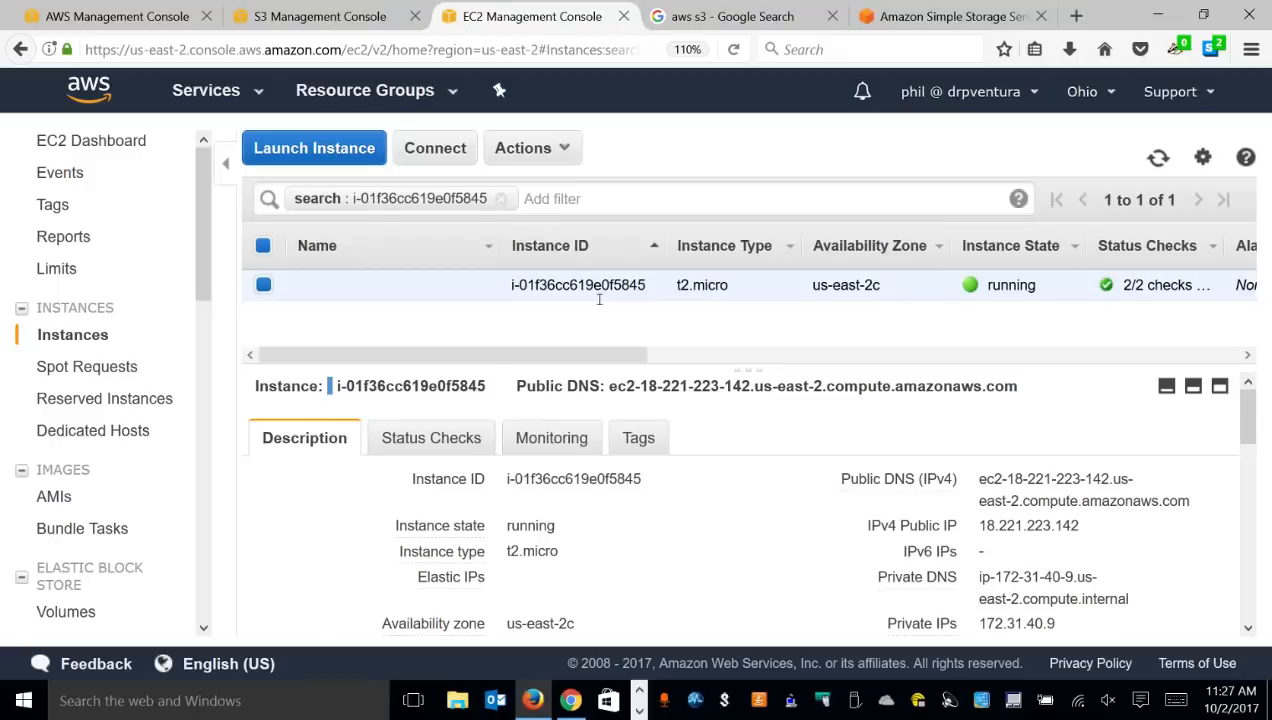
- Bring the Amazon S3 product page back to the top, then open a new blank tab
click(990, 14)
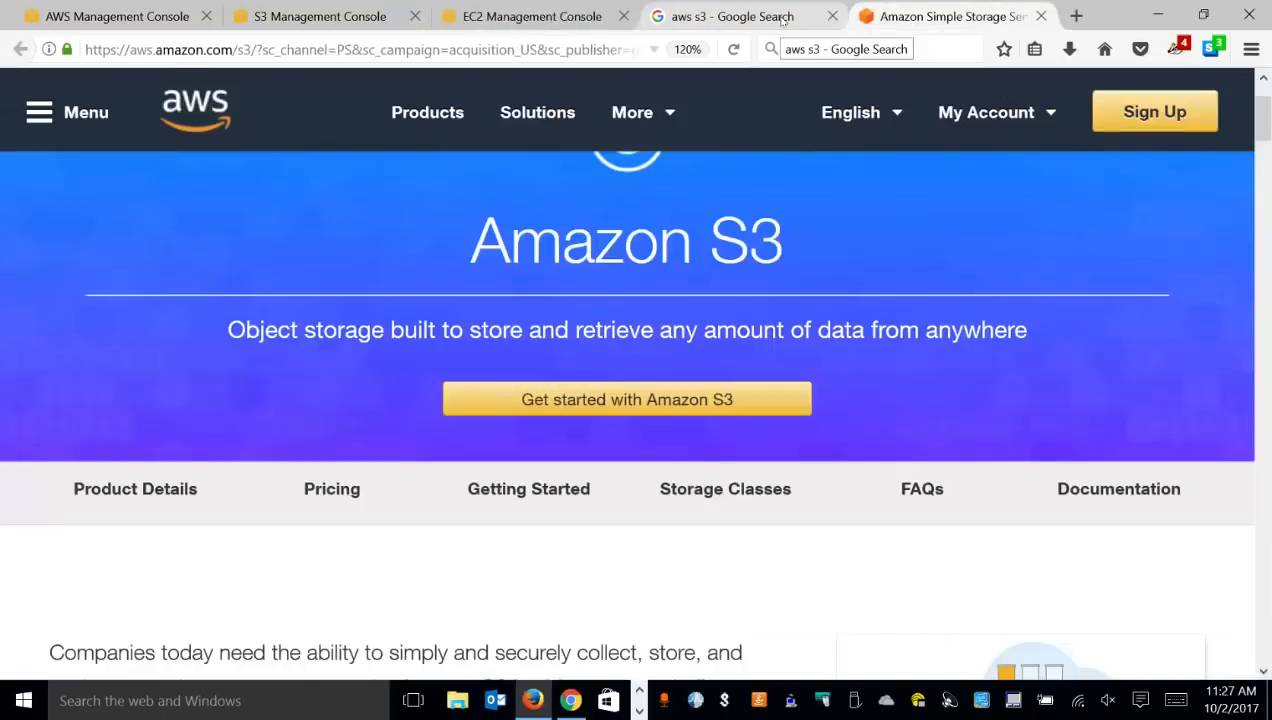
scroll(707, 292, up, 2)
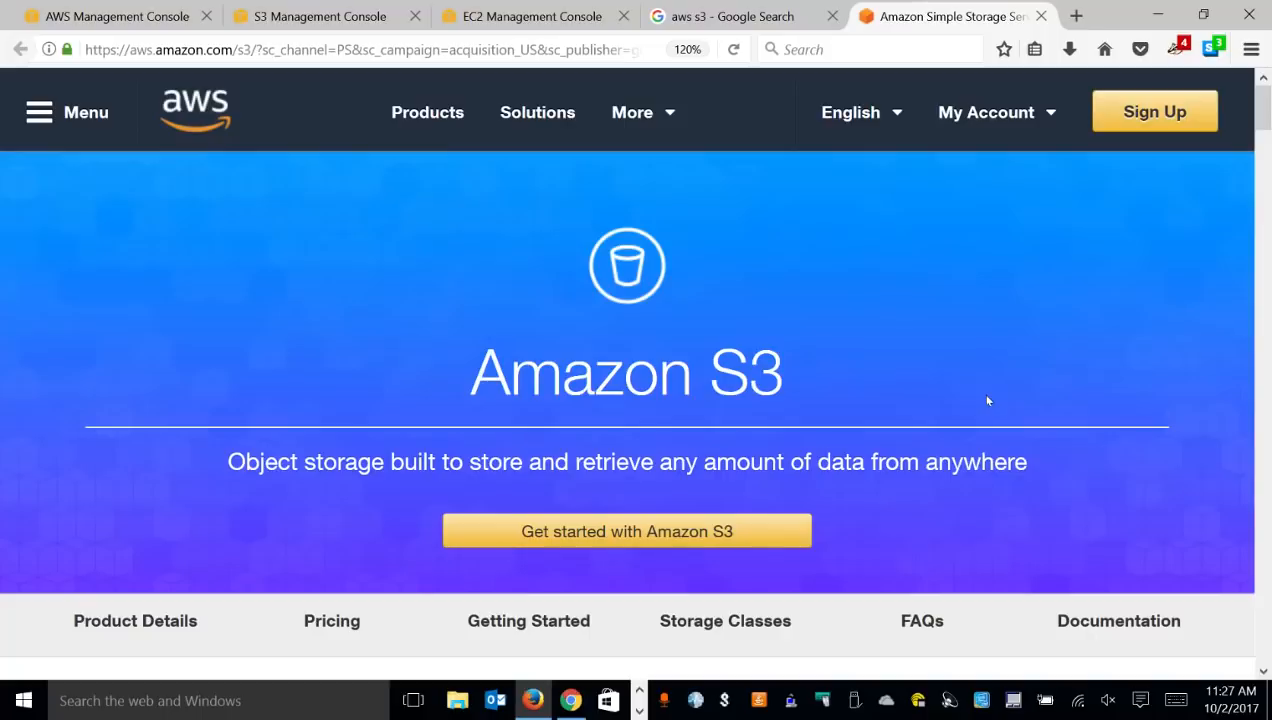
click(1077, 16)
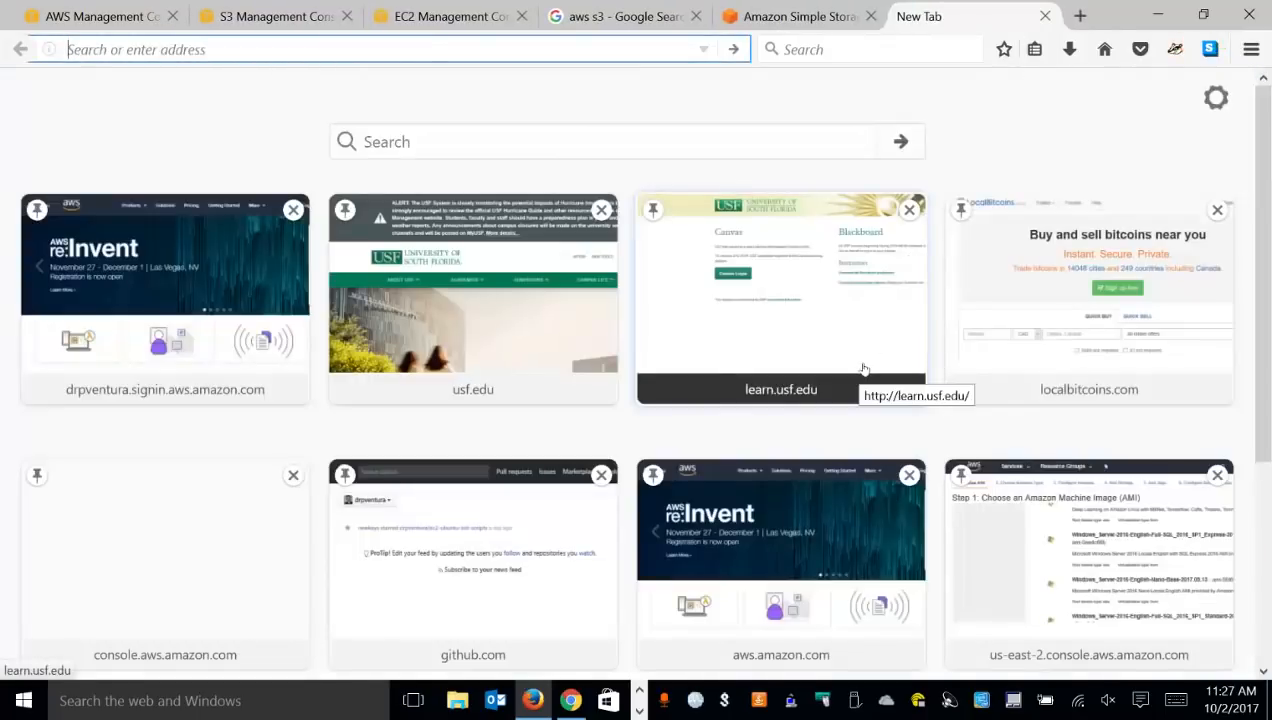
- Search Google for 'aws public datasets' and open the AWS Public Datasets page in a new tab
text(aws p)
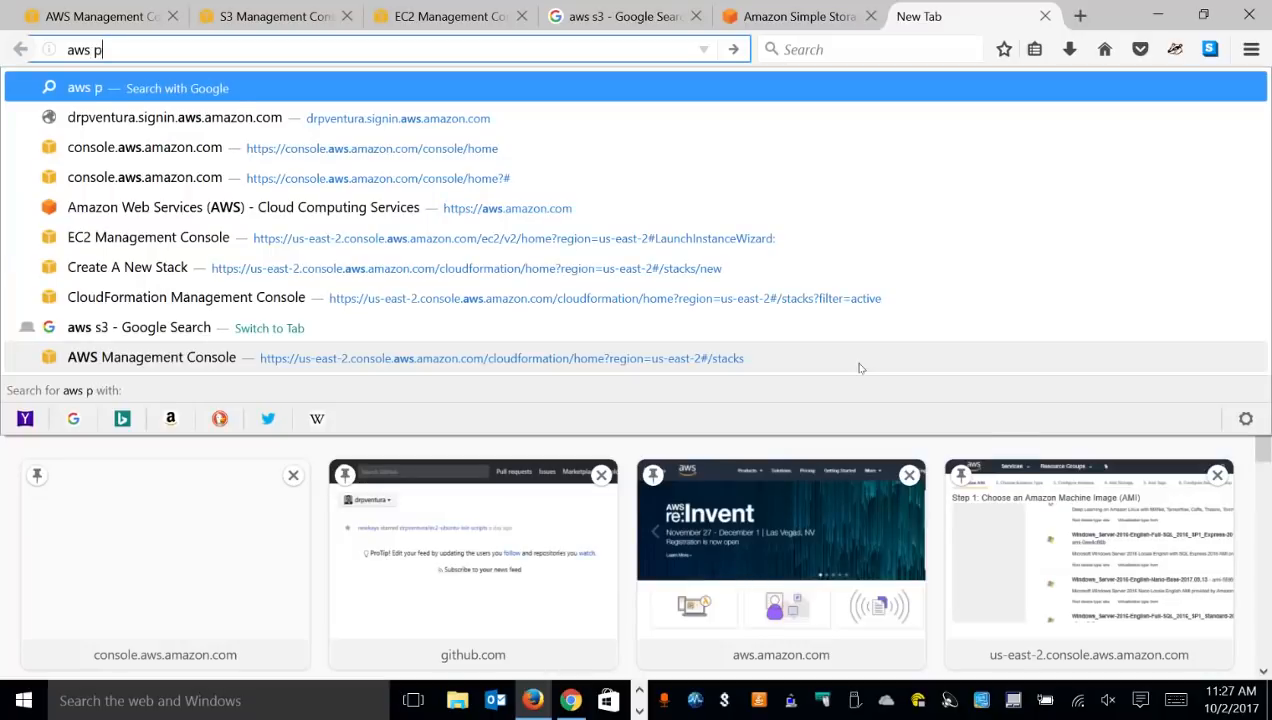
text(ublic data)
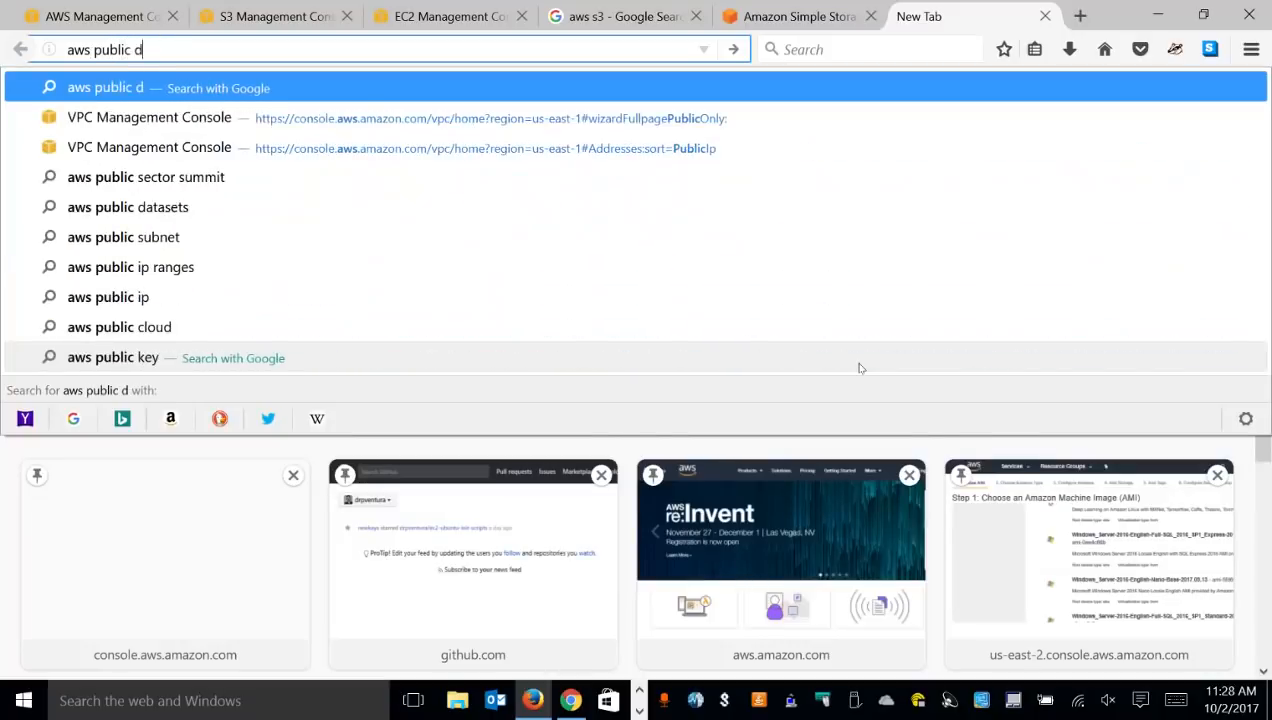
key(Down)
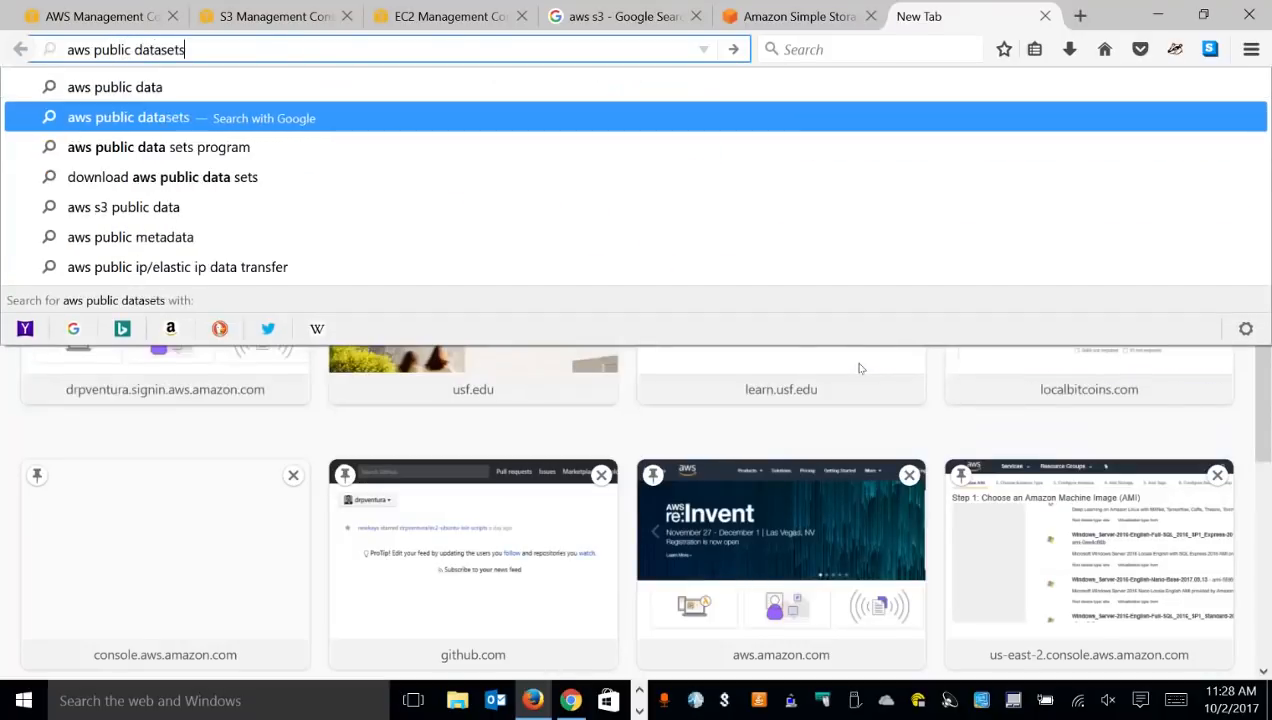
key(Return)
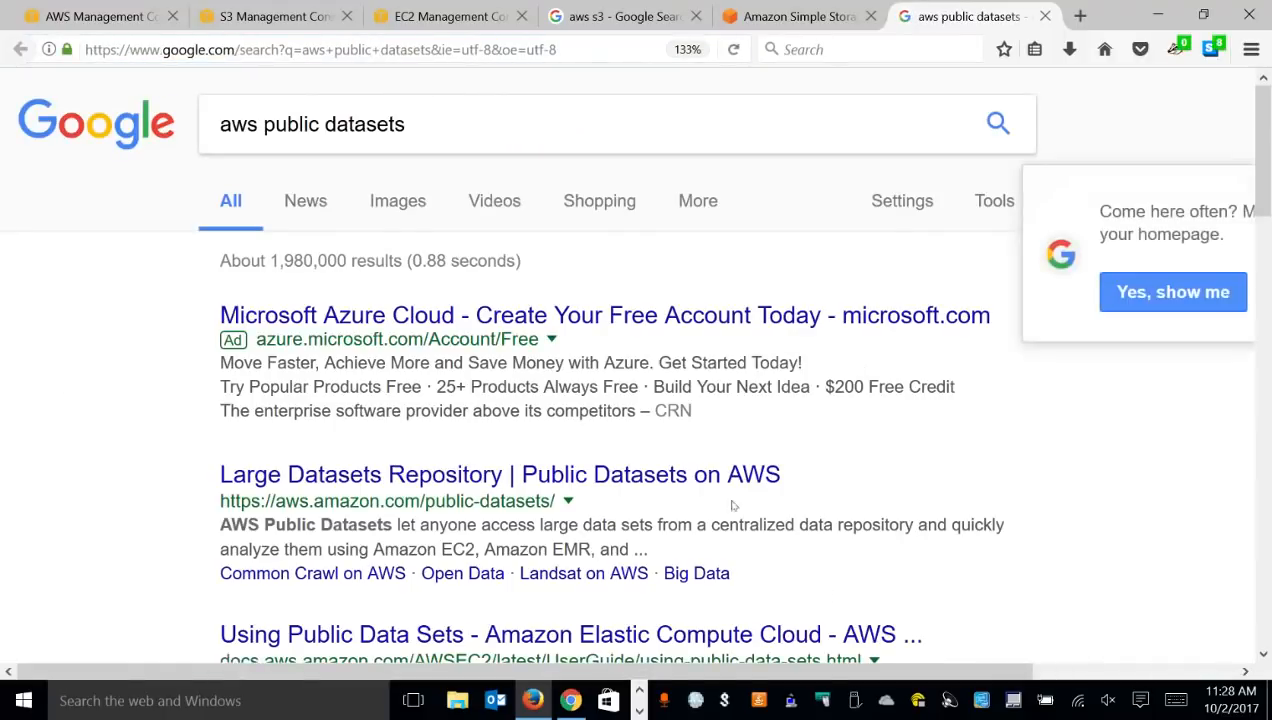
scroll(598, 457, down, 1)
scroll(598, 457, down, 2)
right_click(742, 322)
click(800, 333)
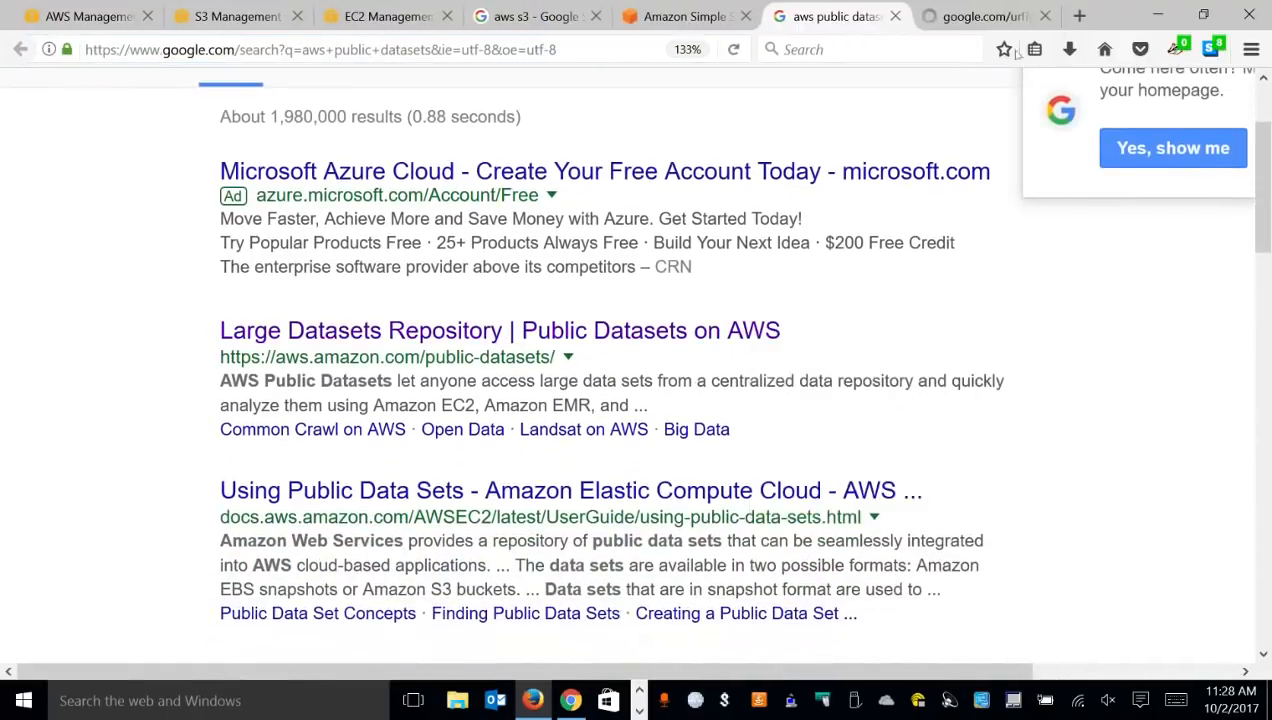
click(1005, 8)
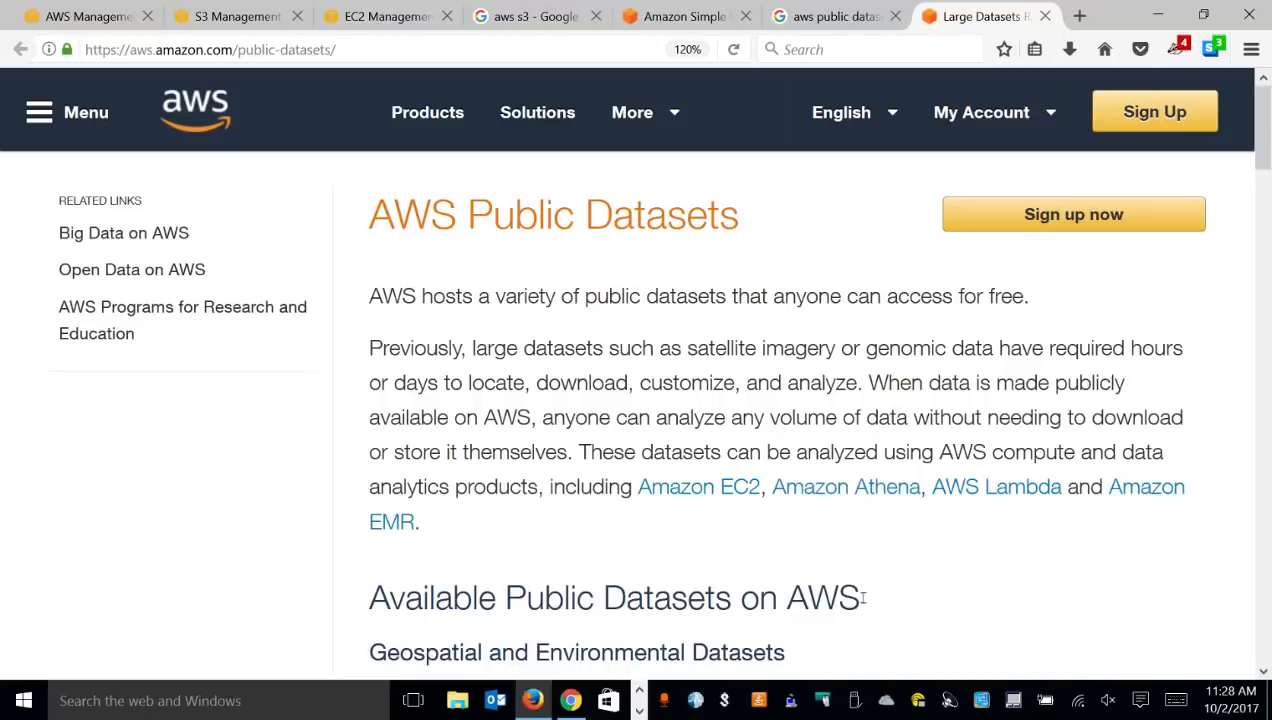
- Zoom the datasets page to 133% and open Landsat on AWS in a new tab
scroll(862, 573, down, 5)
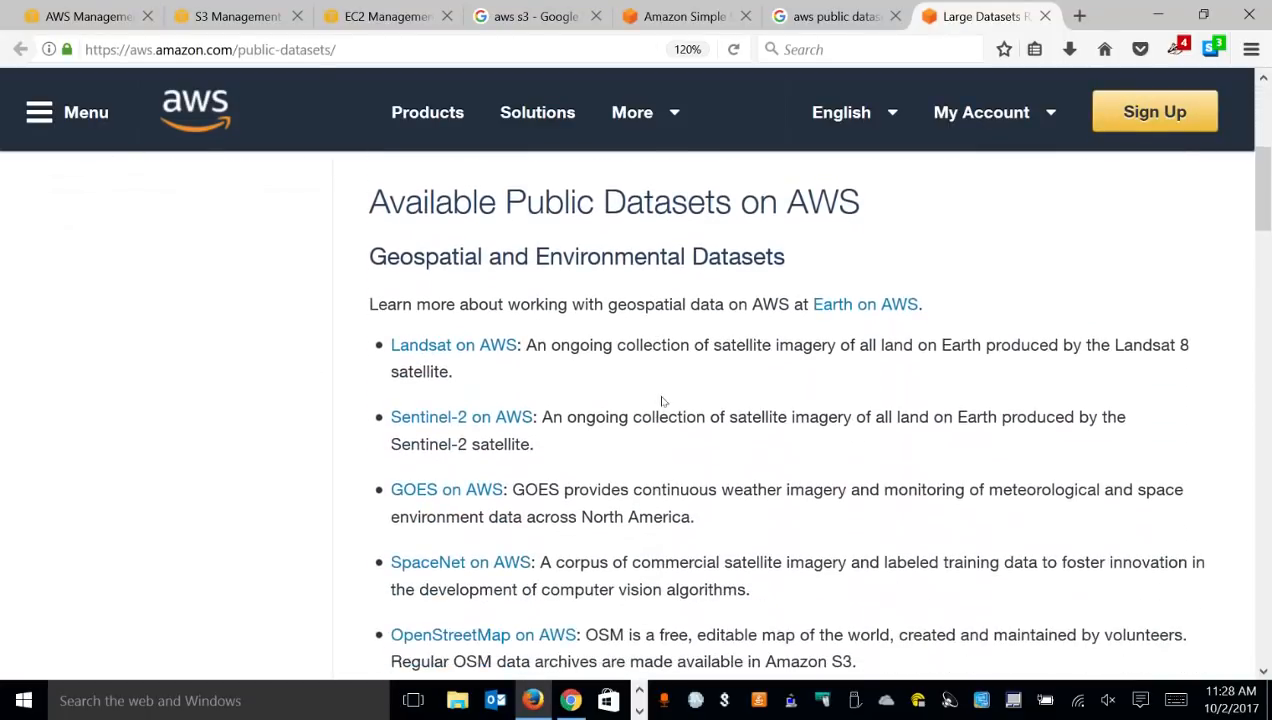
key(ctrl+plus)
scroll(733, 434, down, 3)
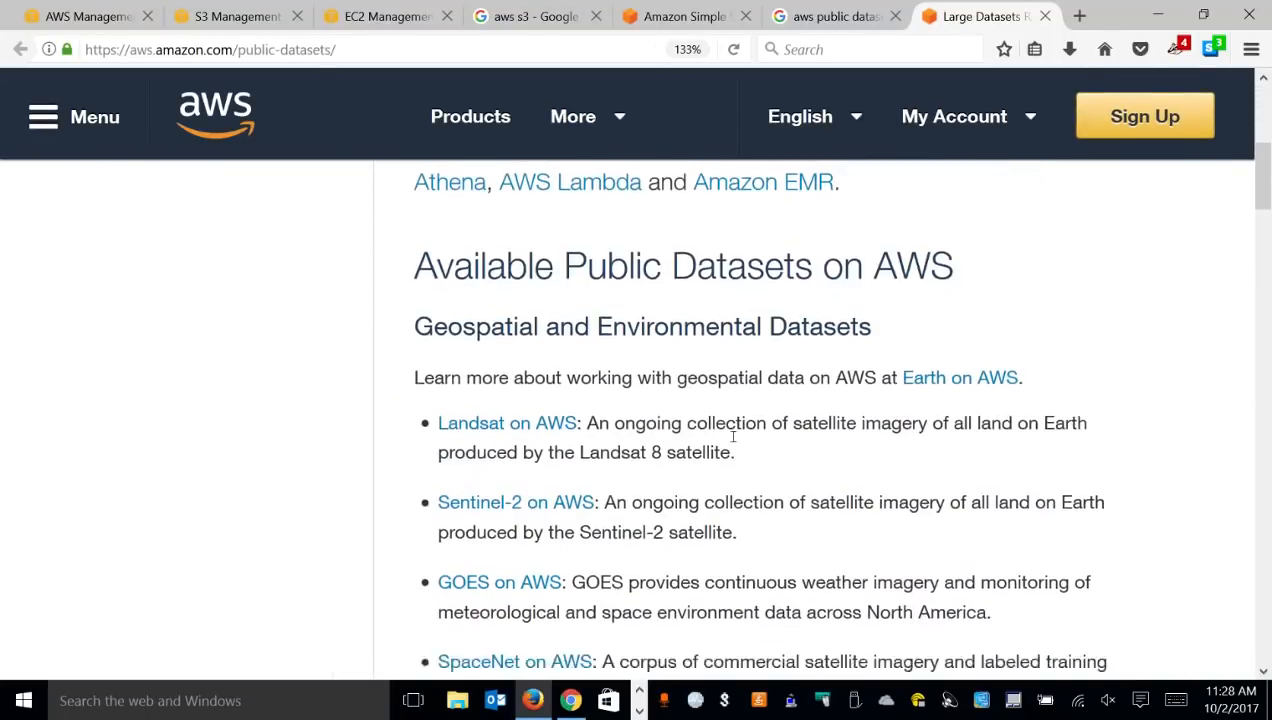
scroll(733, 434, down, 5)
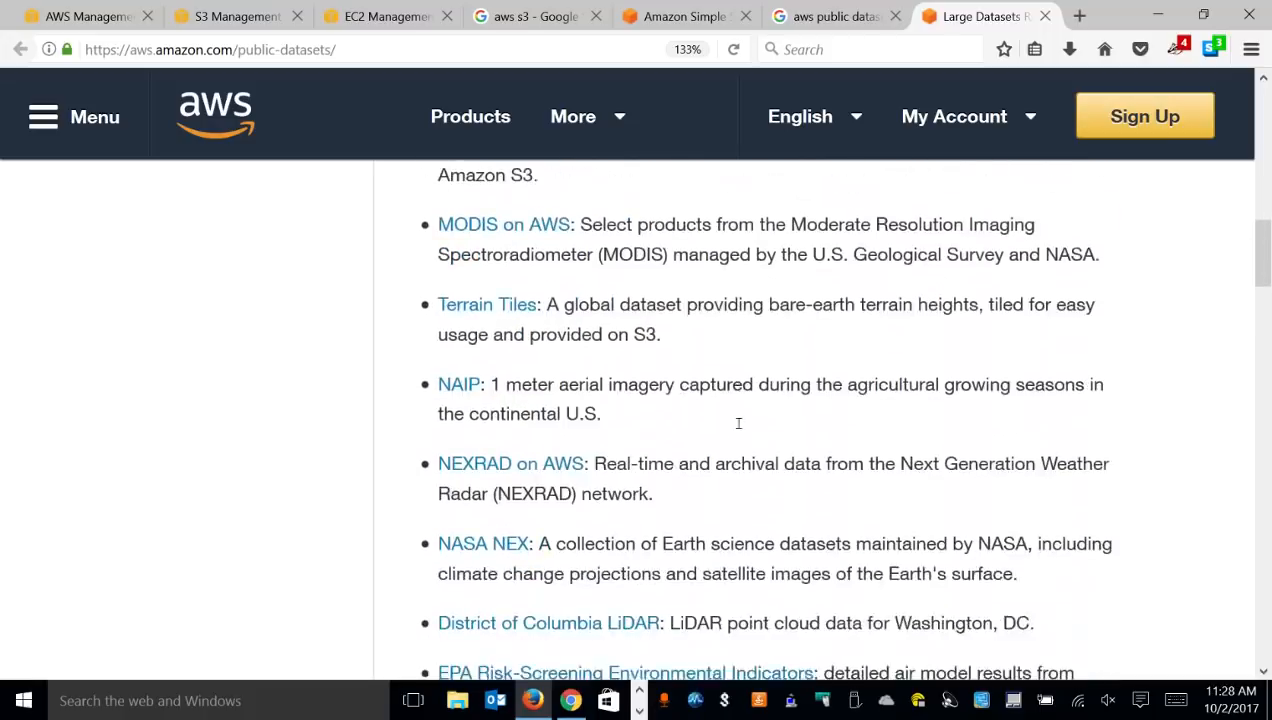
scroll(742, 424, up, 8)
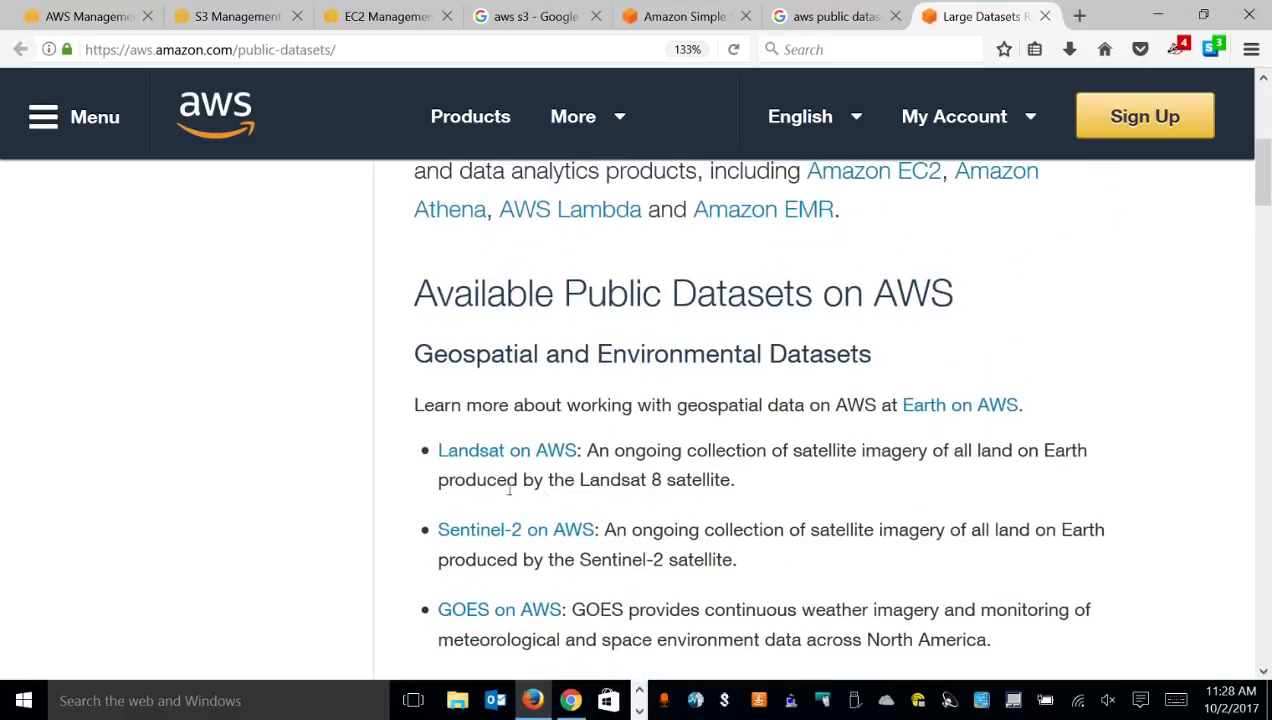
right_click(517, 451)
click(470, 457)
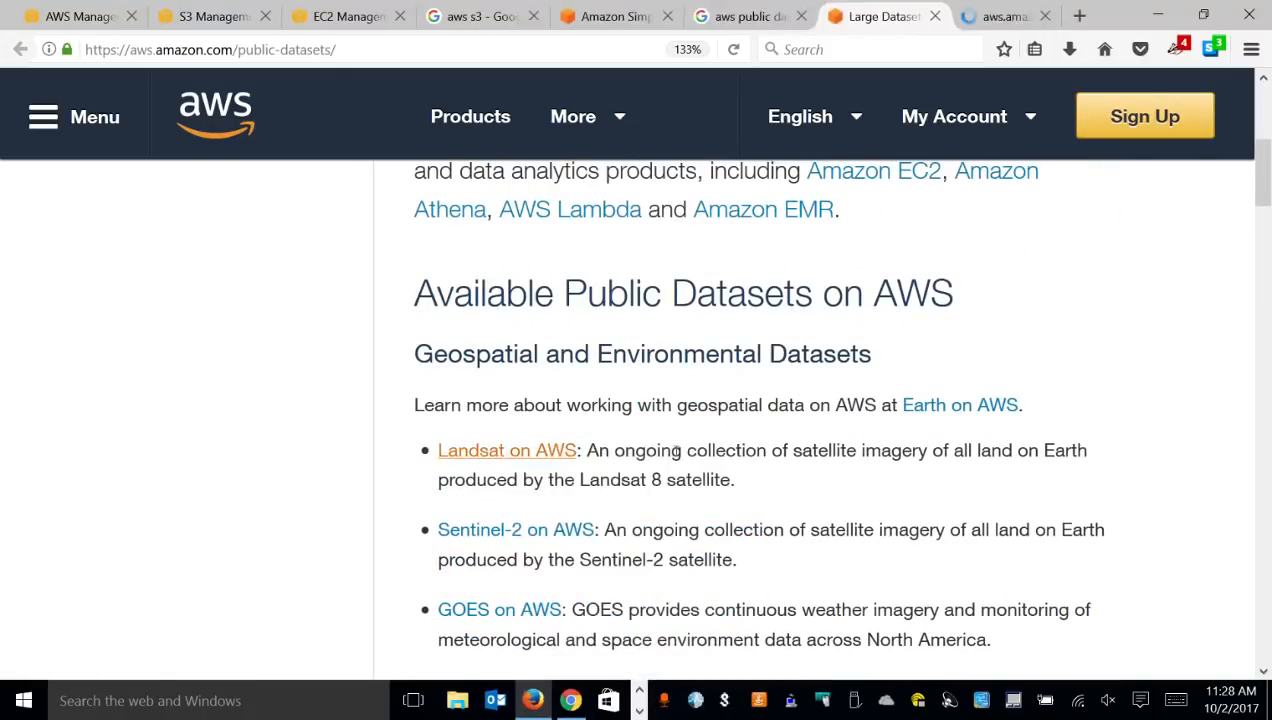
- Read the Landsat on AWS page (s3://landsat-pds, US West Oregon), then close its tab
click(1003, 14)
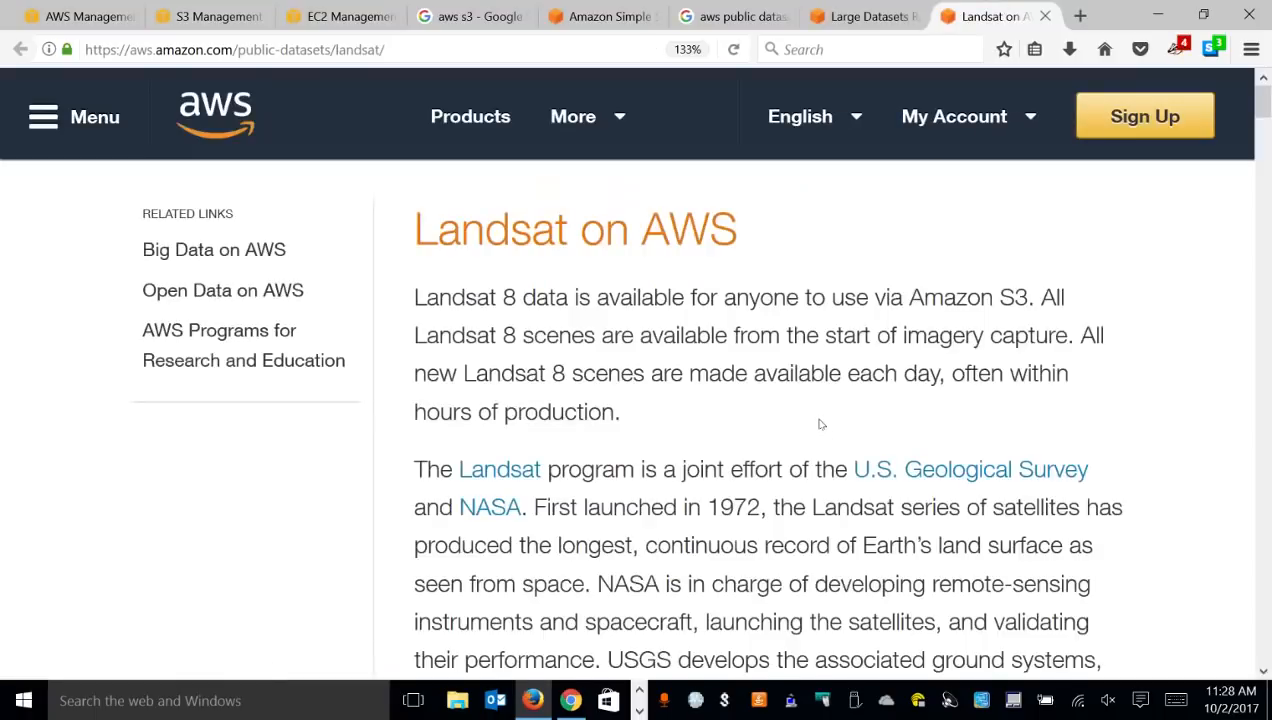
scroll(820, 424, down, 8)
scroll(818, 410, down, 3)
scroll(820, 412, up, 2)
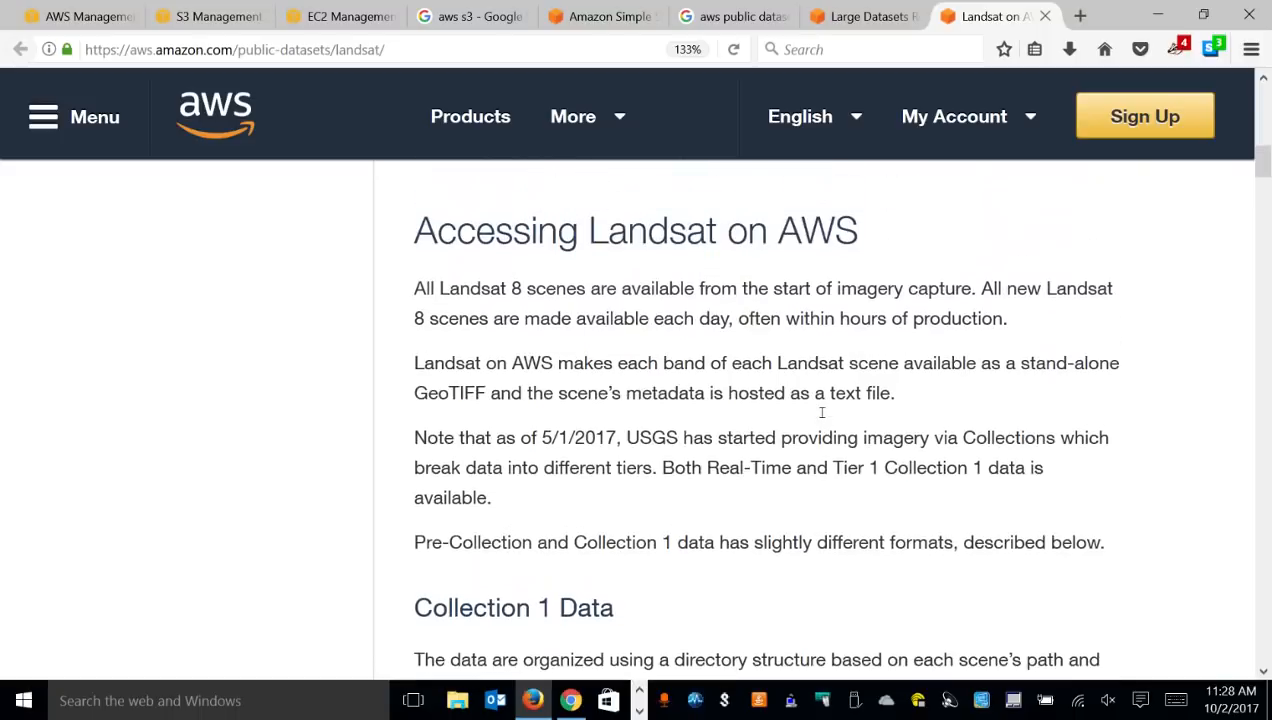
scroll(815, 417, down, 5)
scroll(808, 422, down, 8)
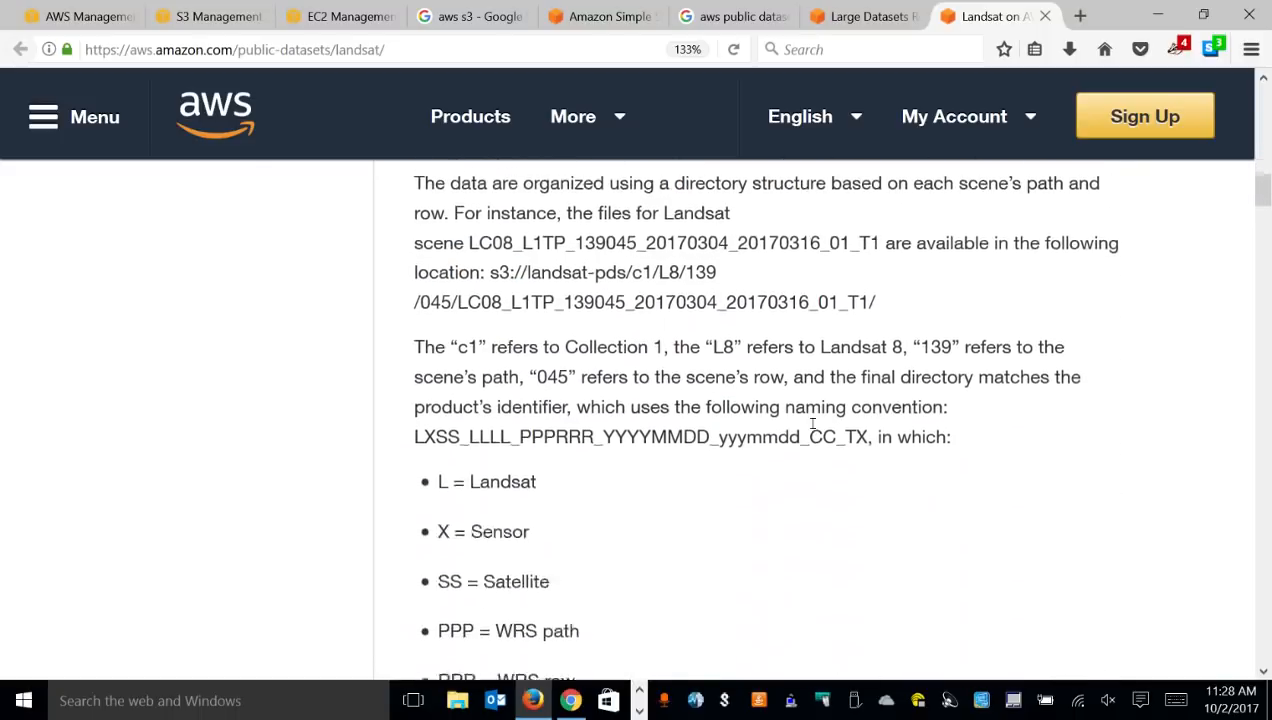
scroll(810, 410, down, 6)
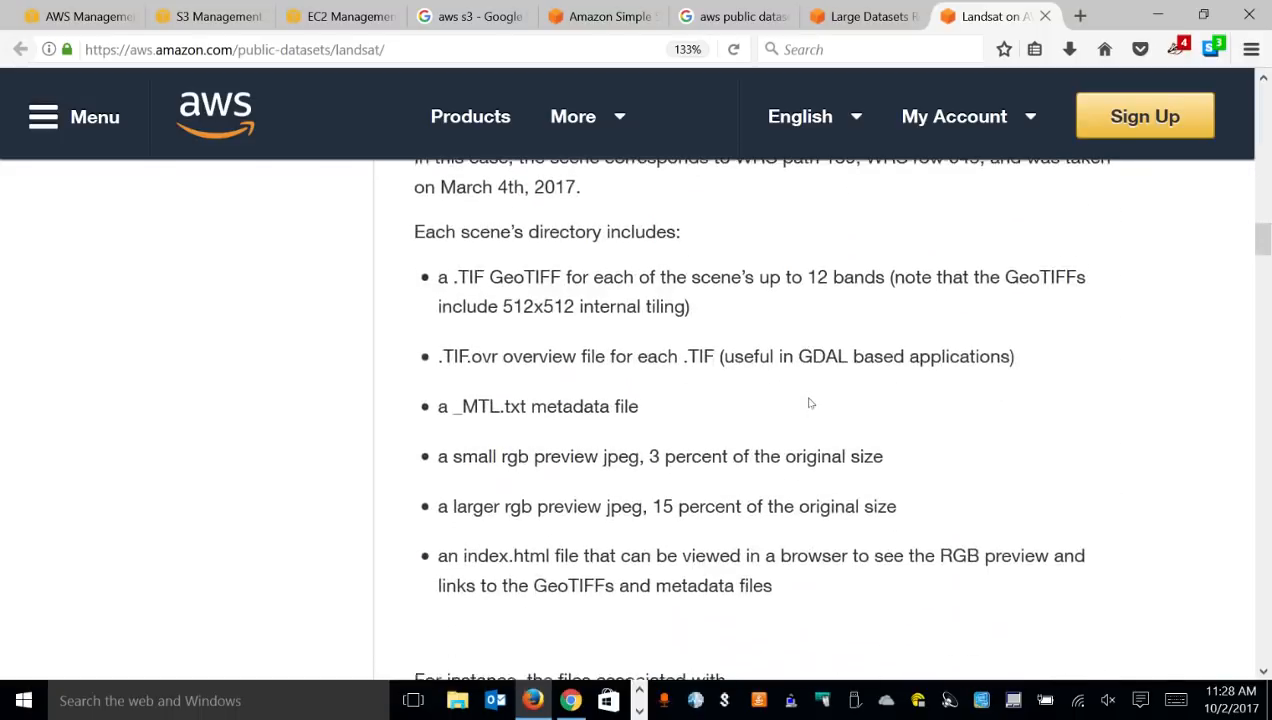
scroll(810, 412, down, 4)
scroll(809, 412, up, 3)
scroll(808, 413, down, 4)
scroll(808, 413, down, 7)
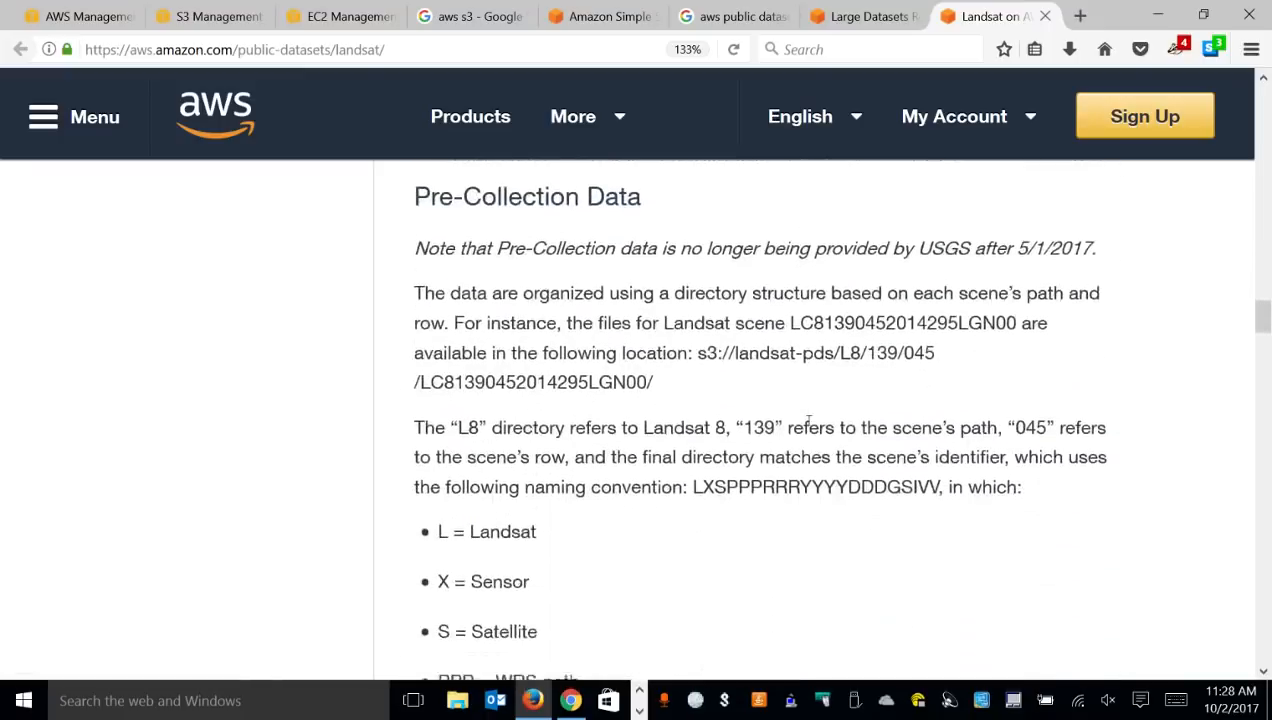
scroll(802, 412, up, 3)
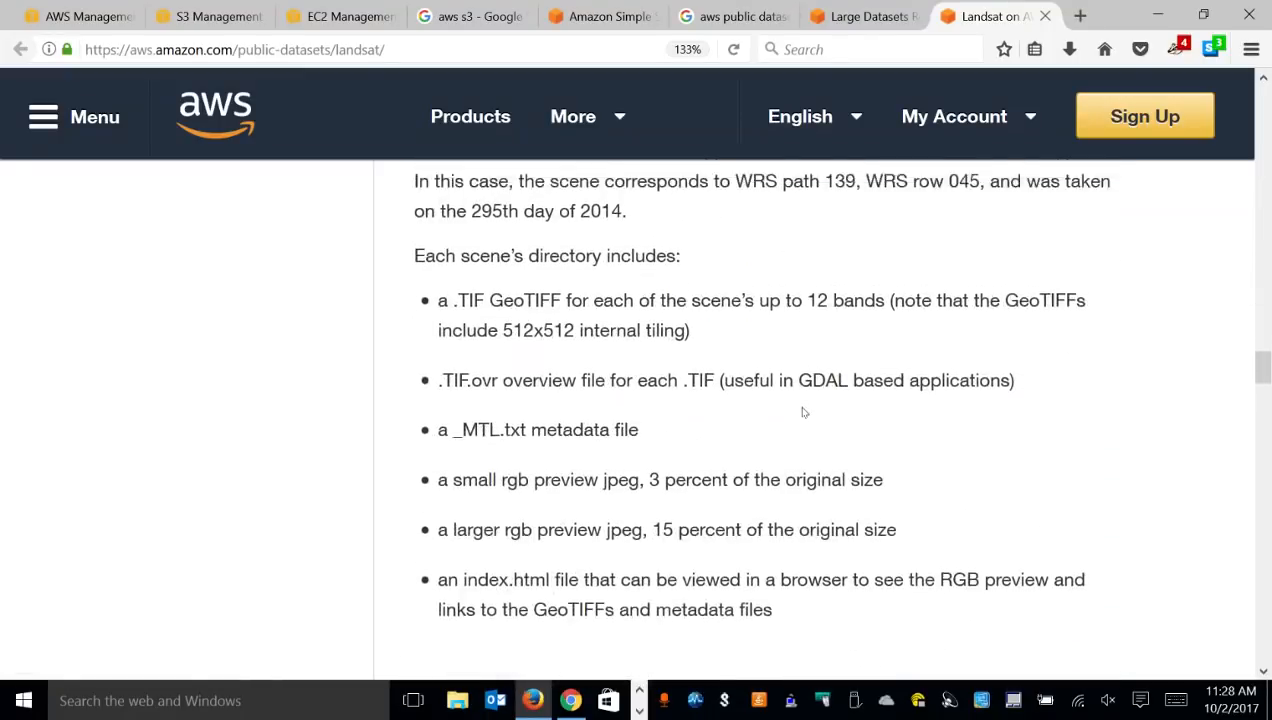
scroll(801, 414, down, 5)
scroll(801, 416, down, 7)
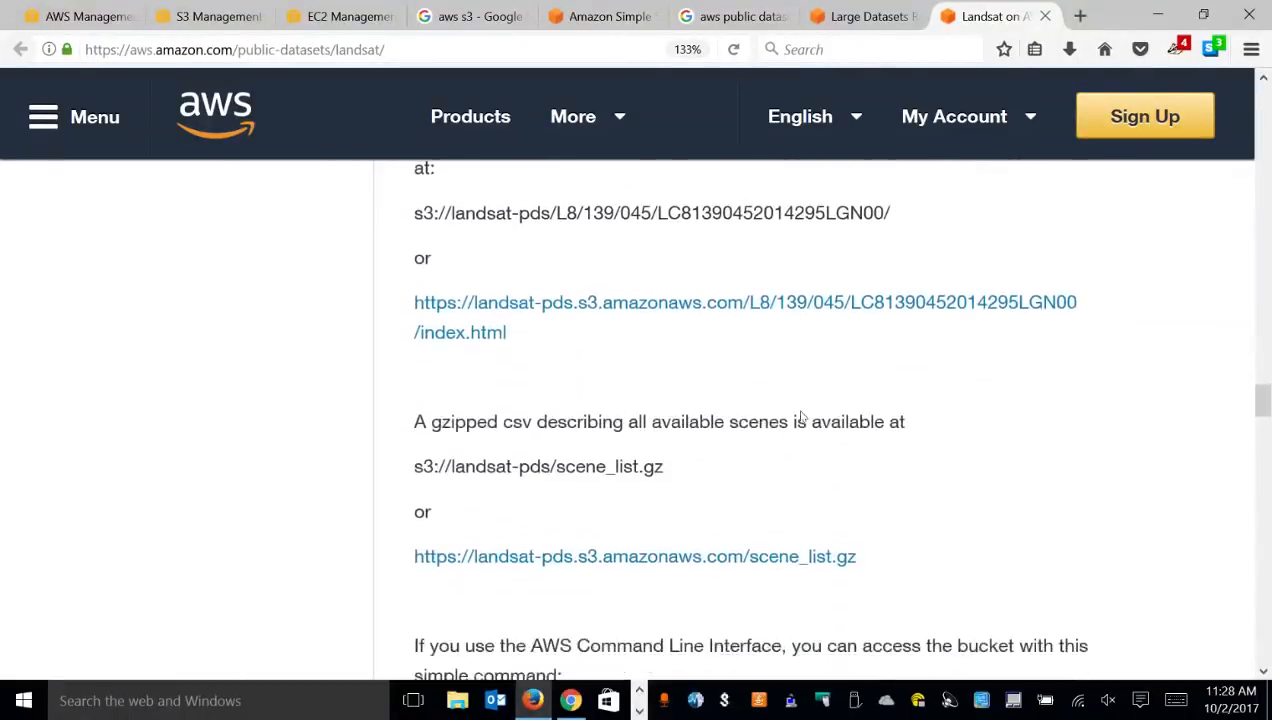
scroll(806, 412, down, 5)
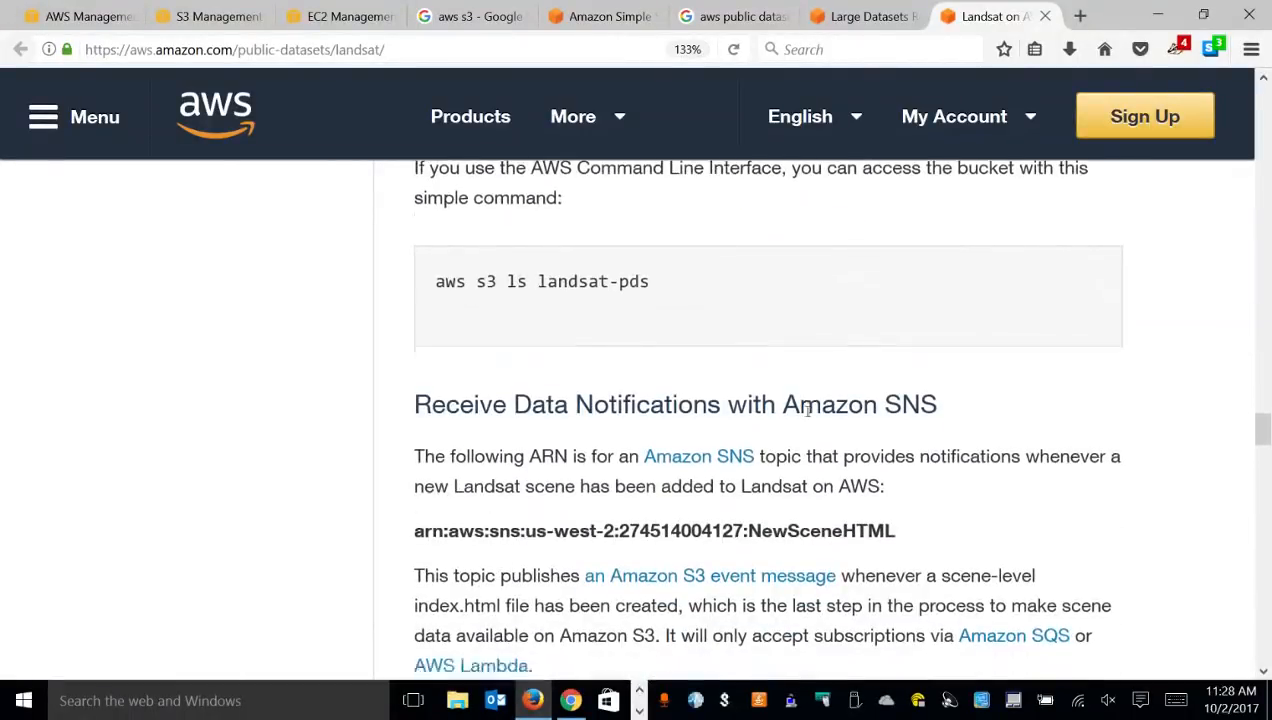
scroll(800, 410, down, 5)
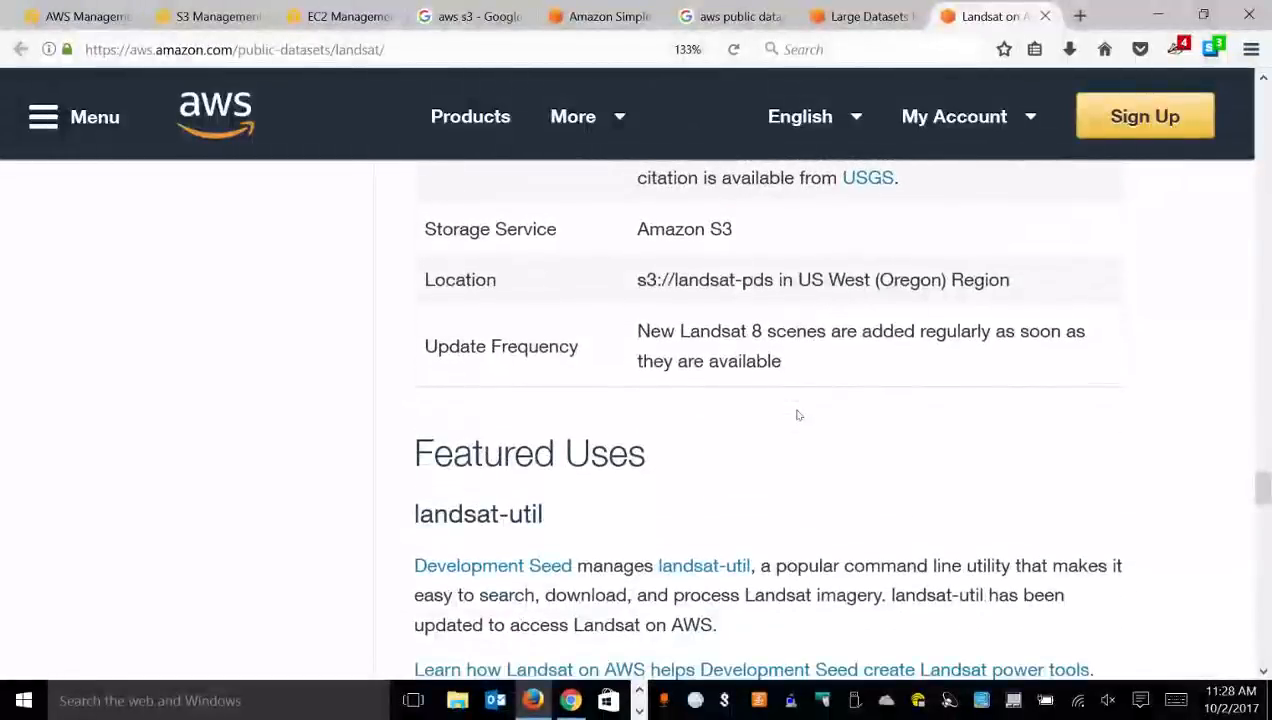
scroll(799, 414, down, 6)
scroll(799, 418, up, 10)
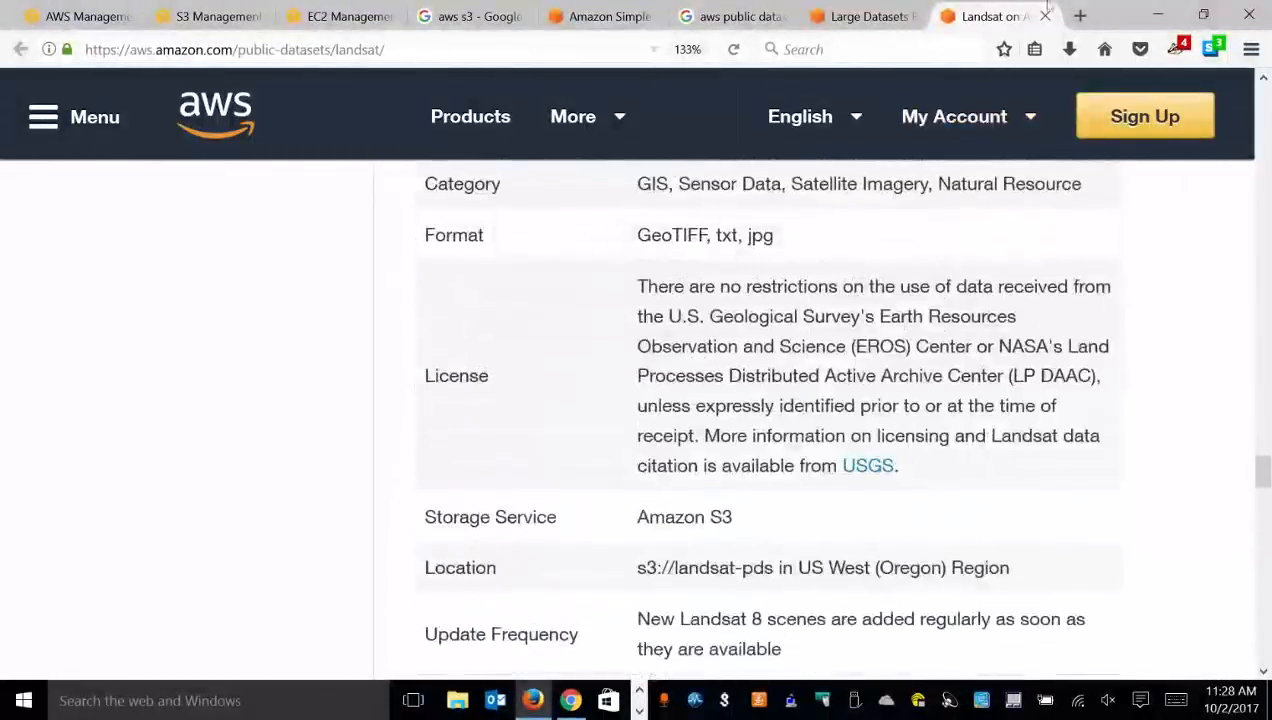
key(ctrl+w)
scroll(714, 411, down, 3)
scroll(714, 411, down, 4)
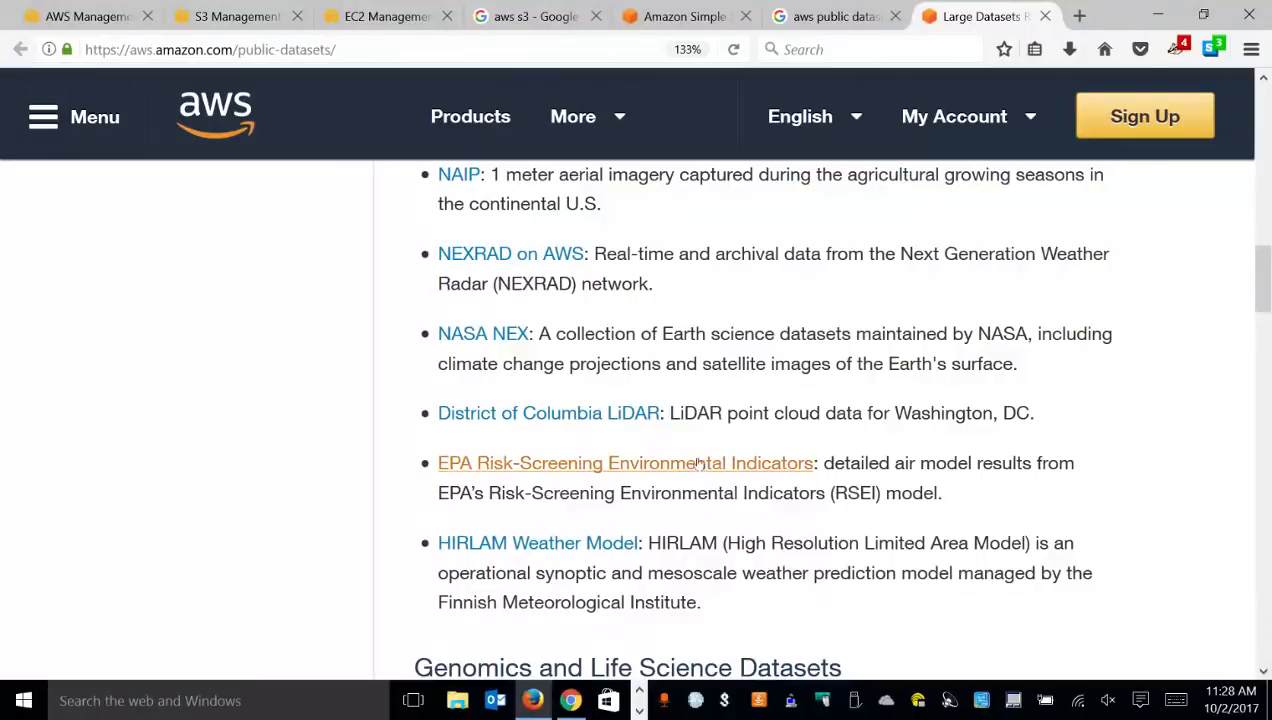
- Browse the AWS Public Datasets list, then return to the S3 console's five-bucket list
scroll(700, 464, down, 3)
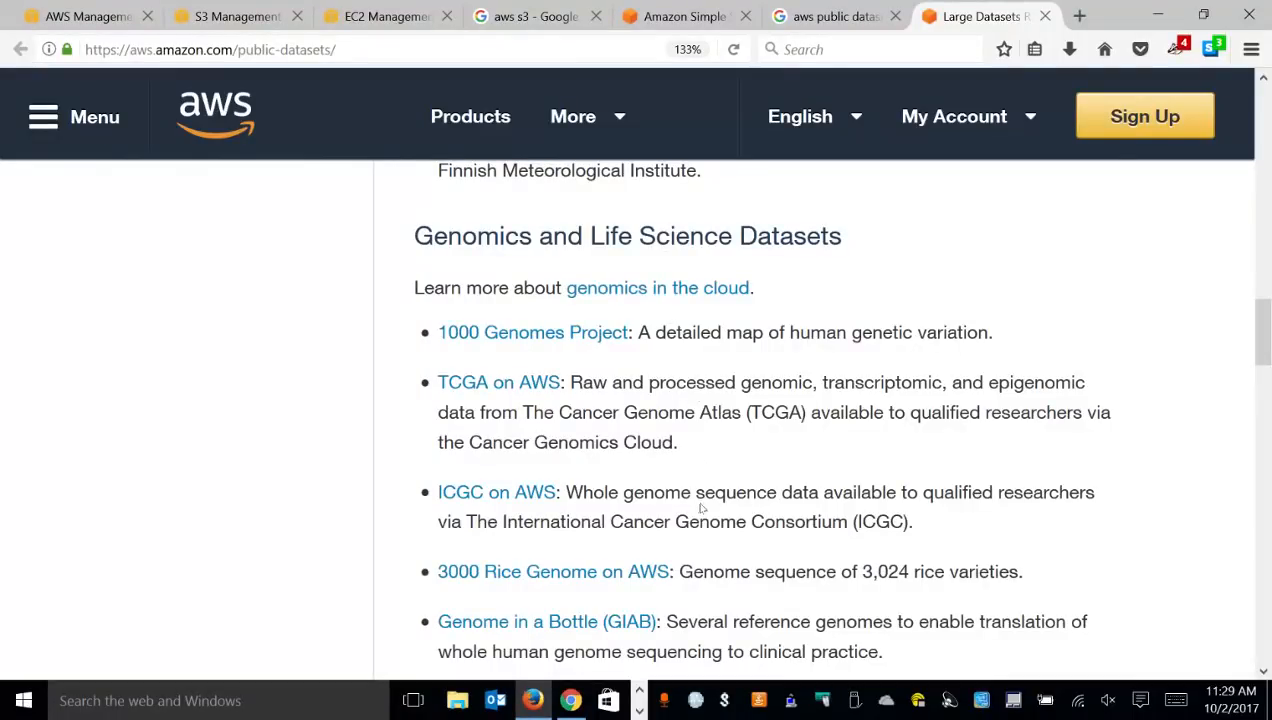
scroll(702, 505, down, 1)
scroll(700, 516, down, 15)
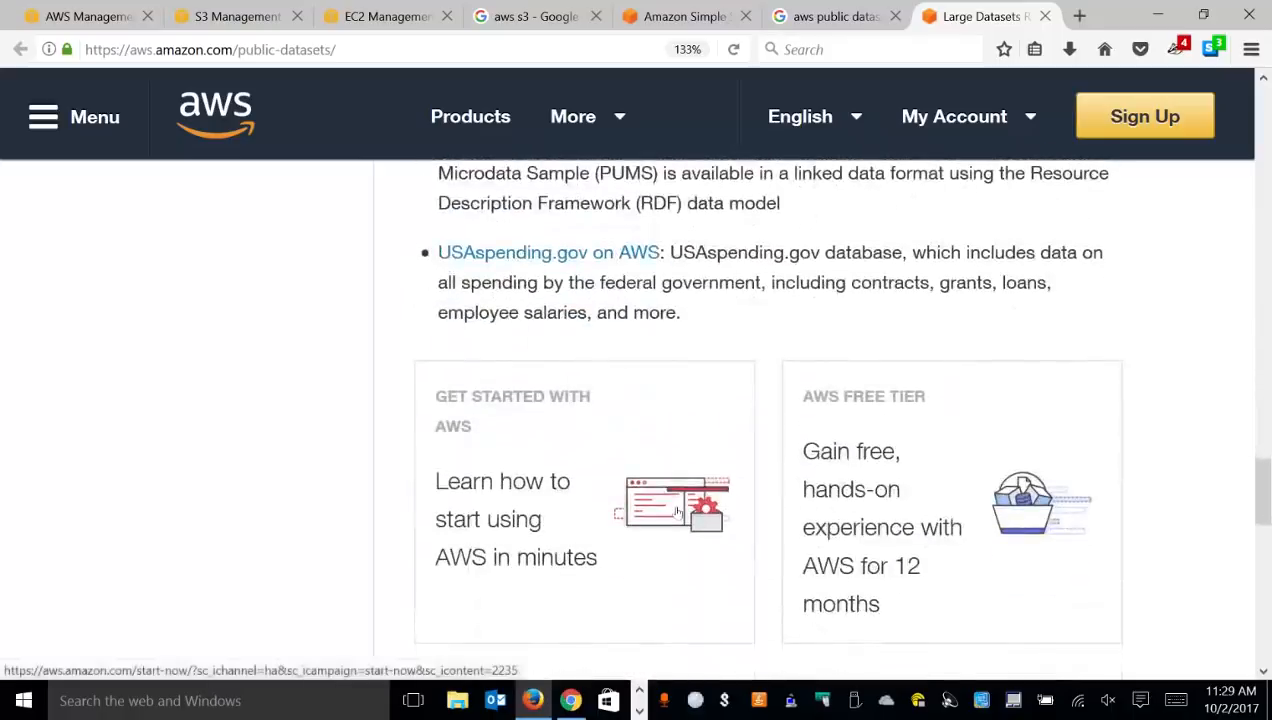
scroll(675, 490, up, 5)
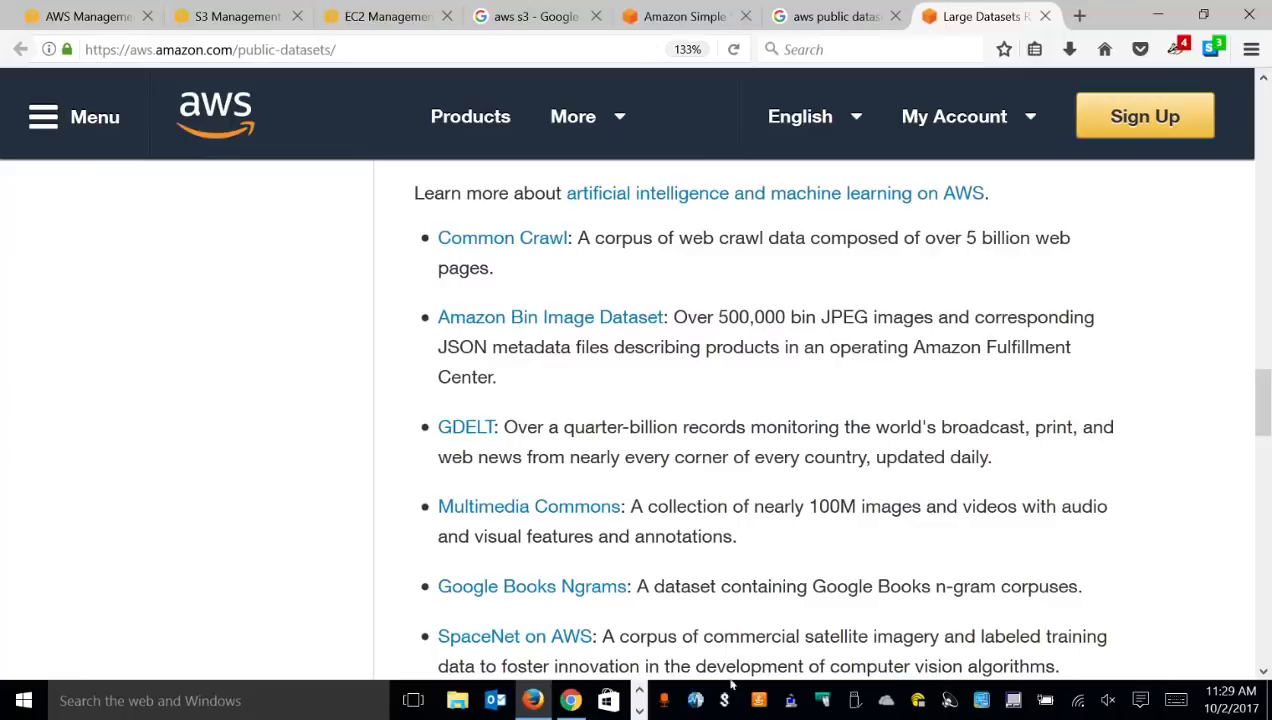
click(231, 6)
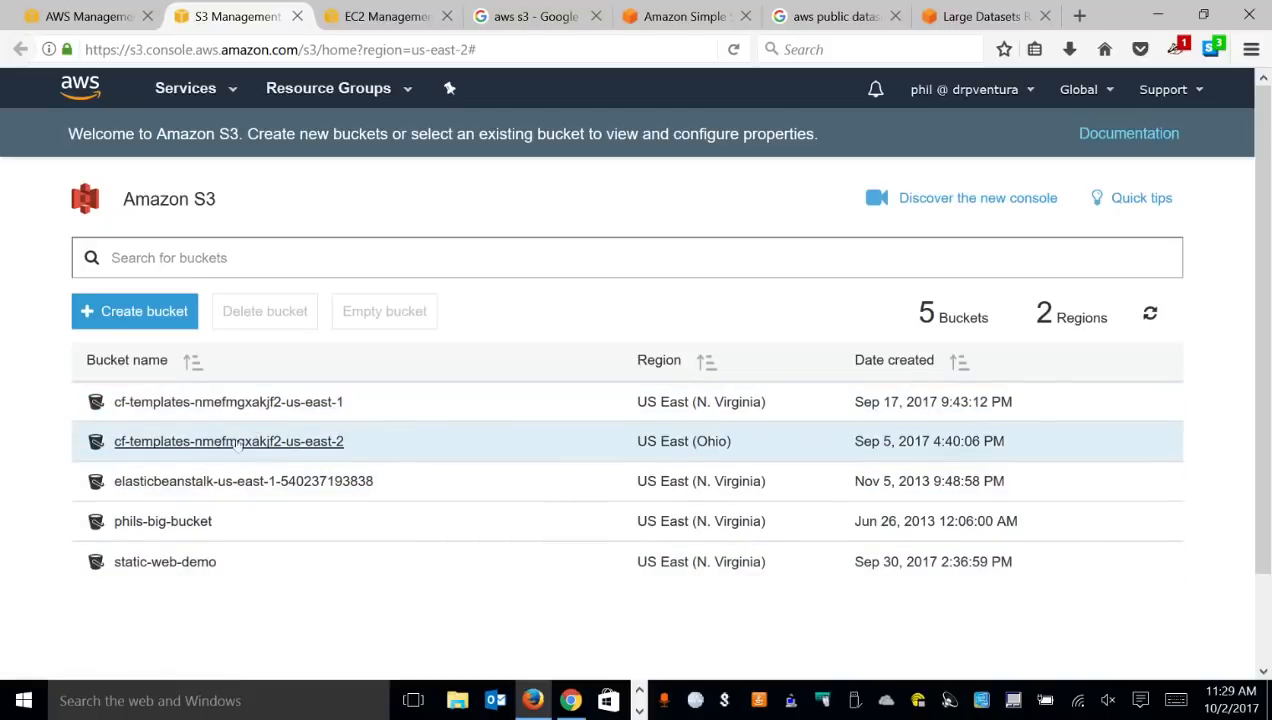
click(238, 402)
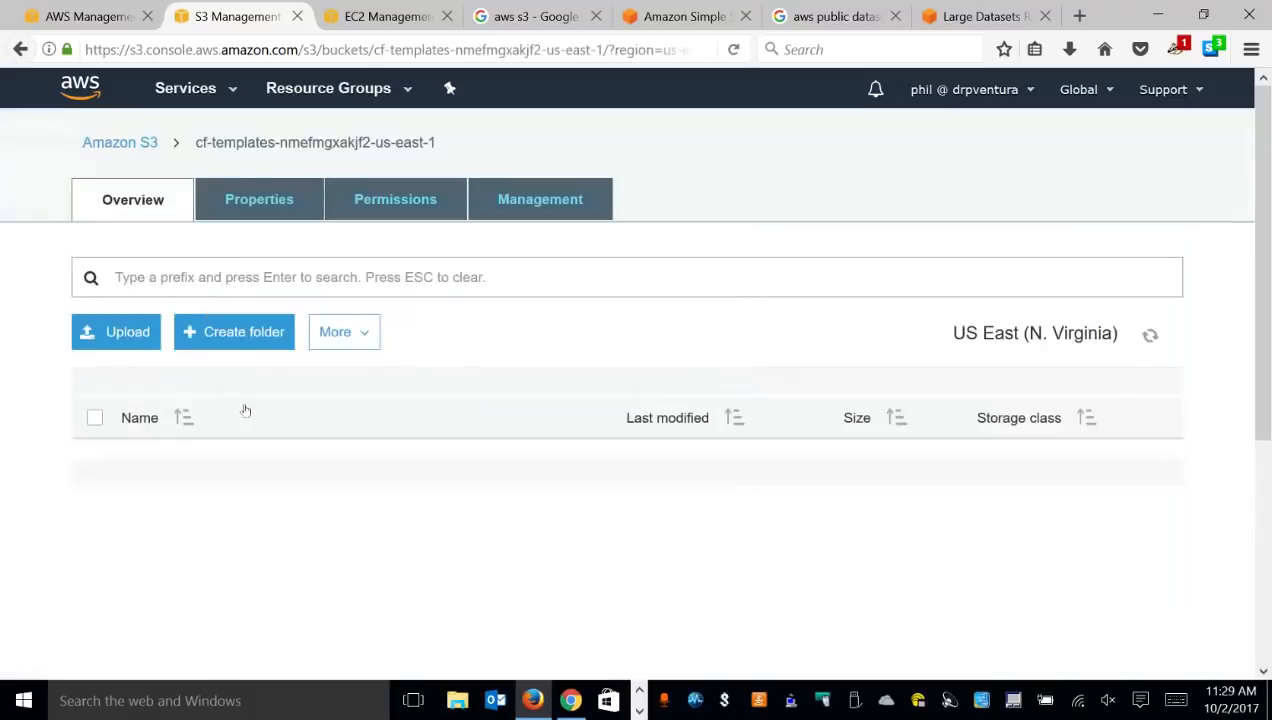
scroll(380, 450, down, 3)
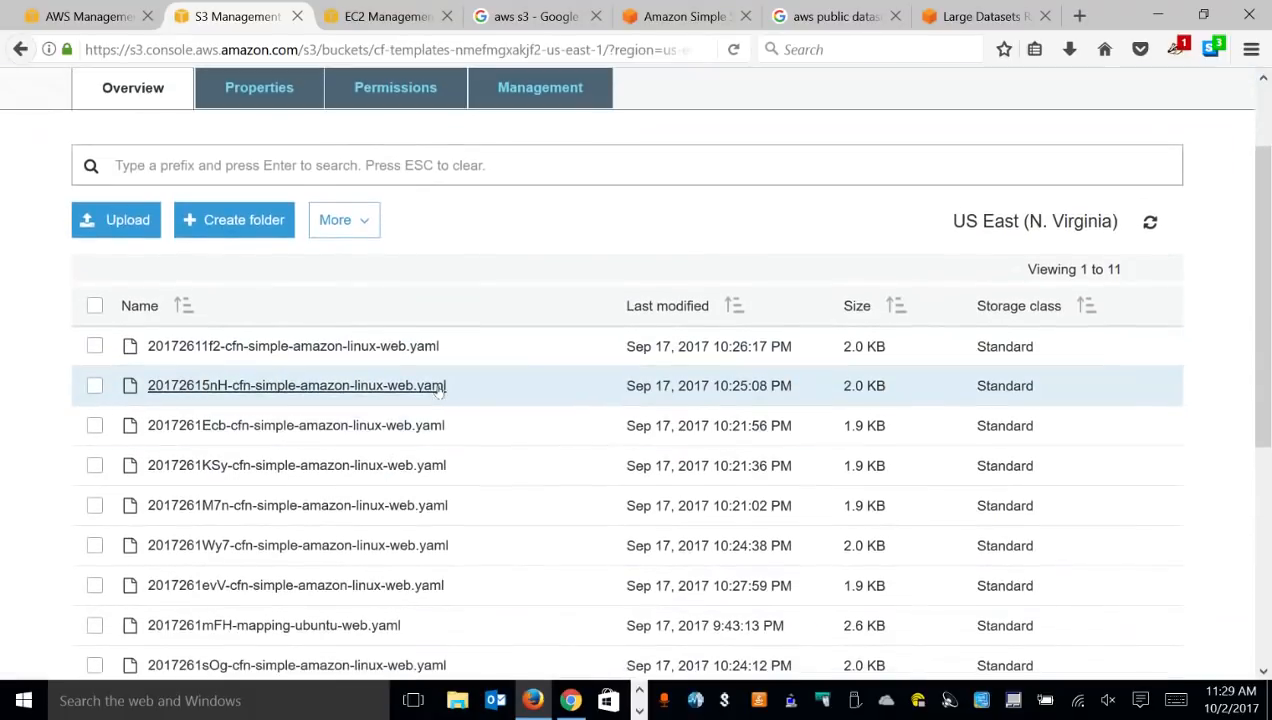
scroll(435, 402, down, 2)
scroll(406, 420, up, 5)
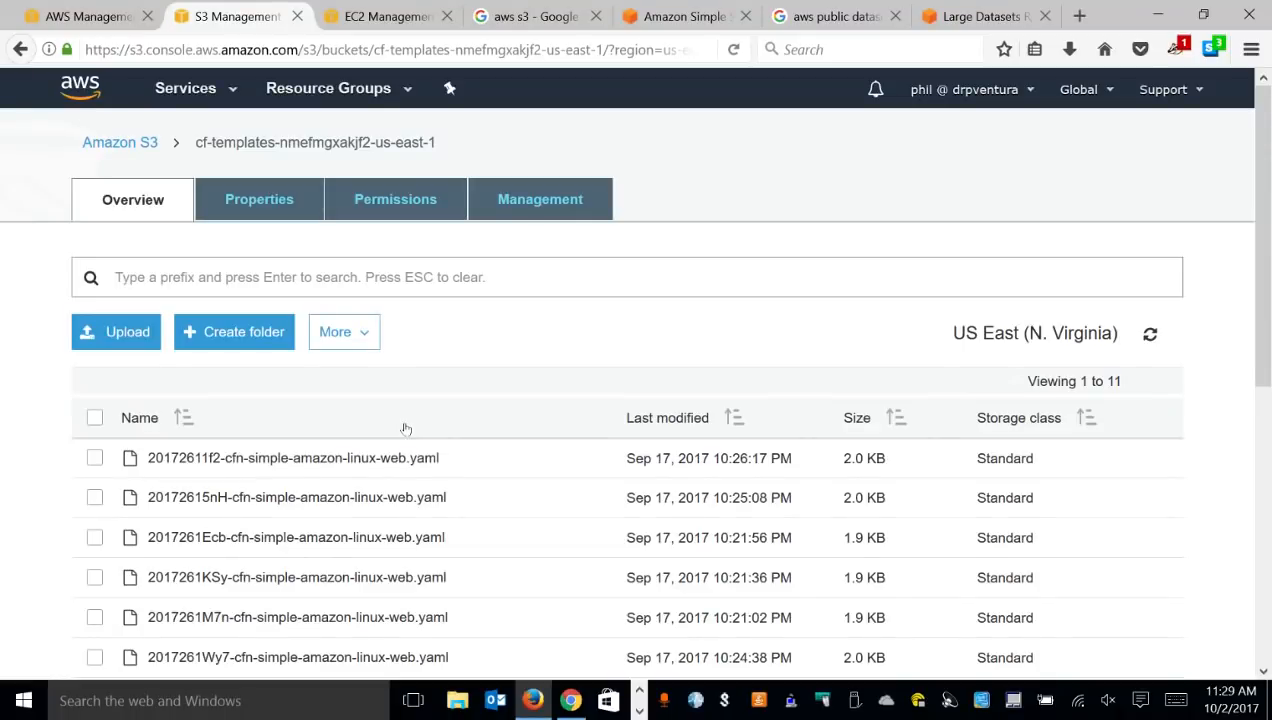
click(120, 142)
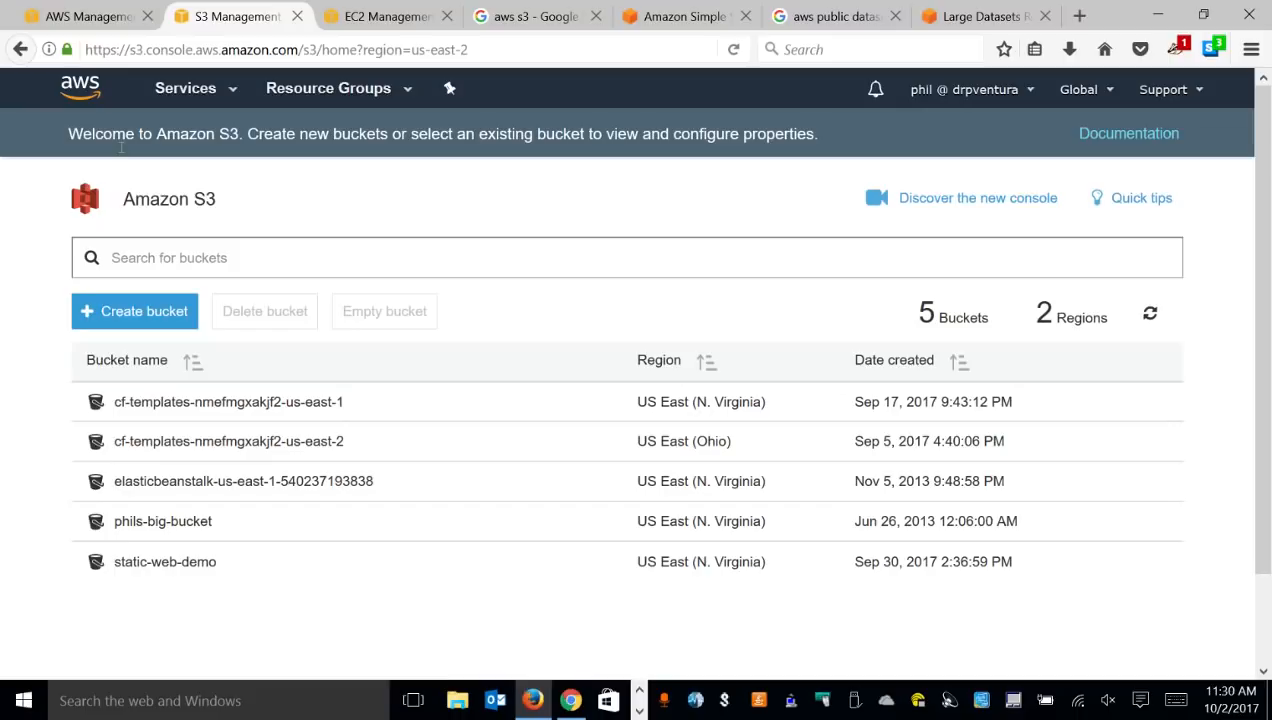
- Open CloudFormation from the console services page in a new tab
click(80, 16)
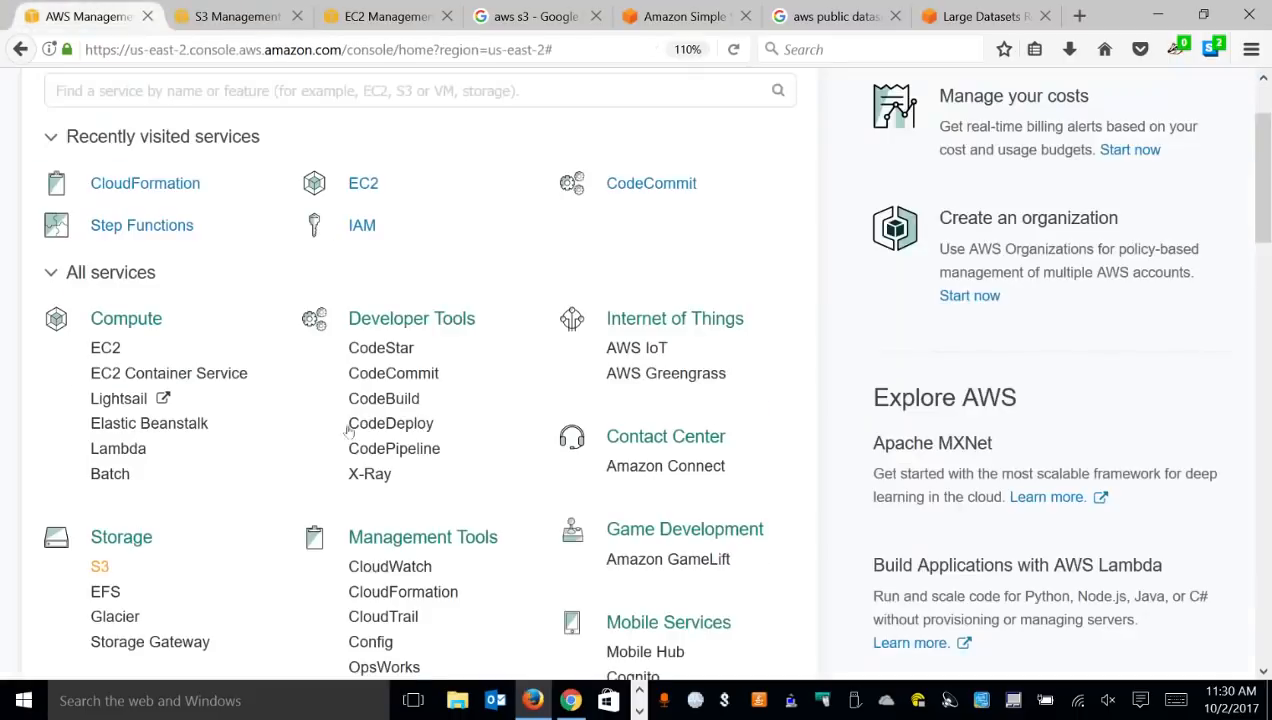
right_click(405, 592)
click(463, 405)
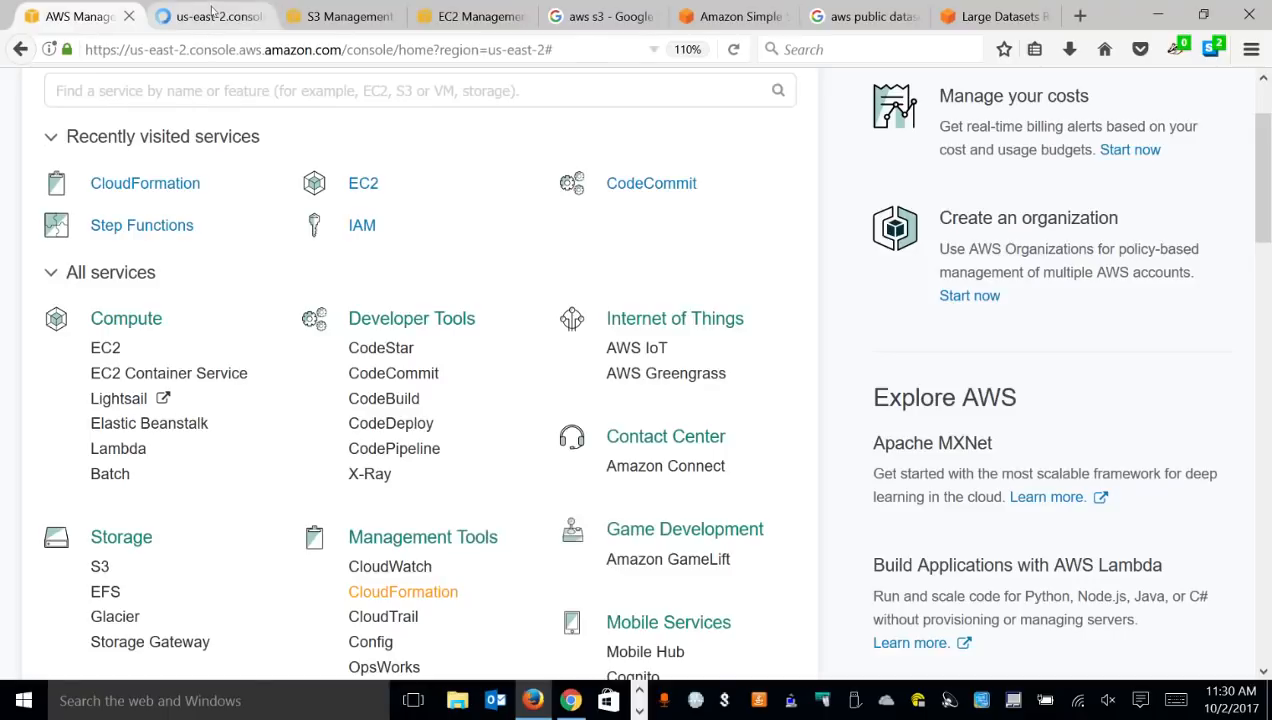
click(212, 12)
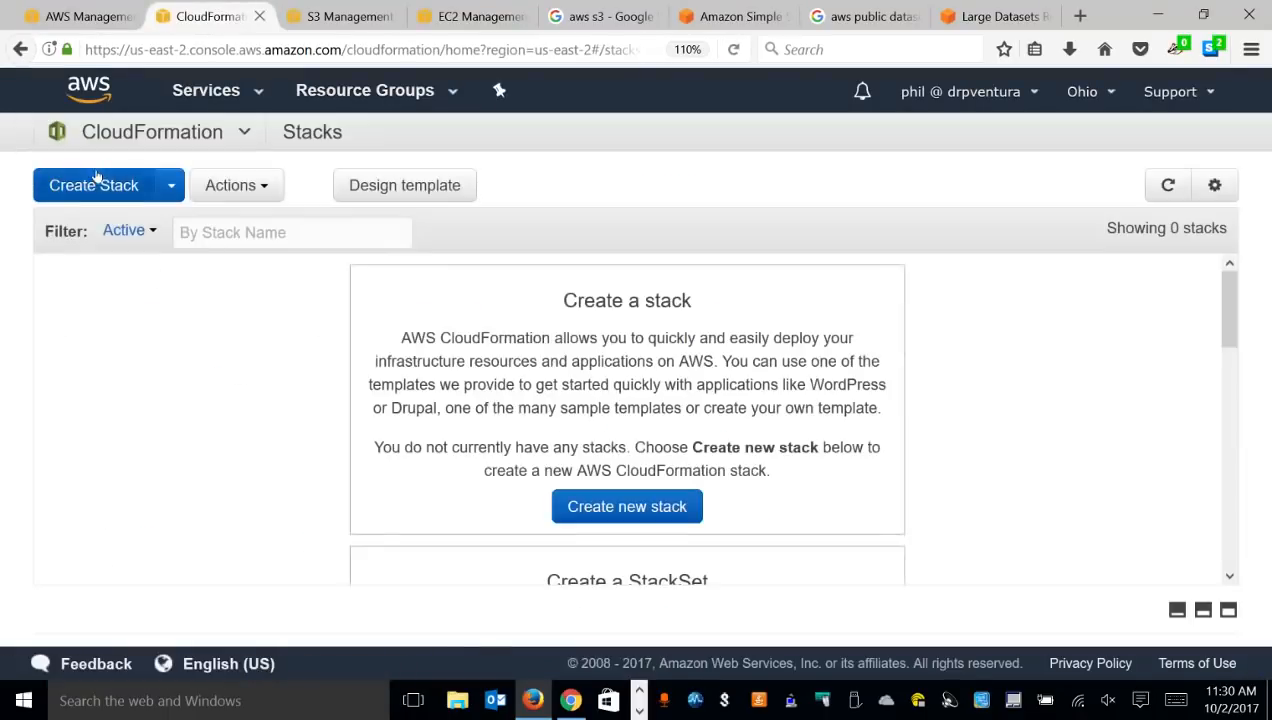
- Start a new stack and choose Specify an Amazon S3 template URL
click(95, 183)
scroll(601, 467, down, 5)
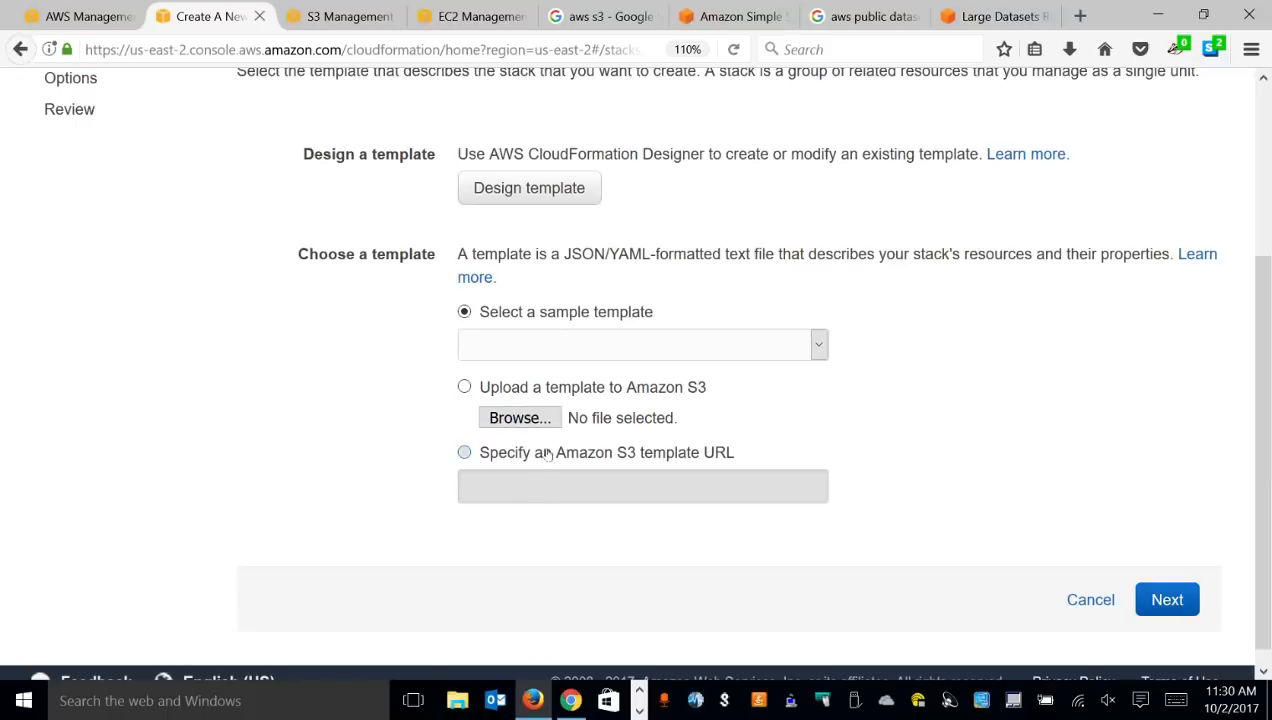
click(541, 452)
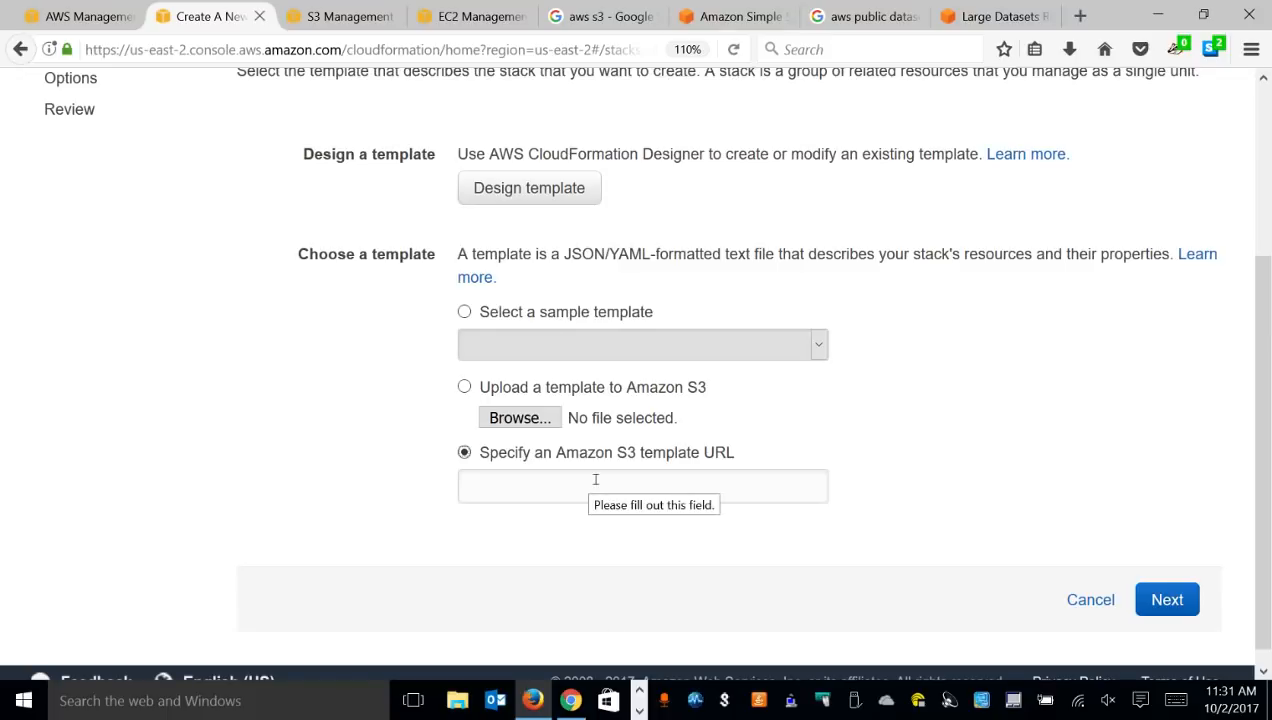
- Switch from the CloudFormation template page to the S3 bucket list tab
key(ctrl+Tab)
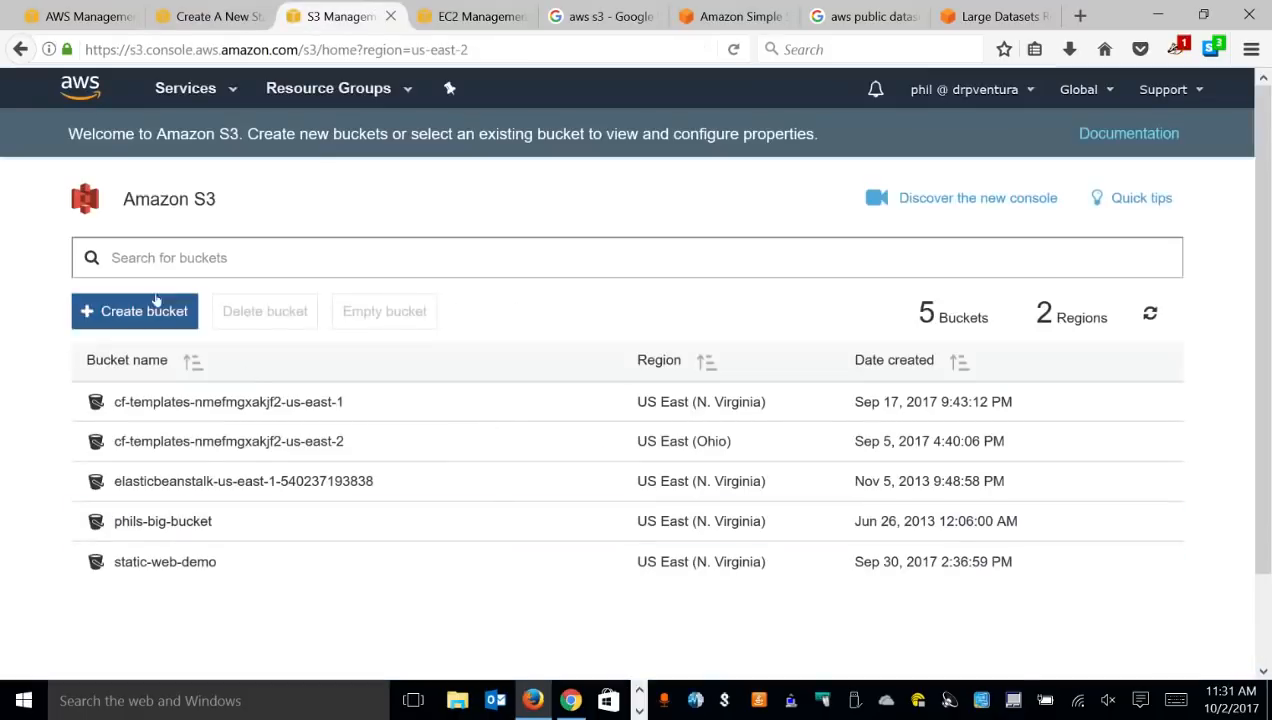
- Open the Create bucket wizard at Name and region, after cancelling a first attempt
click(147, 312)
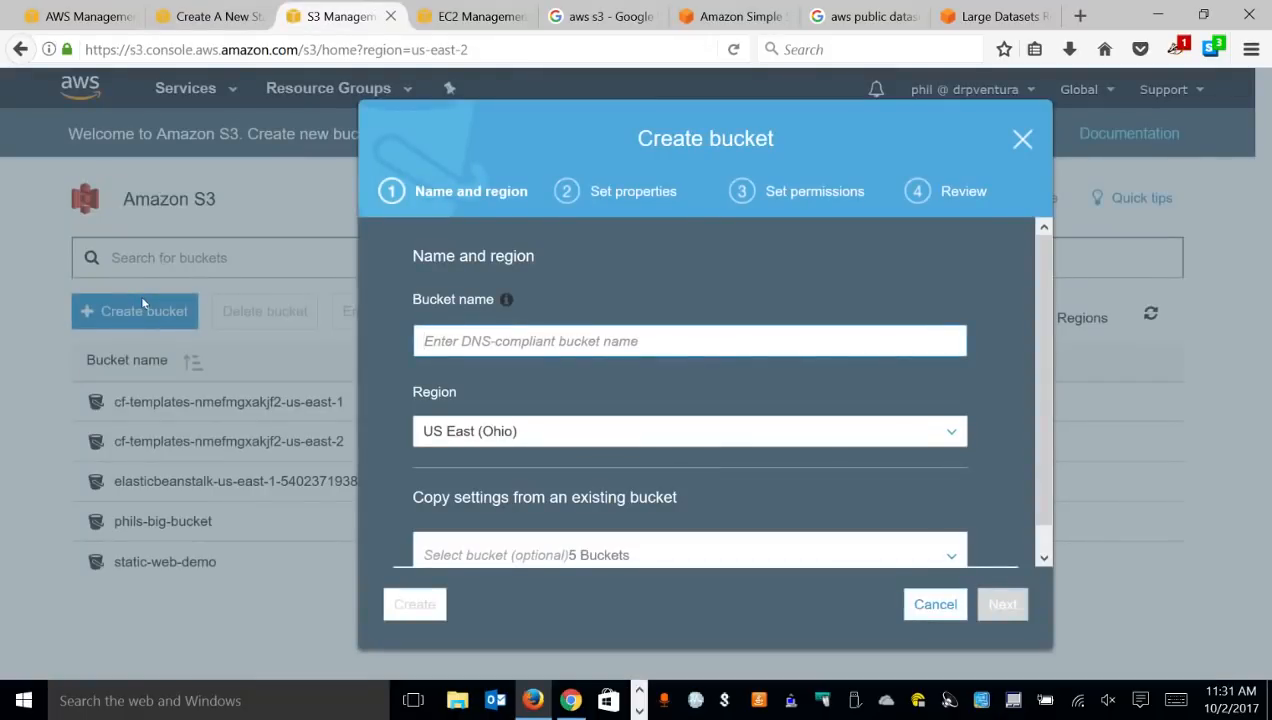
click(935, 606)
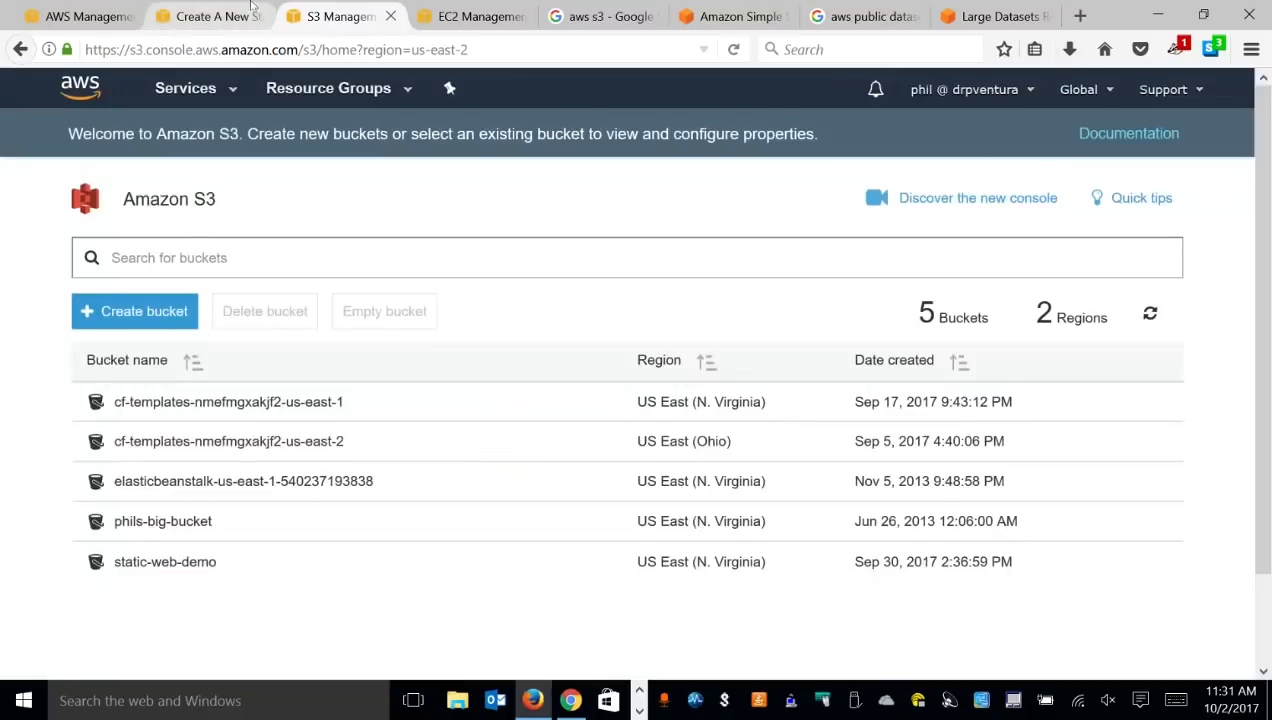
click(1080, 94)
click(1080, 94)
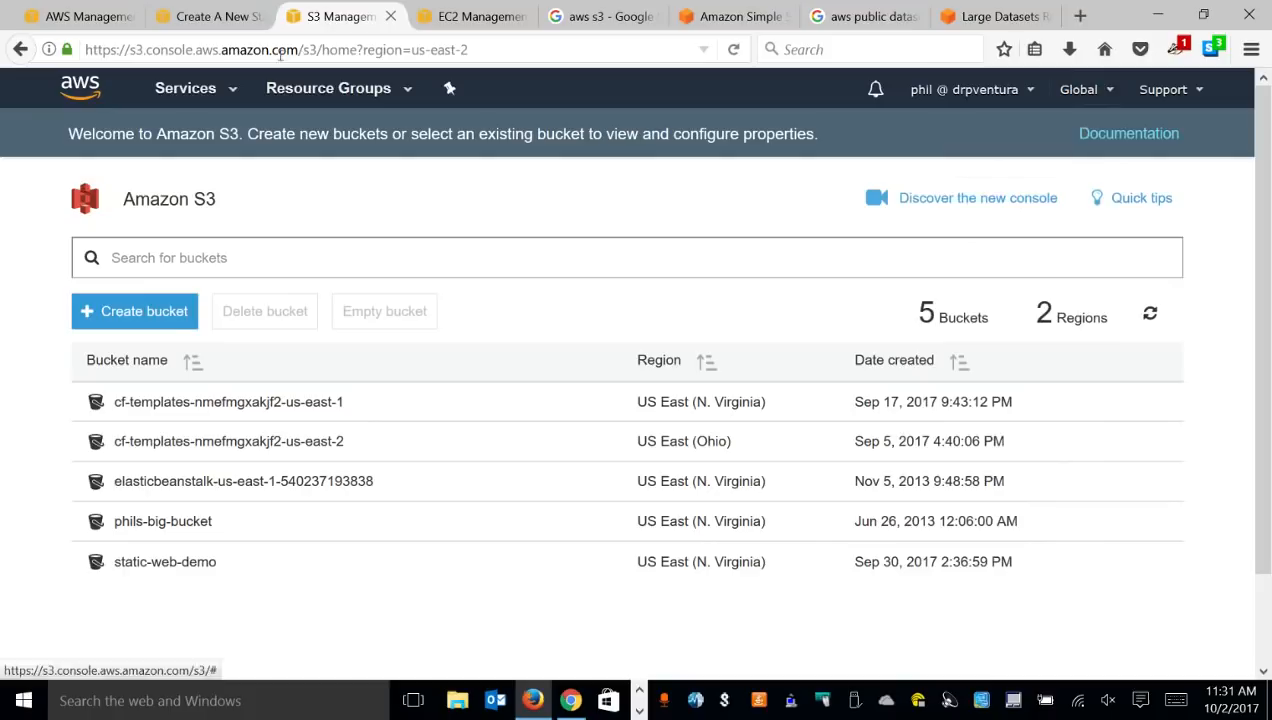
click(105, 312)
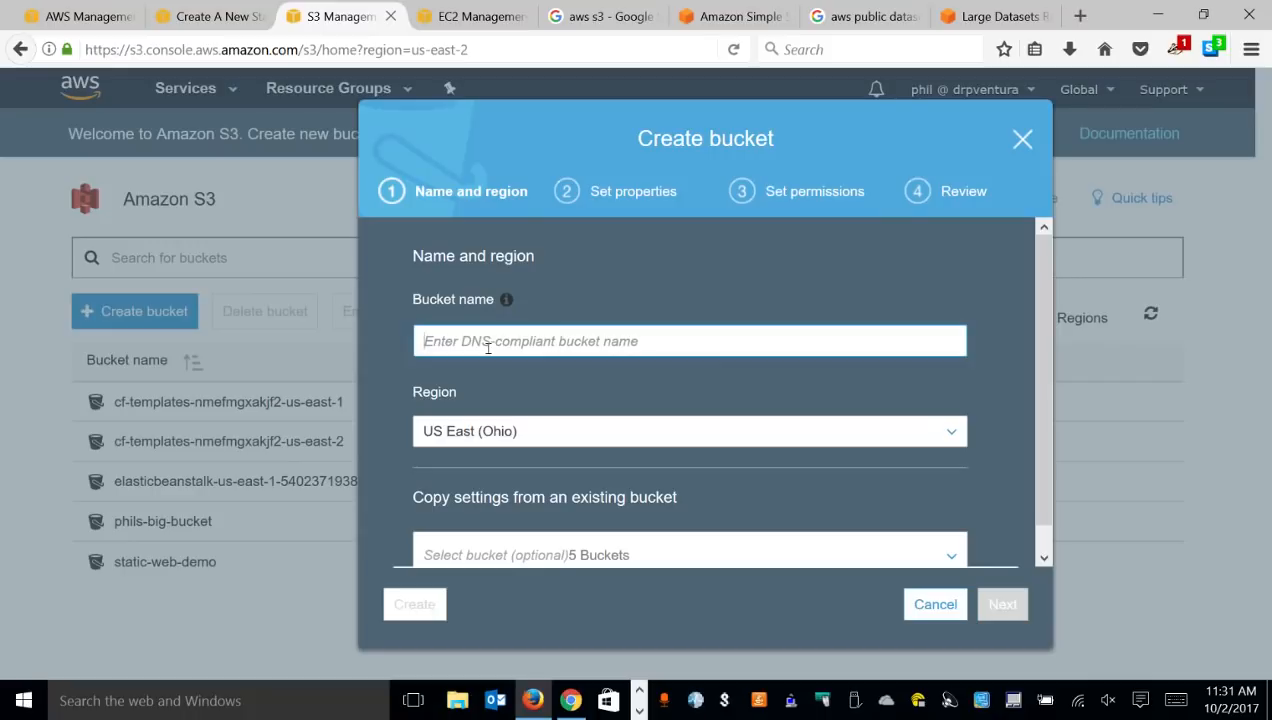
text(bucket)
key(BackSpace)
key(BackSpace)
key(BackSpace)
key(BackSpace)
key(BackSpace)
key(BackSpace)
text(bucket)
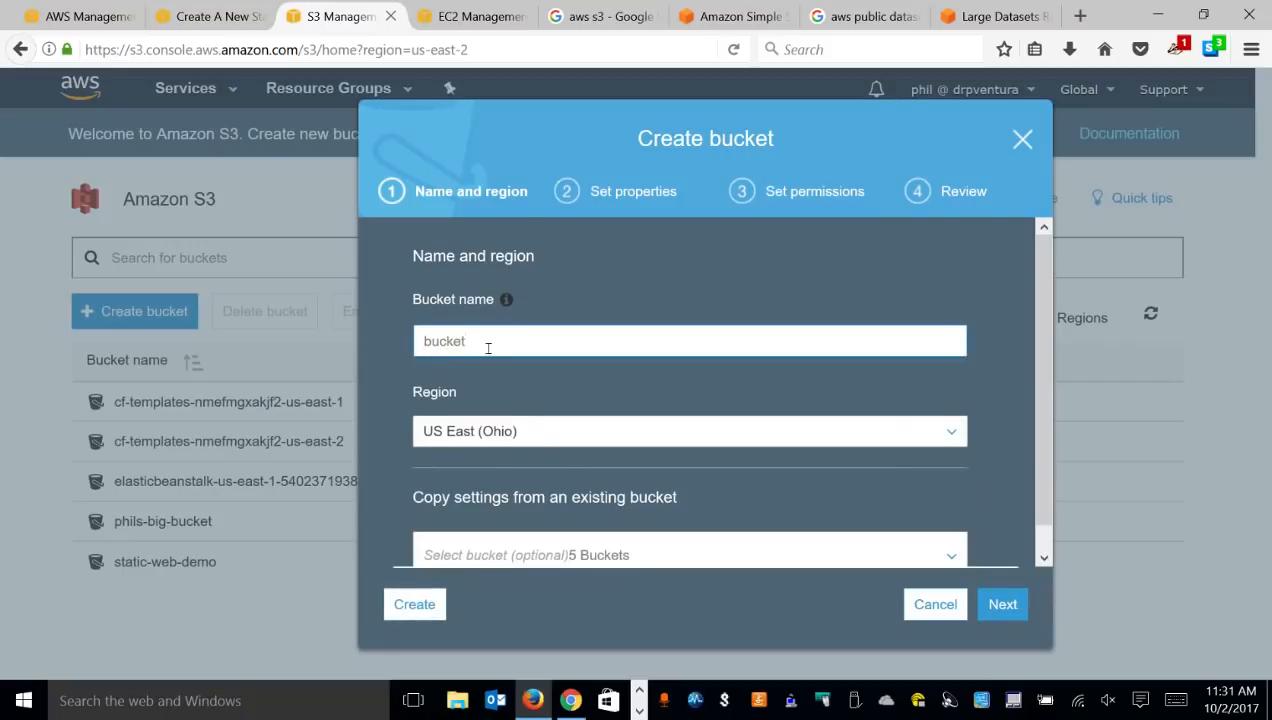
scroll(654, 365, down, 1)
scroll(654, 365, up, 1)
click(520, 432)
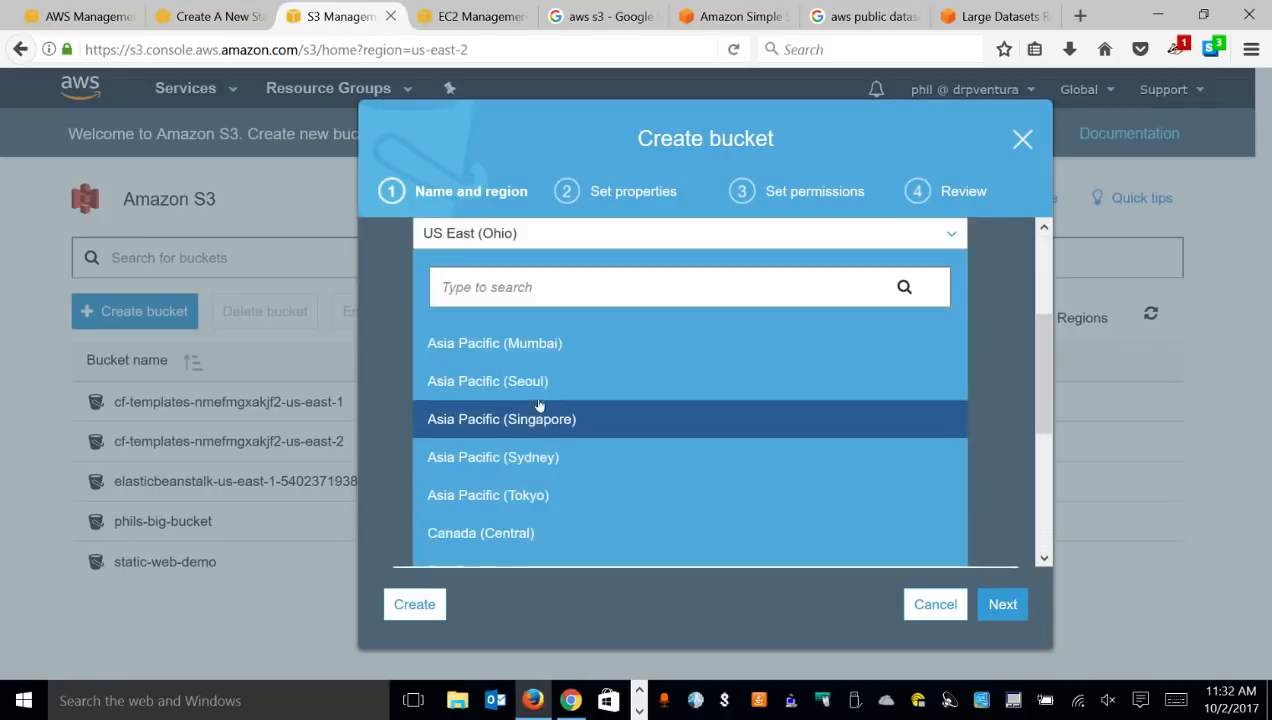
click(983, 247)
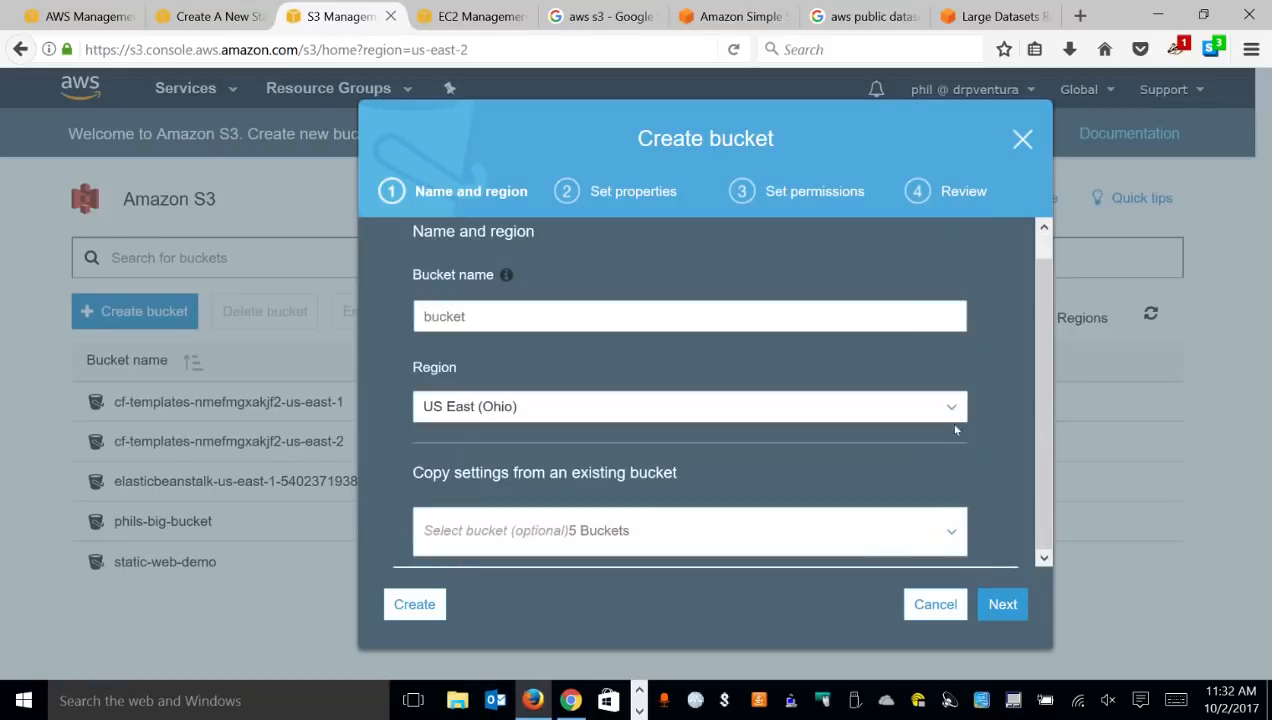
click(545, 327)
key(BackSpace)
key(BackSpace)
key(BackSpace)
key(BackSpace)
key(BackSpace)
key(BackSpace)
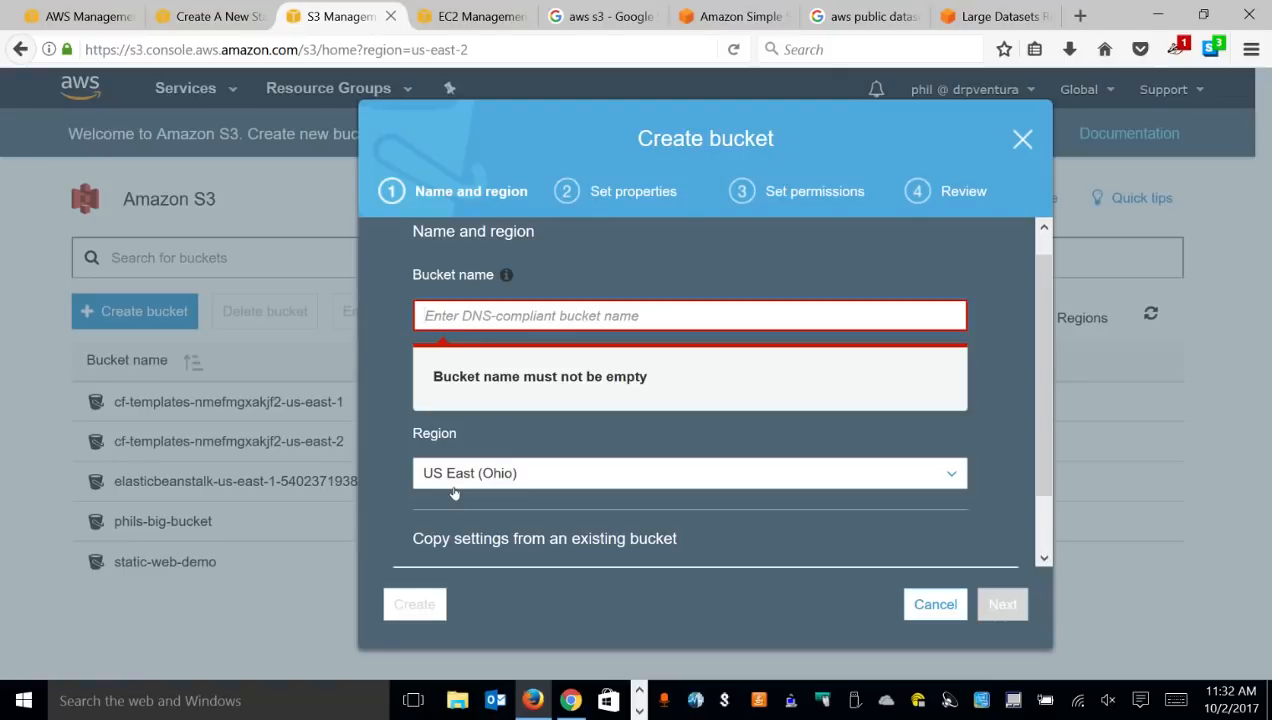
click(556, 476)
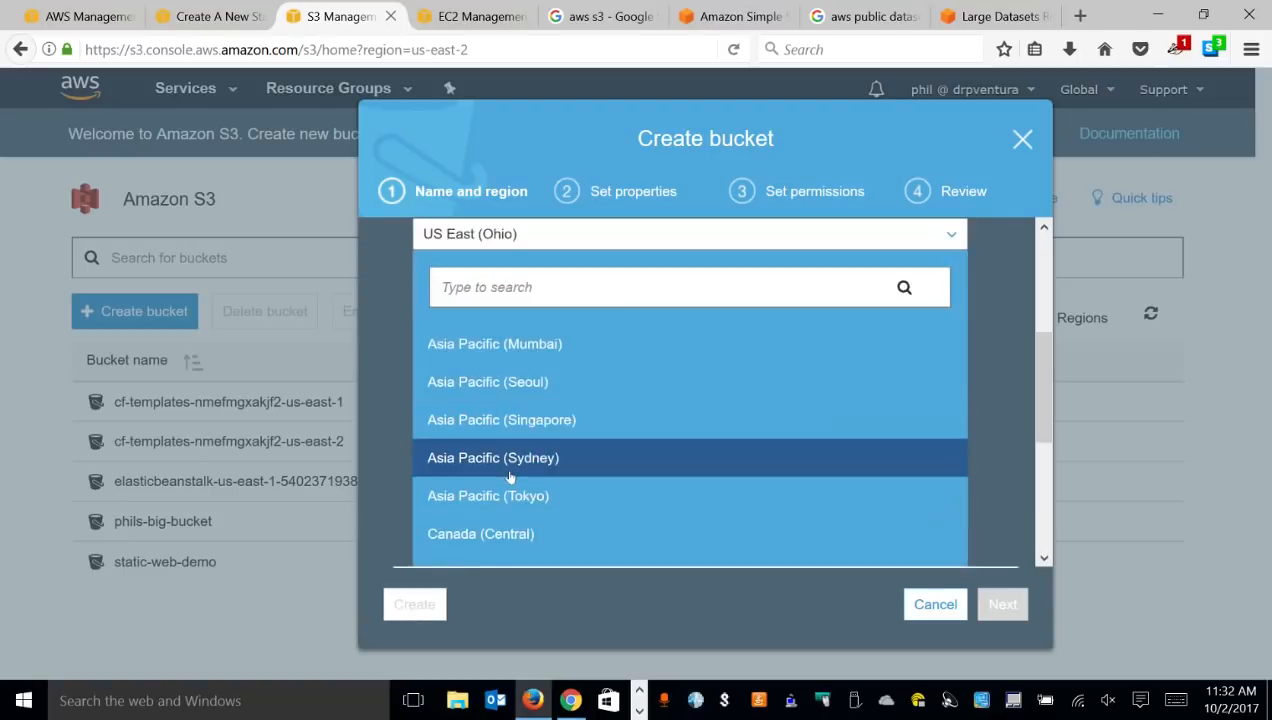
scroll(510, 482, down, 6)
scroll(506, 478, up, 4)
scroll(500, 474, down, 4)
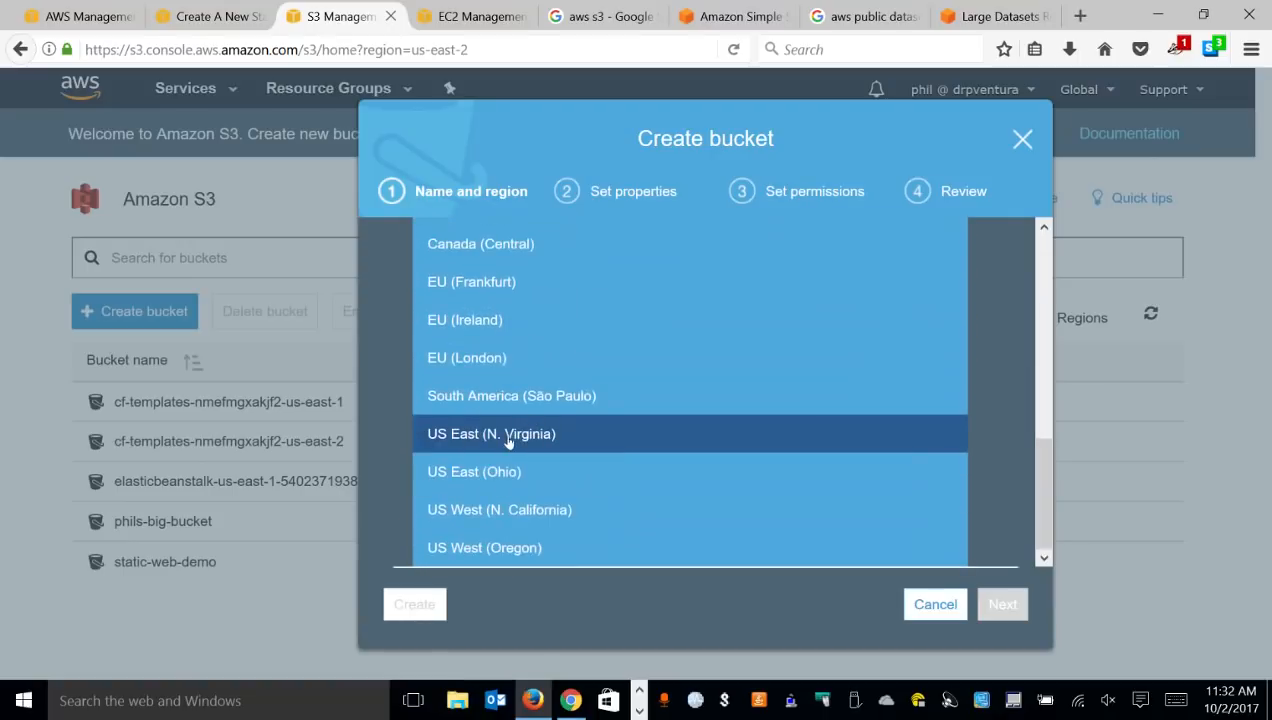
click(508, 438)
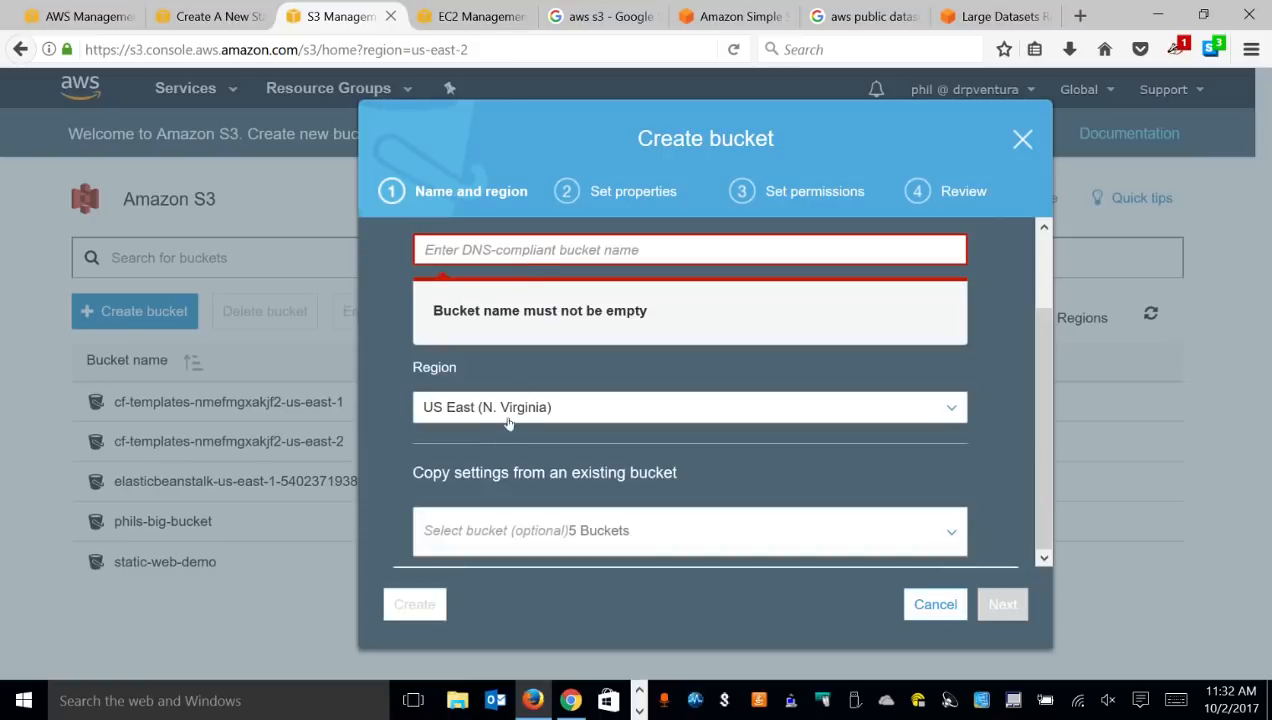
click(540, 416)
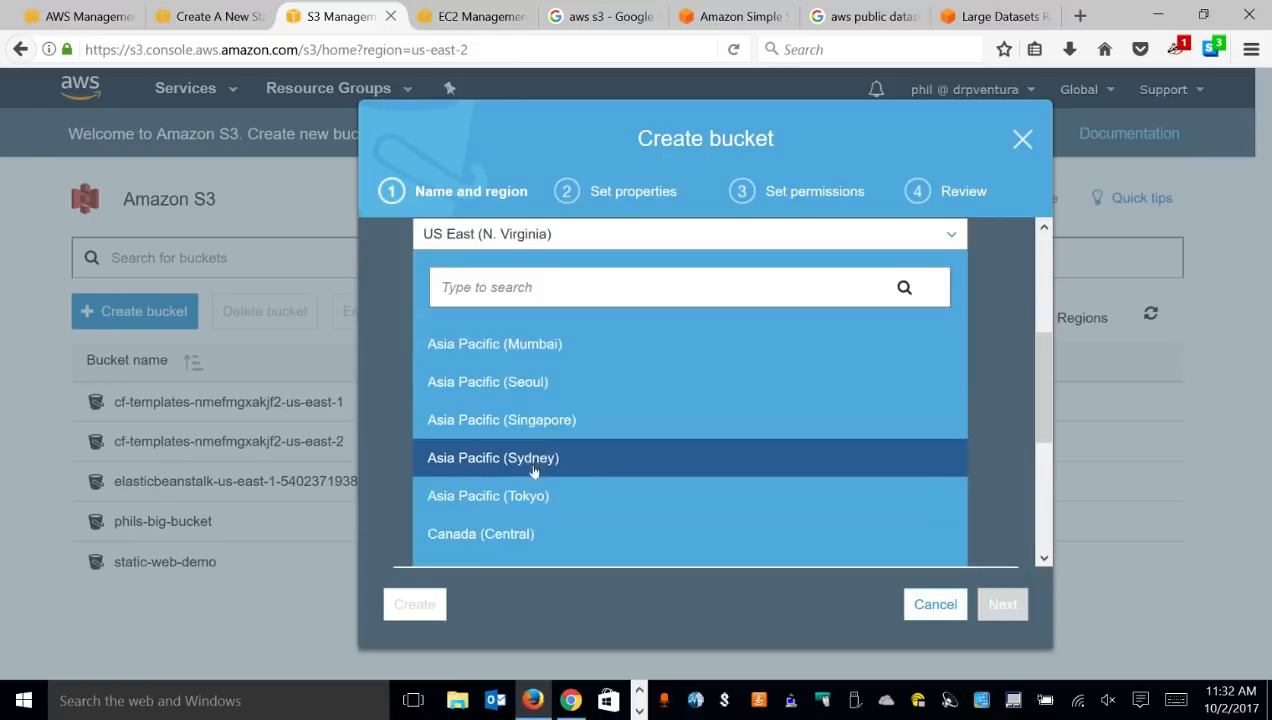
scroll(538, 420, up, 3)
scroll(540, 432, down, 1)
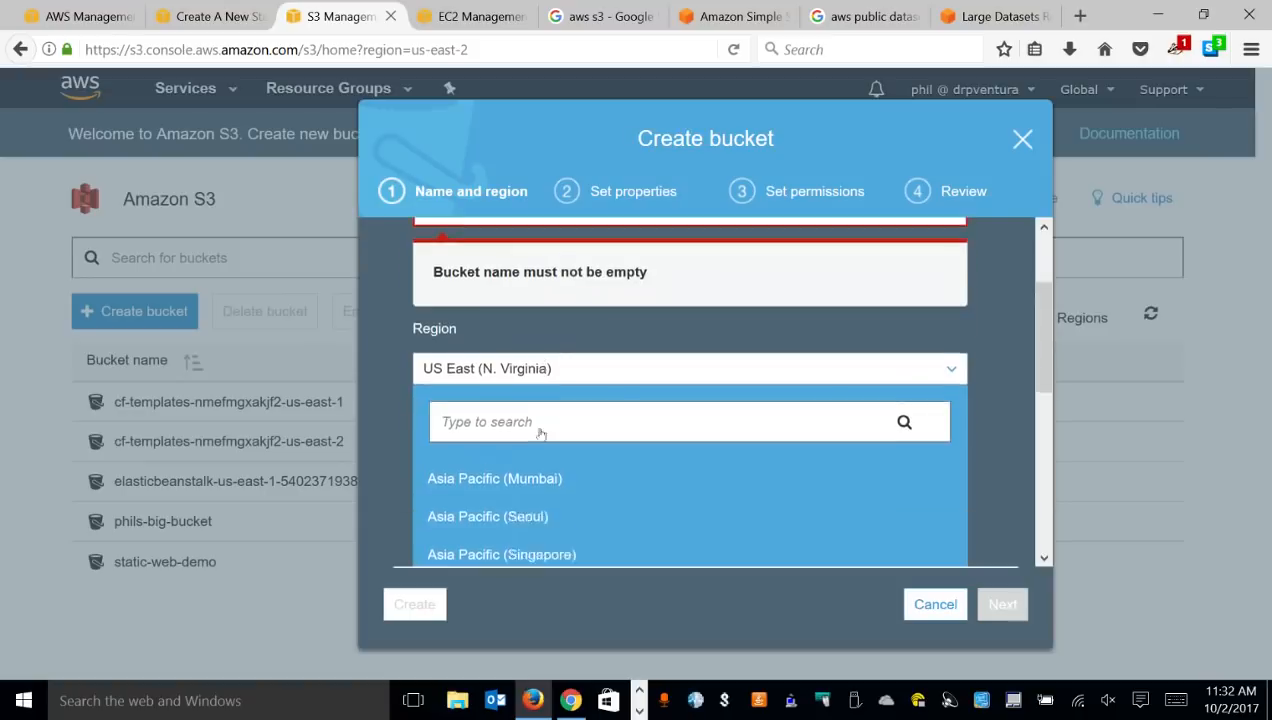
scroll(540, 432, down, 5)
click(466, 471)
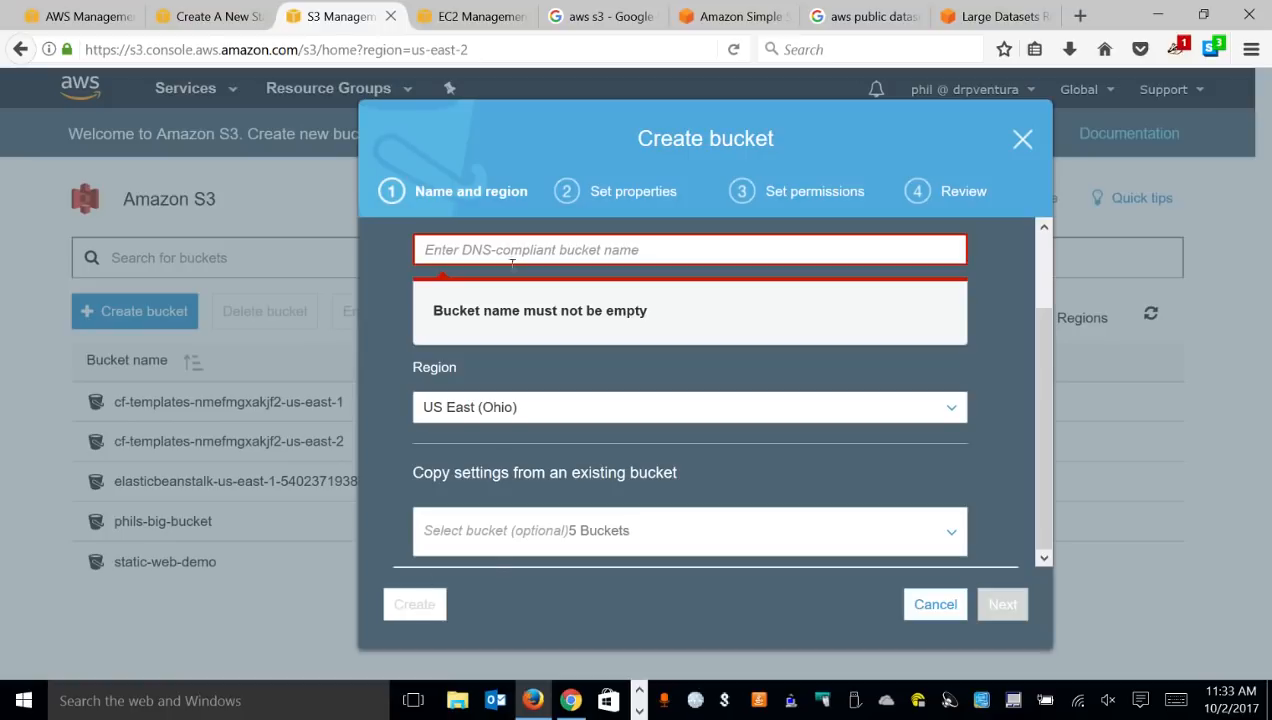
- Name the bucket cloud-class-demo in US East (Ohio) and advance to Set properties
text(drv)
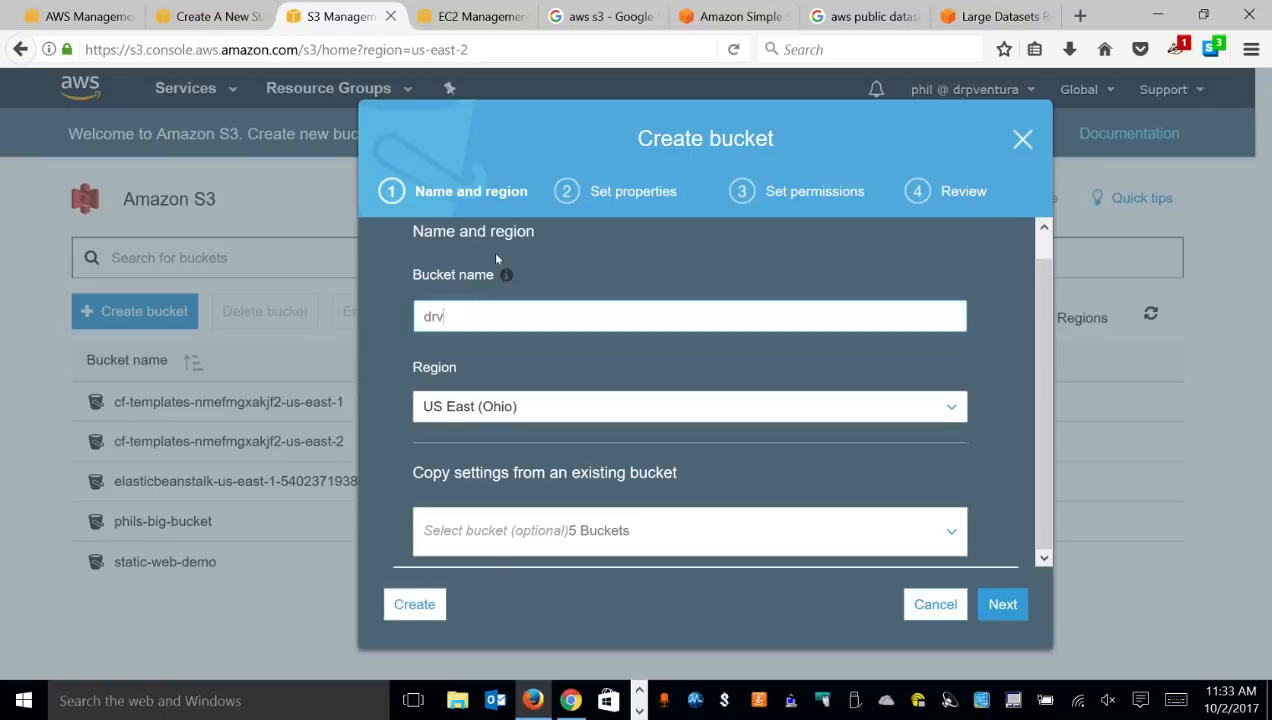
key(BackSpace)
key(BackSpace)
key(BackSpace)
text(clo)
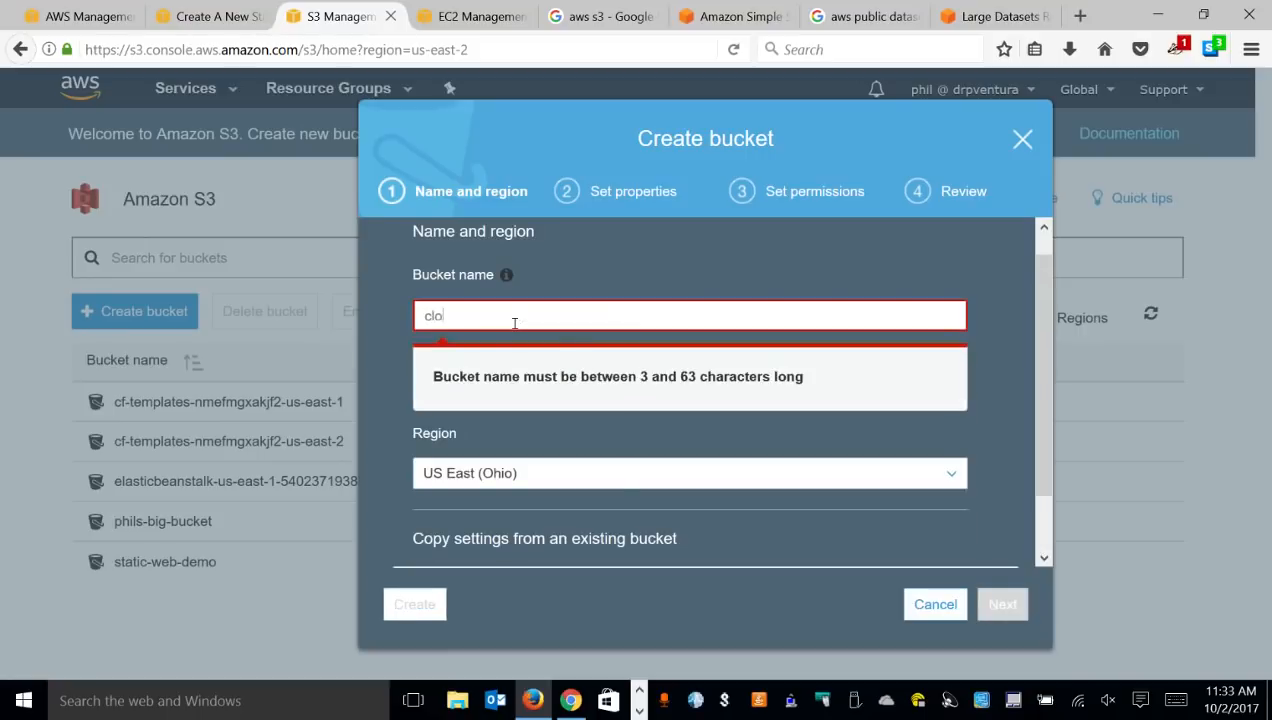
text(ud-)
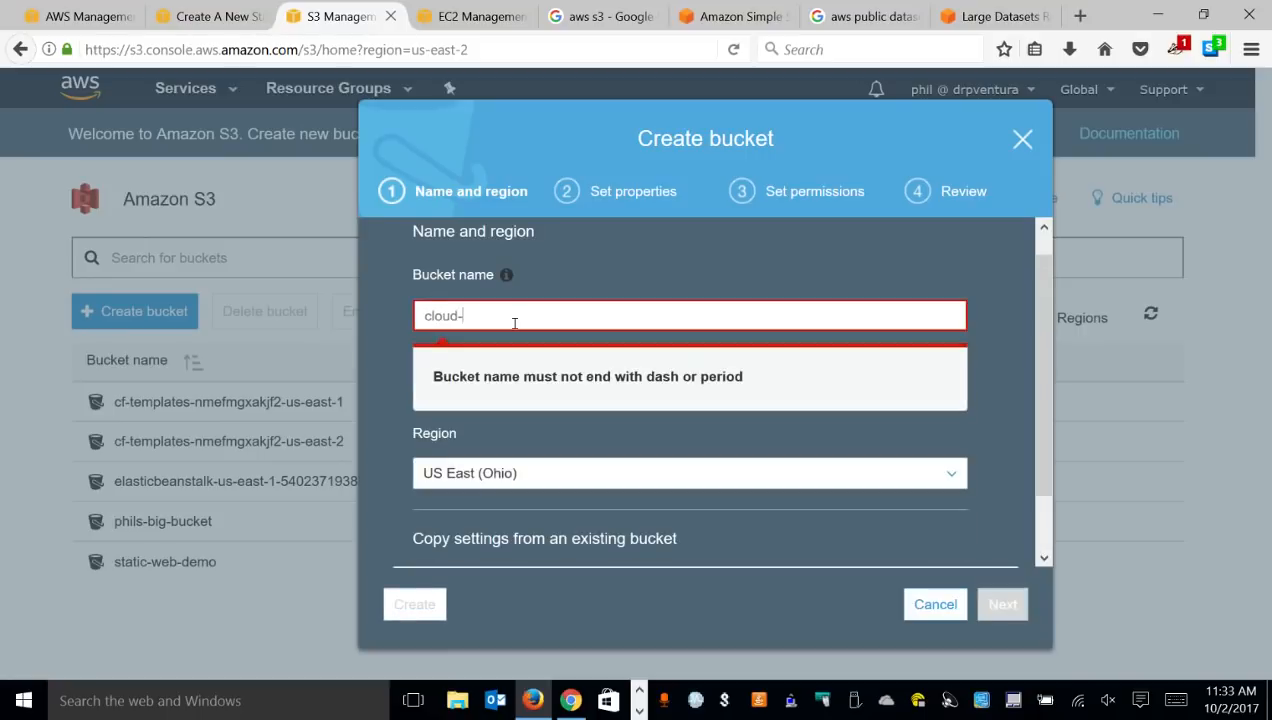
text(dlass-demo)
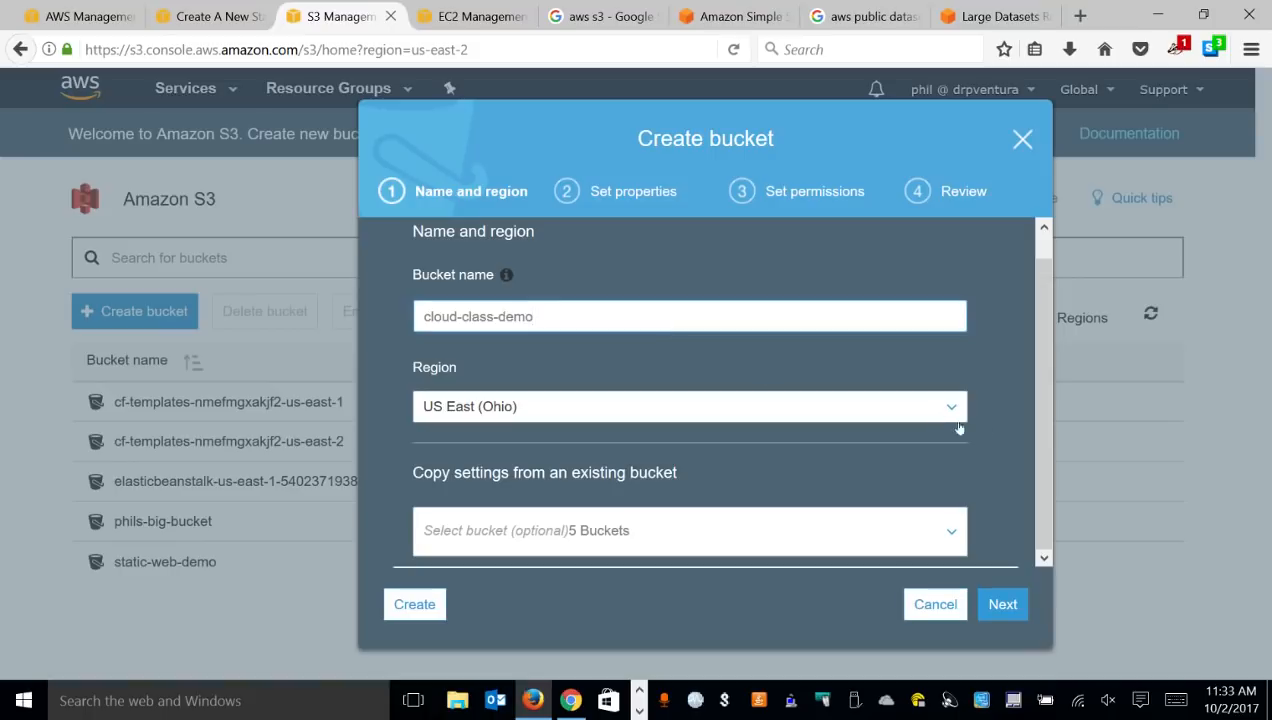
click(1019, 612)
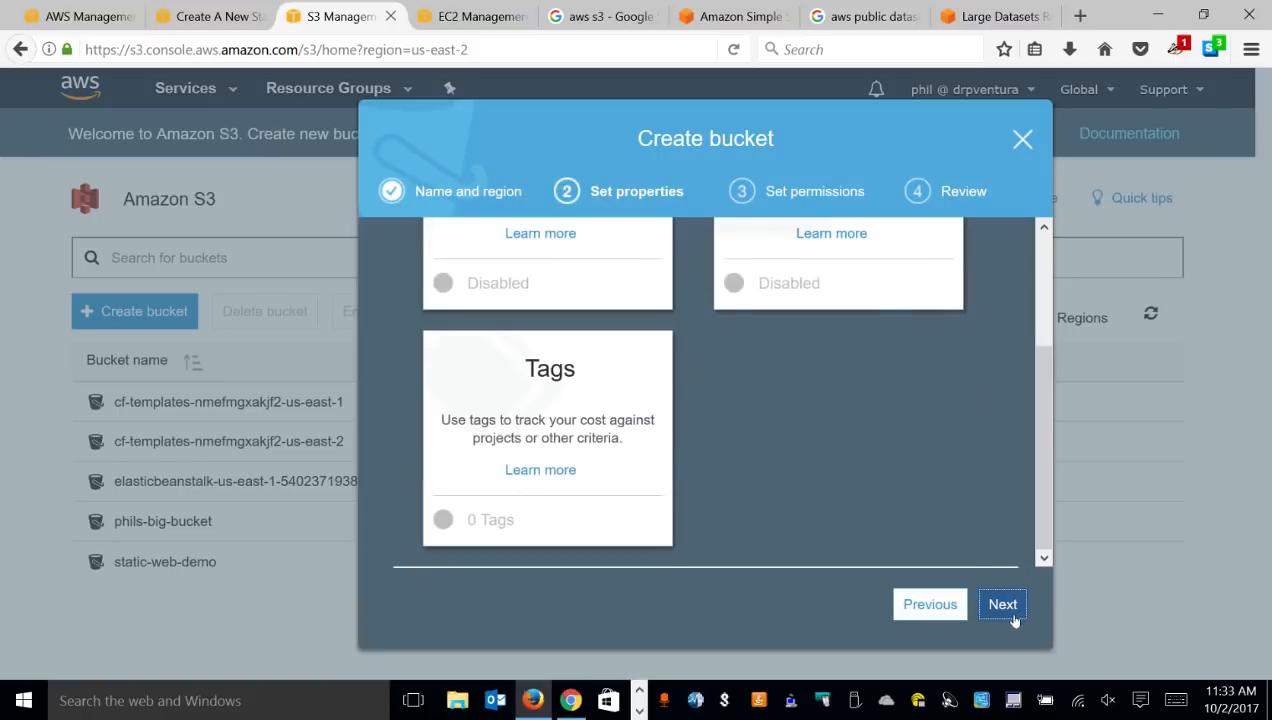
- Enable versioning for cloud-class-demo, save it, and advance to Set permissions
scroll(893, 336, up, 1)
scroll(893, 336, up, 2)
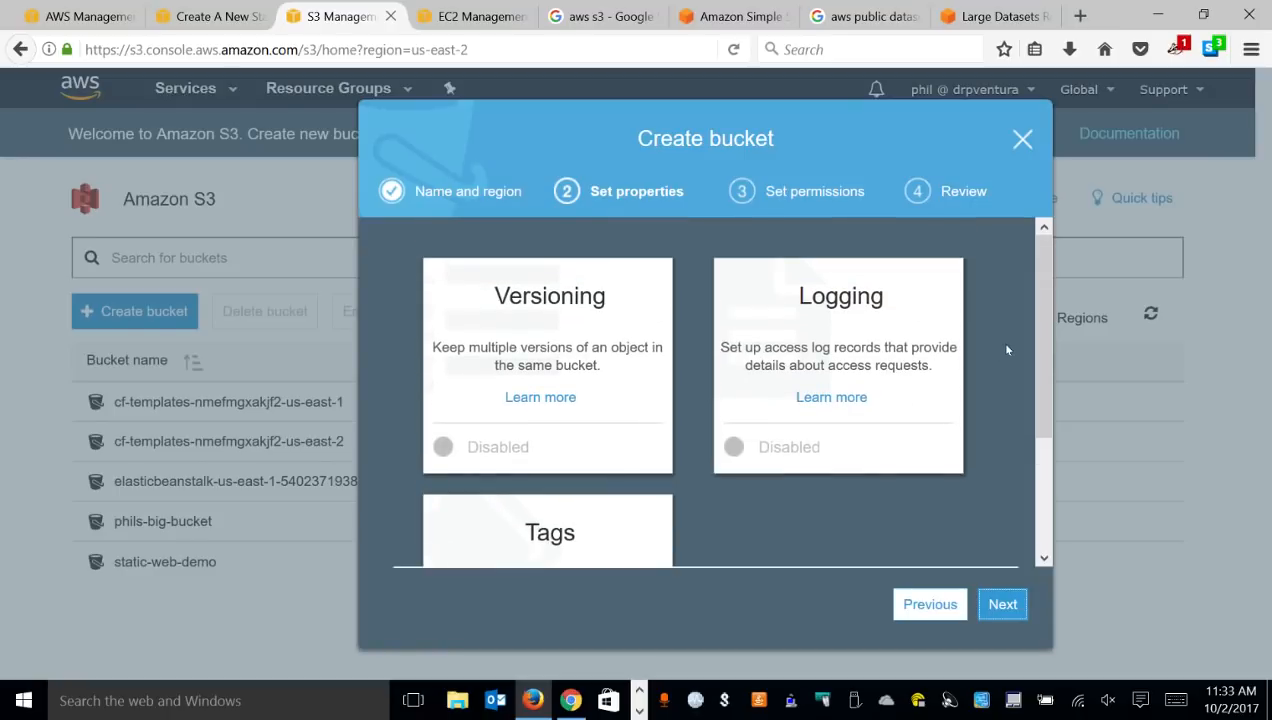
scroll(977, 387, down, 1)
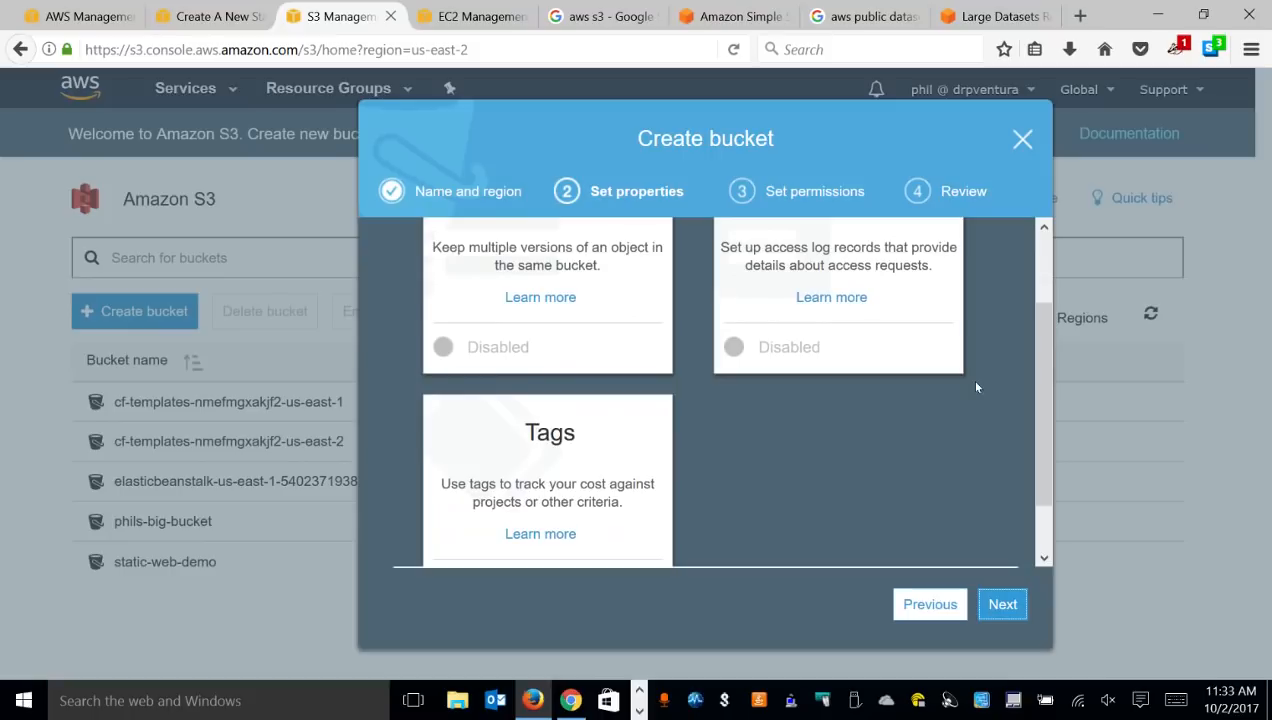
scroll(935, 350, up, 1)
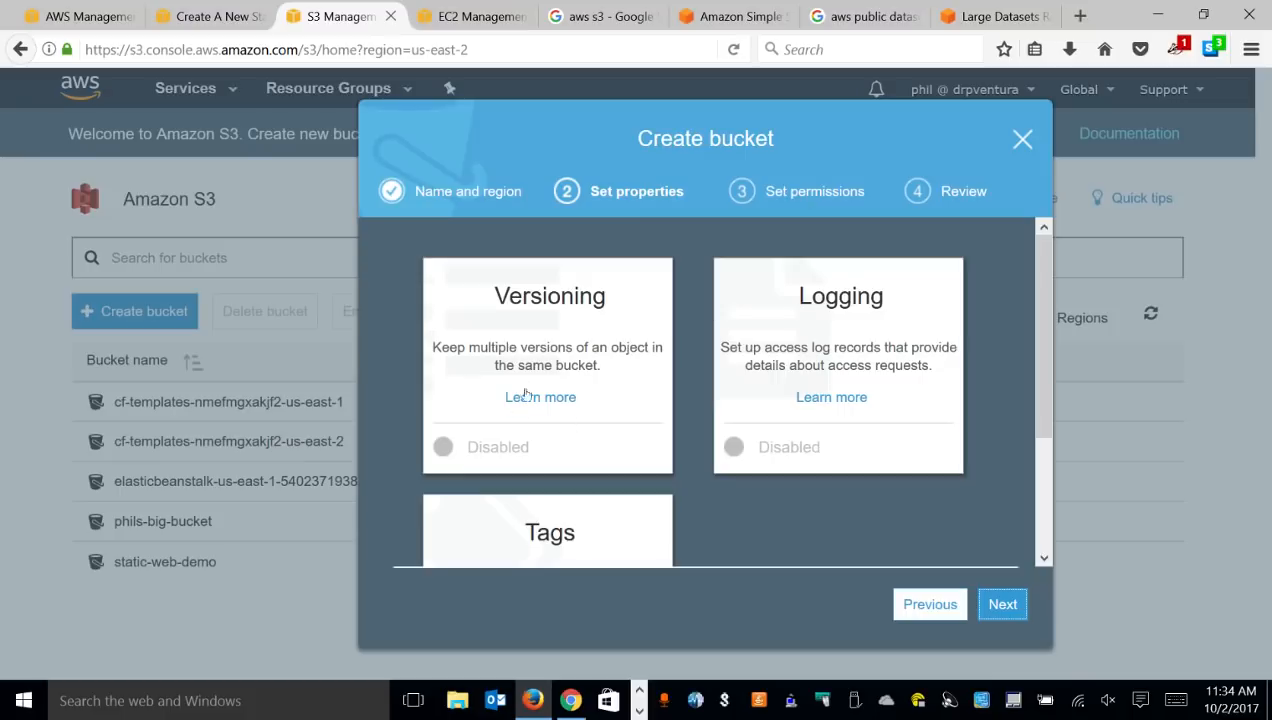
click(498, 448)
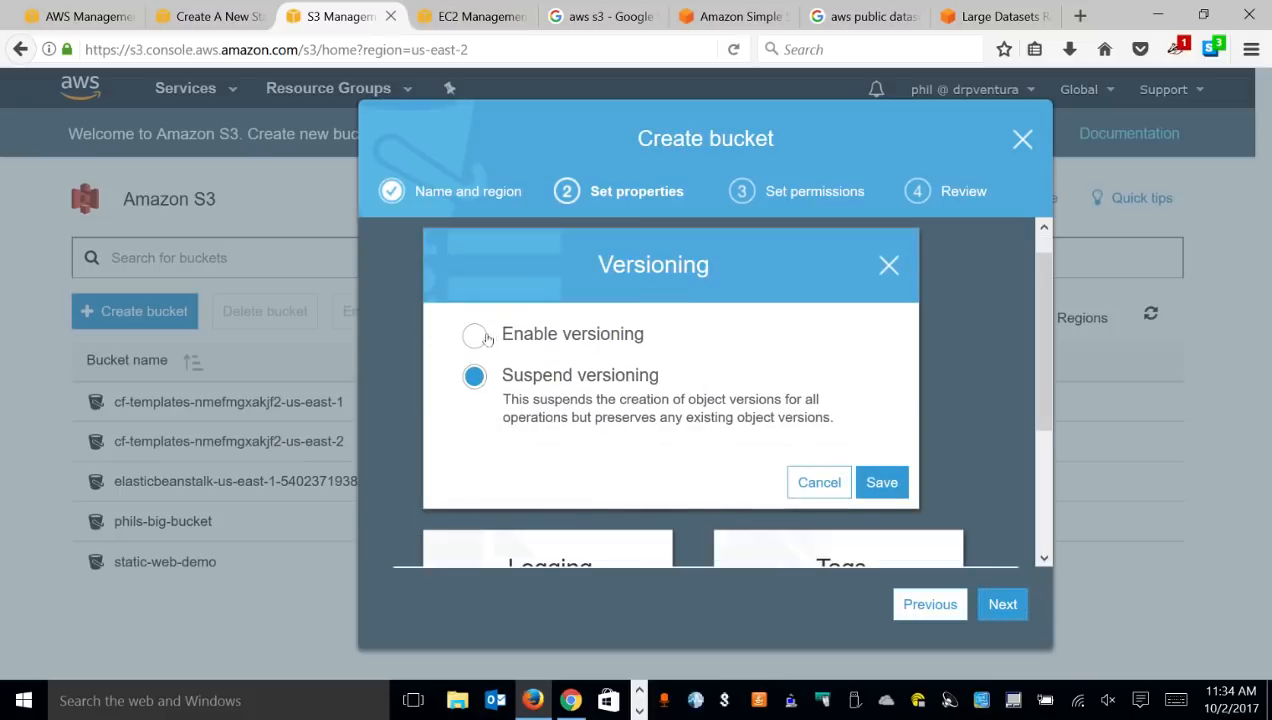
click(476, 337)
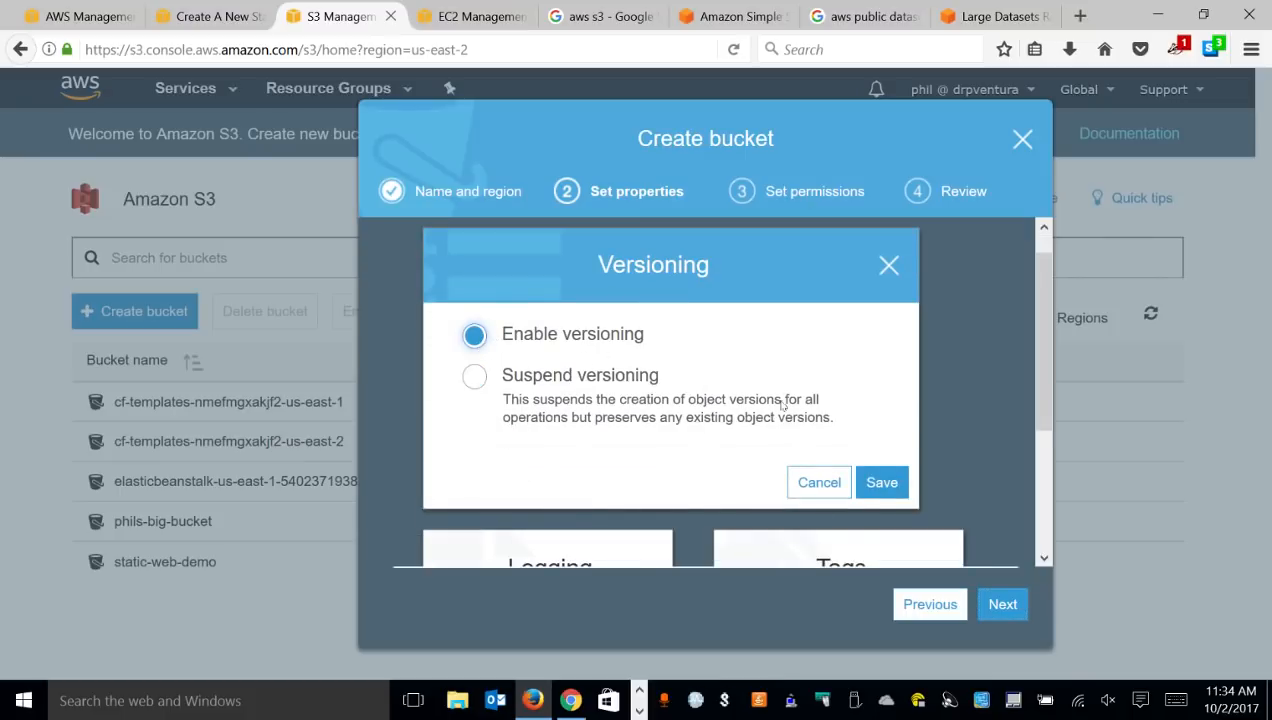
scroll(772, 403, down, 2)
click(882, 395)
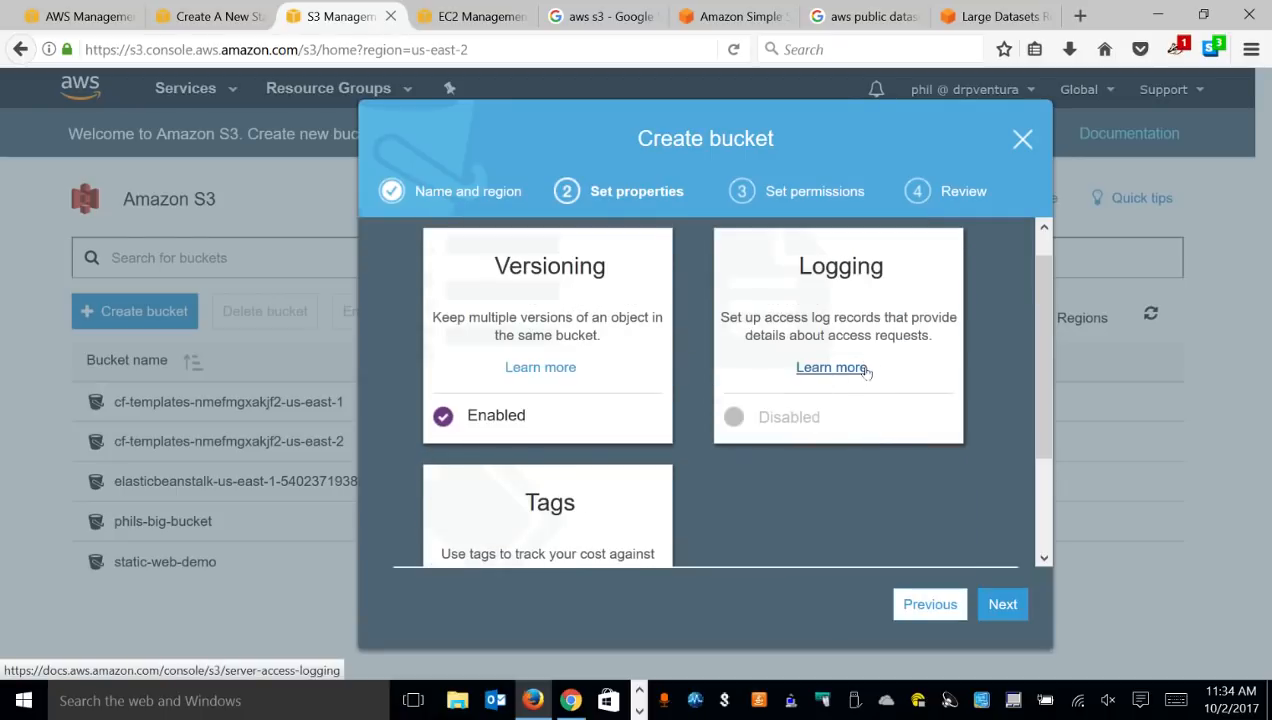
scroll(930, 440, down, 2)
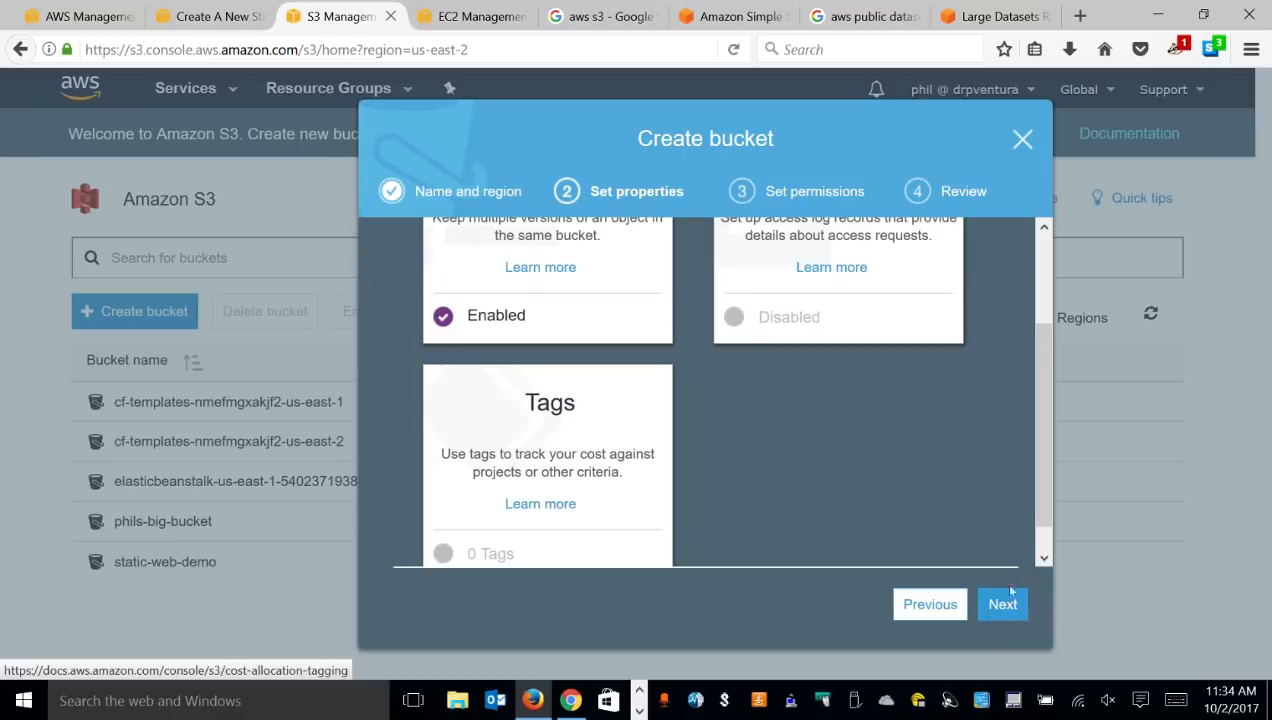
click(1019, 615)
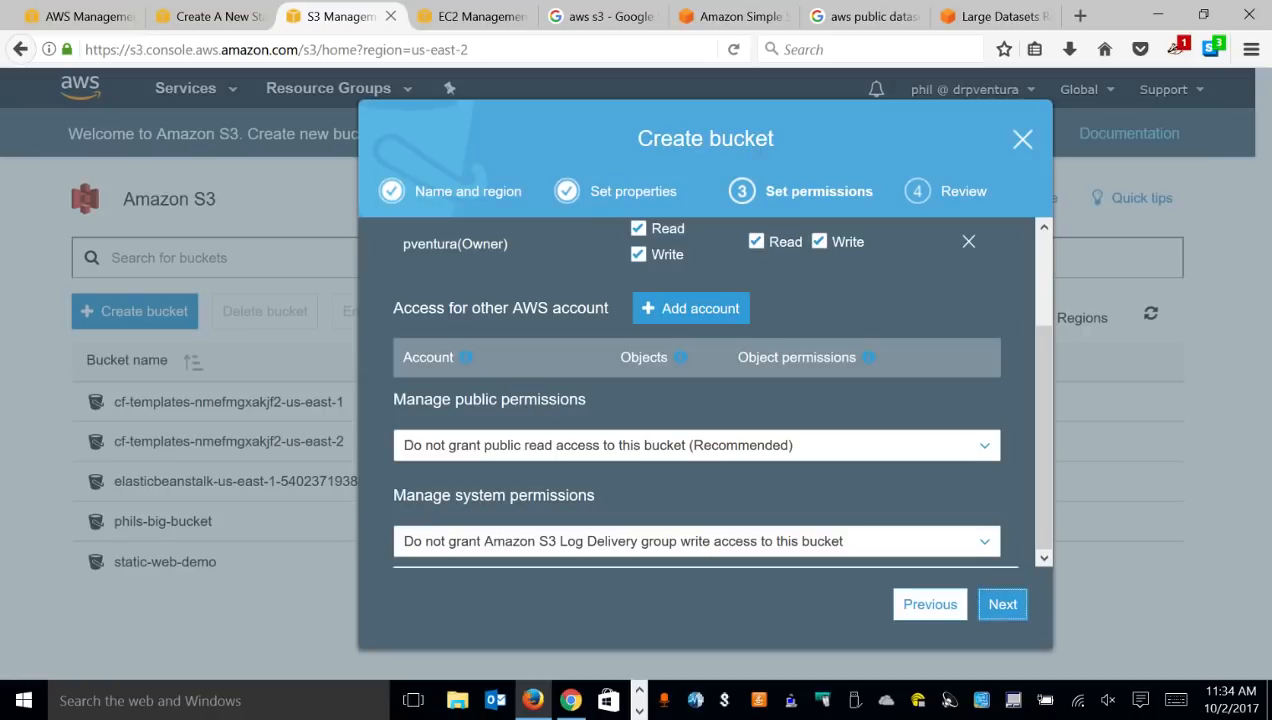
- Keep public read access denied, create the cloud-class-demo bucket, and open it
scroll(790, 365, up, 3)
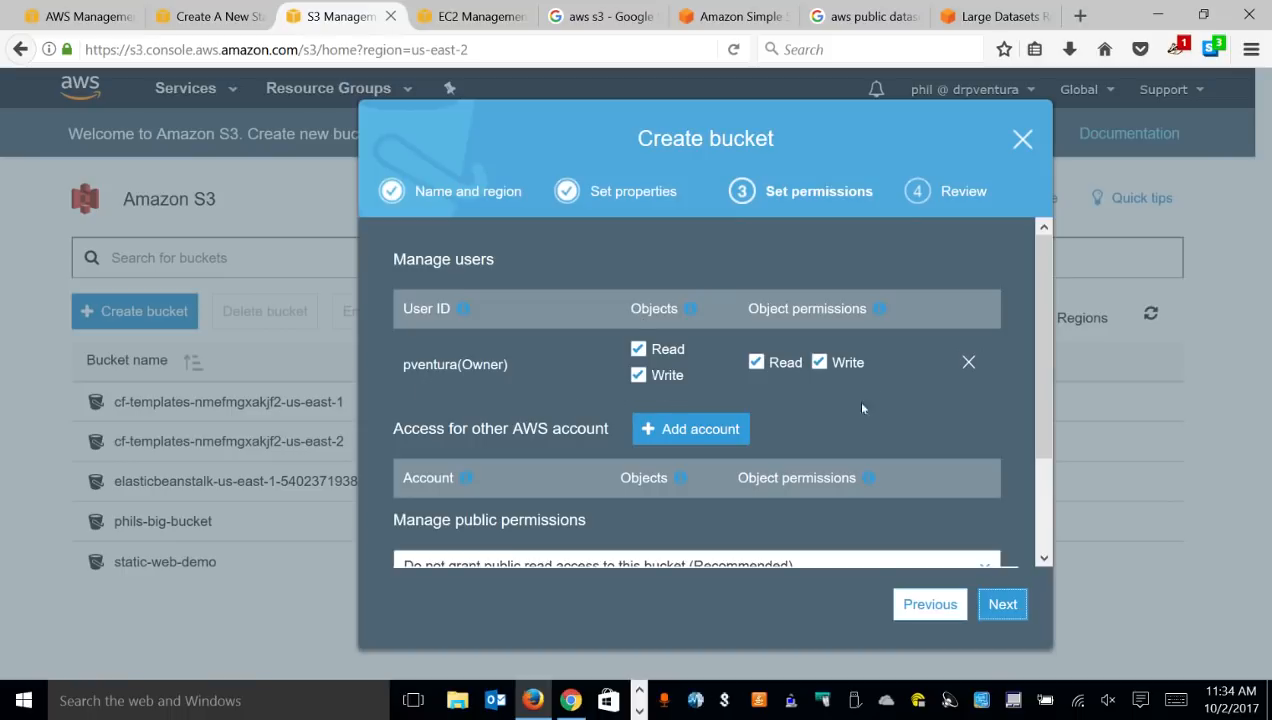
scroll(881, 376, down, 1)
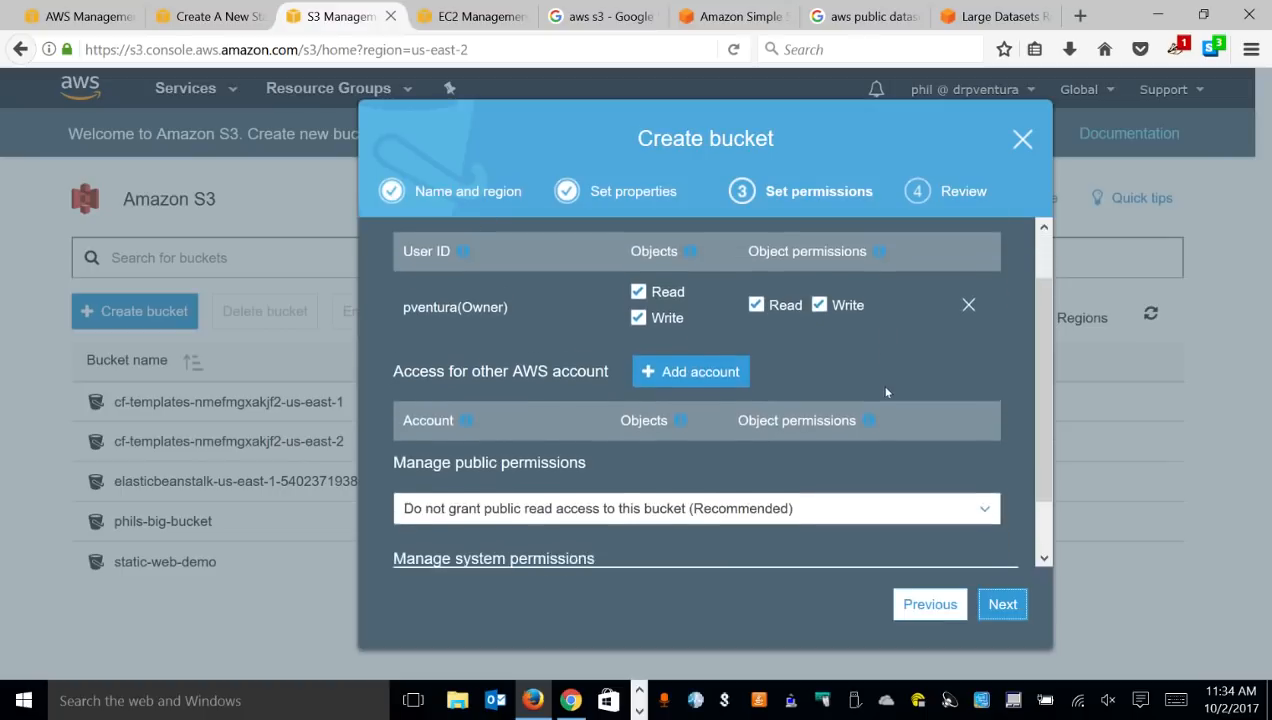
scroll(885, 392, down, 1)
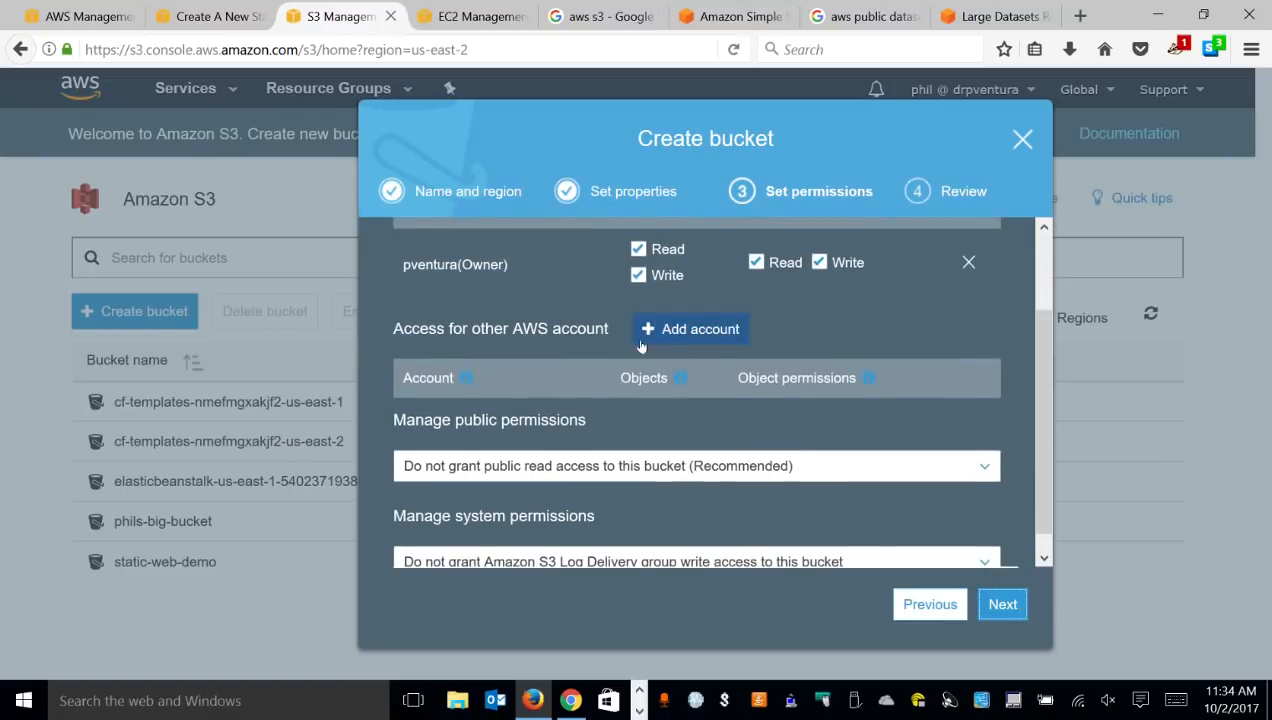
scroll(500, 480, down, 1)
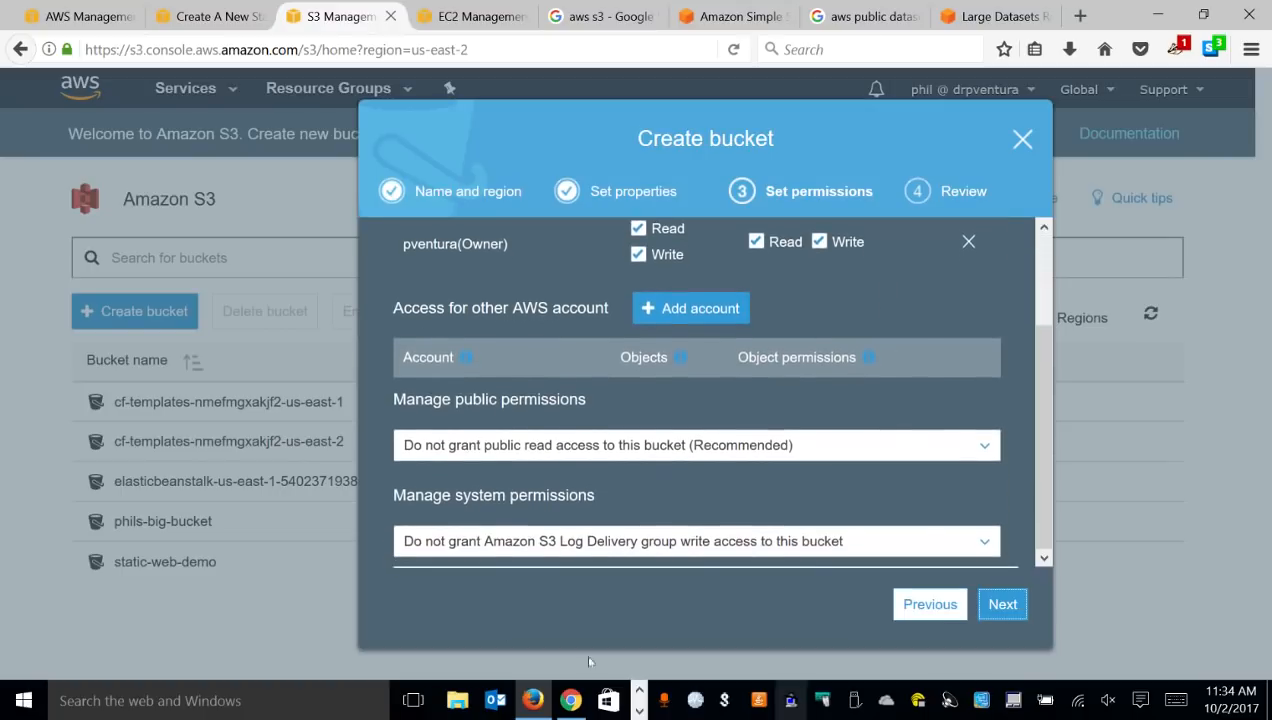
click(553, 446)
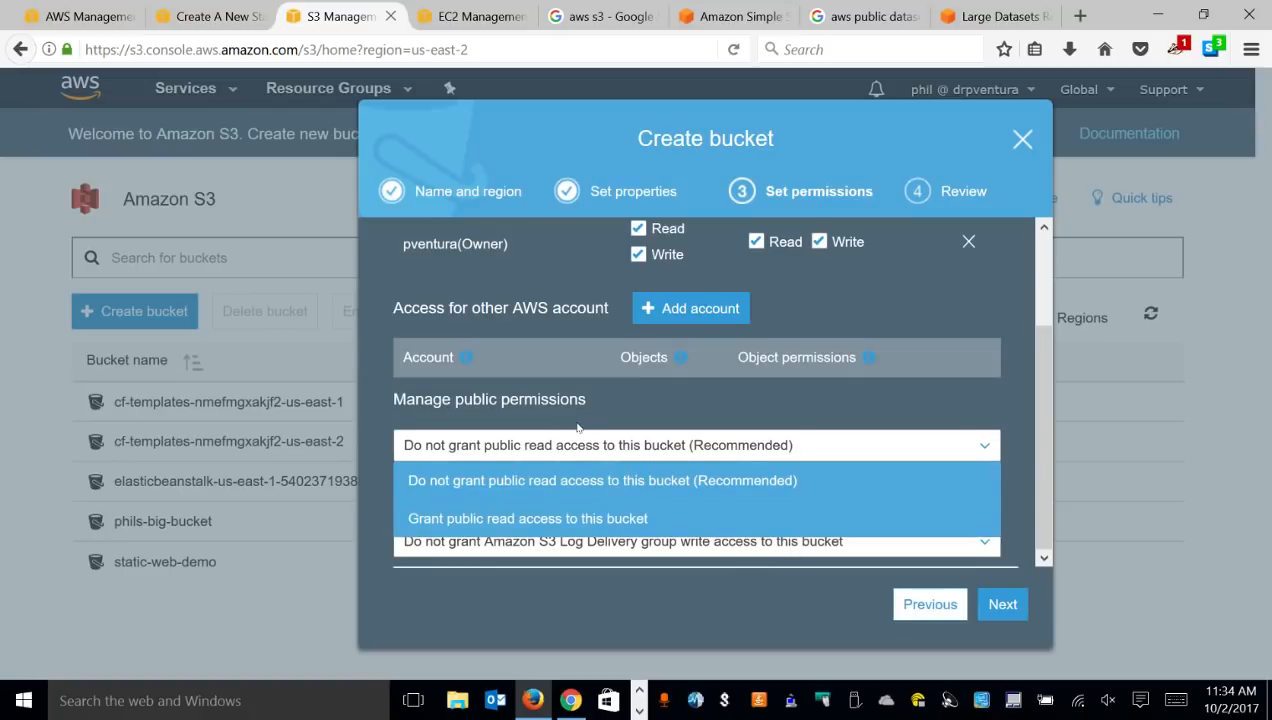
click(577, 428)
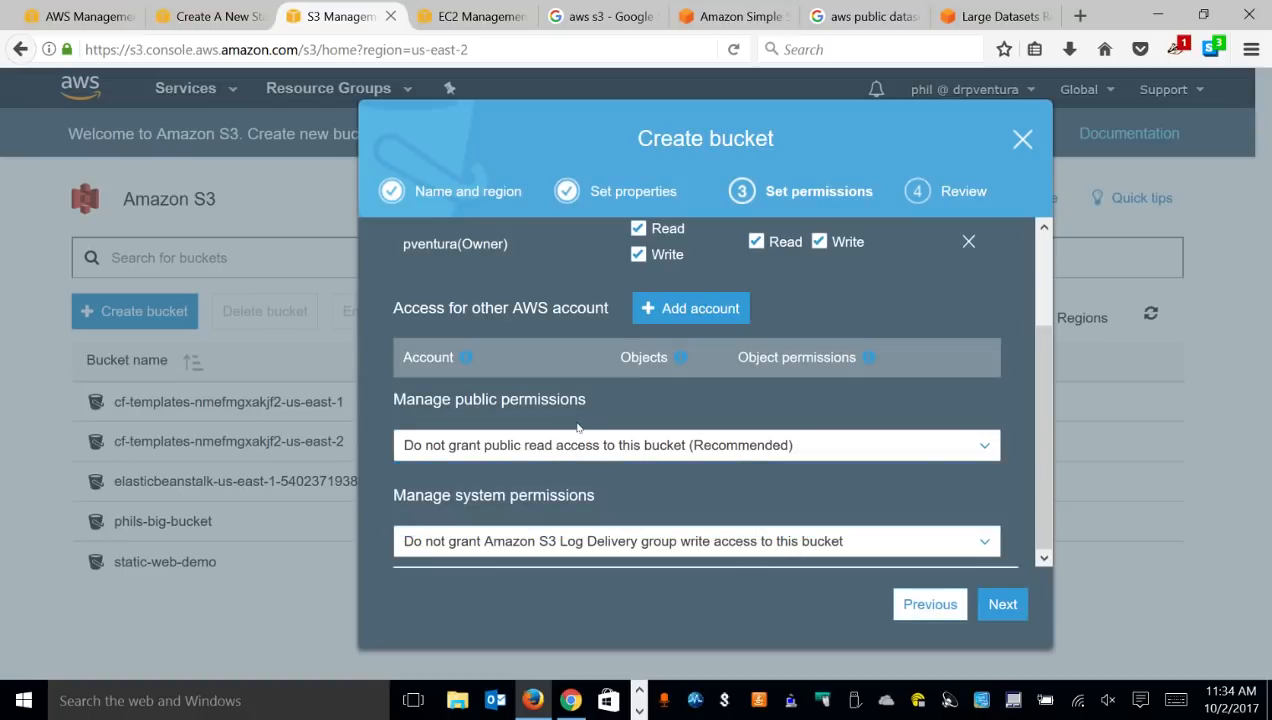
click(994, 606)
click(975, 607)
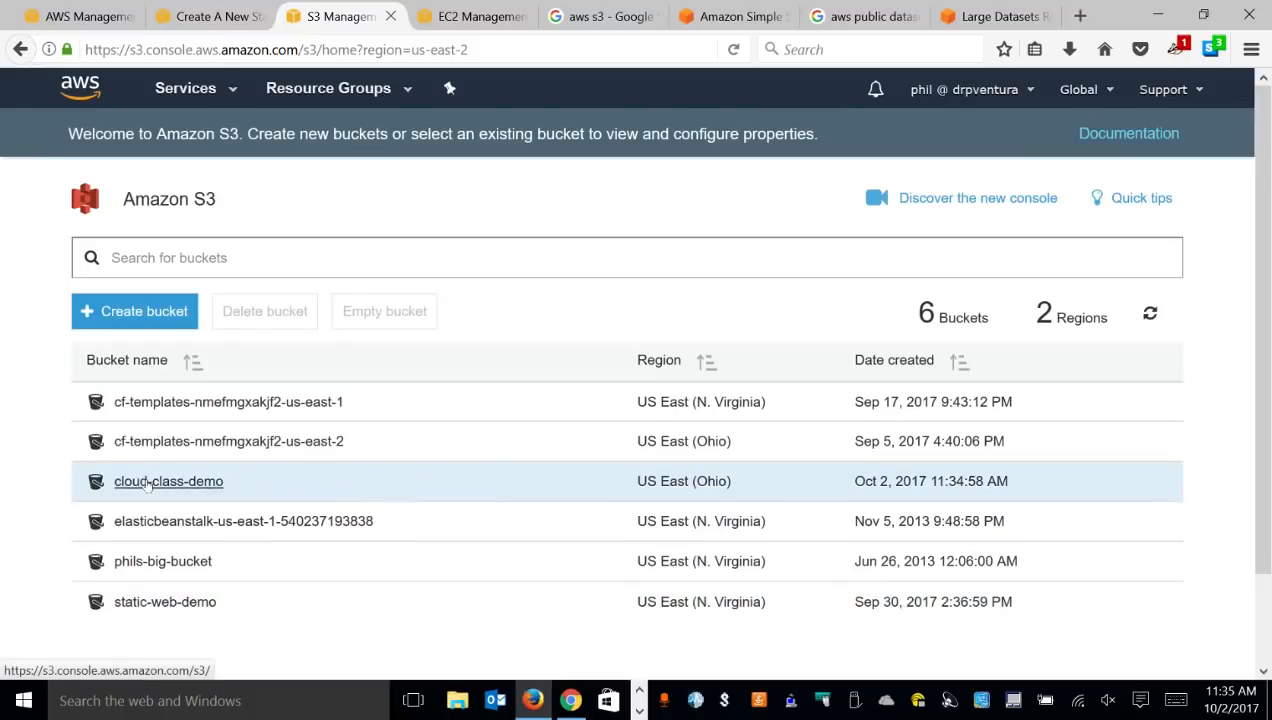
click(150, 480)
- Start an upload to the cloud-class-demo bucket, reopening the Upload dialog after closing it
scroll(117, 457, down, 3)
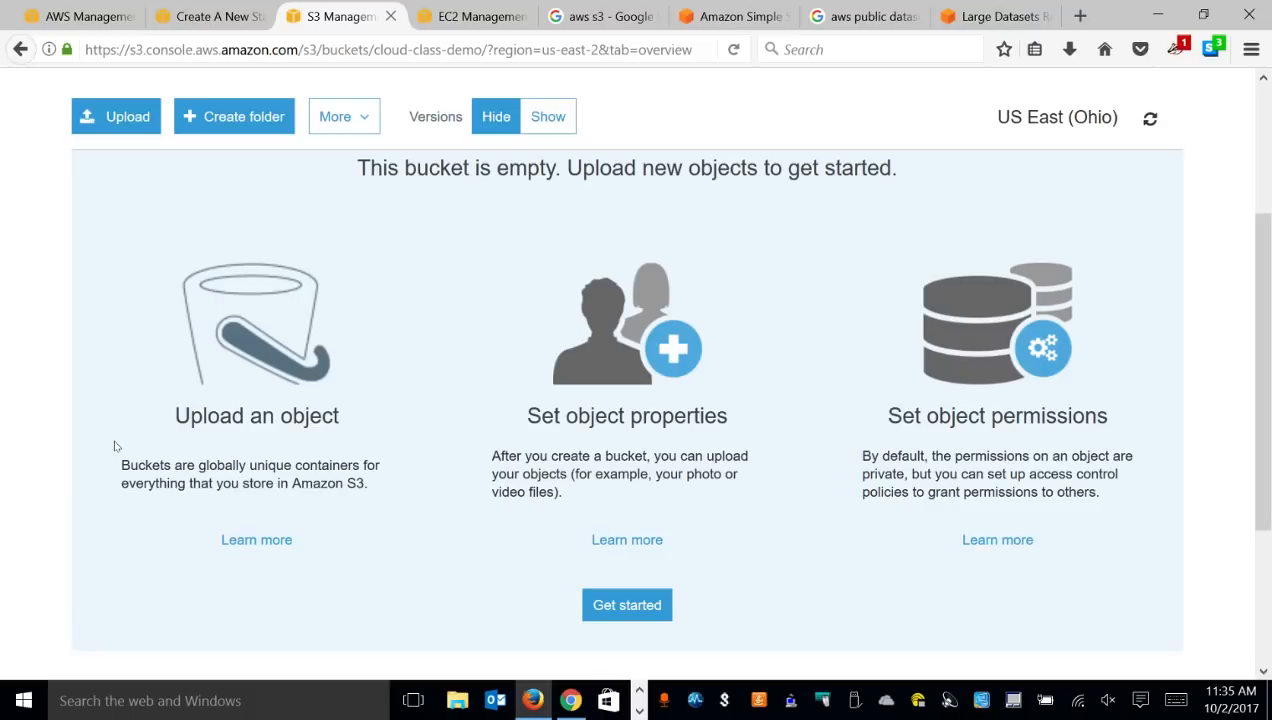
scroll(136, 460, up, 3)
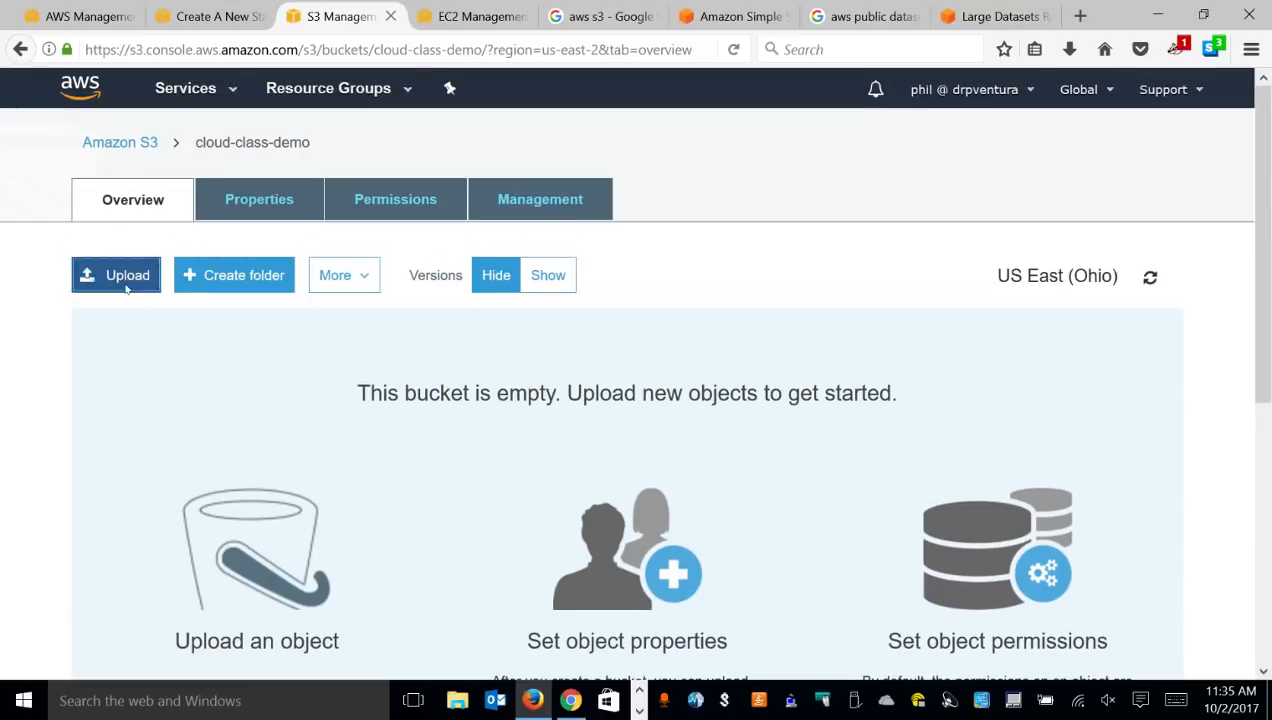
click(125, 282)
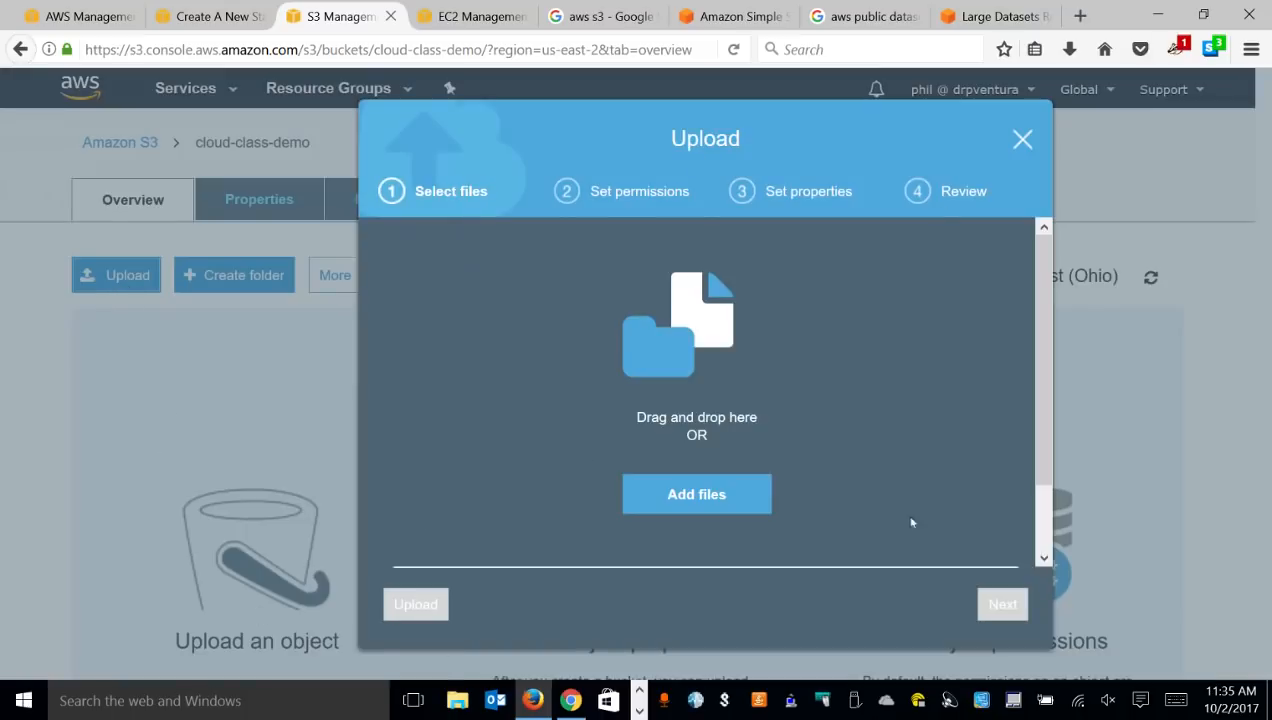
click(1022, 140)
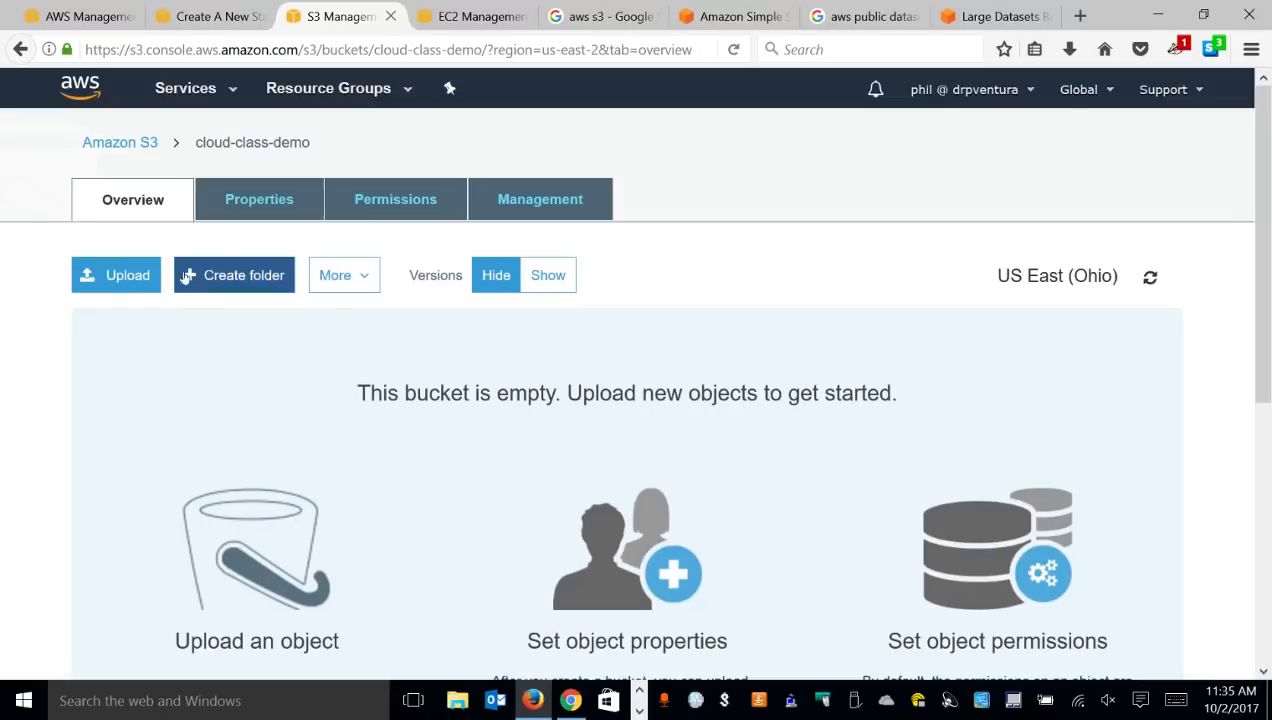
click(140, 280)
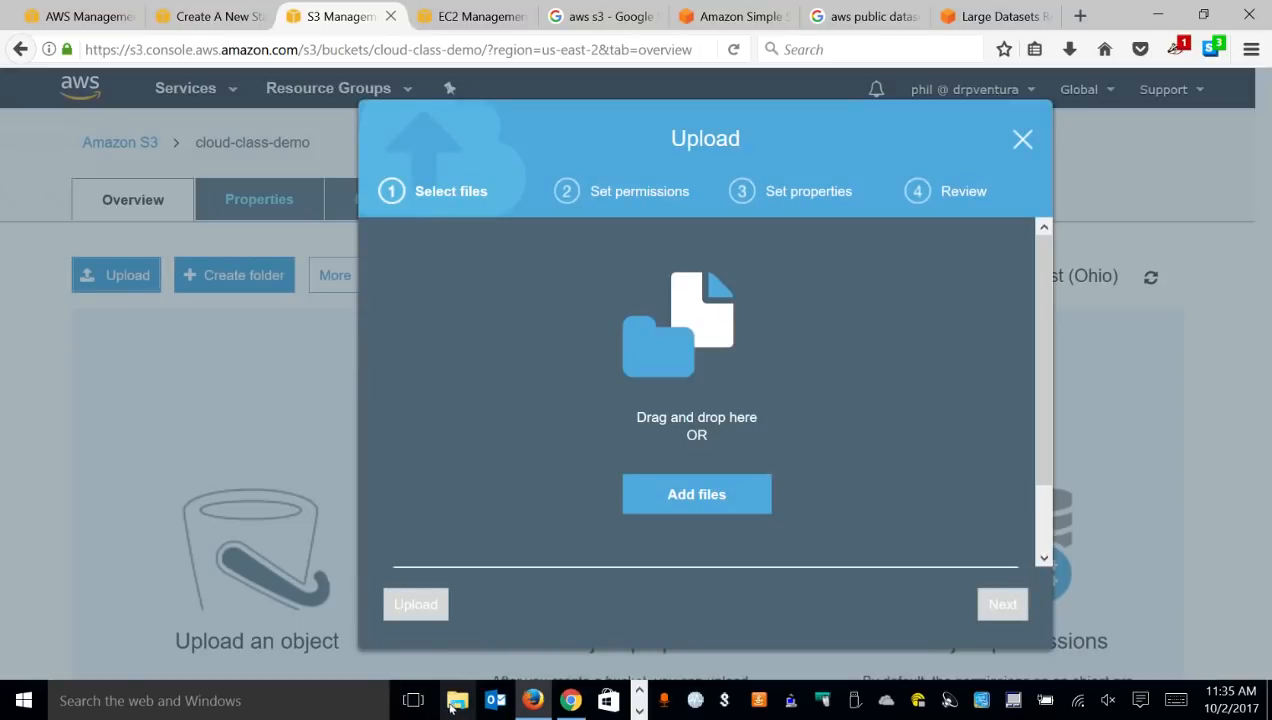
- Browse File Explorer to Documents > Courses > 201708 > CloudComputing > cloud-formation
click(456, 701)
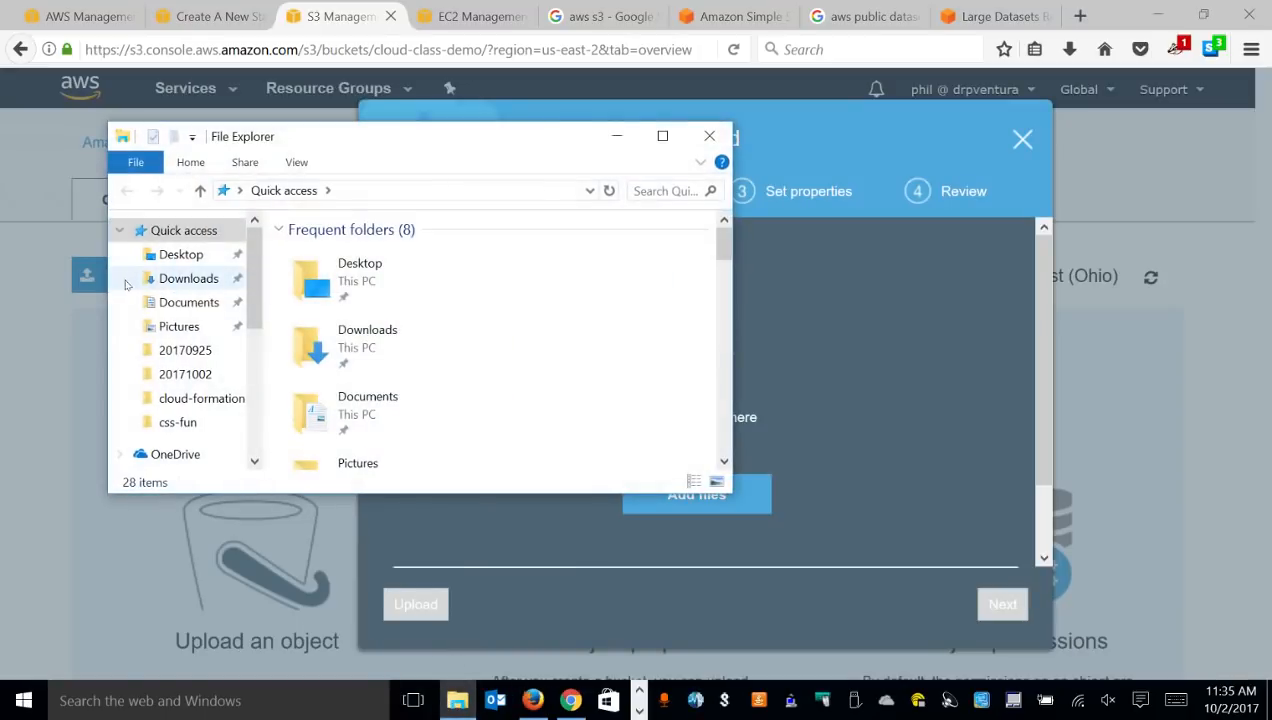
click(188, 302)
click(362, 300)
double_click(364, 300)
double_click(374, 254)
double_click(367, 255)
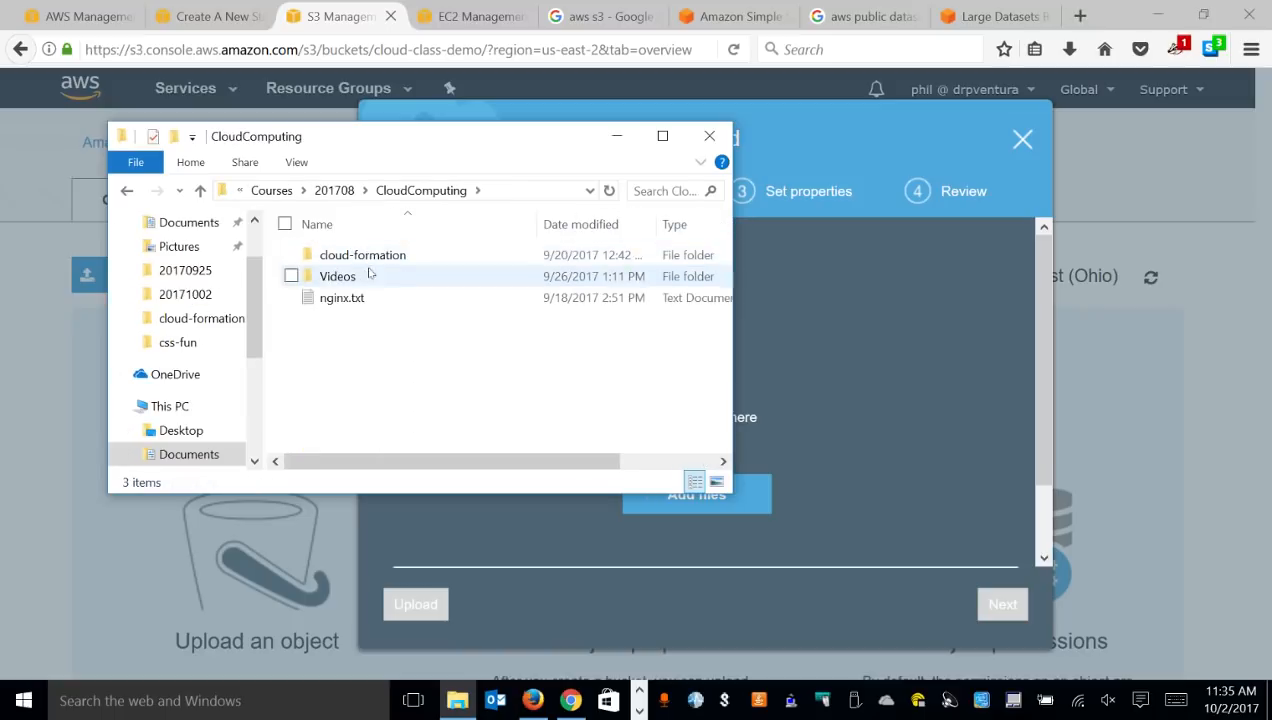
double_click(368, 256)
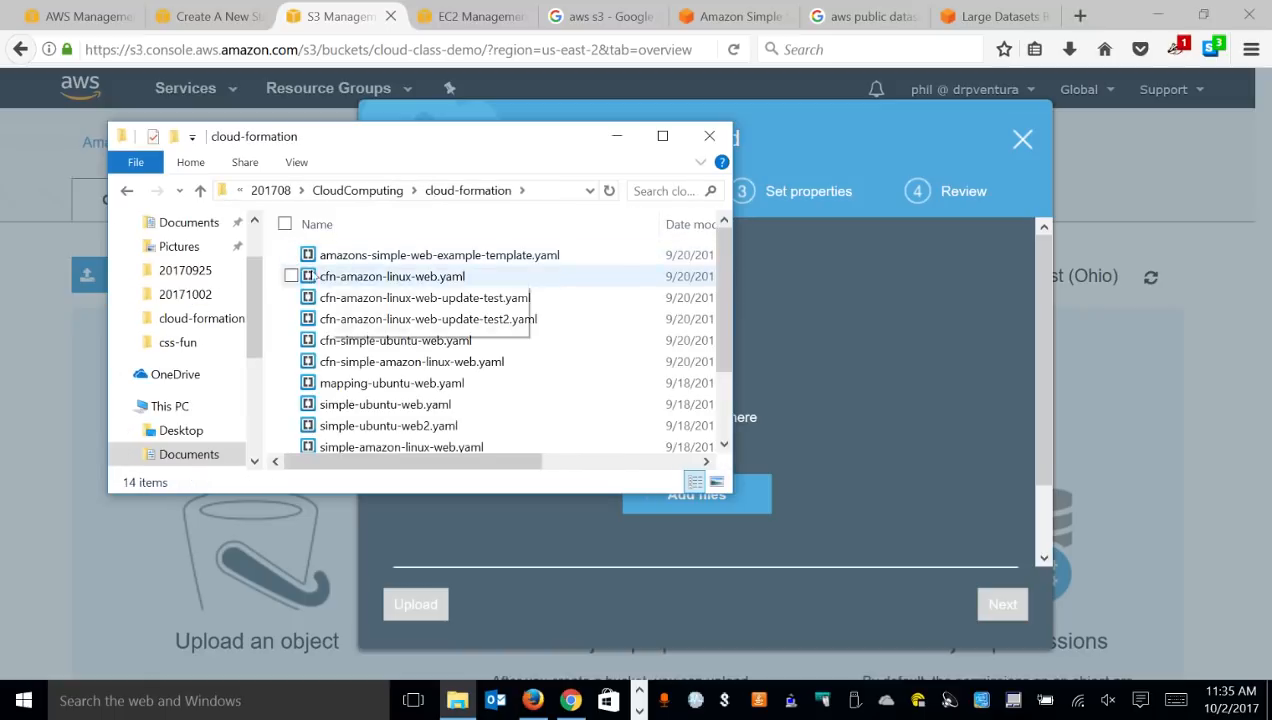
- Swap the wrongly added amazons-simple-web-example-template.yaml for cfn-amazon-linux-web.yaml and upload it
drag(345, 256, 844, 467)
click(844, 156)
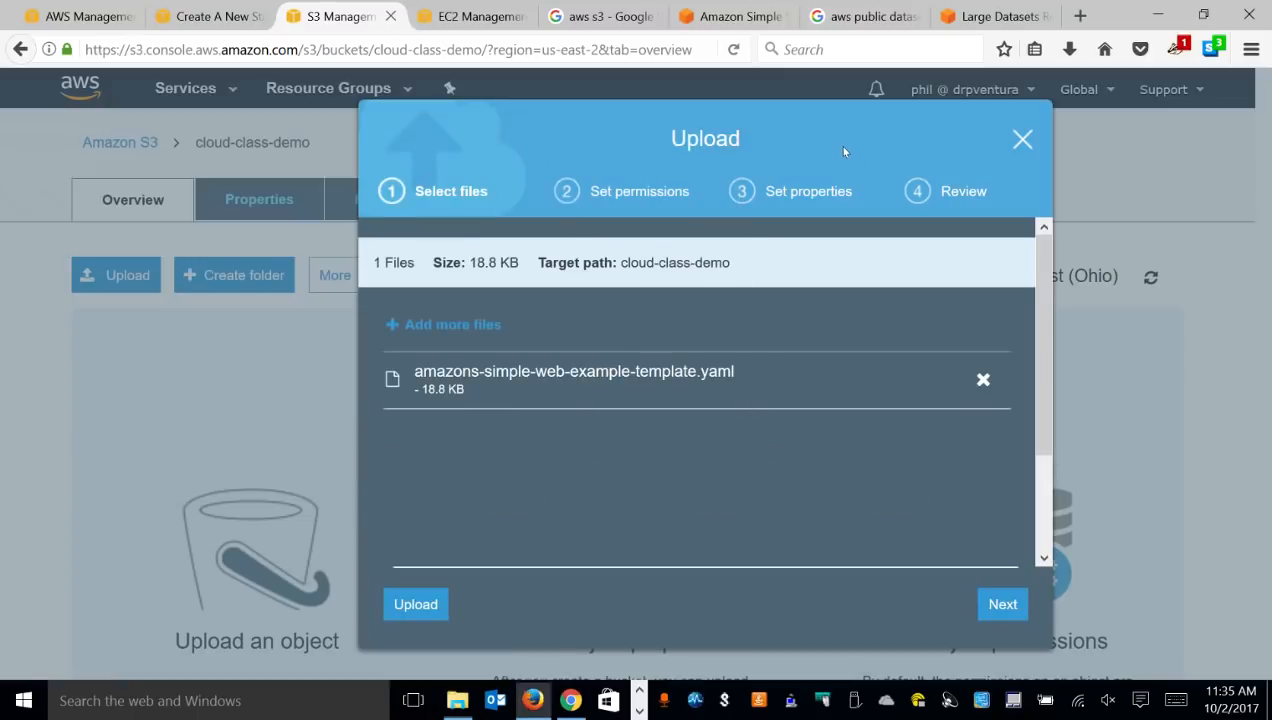
click(983, 380)
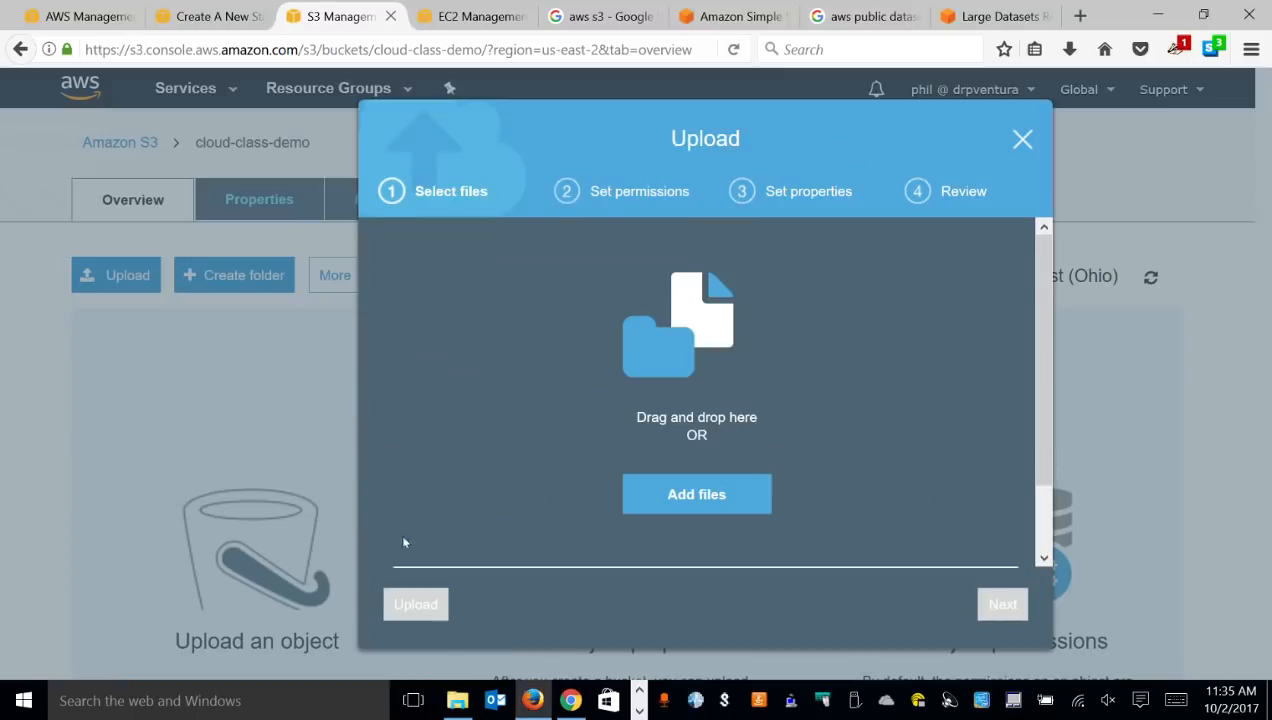
click(457, 700)
click(376, 278)
drag(376, 278, 836, 363)
click(775, 148)
click(429, 602)
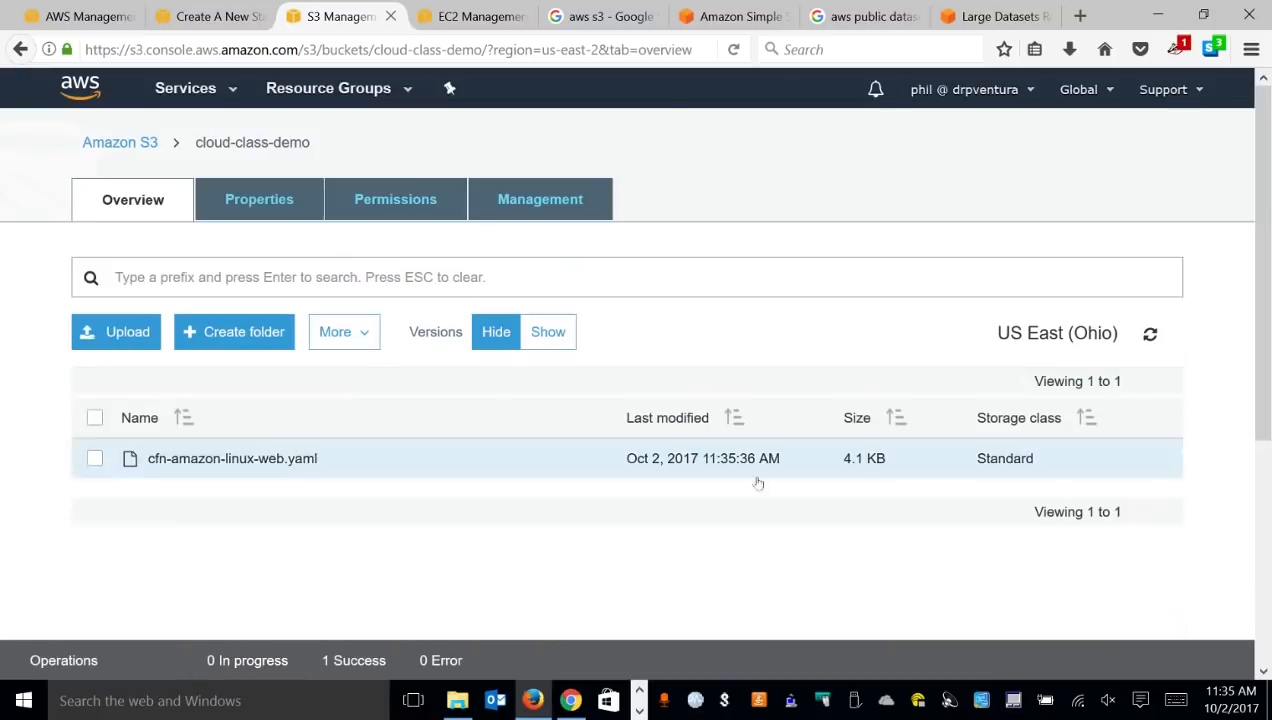
- Open cfn-amazon-linux-web.yaml's details and try its public link, which returns Access Denied
scroll(775, 483, down, 2)
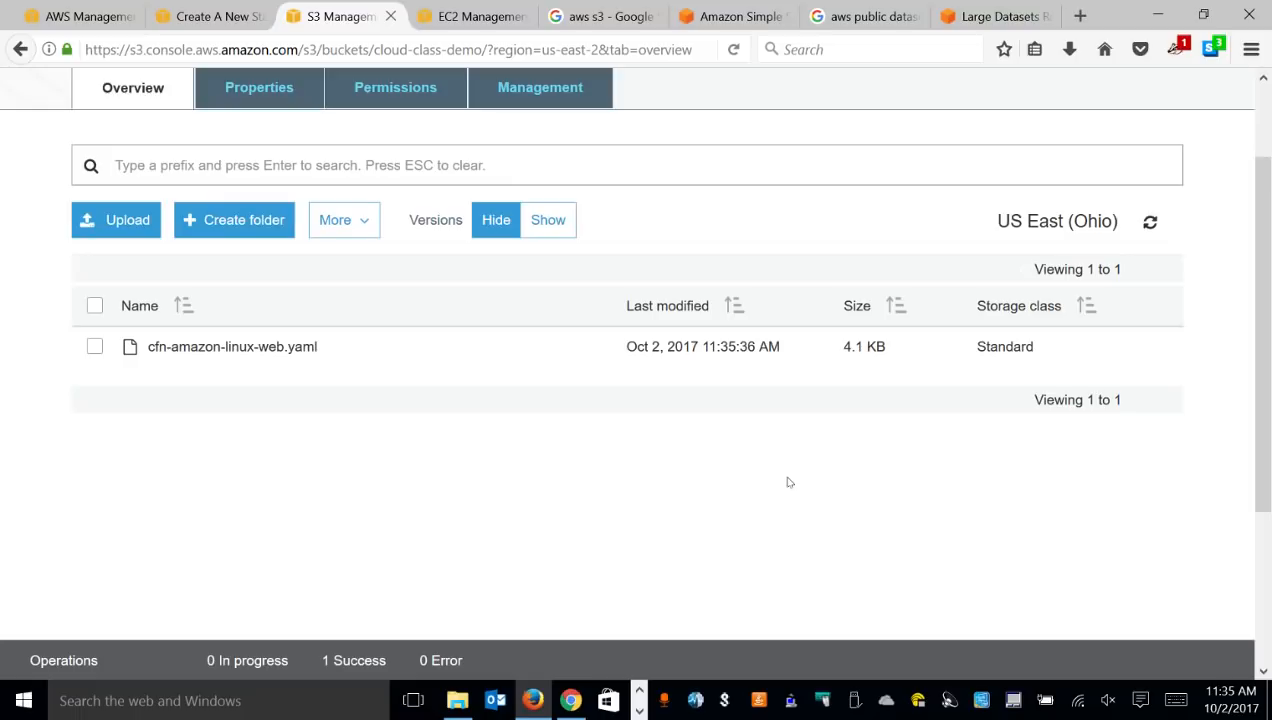
click(268, 347)
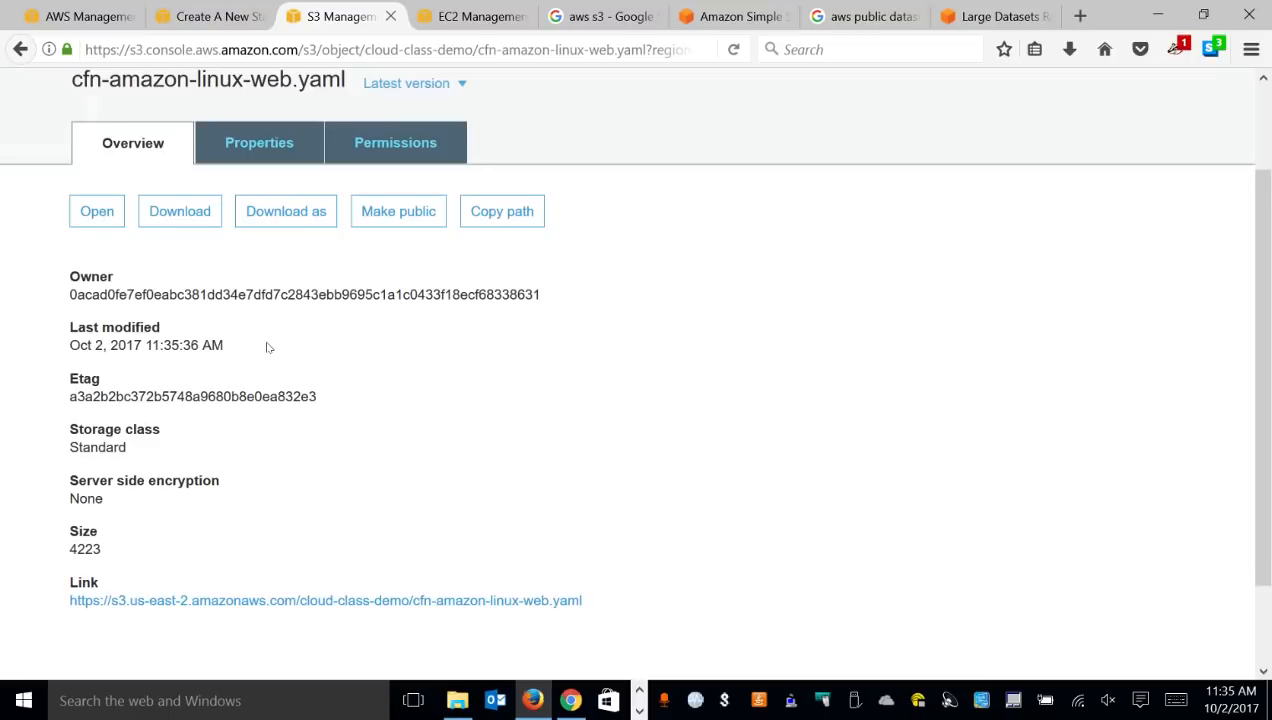
right_click(102, 602)
click(176, 416)
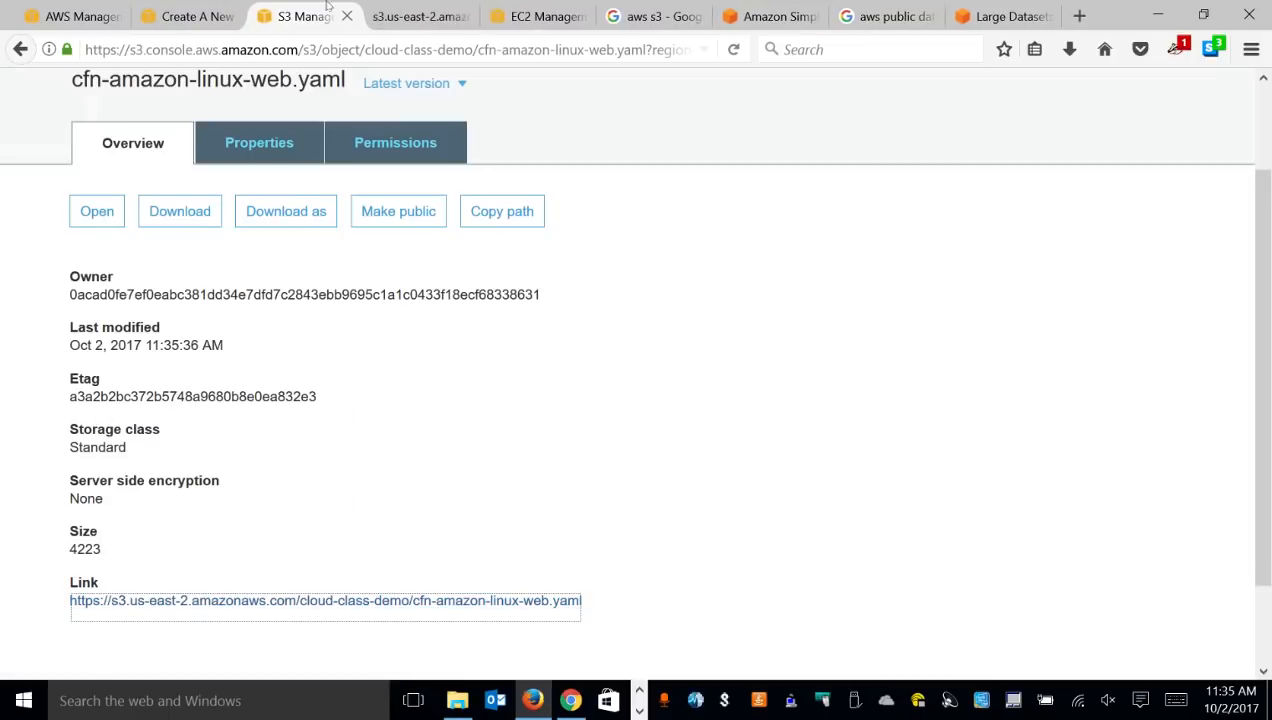
click(440, 12)
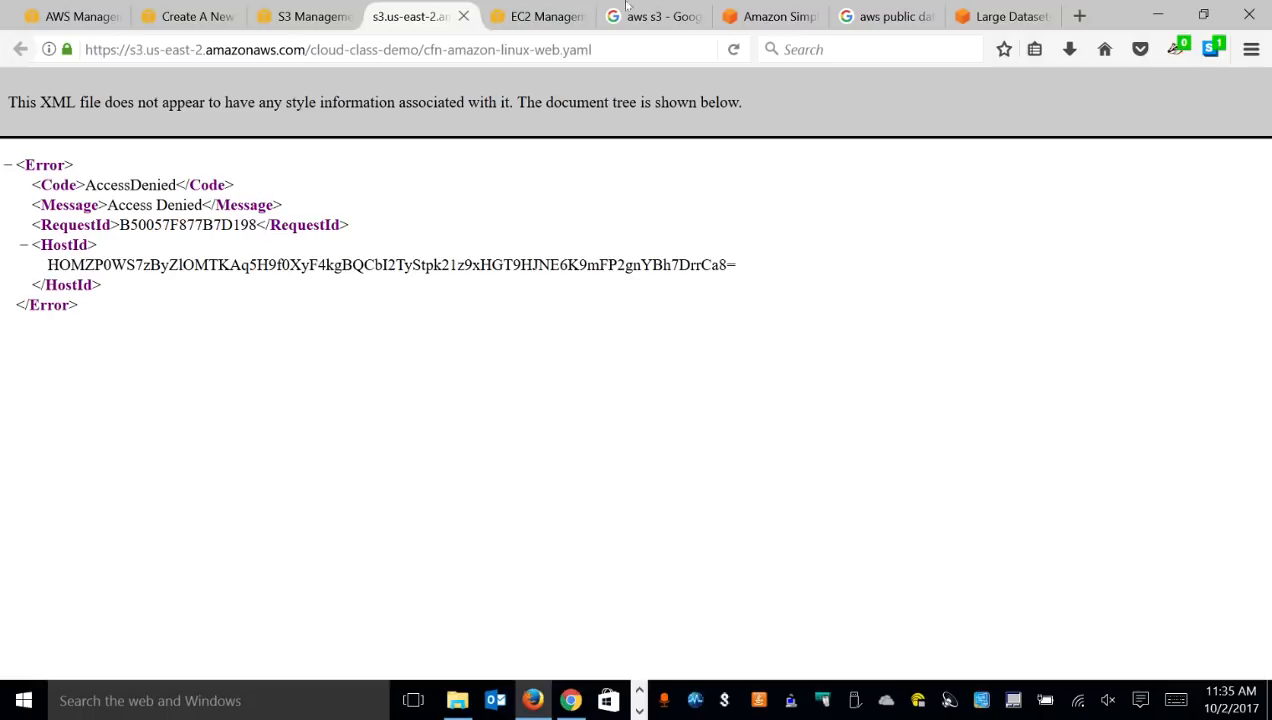
click(463, 16)
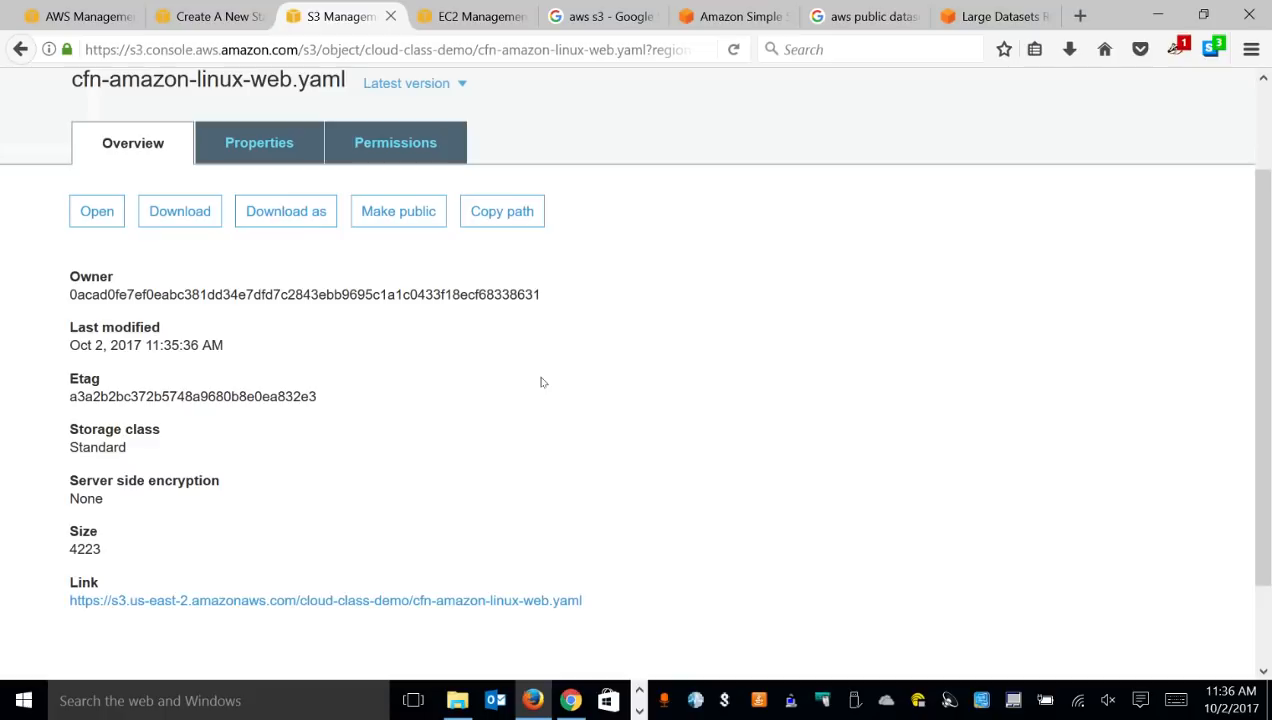
- Copy the template's S3 link and return to the Create A New Stack page
right_click(314, 600)
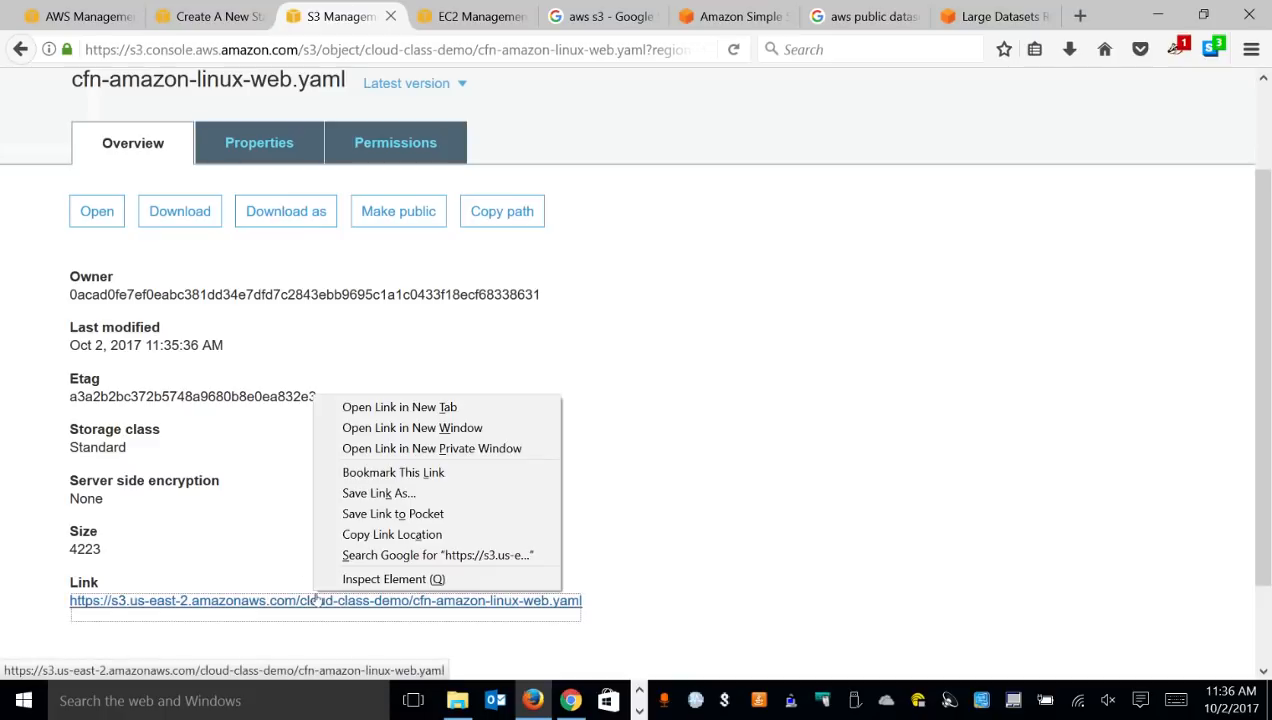
click(399, 536)
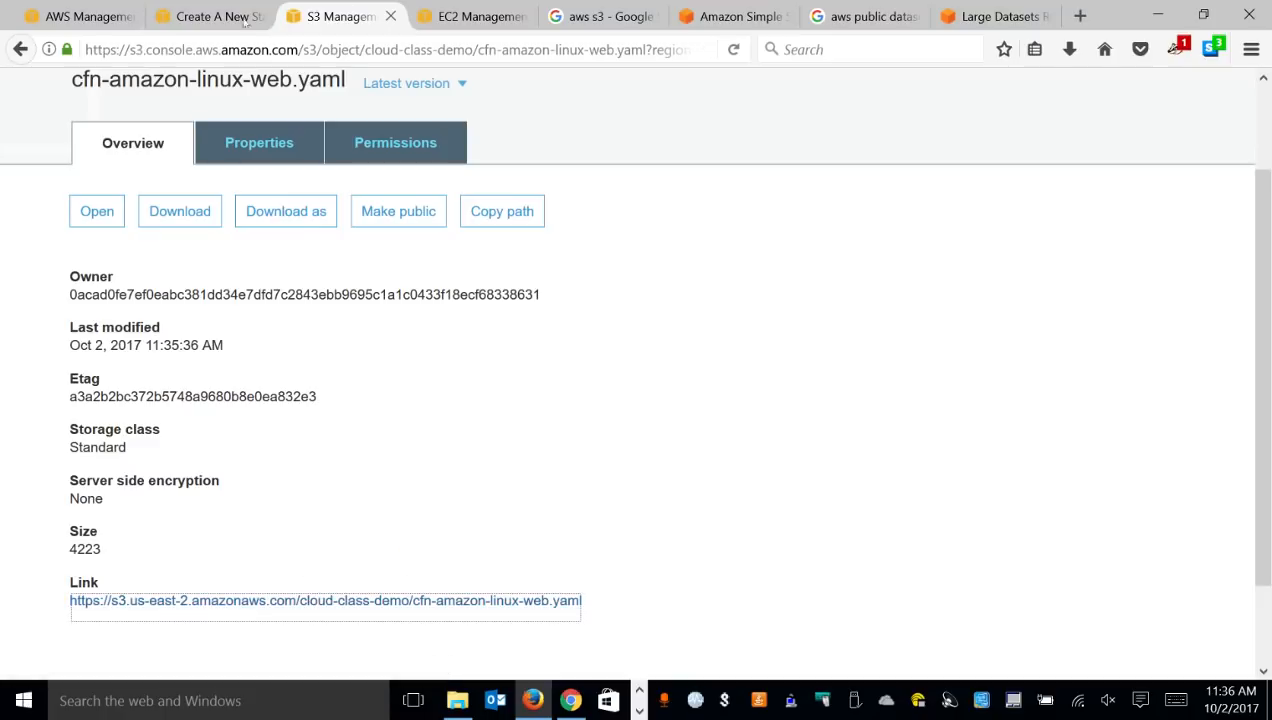
click(212, 16)
scroll(465, 463, up, 3)
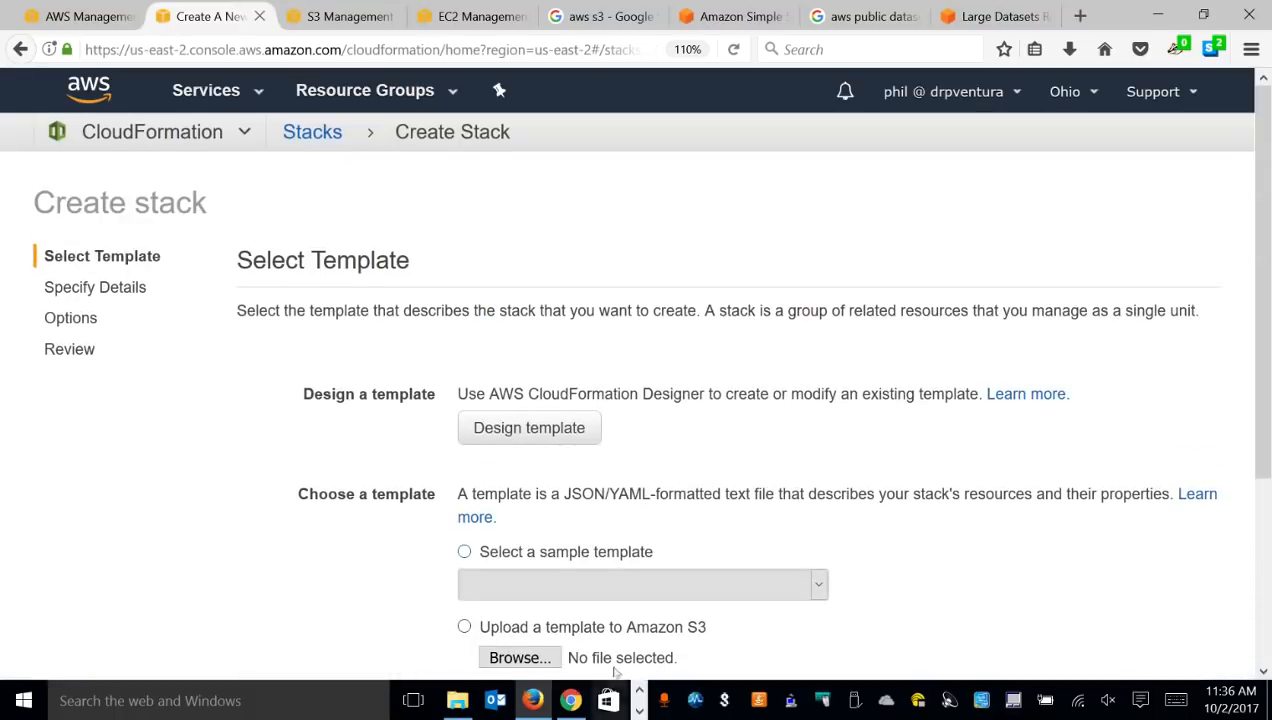
- Go back to the S3 bucket list, then return to the Create Stack page
scroll(600, 640, down, 4)
key(ctrl+Tab)
scroll(486, 445, up, 2)
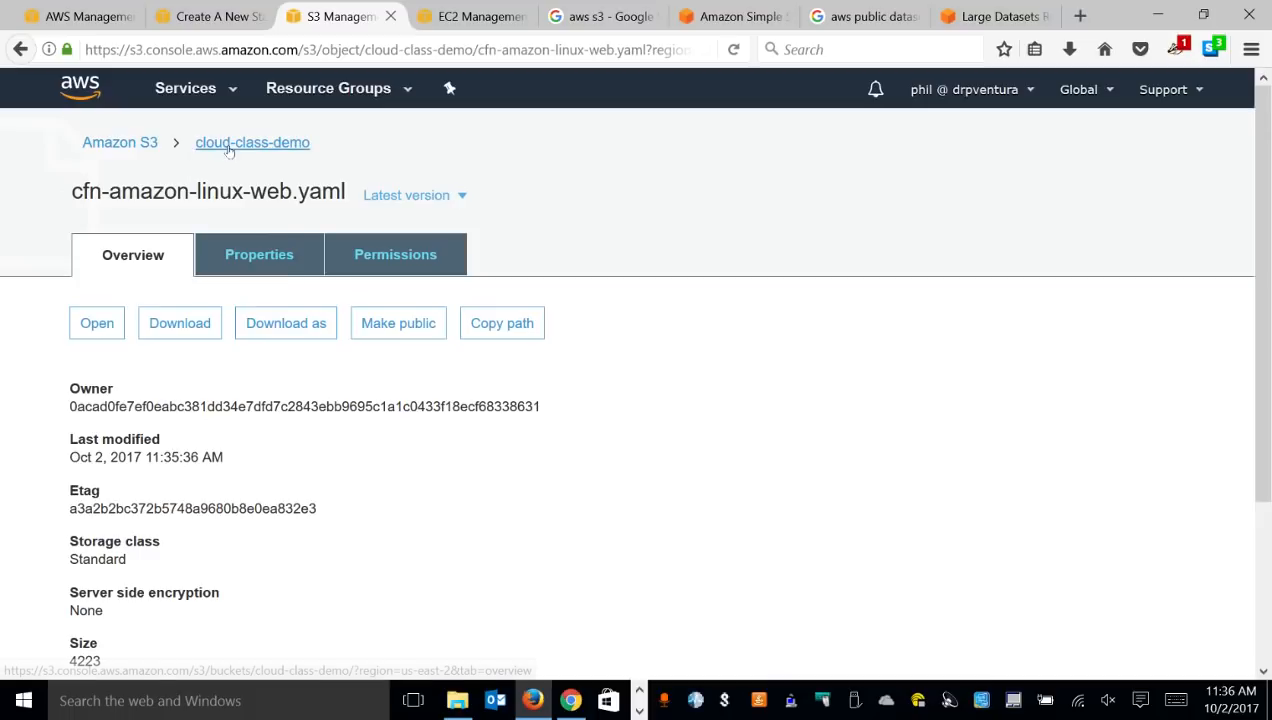
click(155, 145)
scroll(661, 558, down, 2)
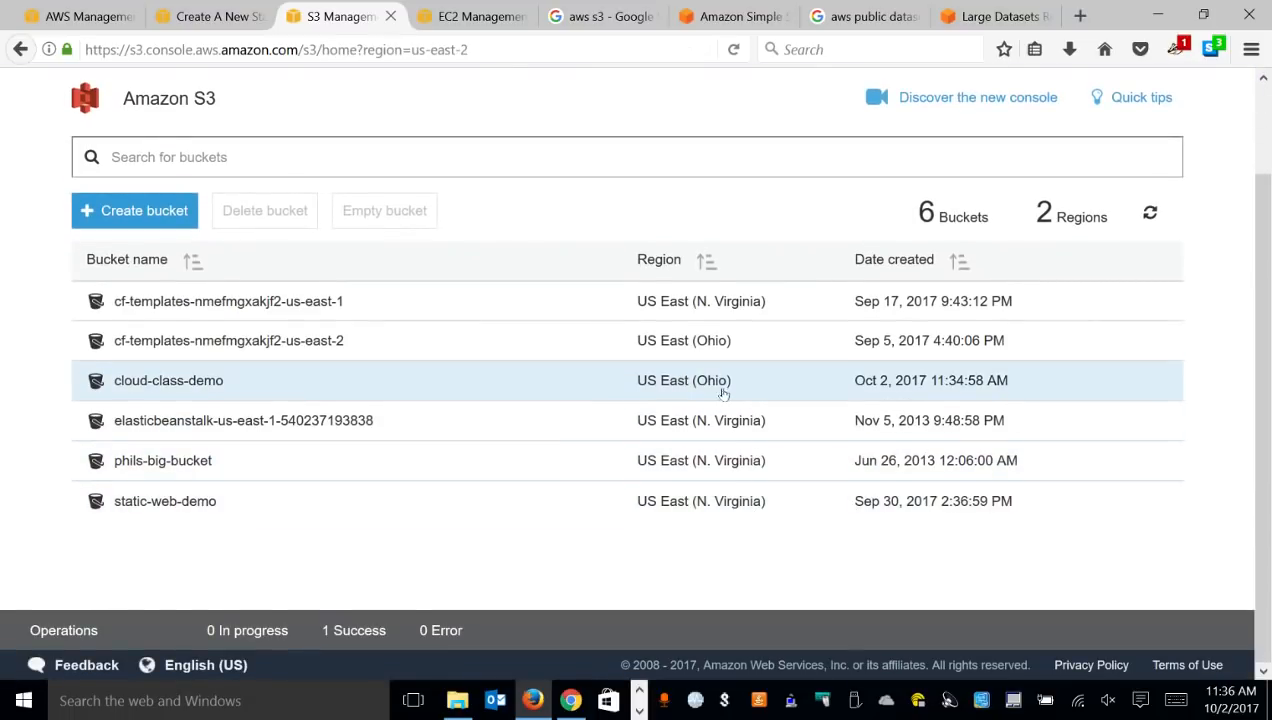
click(210, 16)
scroll(903, 281, up, 5)
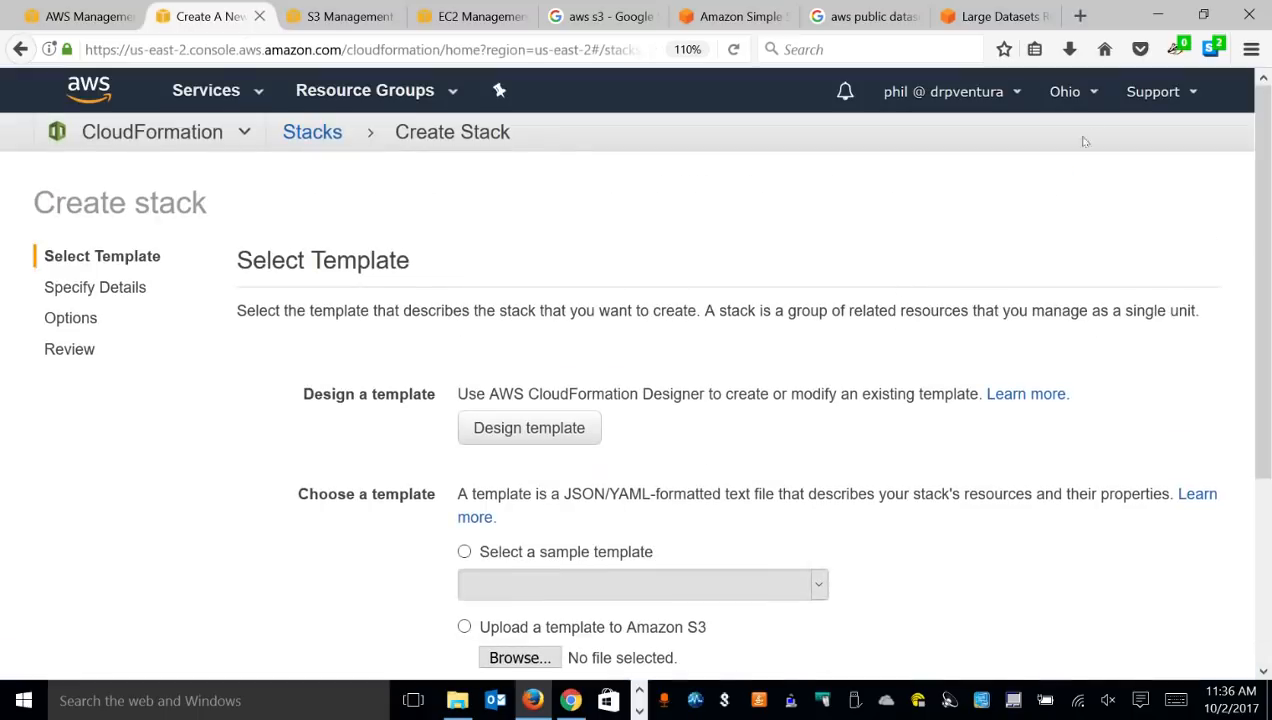
scroll(505, 528, down, 4)
- Paste the template's S3 URL as the stack source, then cancel the wizard and return to S3
click(522, 472)
right_click(520, 472)
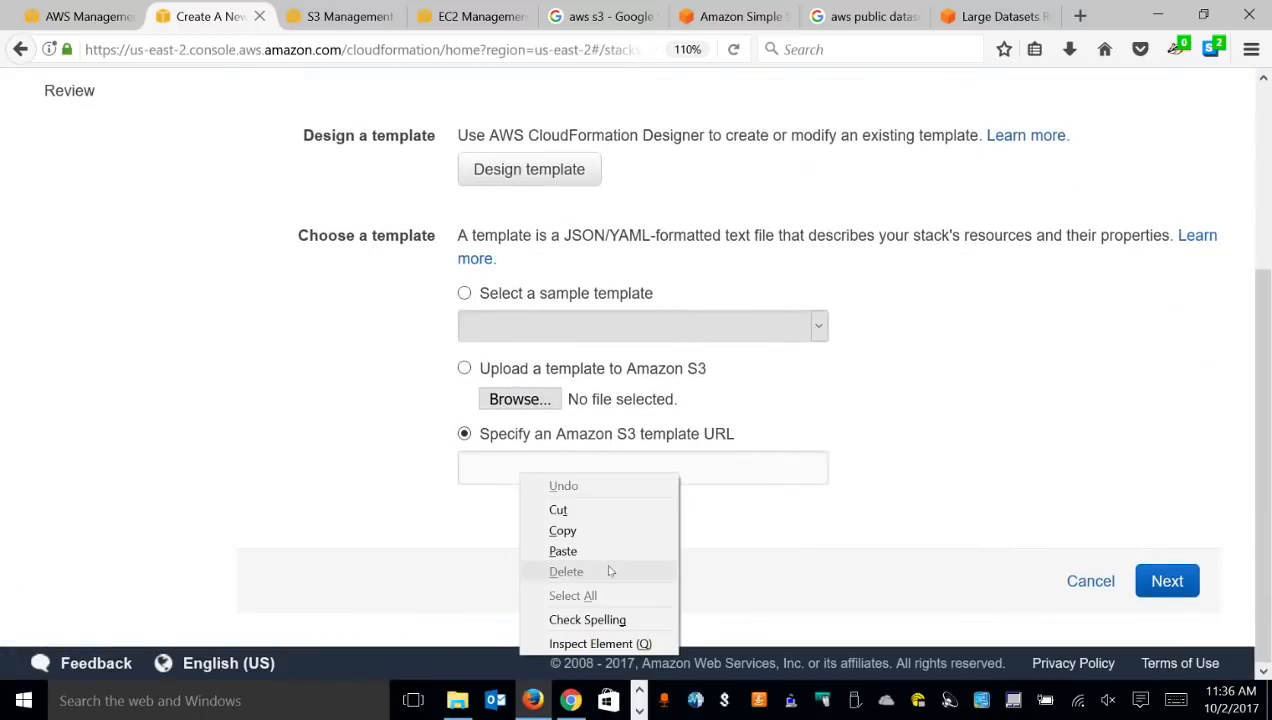
click(605, 550)
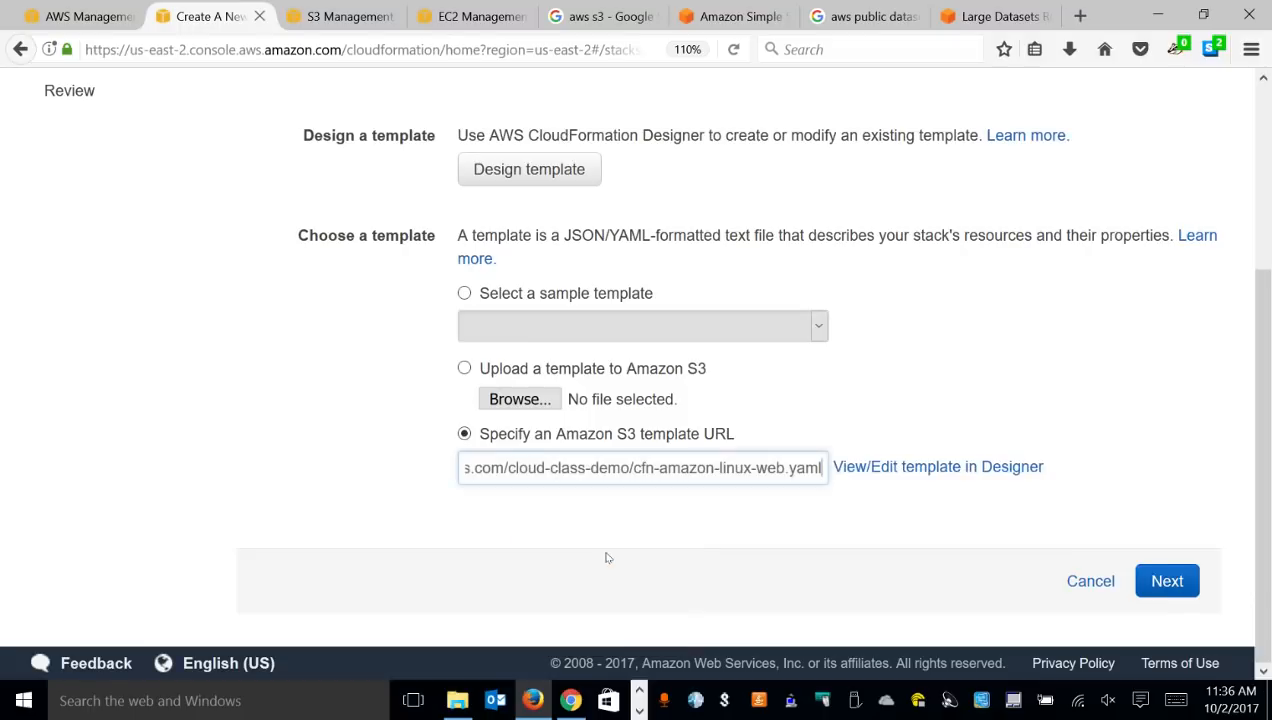
click(1150, 580)
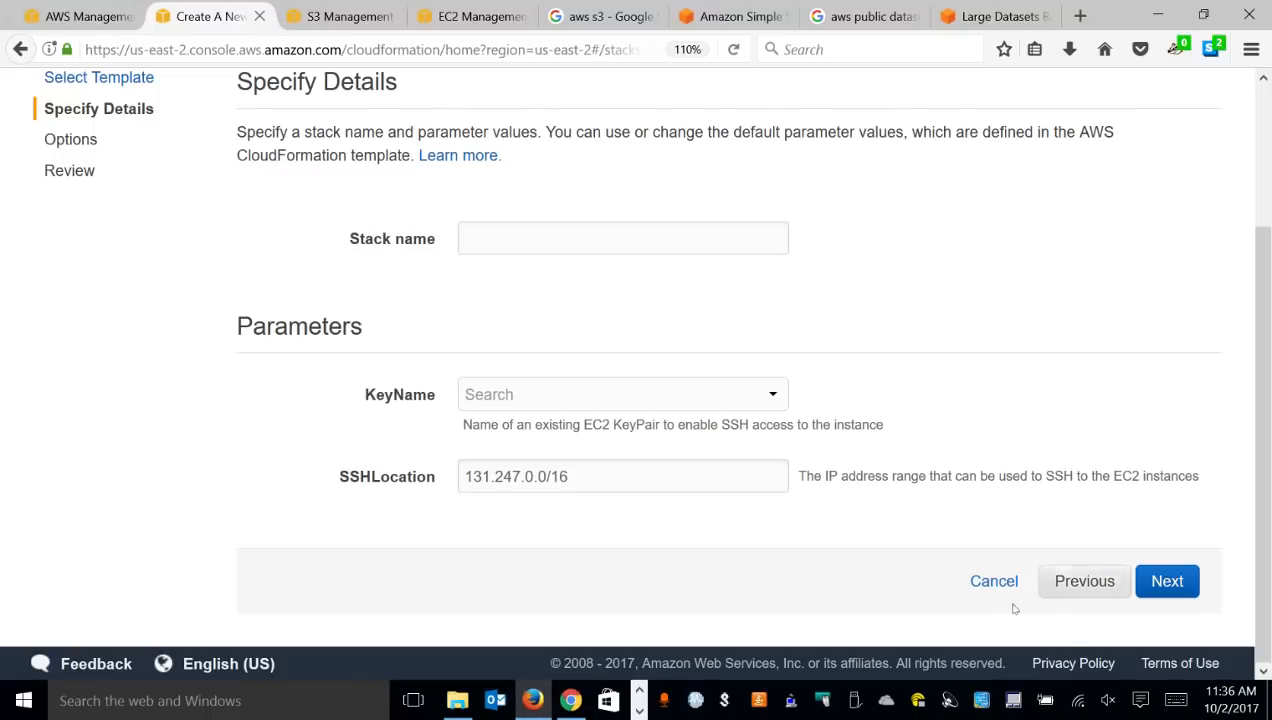
click(993, 581)
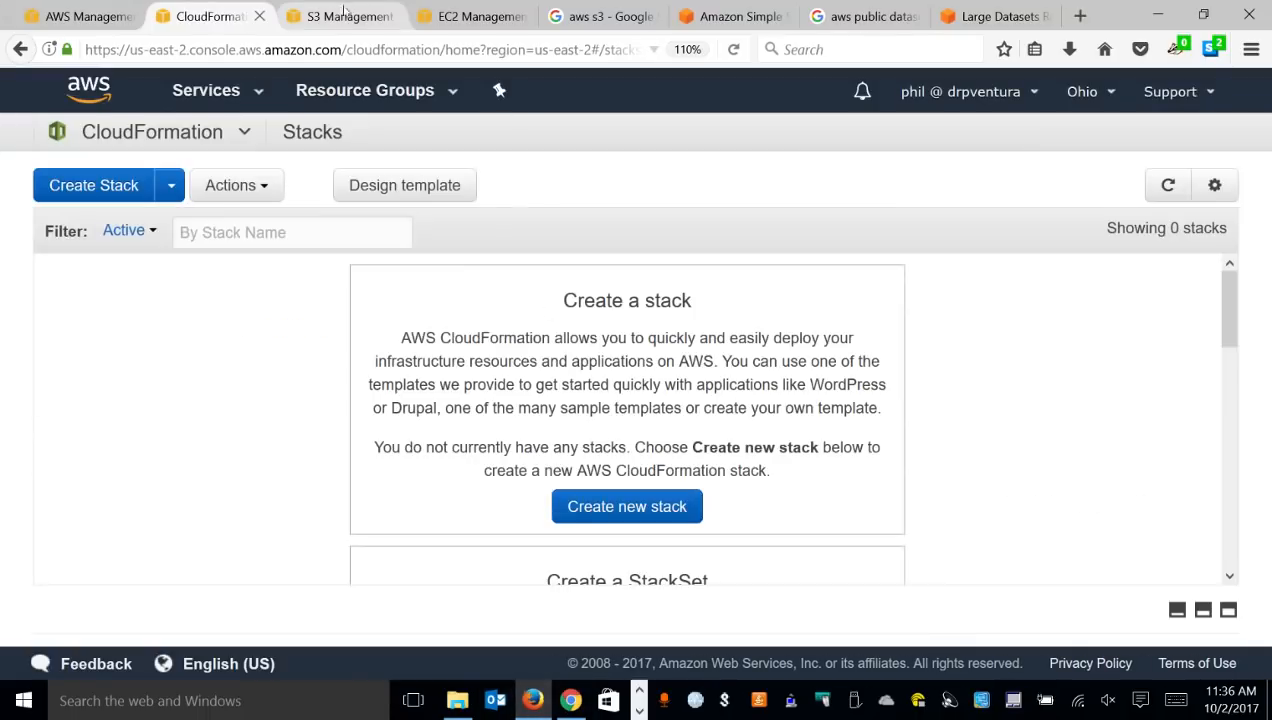
click(344, 16)
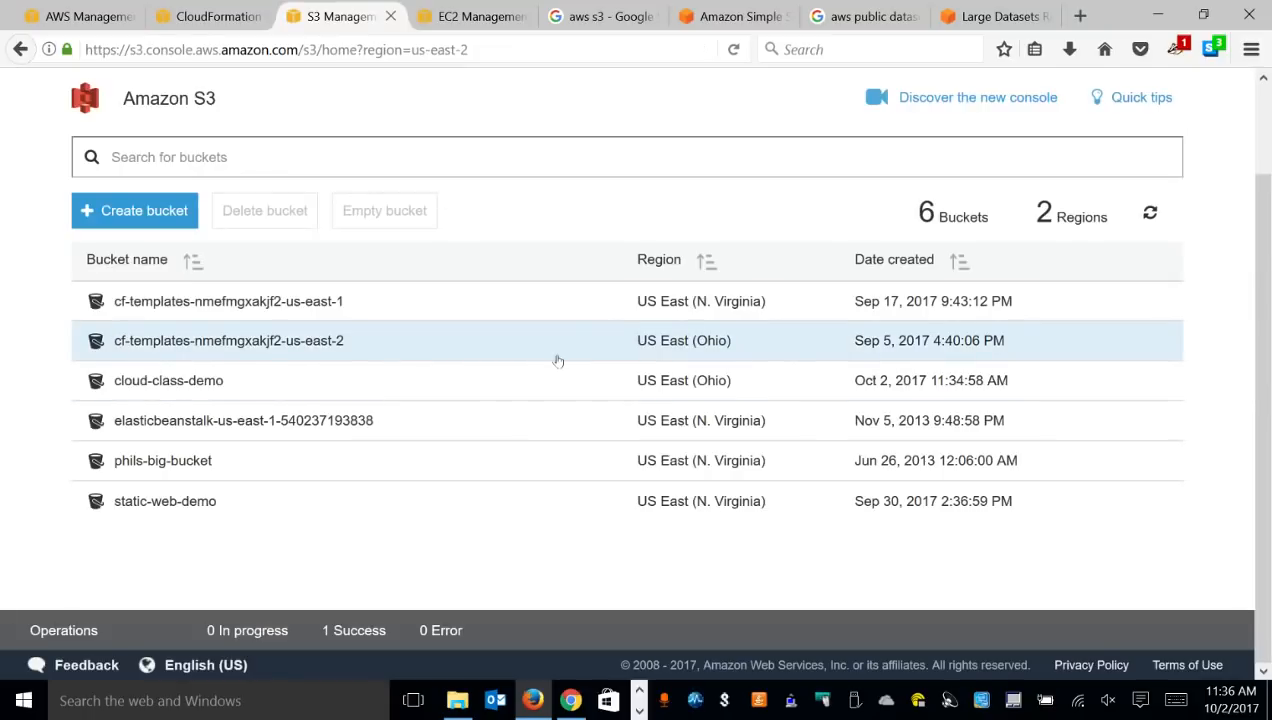
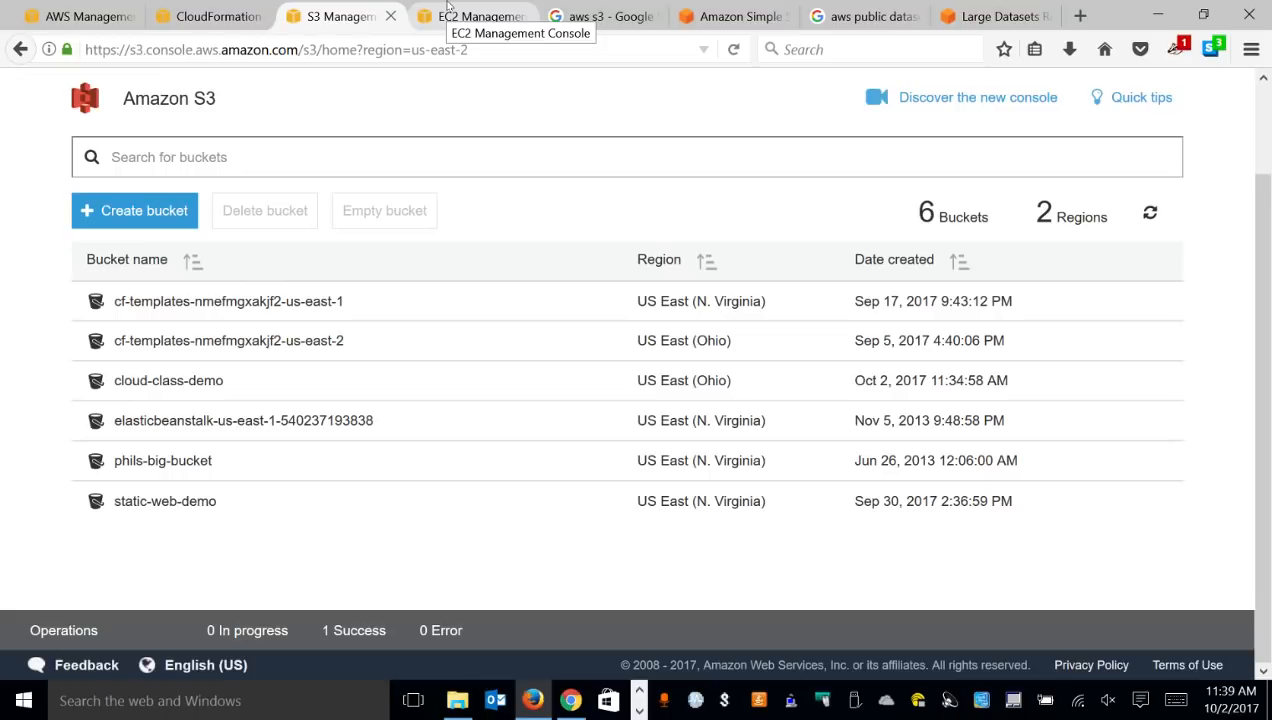
- Inspect the cfn-amazon-linux-web.yaml details in cloud-class-demo, then return to the bucket list
click(170, 382)
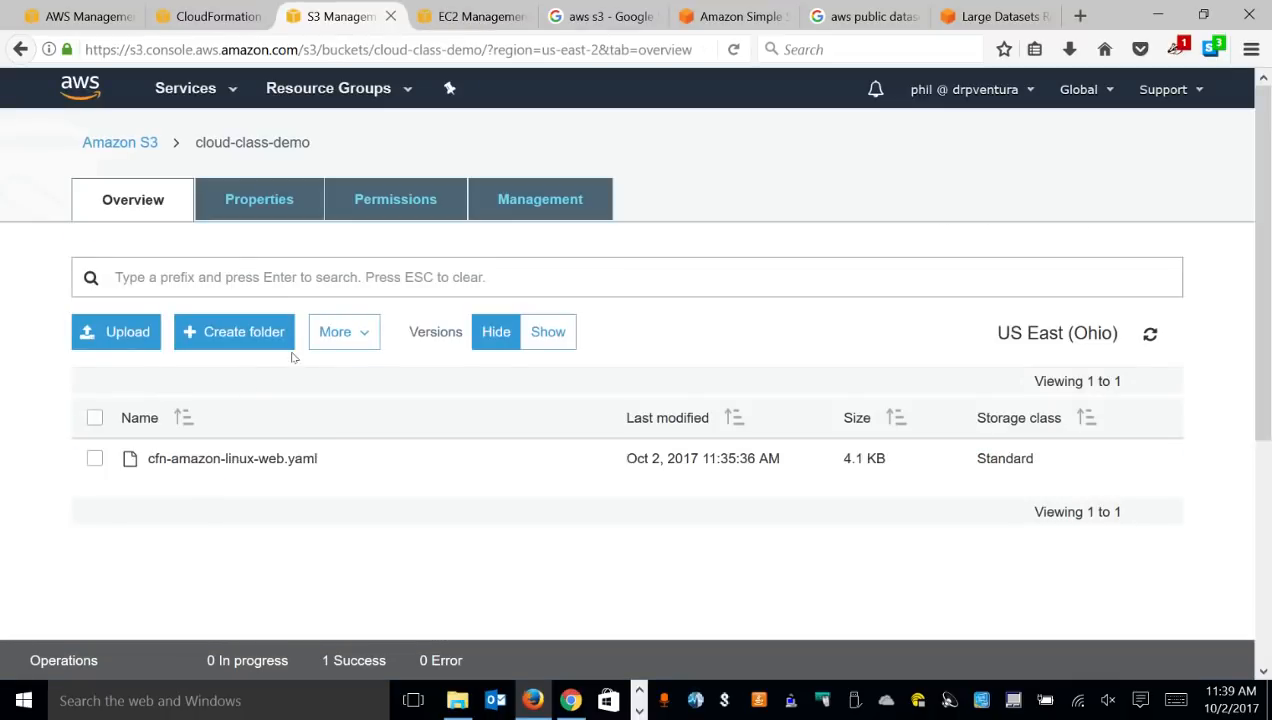
right_click(236, 467)
click(227, 590)
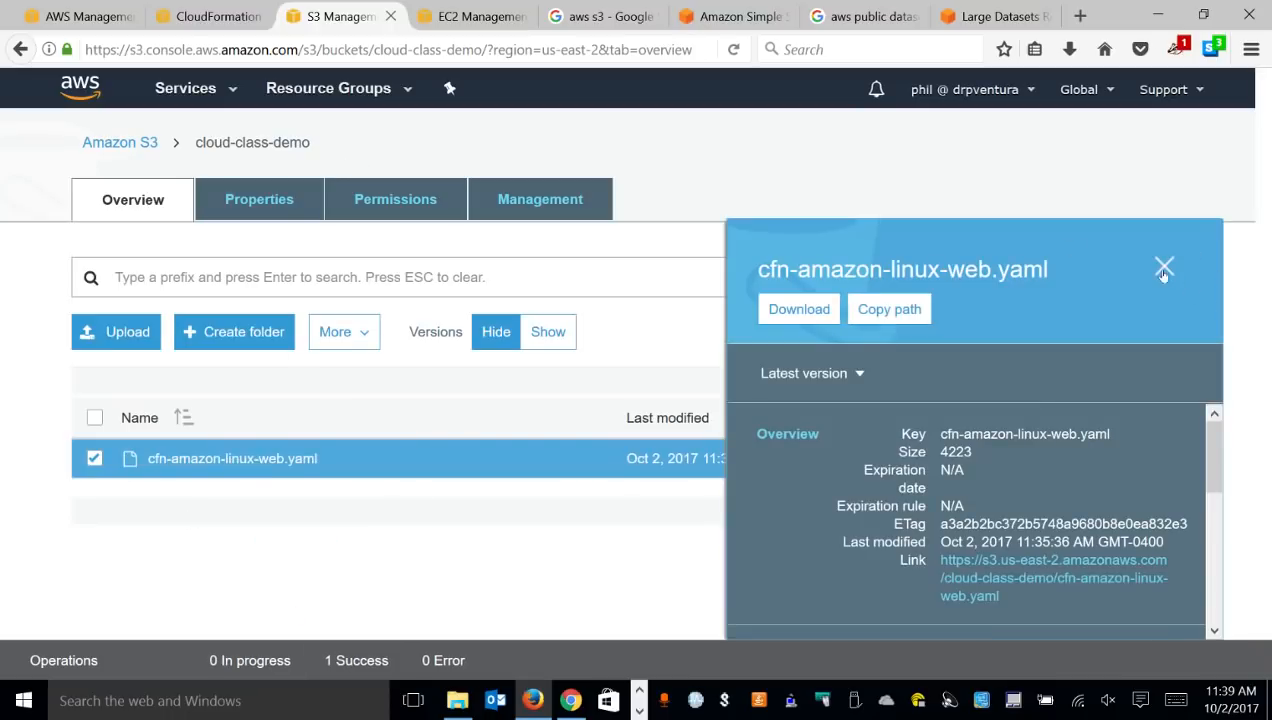
click(1163, 272)
click(131, 152)
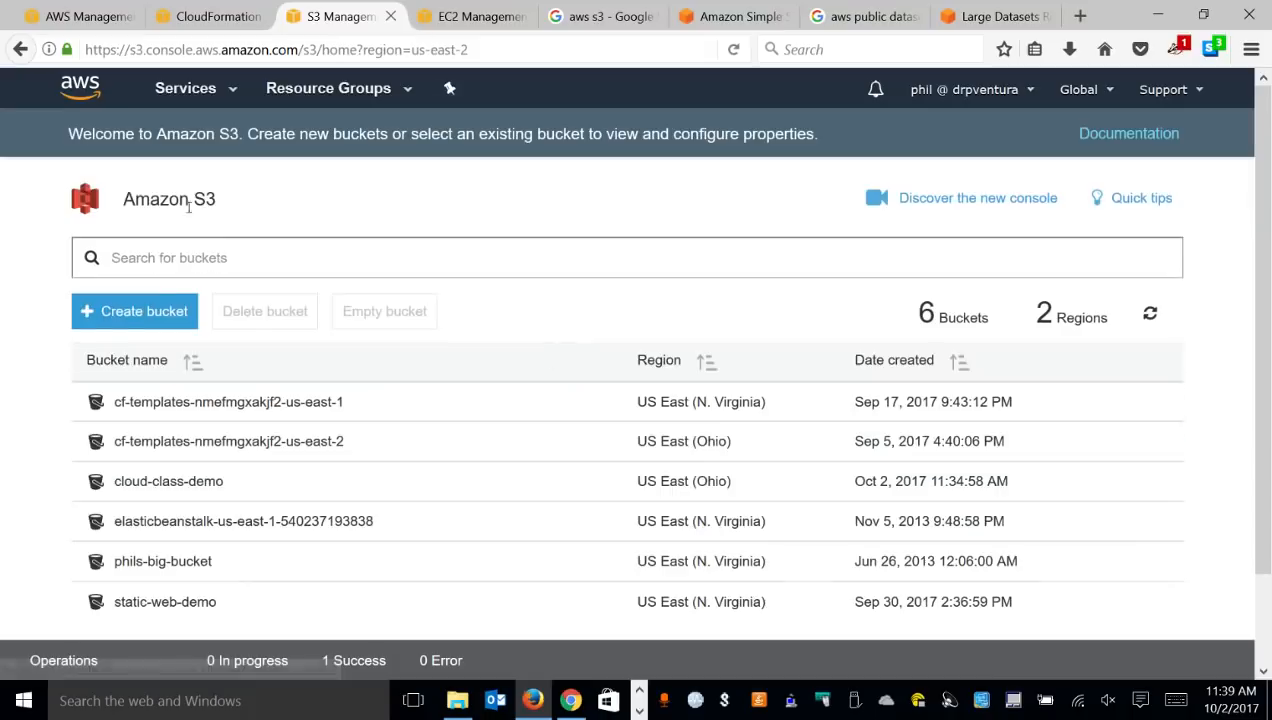
- Start a new bucket named drvs-web, replacing the rejected name mywebsite
click(140, 310)
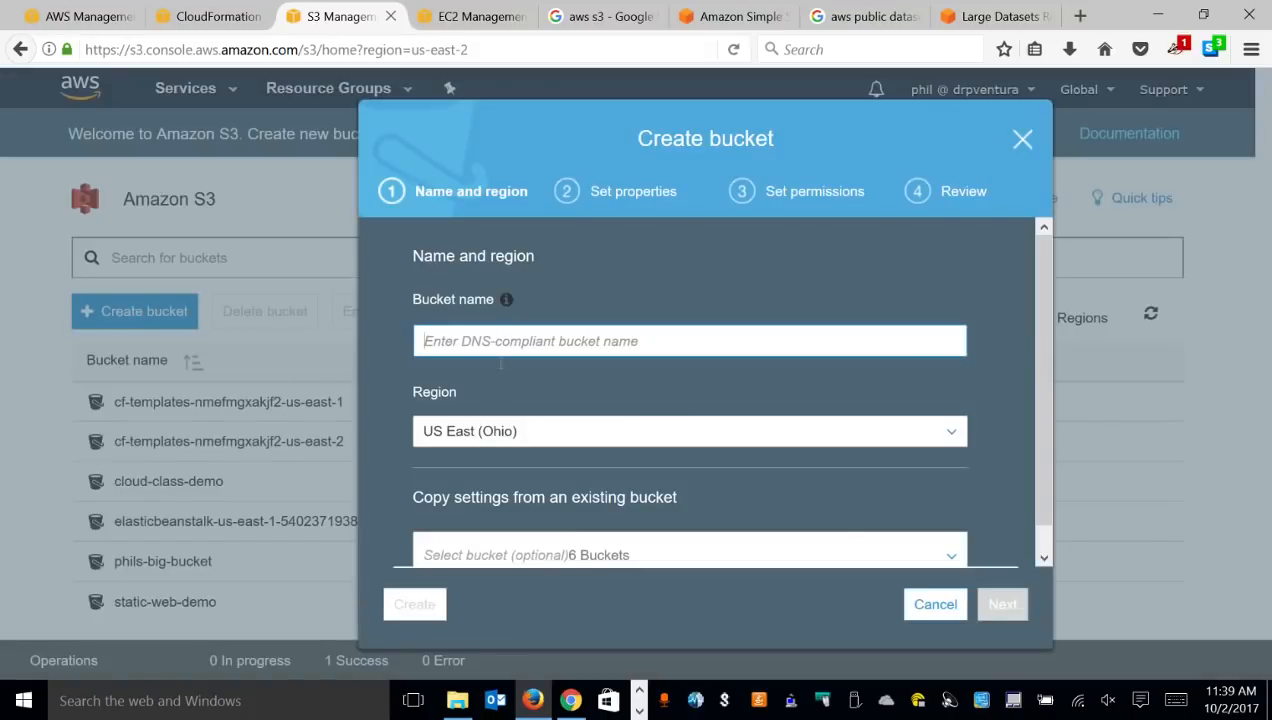
text(my)
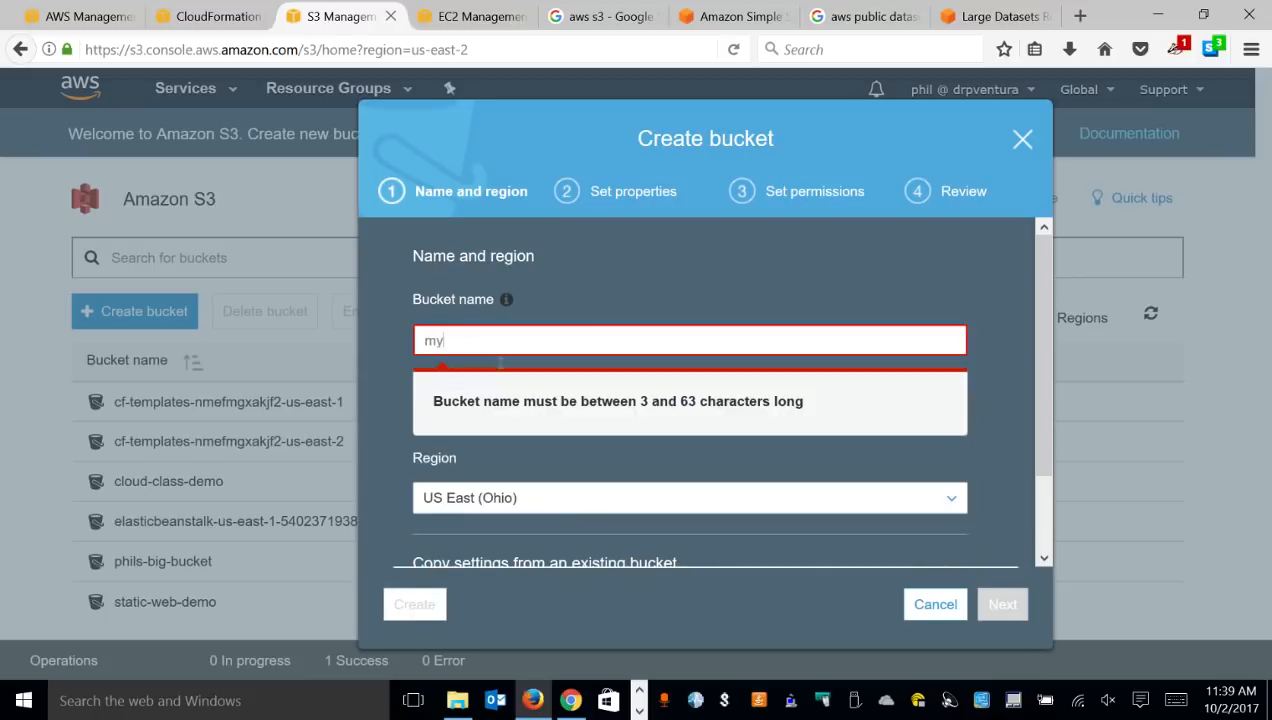
text(website)
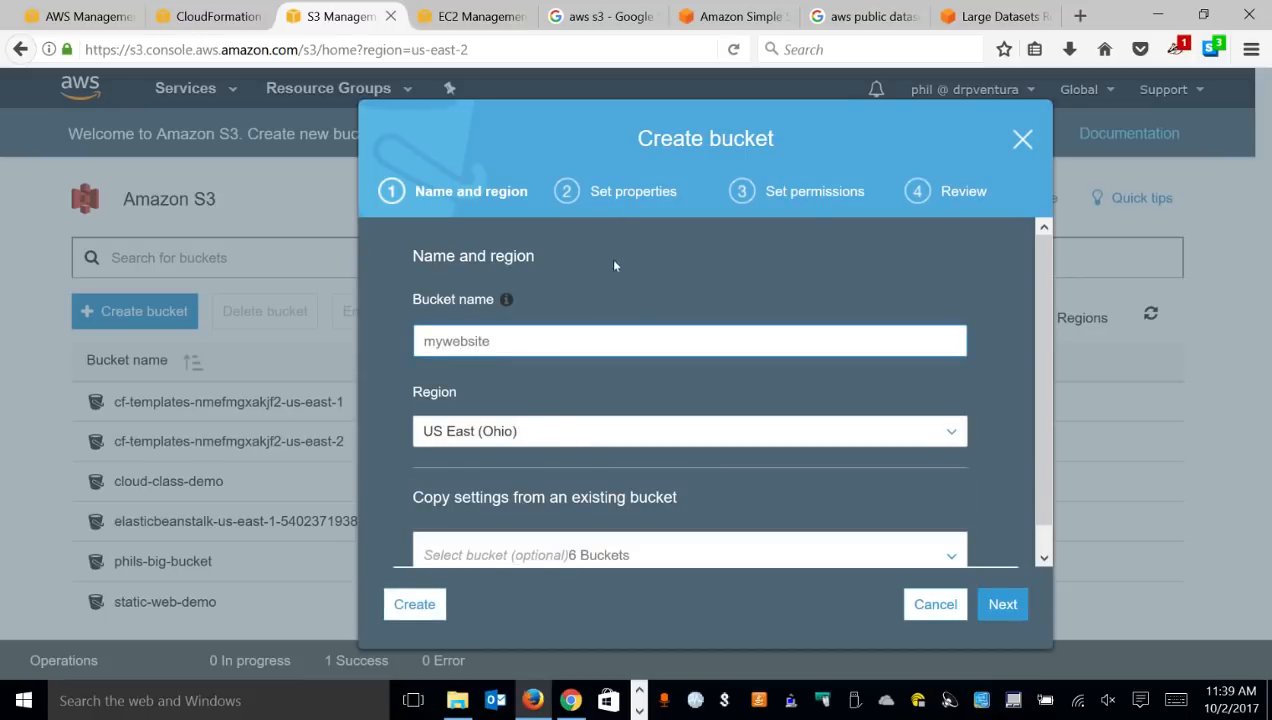
scroll(614, 265, down, 1)
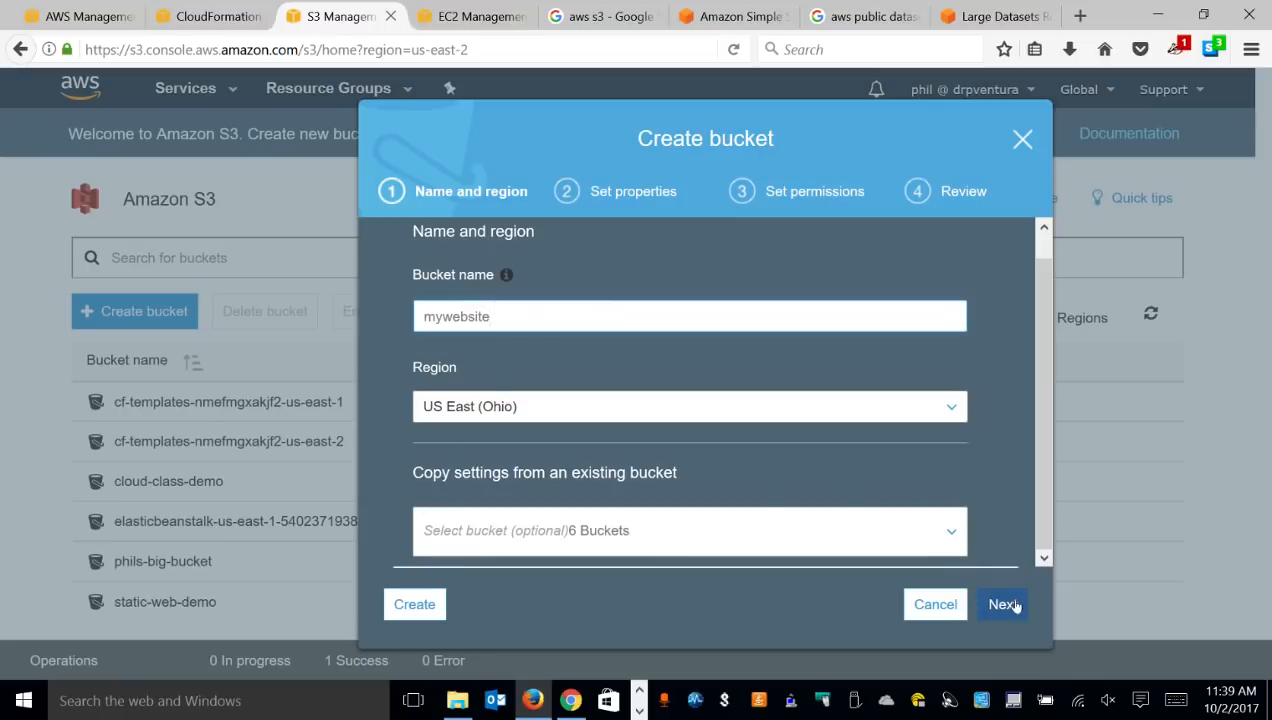
click(1013, 605)
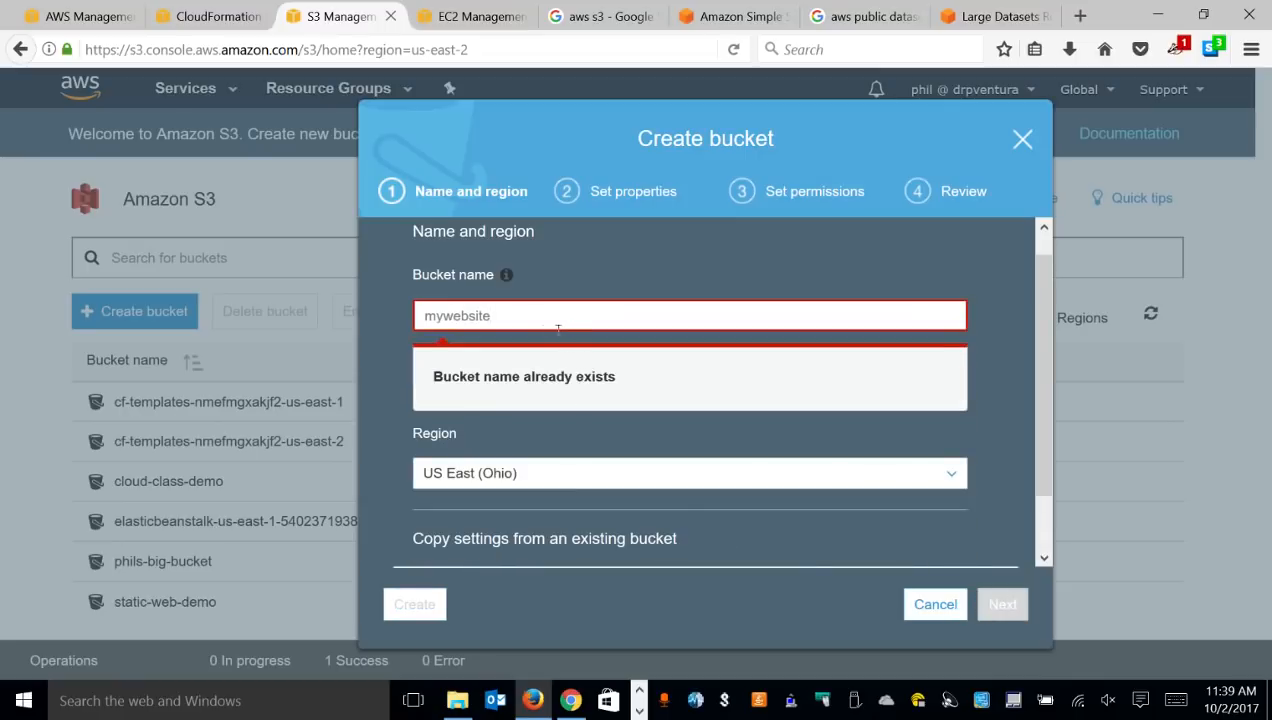
double_click(557, 328)
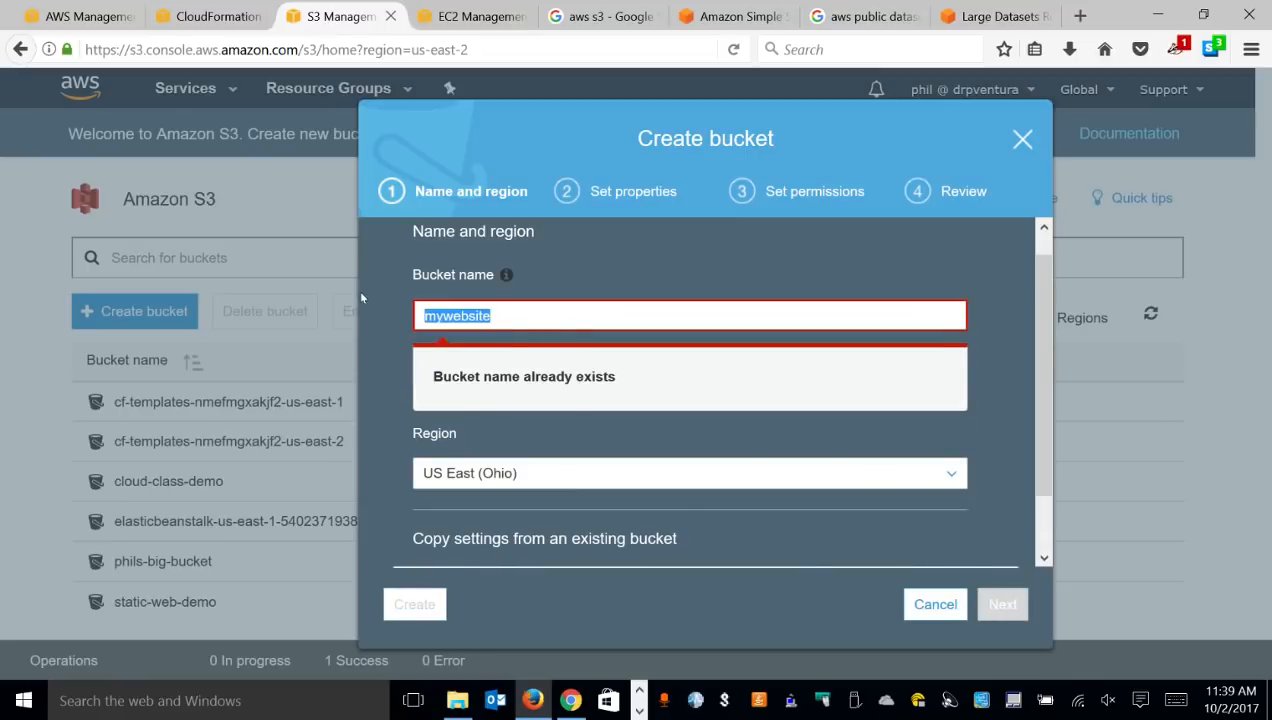
text(drvs-web)
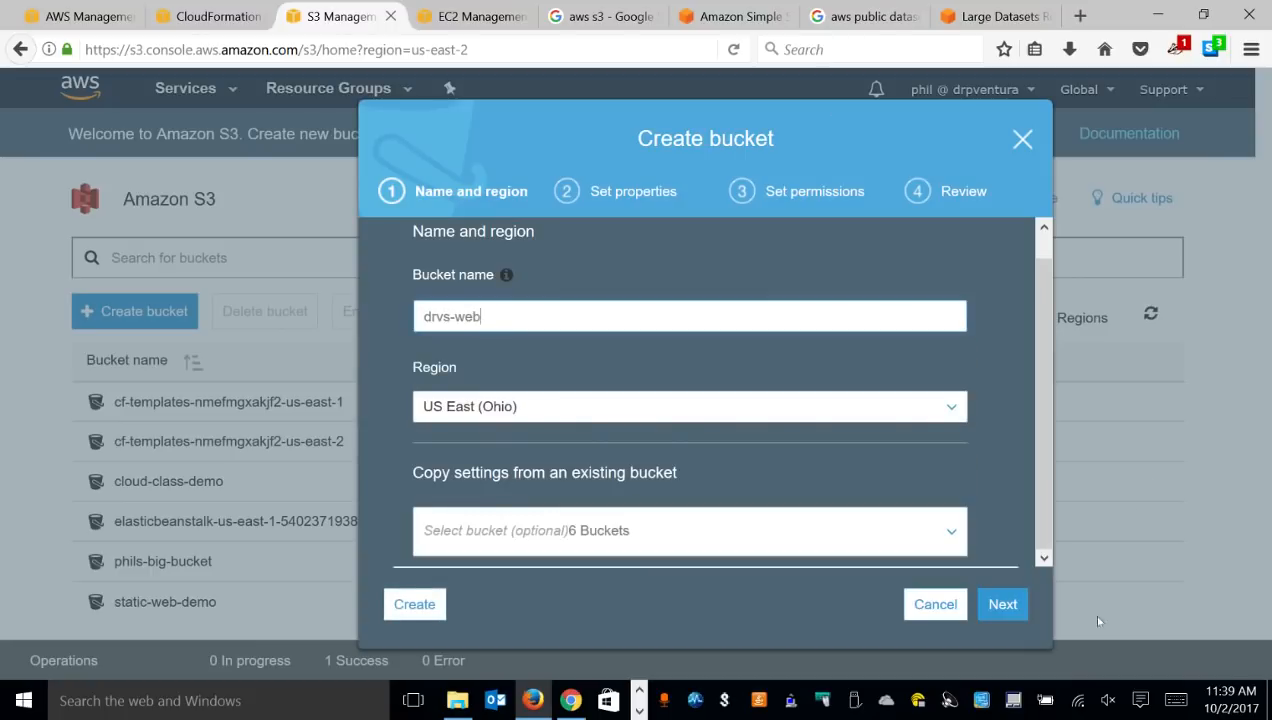
click(1001, 604)
- Enable versioning on the new drvs-web bucket
scroll(840, 500, up, 3)
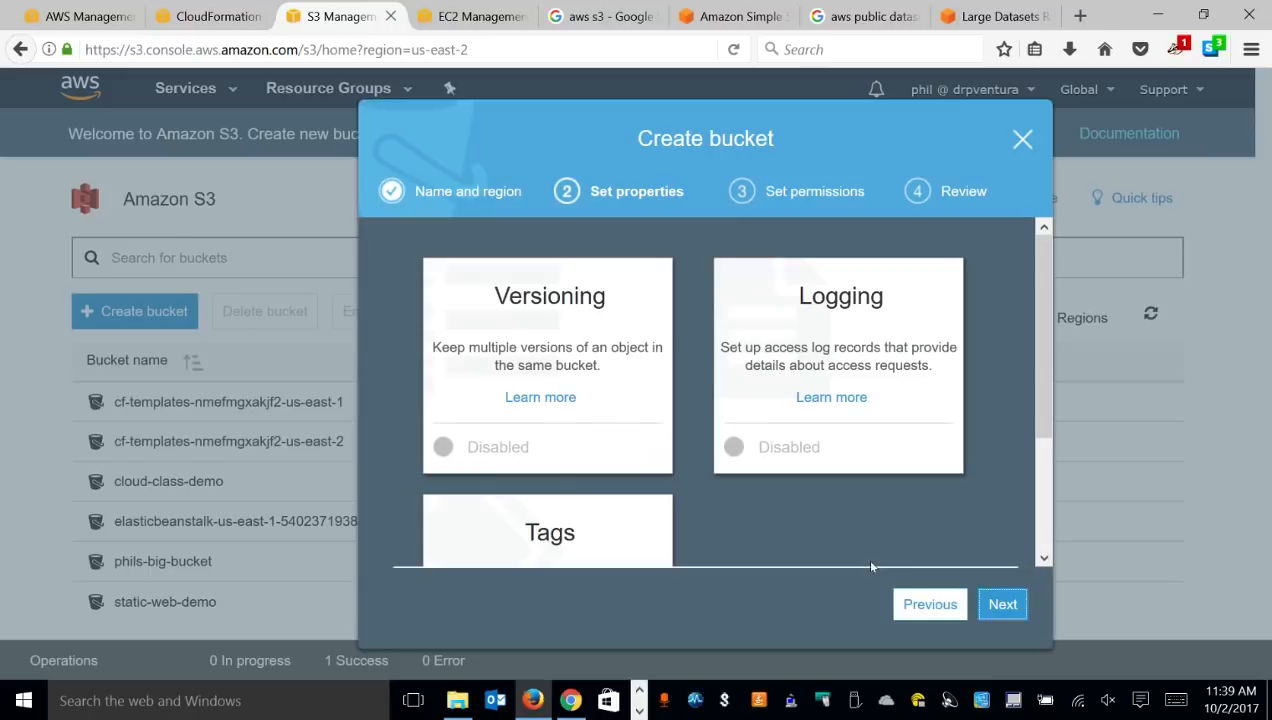
click(551, 398)
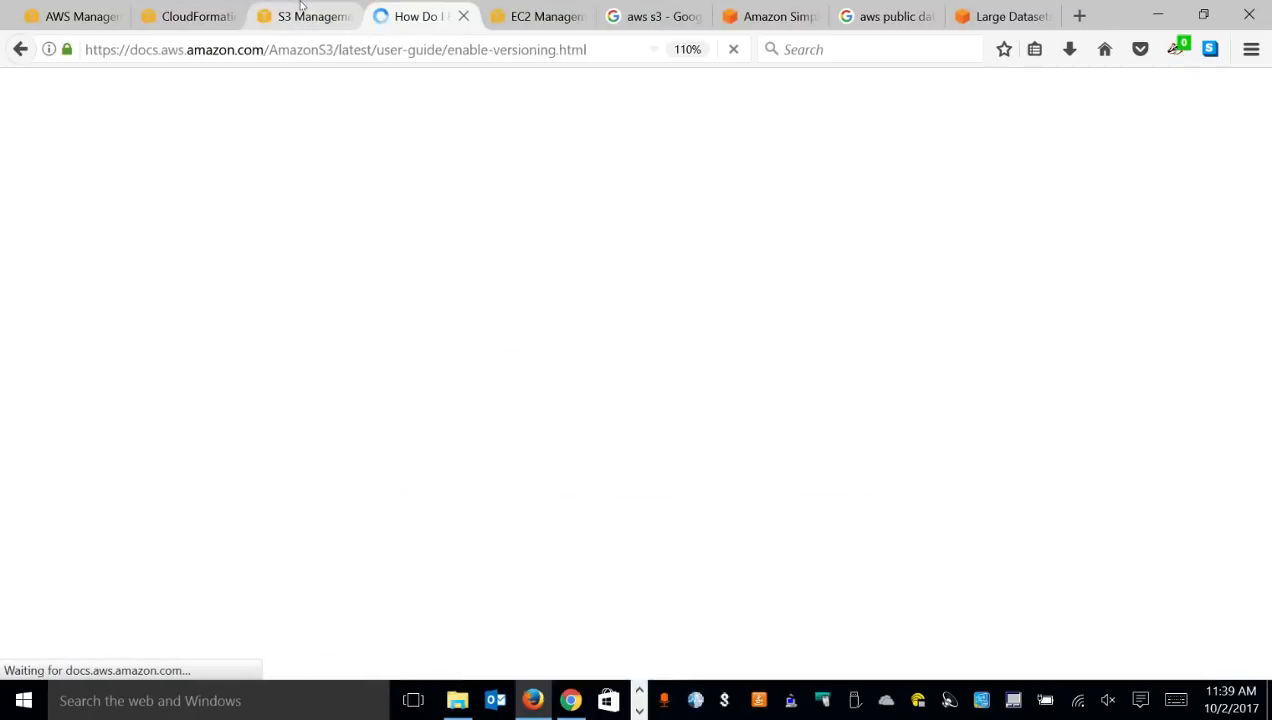
click(308, 16)
click(474, 334)
click(881, 482)
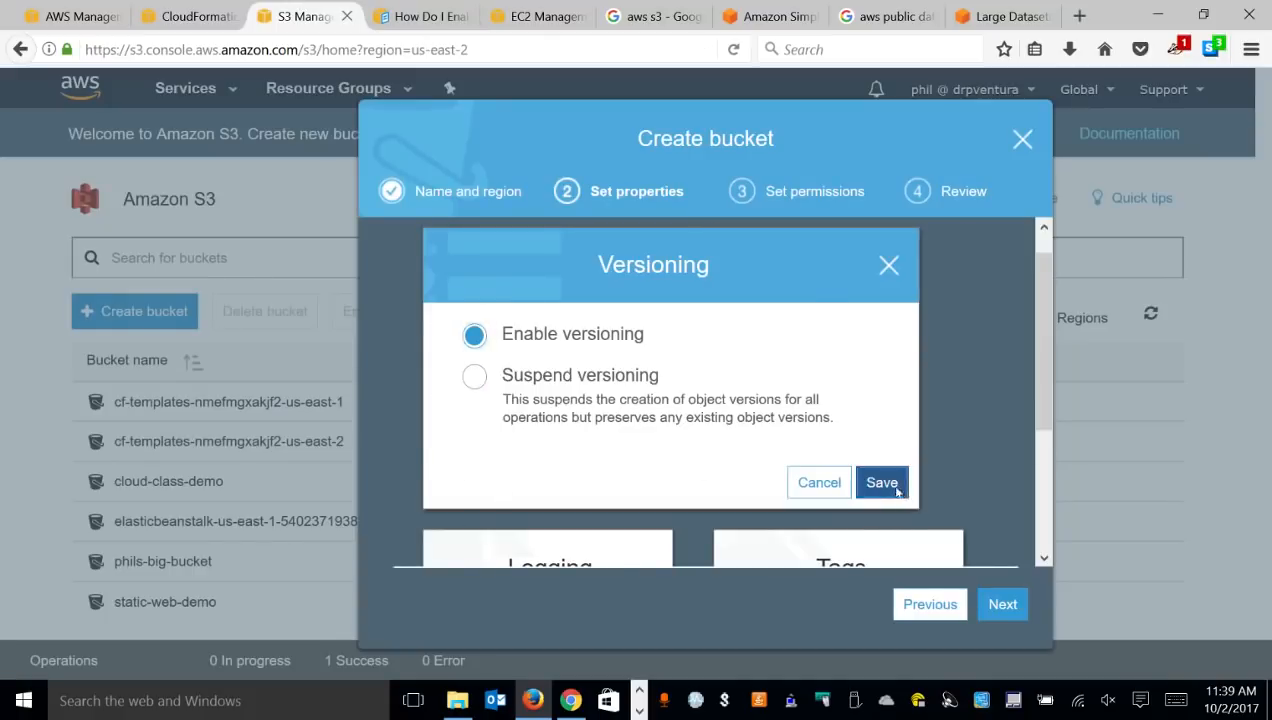
click(1003, 605)
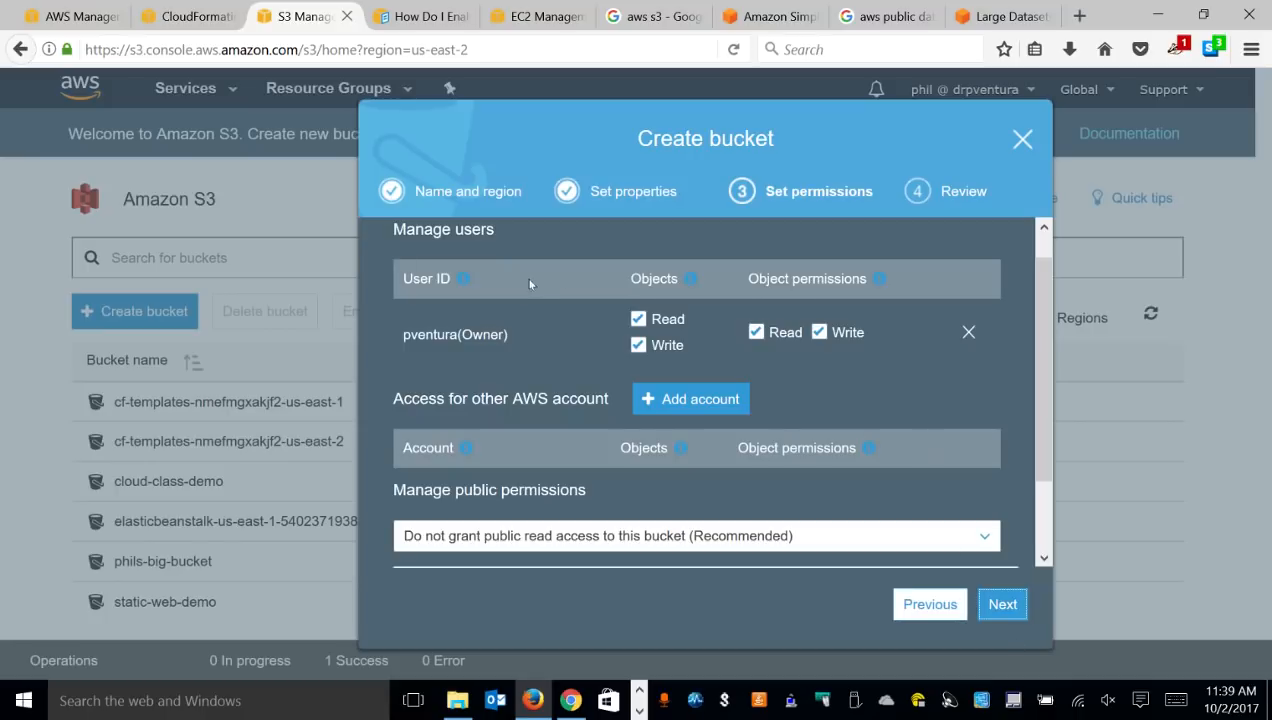
- Grant public read access and create the drvs-web bucket
scroll(568, 281, down, 2)
scroll(573, 290, down, 1)
click(585, 445)
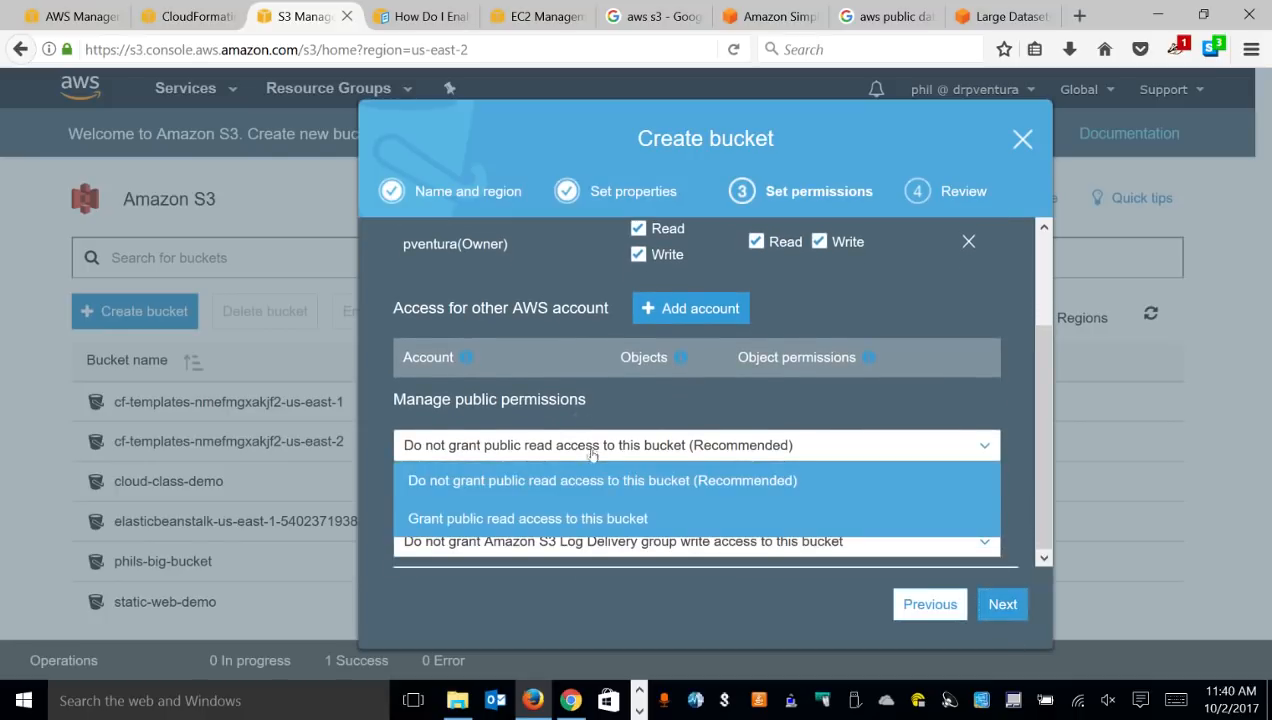
click(578, 518)
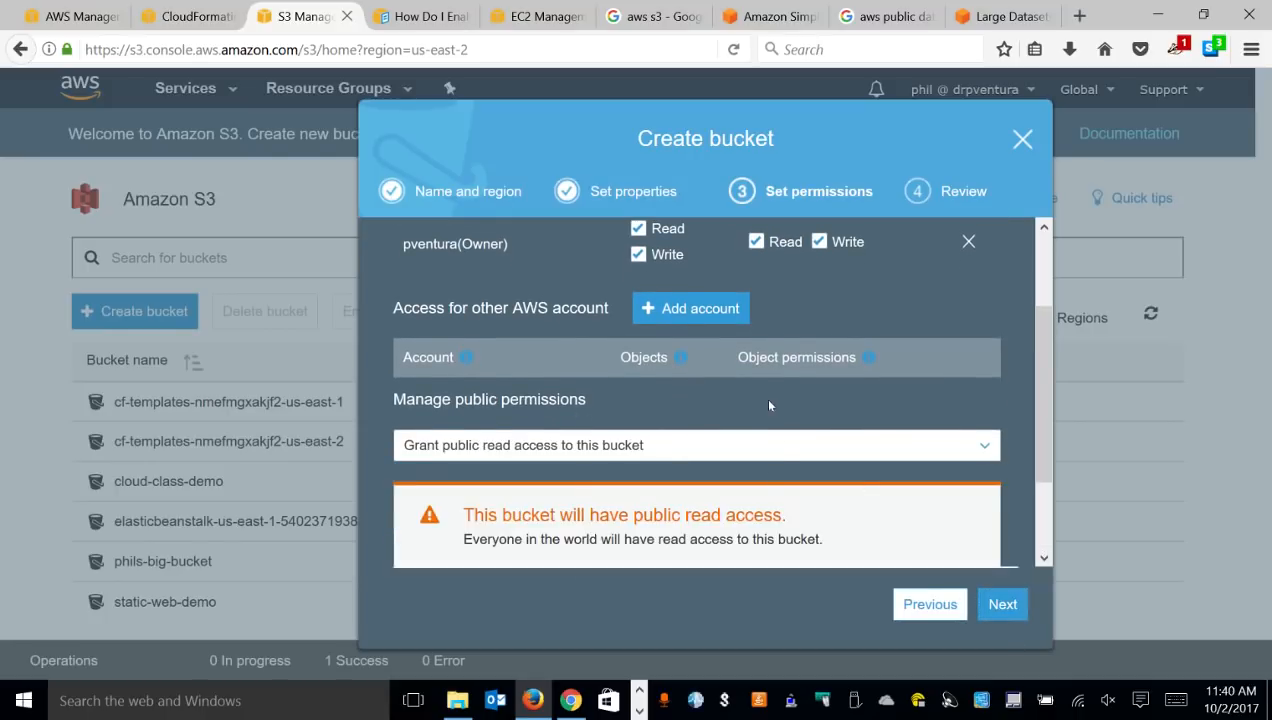
scroll(763, 397, down, 2)
click(1001, 605)
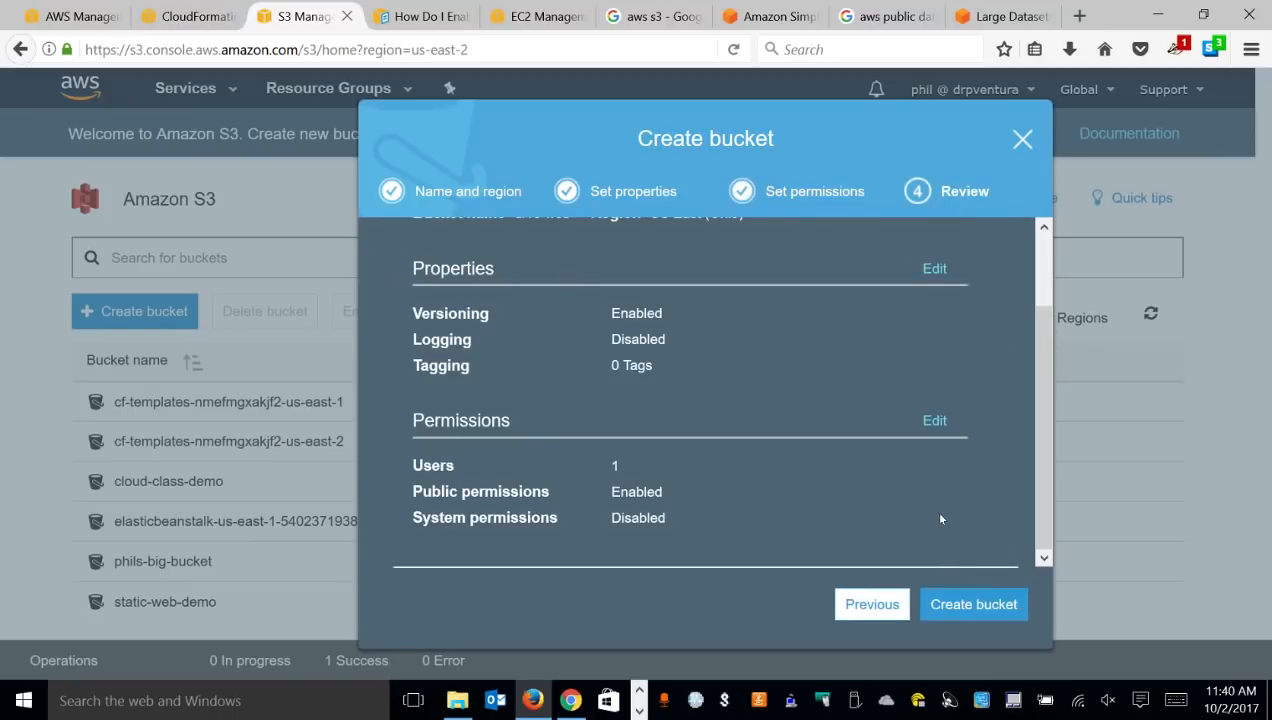
click(935, 602)
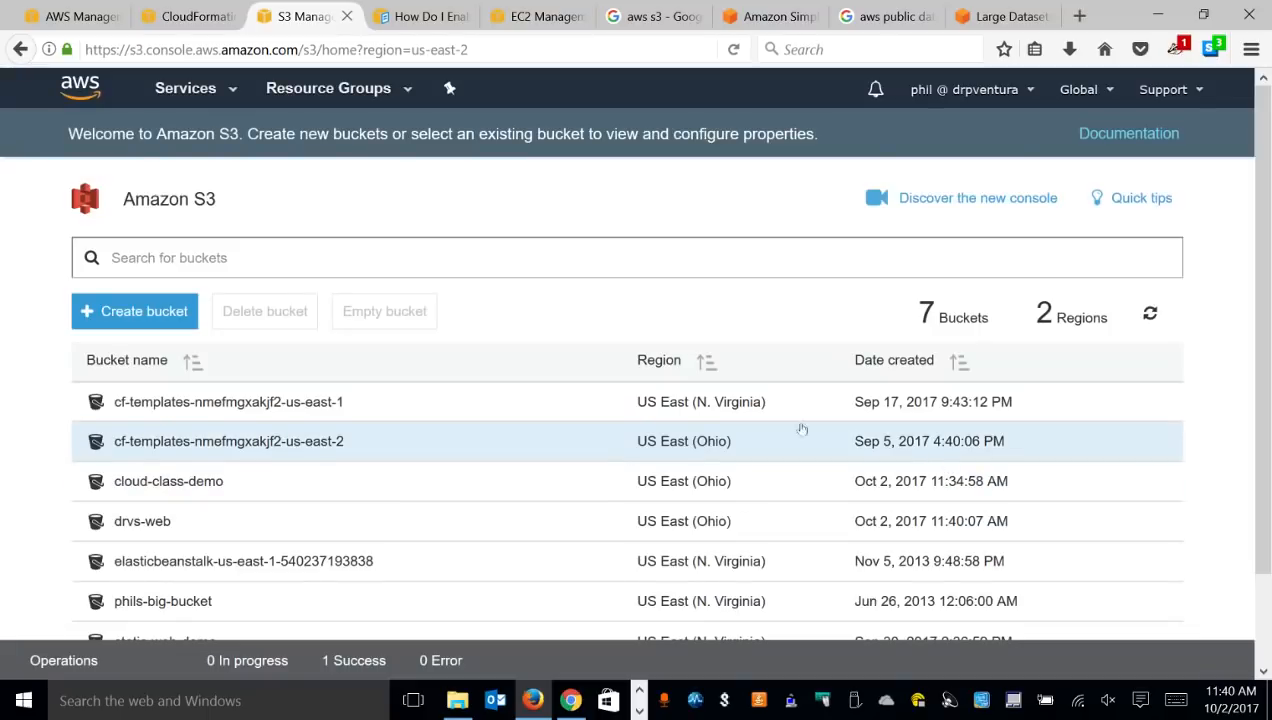
- Open the drvs-web bucket's properties and its Static website hosting settings
scroll(5, 487, down, 2)
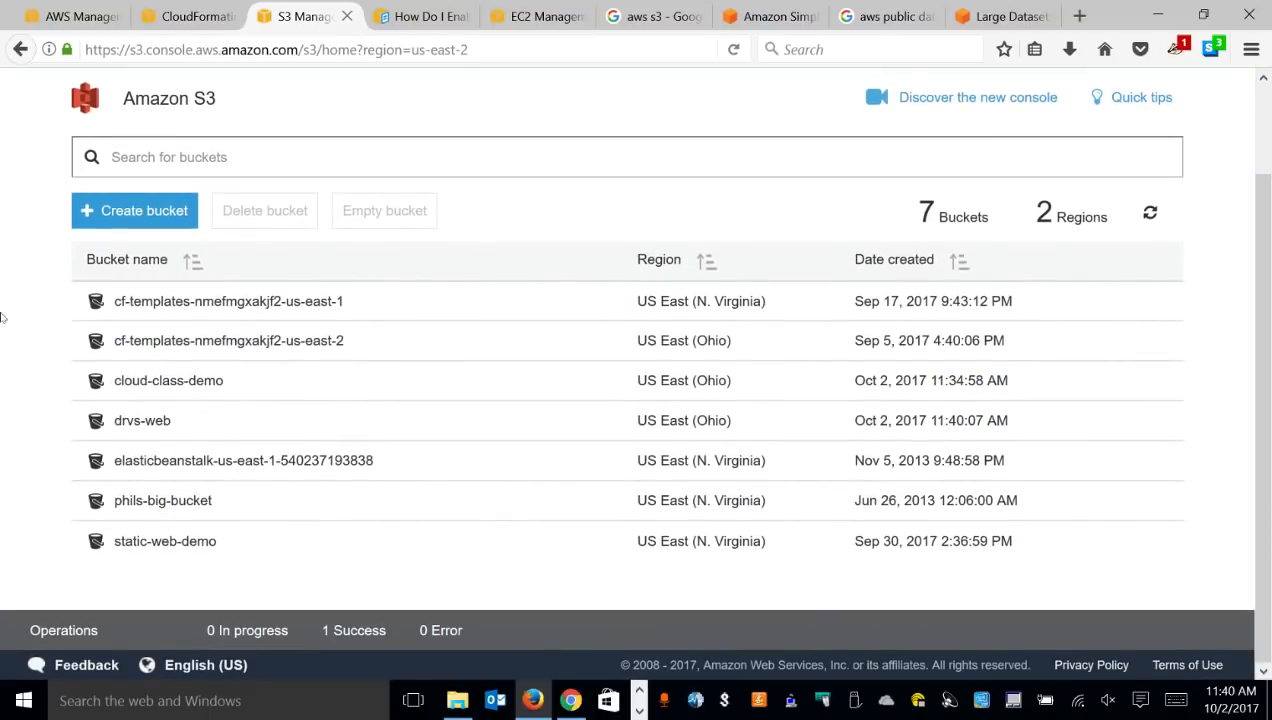
click(145, 421)
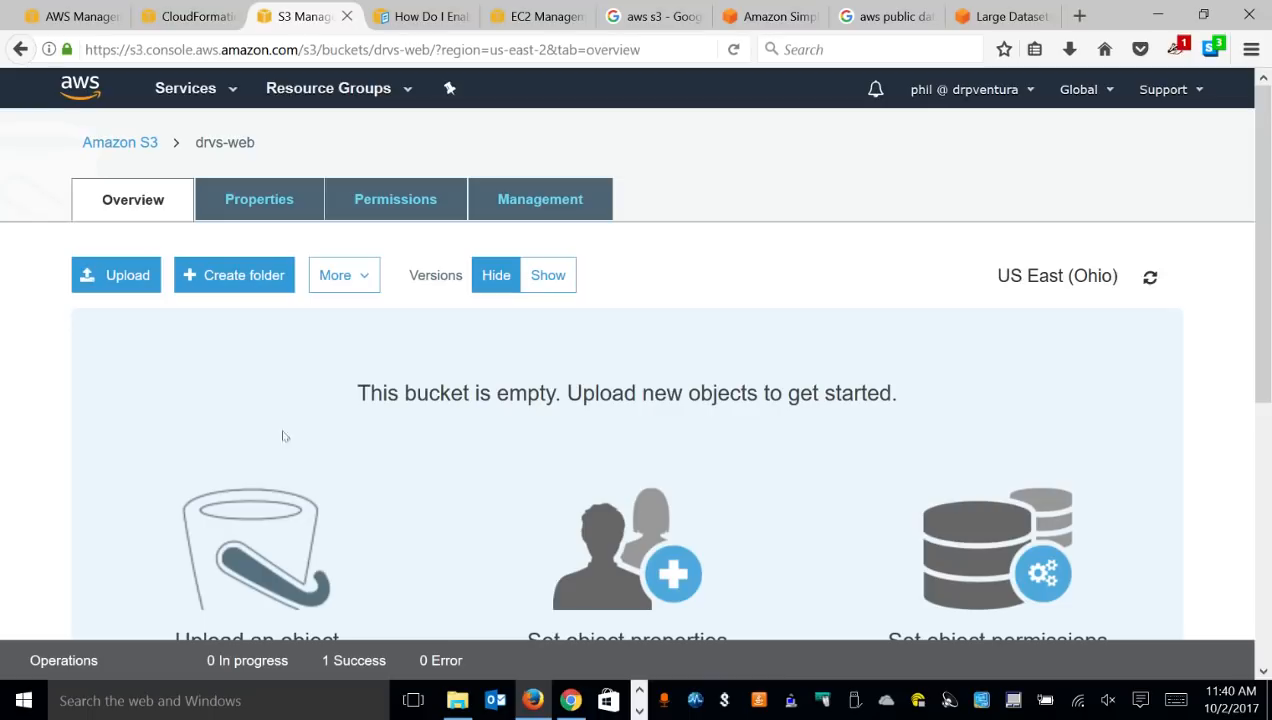
click(279, 204)
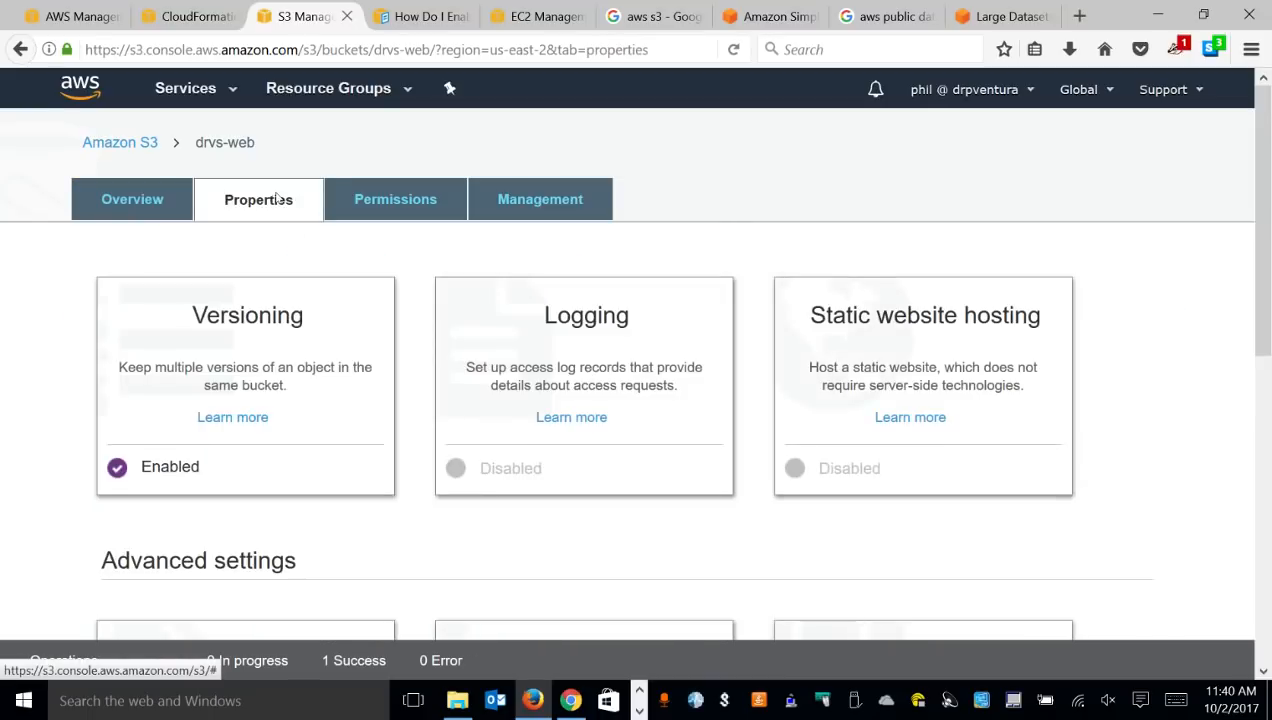
scroll(280, 285, down, 2)
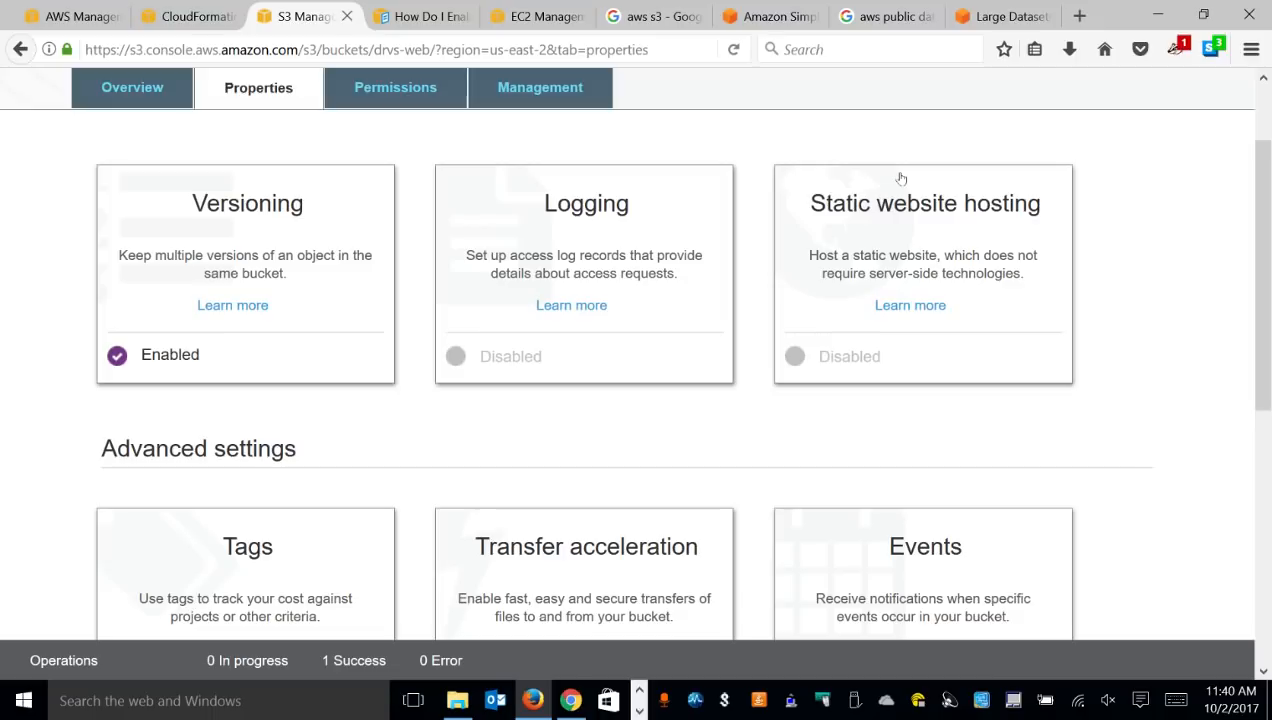
click(818, 368)
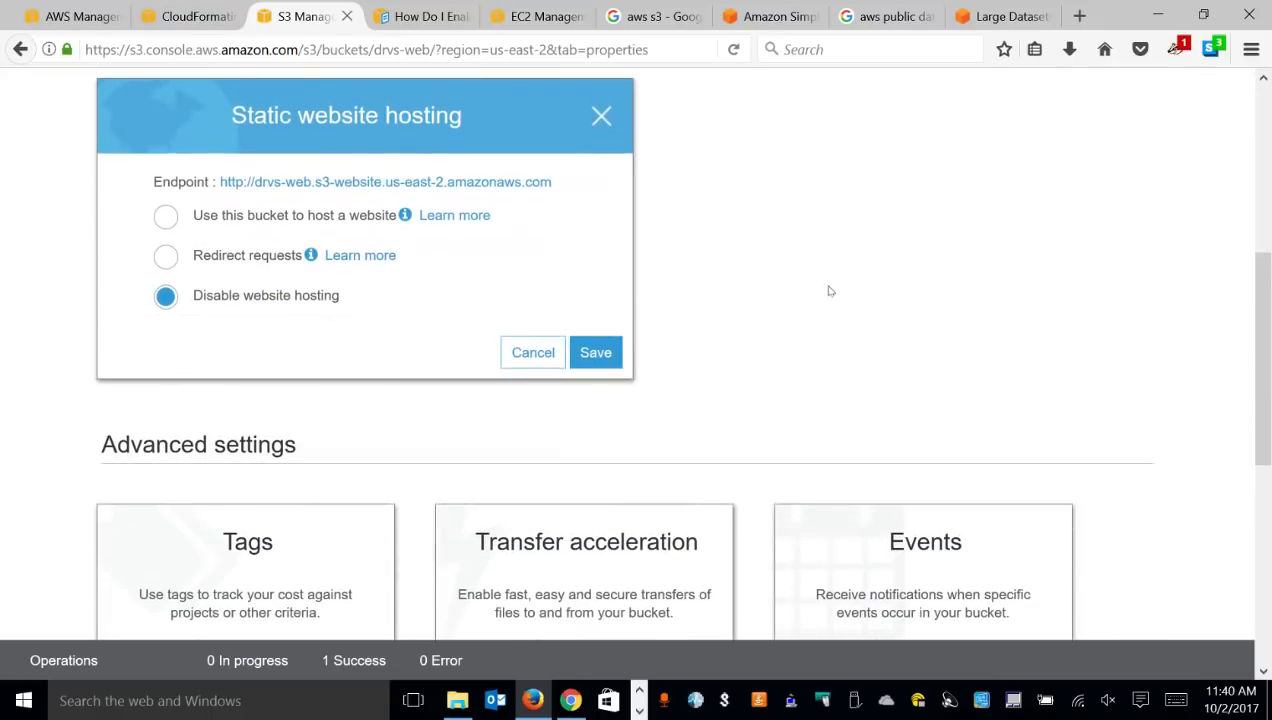
scroll(829, 289, up, 3)
scroll(556, 494, down, 1)
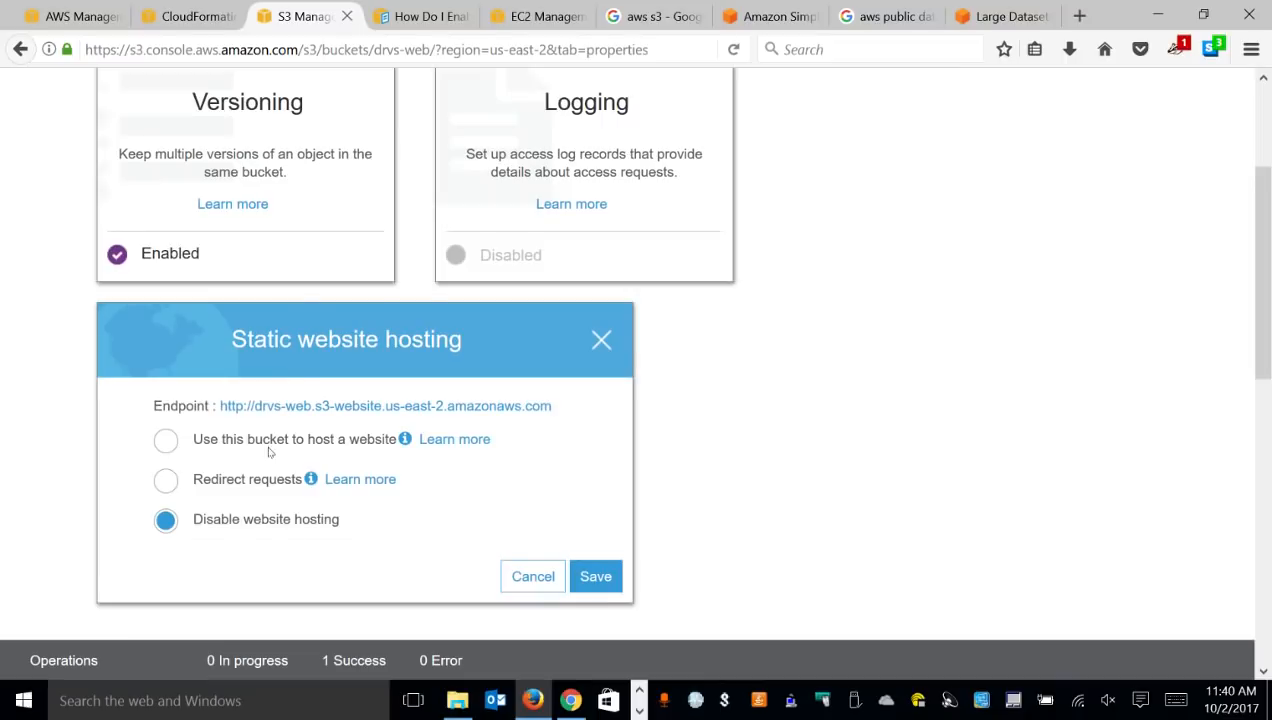
scroll(270, 440, down, 1)
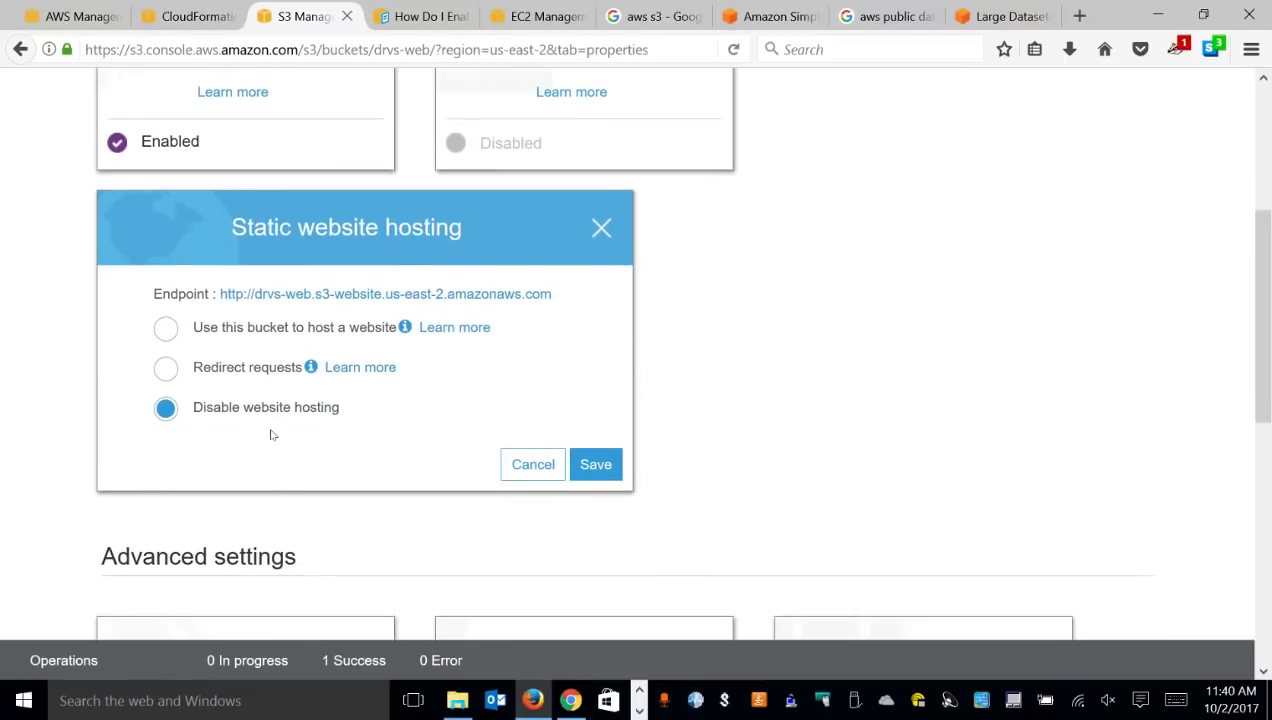
- Host a website on the bucket with index.html and error.html documents and save
click(166, 330)
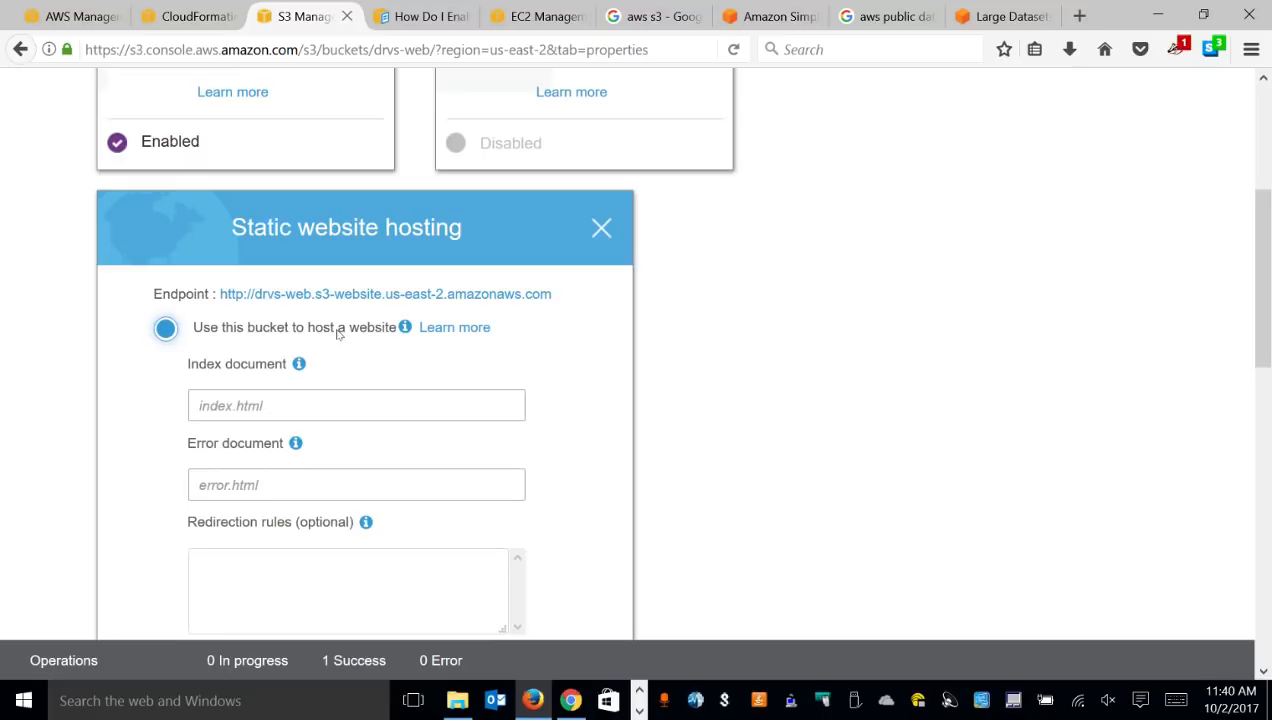
scroll(330, 330, down, 1)
click(256, 300)
text(in)
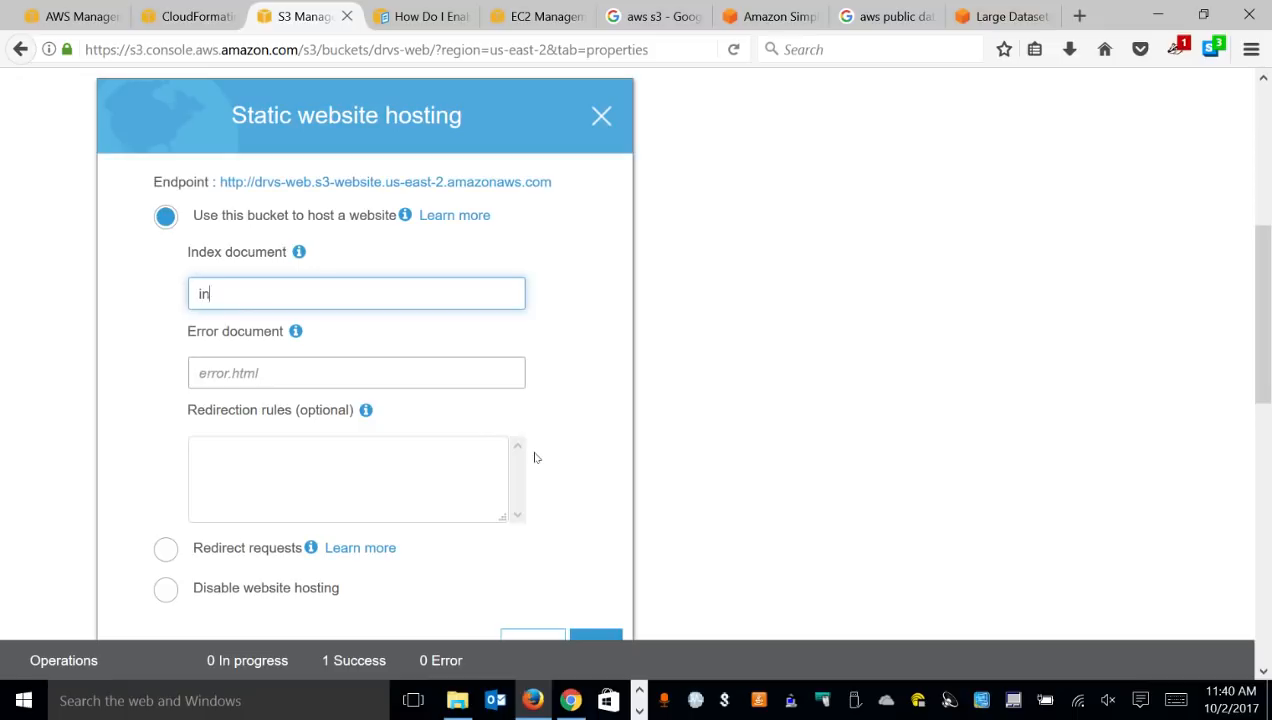
text(dex.html)
key(Tab)
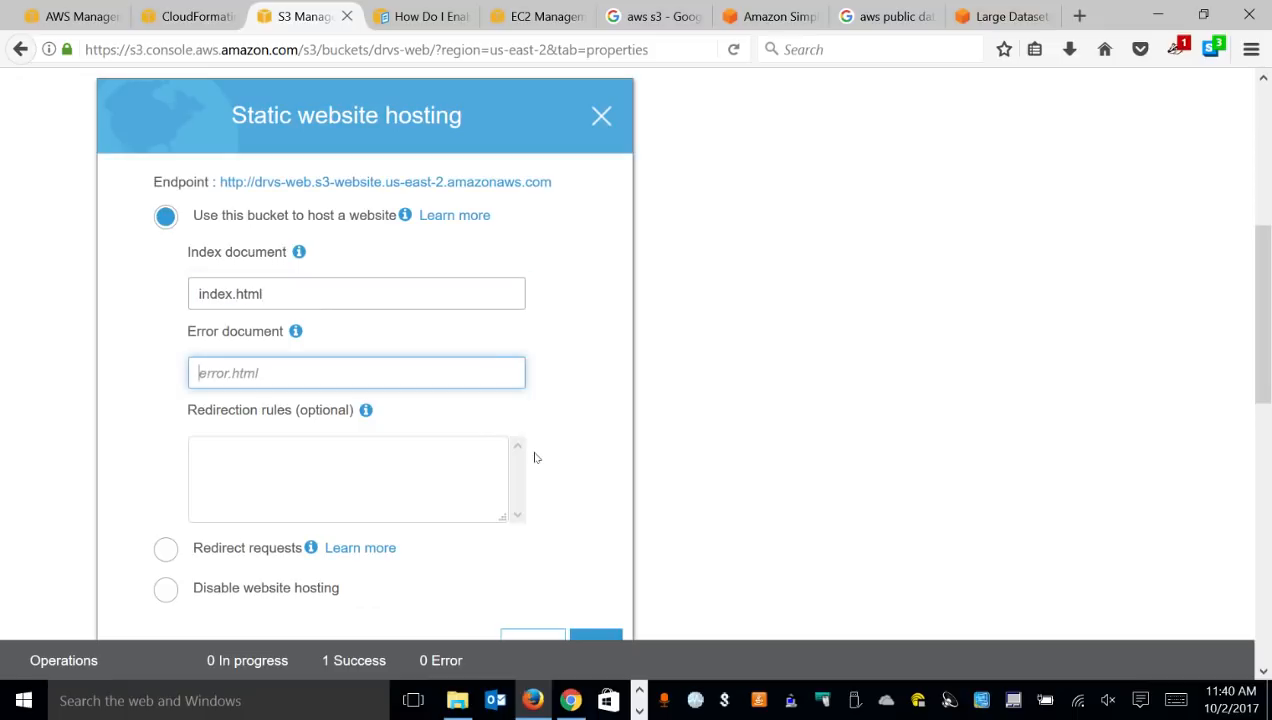
text(error.html)
scroll(534, 457, down, 3)
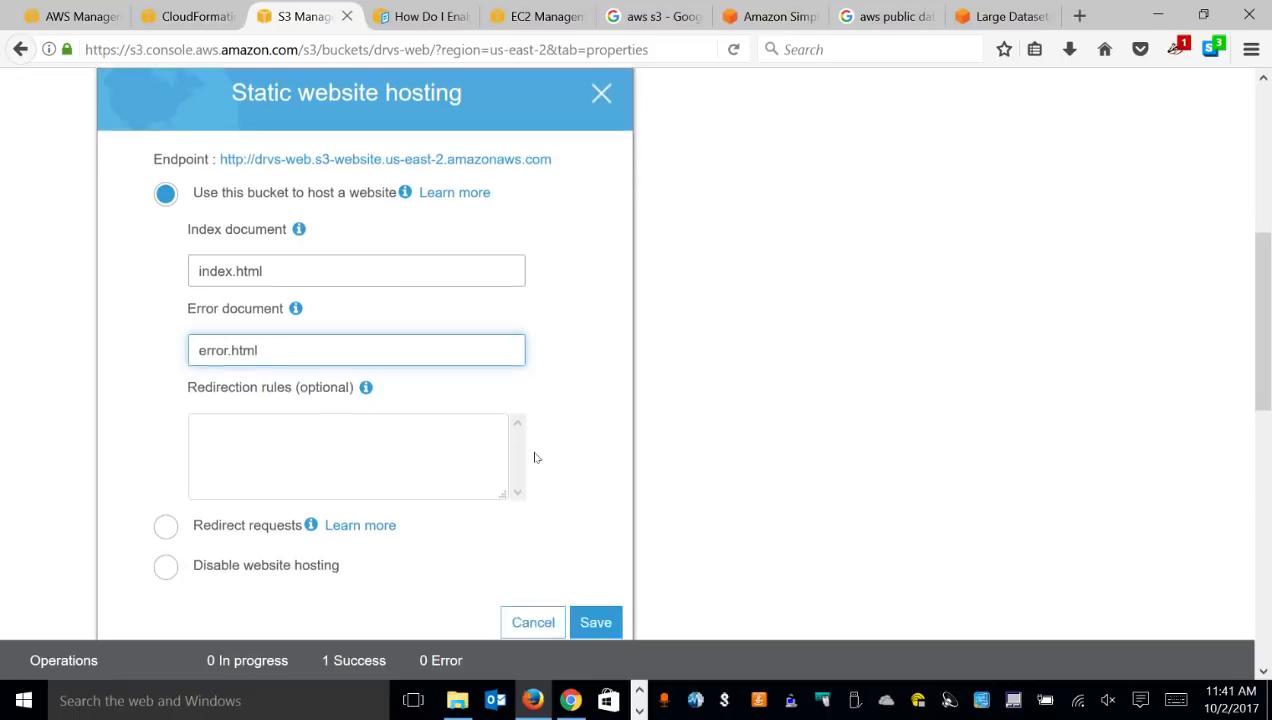
scroll(558, 480, up, 2)
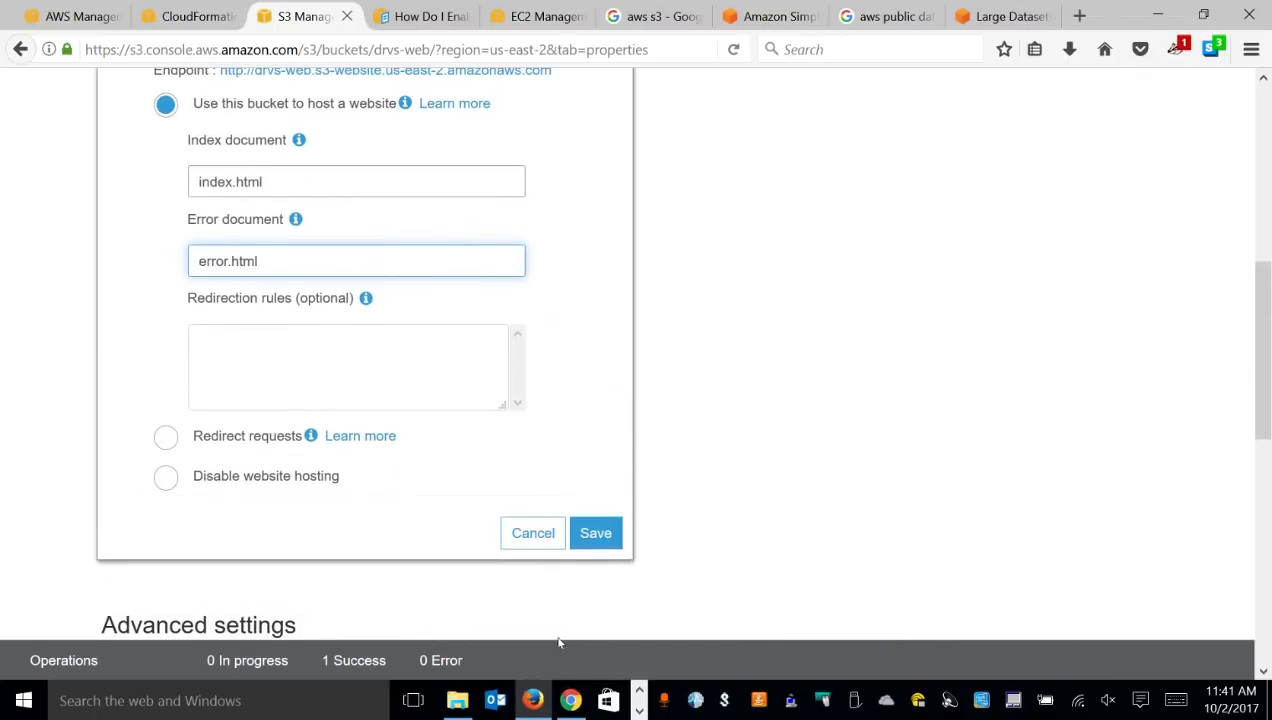
click(596, 533)
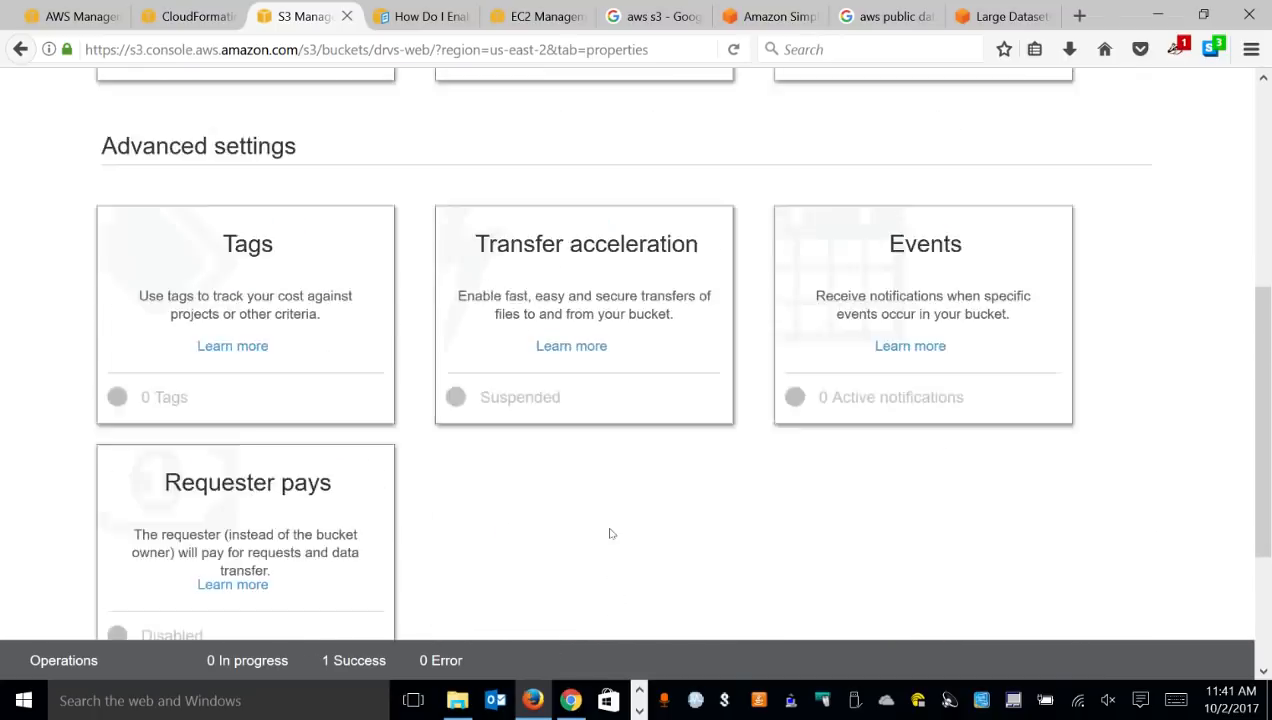
scroll(612, 532, up, 2)
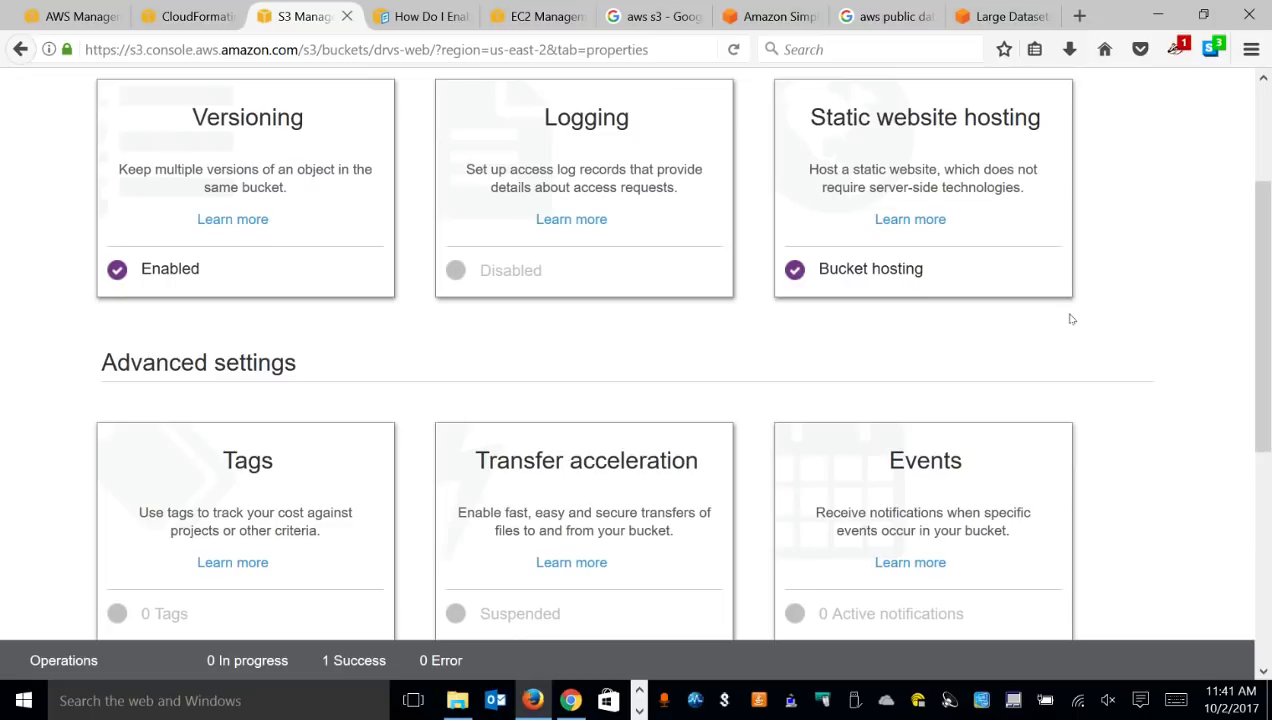
scroll(1070, 318, up, 2)
- Open drvs-web's website endpoint in a new tab (404 Not Found), then go to the desktop
click(906, 283)
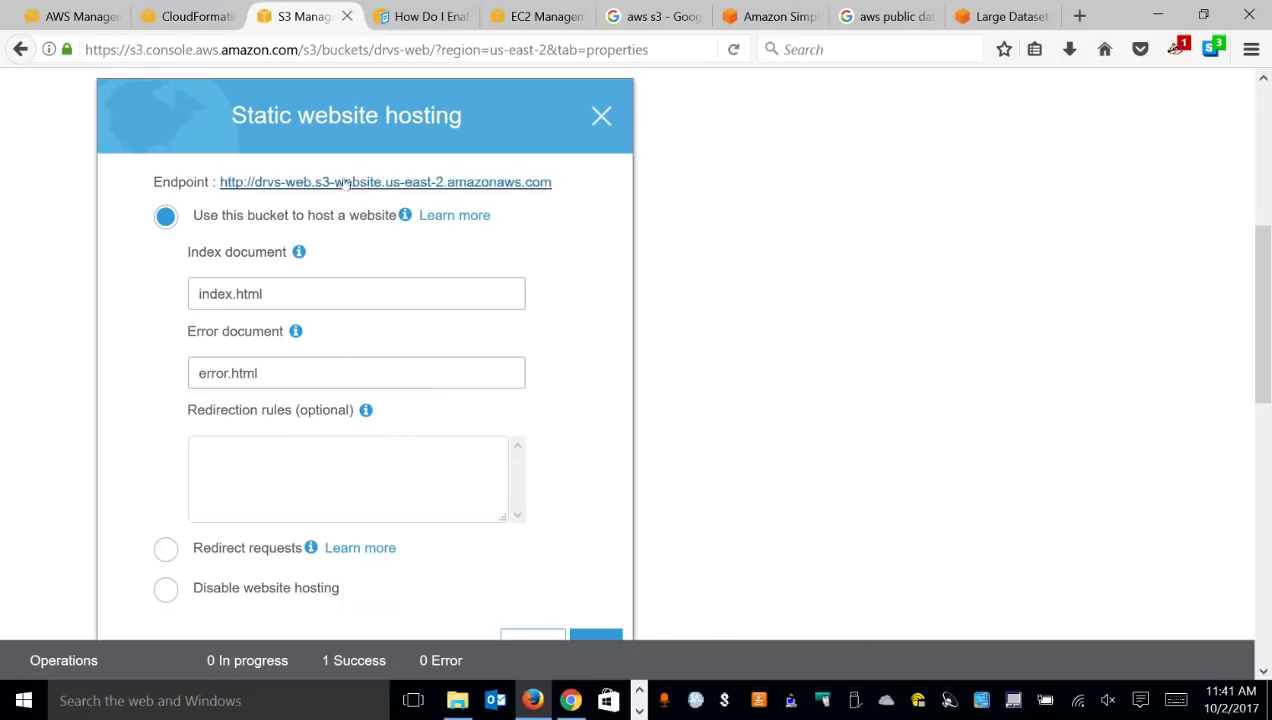
right_click(375, 192)
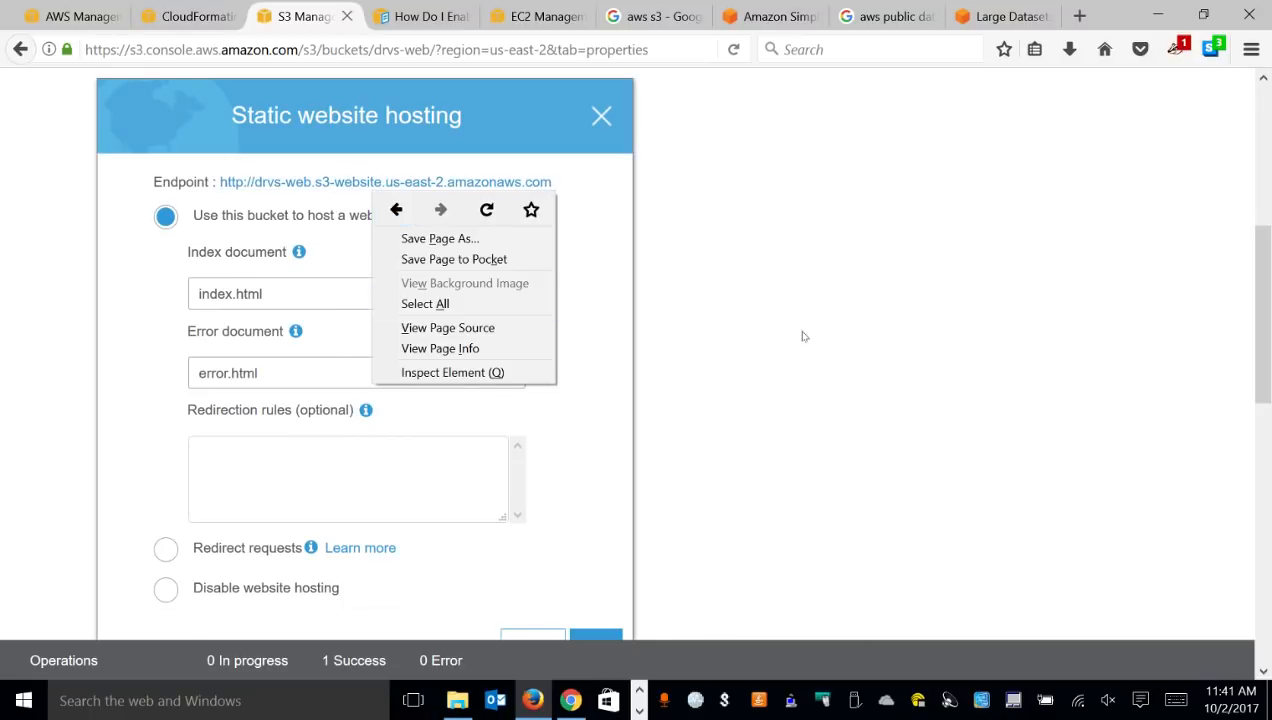
drag(801, 335, 660, 286)
click(588, 281)
right_click(497, 191)
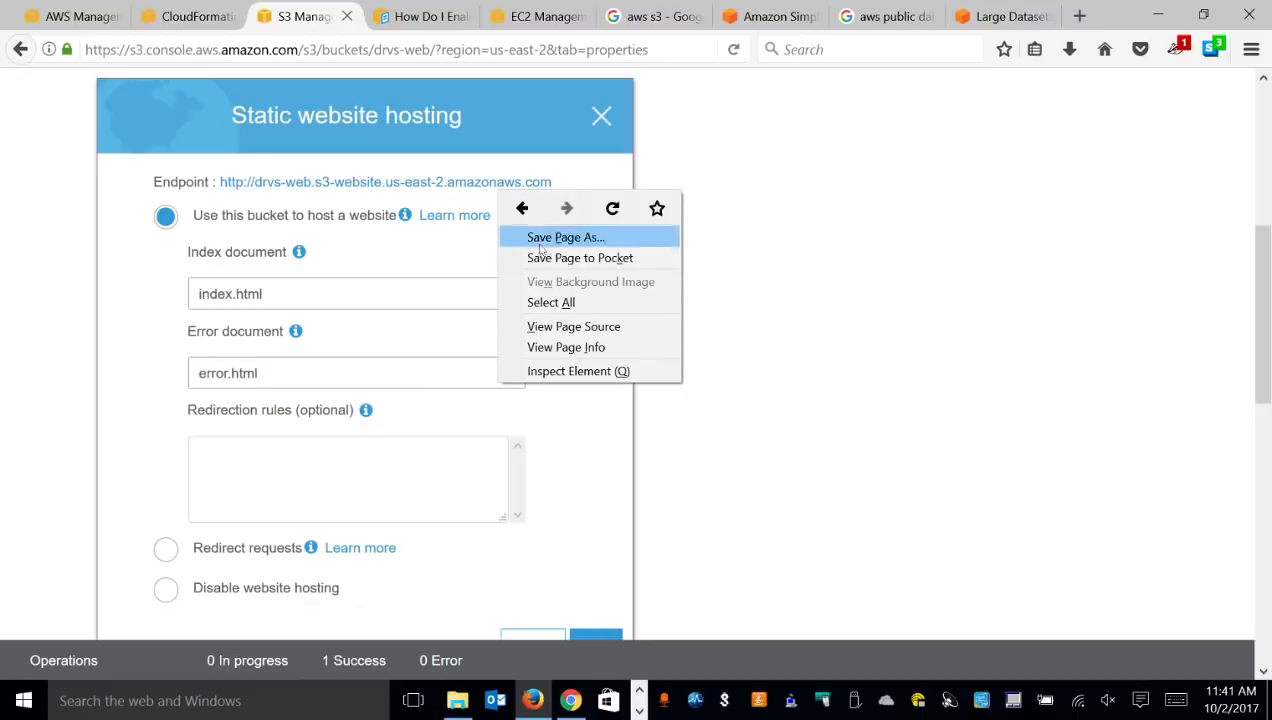
drag(827, 327, 685, 280)
click(511, 194)
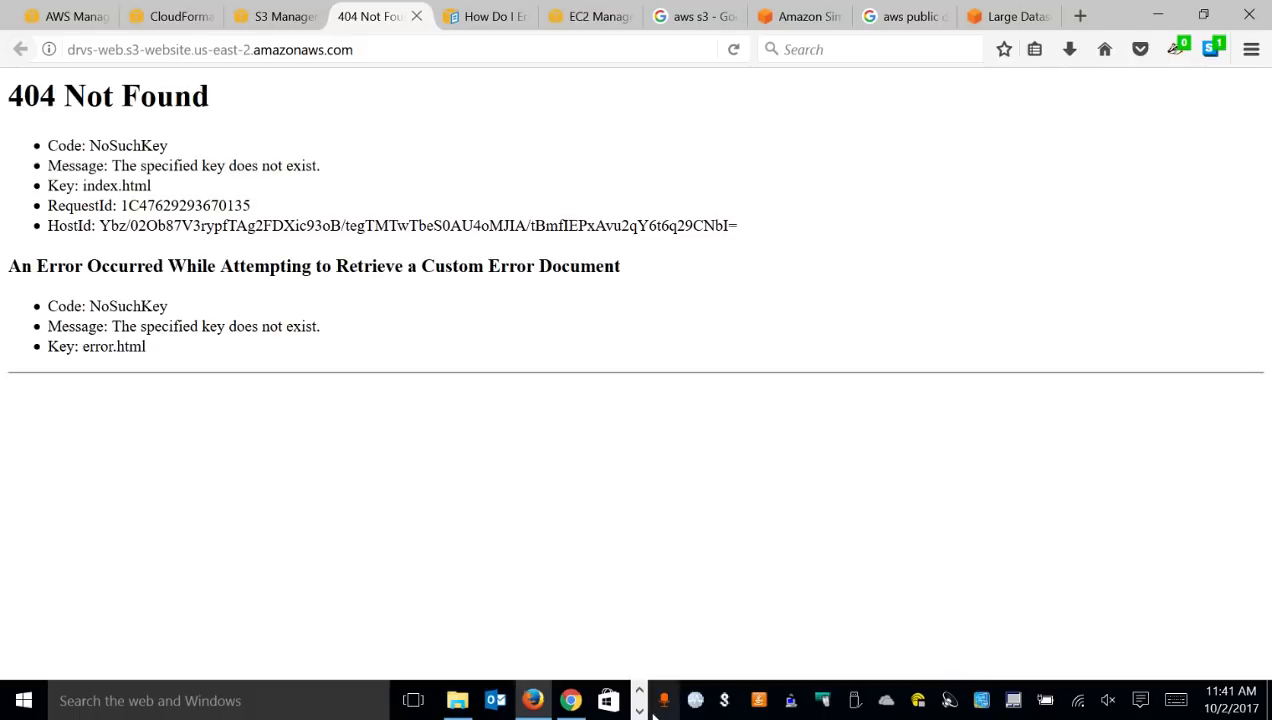
click(1268, 700)
right_click(1016, 330)
- Create an empty index.html text file on the desktop and open it in Brackets
mouse_move(902, 618)
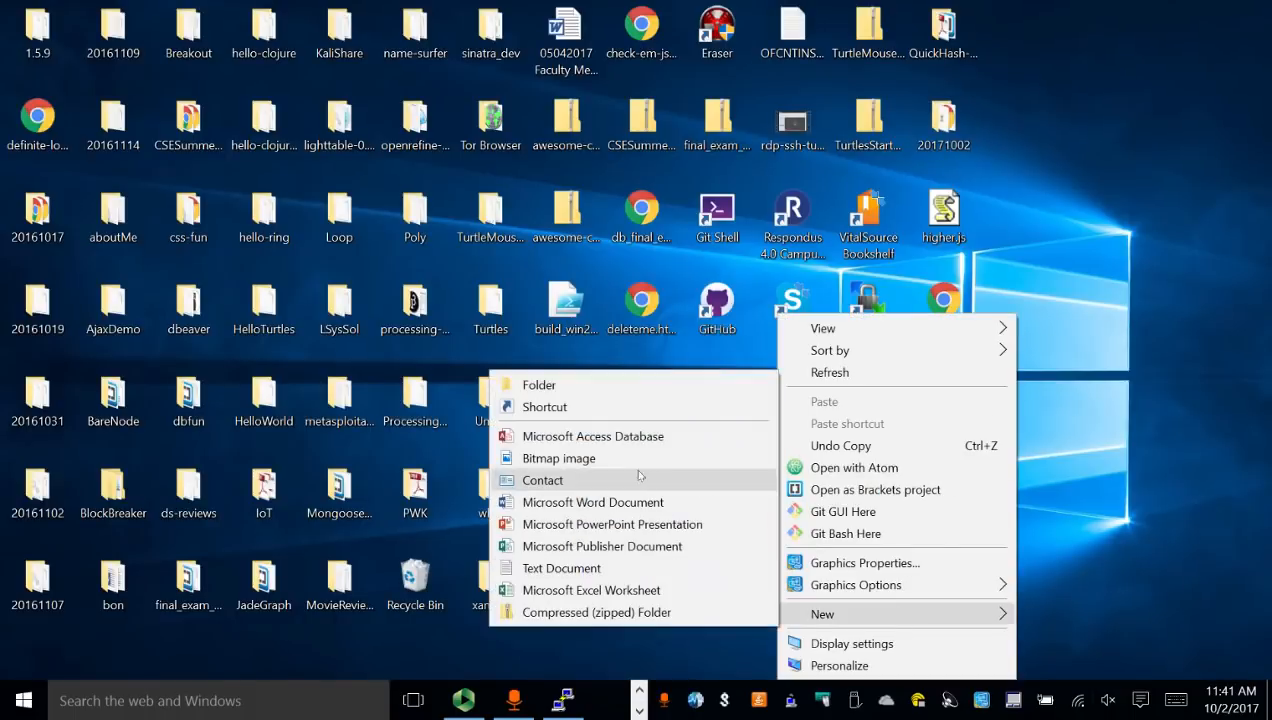
click(634, 568)
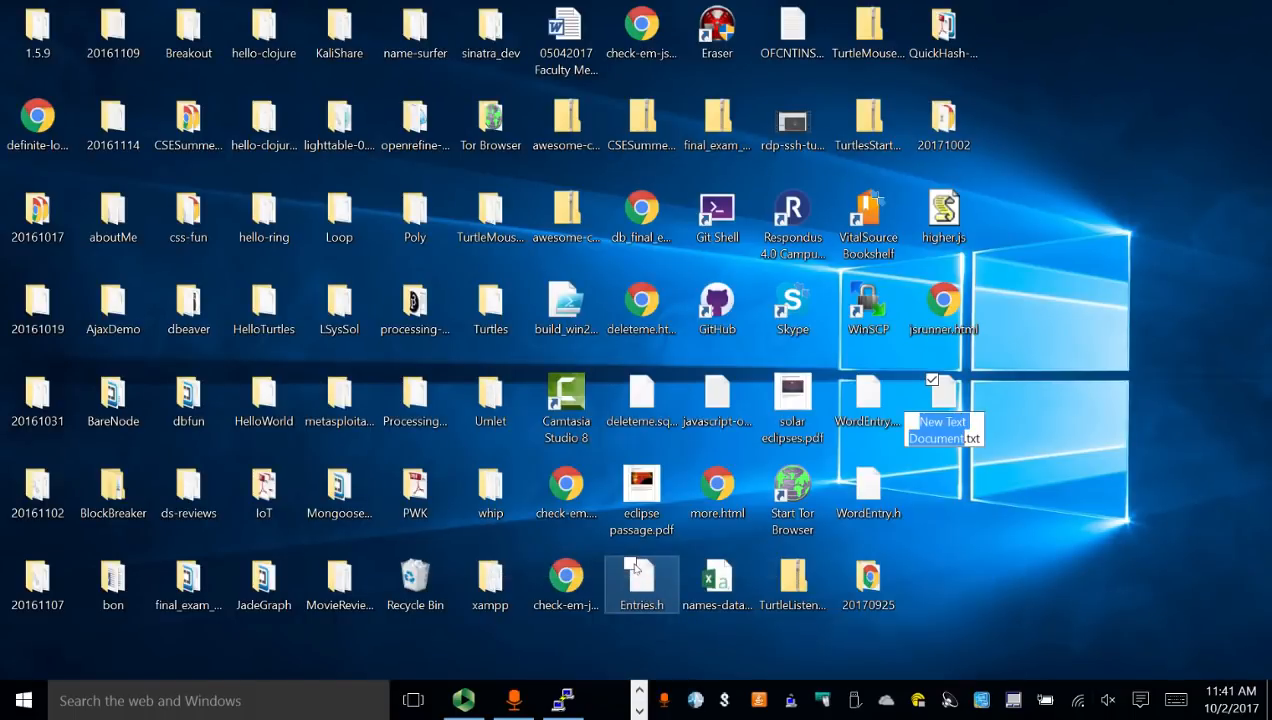
text(ine)
key(BackSpace)
text(dex)
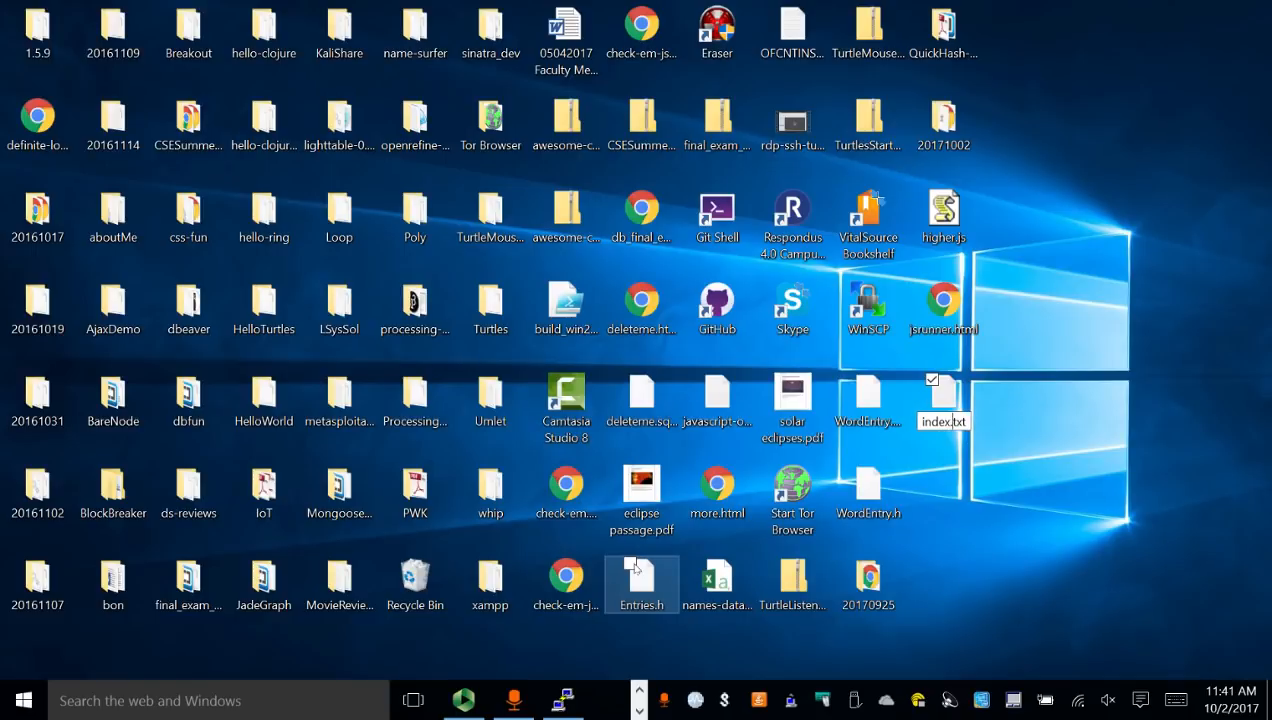
key(Delete)
key(Delete)
key(Delete)
key(Delete)
text(.html)
key(Return)
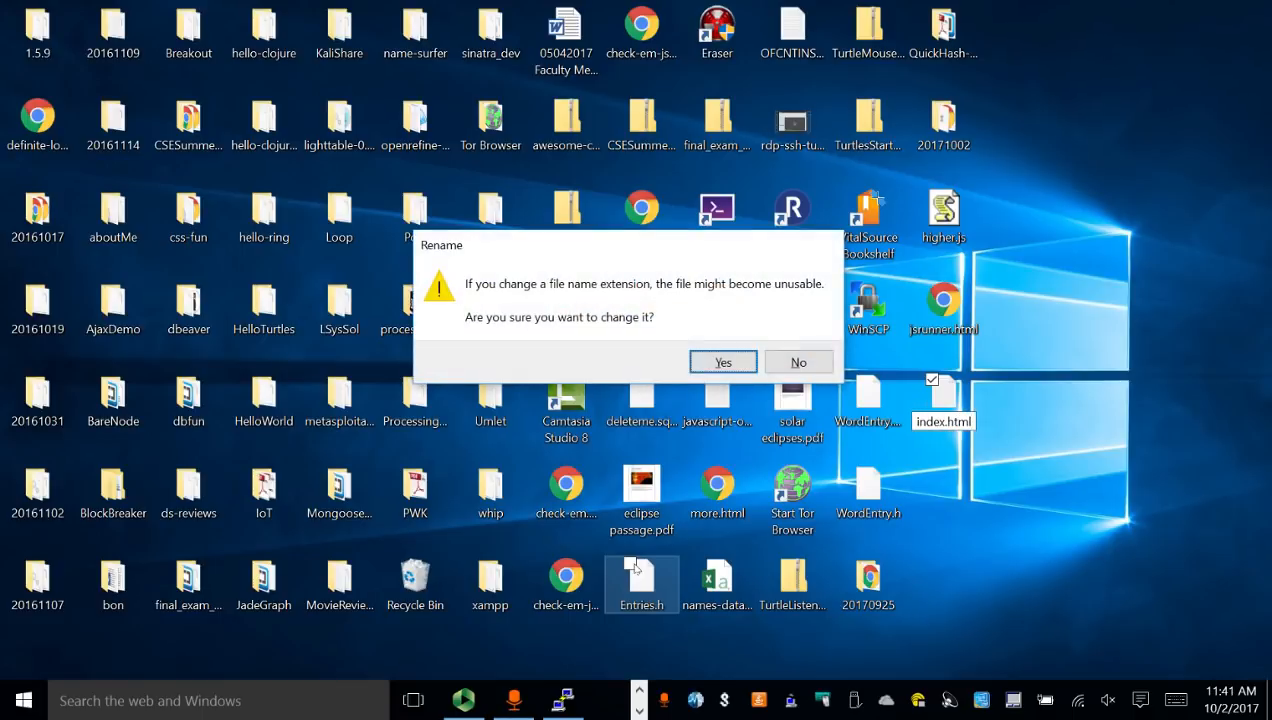
click(741, 362)
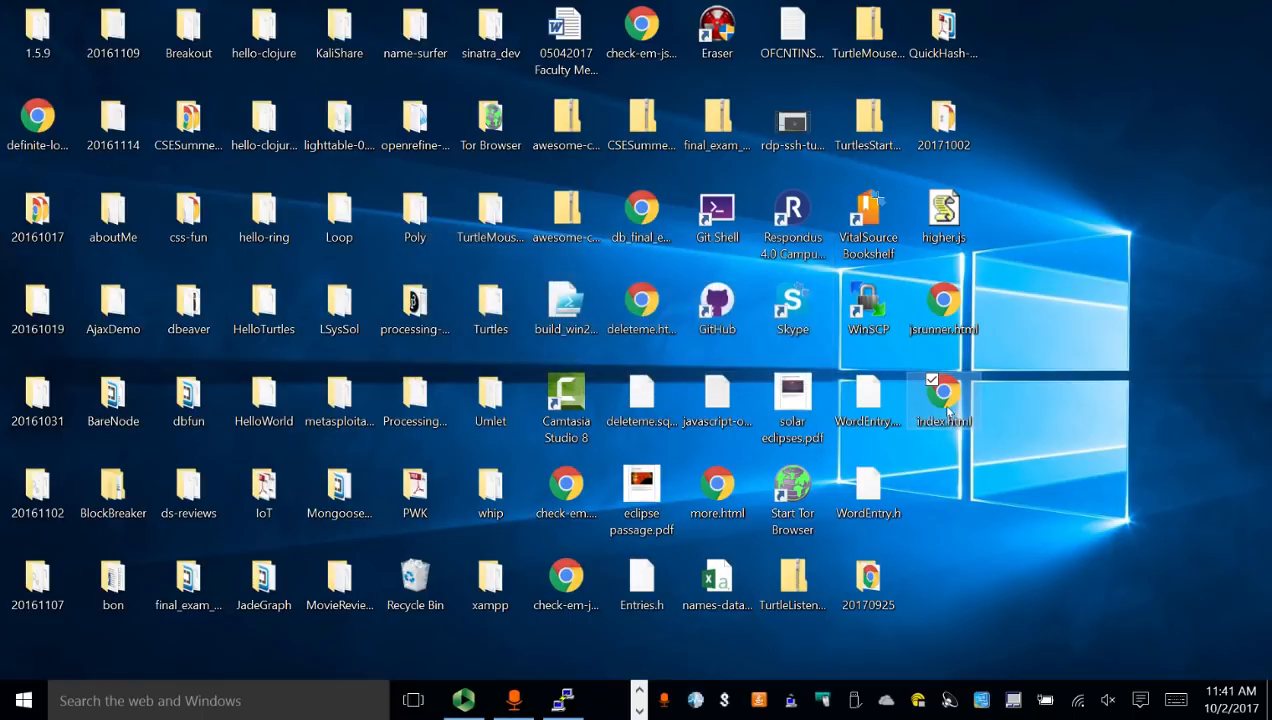
right_click(946, 411)
click(760, 194)
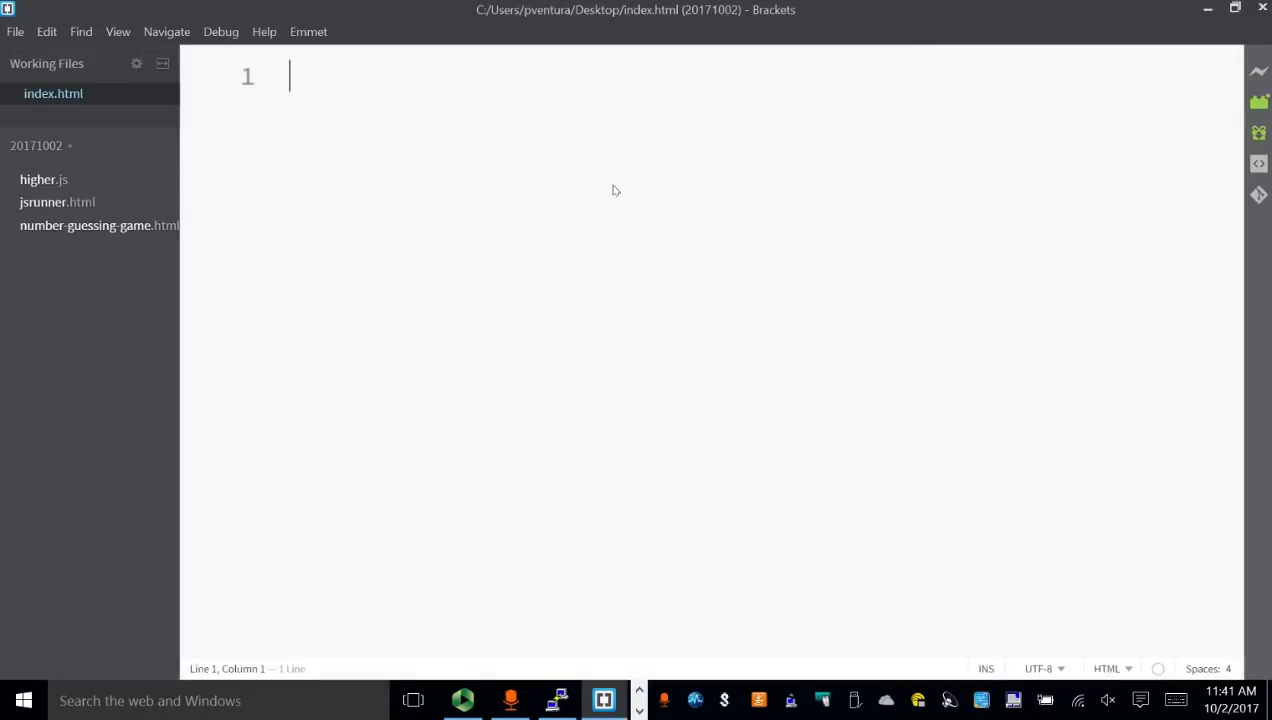
- Insert HTML5 boilerplate and set the page title to "Dr. V's Website in S3"
text(!)
key(Tab)
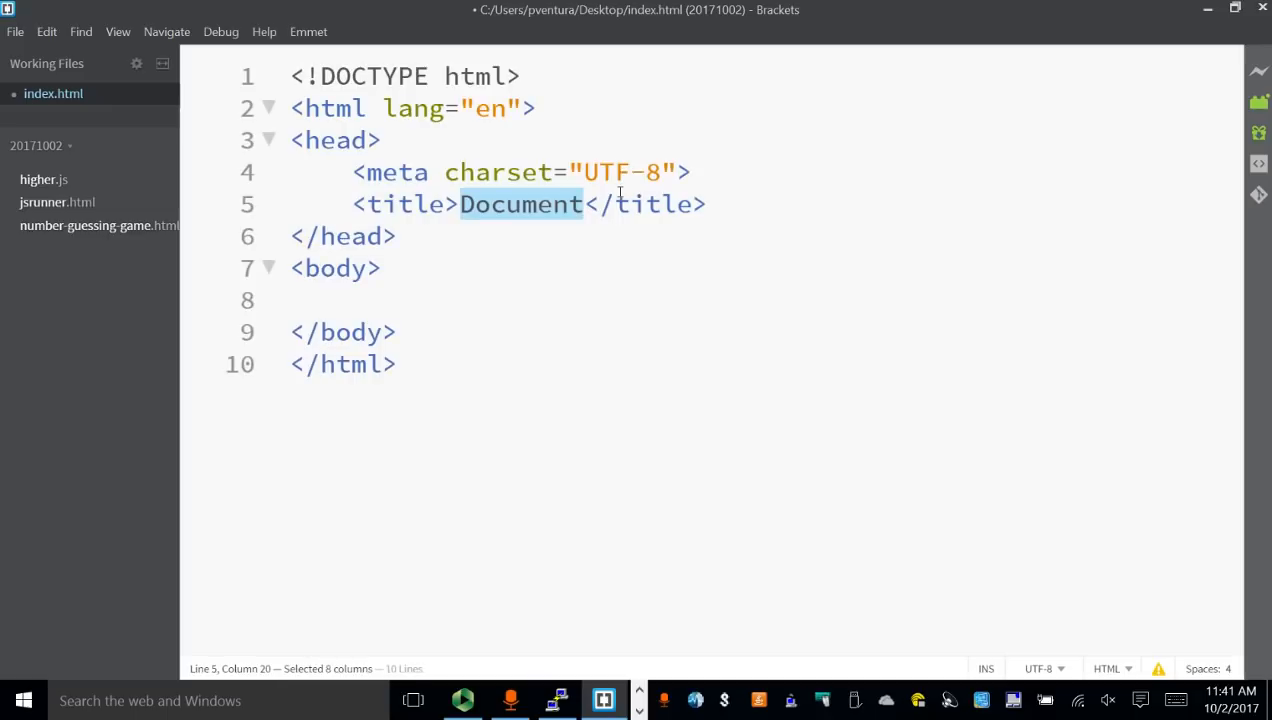
drag(584, 212, 466, 212)
text(Dr. V's Website in S3)
- Add an h1 heading "Dr. V's Website in S3", save index.html and minimize Brackets
key(Down)
key(Down)
key(Down)
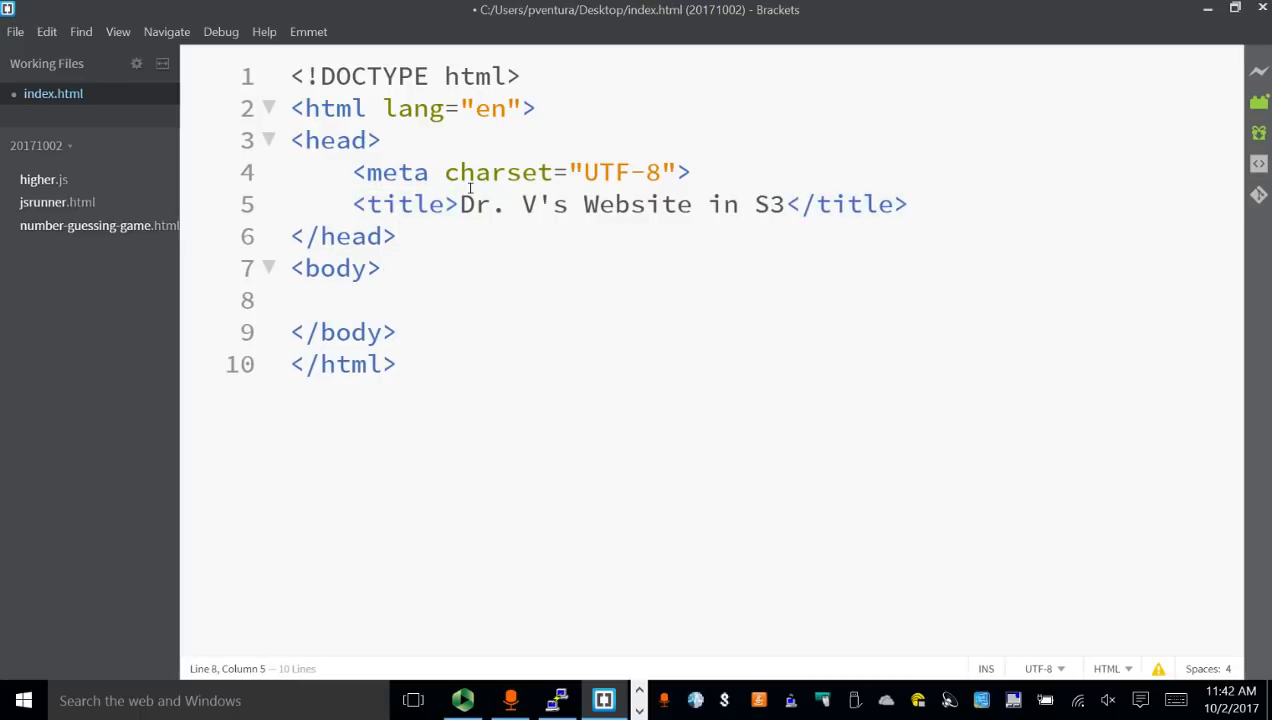
text(h1)
key(Tab)
text(De)
key(BackSpace)
text(r/)
key(BackSpace)
key(BackSpace)
text(. V;)
text(s)
key(BackSpace)
key(BackSpace)
text('s Website in S3)
key(Right)
key(Right)
key(ctrl+s)
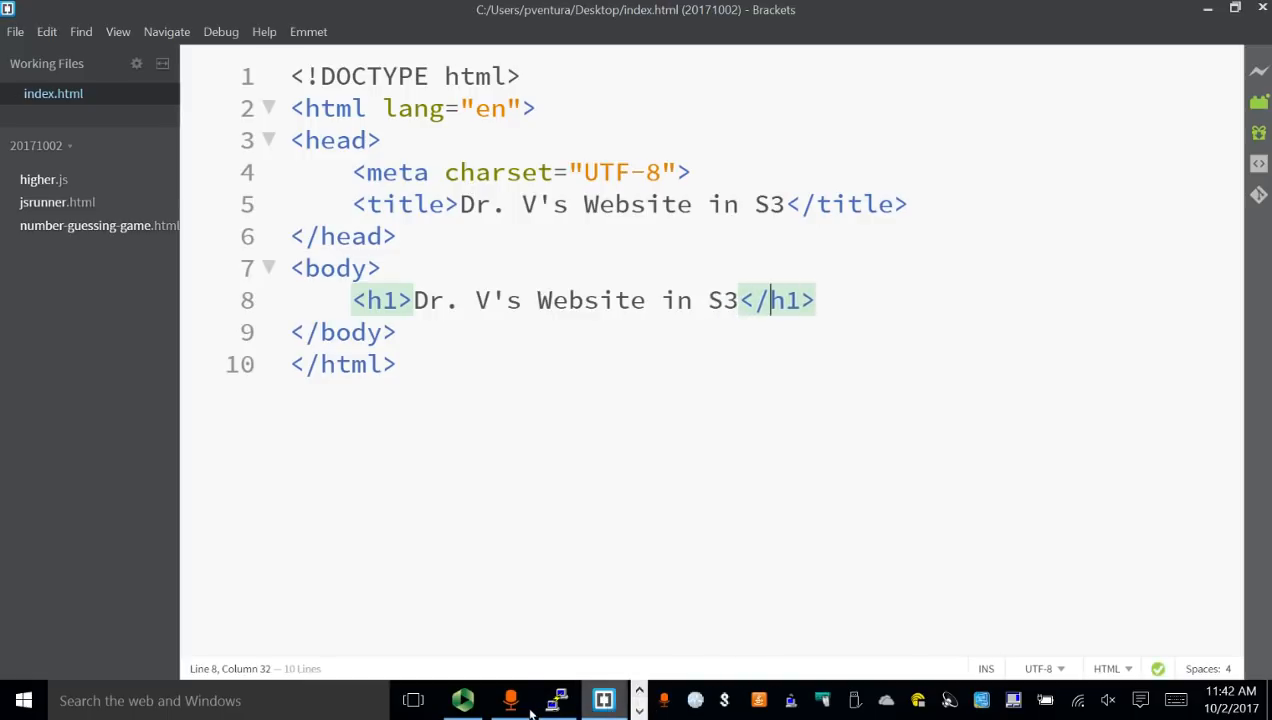
click(1207, 8)
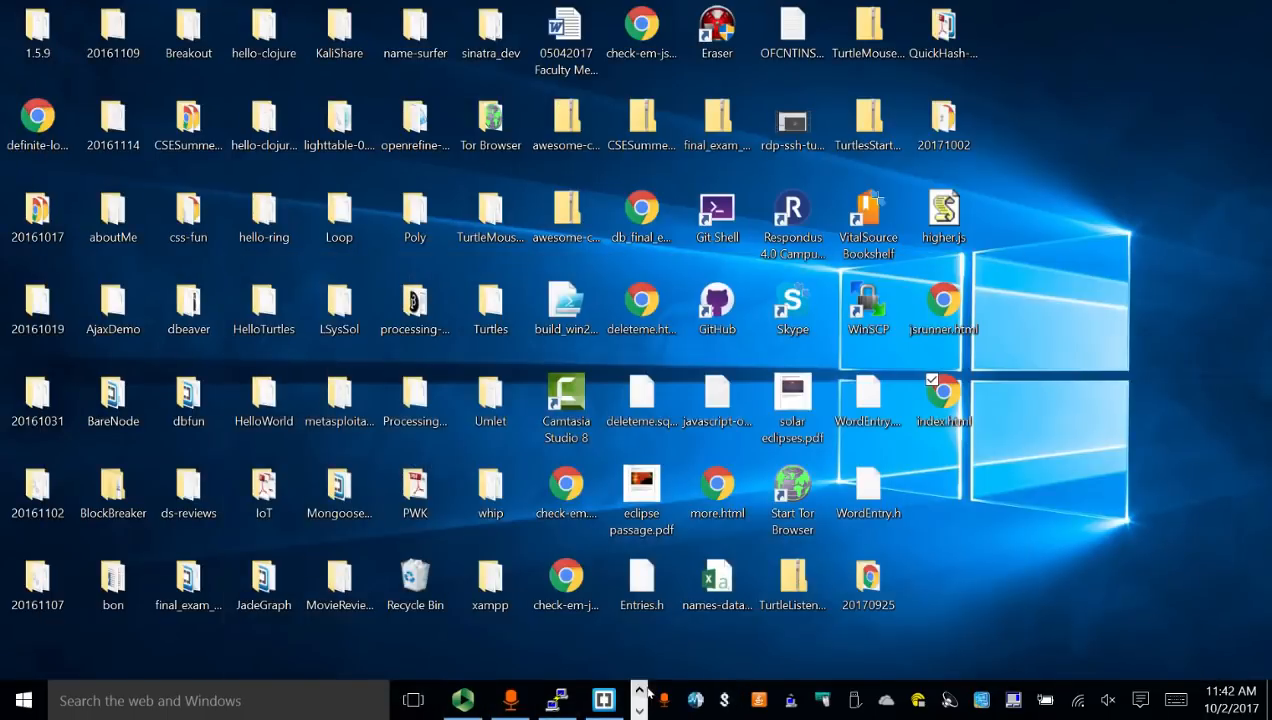
- Cancel the hosting dialog, show drvs-web's Overview, and snap the browser to the left half
click(638, 689)
click(533, 700)
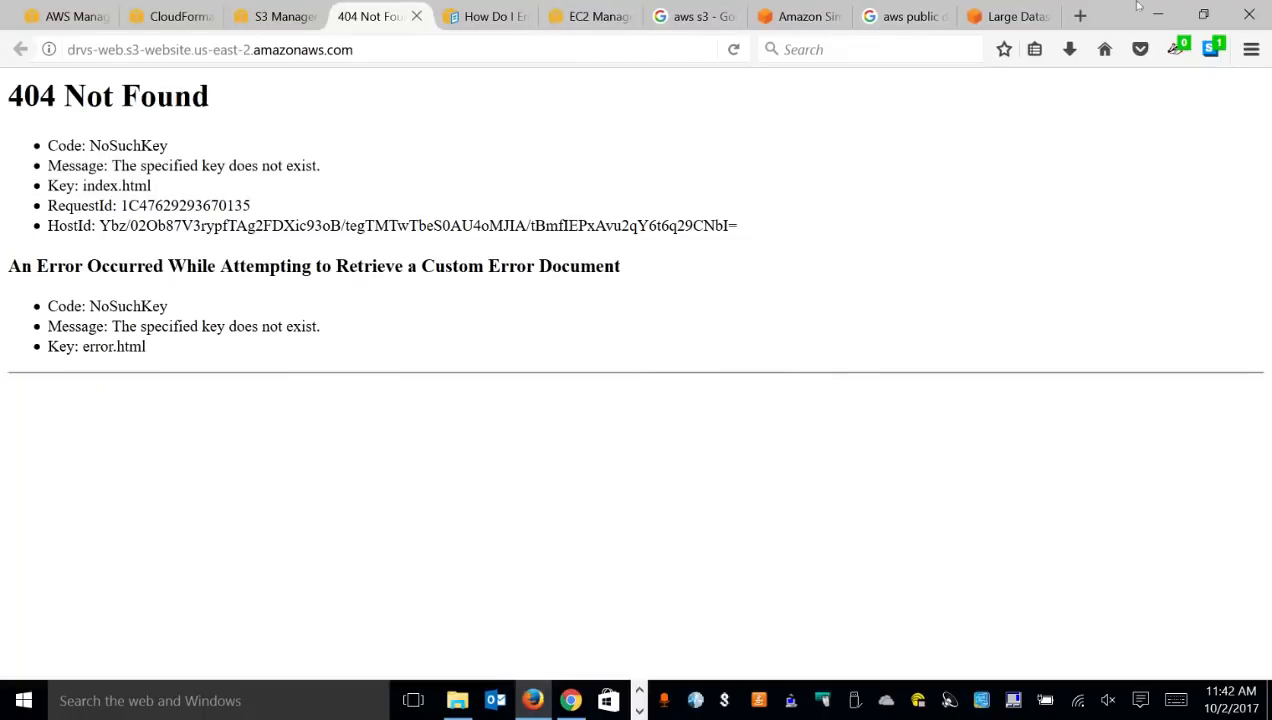
click(266, 15)
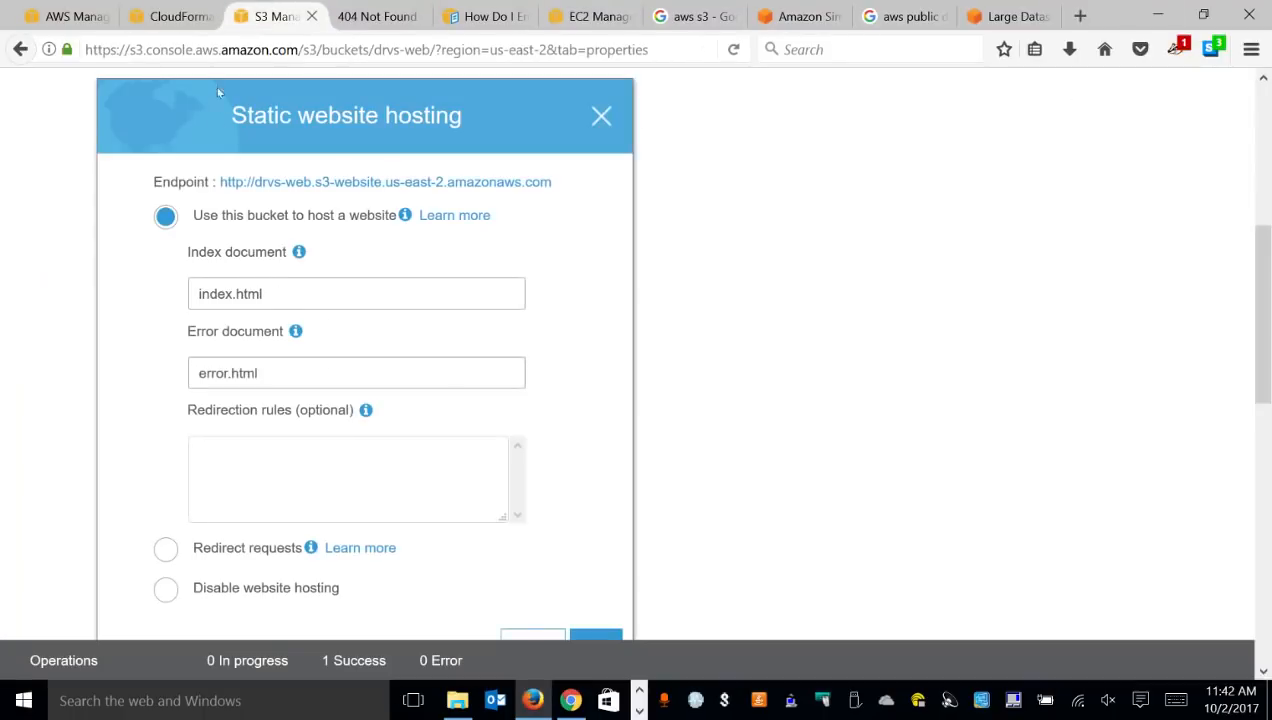
scroll(744, 403, down, 3)
scroll(744, 403, up, 3)
scroll(744, 403, down, 4)
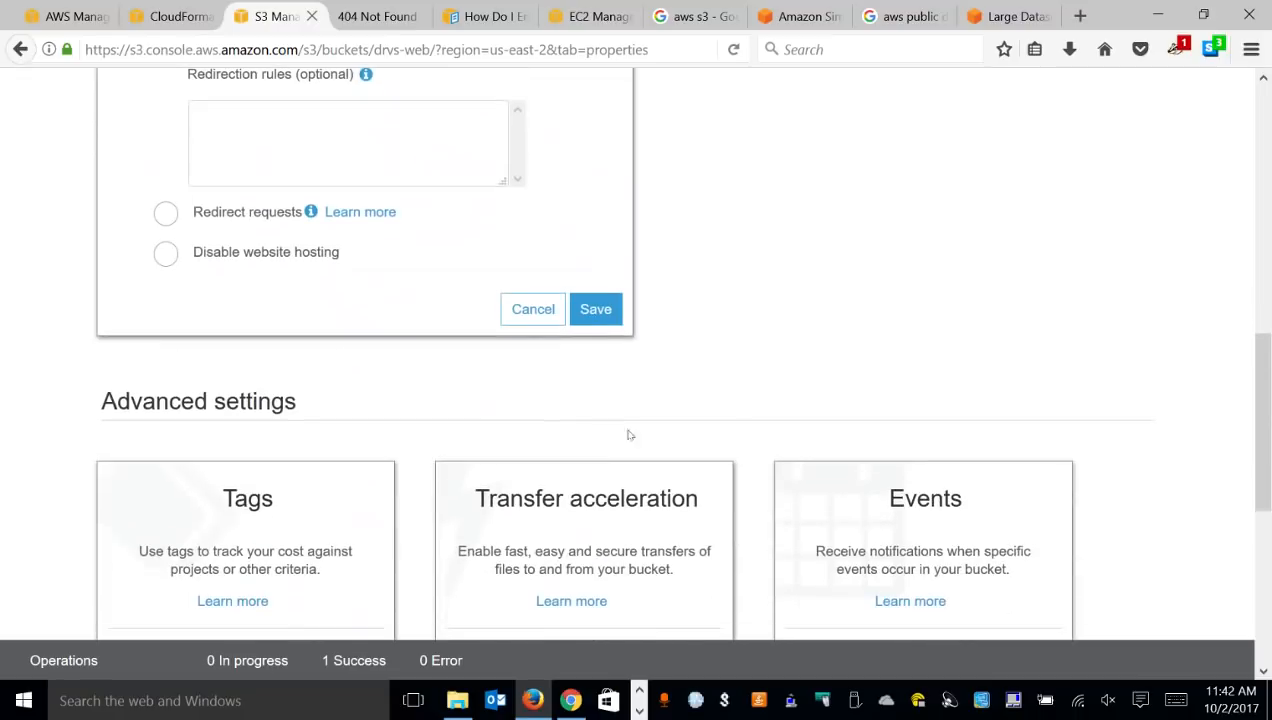
click(530, 314)
scroll(489, 395, up, 3)
click(136, 192)
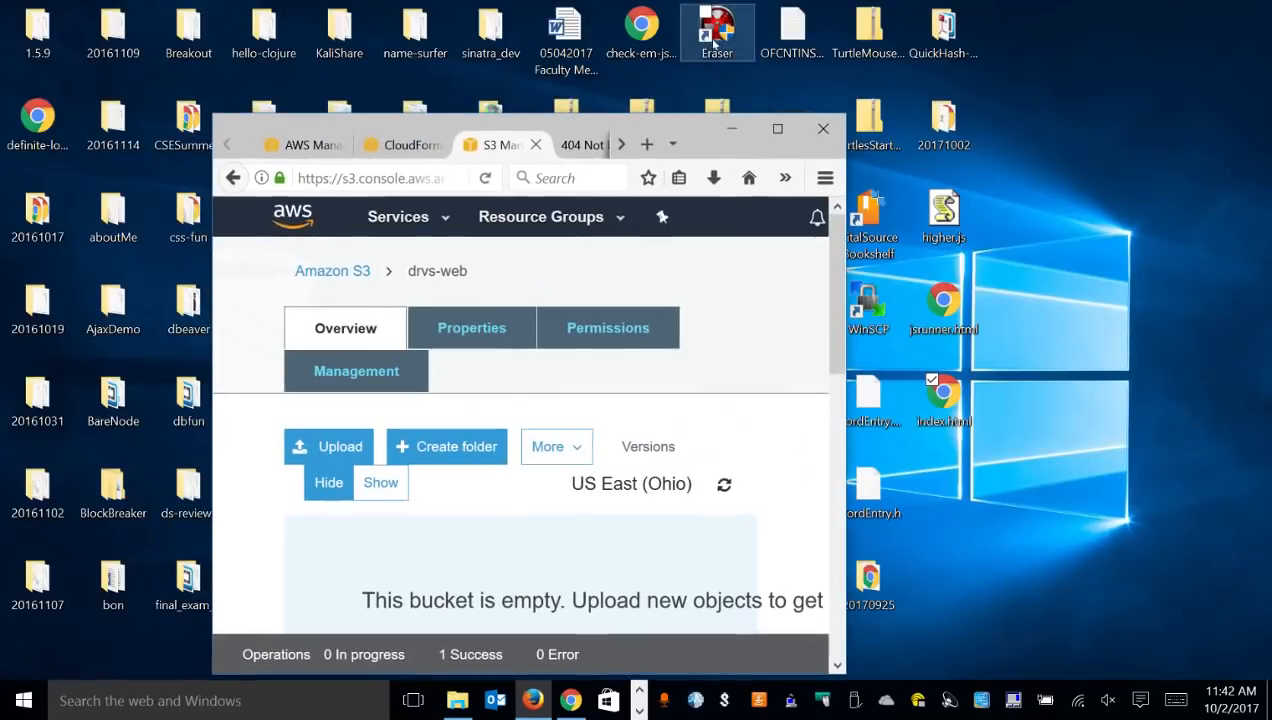
click(1203, 15)
drag(582, 128, 2, 140)
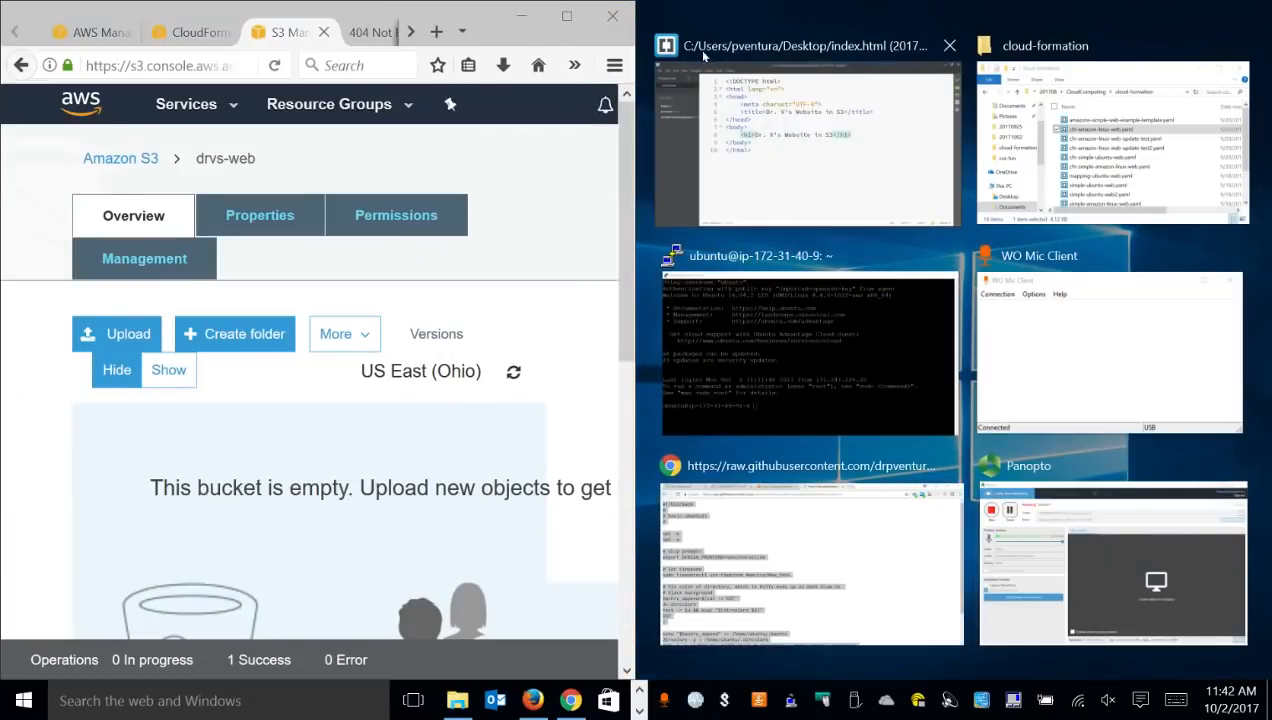
- Upload index.html to drvs-web by dropping it from the desktop; the endpoint still returns 403 Forbidden
click(509, 314)
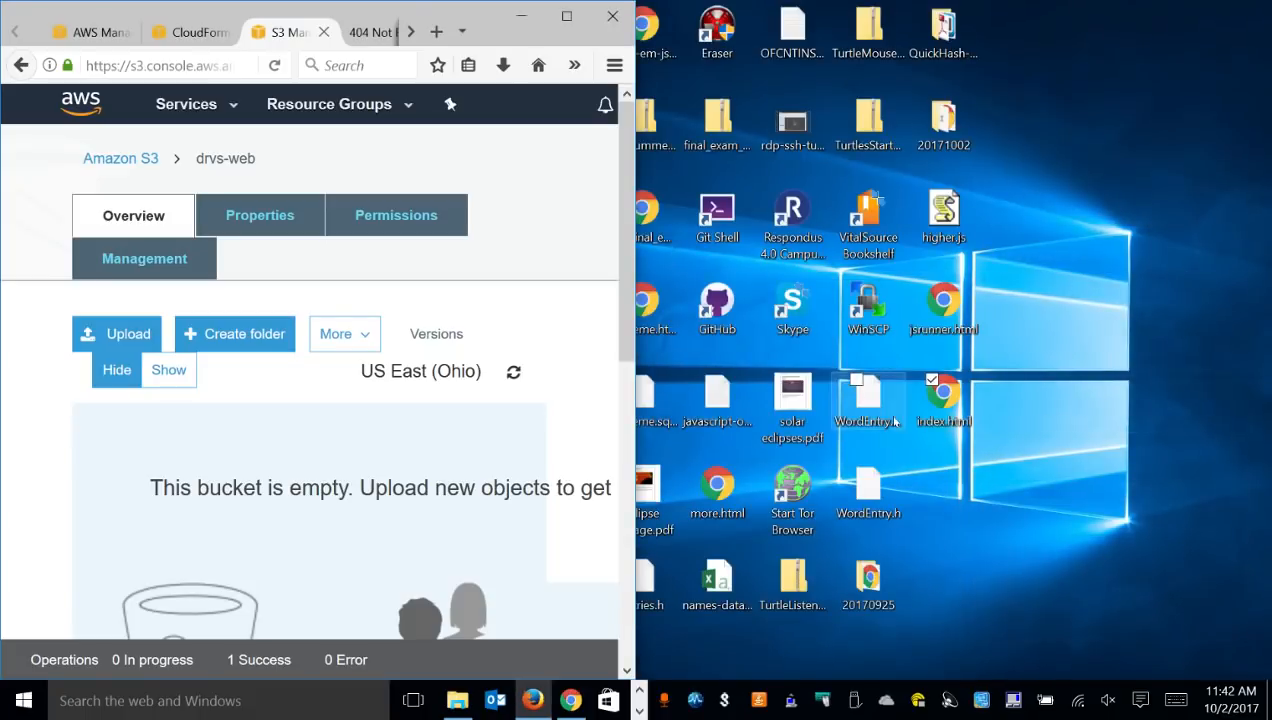
drag(943, 400, 295, 539)
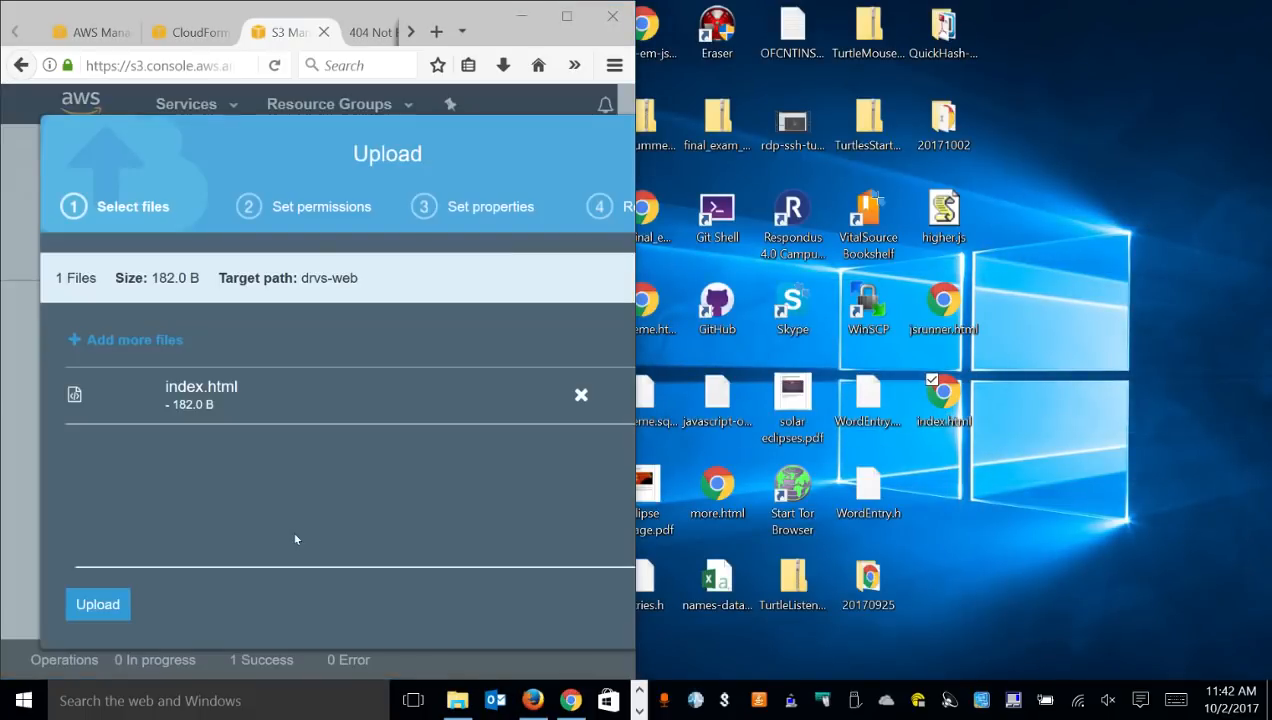
click(99, 600)
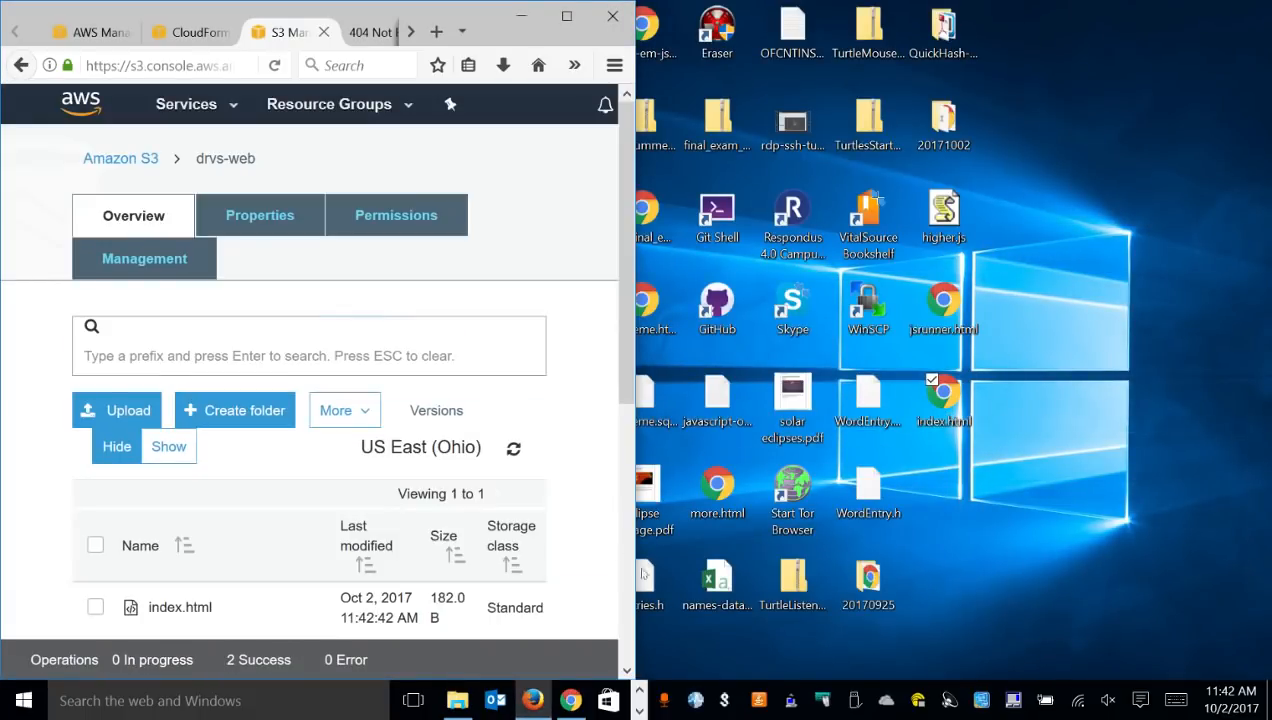
scroll(517, 493, down, 3)
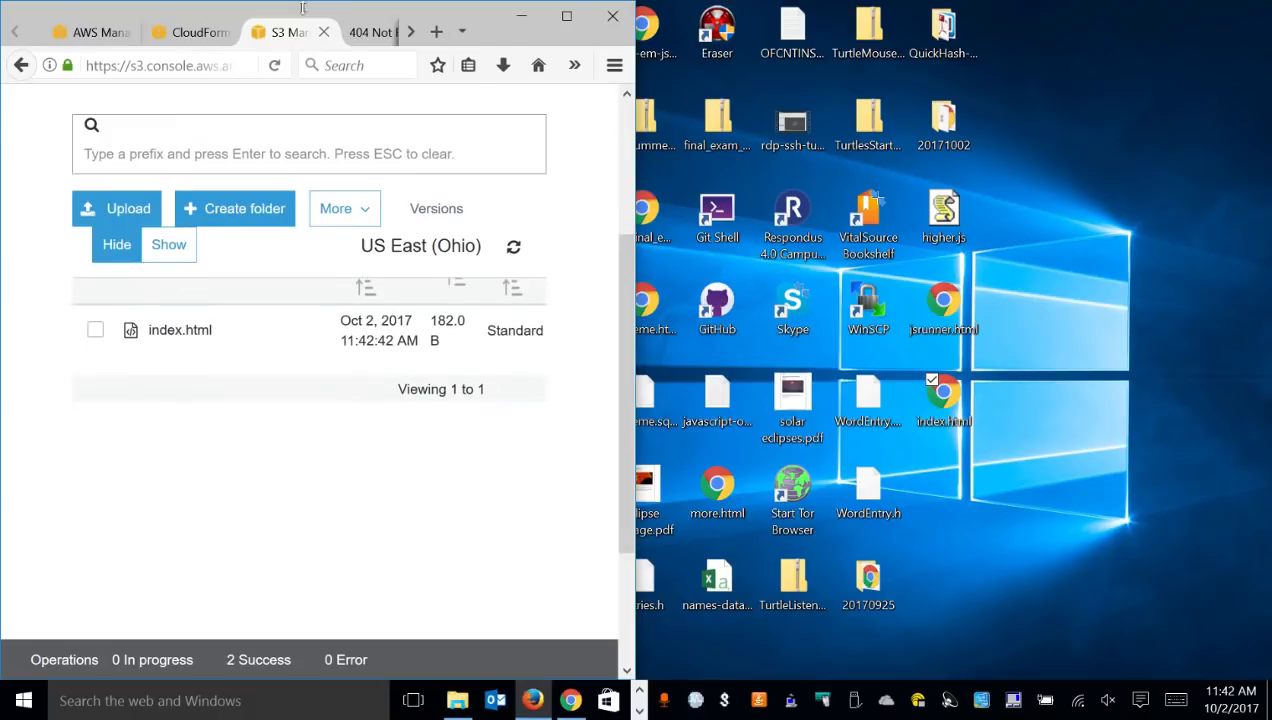
click(372, 32)
click(276, 65)
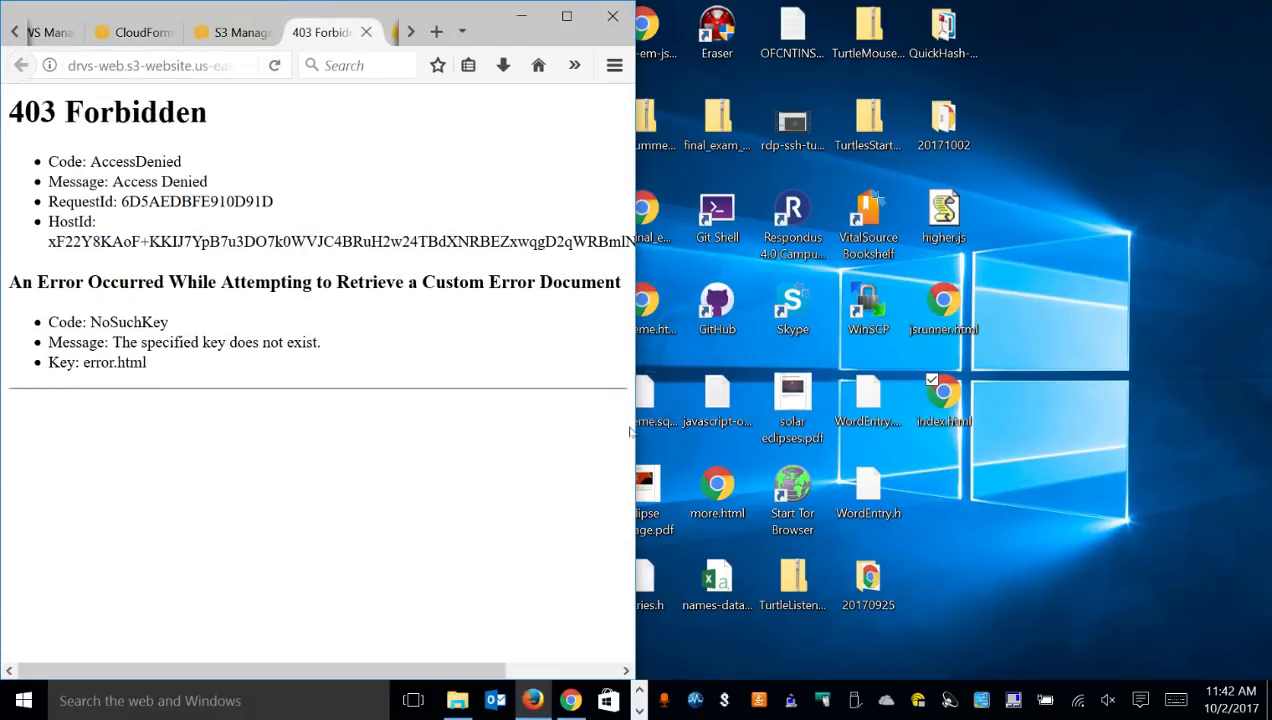
click(235, 32)
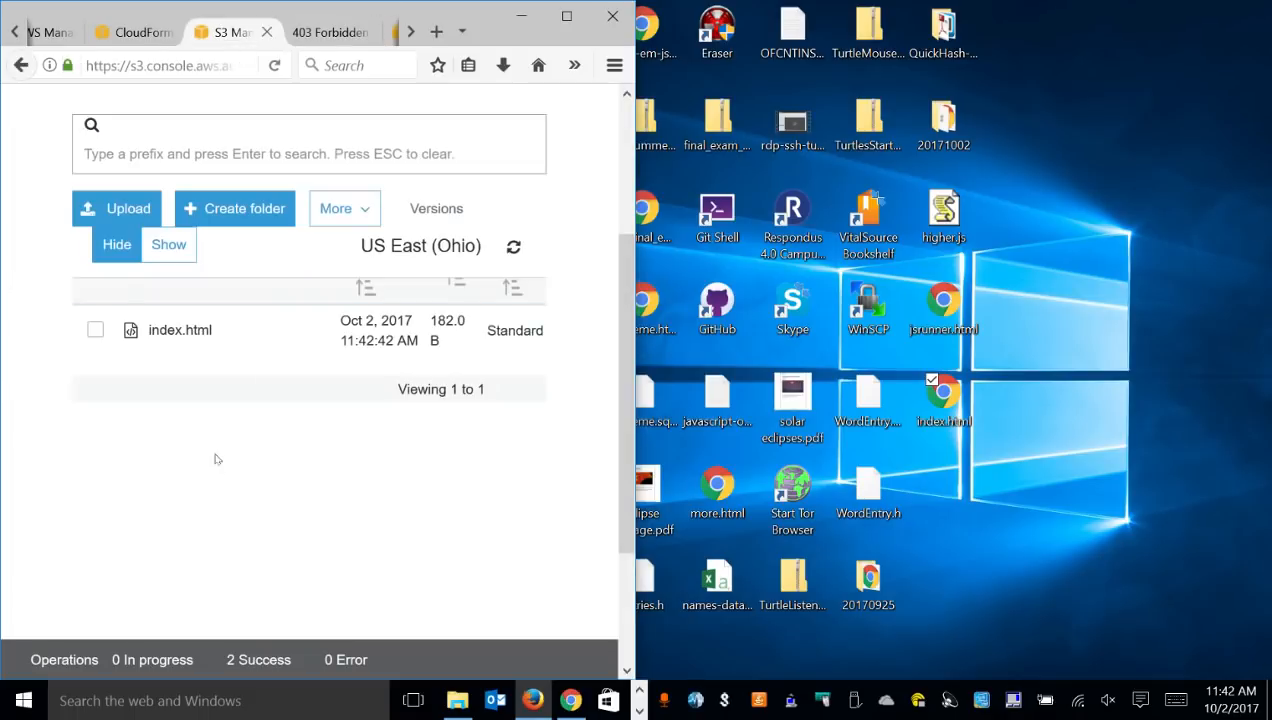
- Make index.html public and reload the site, which now shows "Dr. V's Website in S3"
right_click(180, 342)
click(221, 379)
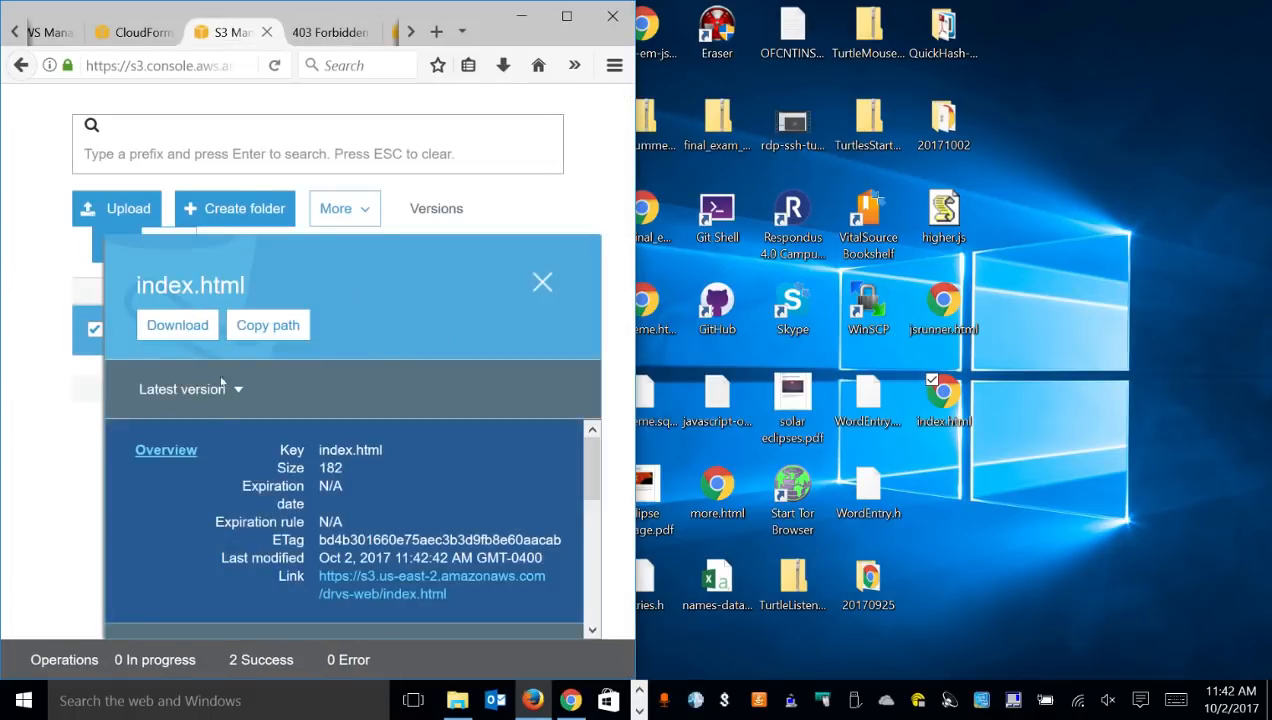
click(548, 287)
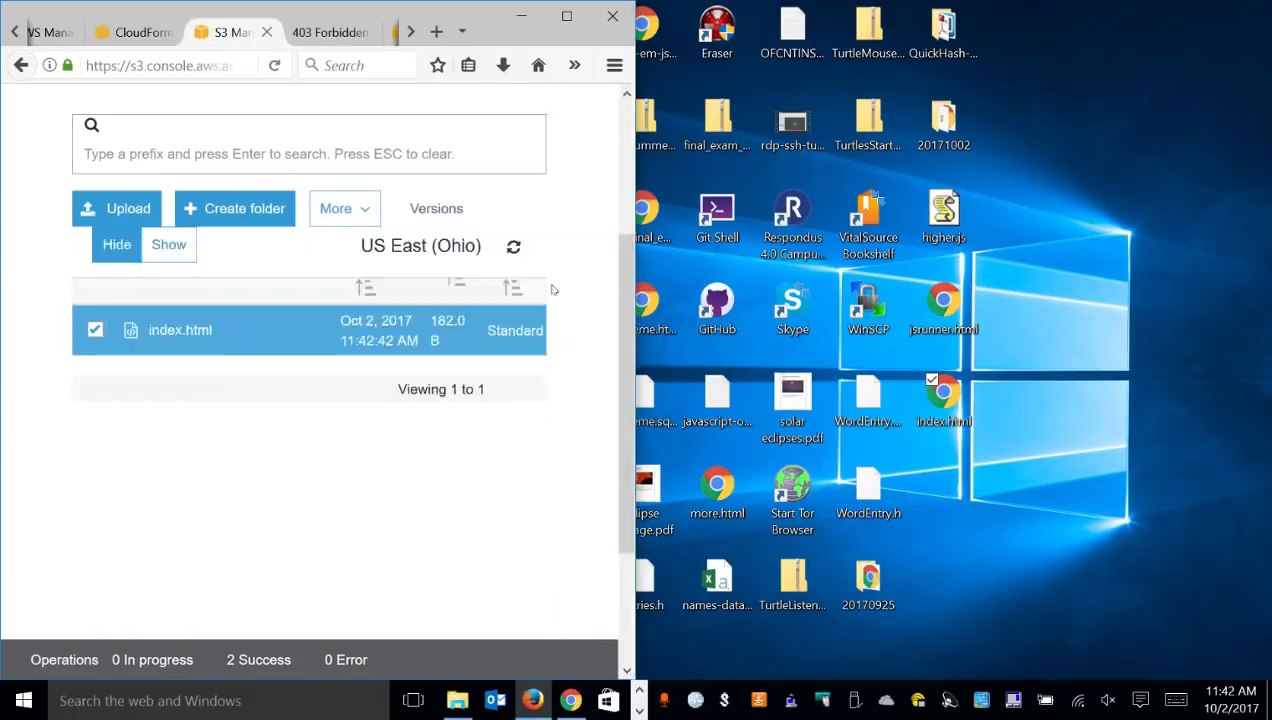
right_click(251, 335)
scroll(300, 430, down, 3)
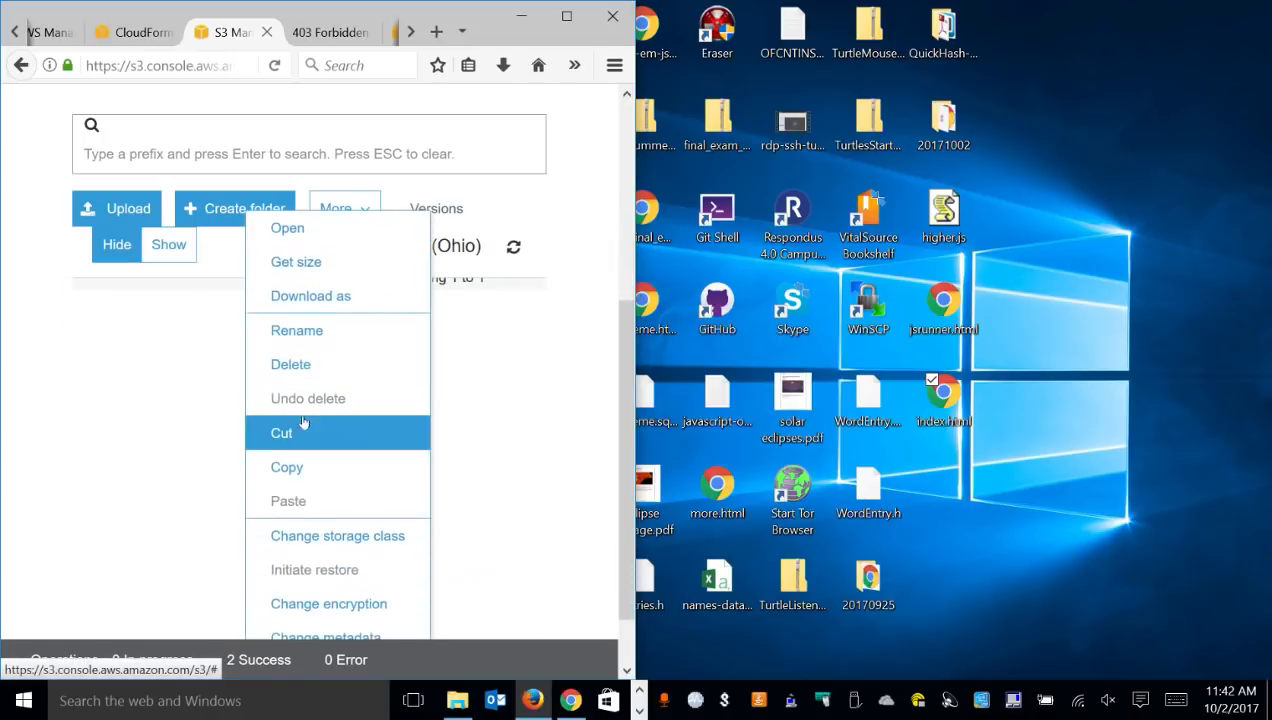
scroll(306, 418, down, 1)
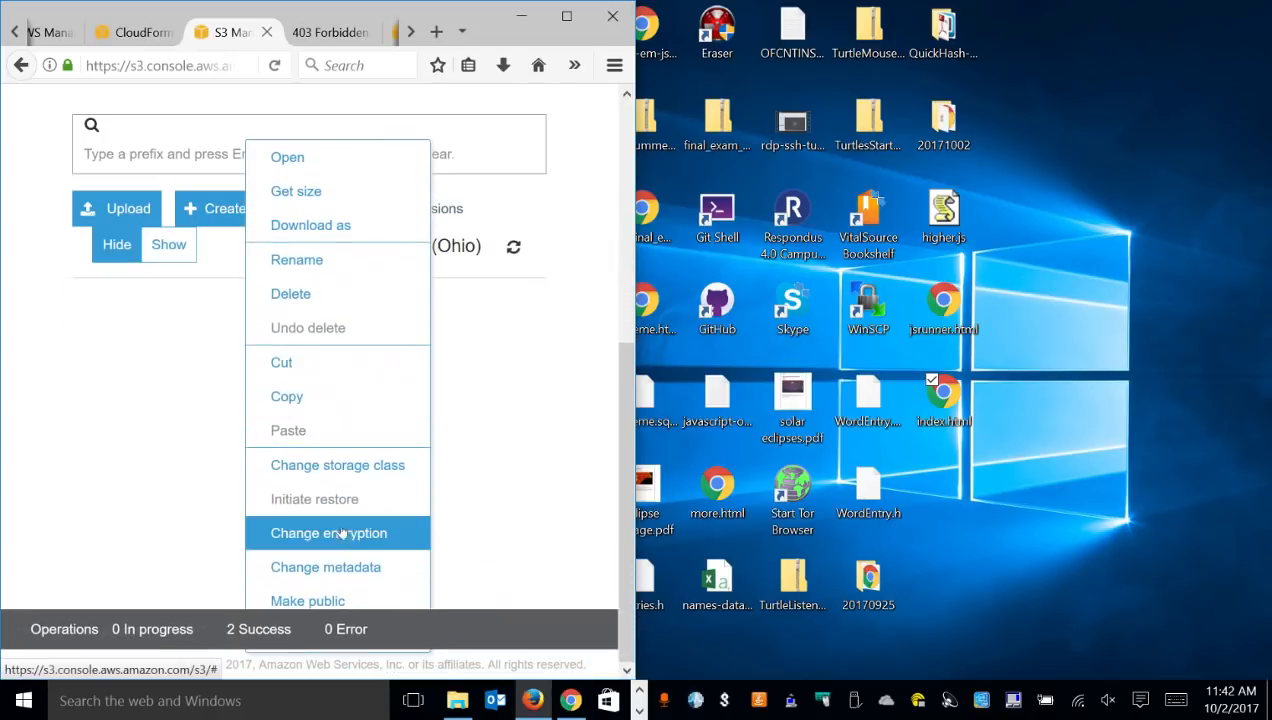
click(340, 602)
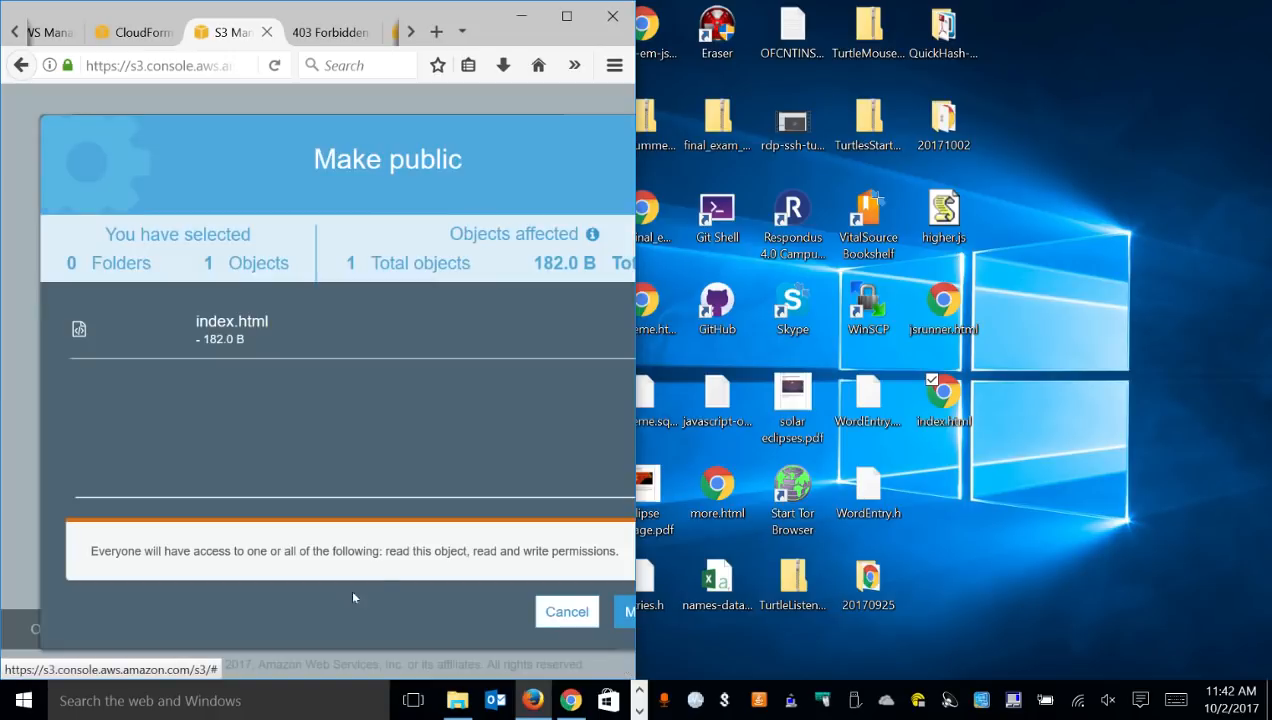
click(628, 613)
click(330, 33)
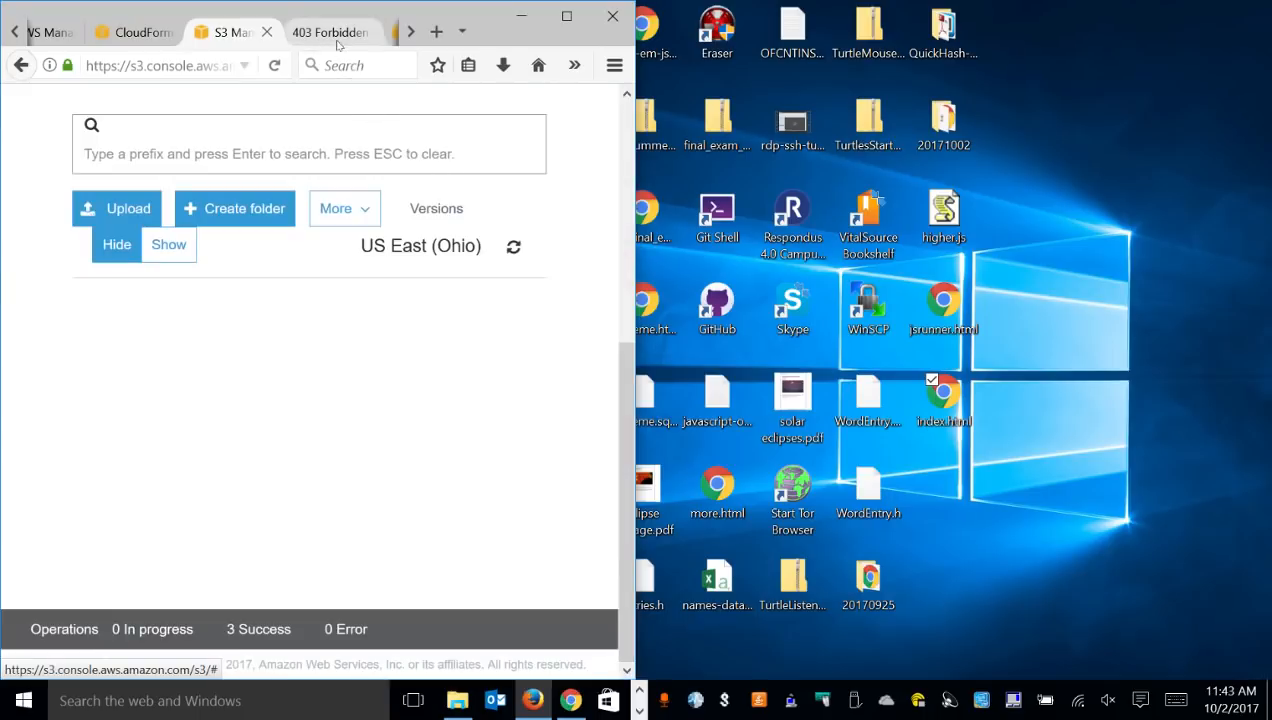
click(277, 68)
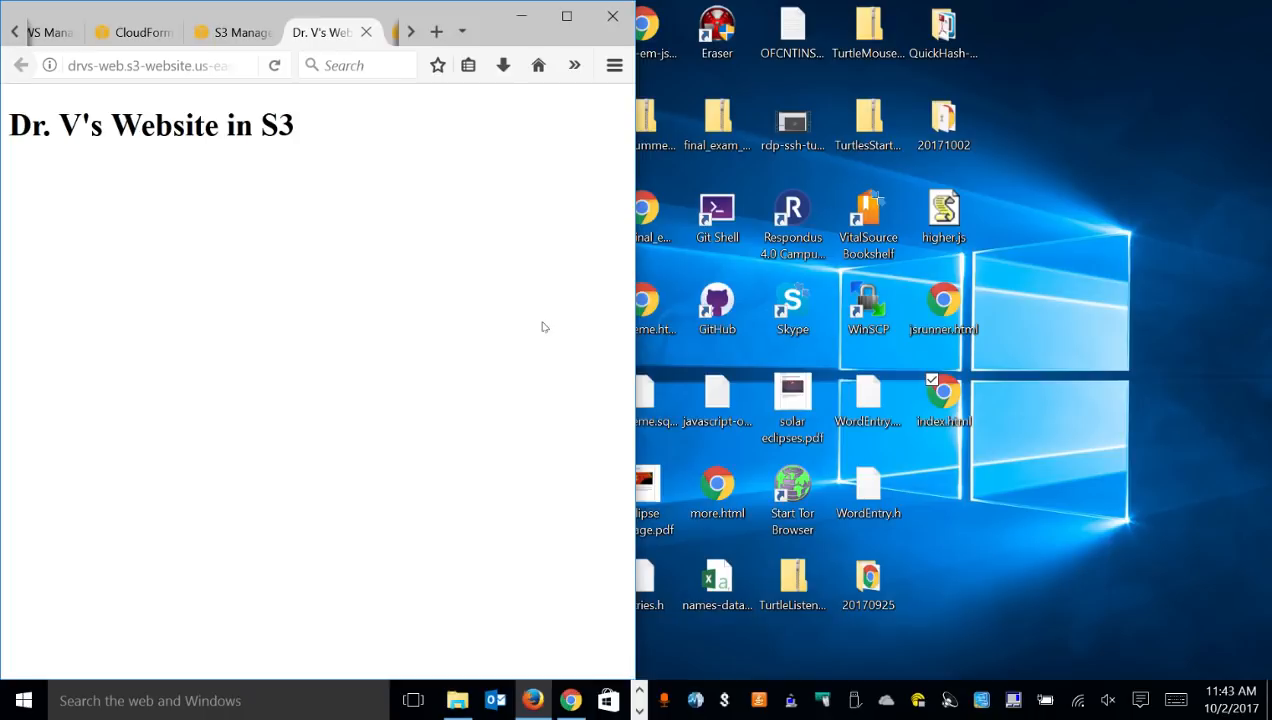
click(238, 33)
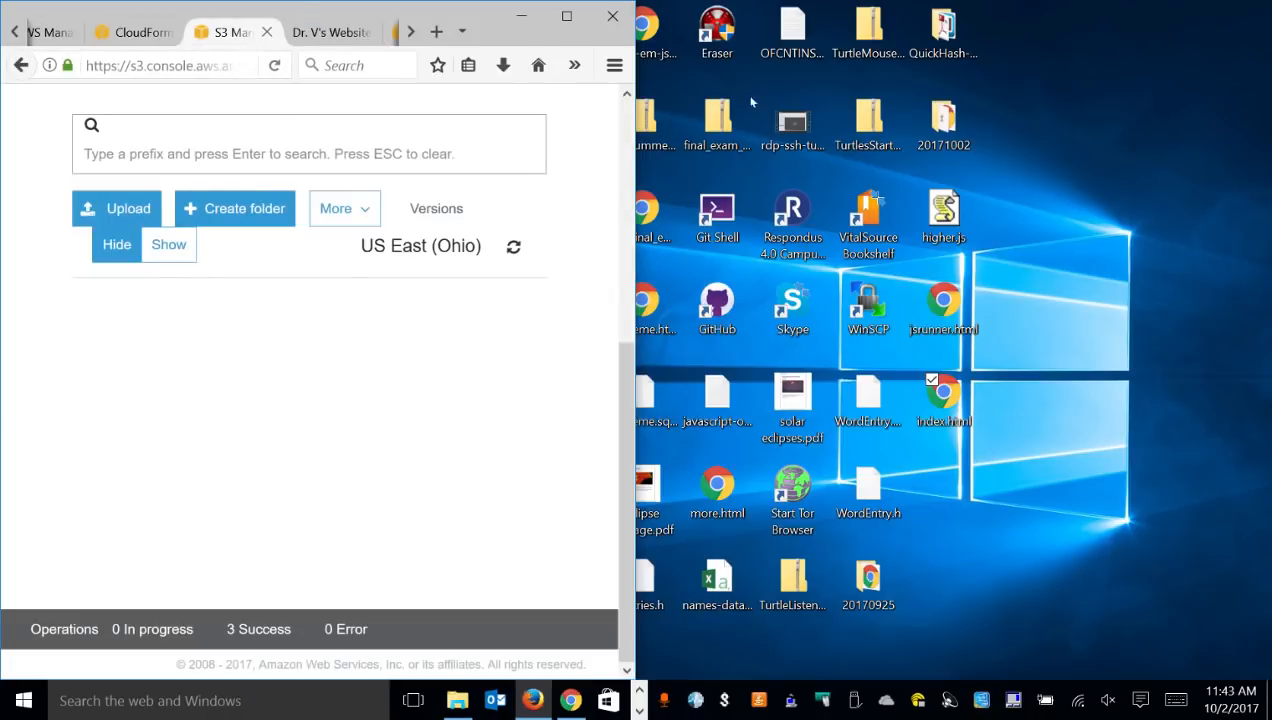
- Add the paragraph "All this content is stored in S3." under the h1 and save index.html
click(639, 710)
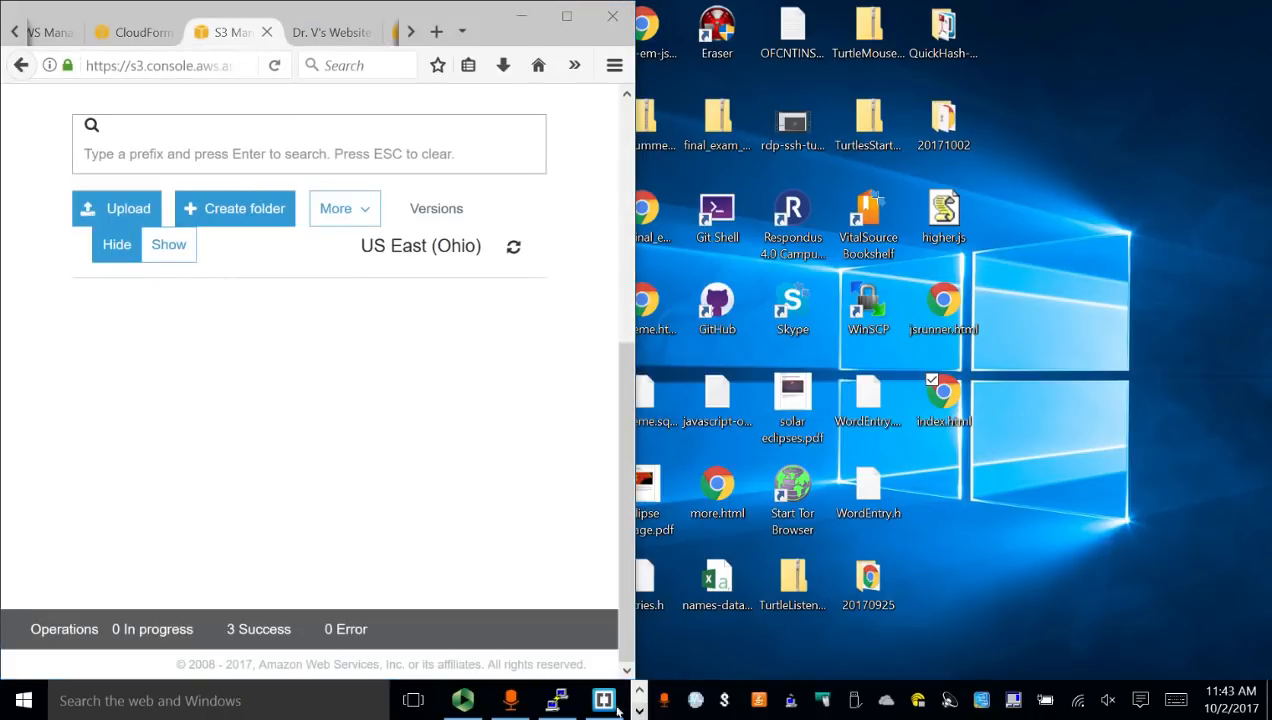
click(603, 700)
click(871, 304)
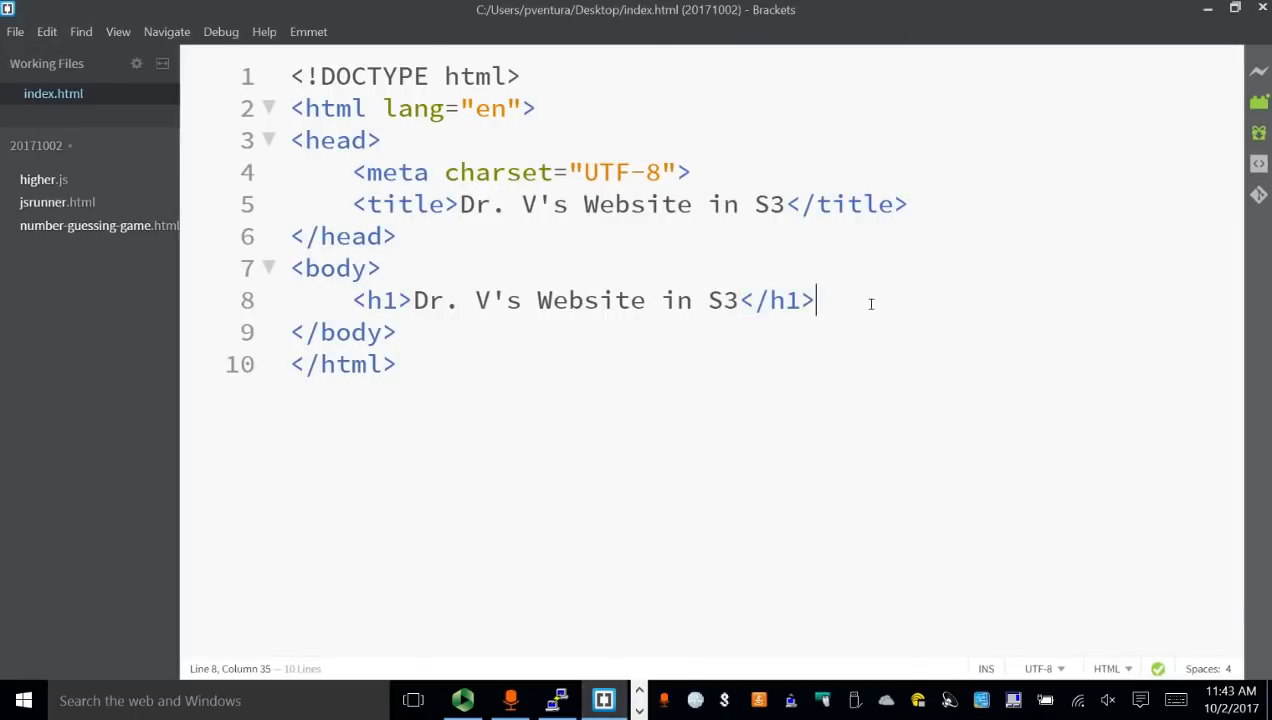
key(Return)
text(<p>)
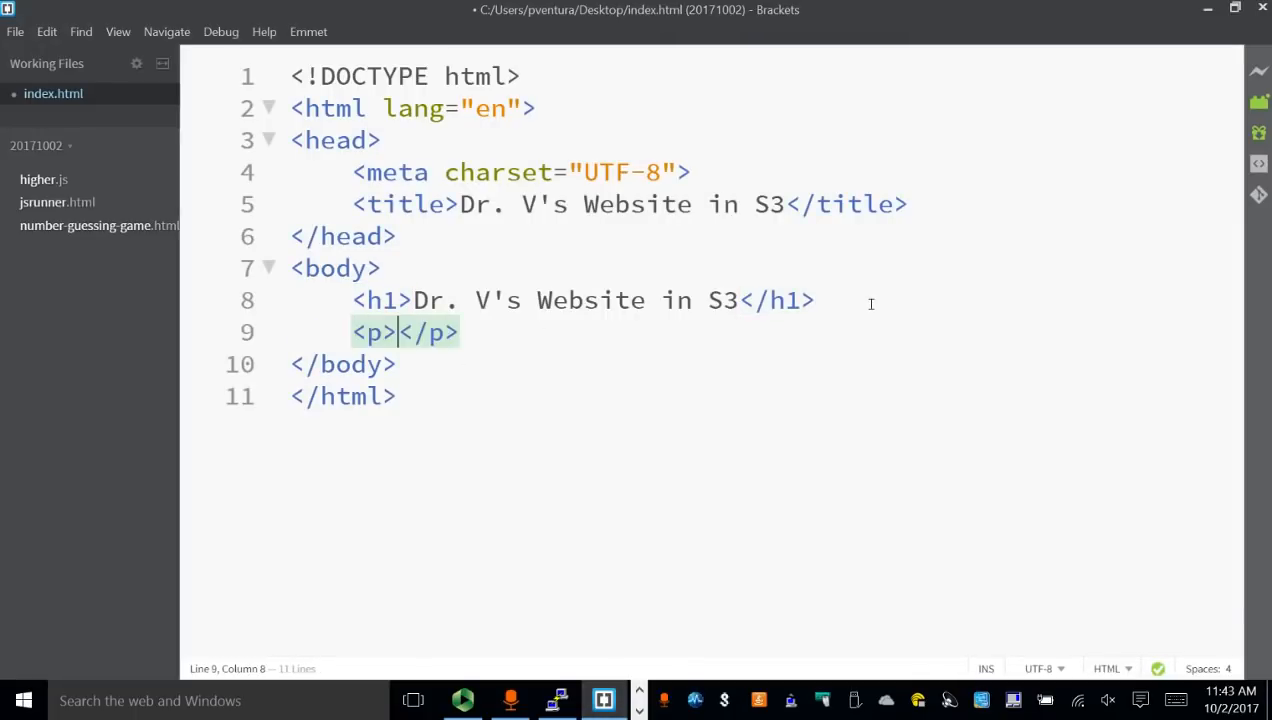
text(Here is)
key(BackSpace)
key(BackSpace)
key(BackSpace)
key(BackSpace)
key(BackSpace)
key(BackSpace)
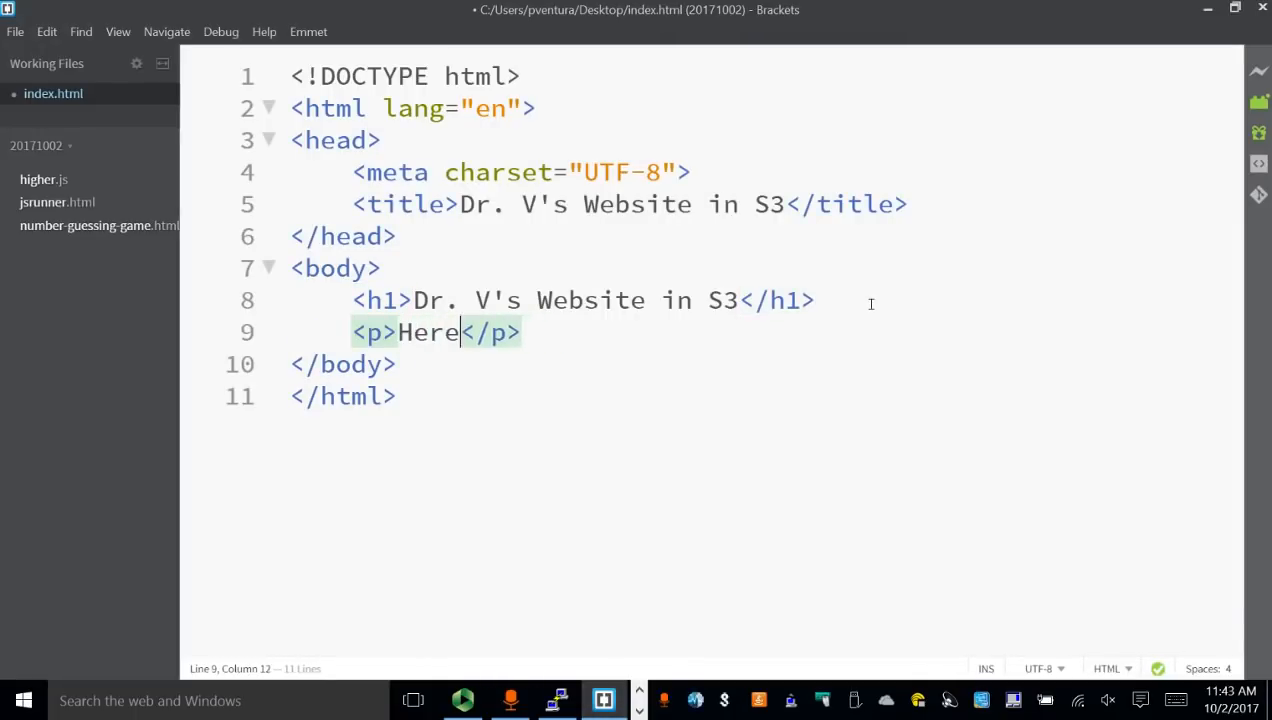
key(BackSpace)
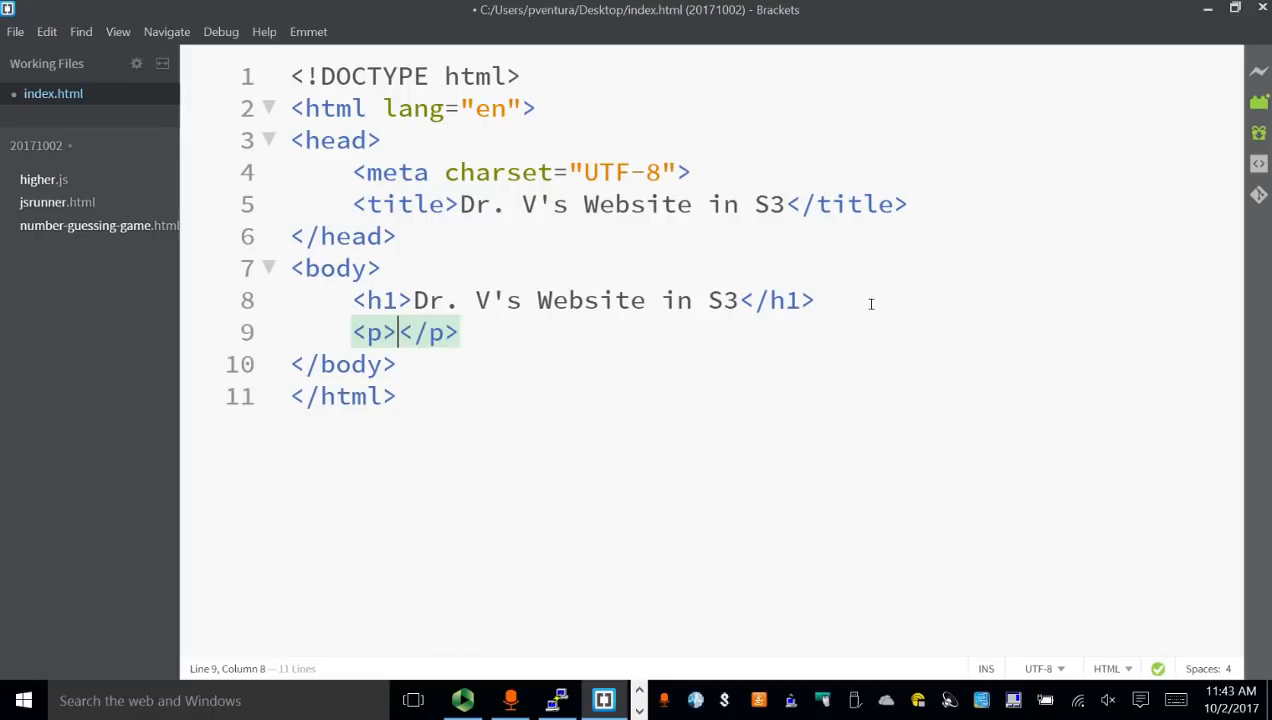
text(All this content is stored in S3.)
key(ctrl+s)
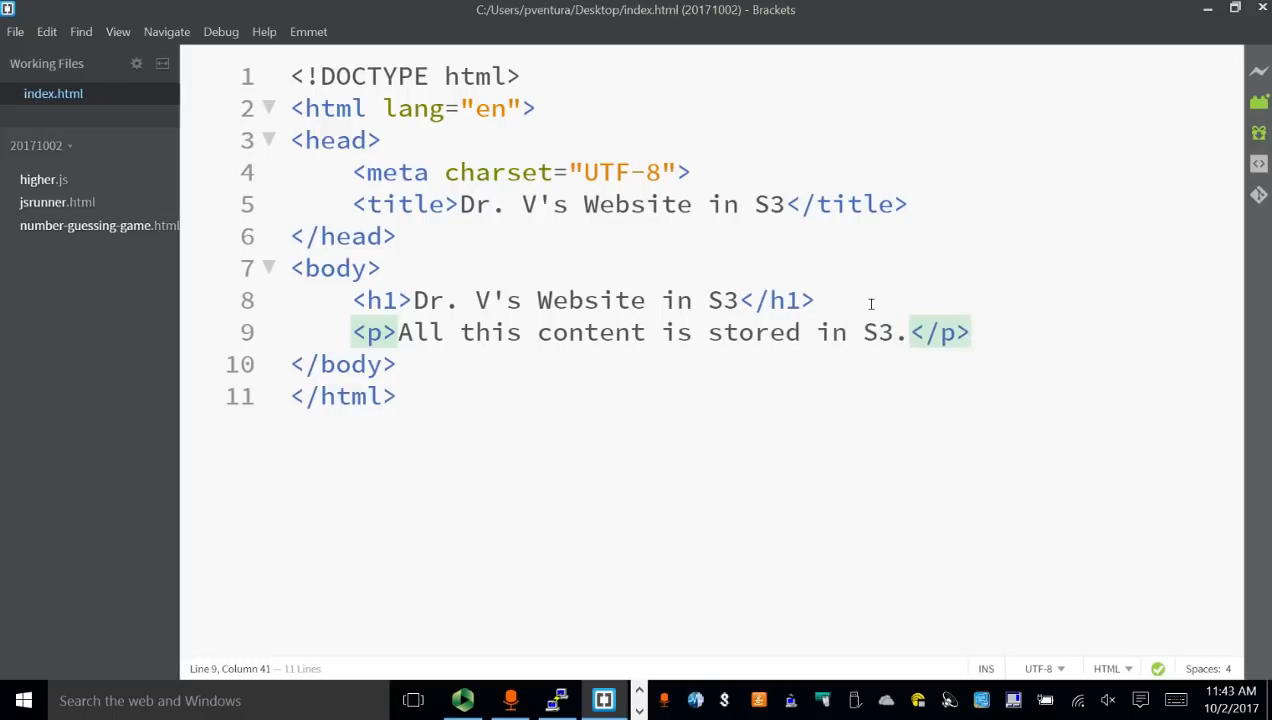
double_click(808, 7)
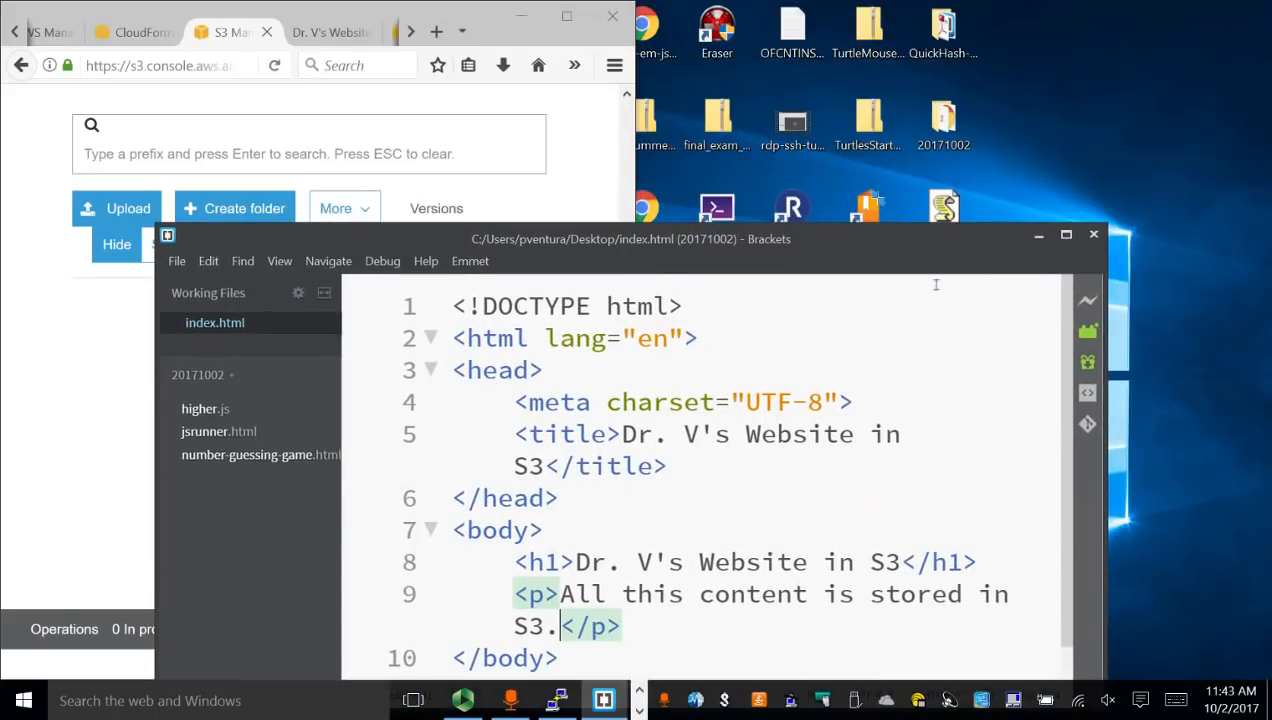
- Upload the edited 228.0 B index.html to drvs-web and switch to the hosted website tab
click(1038, 236)
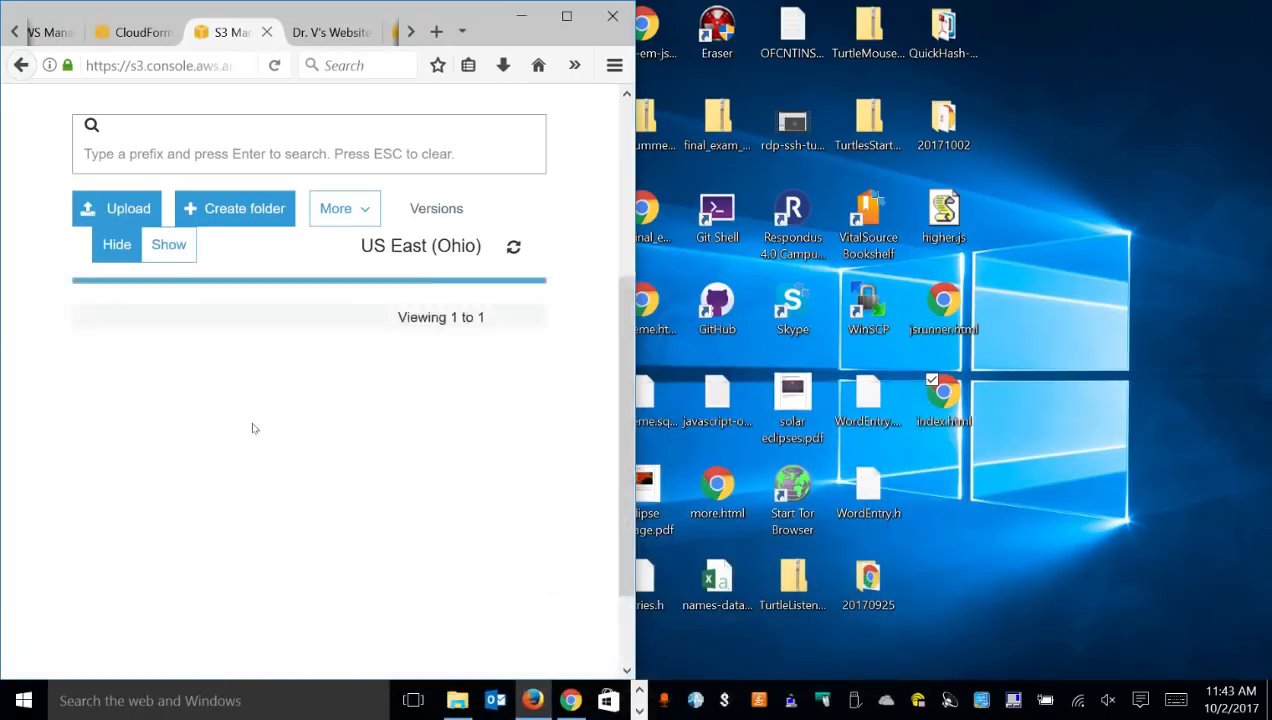
scroll(255, 400, up, 4)
click(566, 16)
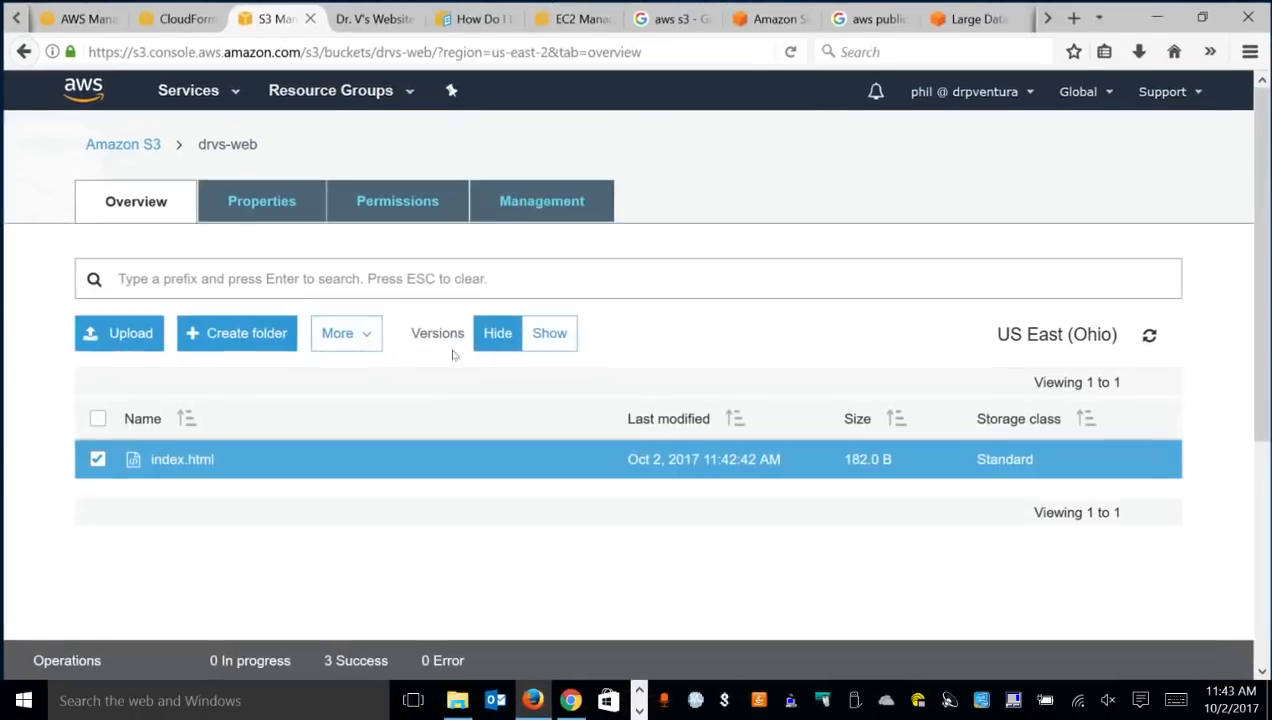
click(114, 338)
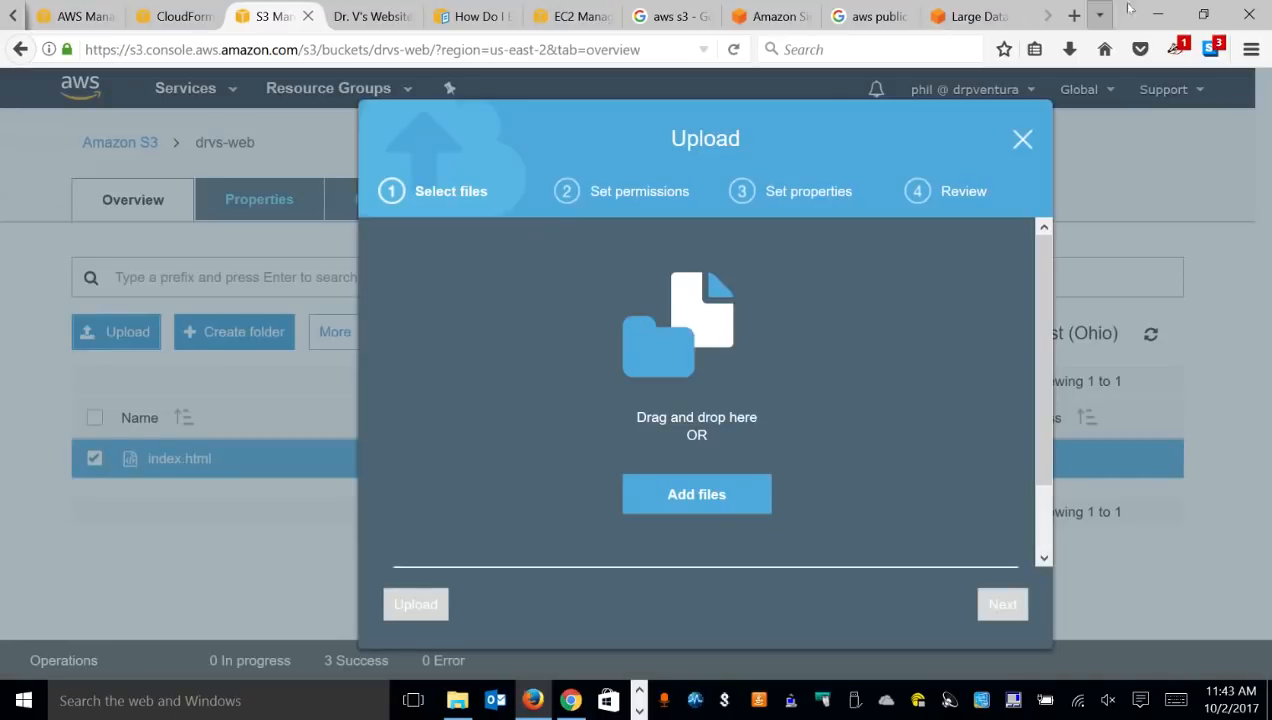
click(1202, 14)
drag(584, 127, 2, 130)
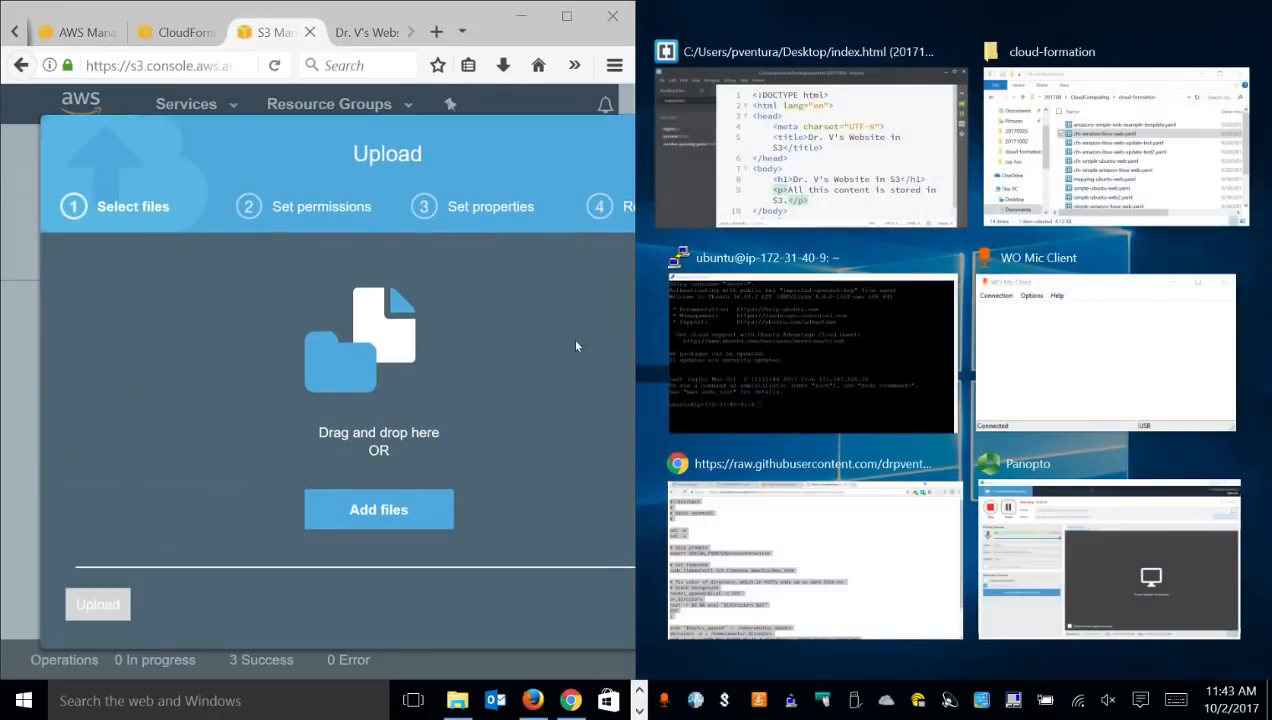
click(576, 346)
drag(945, 402, 259, 360)
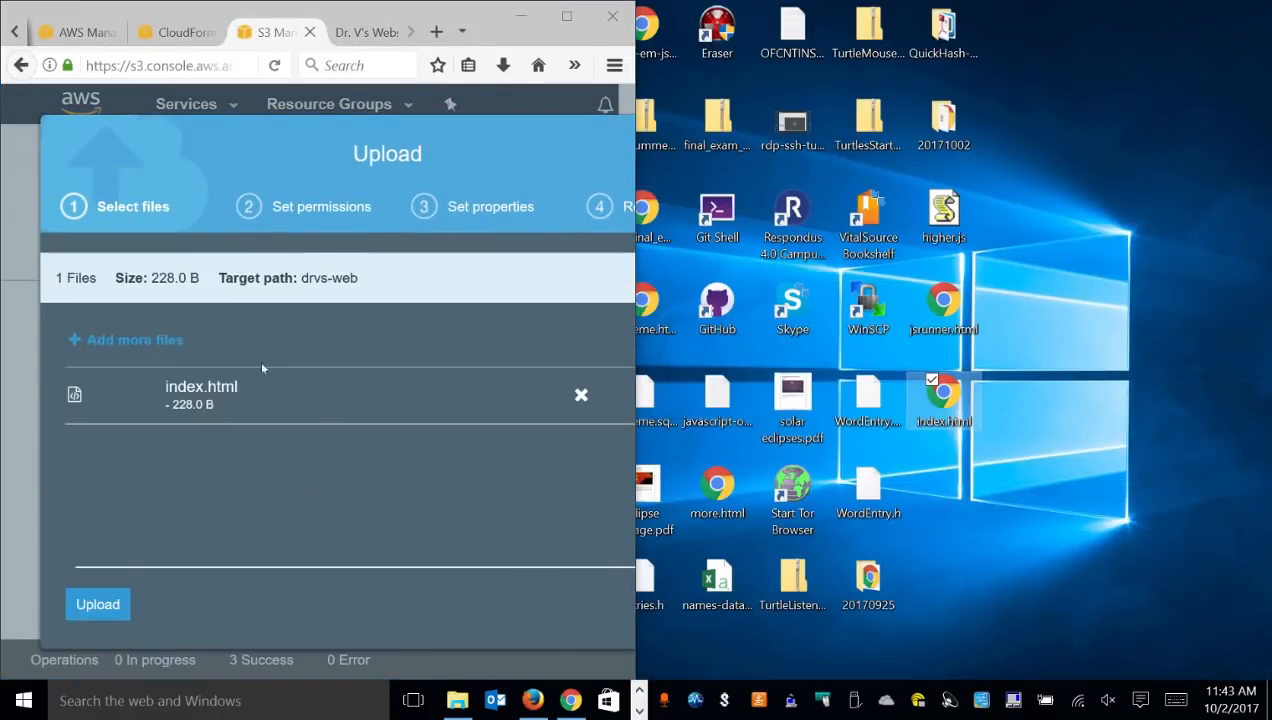
click(98, 604)
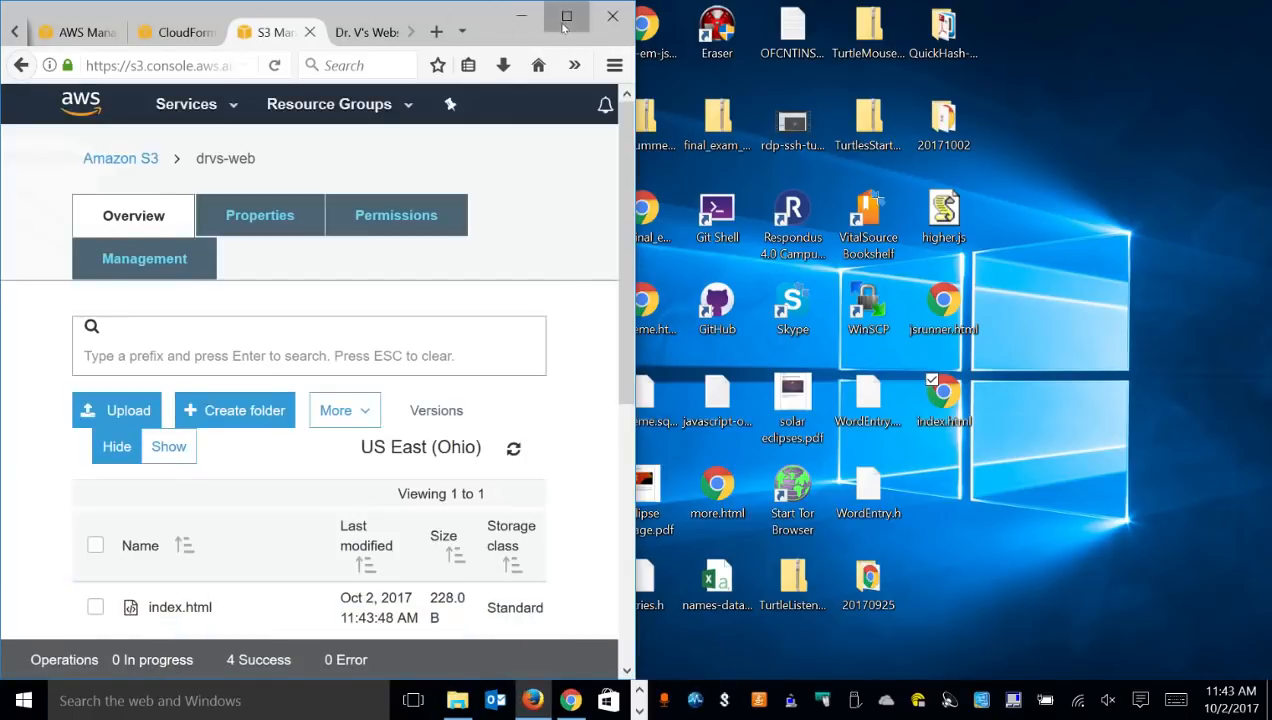
click(566, 18)
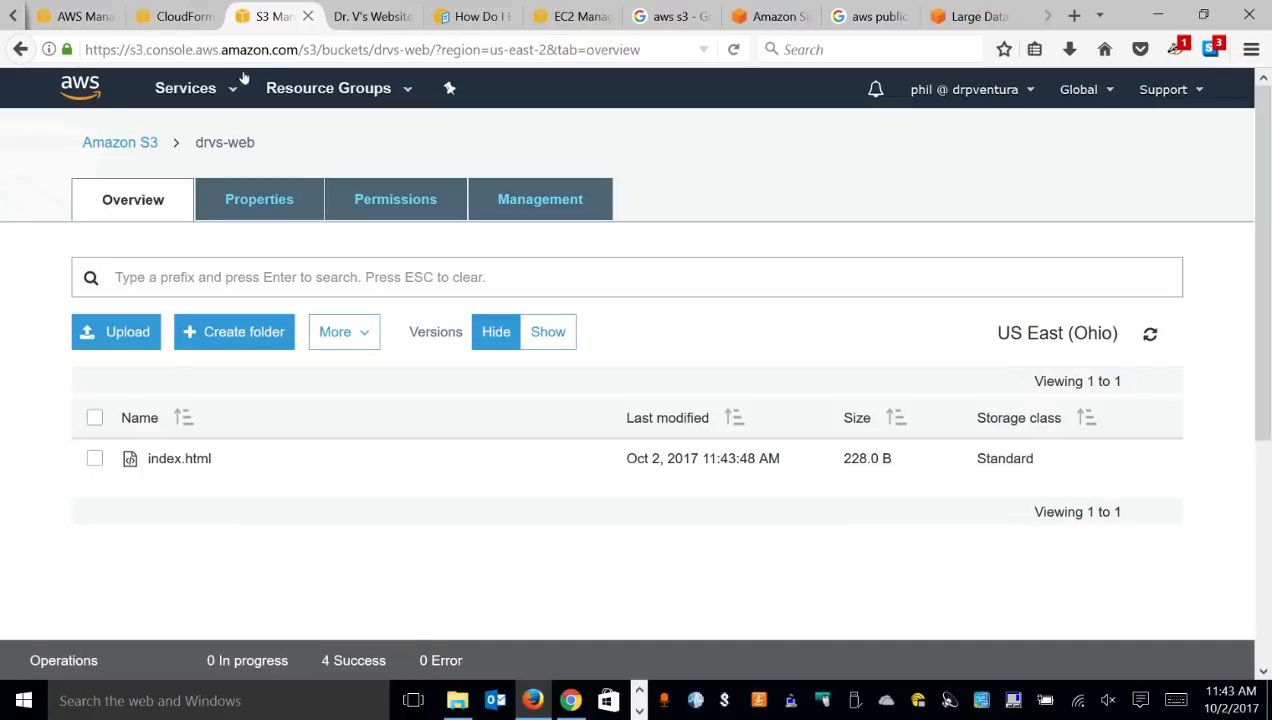
click(356, 18)
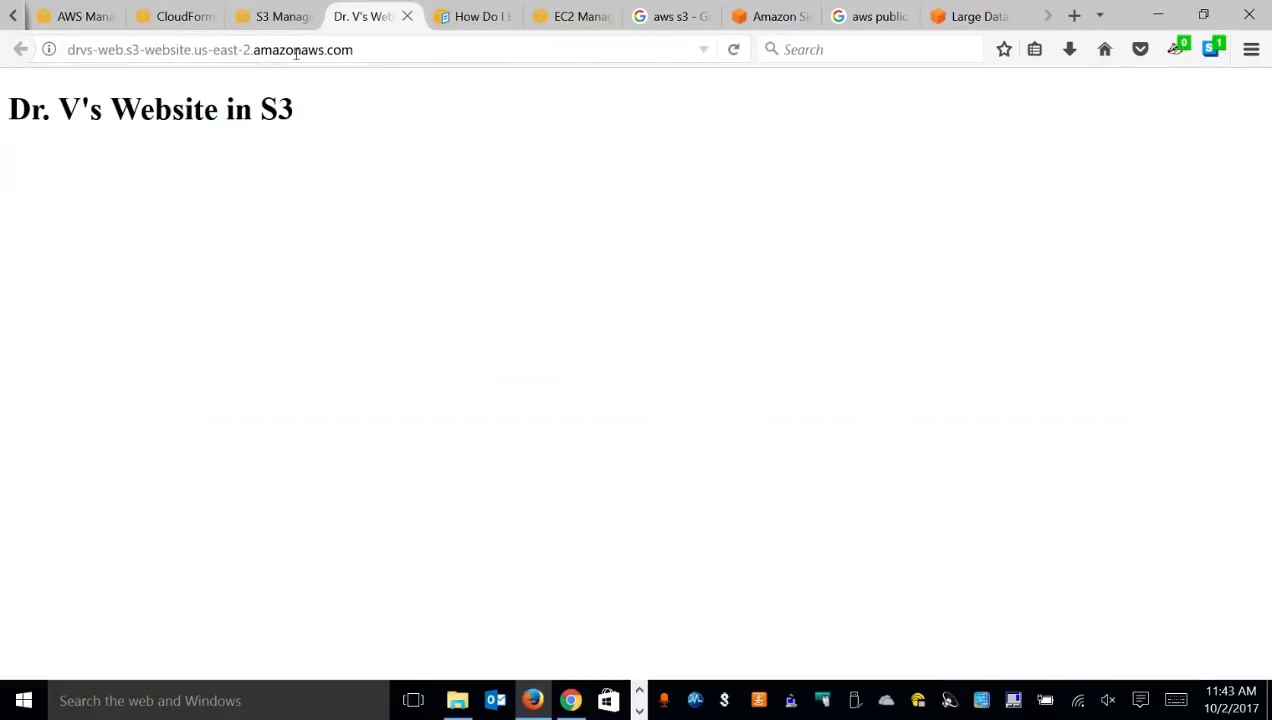
- Reload the site, note the 403 error naming the missing error.html key, and return to S3
click(731, 49)
triple_click(350, 338)
click(276, 26)
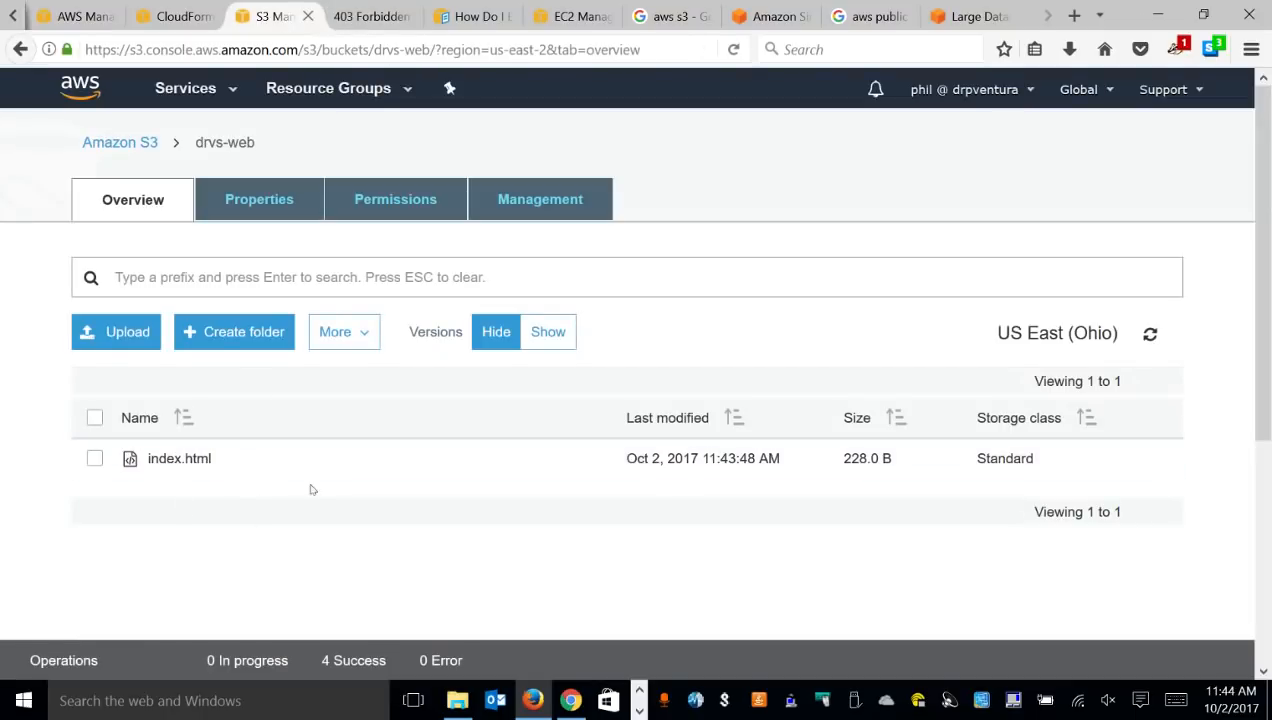
- Make the new index.html public and reload the site to show 'All this content is stored in S3'
click(95, 458)
right_click(187, 446)
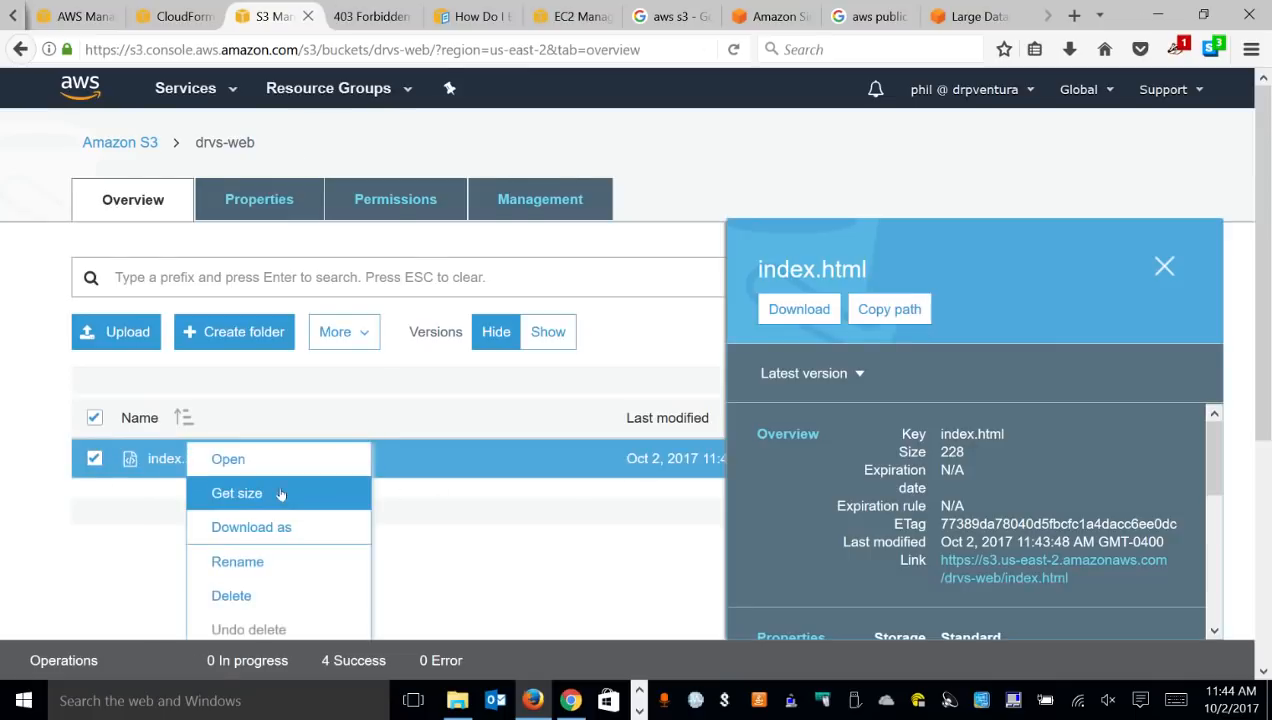
scroll(281, 494, down, 3)
click(283, 568)
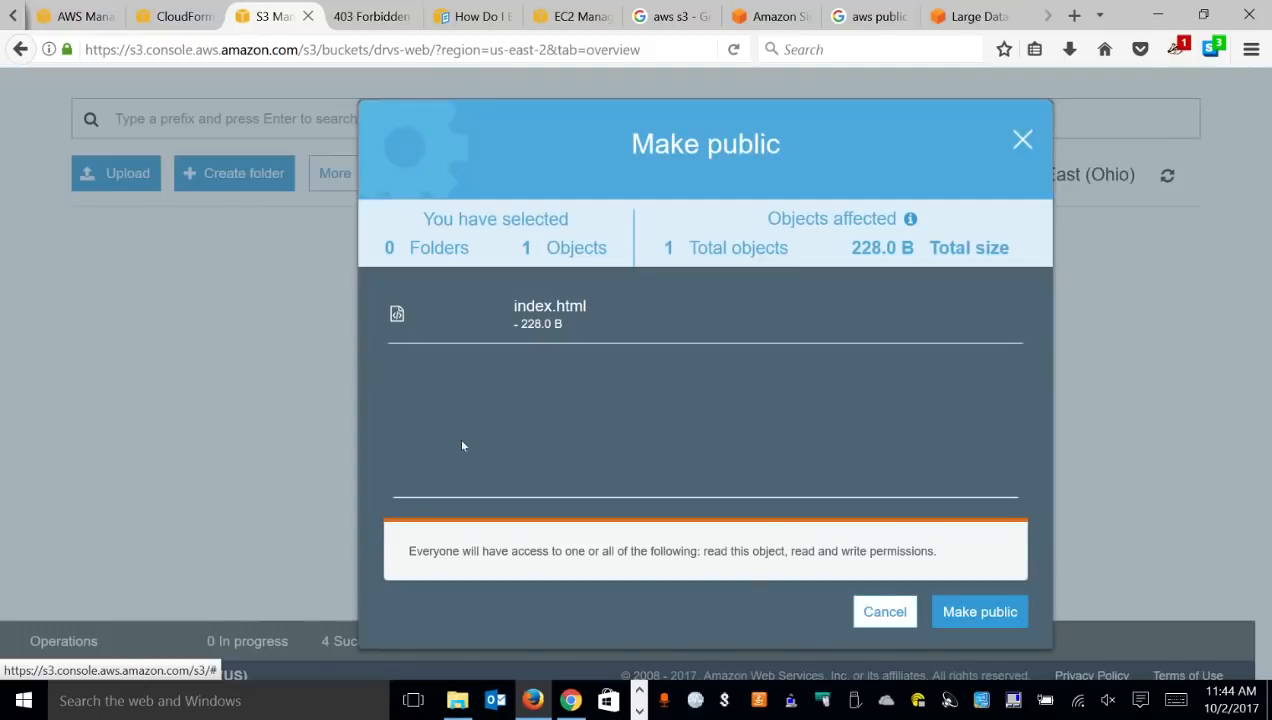
click(1001, 622)
click(370, 16)
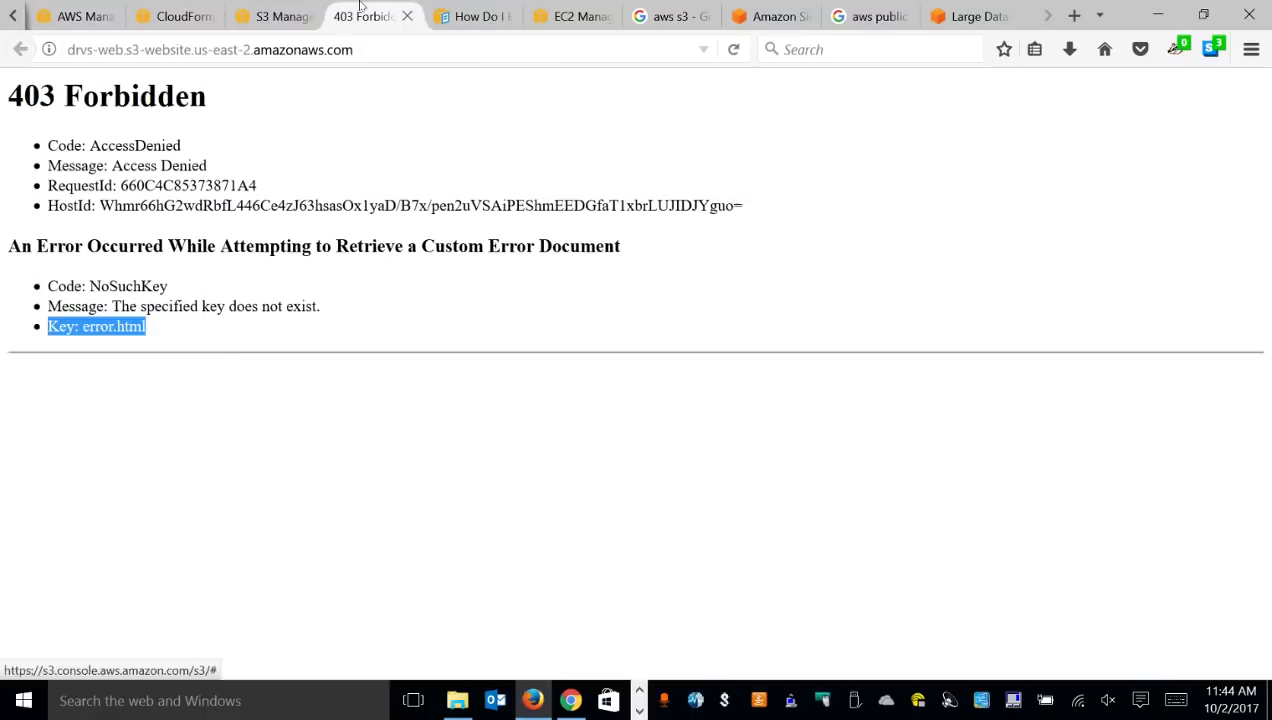
click(733, 50)
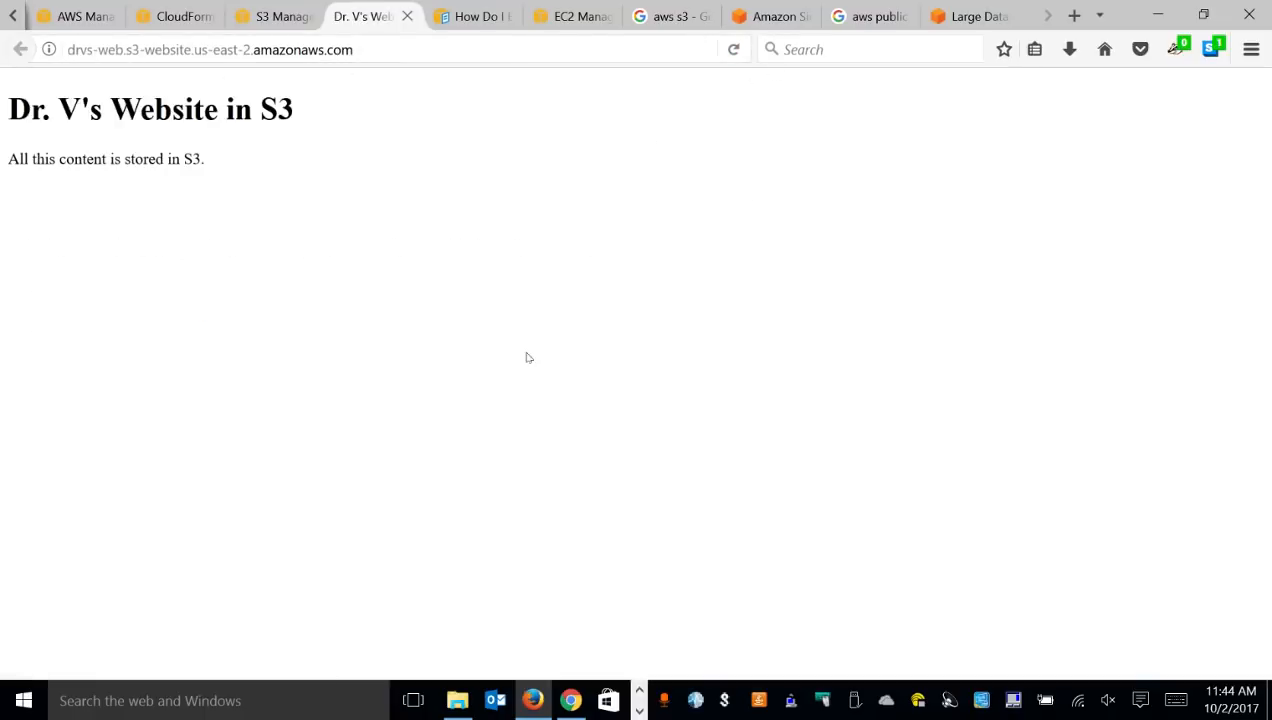
click(285, 16)
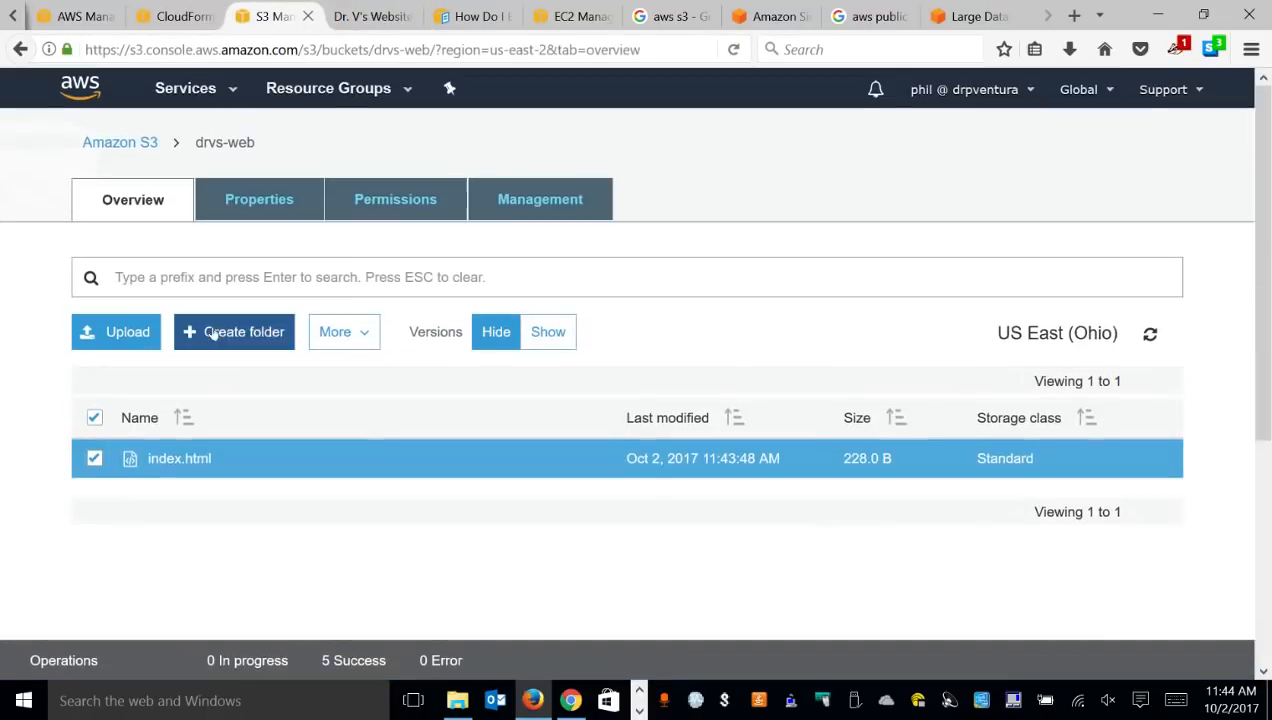
- Dismiss index.html's actions menu and check the Versioning setting in the bucket Properties
right_click(197, 470)
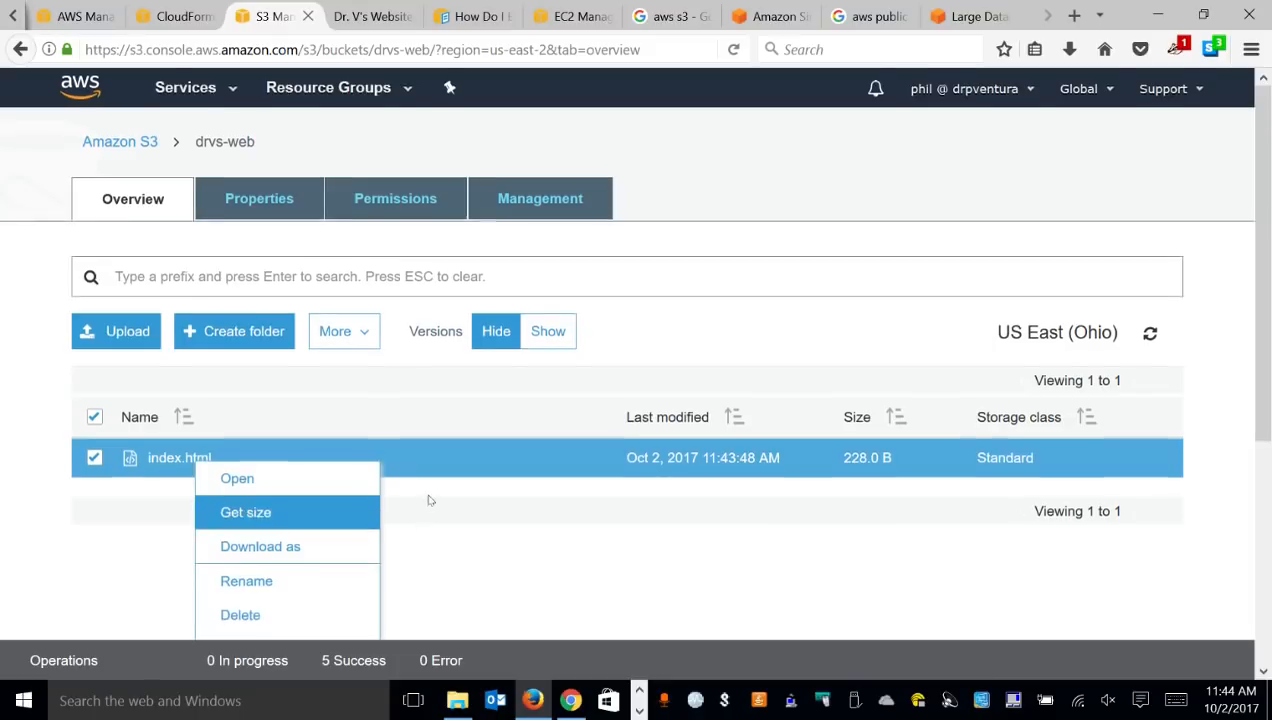
scroll(426, 477, down, 3)
scroll(318, 426, down, 1)
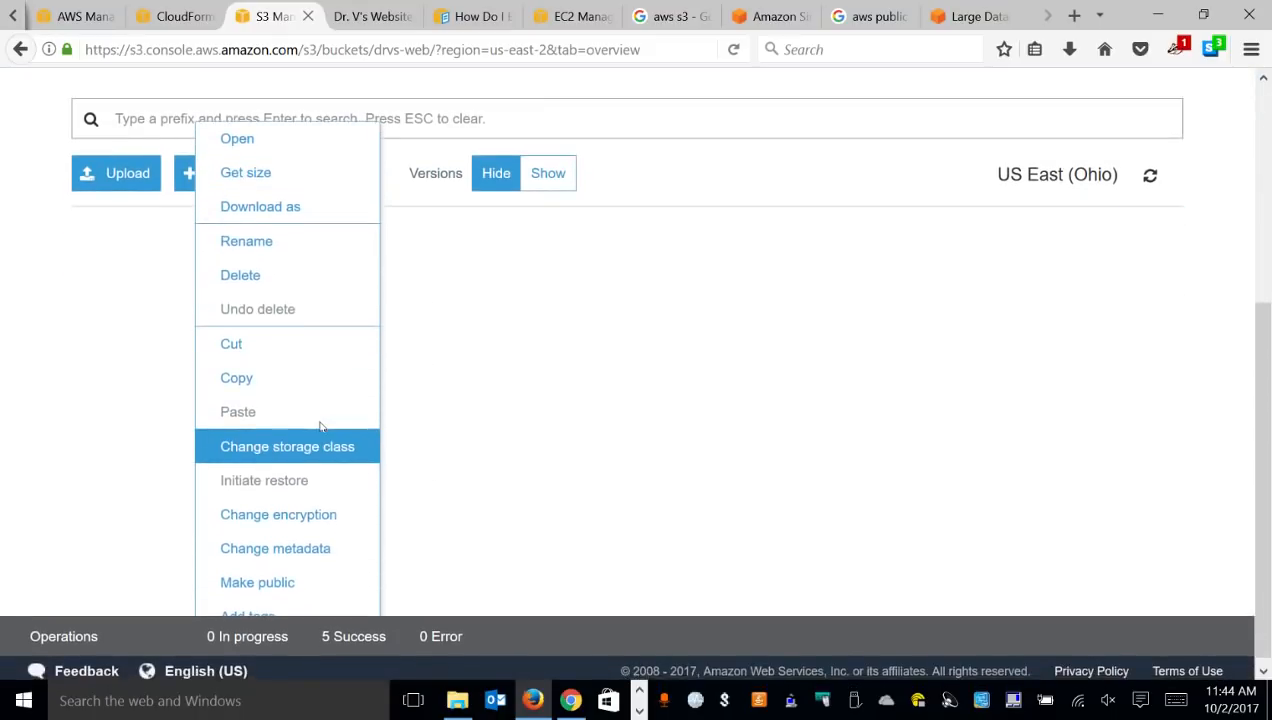
click(553, 415)
scroll(531, 440, up, 3)
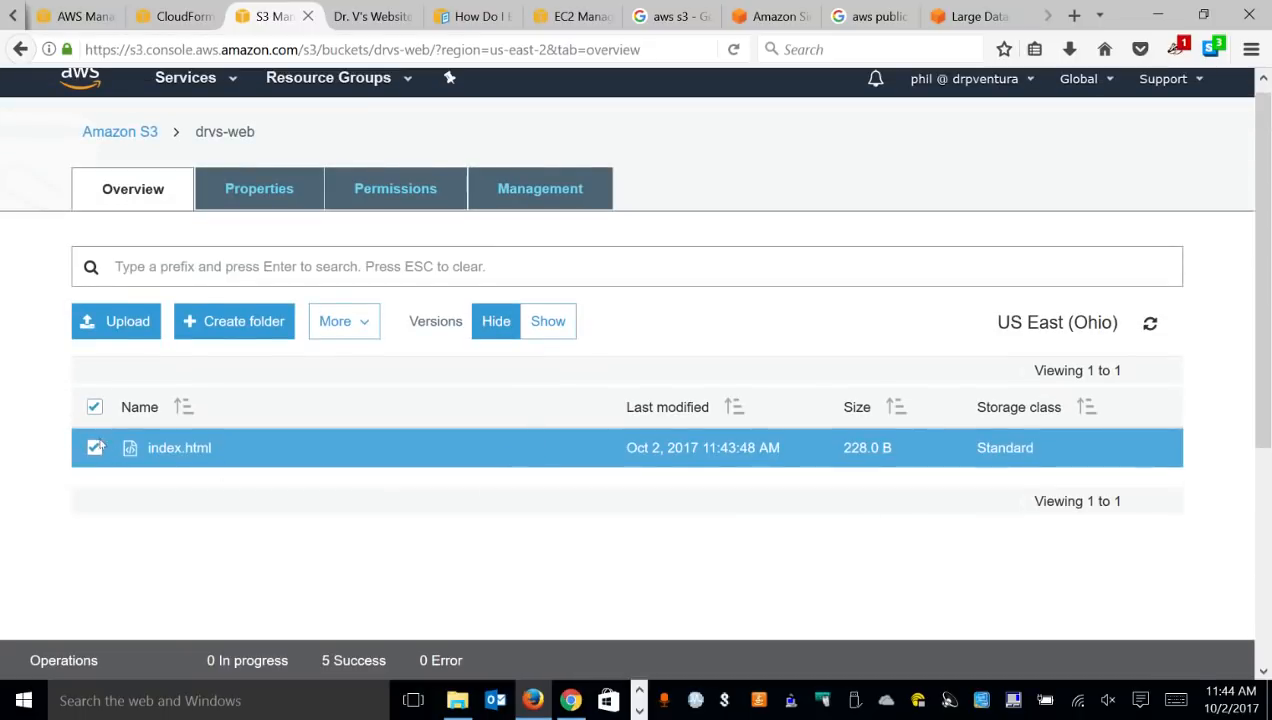
click(292, 190)
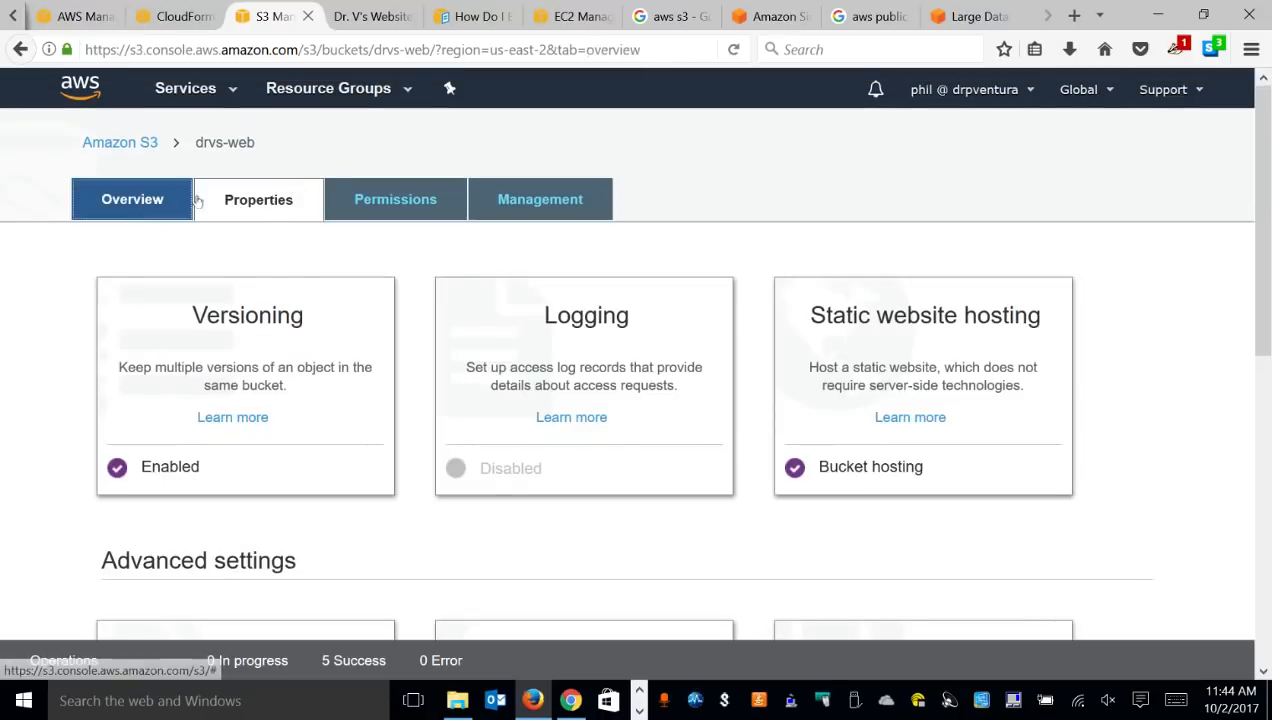
- Show versions in the Overview, listing index.html at 228.0 B and the earlier 182.0 B
click(192, 201)
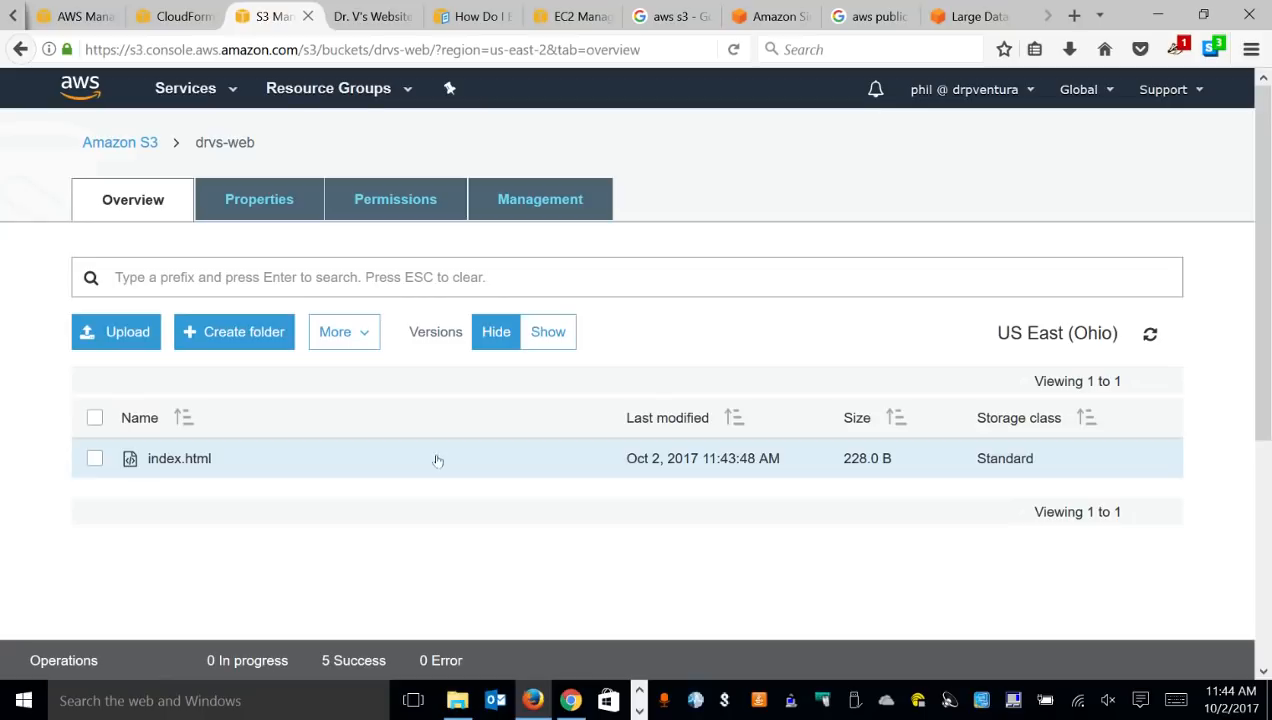
click(540, 333)
scroll(410, 430, down, 2)
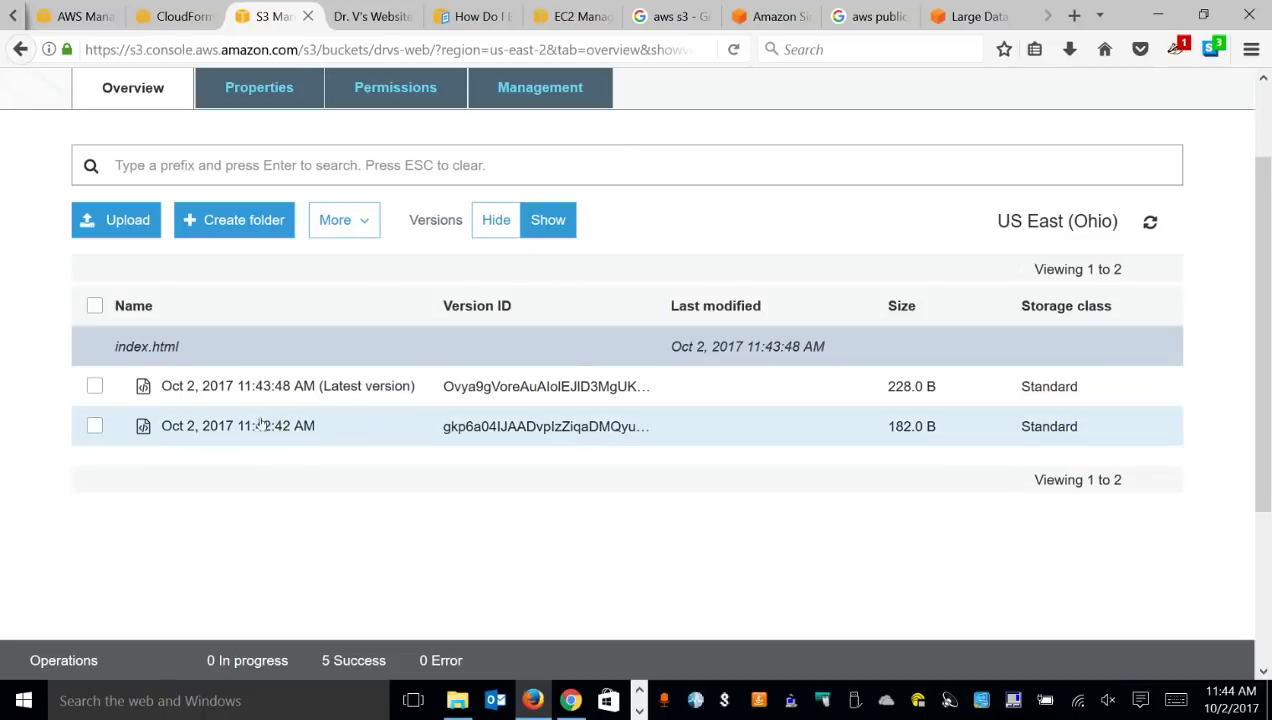
- Open the details of the earlier 11:42:42 AM version of index.html
click(264, 425)
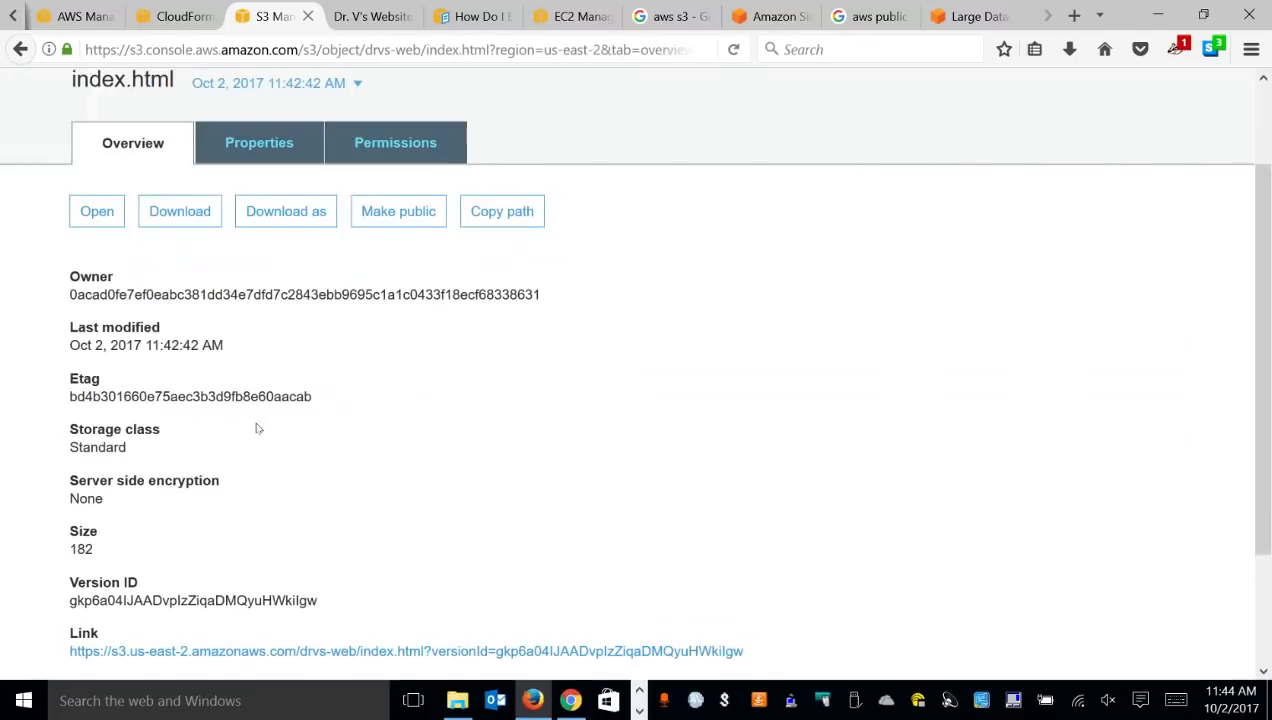
scroll(300, 432, down, 3)
scroll(312, 440, up, 5)
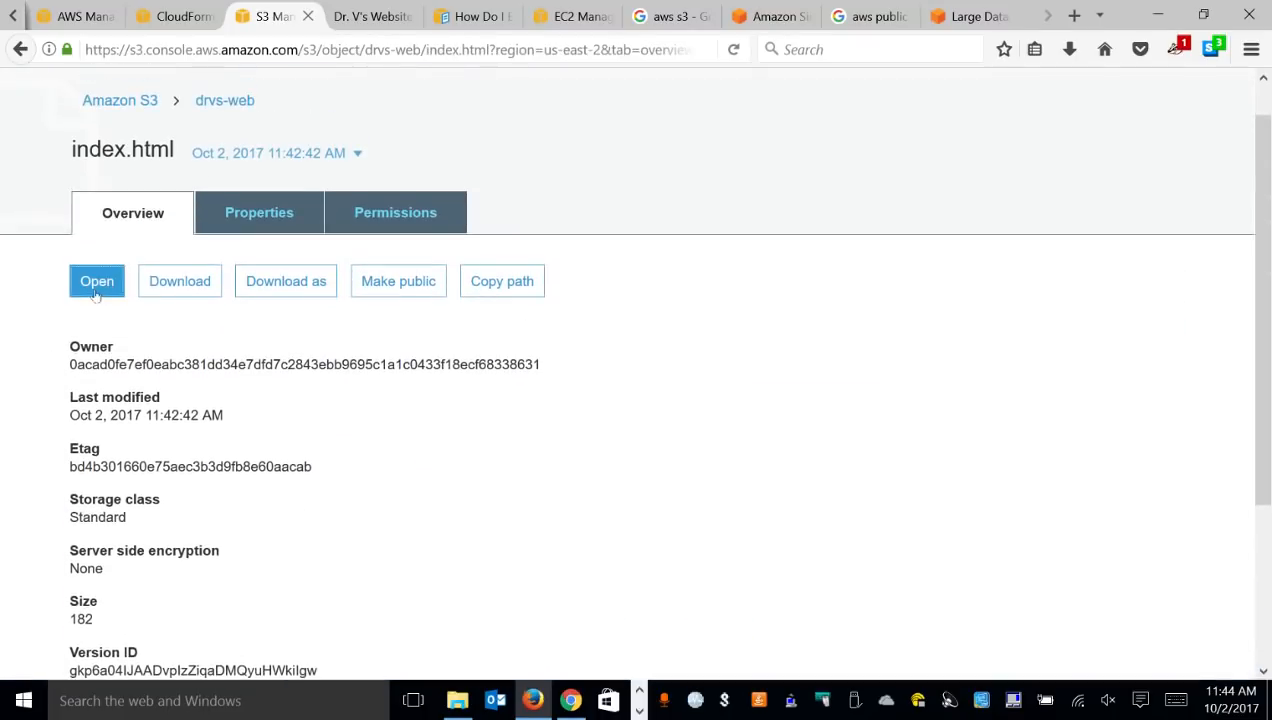
- Allow pop-ups from the S3 console to view the page as Dr. V's Website, then close it
click(95, 285)
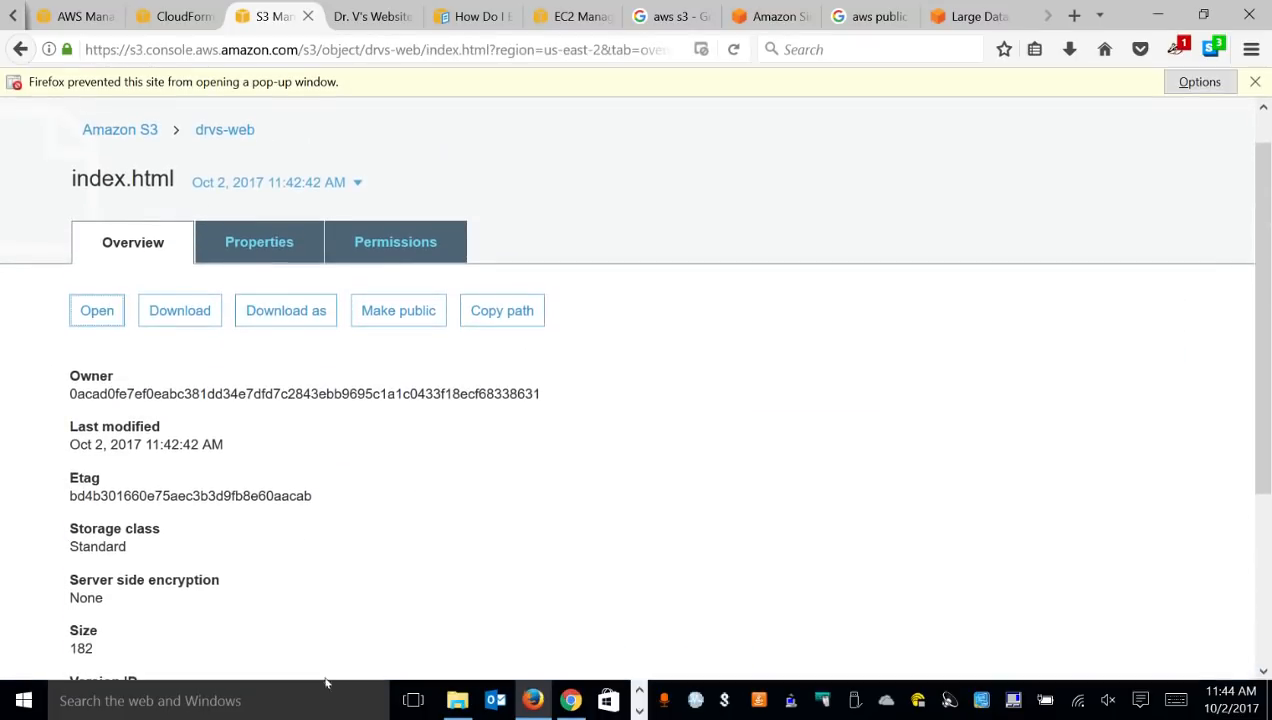
click(1197, 80)
click(1015, 106)
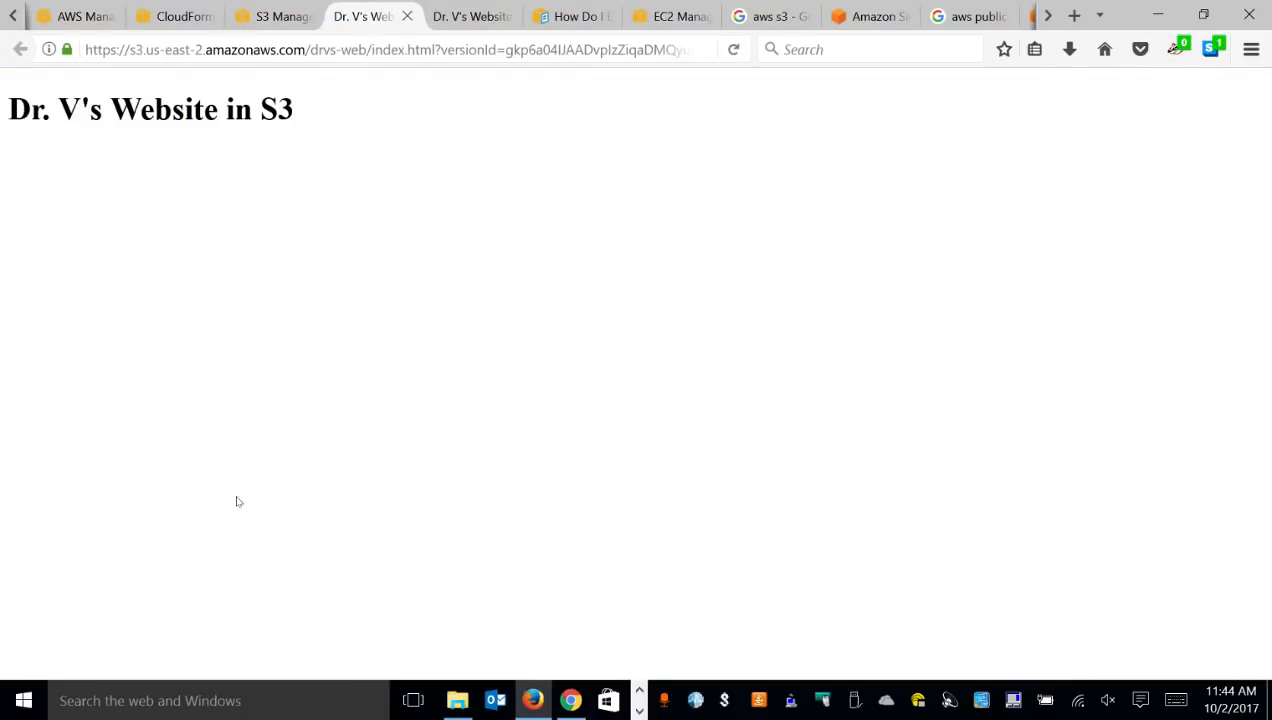
click(406, 16)
scroll(506, 507, down, 5)
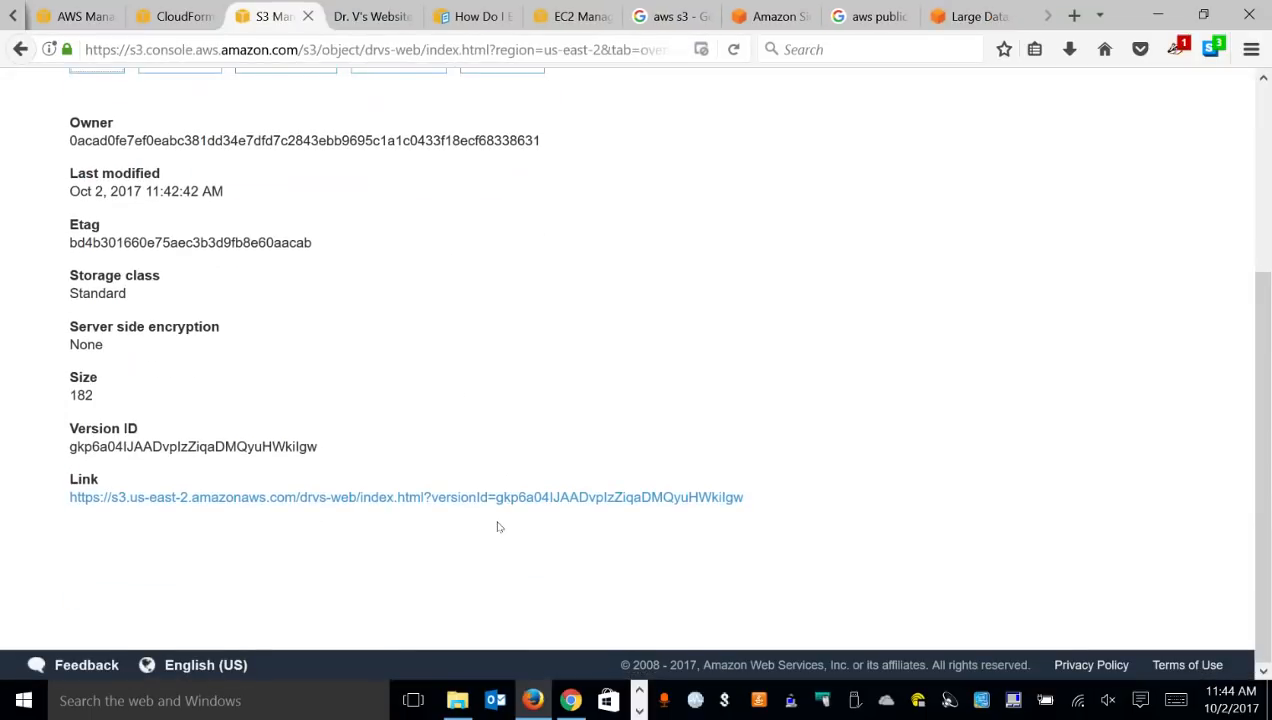
click(180, 16)
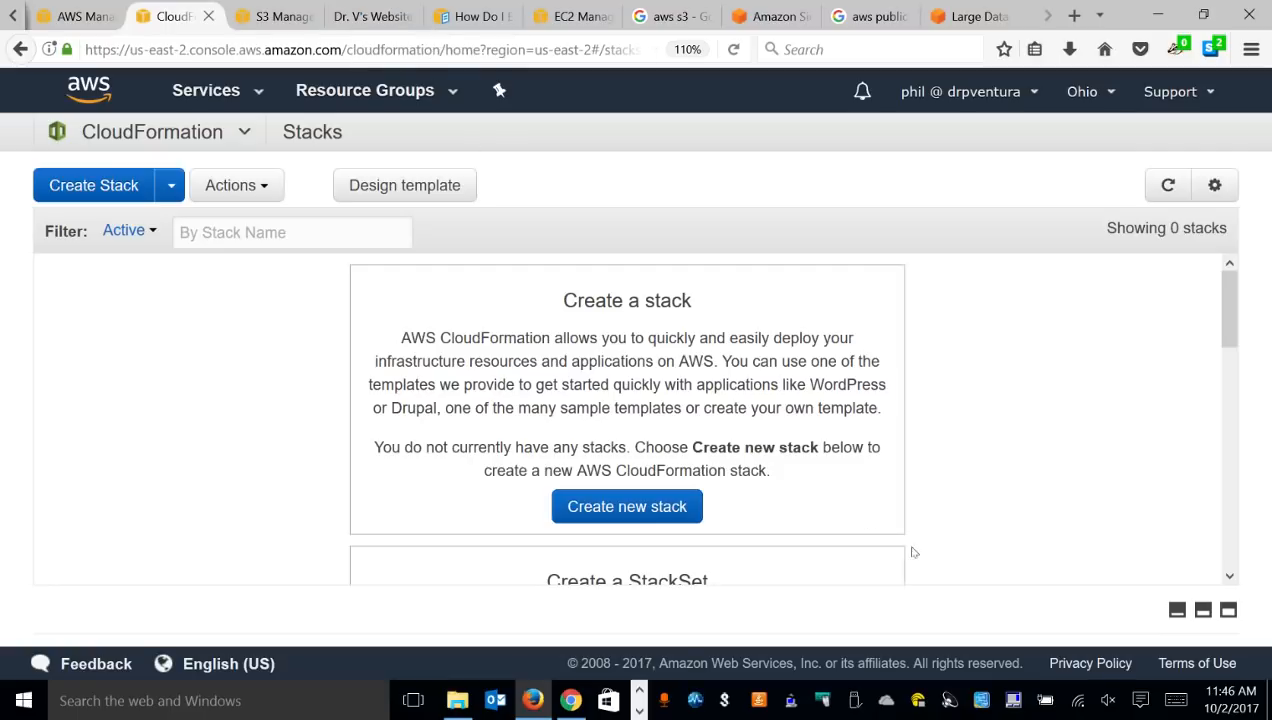
- Close the Dr. V's Website in S3 tab and return to the CloudFormation stacks page
scroll(918, 430, down, 5)
scroll(918, 430, up, 5)
click(366, 16)
click(407, 16)
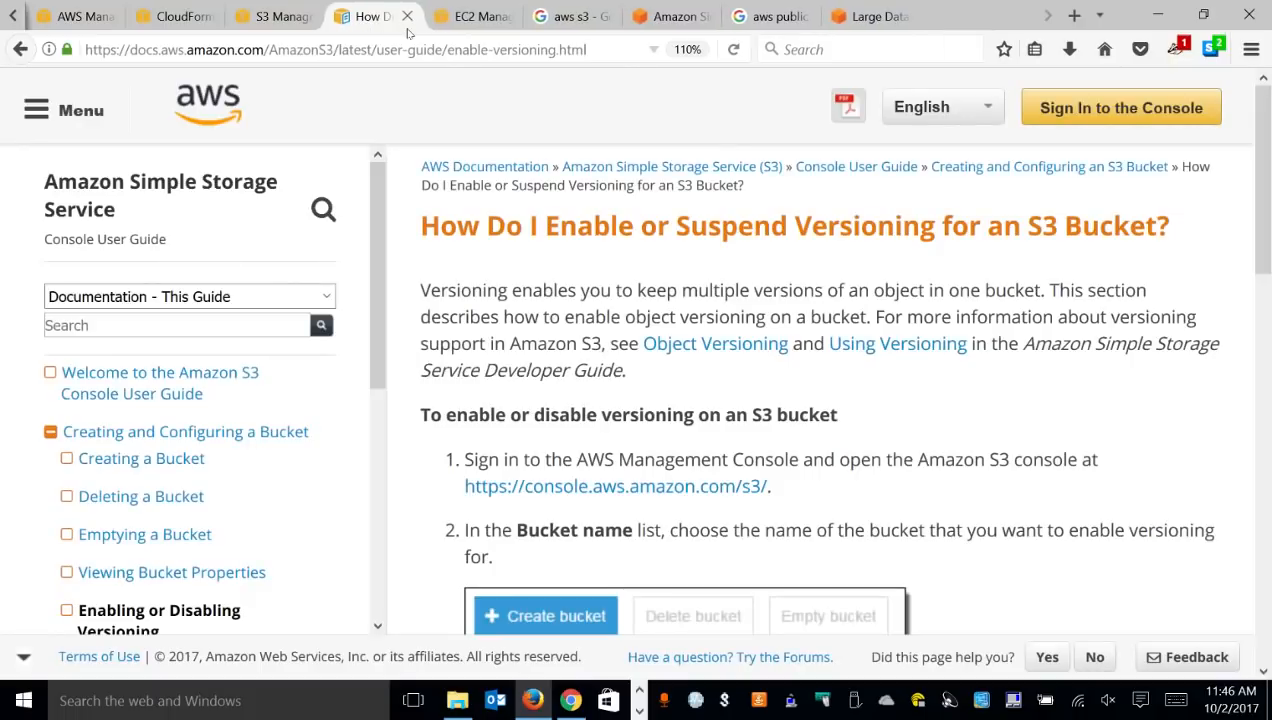
click(172, 8)
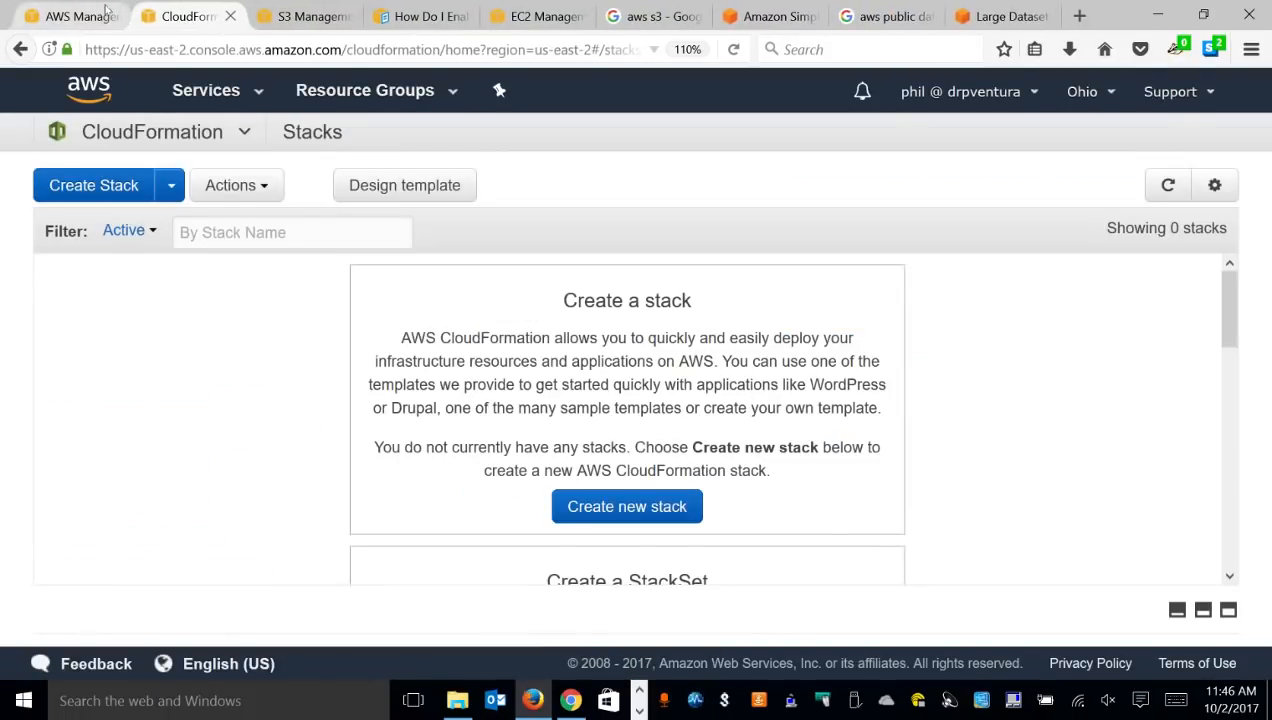
- Open S3 from the console home page in a new tab
click(76, 8)
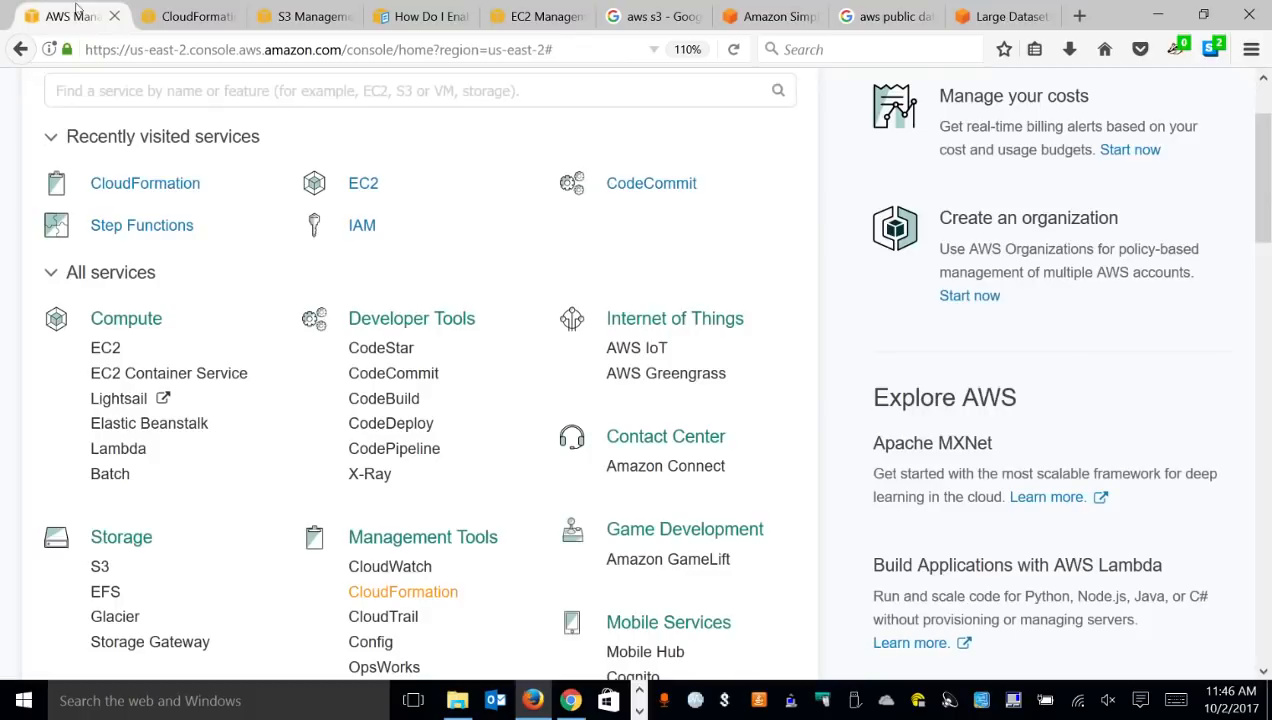
right_click(100, 570)
click(188, 378)
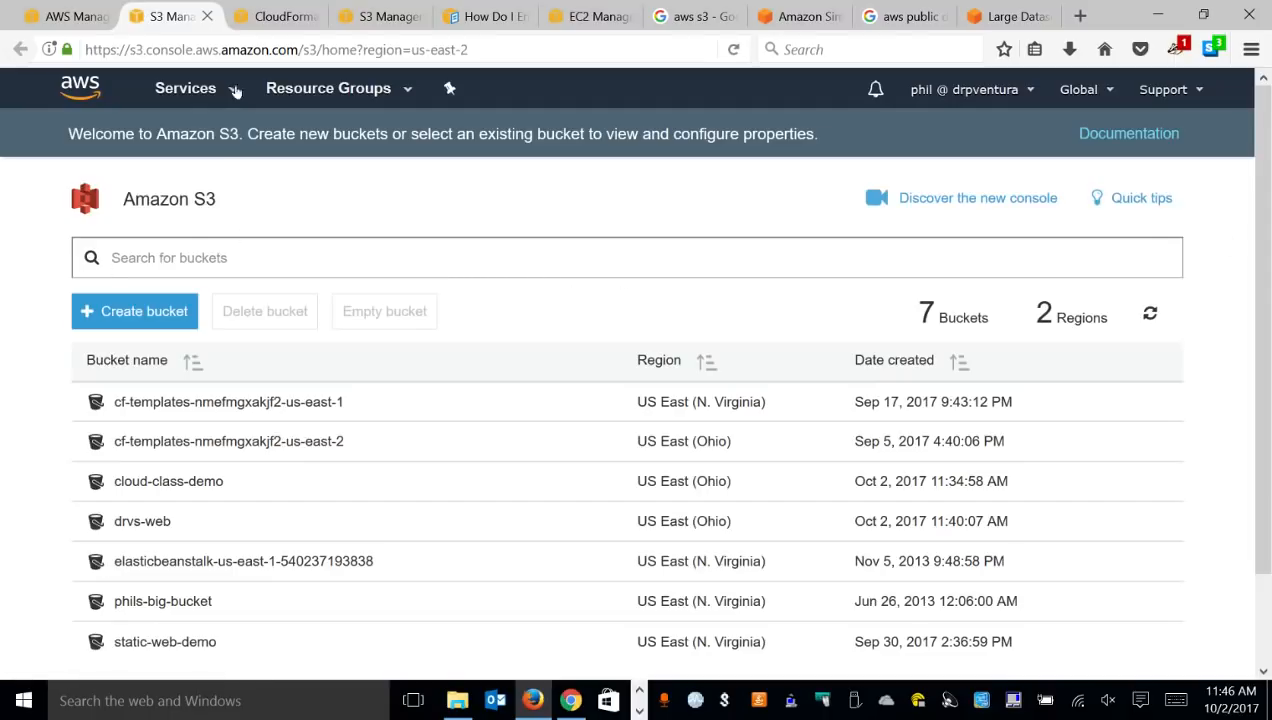
- Search for 'aws s3 pricing' and open Amazon S3 Pricing at the US East (Ohio) storage prices
click(1080, 16)
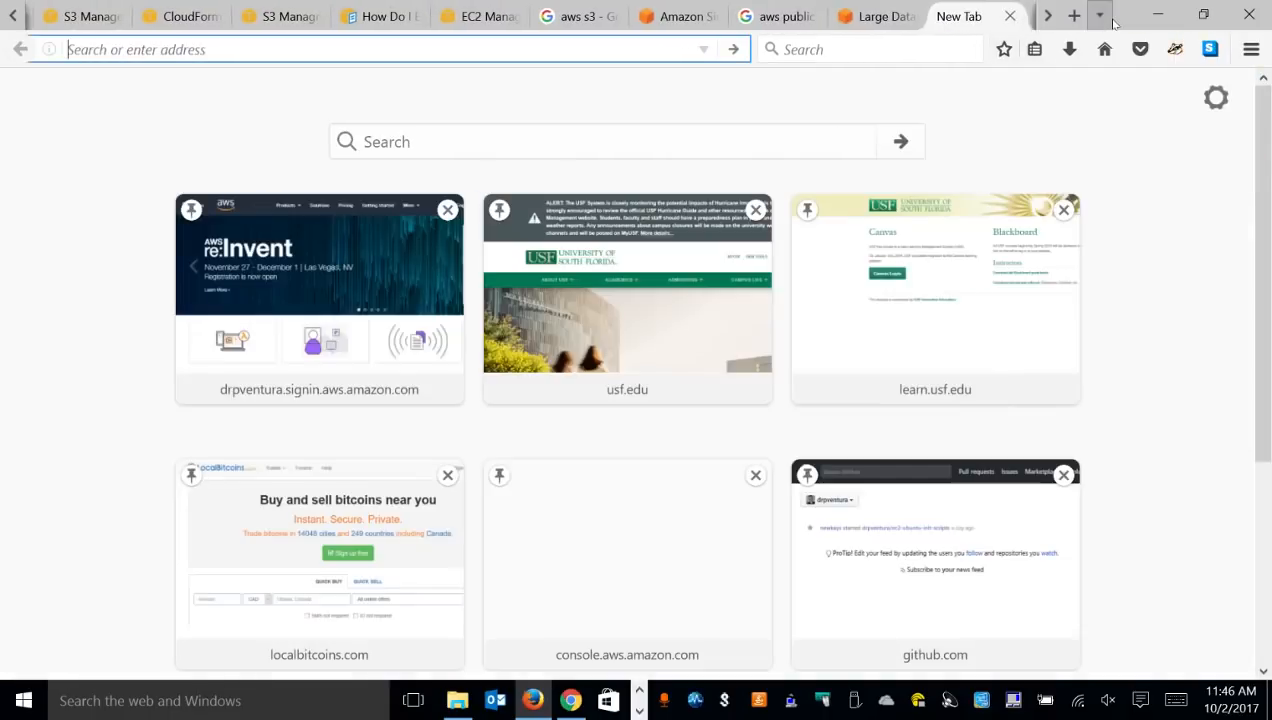
text(aws s3 )
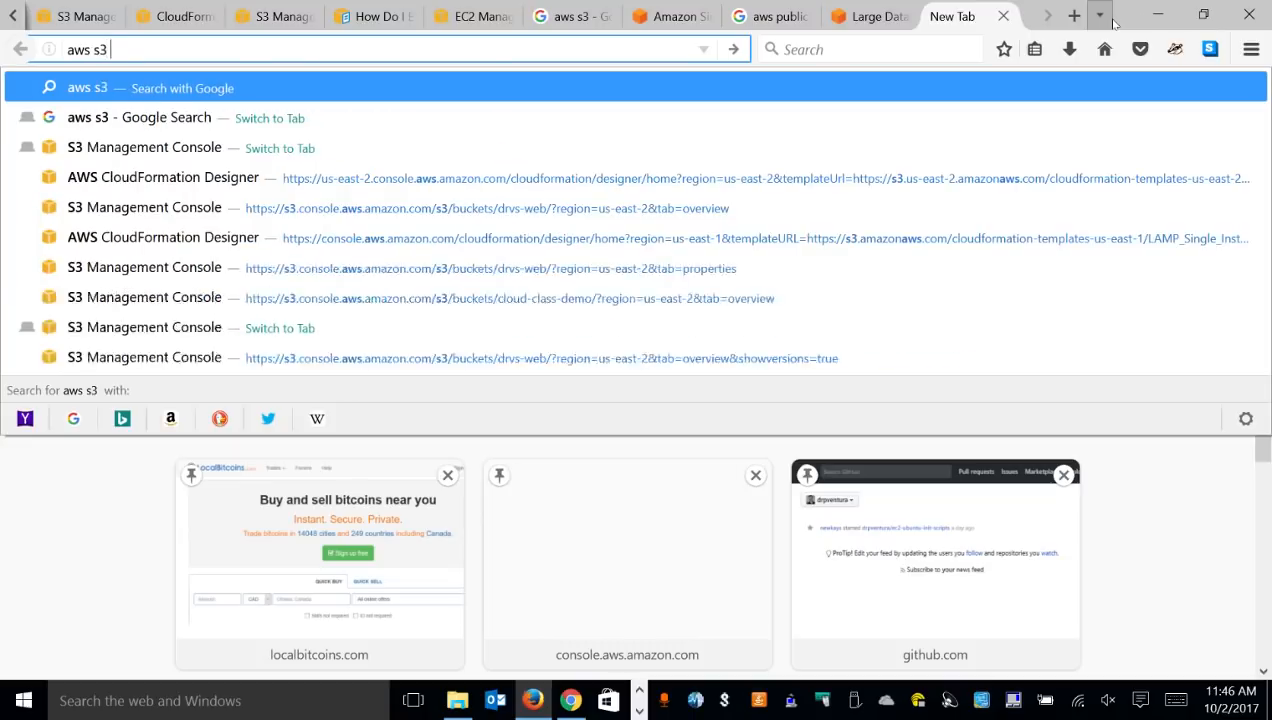
text(pricing)
key(Return)
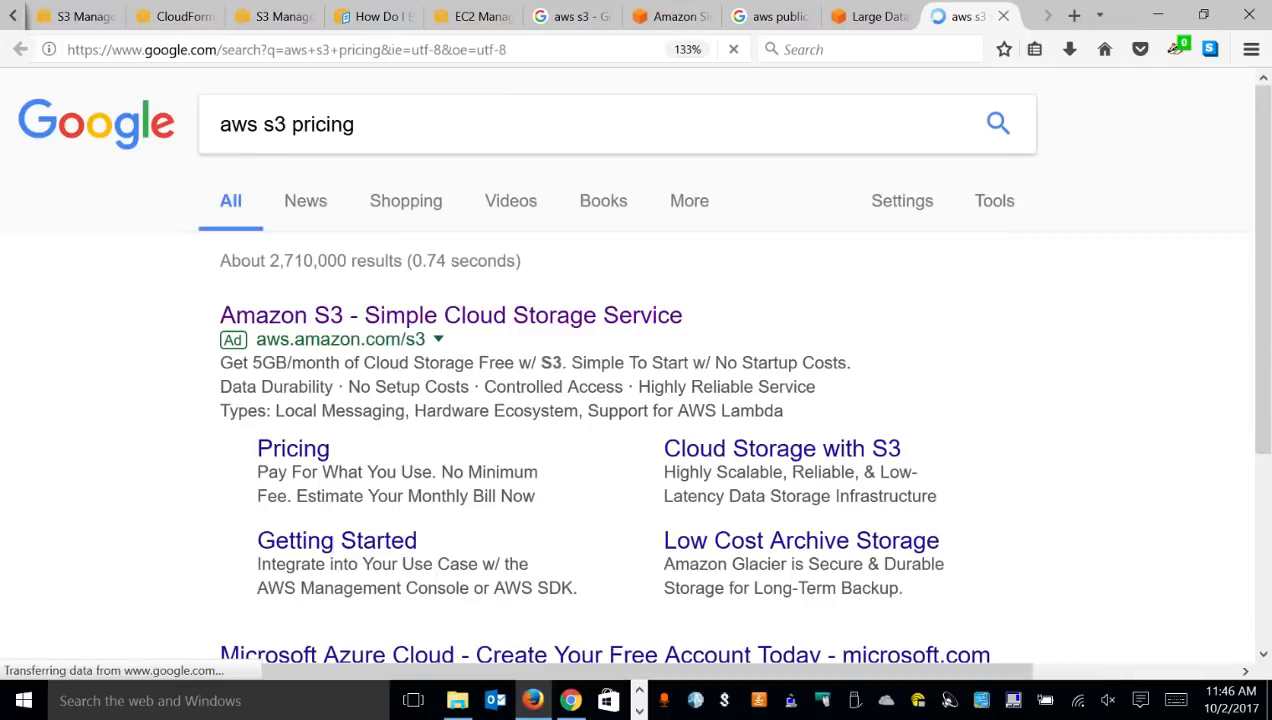
click(315, 447)
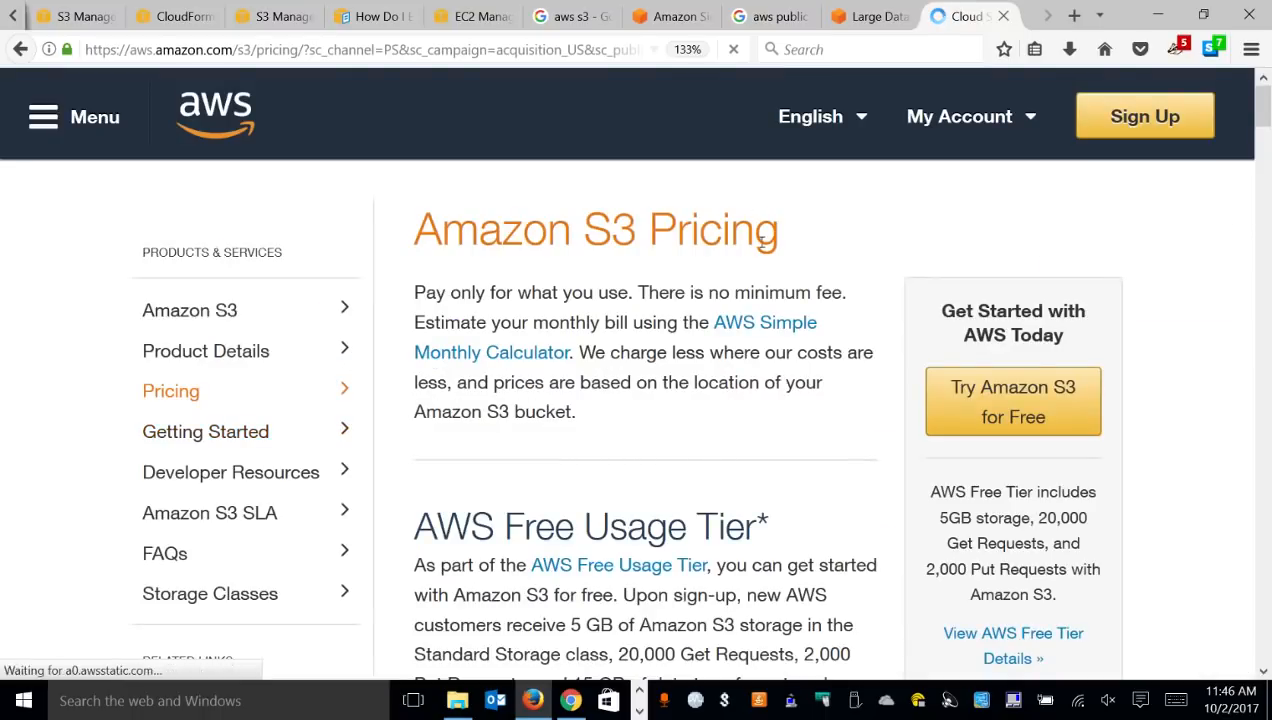
scroll(706, 366, down, 3)
scroll(706, 366, down, 5)
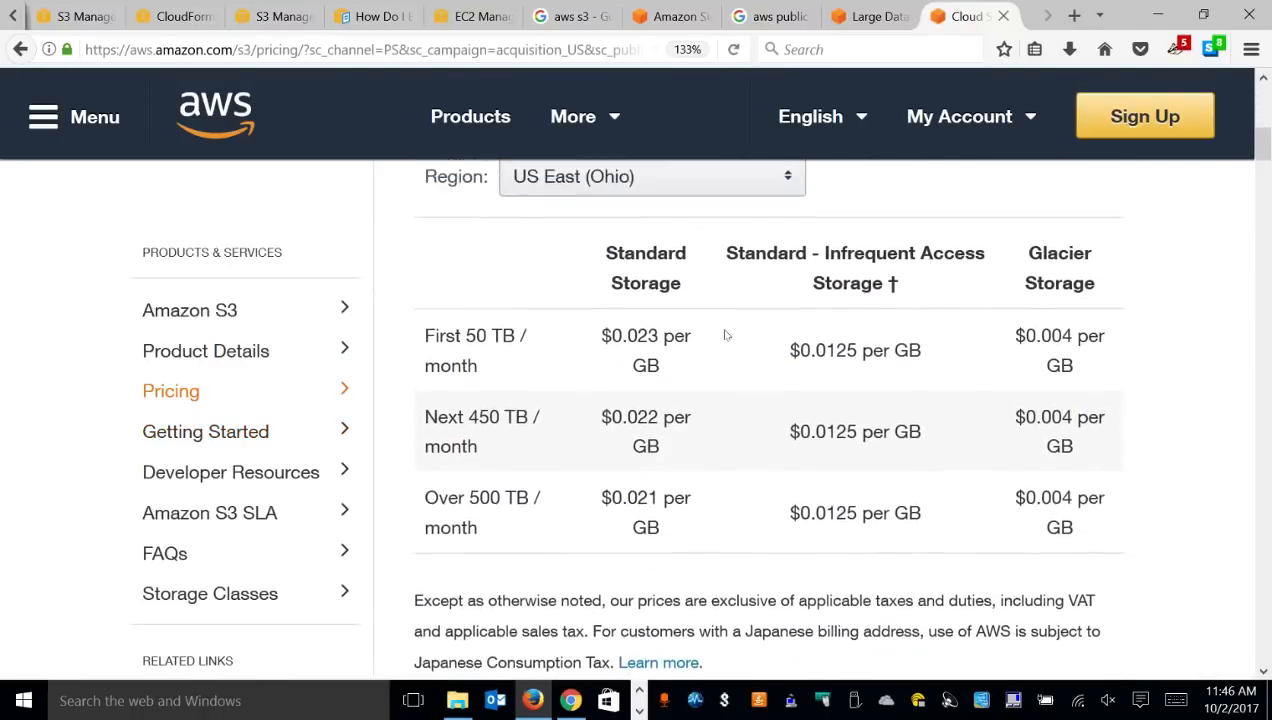
scroll(724, 335, up, 2)
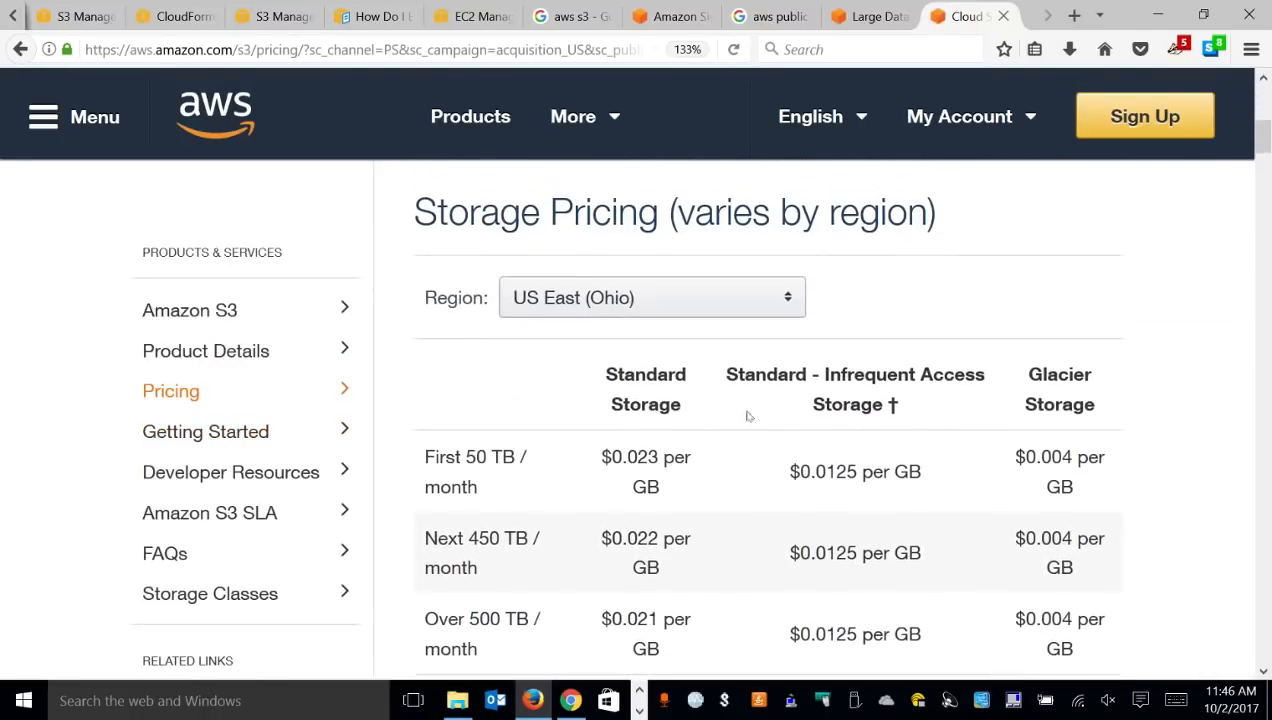
- Show US East (N. Virginia) prices and review the footnotes and Free Usage Tier
click(669, 310)
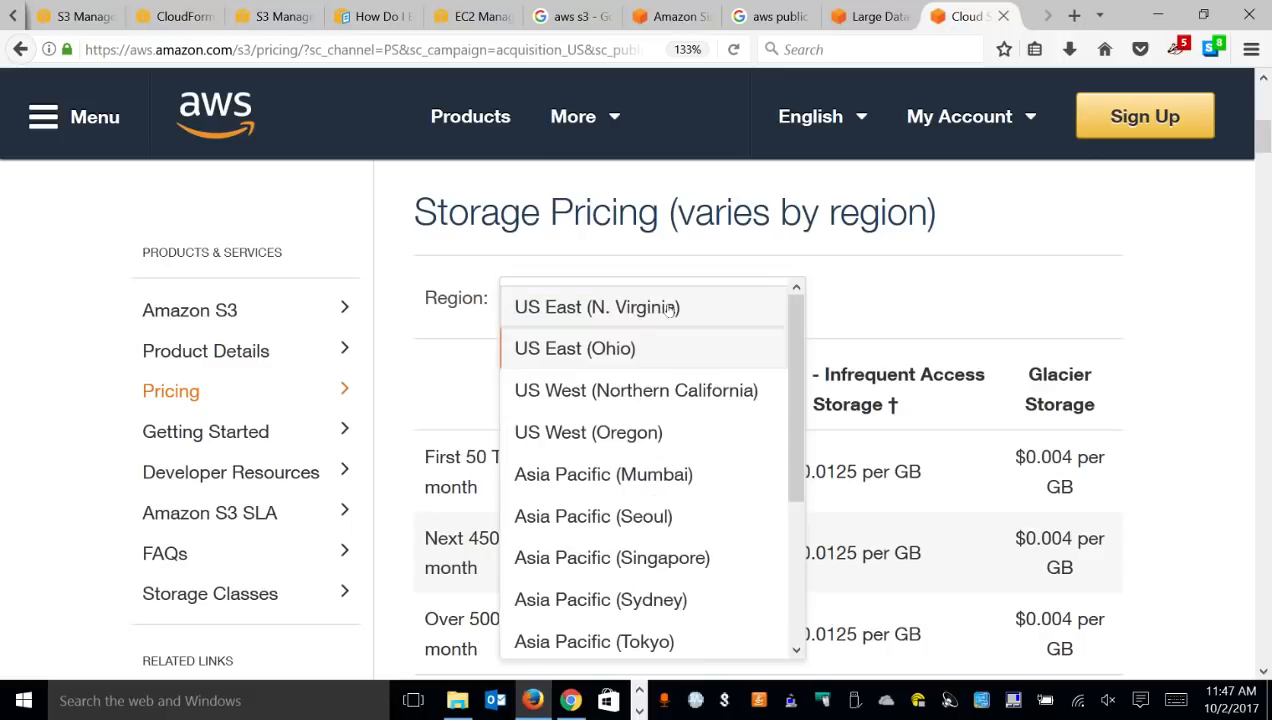
click(859, 295)
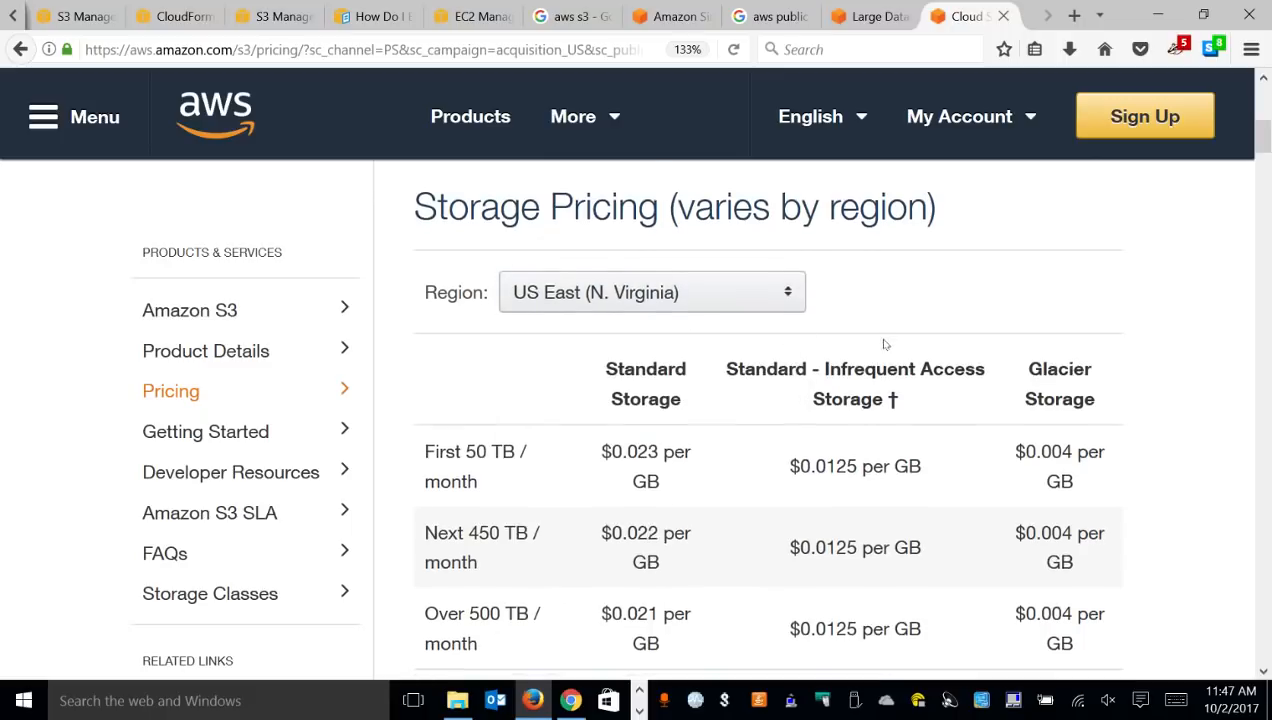
scroll(883, 344, down, 2)
scroll(897, 345, up, 1)
scroll(905, 352, down, 2)
scroll(866, 349, up, 1)
scroll(866, 349, up, 1)
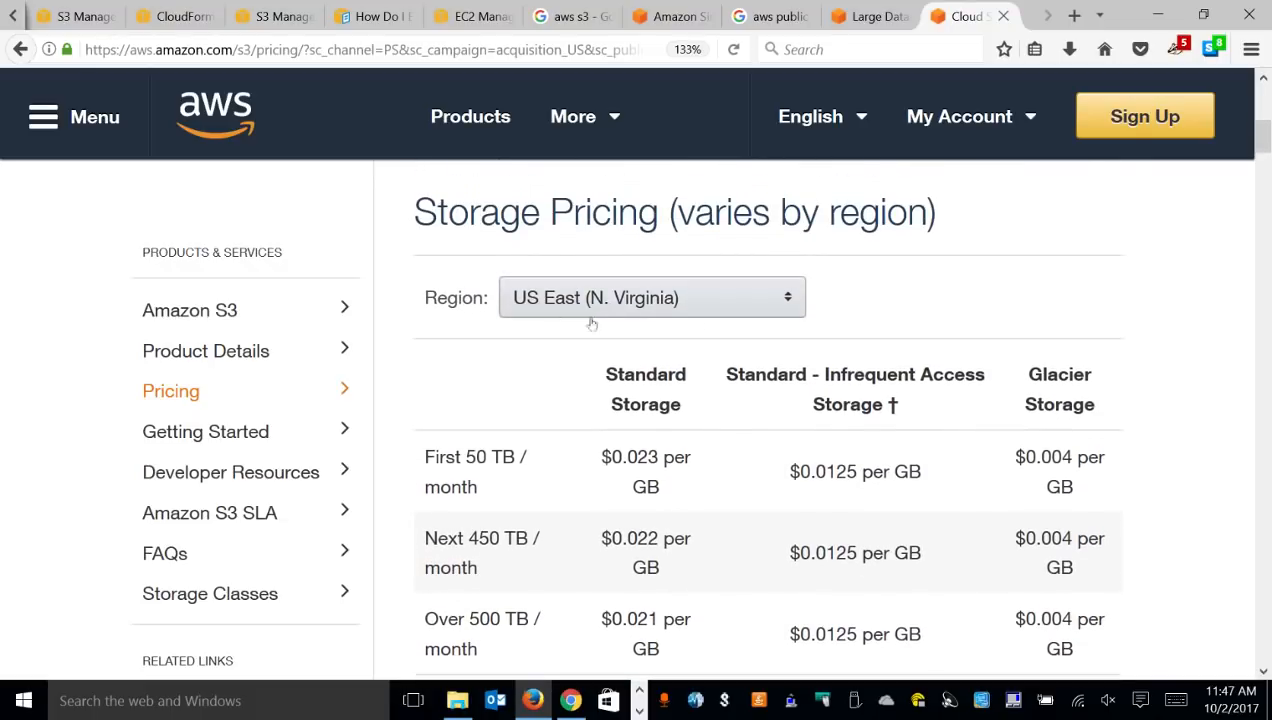
scroll(662, 332, down, 2)
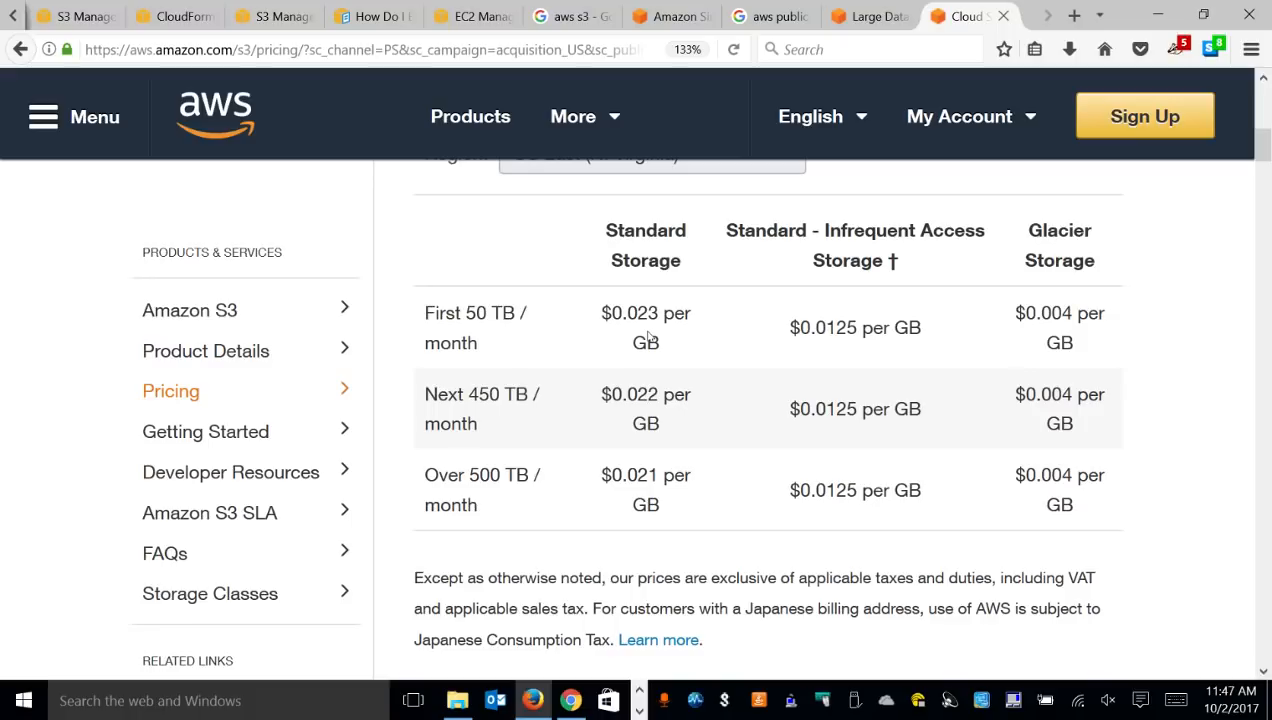
scroll(648, 337, up, 3)
- Compare storage prices for Oregon, Northern California, Seoul, Mumbai and Singapore
click(615, 298)
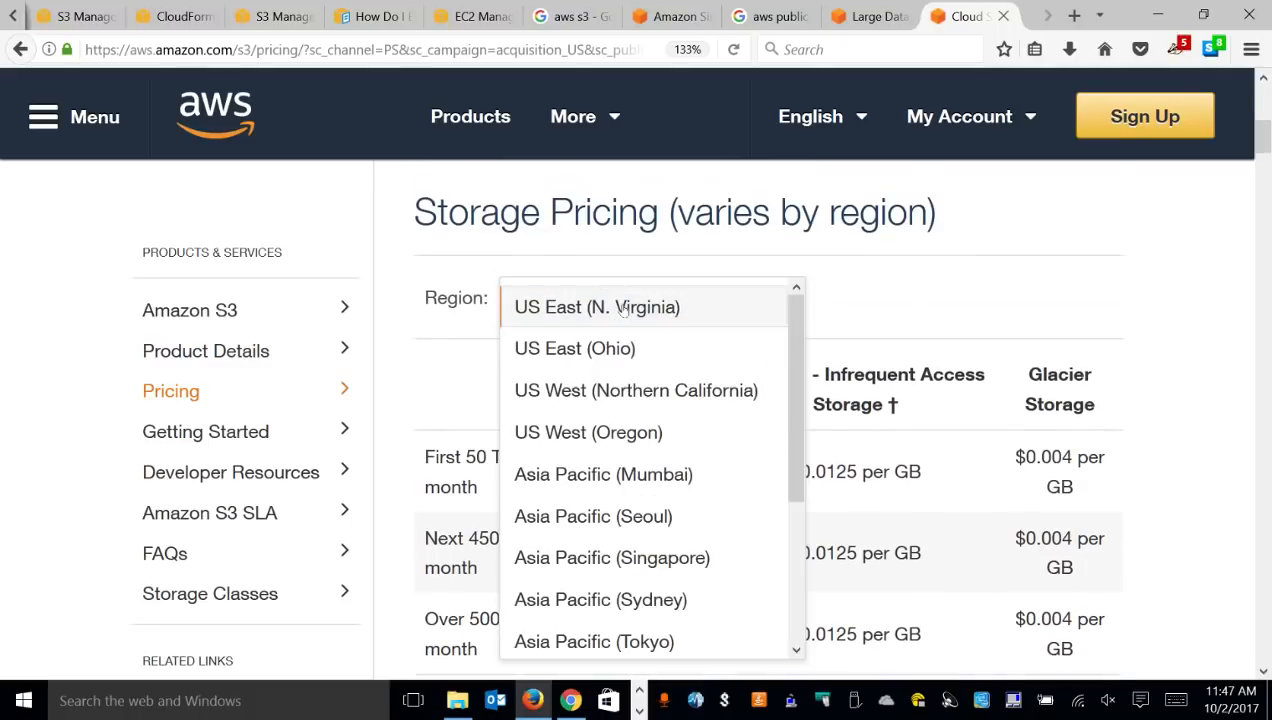
click(678, 424)
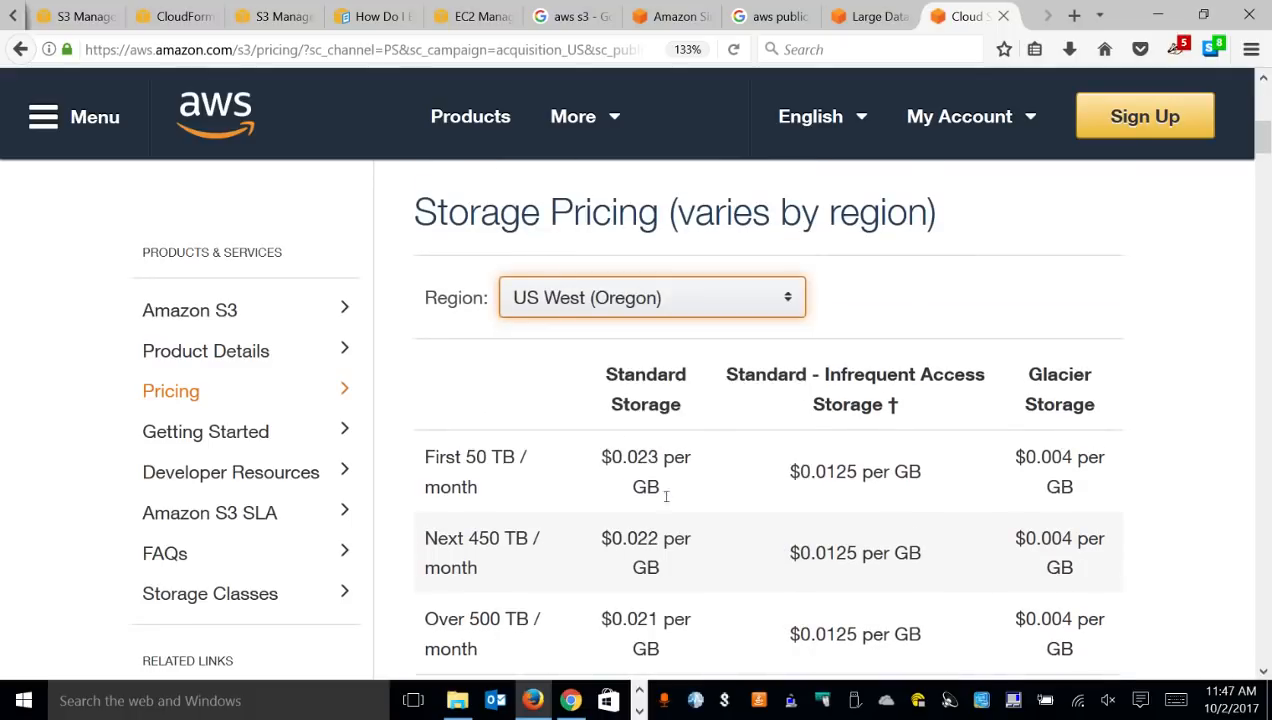
click(630, 298)
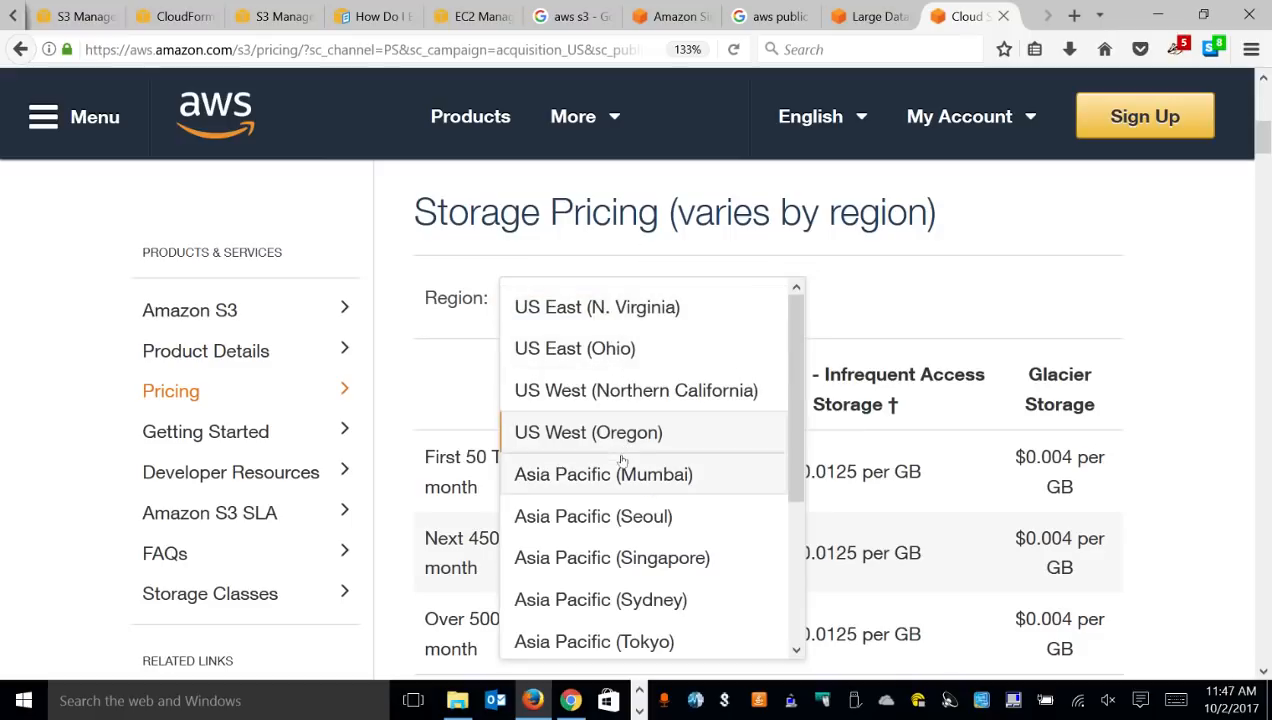
click(617, 396)
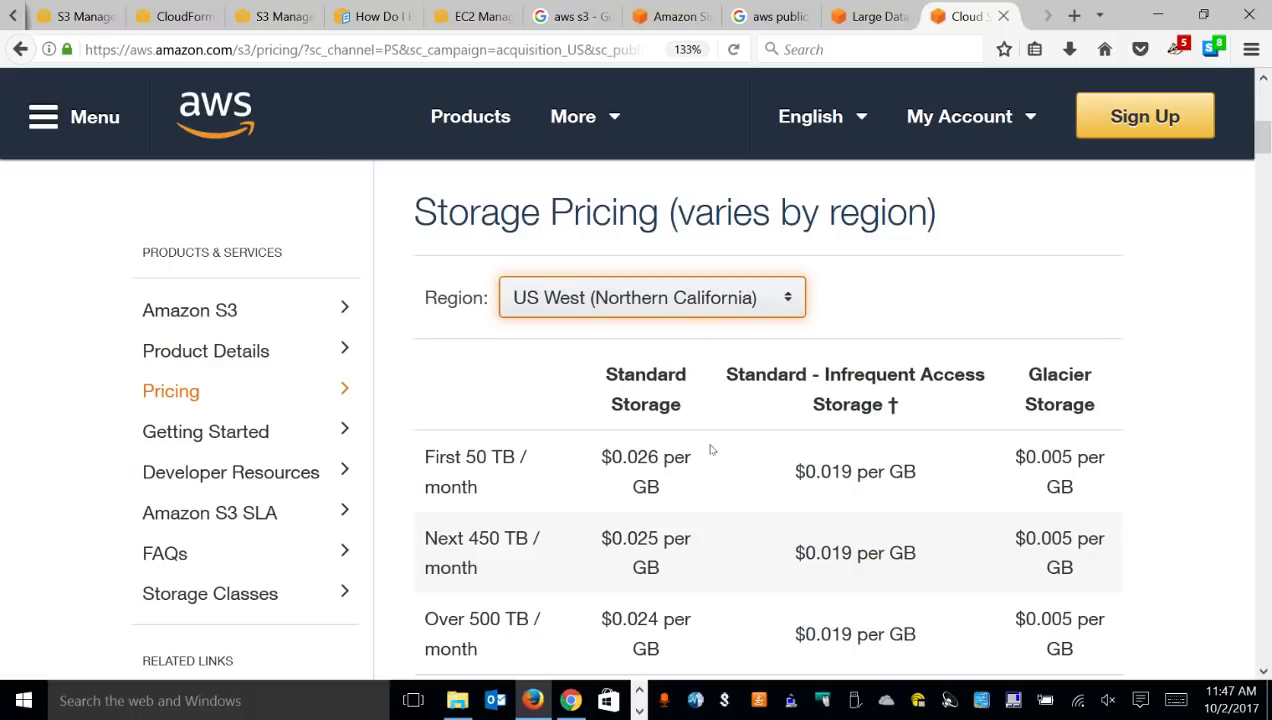
click(640, 306)
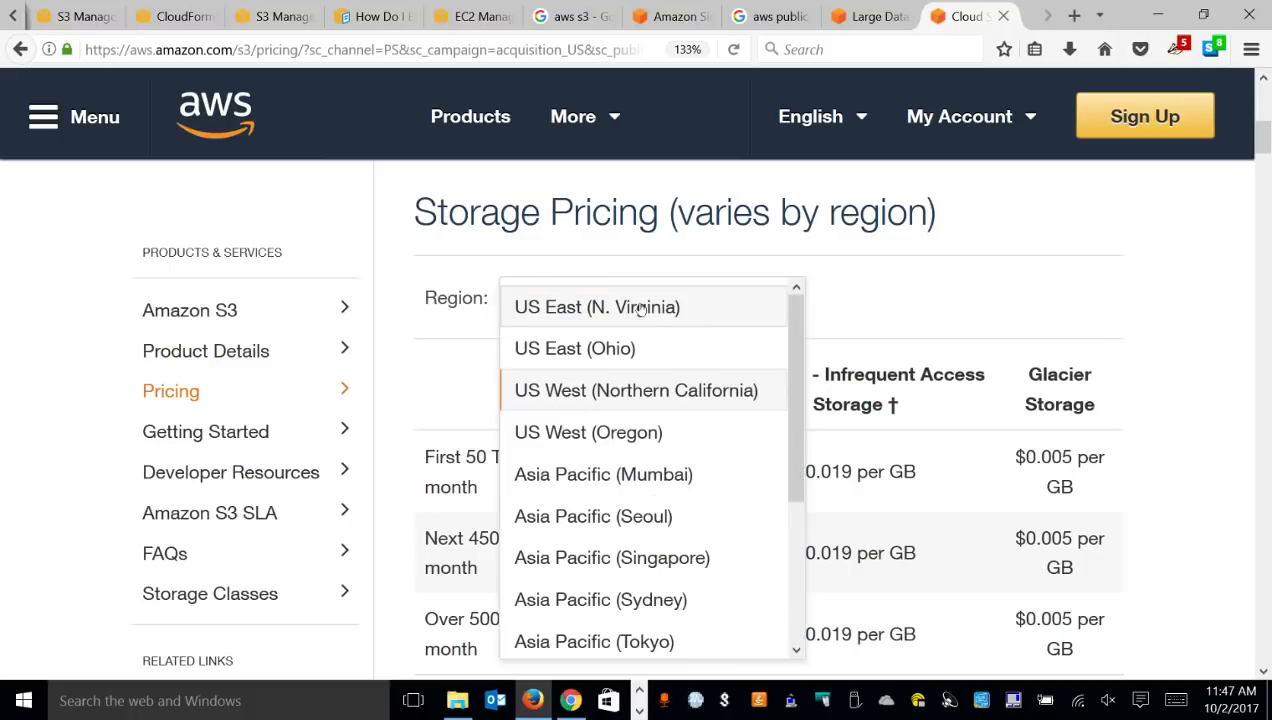
click(672, 517)
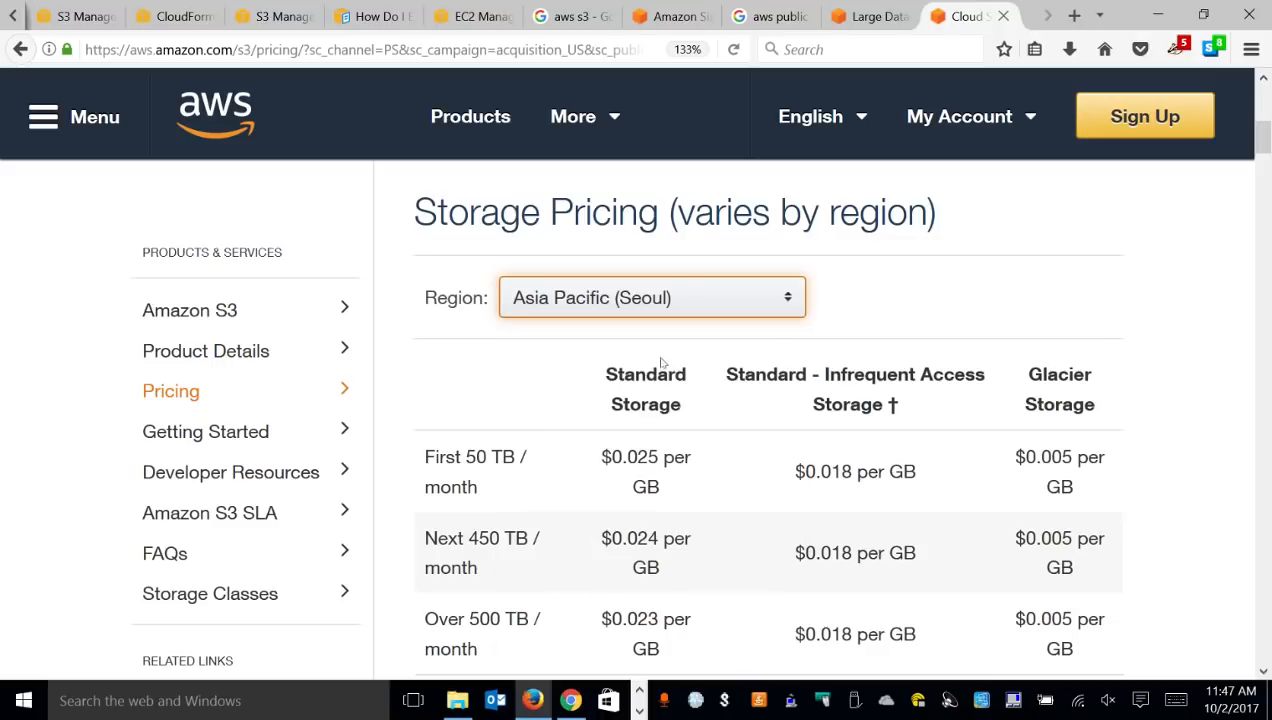
click(662, 296)
click(684, 472)
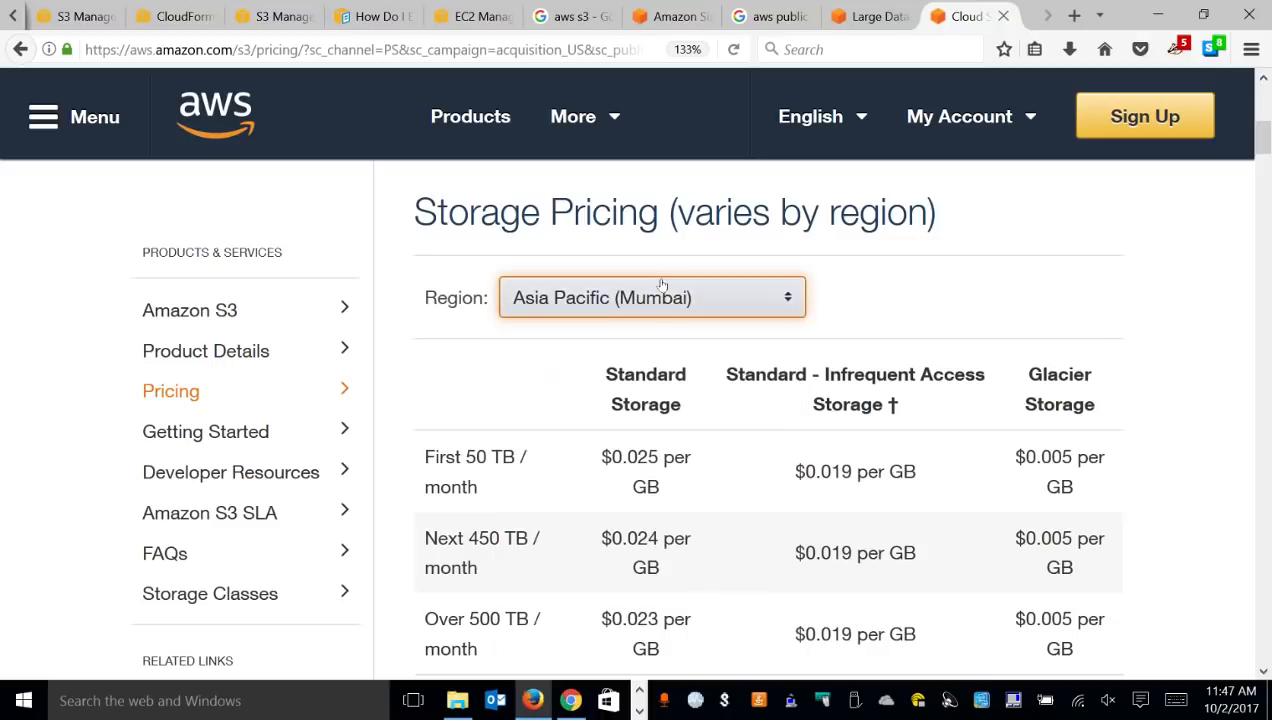
click(662, 296)
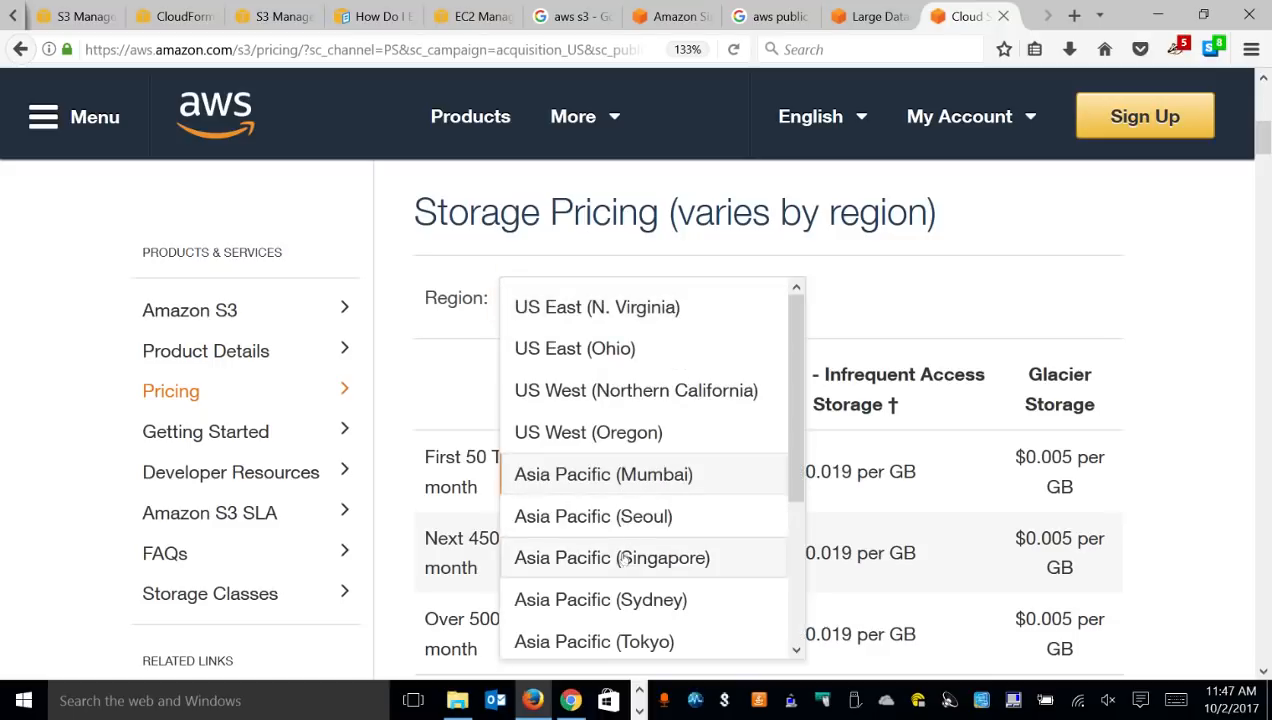
click(612, 556)
- Browse more regions, keep Asia Pacific (Singapore), and close the S3 pricing page
click(656, 300)
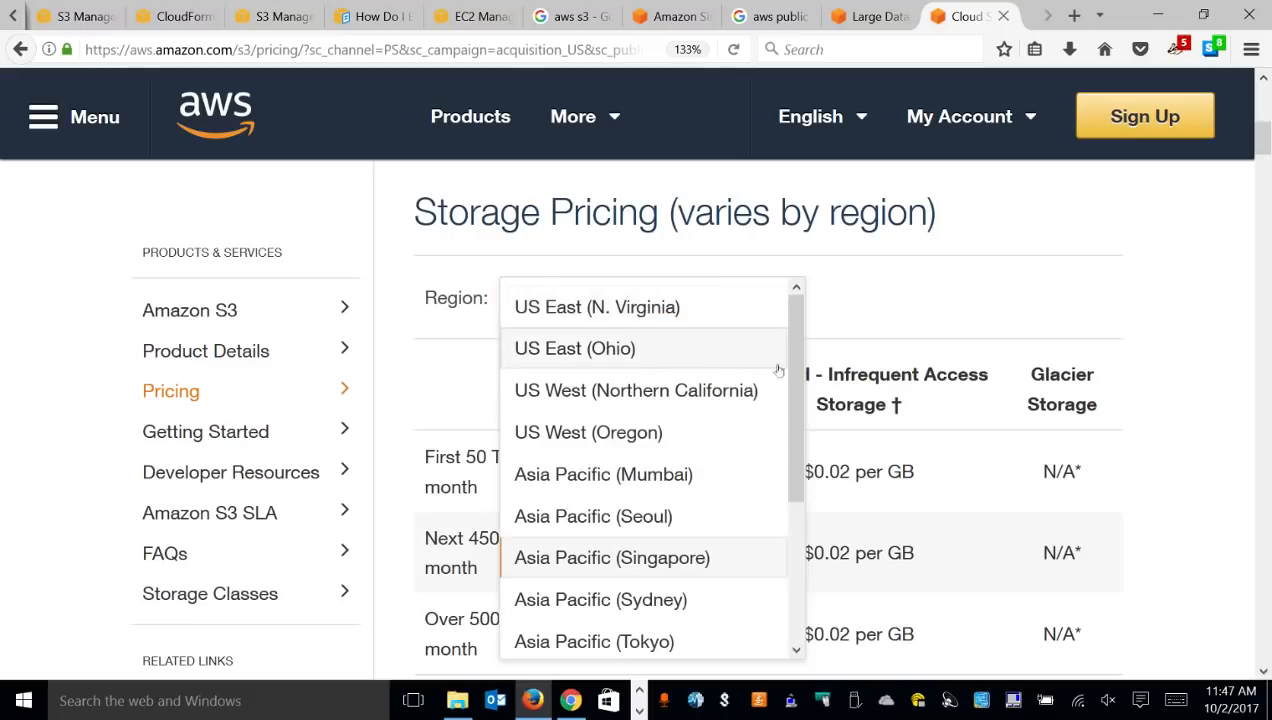
drag(795, 362, 820, 332)
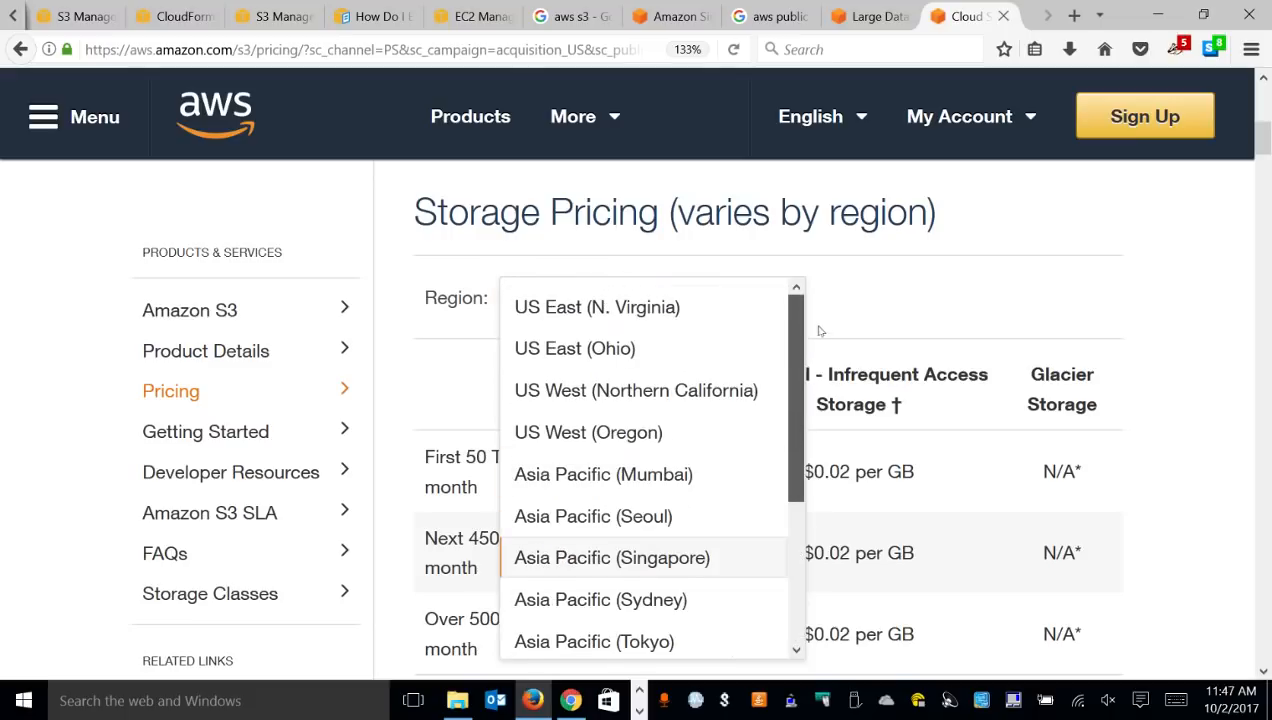
click(1010, 507)
scroll(919, 488, down, 5)
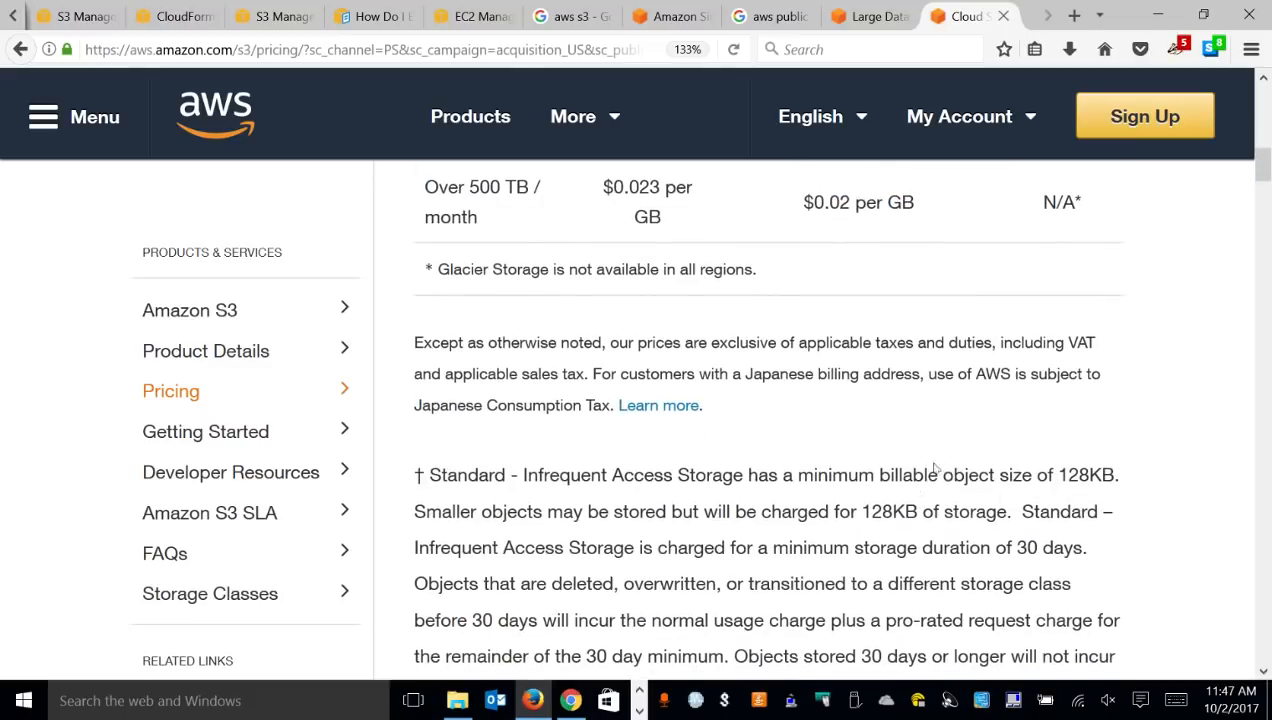
scroll(922, 462, up, 10)
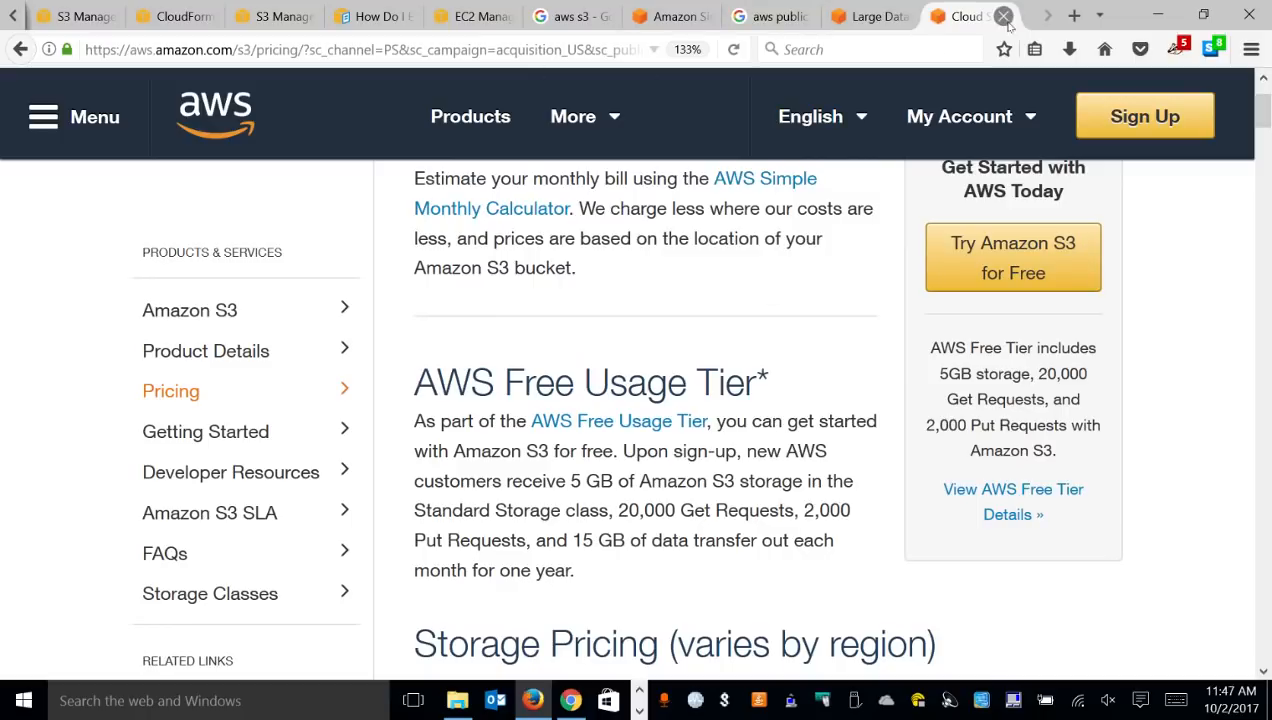
click(80, 16)
- Open Glacier from the console's Storage services in a new tab and switch to it
click(60, 16)
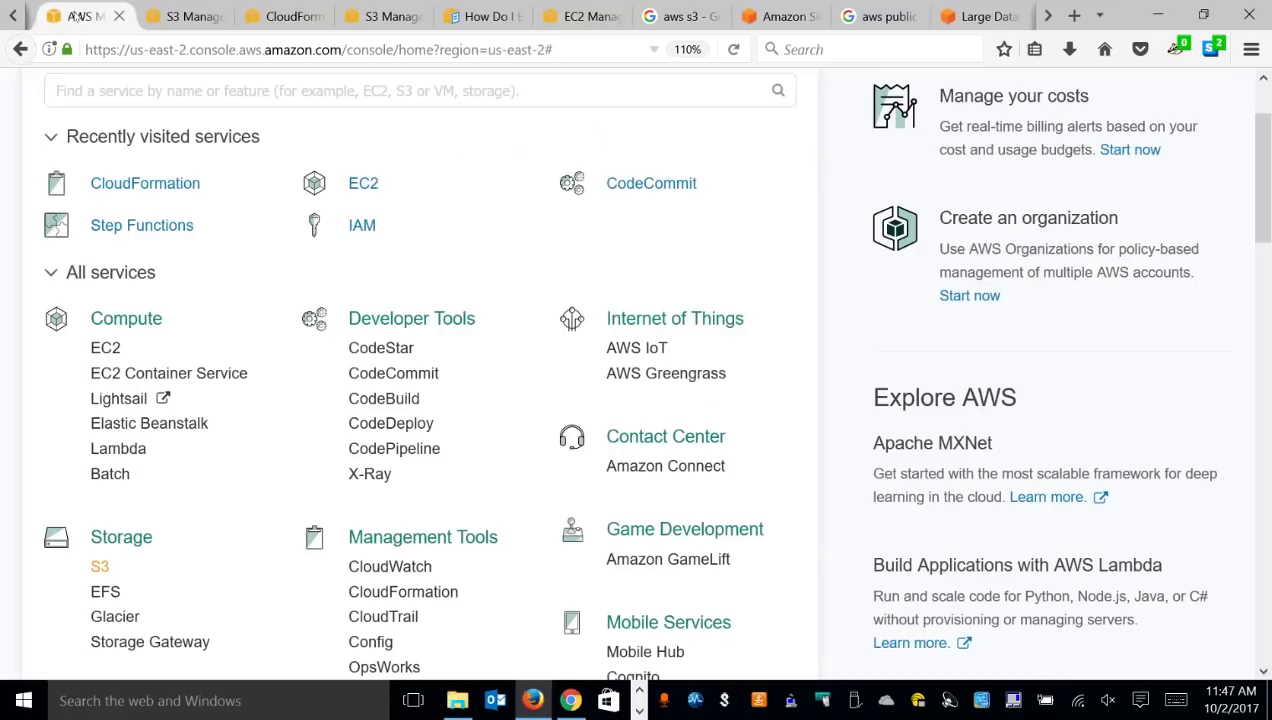
scroll(172, 528, down, 4)
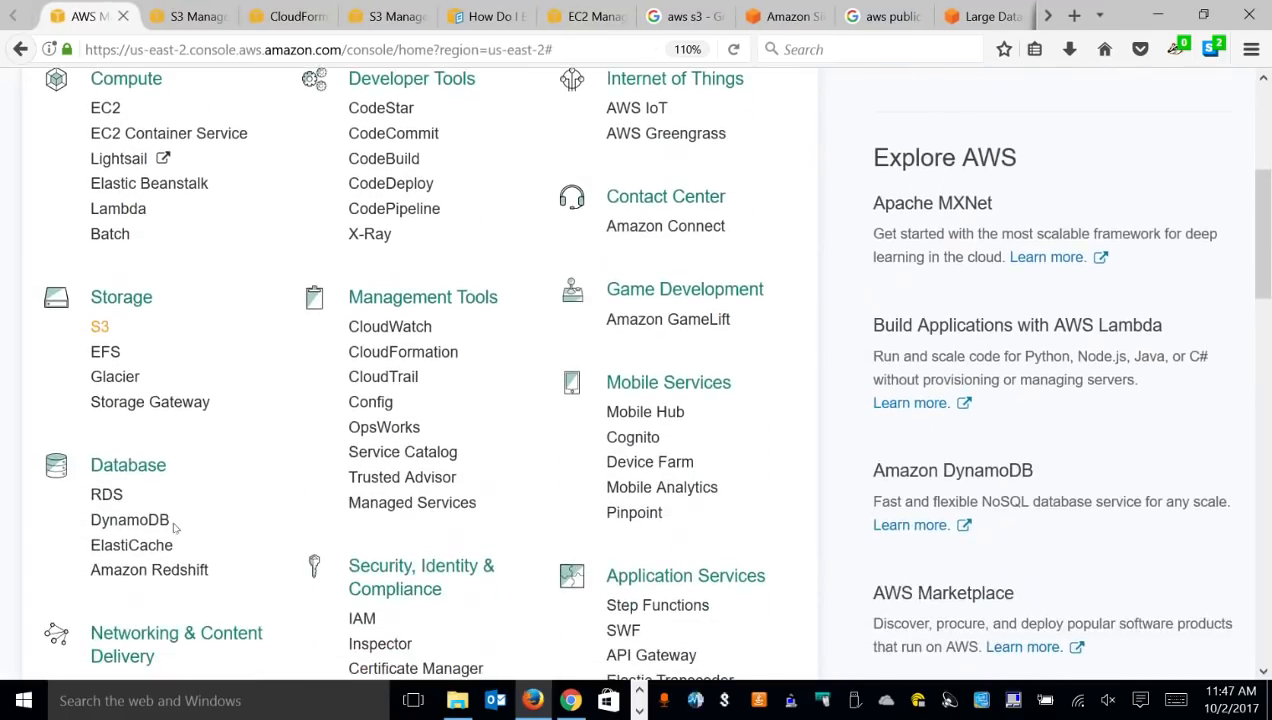
right_click(129, 382)
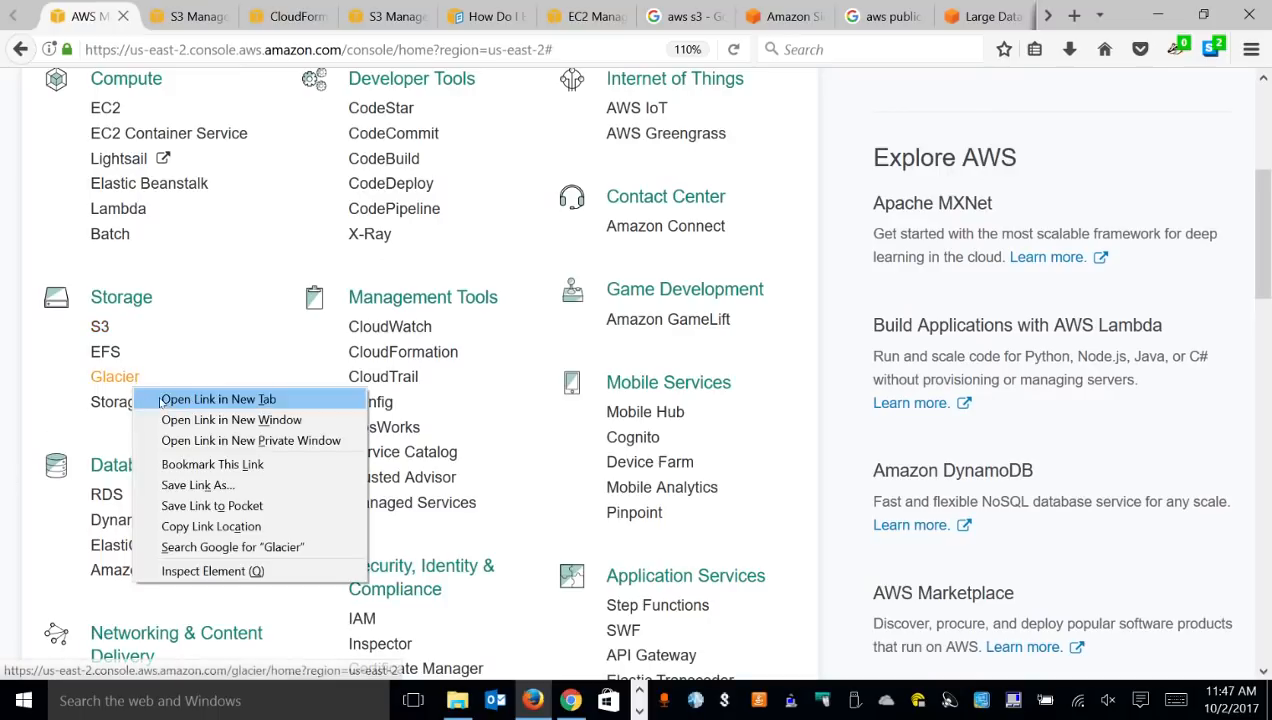
click(220, 398)
click(184, 17)
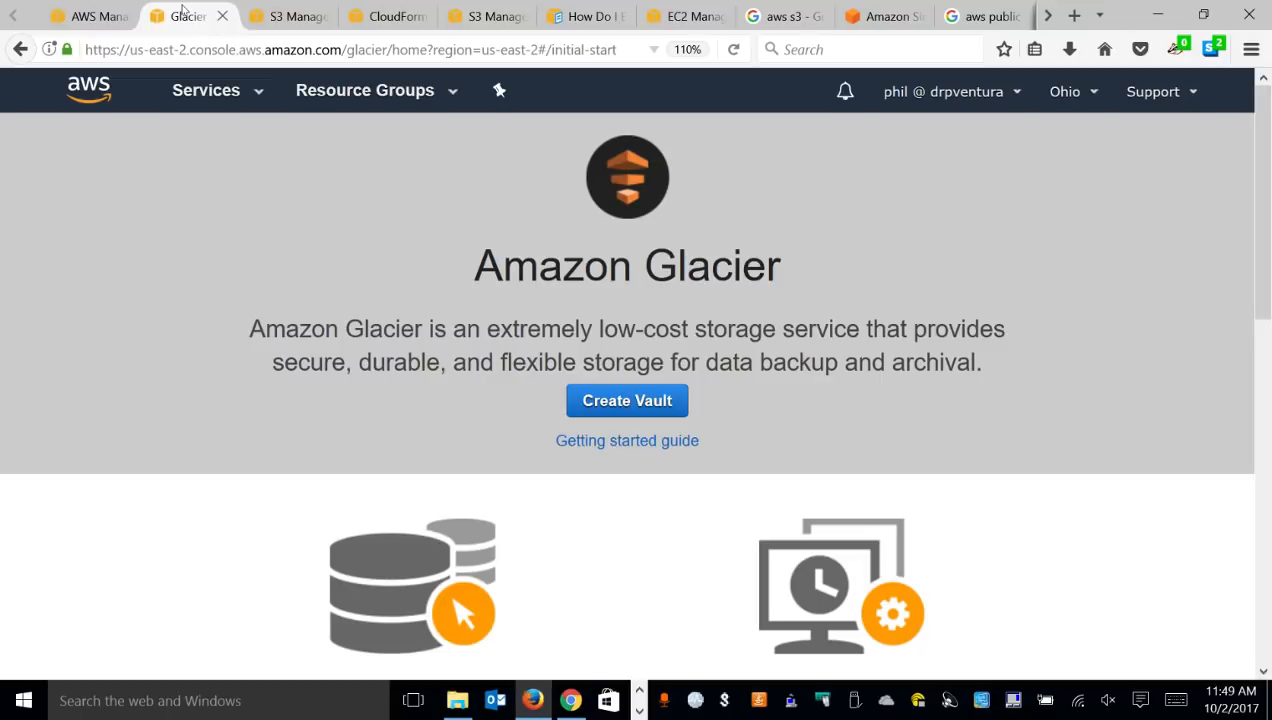
- Search Google in a new tab for 'aws glacier pricing', correcting the misspelling
scroll(190, 139, down, 15)
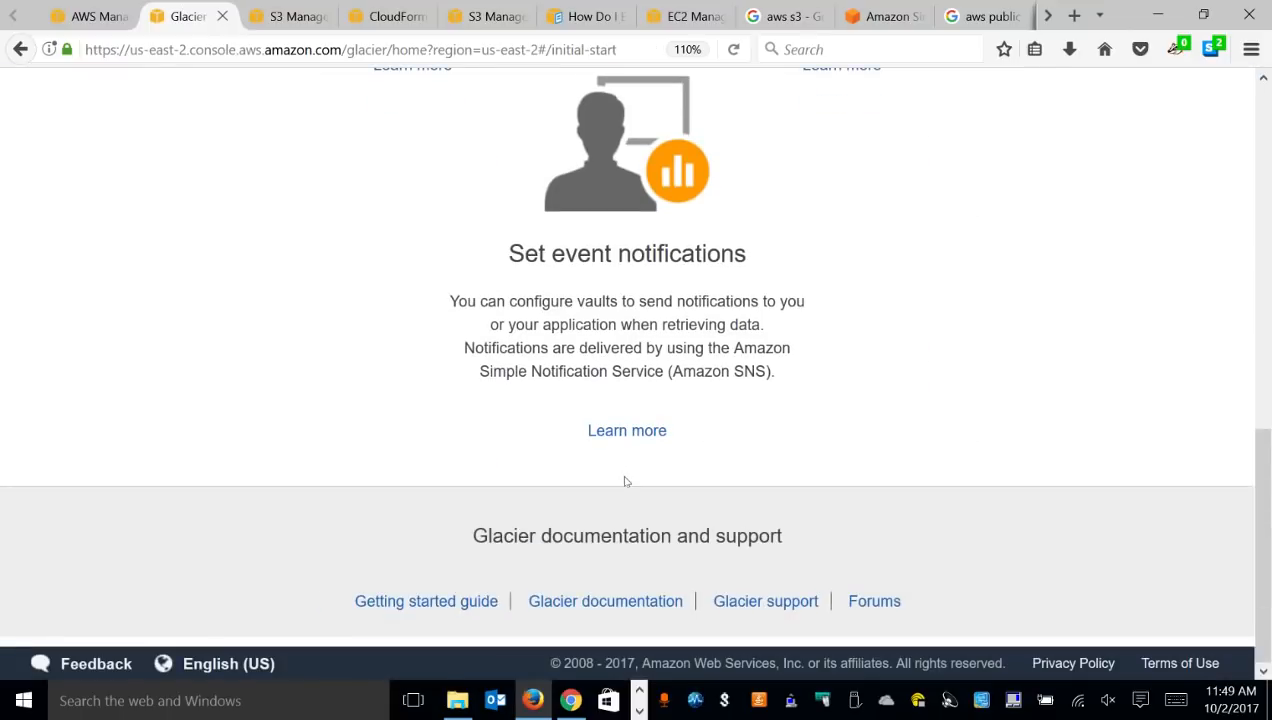
scroll(627, 483, up, 10)
scroll(627, 483, down, 10)
scroll(627, 483, up, 10)
click(1074, 15)
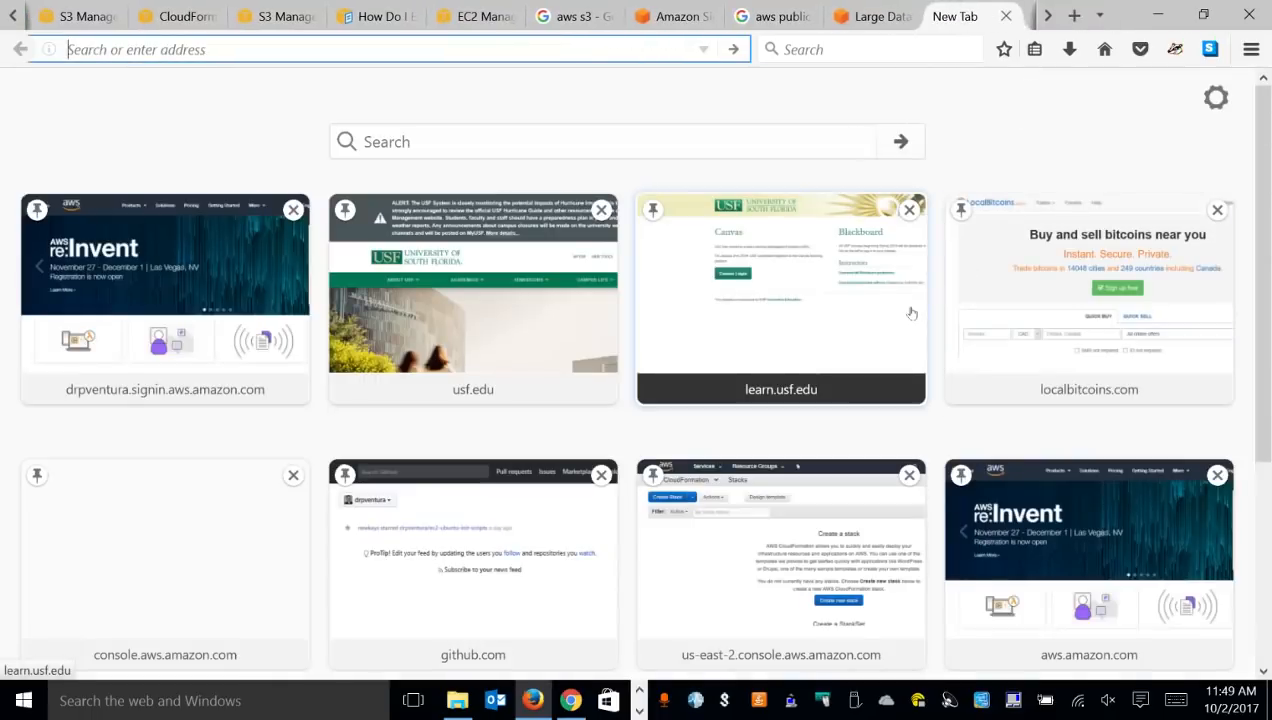
text(glac)
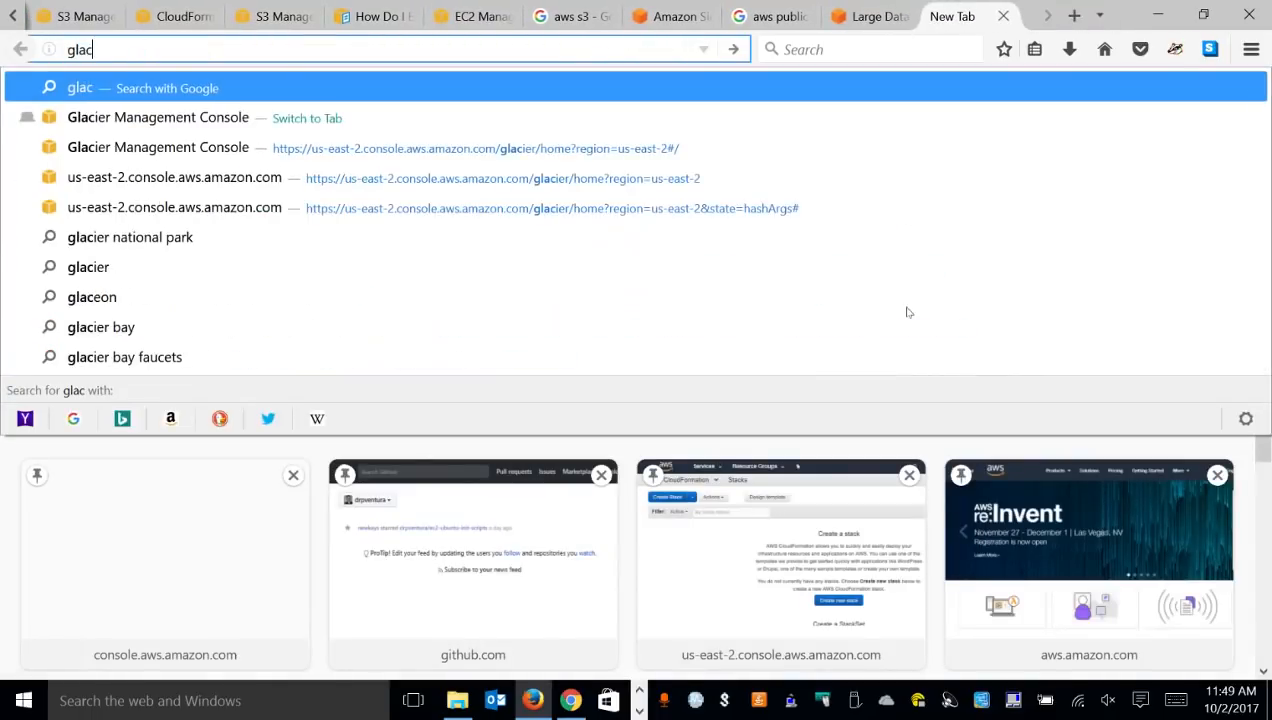
text(iar pr)
key(BackSpace)
key(BackSpace)
key(ctrl+a)
key(BackSpace)
text(aws c)
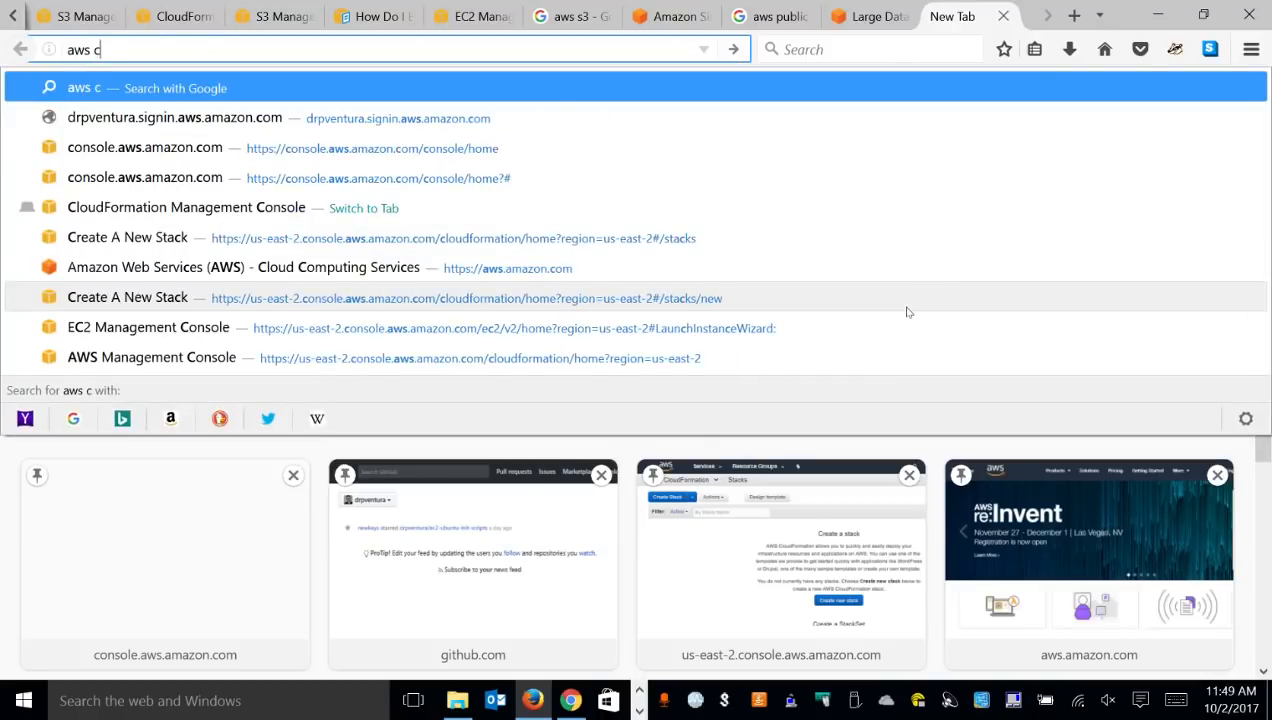
key(BackSpace)
text(glaciar p)
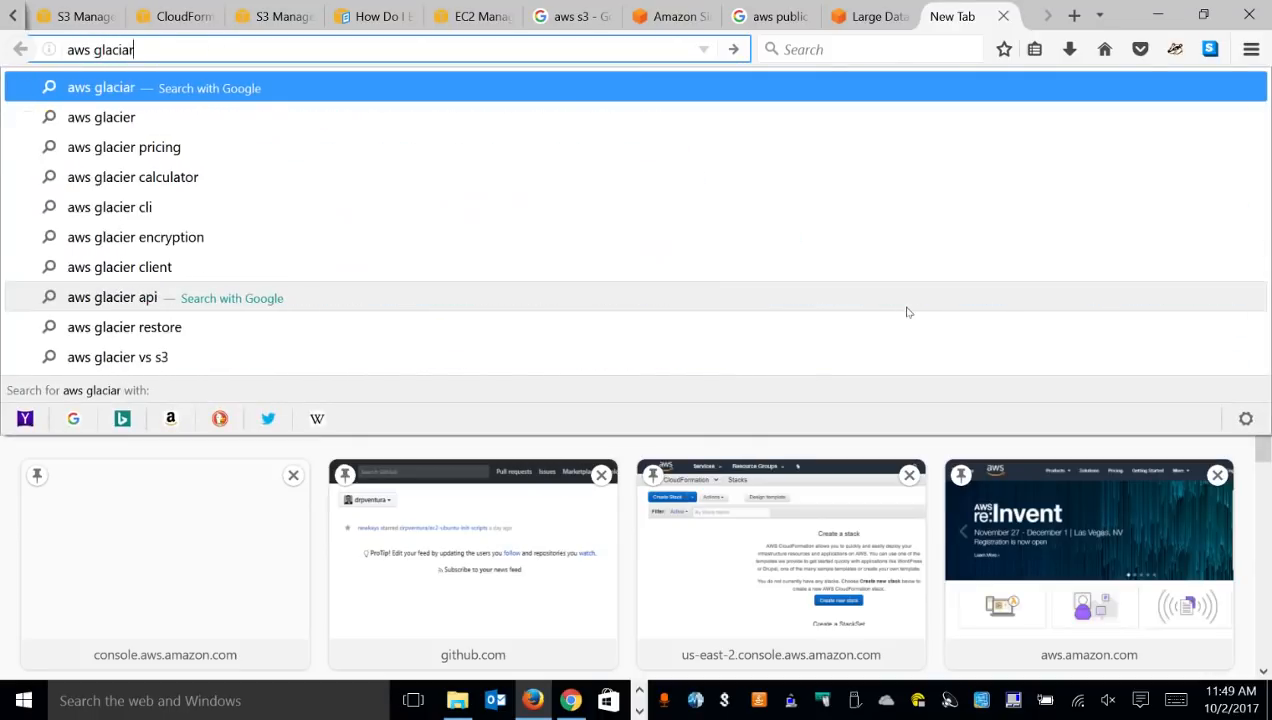
key(BackSpace)
key(BackSpace)
key(BackSpace)
key(BackSpace)
key(BackSpace)
key(BackSpace)
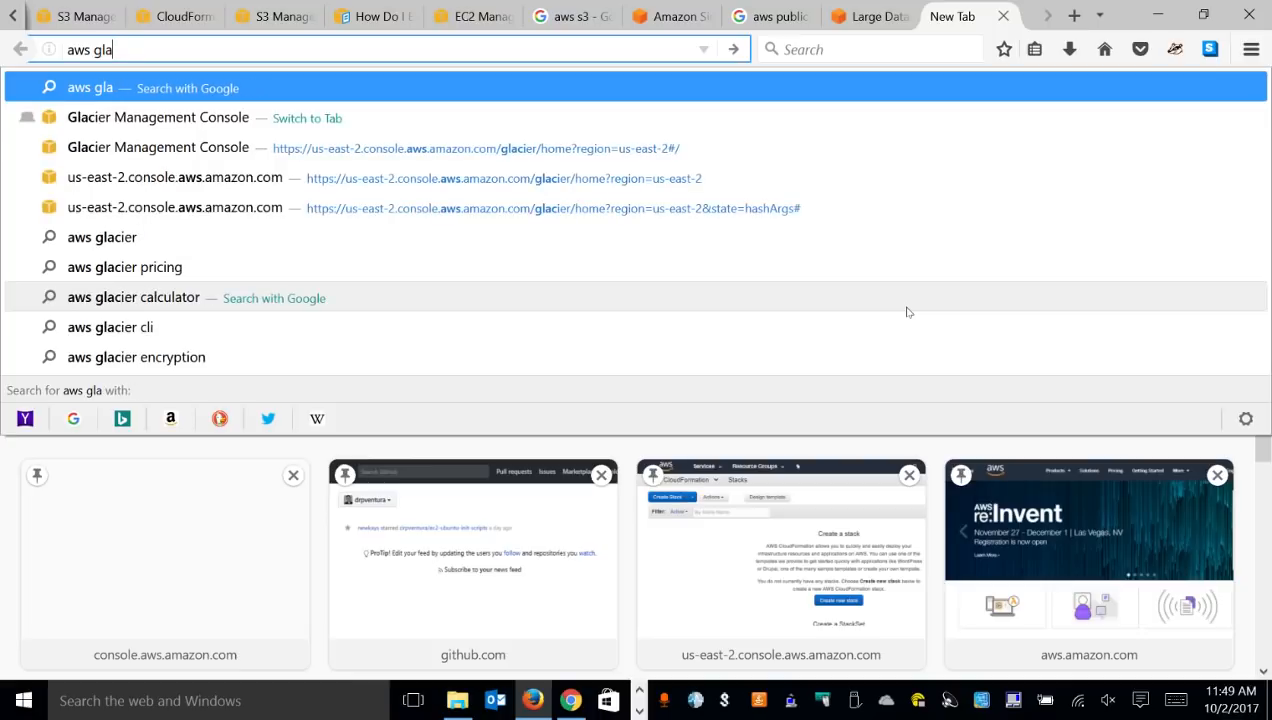
text(ciar pric)
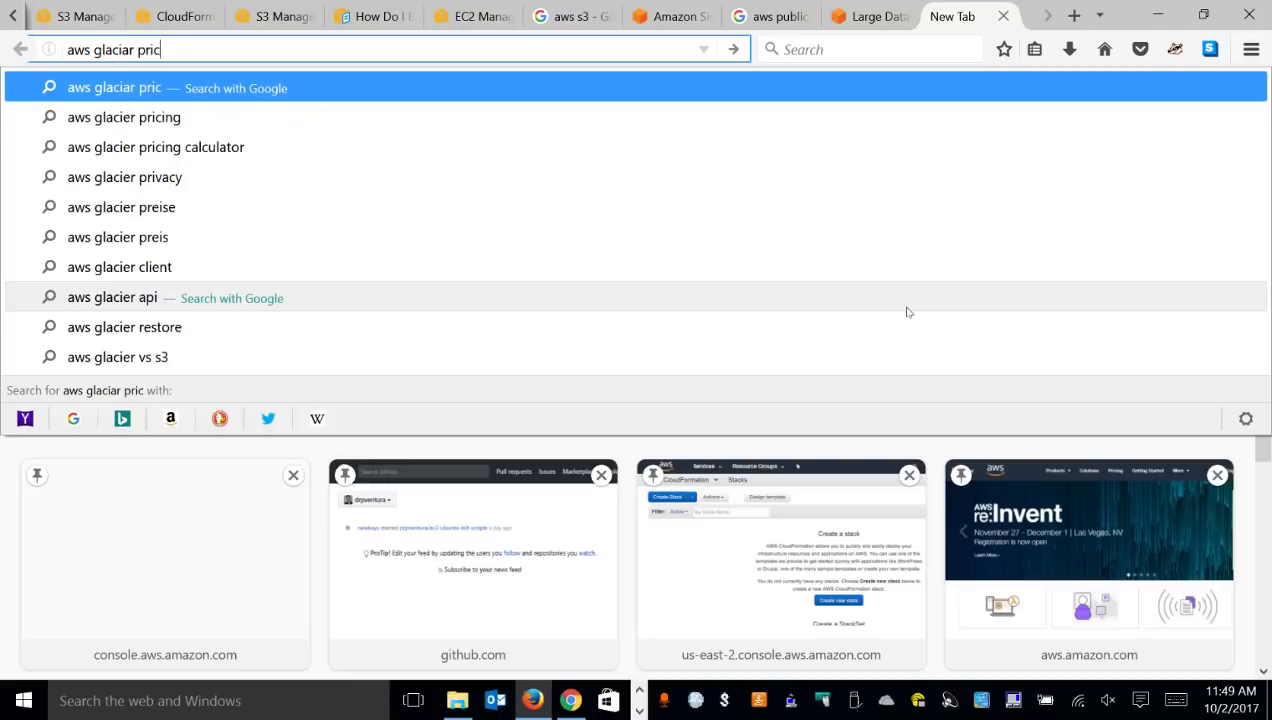
key(BackSpace)
key(BackSpace)
key(BackSpace)
key(BackSpace)
key(BackSpace)
key(BackSpace)
key(BackSpace)
text(er p)
key(Down)
key(Return)
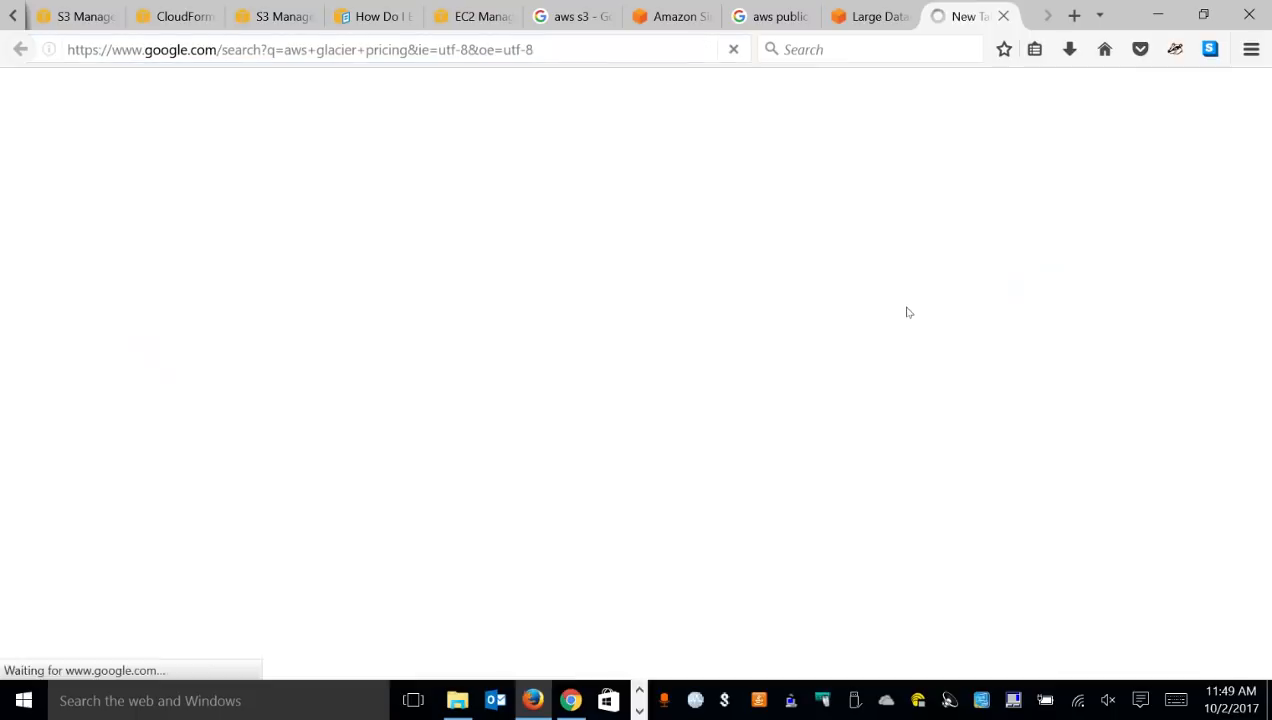
- Open the Glacier Pricing result in its own tab and read the $0.004 per GB/month price
scroll(705, 525, down, 2)
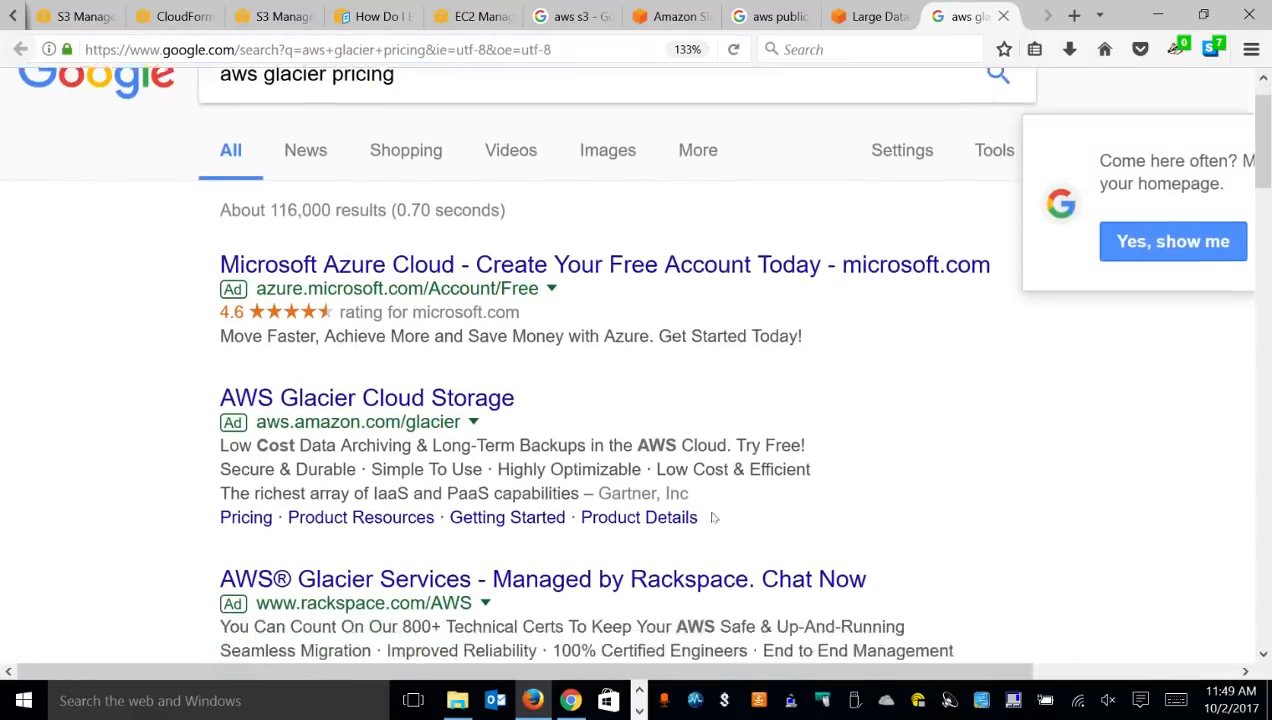
right_click(255, 428)
click(290, 443)
click(960, 16)
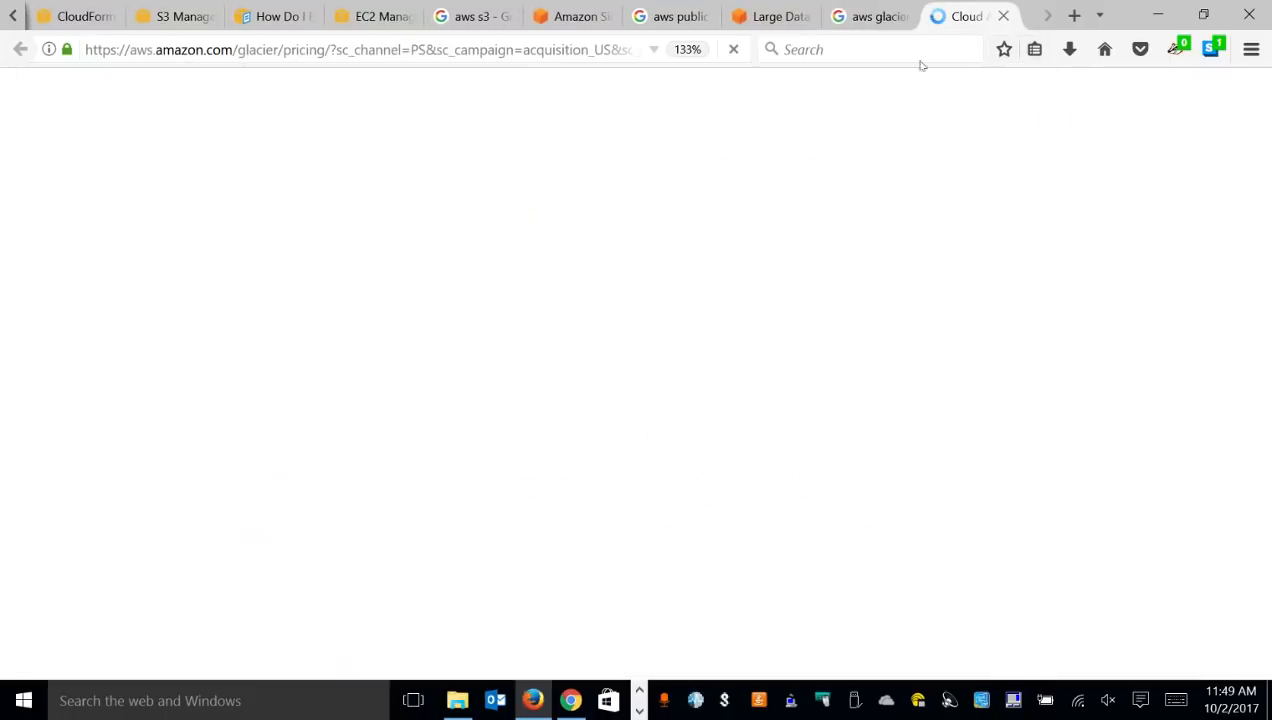
scroll(910, 470, down, 3)
scroll(909, 480, up, 3)
scroll(907, 482, down, 3)
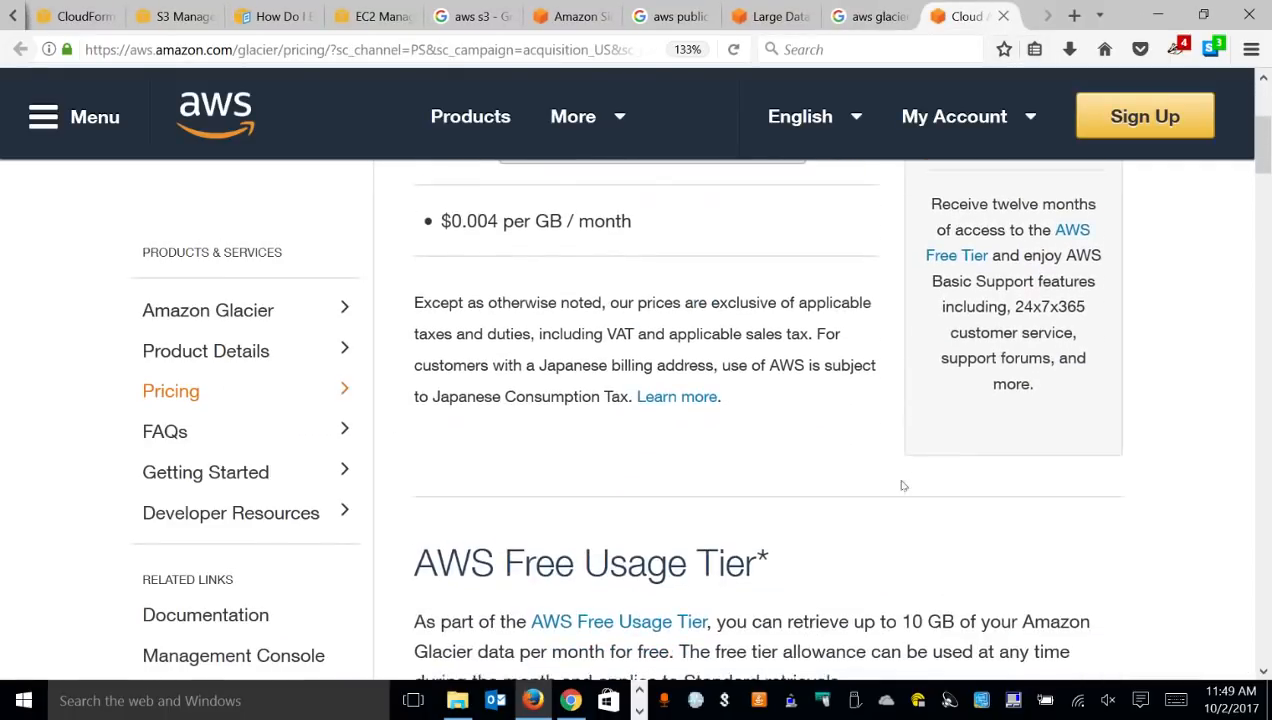
scroll(903, 486, up, 2)
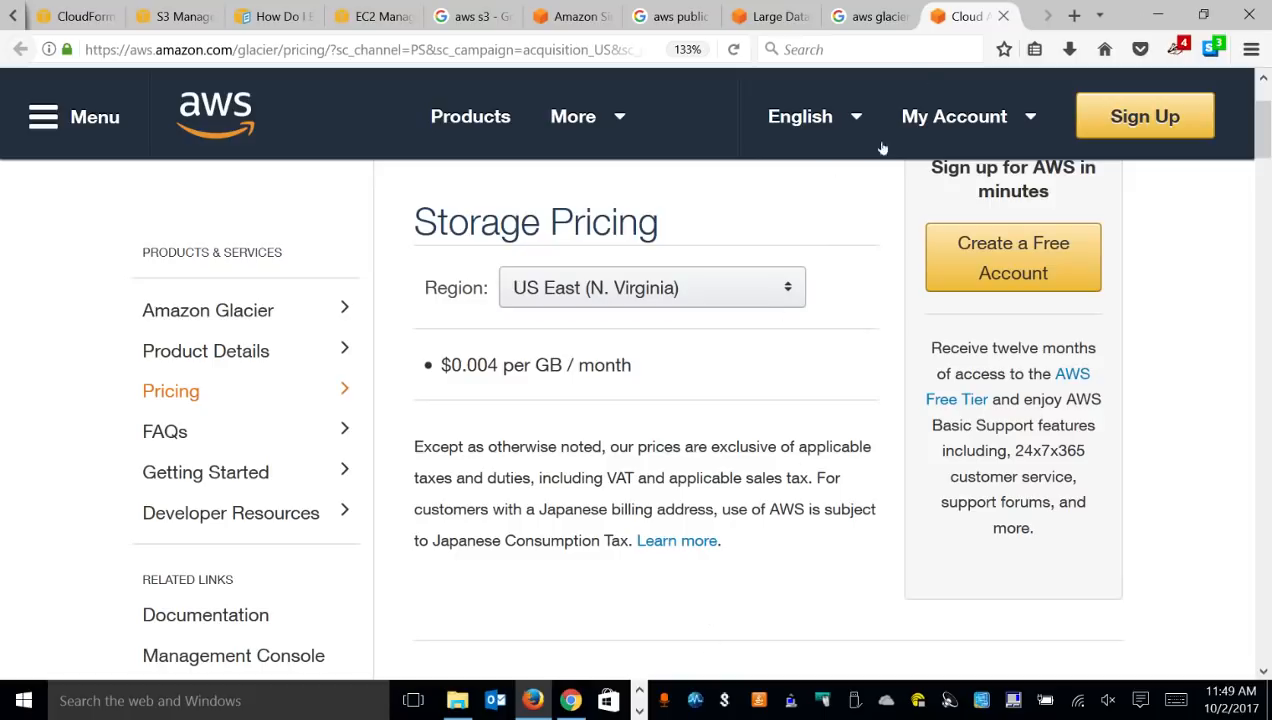
- Close the Glacier pricing page and return to the S3 bucket list
click(1003, 16)
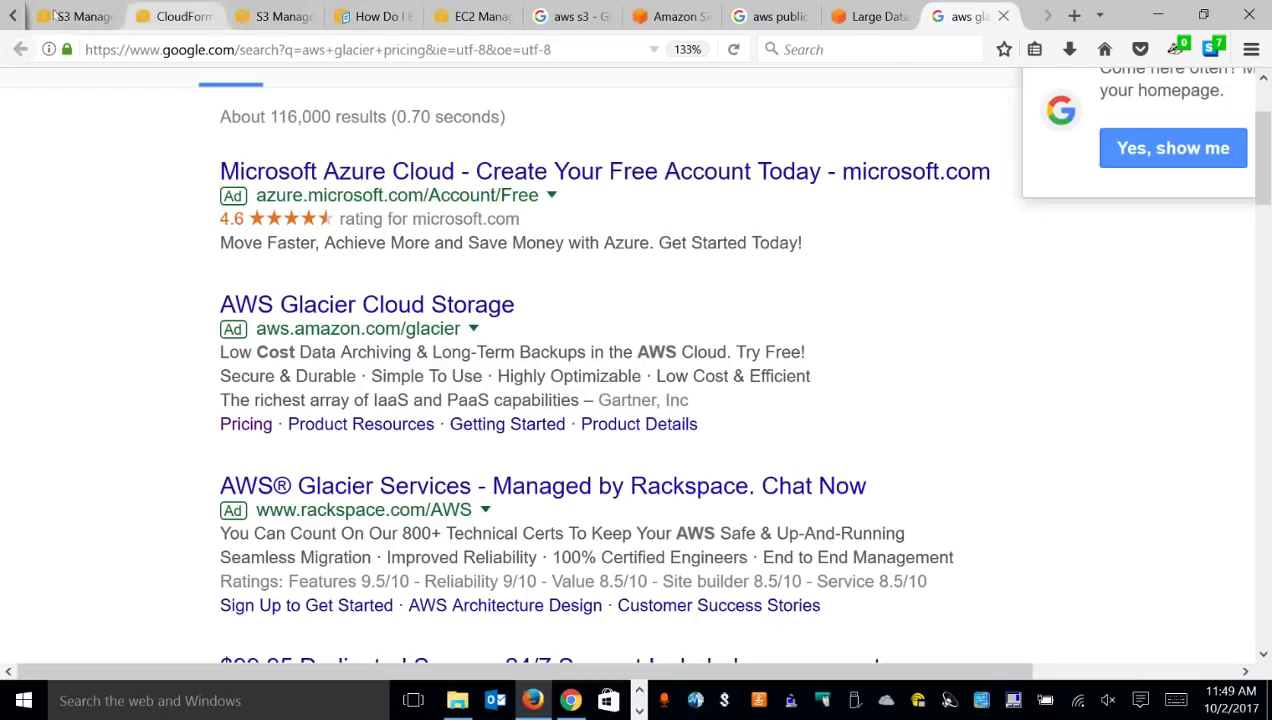
scroll(429, 6, up, 2)
scroll(429, 6, up, 1)
click(275, 16)
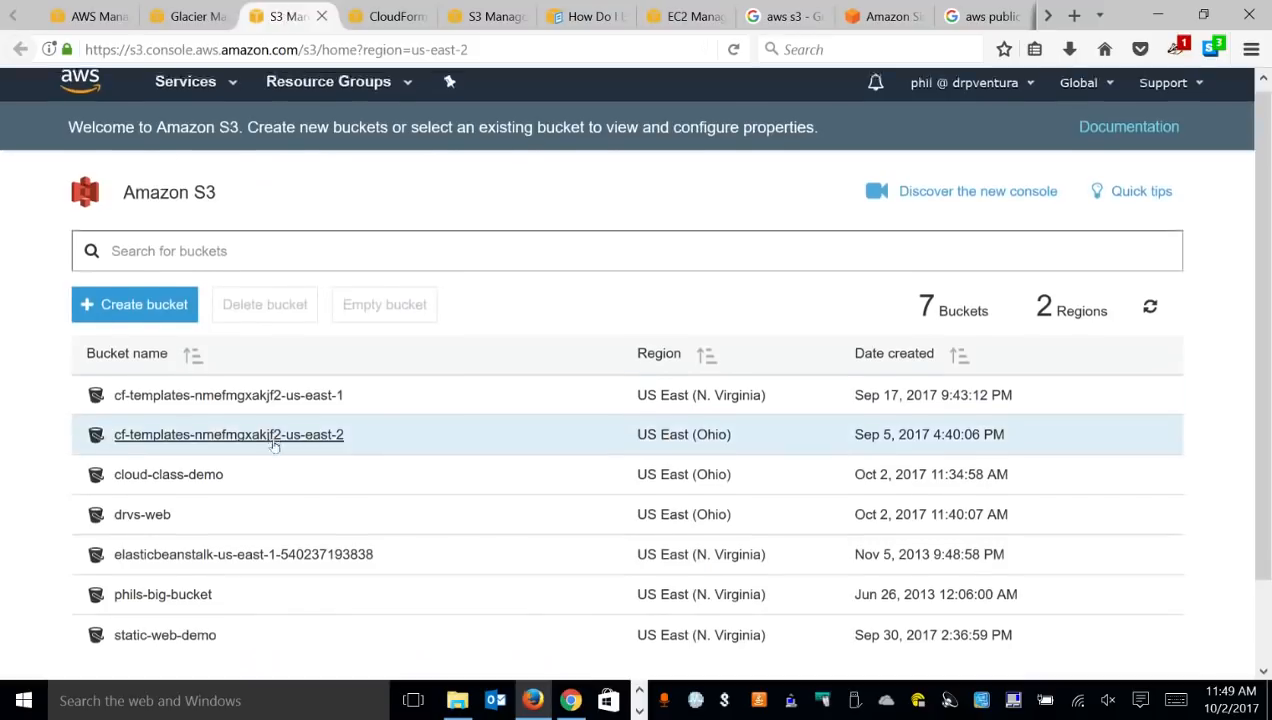
- Open the drvs-web bucket, then go back to the full bucket list
scroll(260, 440, down, 2)
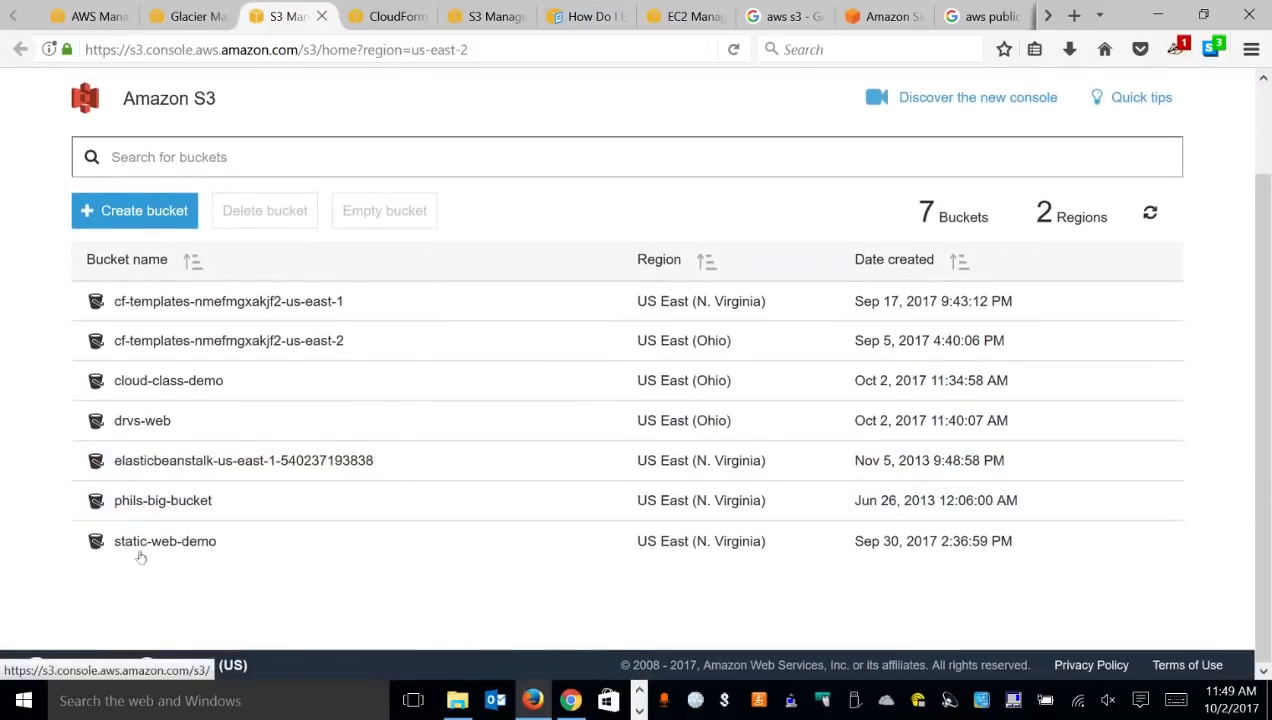
click(153, 424)
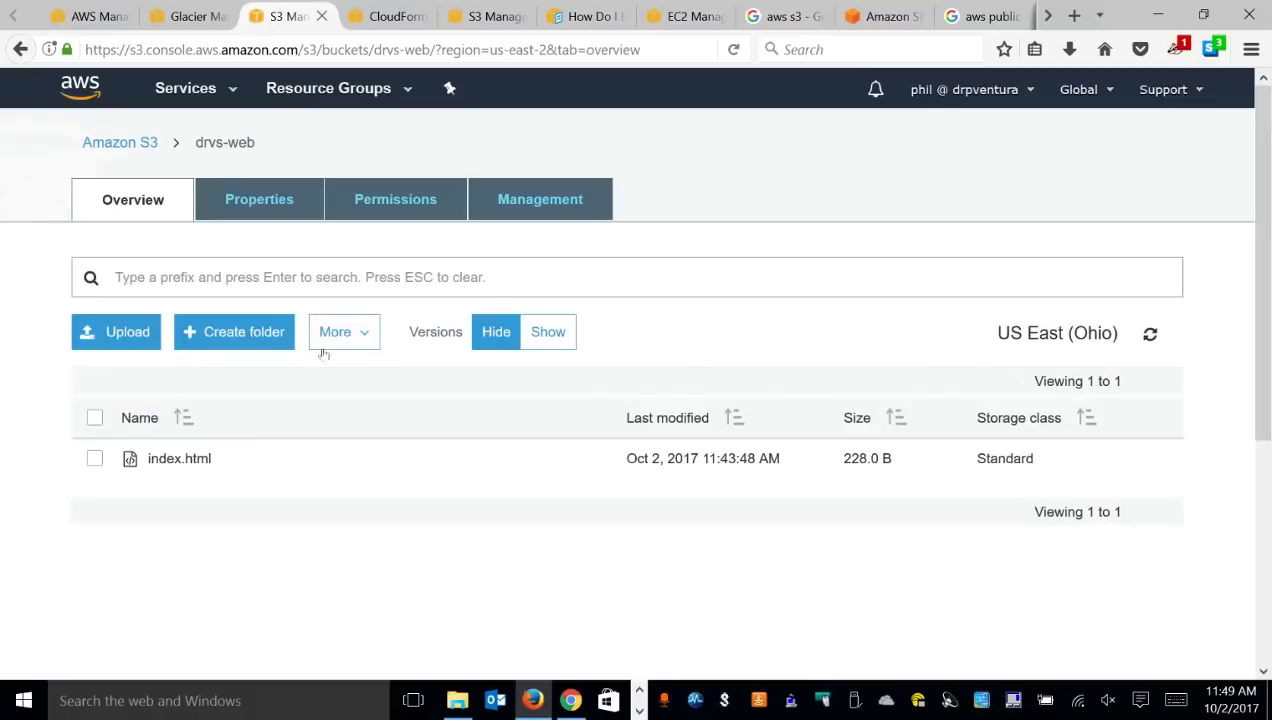
click(20, 49)
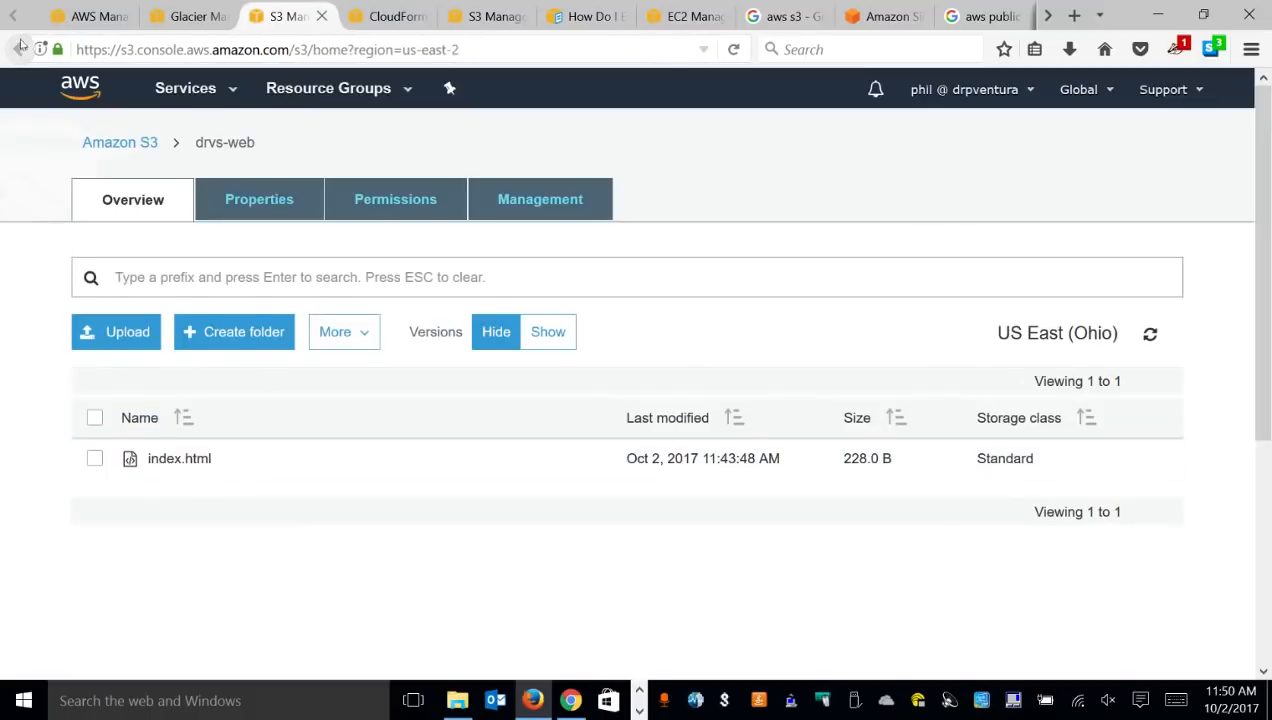
- Close the Glacier tab and launch Lightsail from the console's Compute services
click(187, 14)
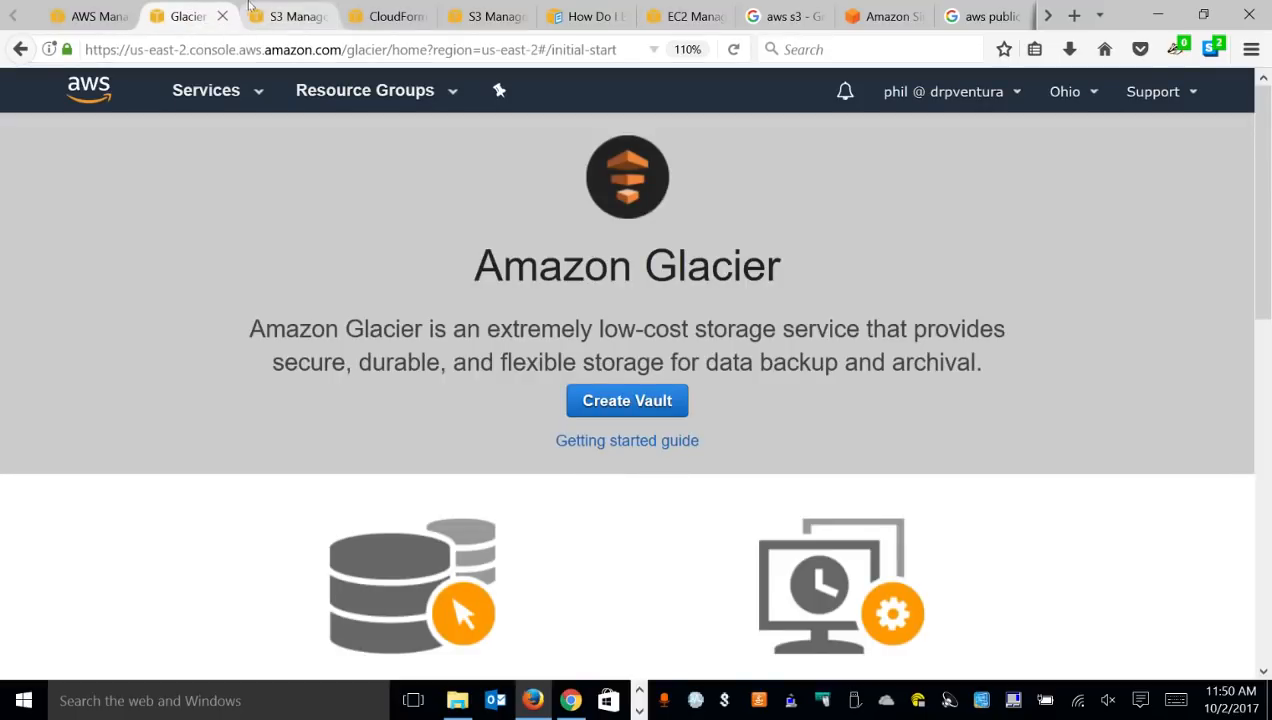
click(222, 16)
click(97, 12)
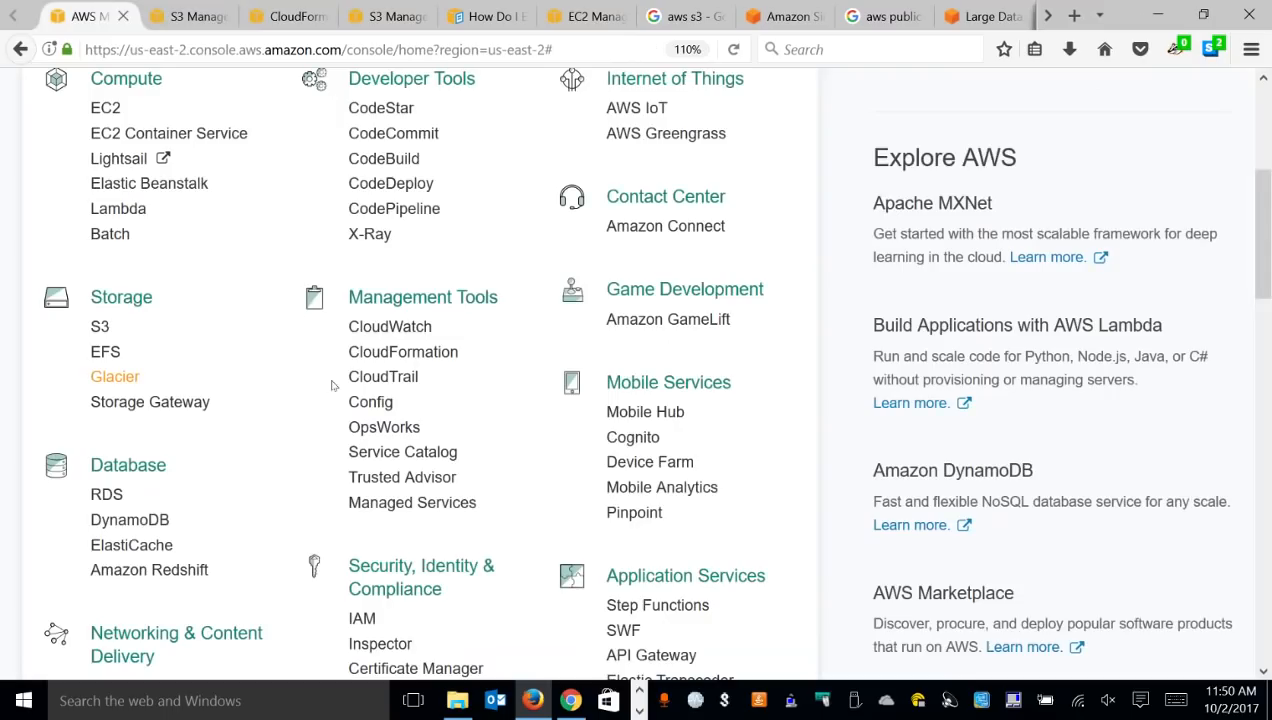
scroll(334, 398, up, 5)
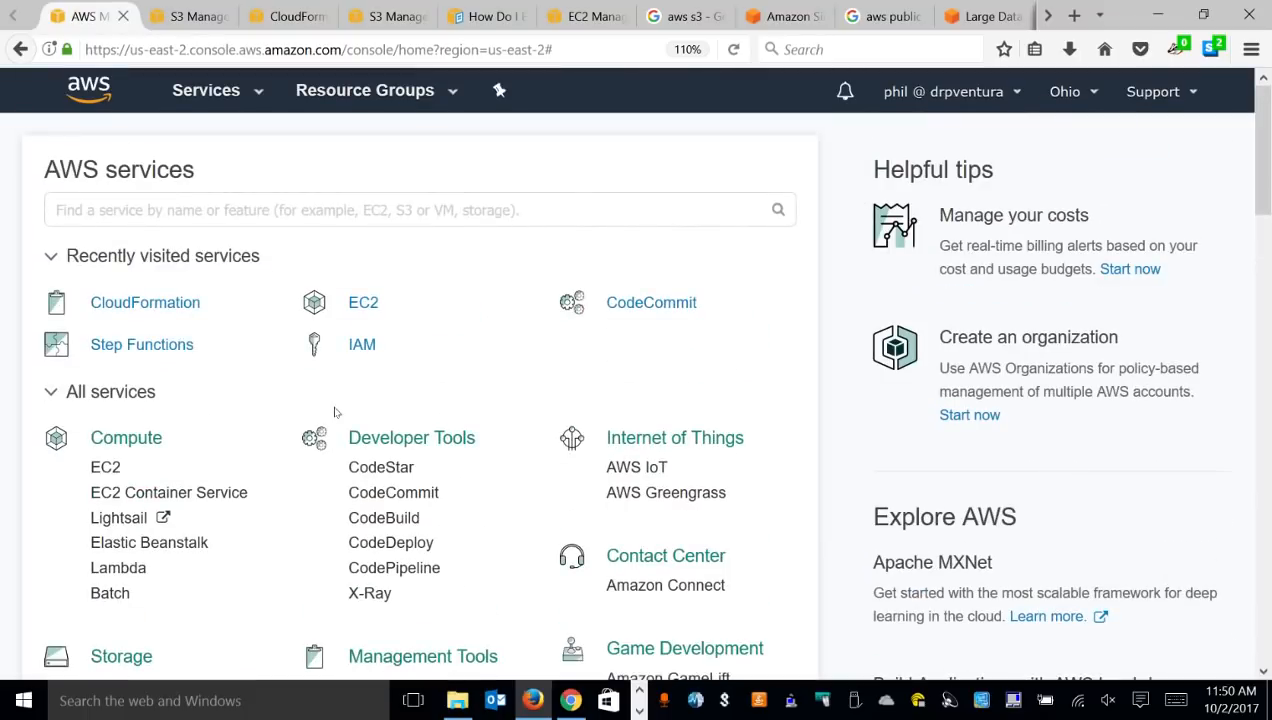
scroll(350, 407, down, 1)
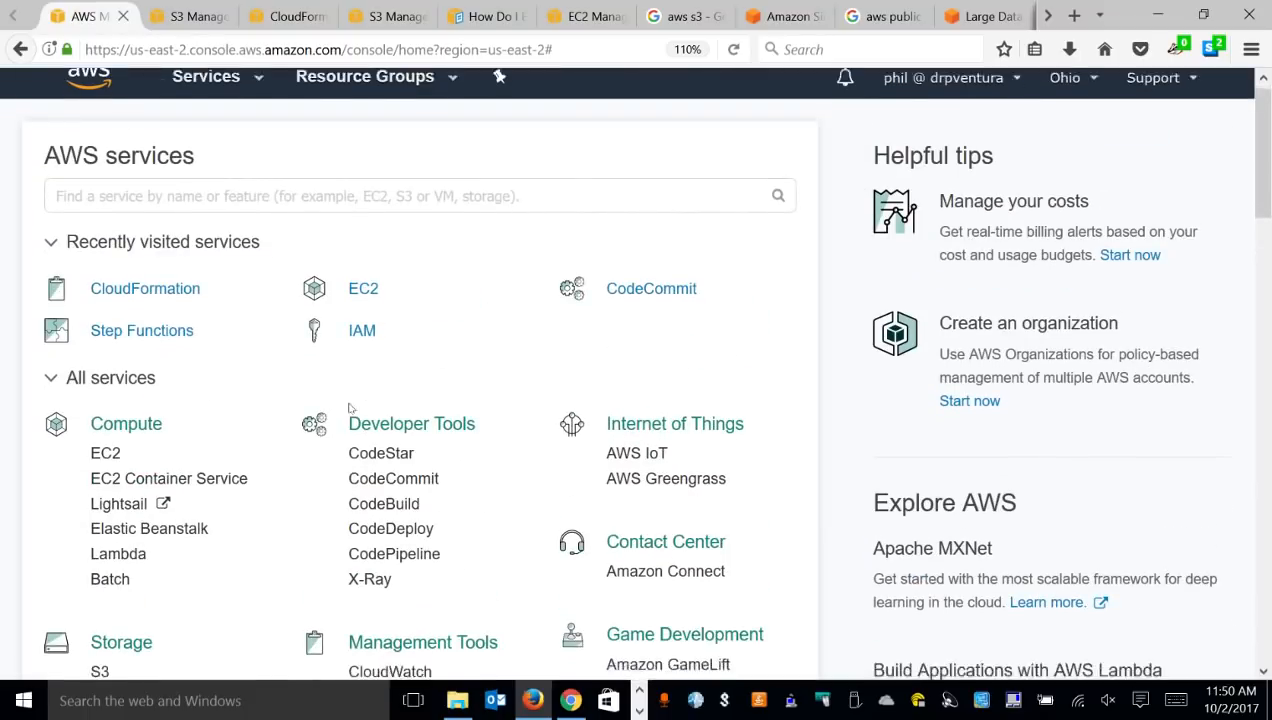
scroll(350, 407, down, 2)
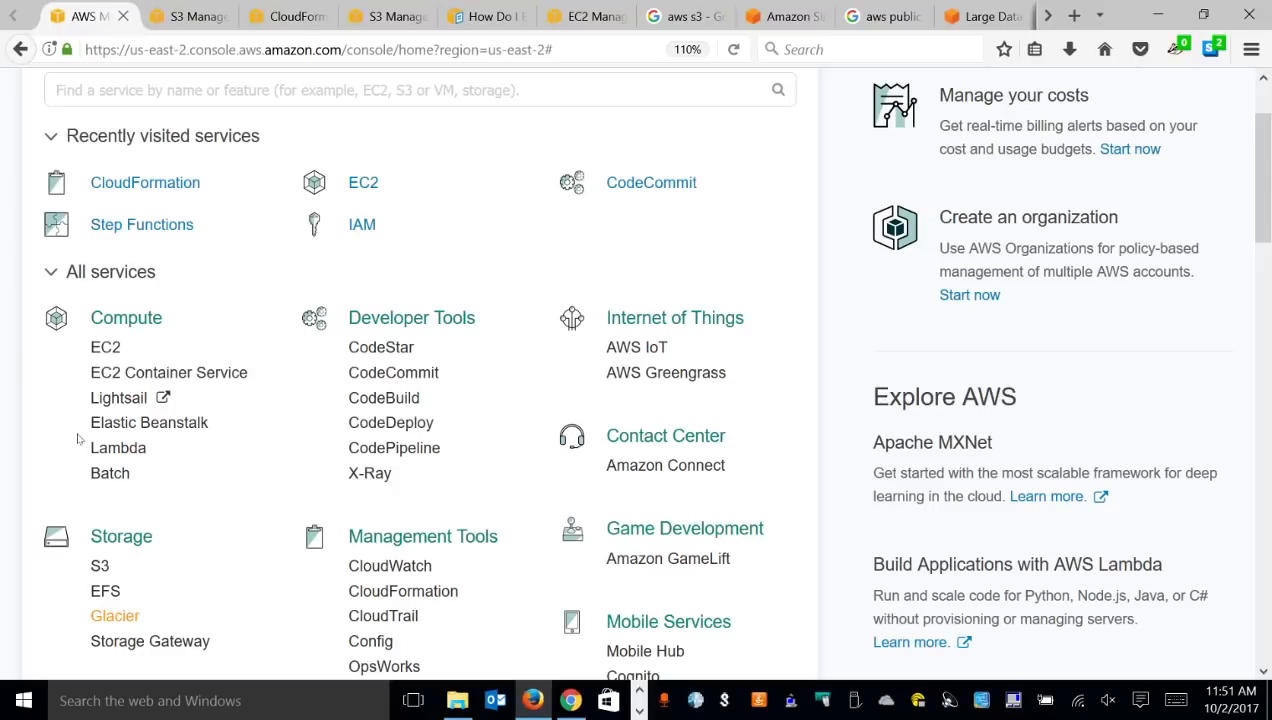
click(134, 399)
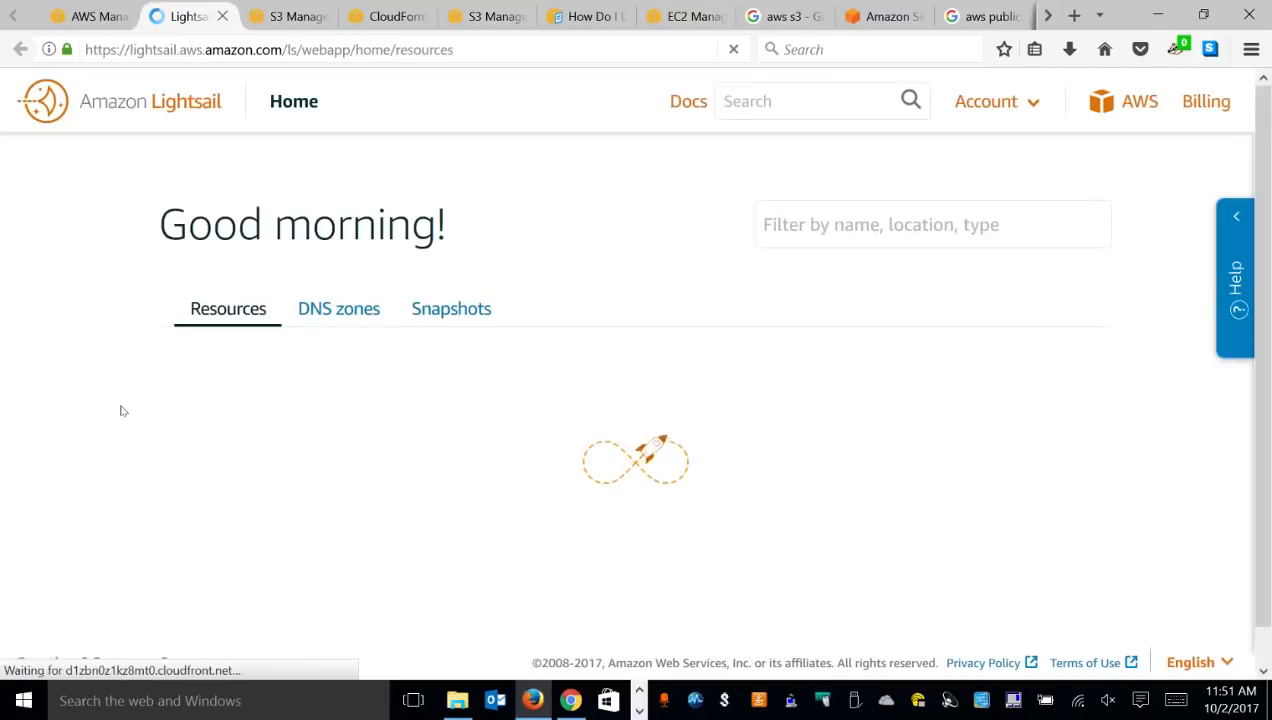
- Start a new Lightsail instance in Virginia, Zone A, and scroll to the Apps + OS image list
scroll(88, 418, down, 2)
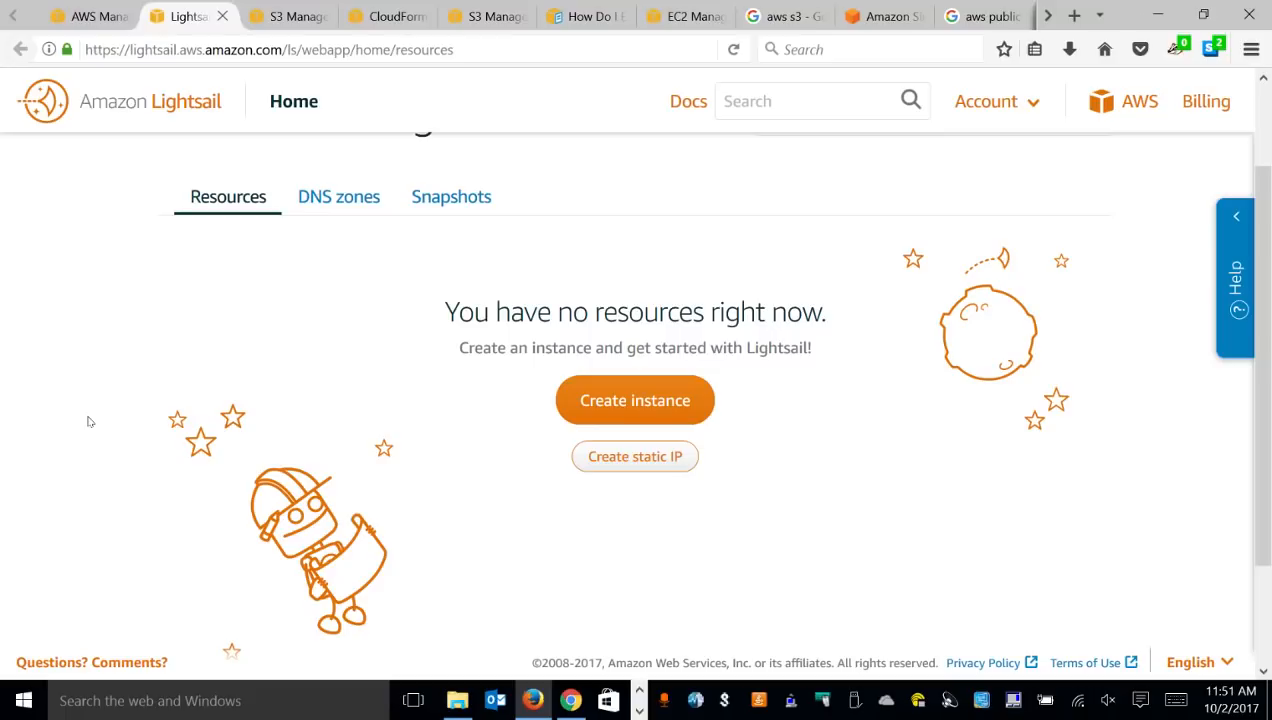
scroll(120, 395, down, 4)
scroll(817, 519, up, 3)
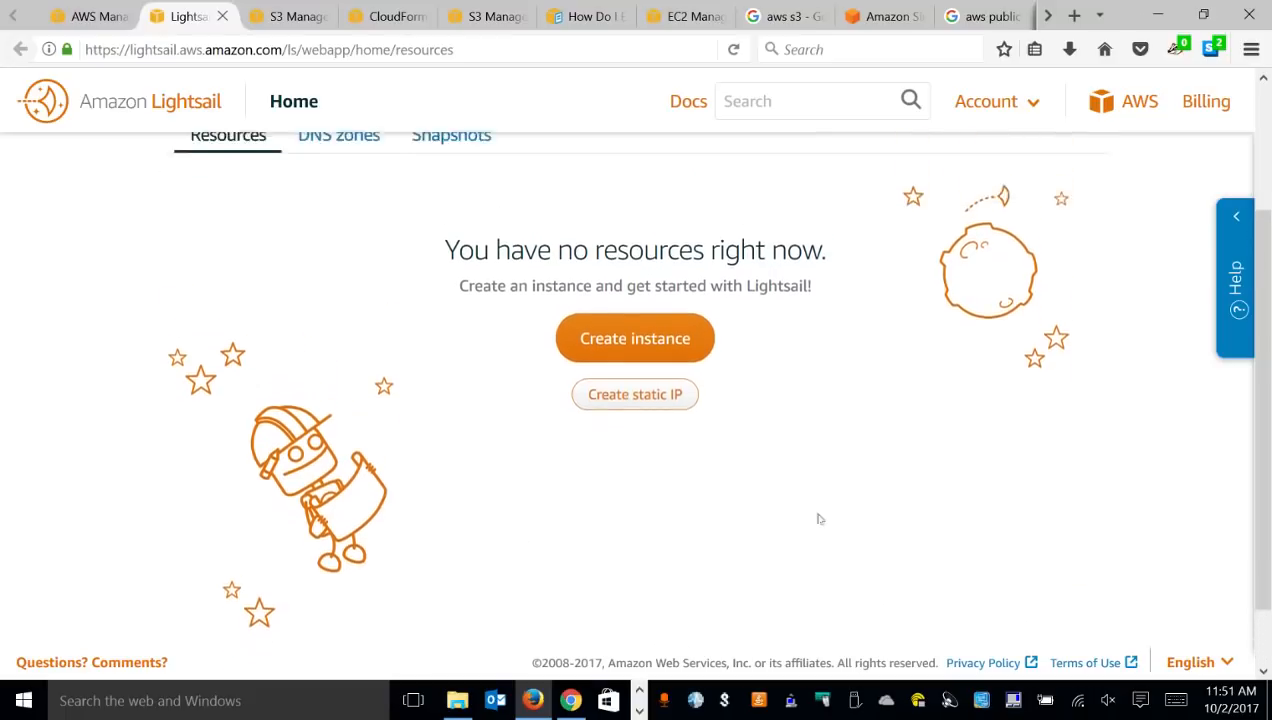
click(668, 387)
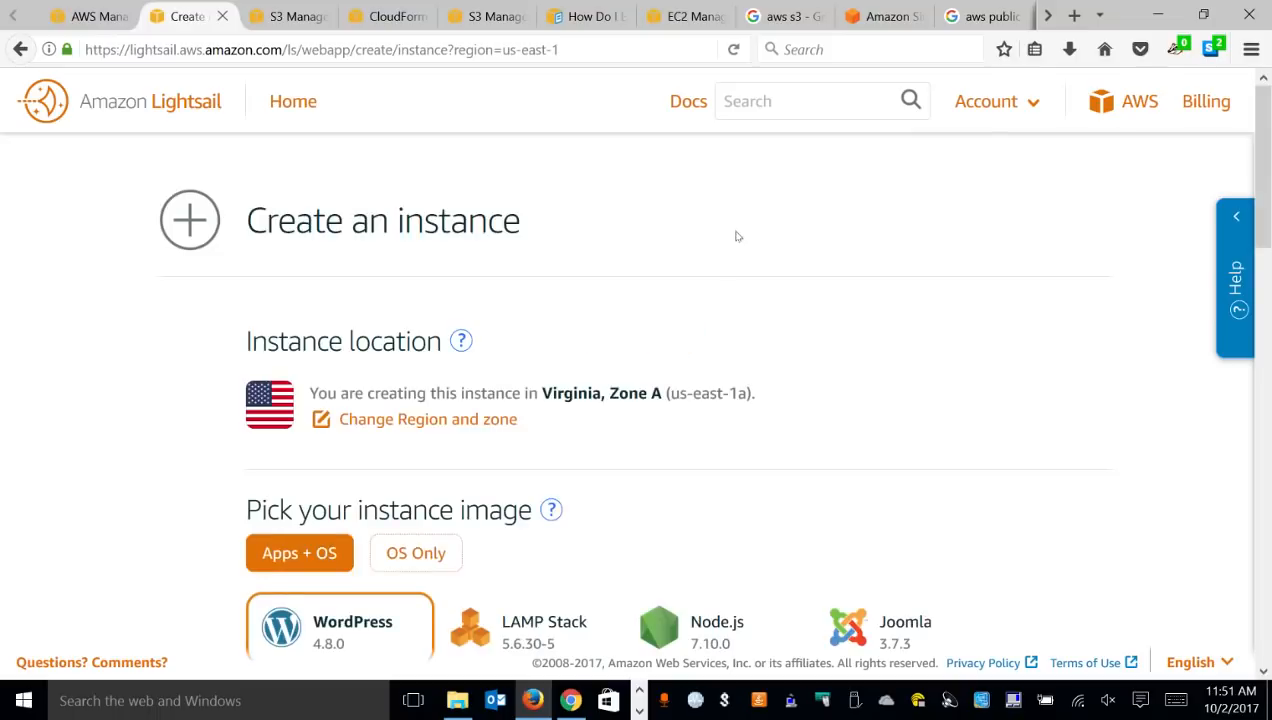
scroll(720, 240, down, 3)
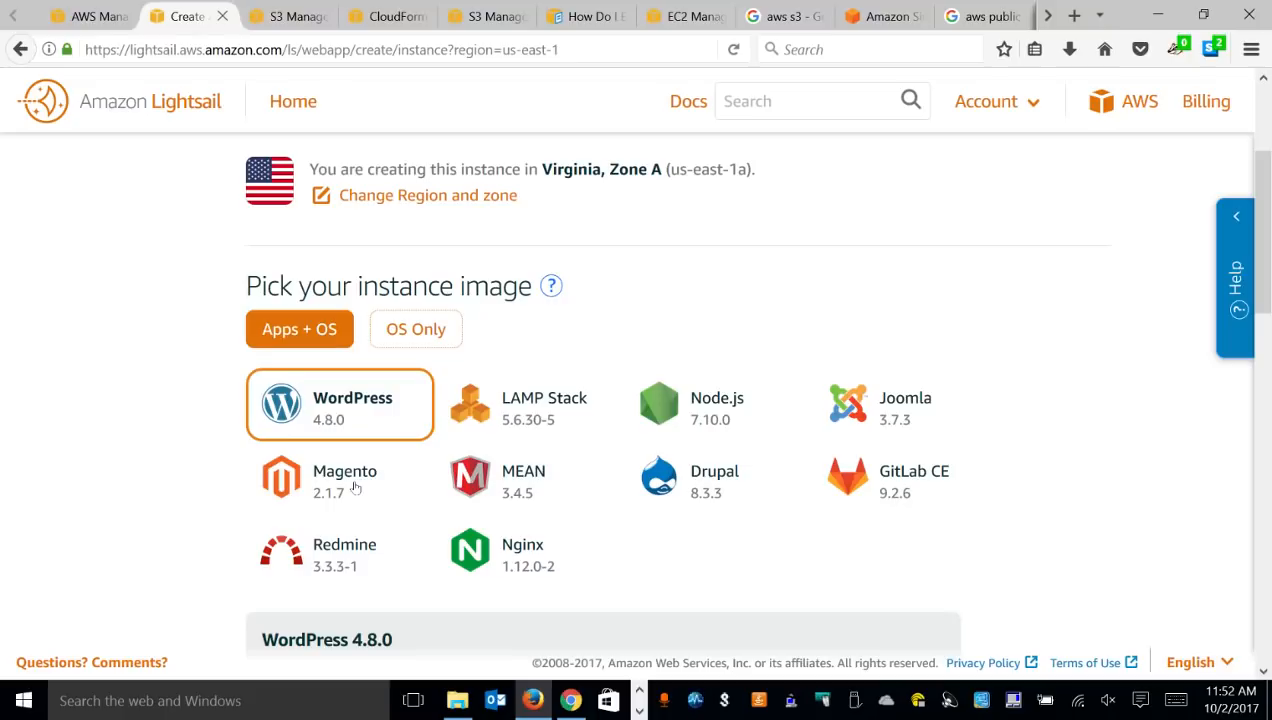
- Open the WordPress AWS Marketplace link in a background tab
scroll(181, 483, down, 5)
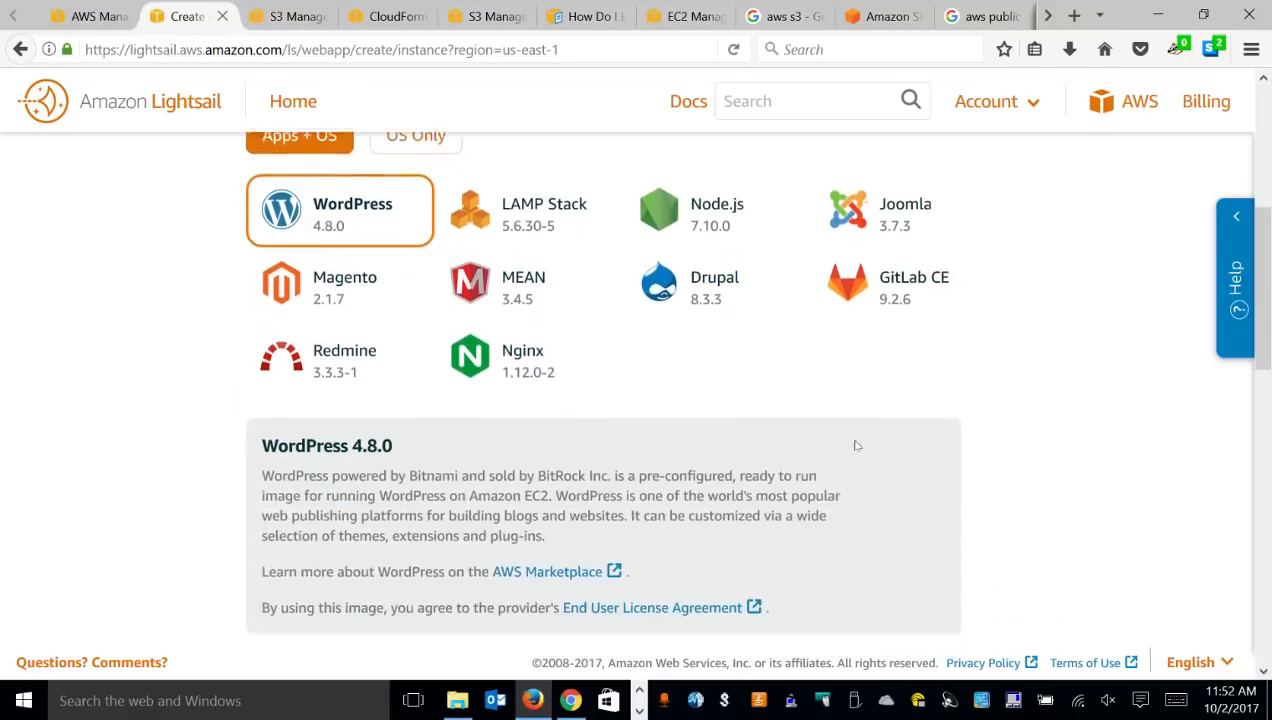
scroll(268, 477, up, 3)
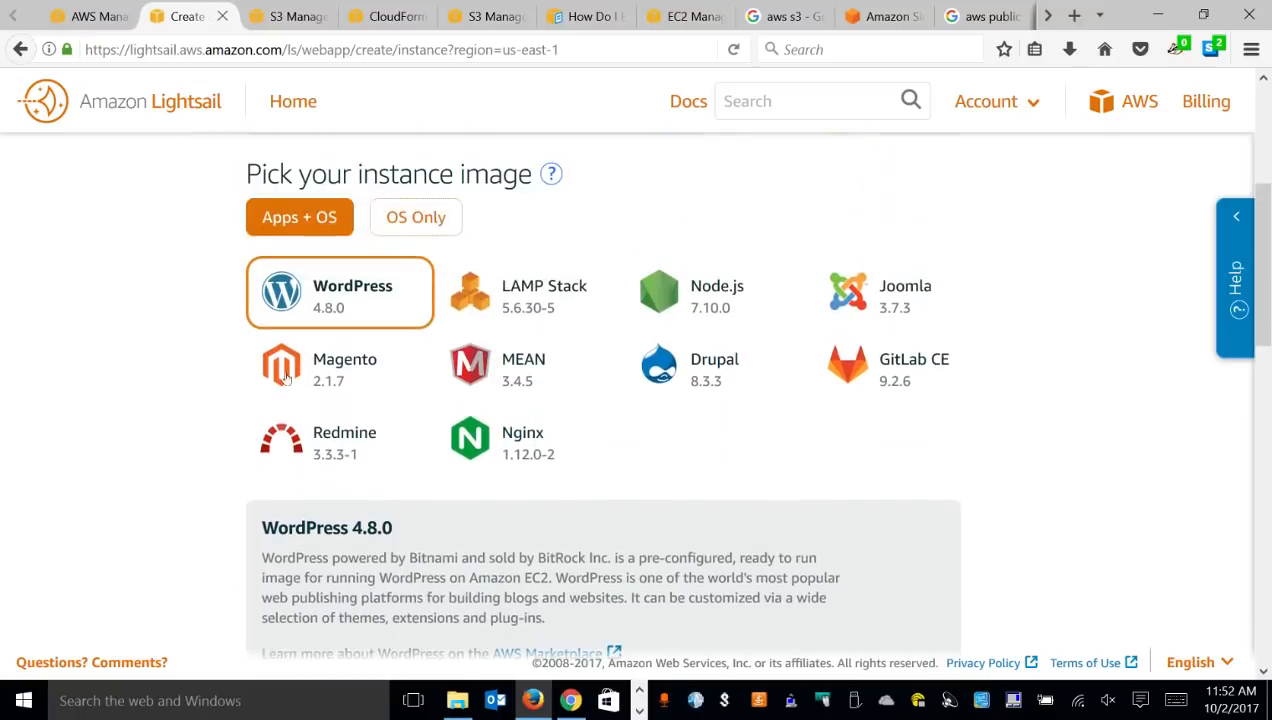
scroll(565, 493, down, 1)
scroll(345, 568, down, 3)
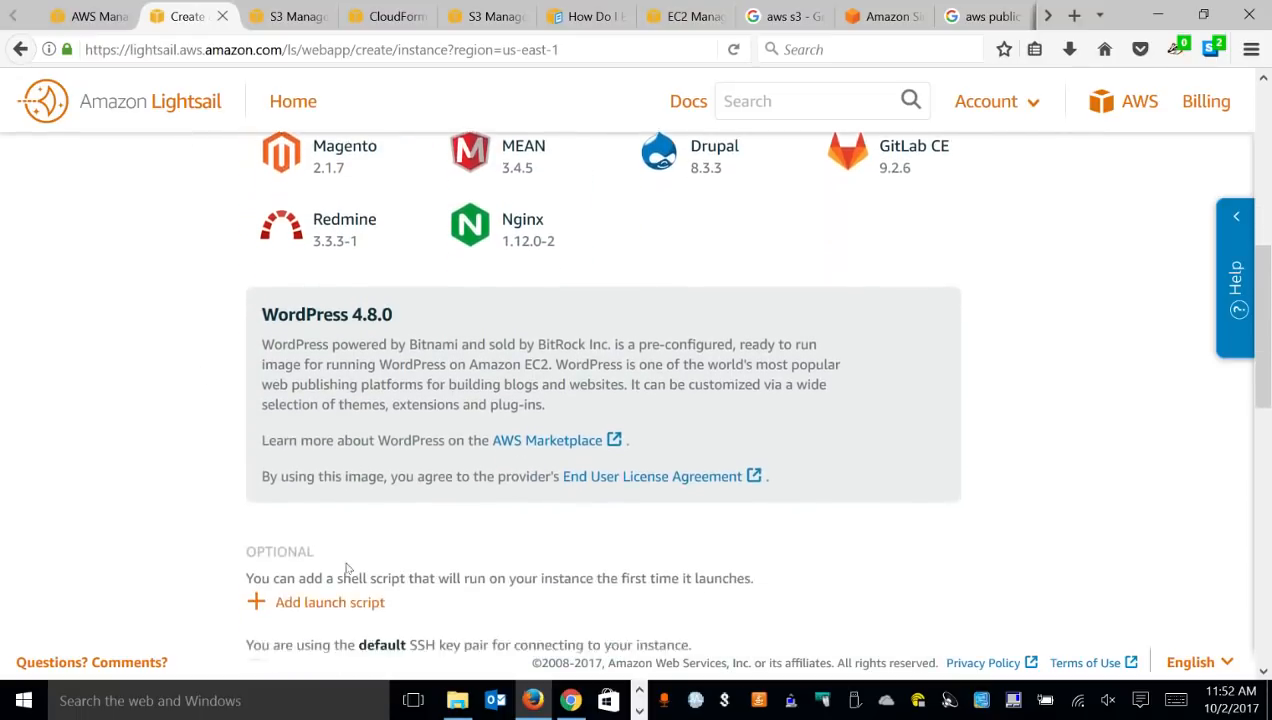
scroll(347, 557, up, 5)
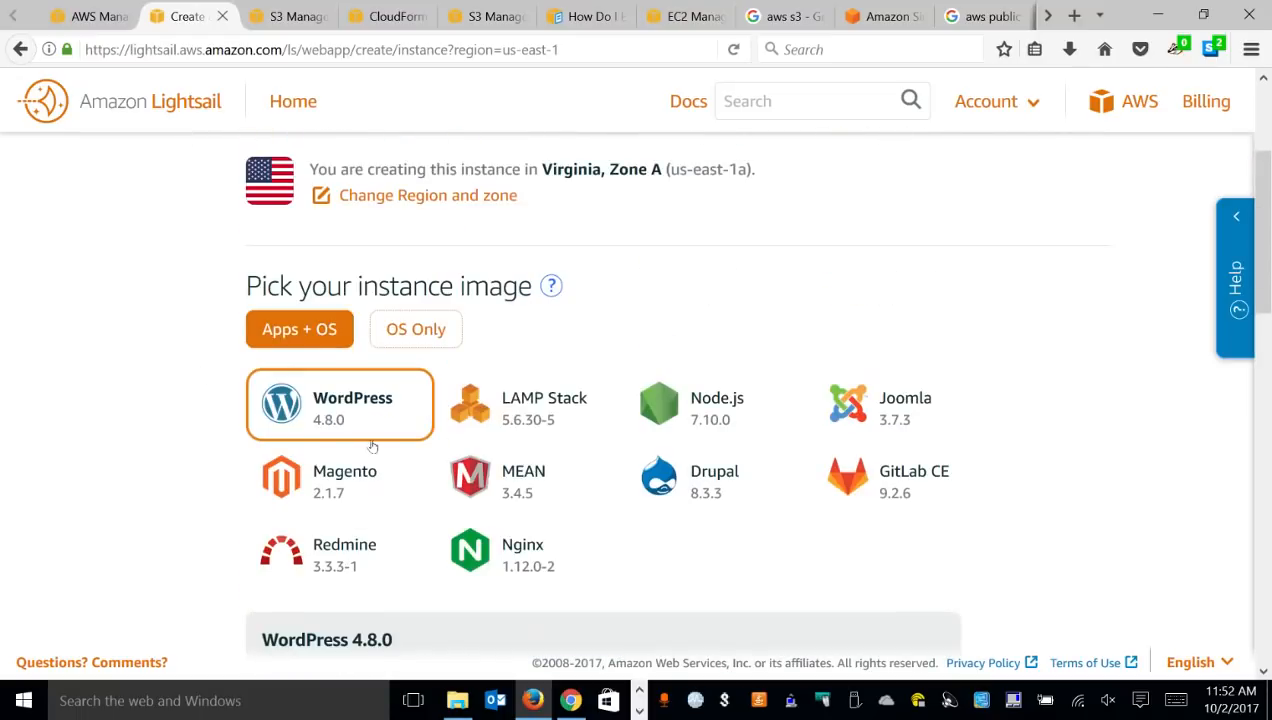
scroll(369, 440, down, 5)
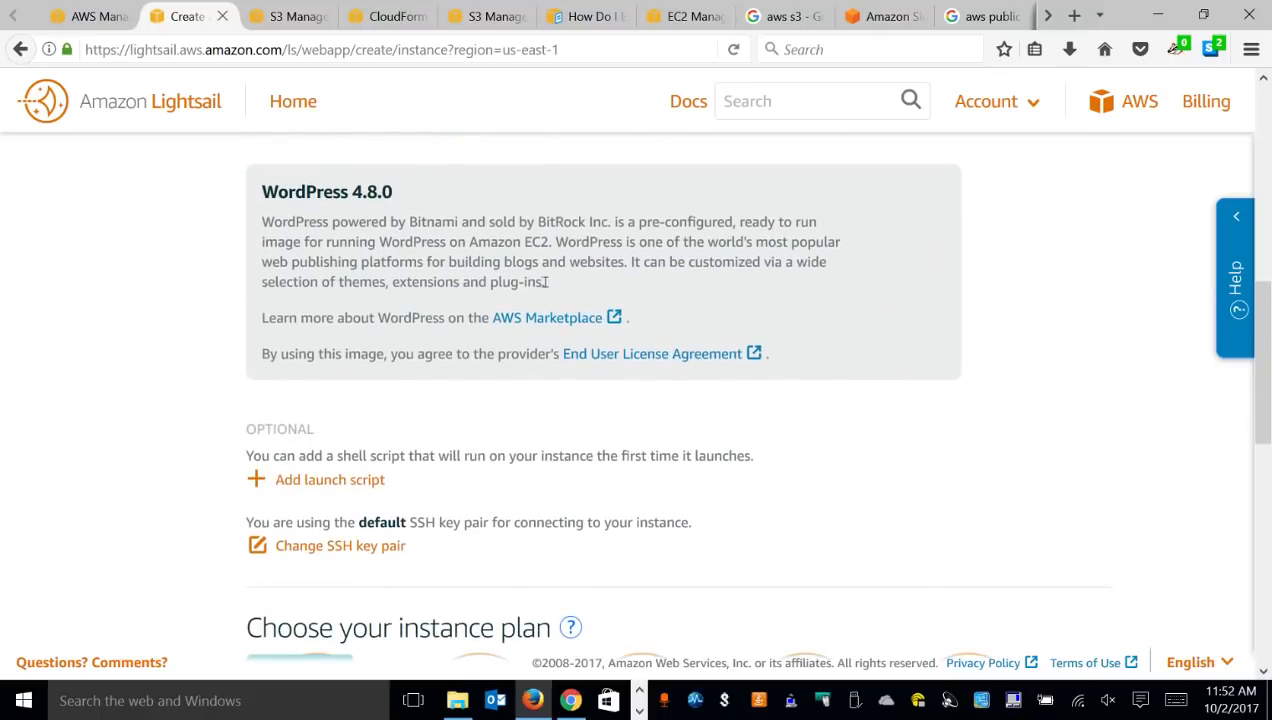
right_click(560, 327)
click(641, 331)
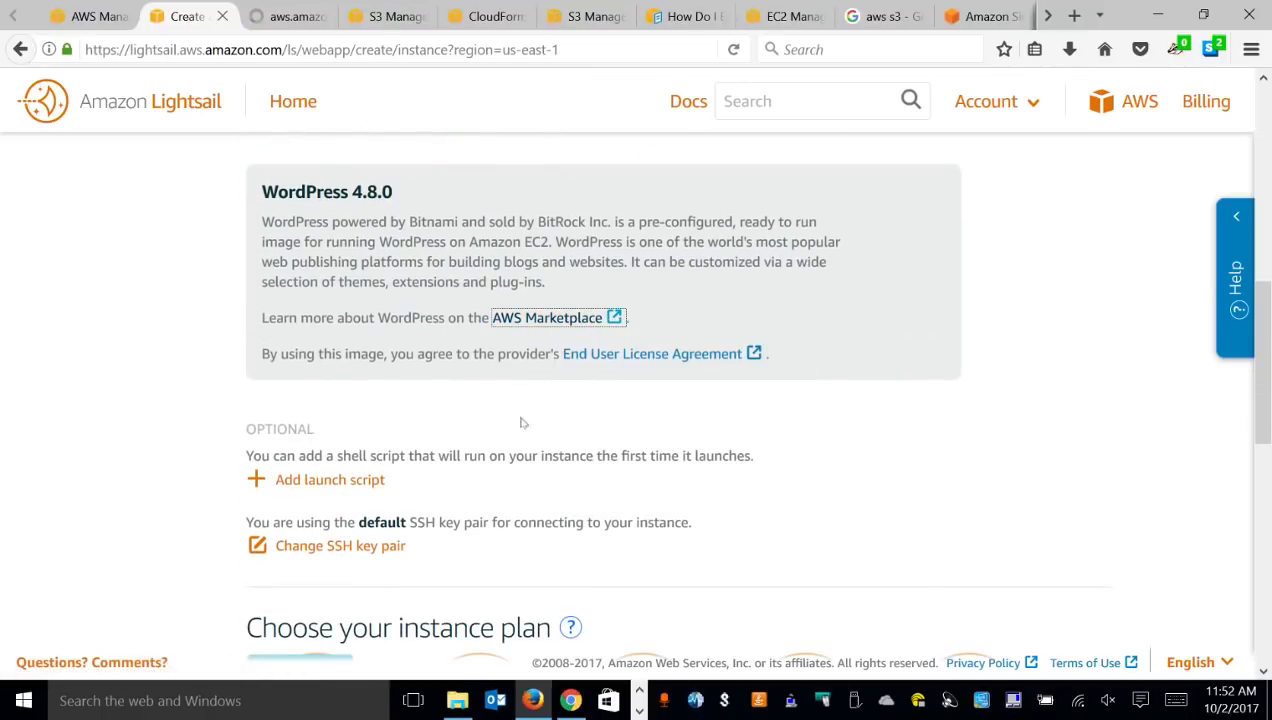
- Bring up the instance's SSH key pair options, showing the Default key
scroll(673, 487, down, 2)
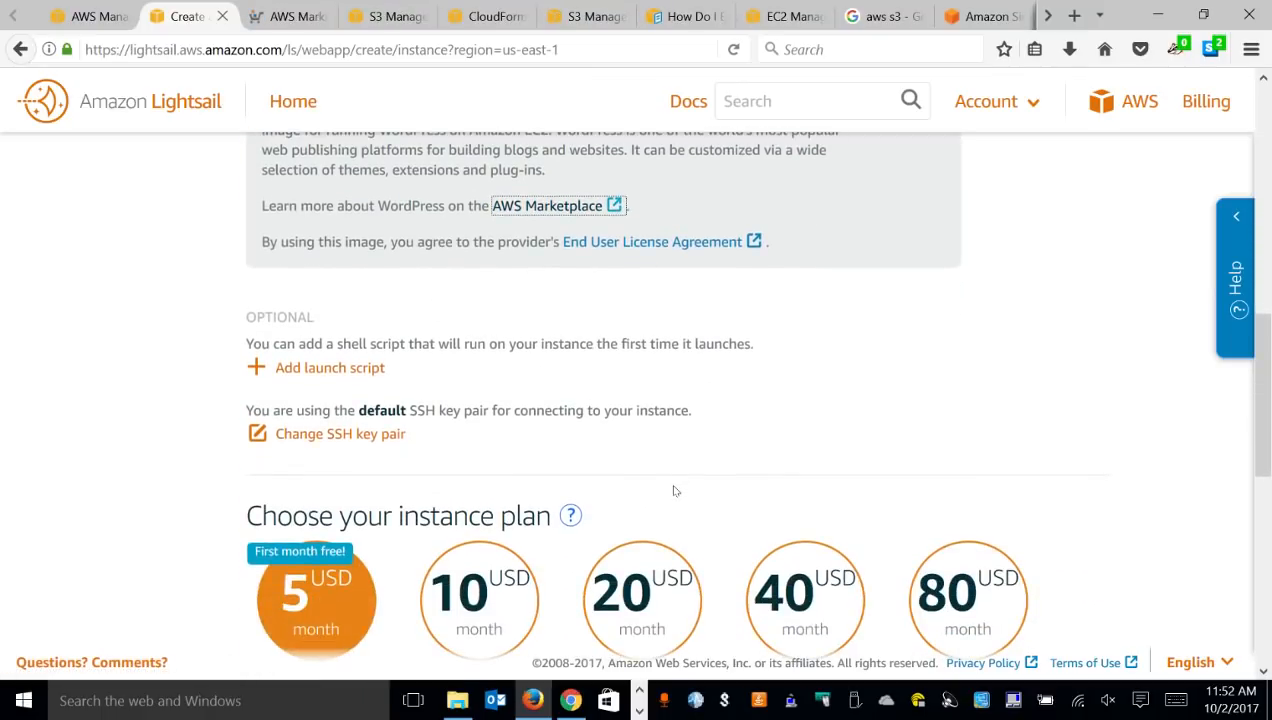
scroll(676, 420, down, 2)
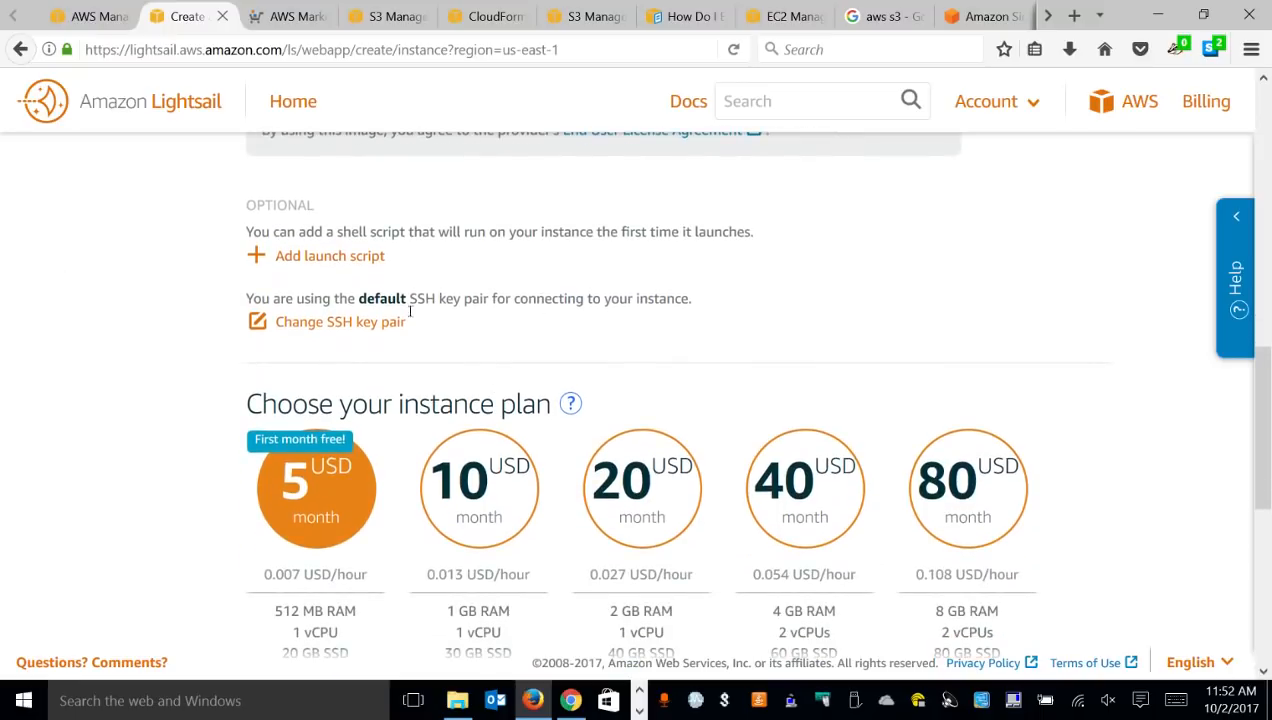
click(357, 322)
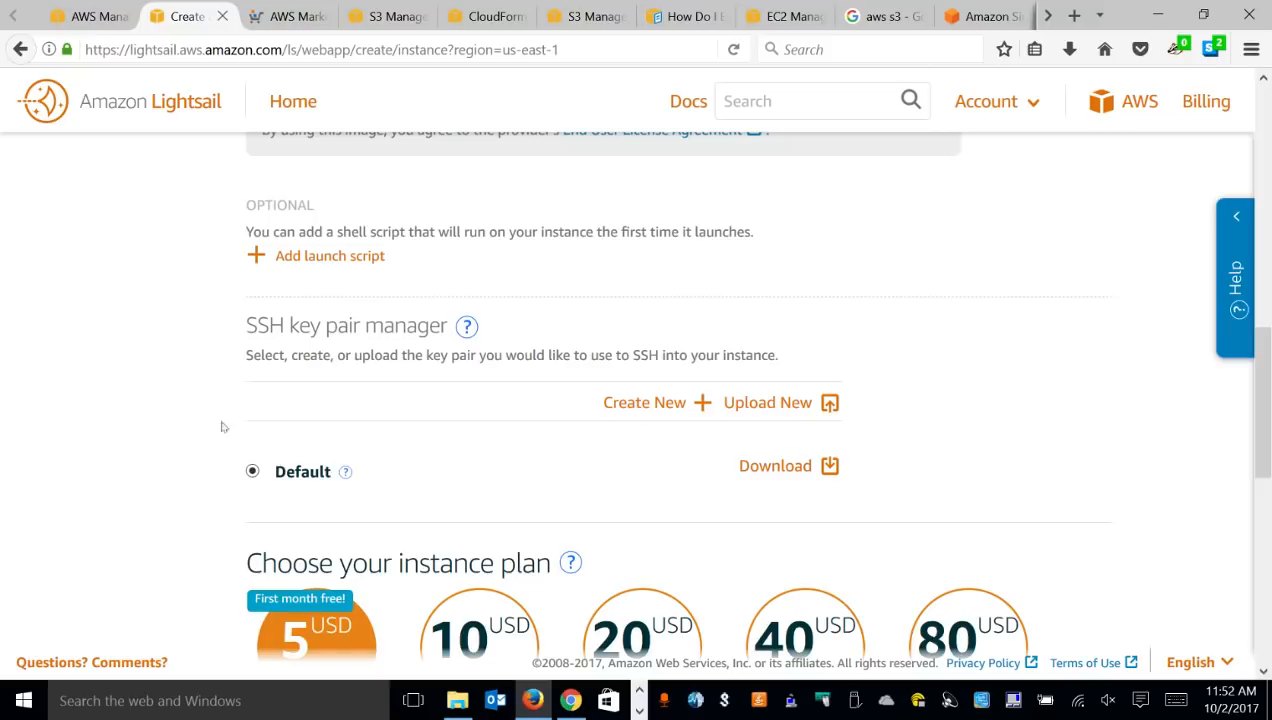
scroll(180, 425, down, 2)
scroll(178, 430, up, 4)
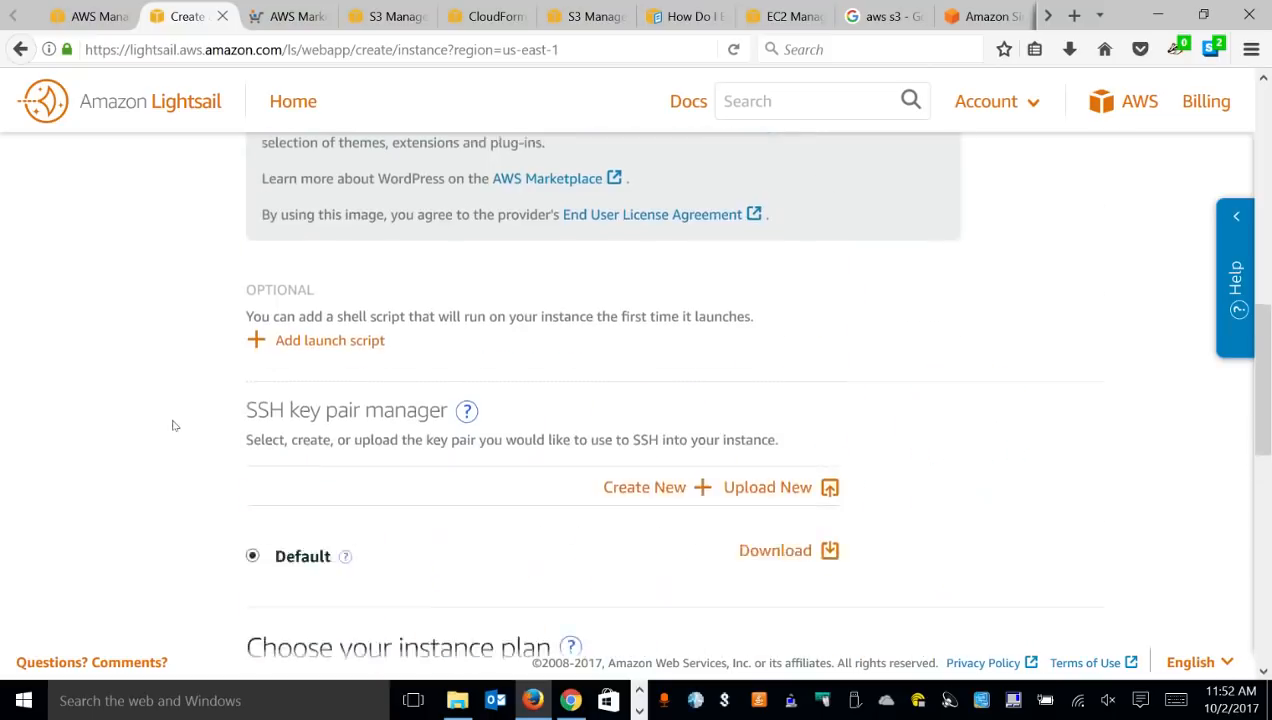
scroll(178, 430, down, 3)
- Cancel the default key download and generate a new SSH key pair named deleteme
click(831, 360)
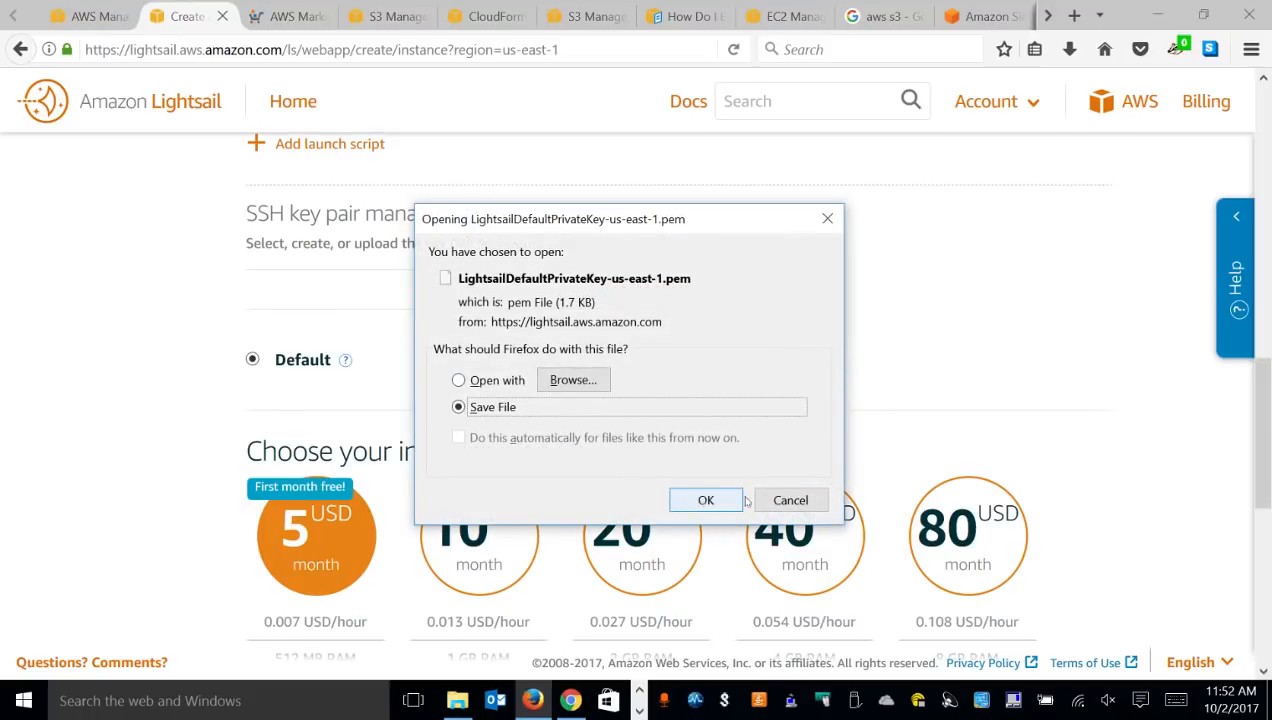
click(777, 500)
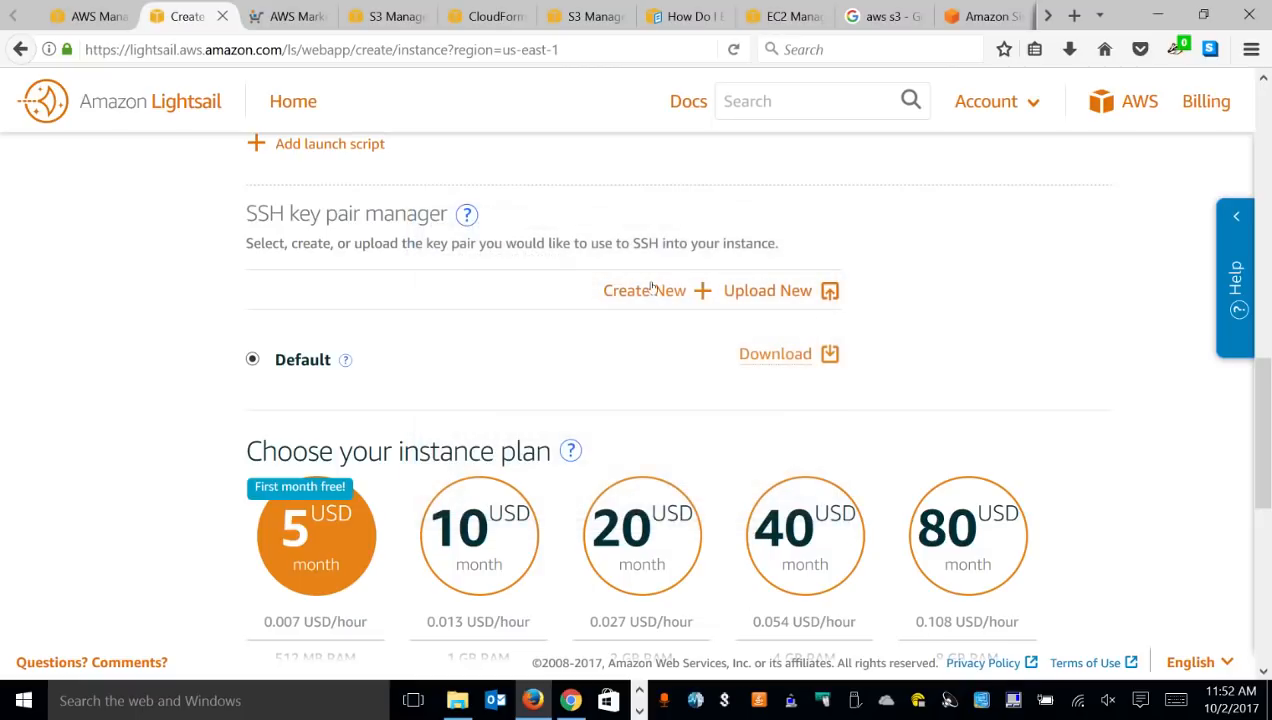
click(648, 285)
click(583, 313)
click(558, 364)
text(deleteme)
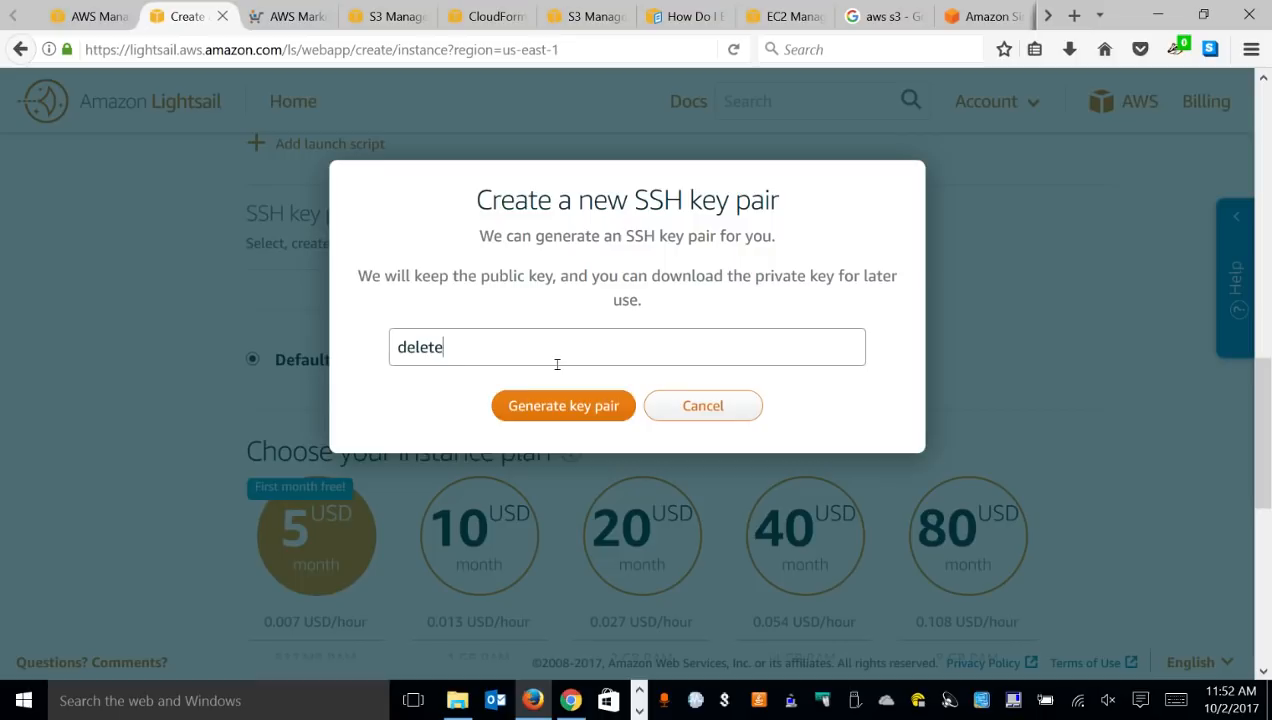
click(615, 410)
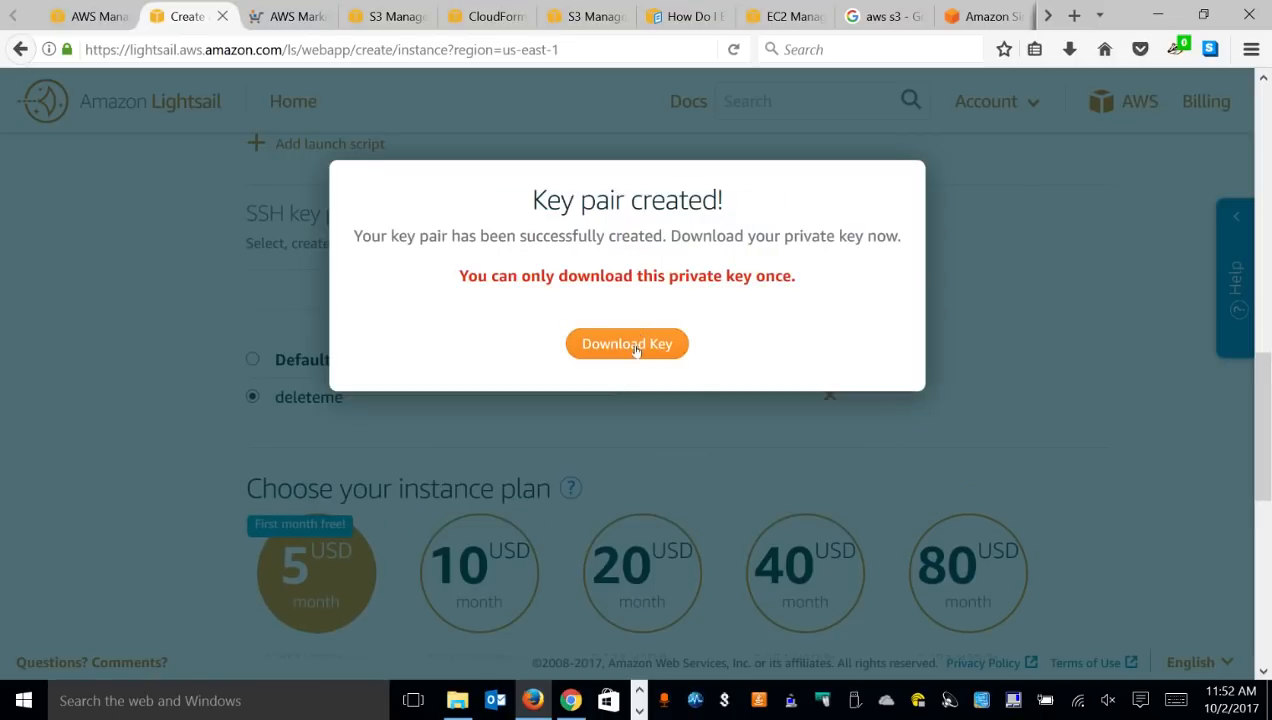
- Download the deleteme.pem private key and save it to disk
click(634, 347)
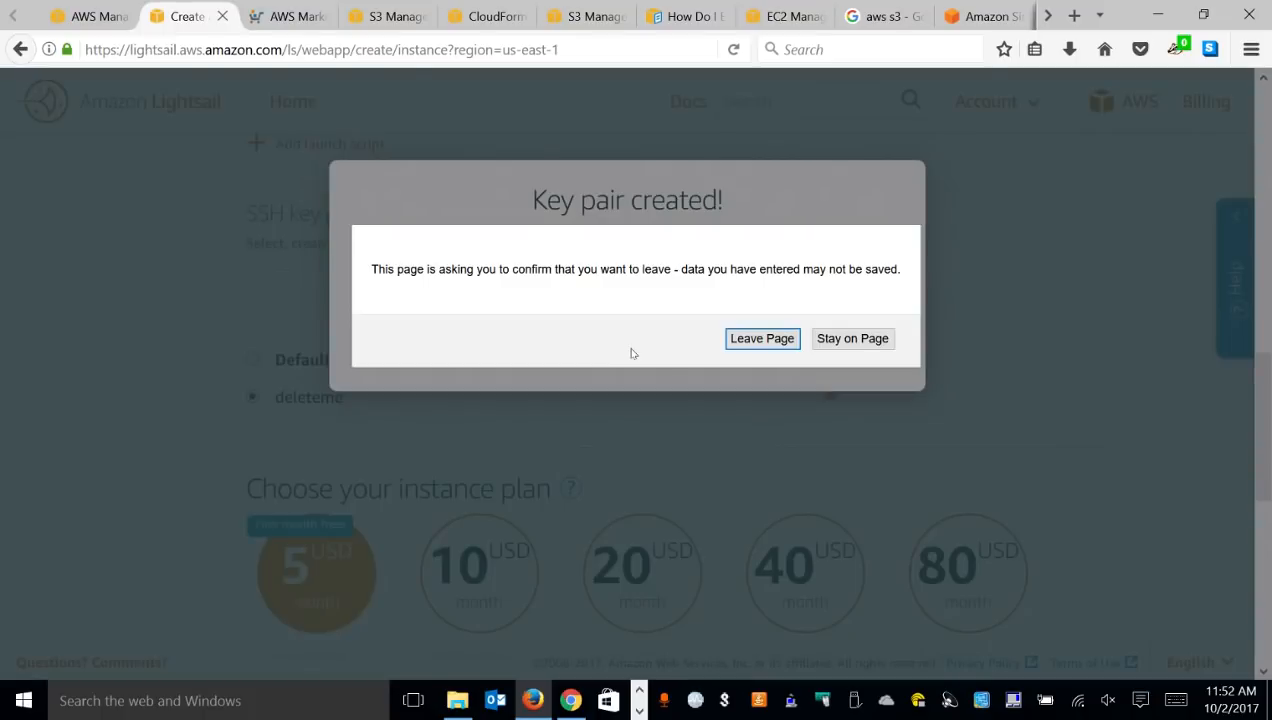
click(768, 344)
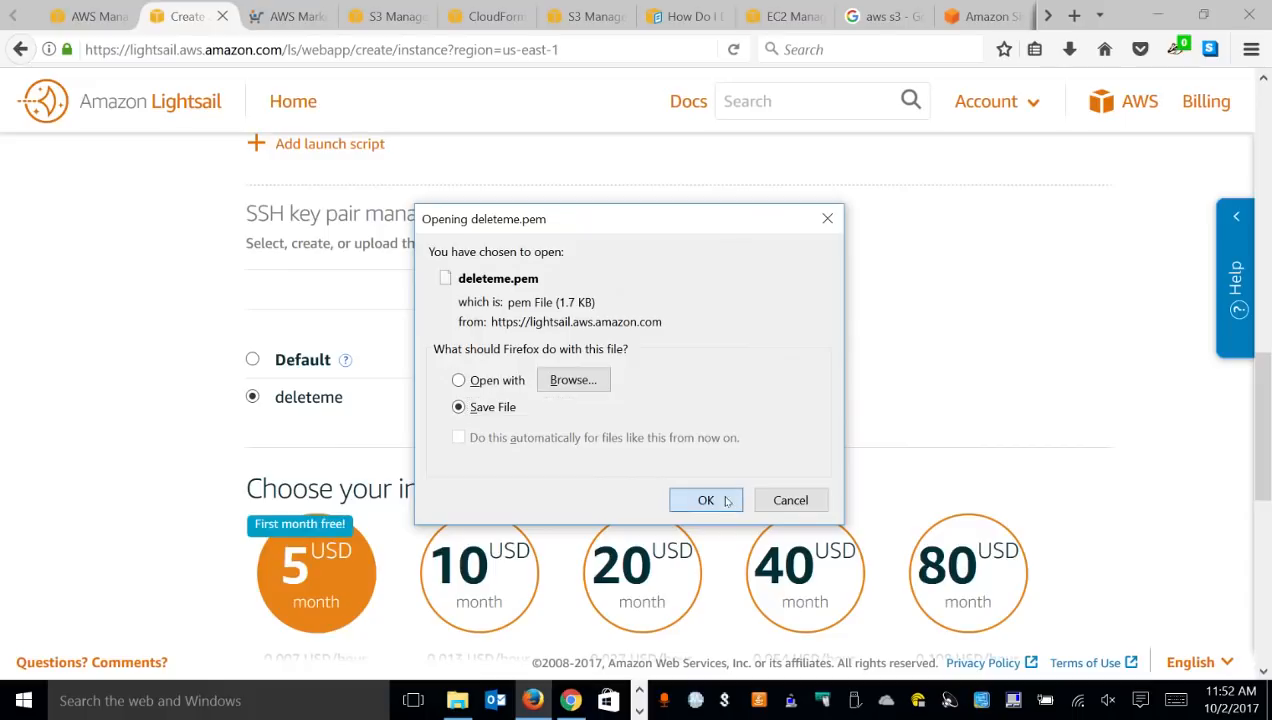
click(724, 500)
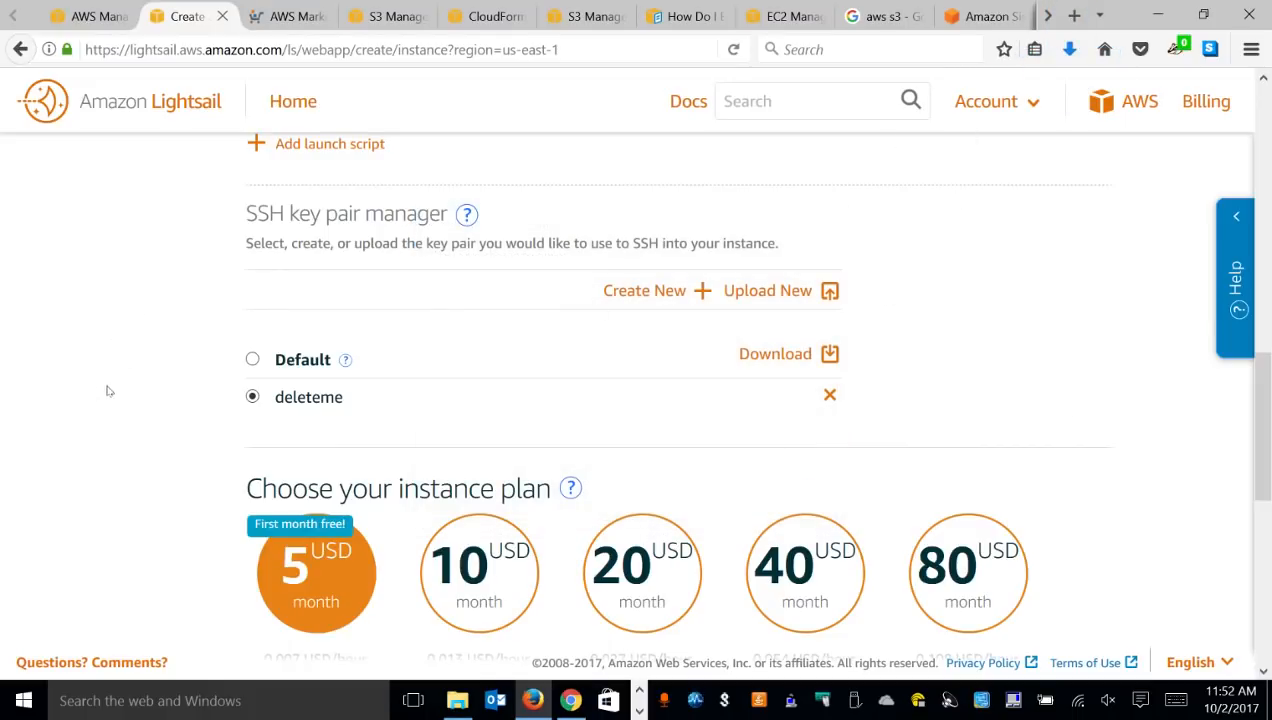
scroll(105, 395, down, 5)
scroll(88, 410, up, 2)
scroll(86, 411, up, 1)
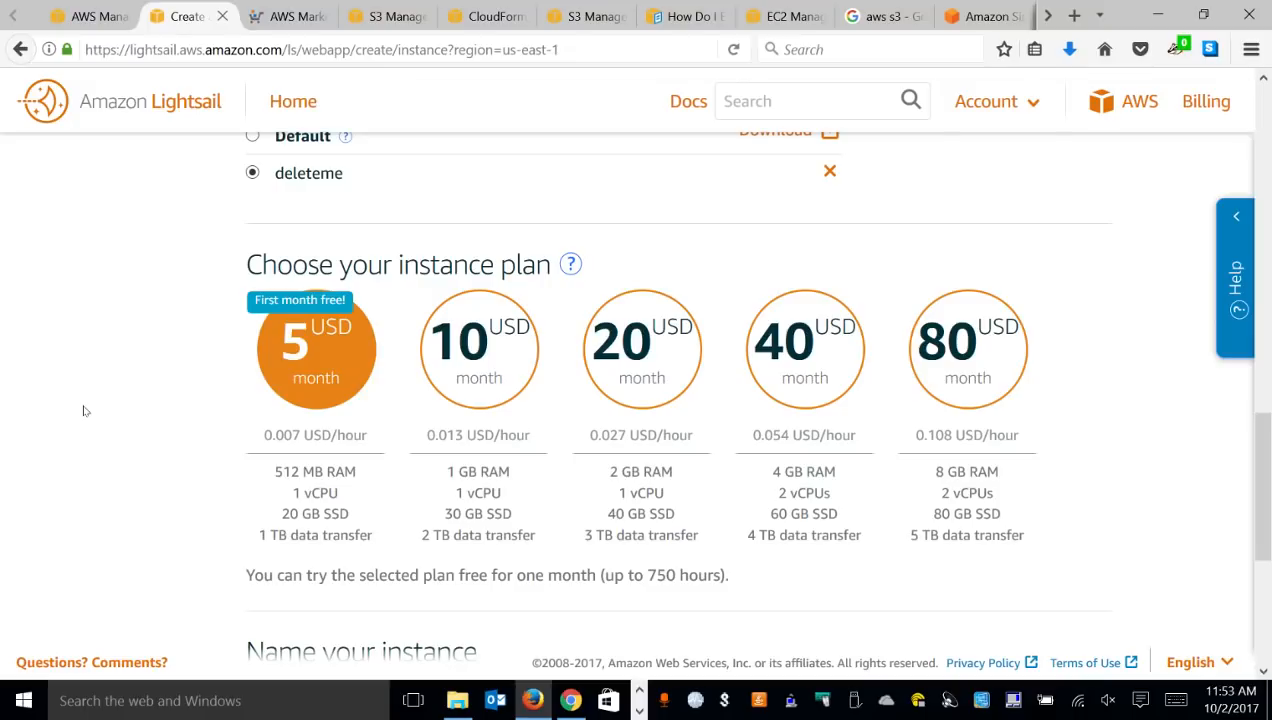
click(1073, 15)
- Search the web for 'ec2 pricing' and open the Amazon EC2 pricing page
text(e)
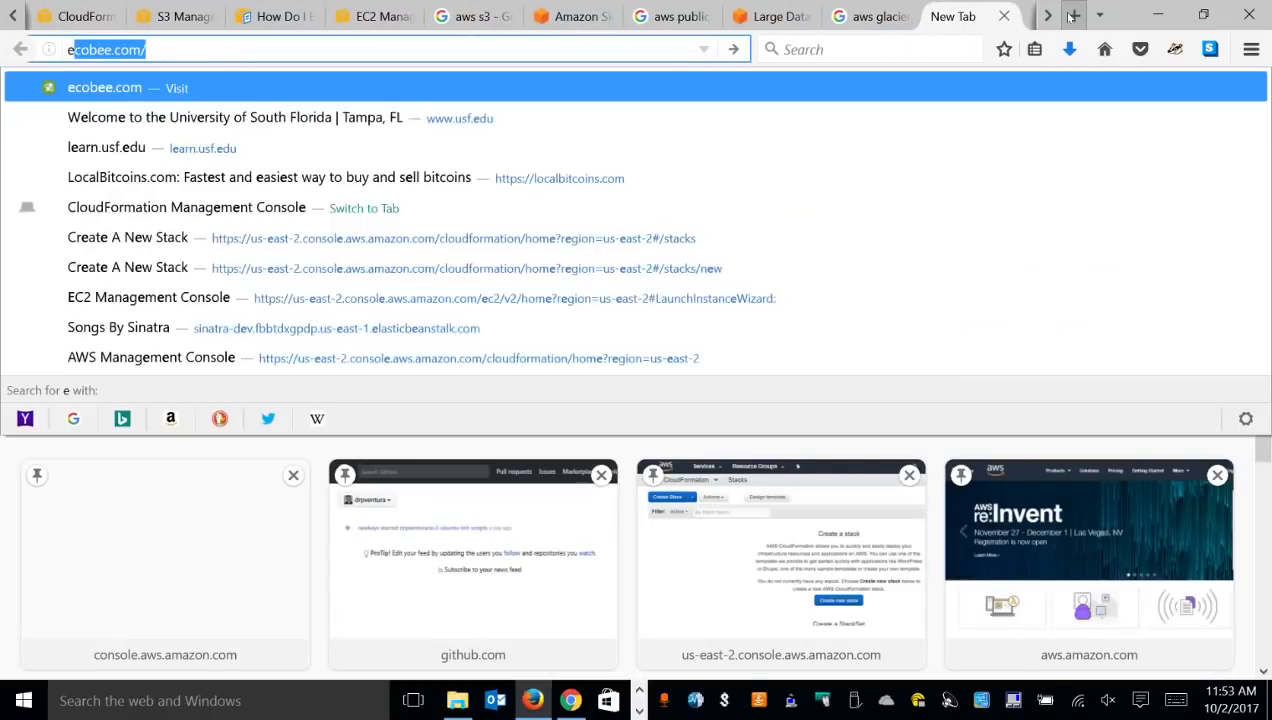
text(c2 pricing)
key(Return)
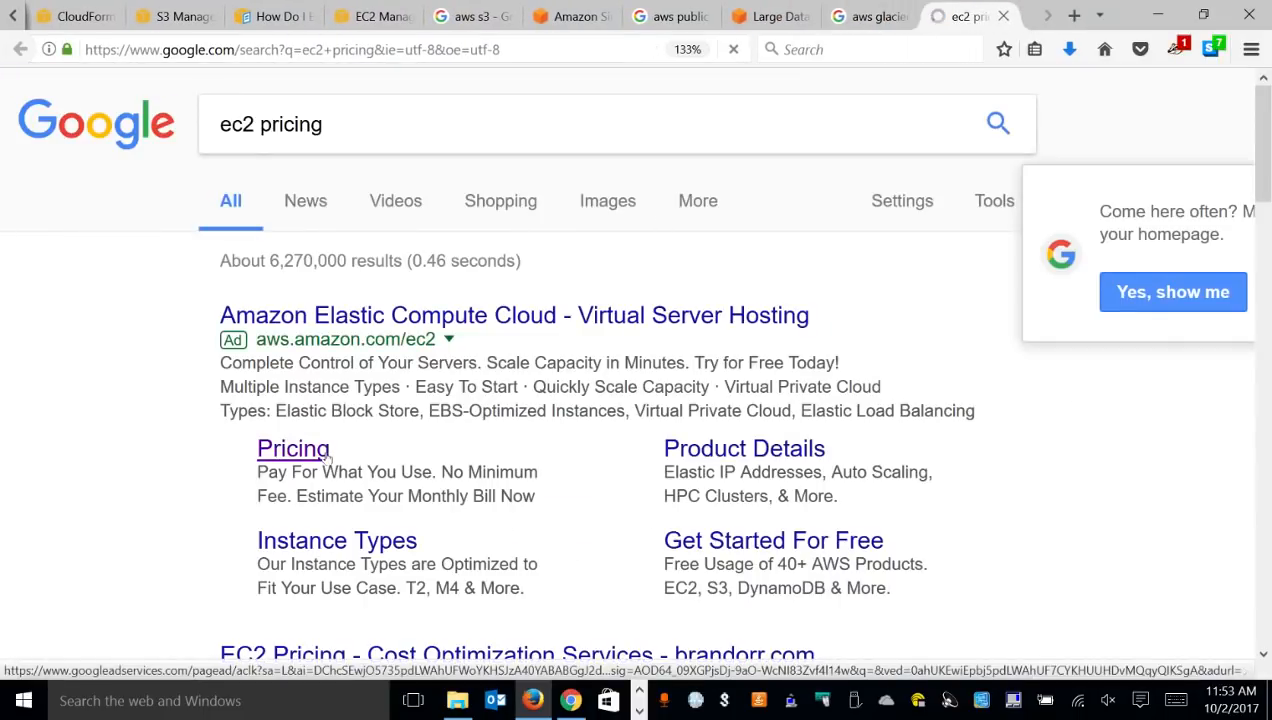
click(322, 452)
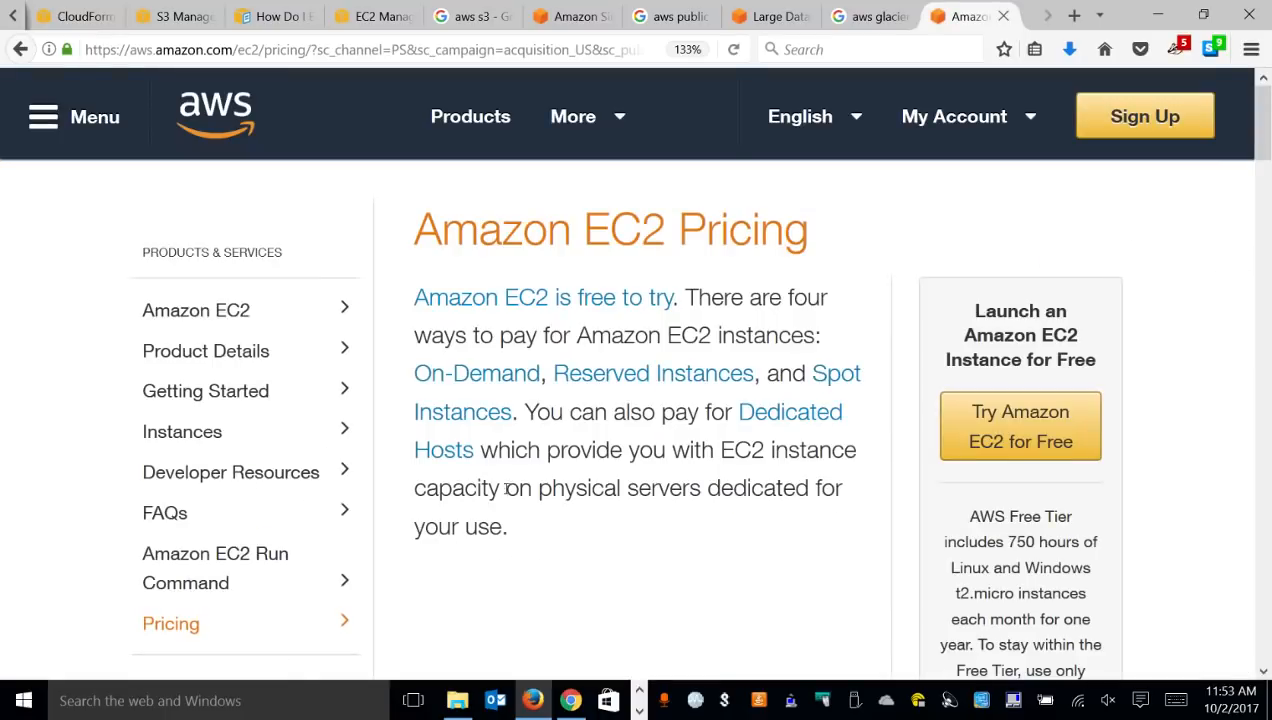
scroll(487, 505, down, 10)
scroll(487, 505, down, 5)
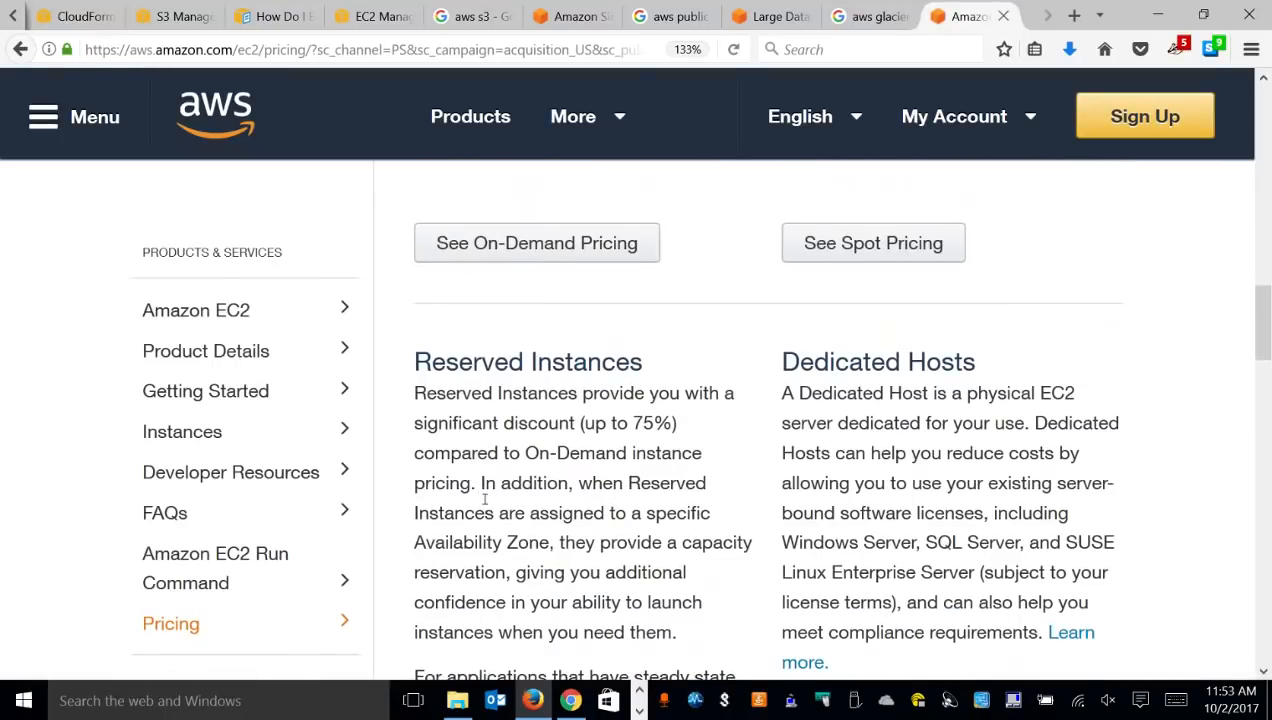
scroll(507, 491, up, 6)
scroll(522, 491, up, 6)
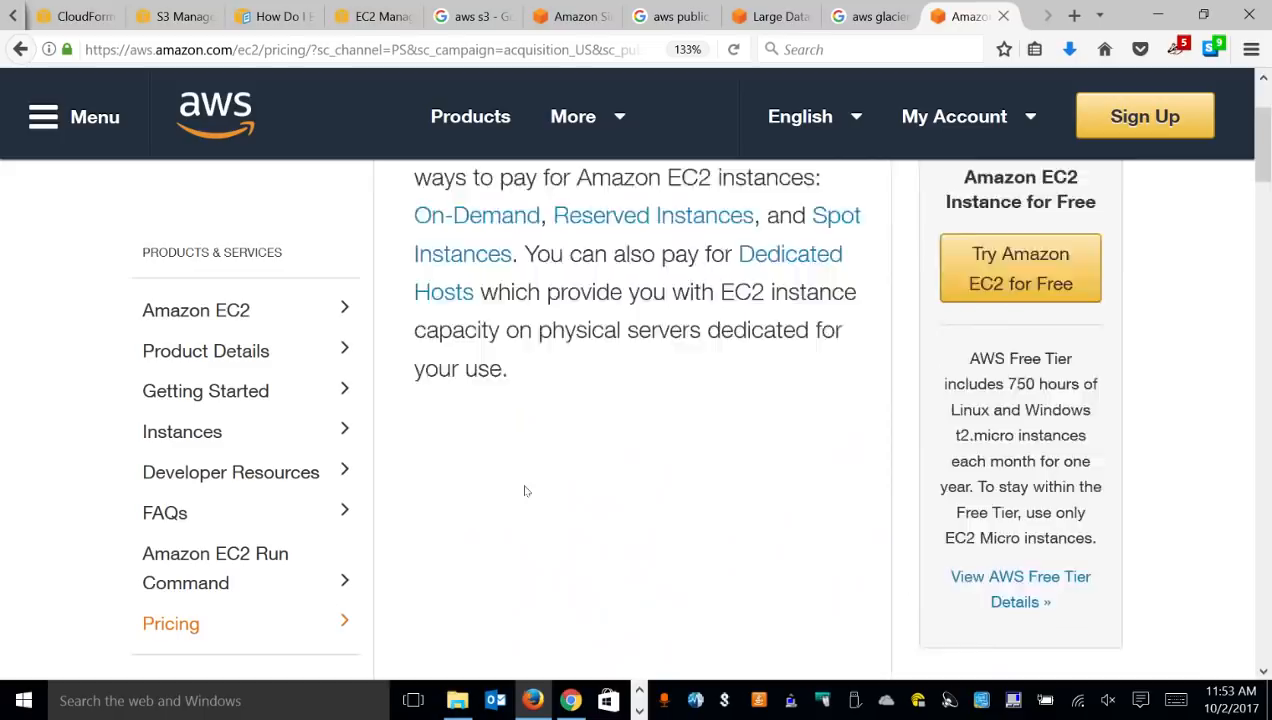
scroll(522, 491, down, 5)
scroll(526, 495, down, 10)
scroll(530, 495, up, 7)
scroll(534, 497, down, 2)
scroll(534, 498, down, 2)
scroll(534, 500, up, 5)
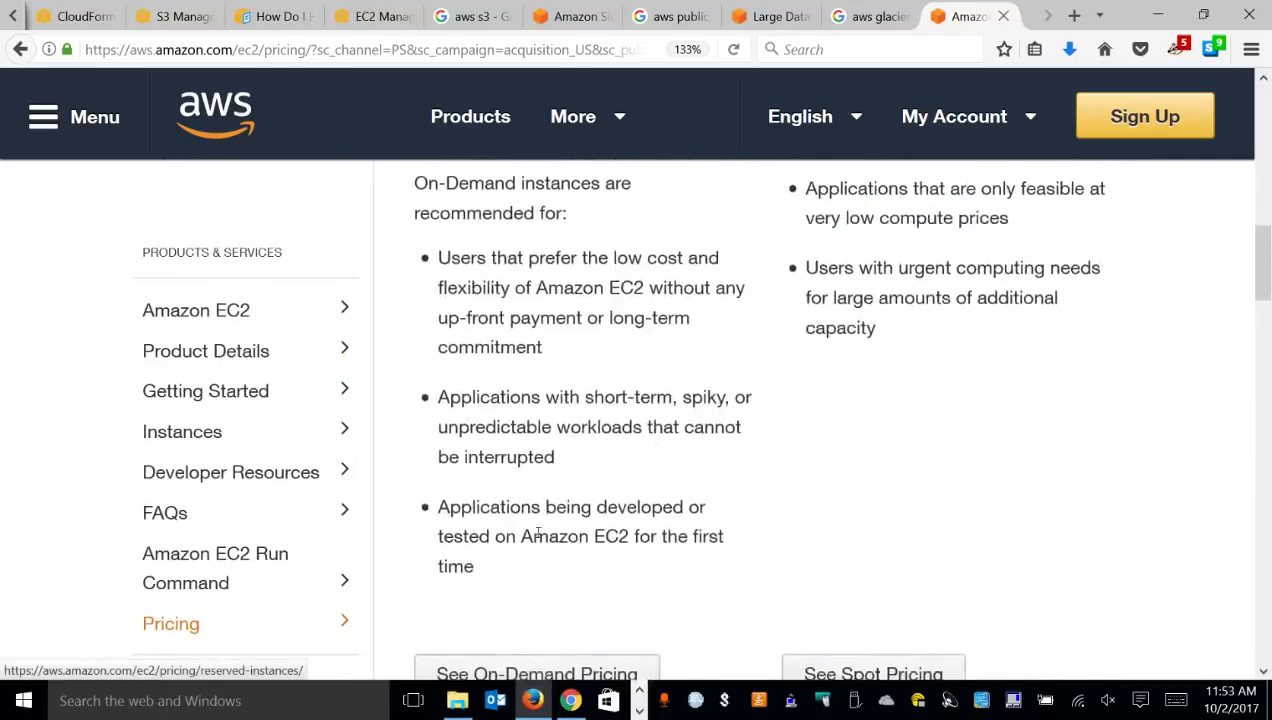
scroll(582, 600, down, 3)
- Show On-Demand pricing for US East (Ohio), with t2.nano at $0.0058 per hour
click(612, 531)
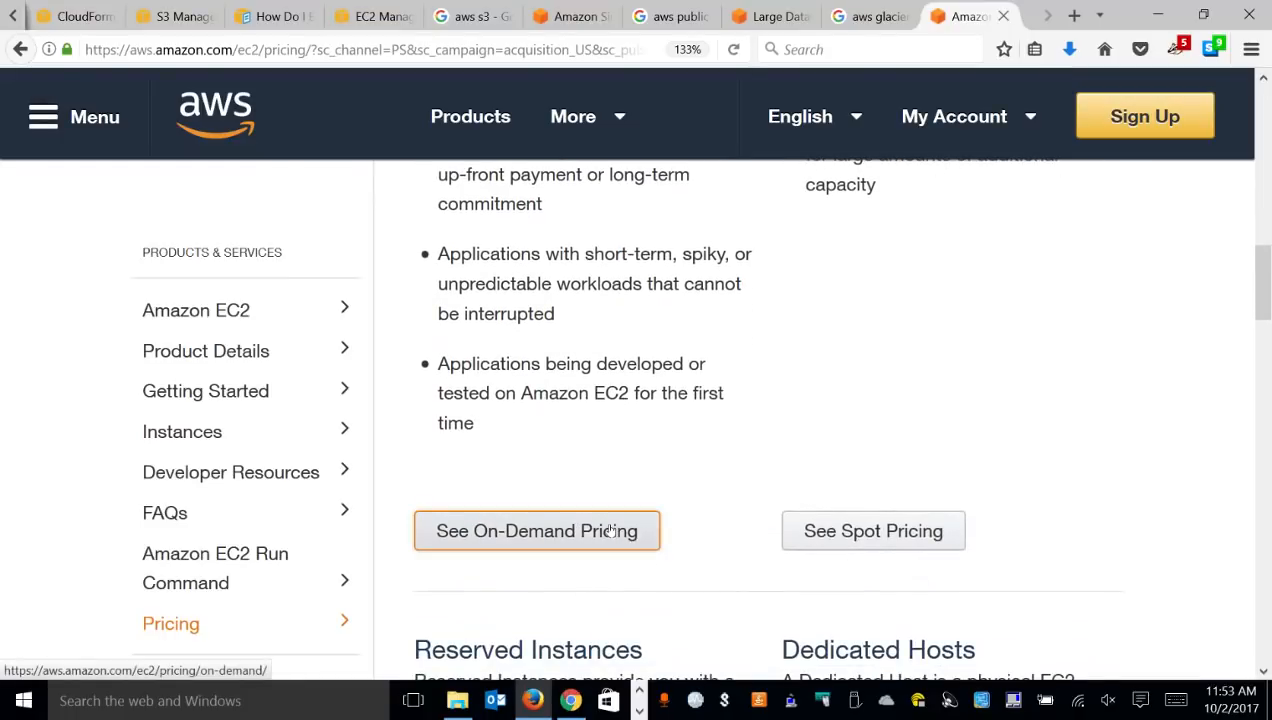
scroll(612, 531, down, 8)
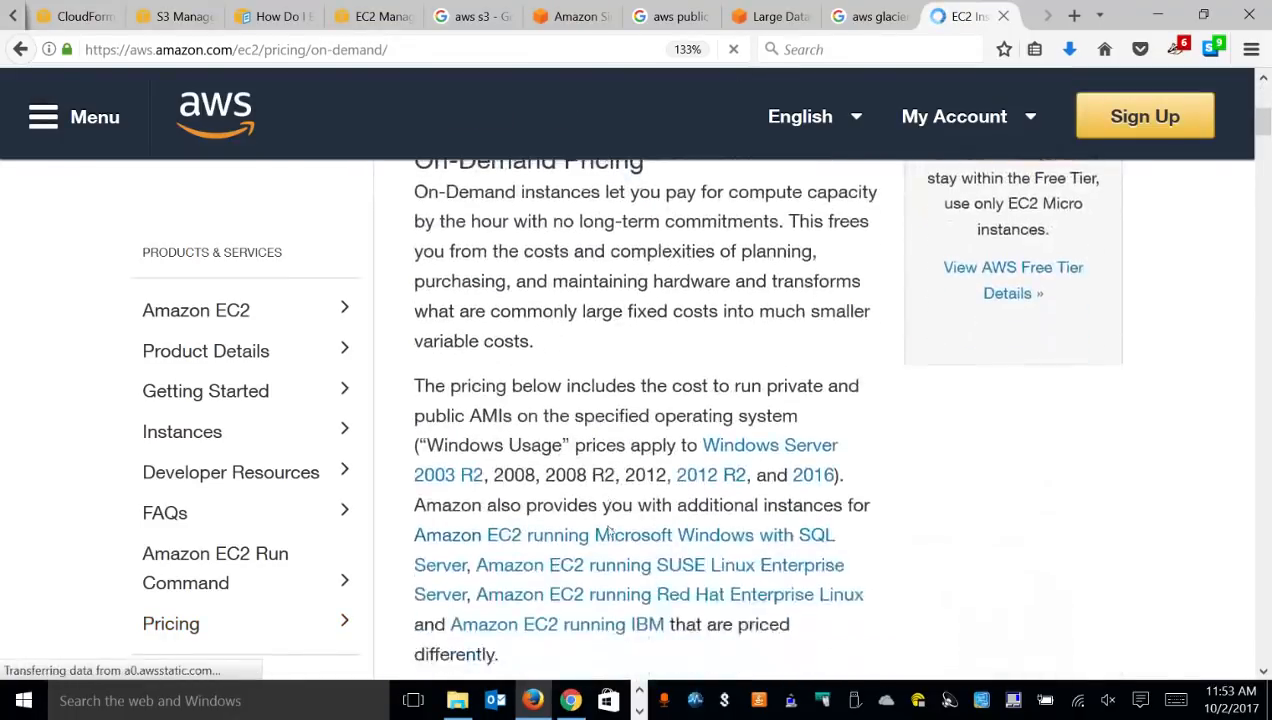
click(704, 355)
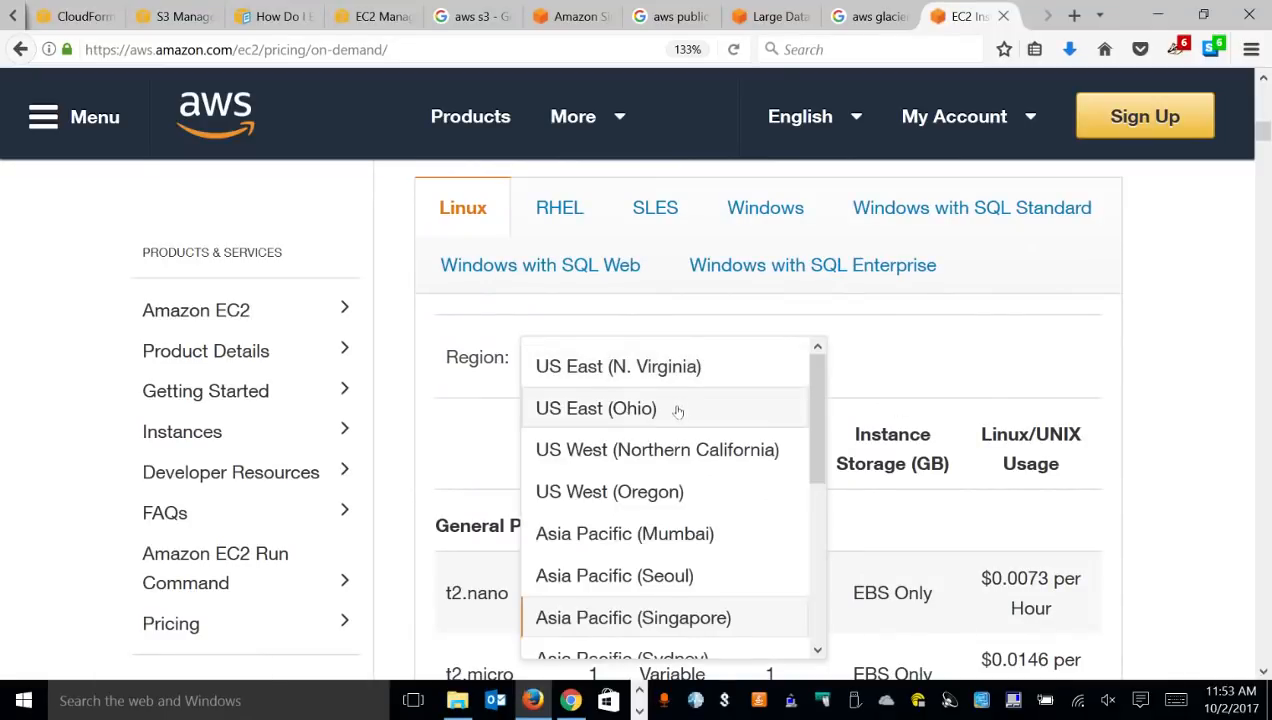
click(677, 411)
scroll(1180, 448, down, 3)
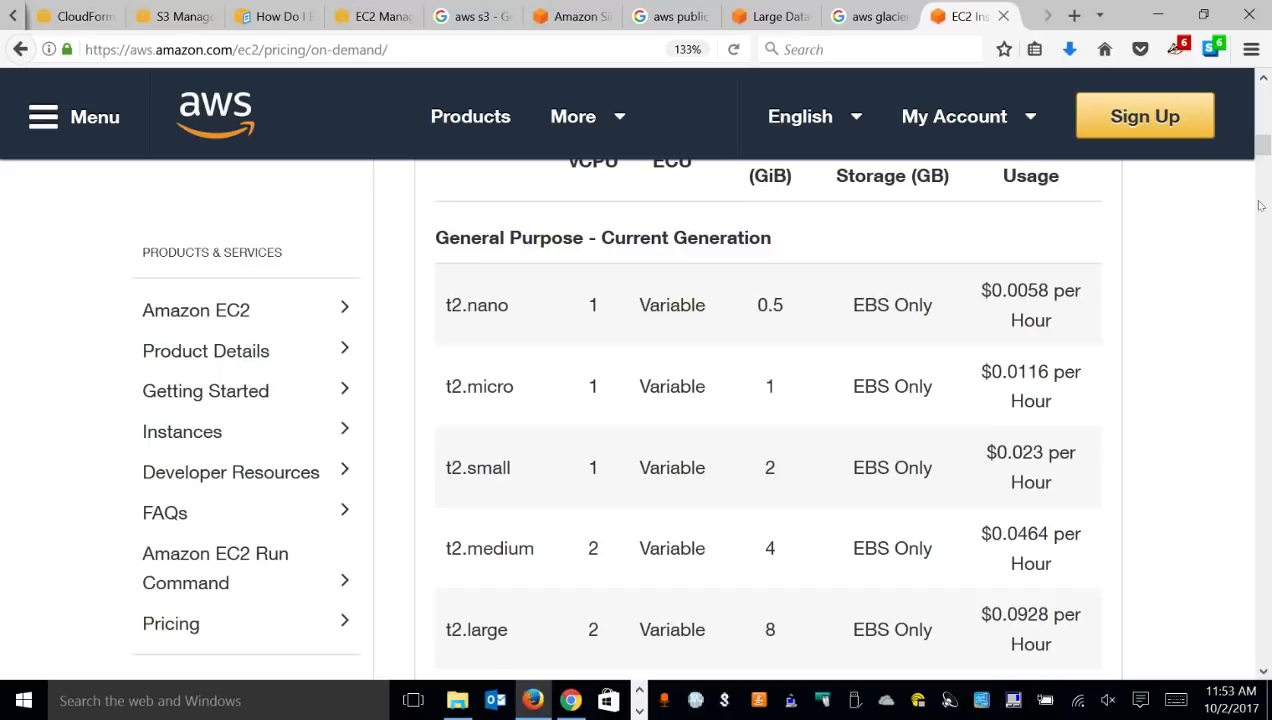
scroll(310, 14, up, 4)
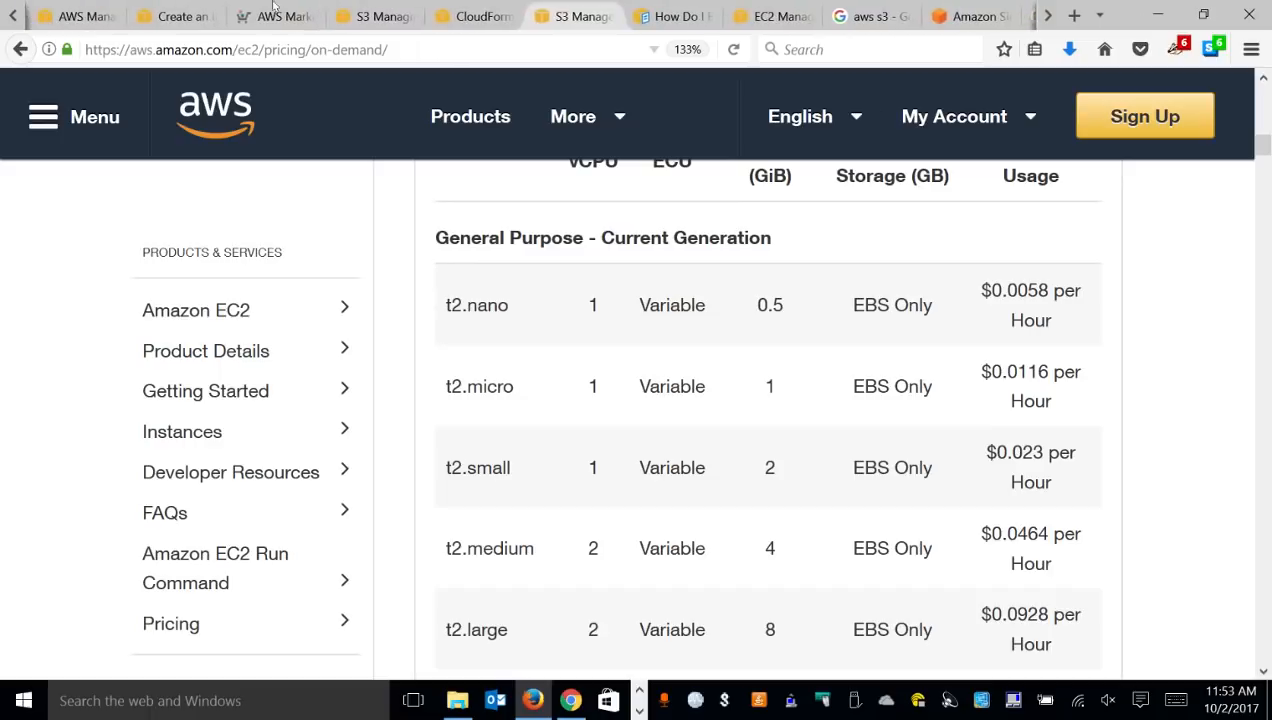
click(290, 16)
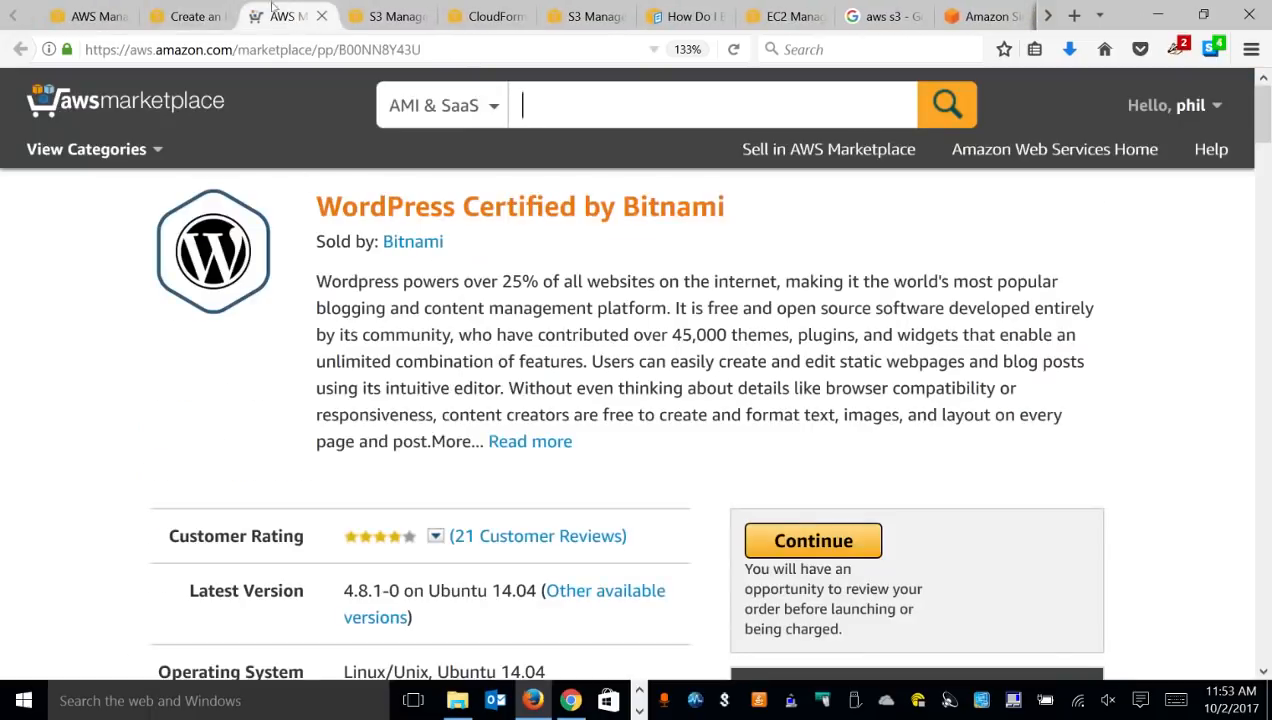
- Create the WordPress-512MB-Virginia-1 instance (512 MB RAM, 1 vCPU, 20 GB SSD) in Virginia, Zone A
click(185, 16)
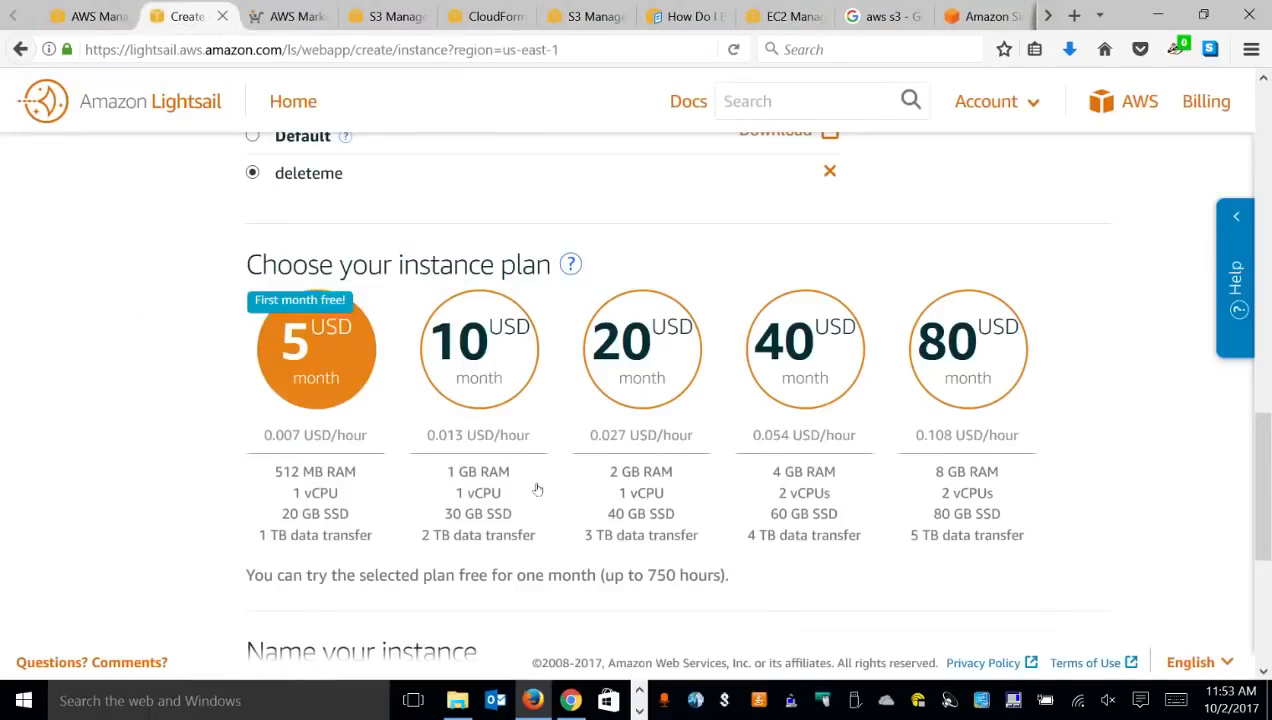
scroll(440, 400, down, 3)
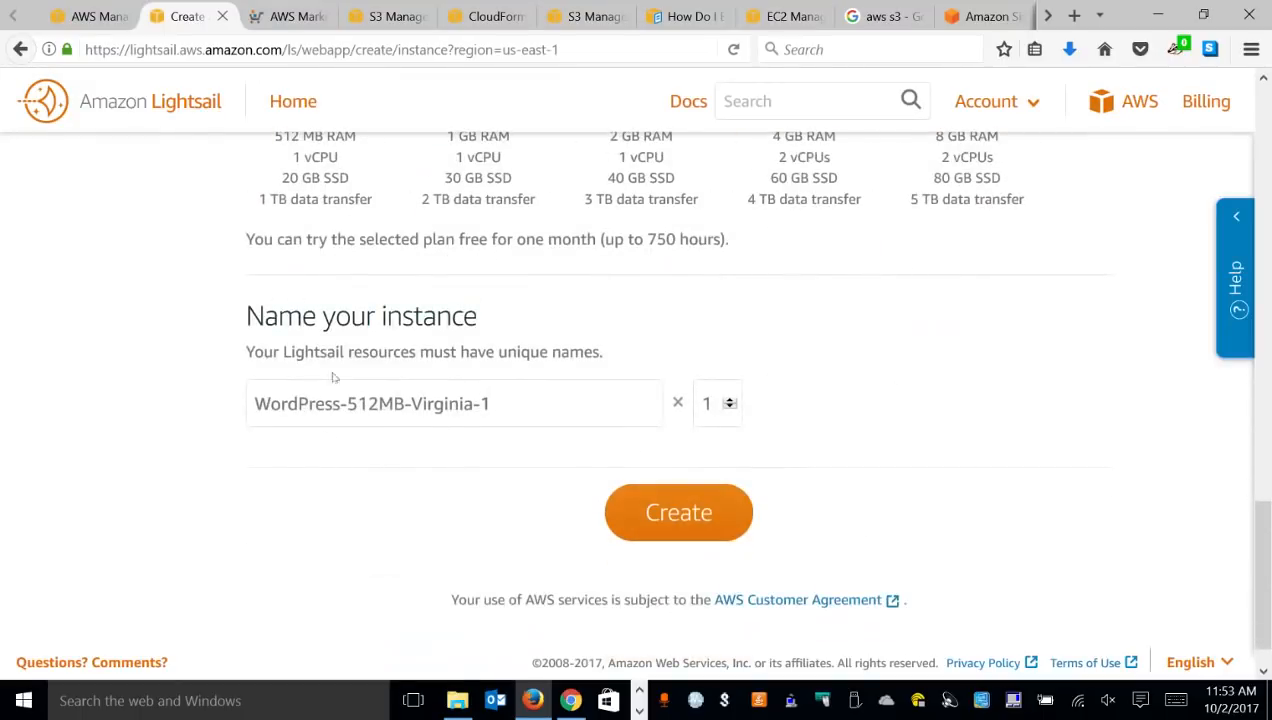
click(678, 511)
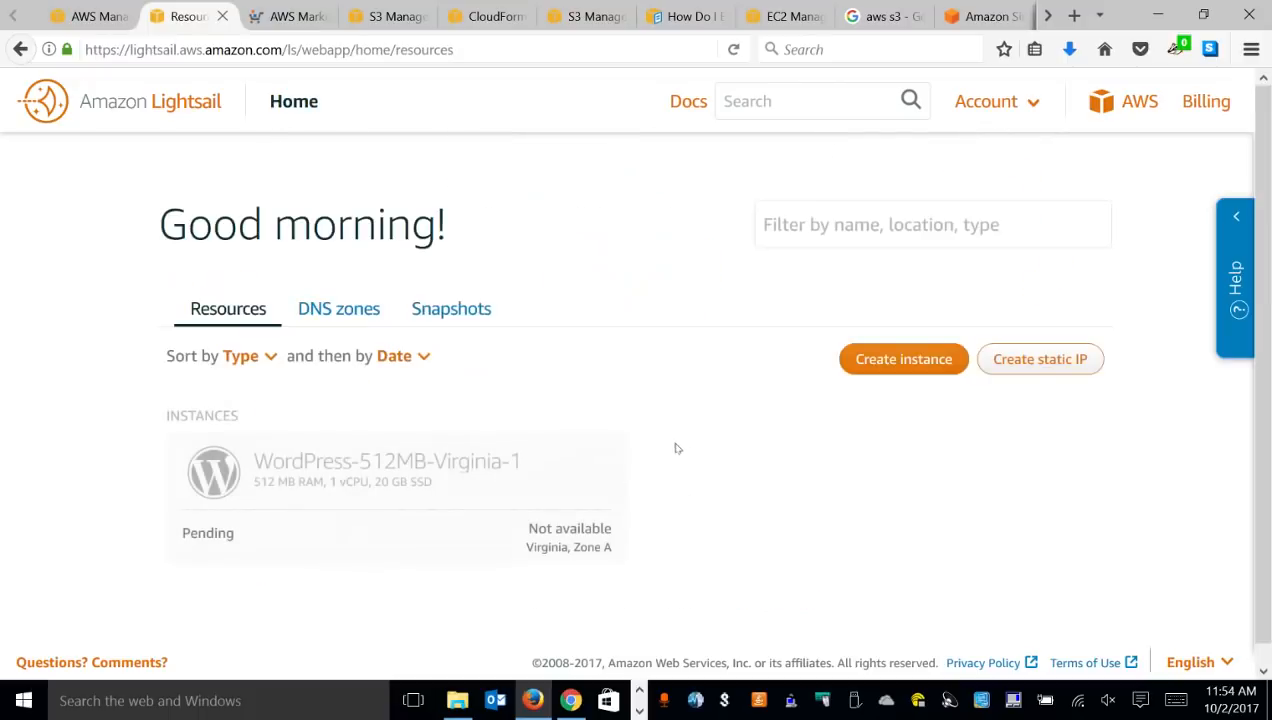
scroll(674, 452, down, 1)
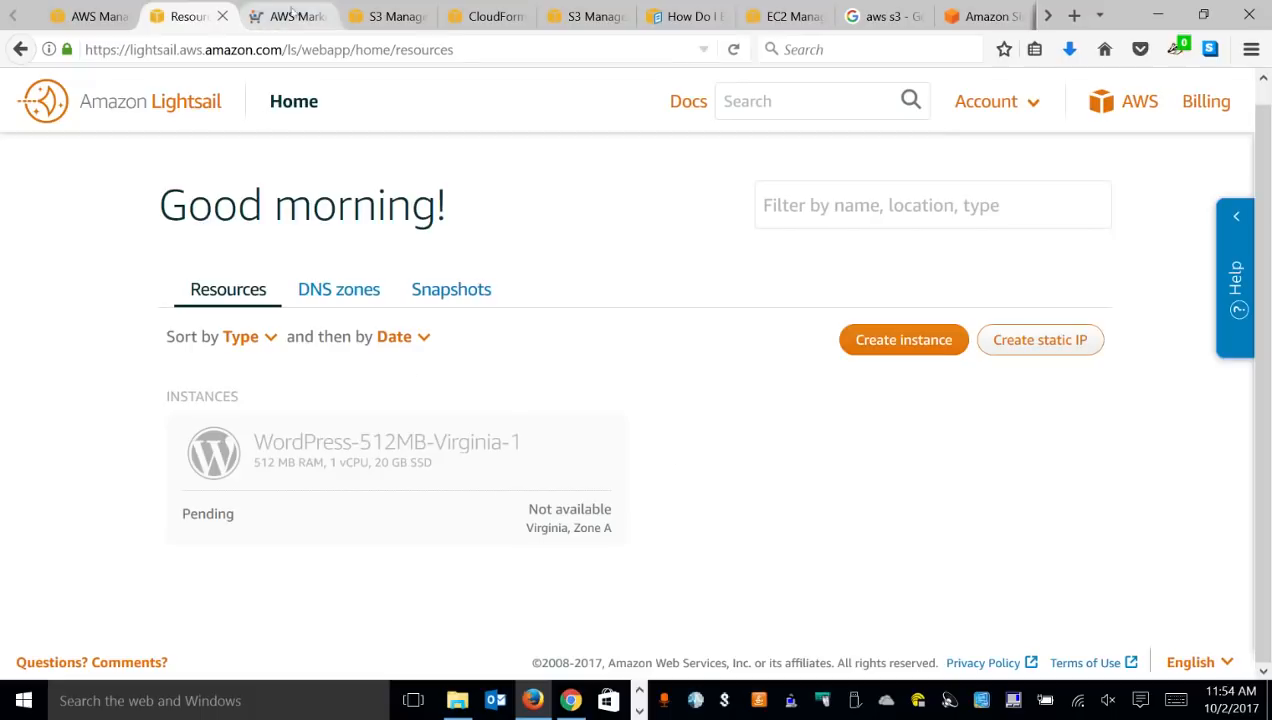
click(292, 17)
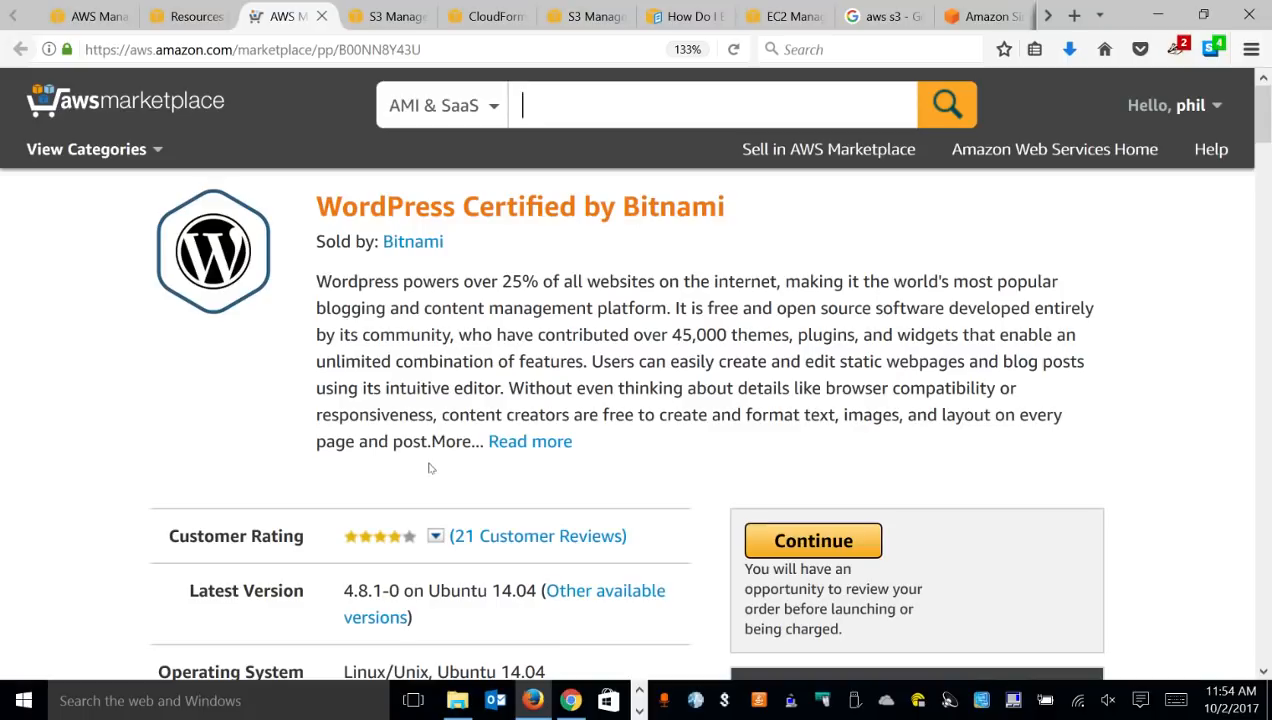
- Expand the Bitnami WordPress listing description and read its Usage Instructions
scroll(430, 470, down, 2)
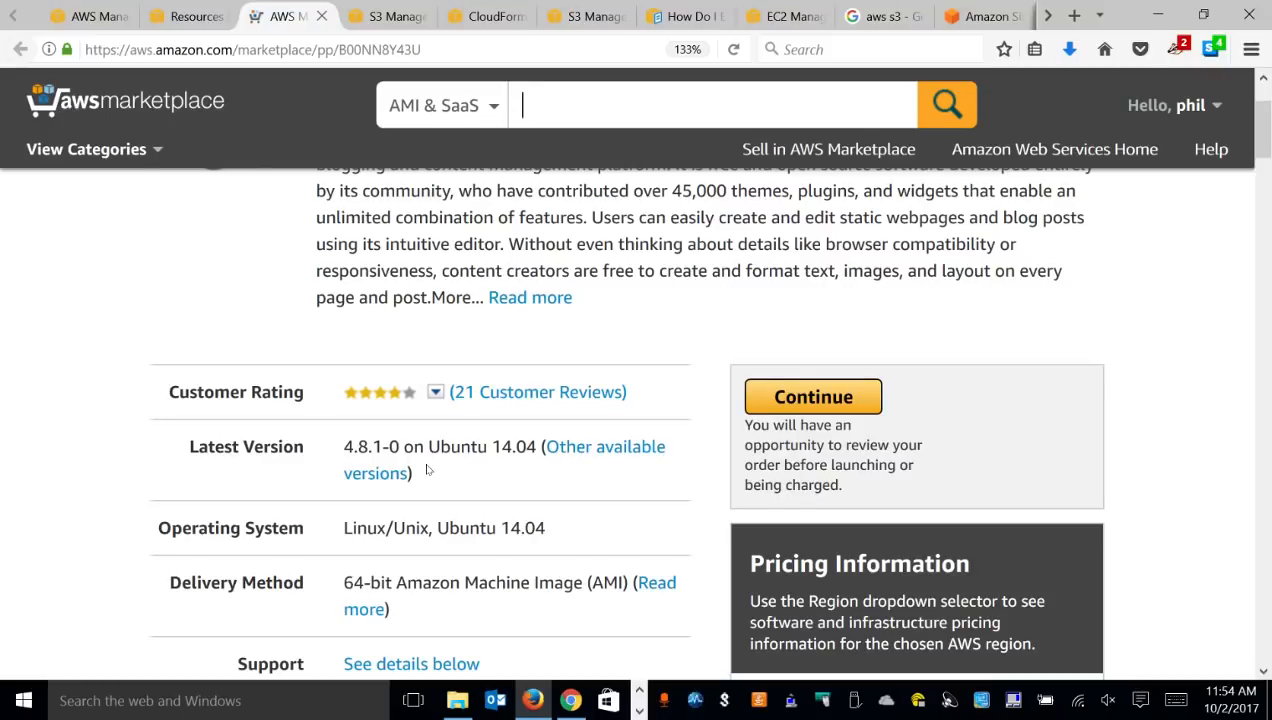
scroll(440, 469, up, 2)
scroll(449, 469, down, 4)
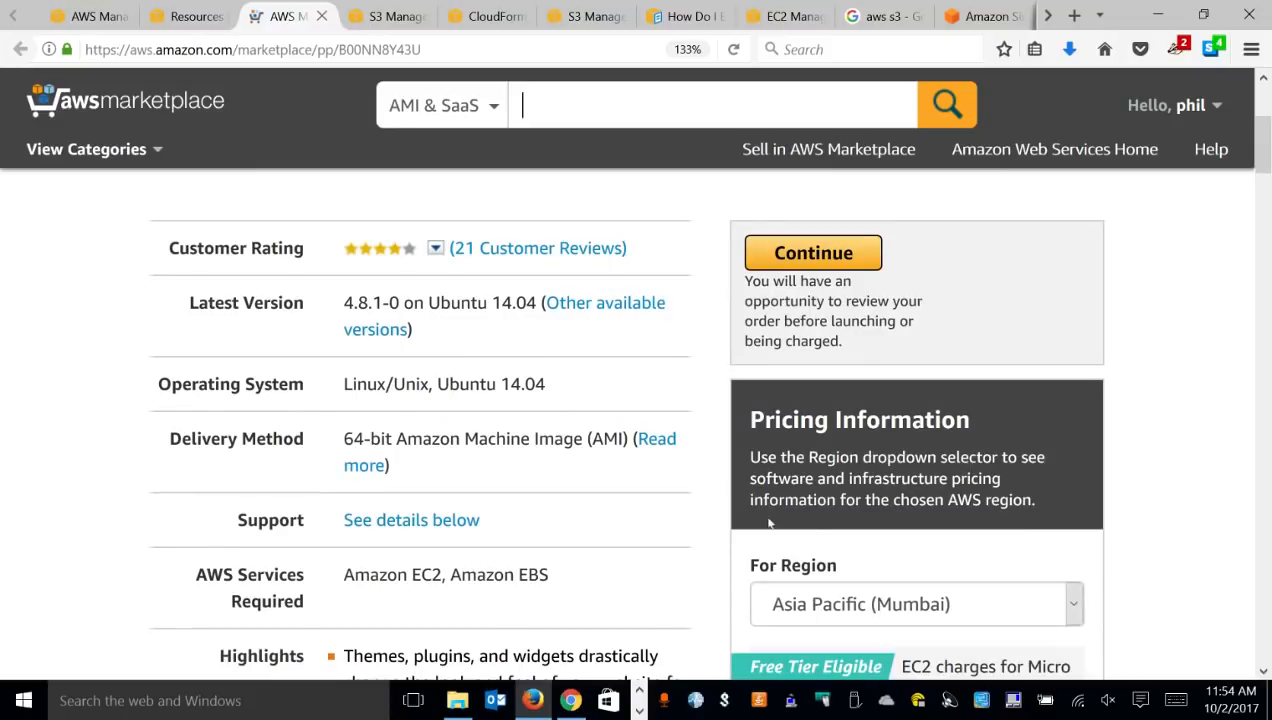
scroll(58, 303, up, 3)
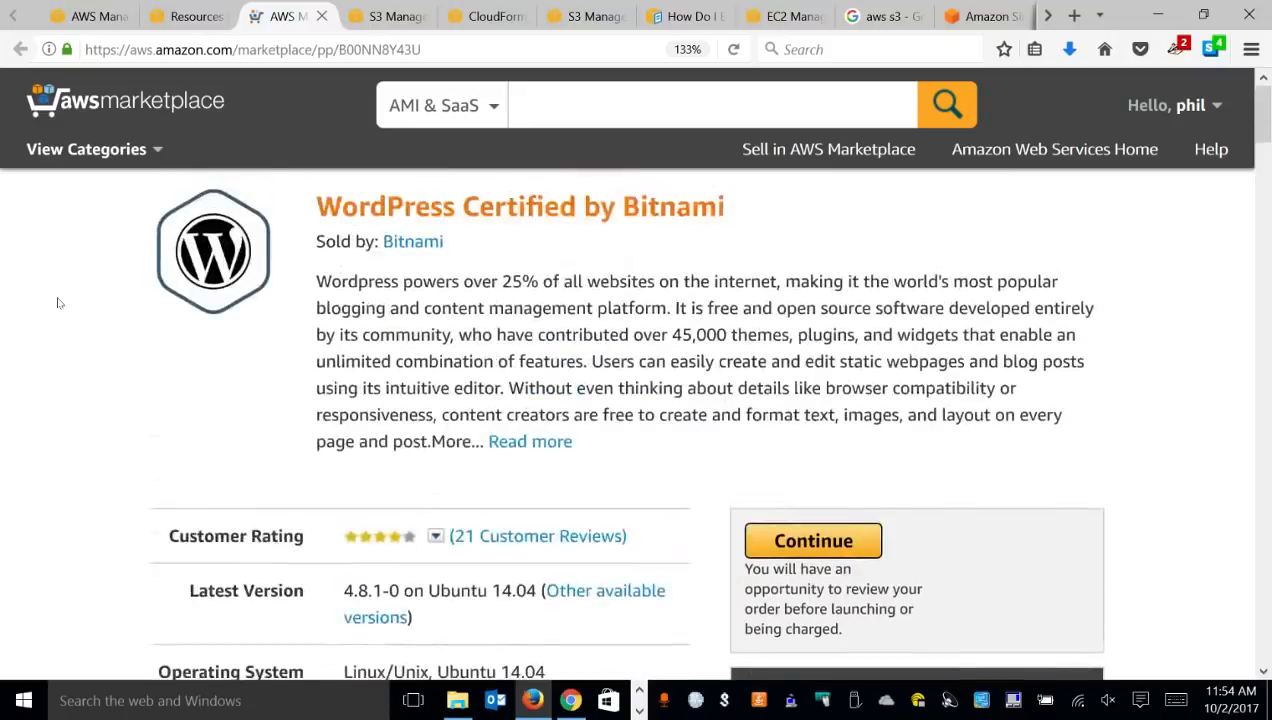
click(528, 446)
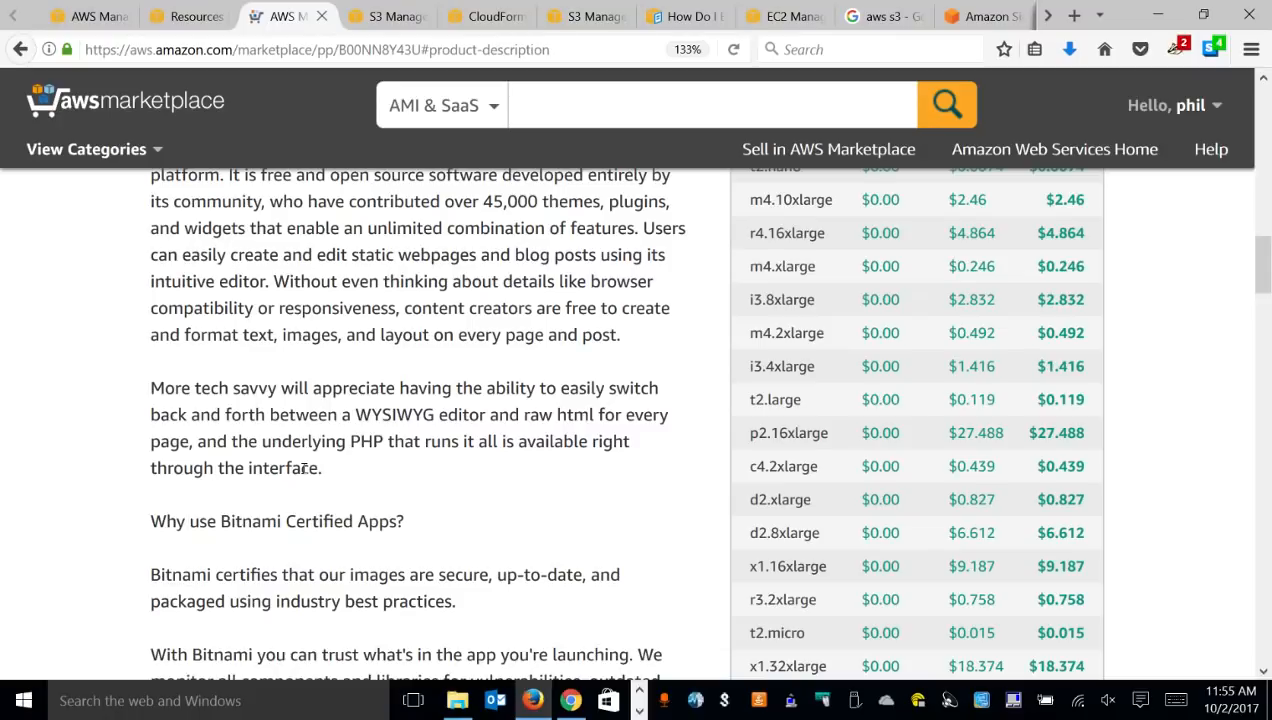
scroll(303, 468, down, 10)
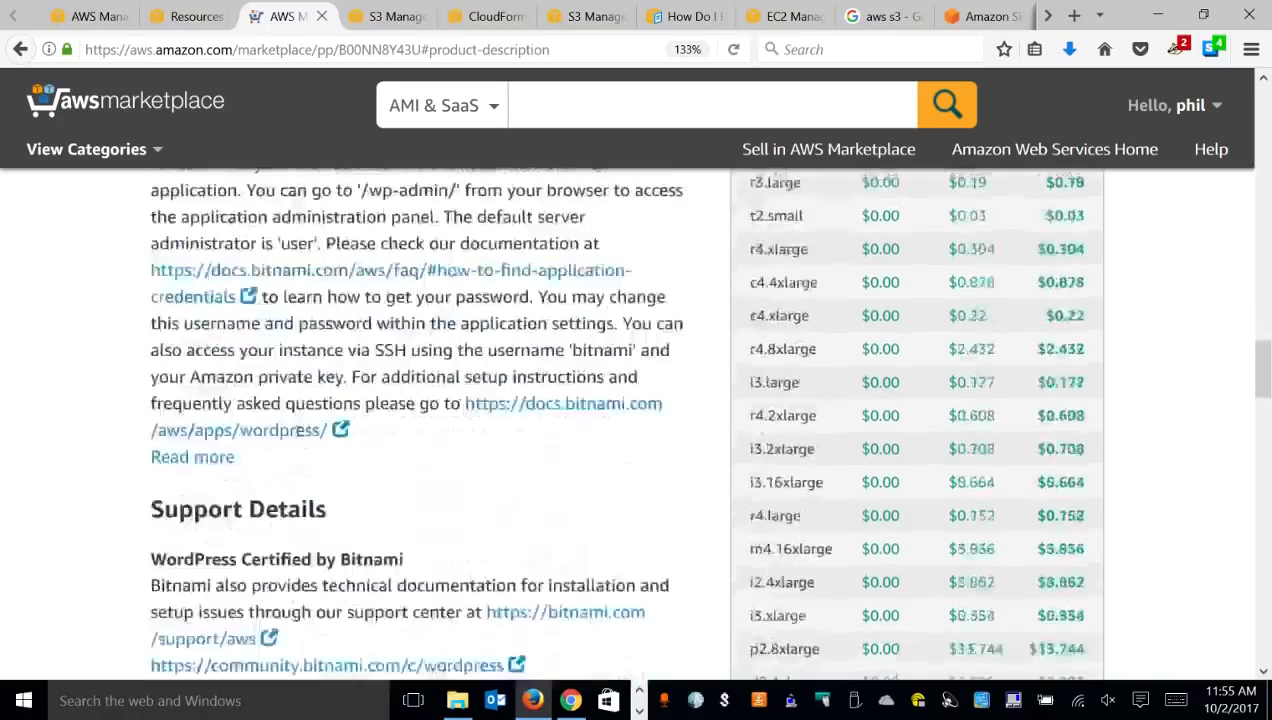
scroll(285, 478, up, 3)
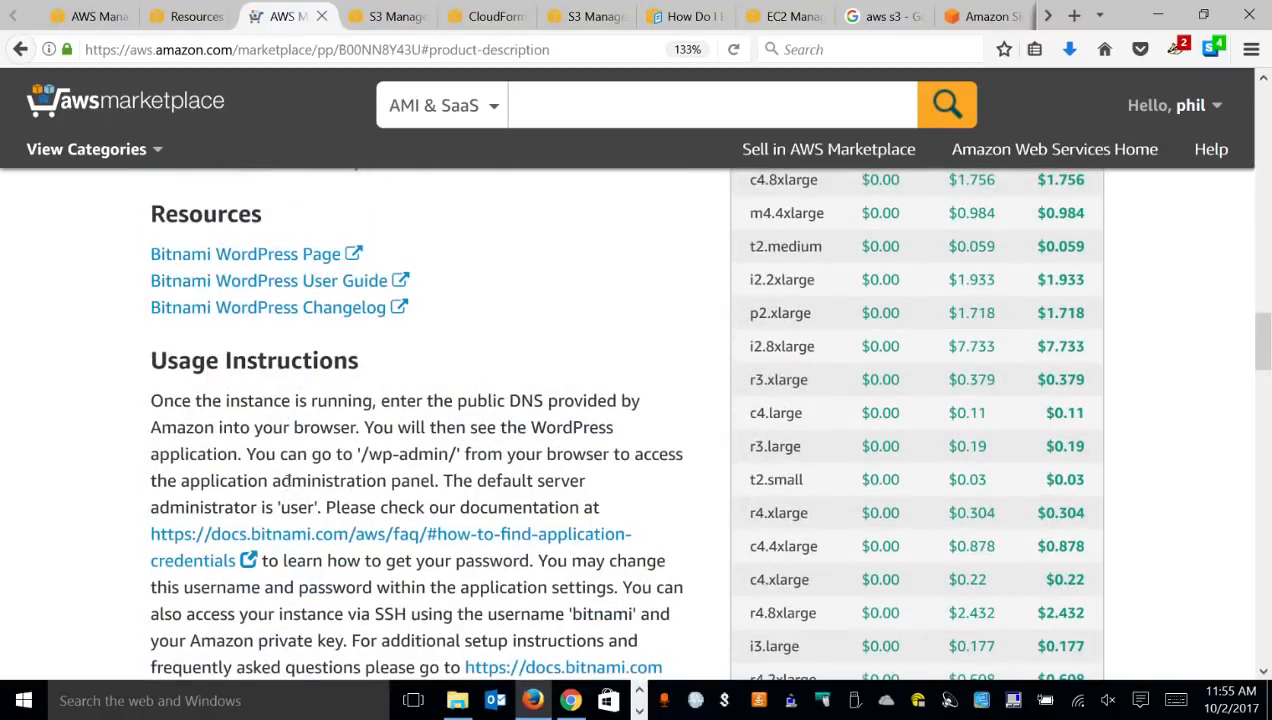
click(195, 16)
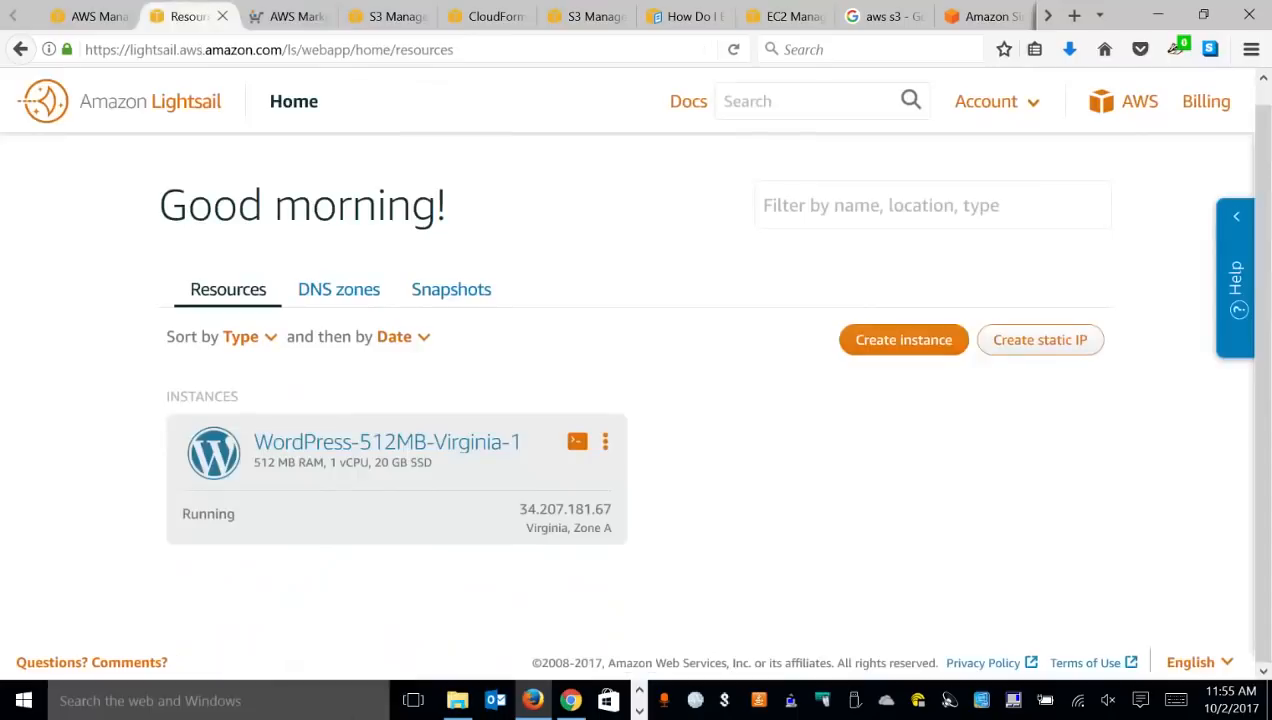
- Open the WordPress-512MB-Virginia-1 instance and copy its public IP 34.207.181.67
click(309, 442)
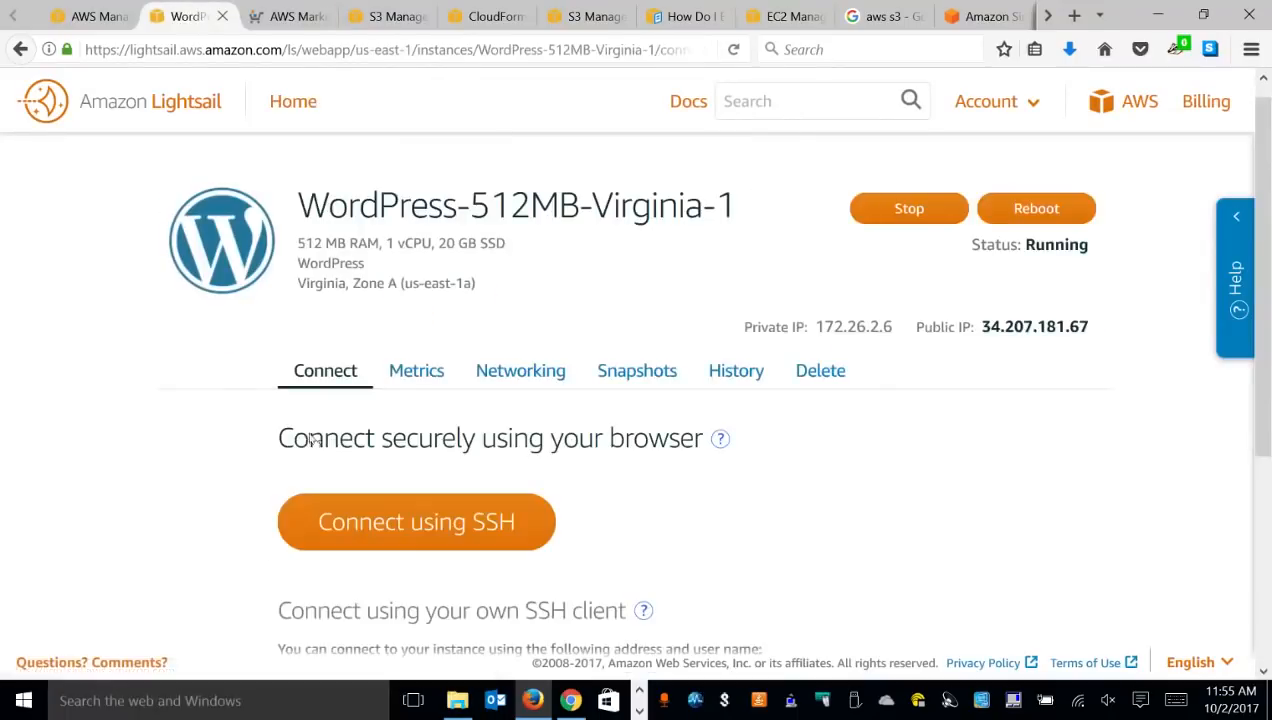
scroll(364, 446, down, 3)
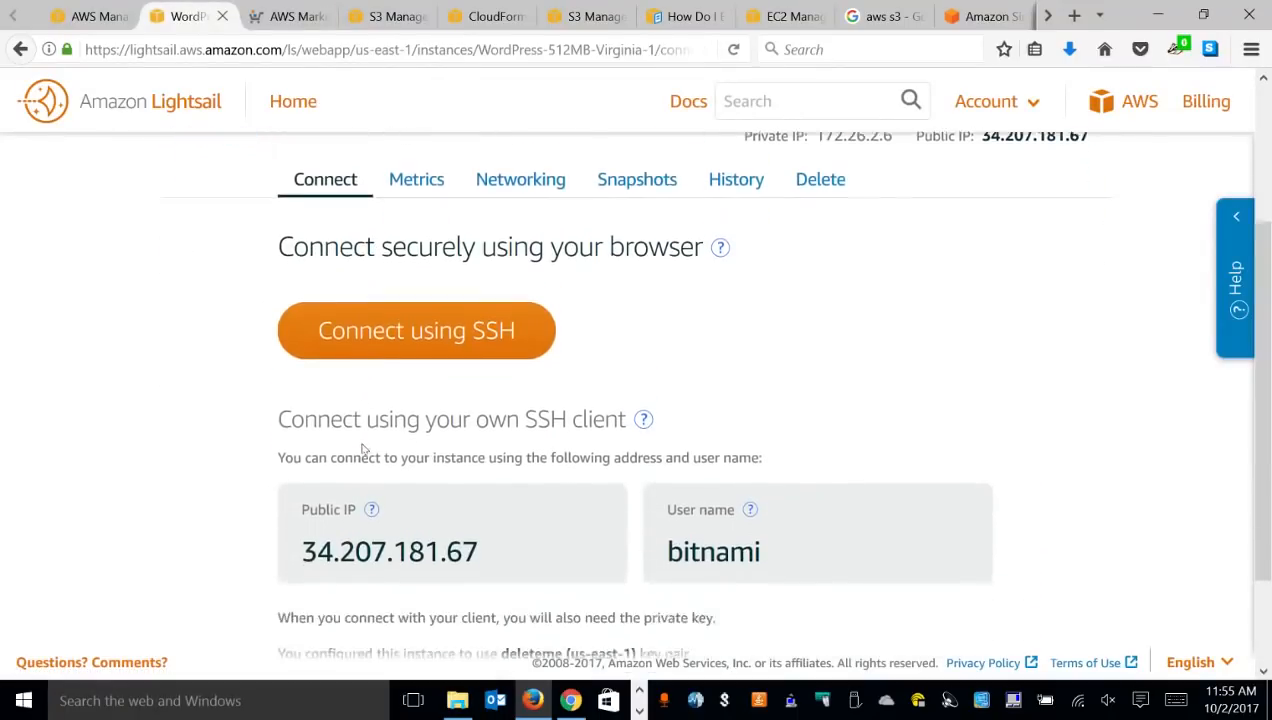
scroll(360, 455, down, 2)
drag(298, 424, 483, 425)
right_click(444, 429)
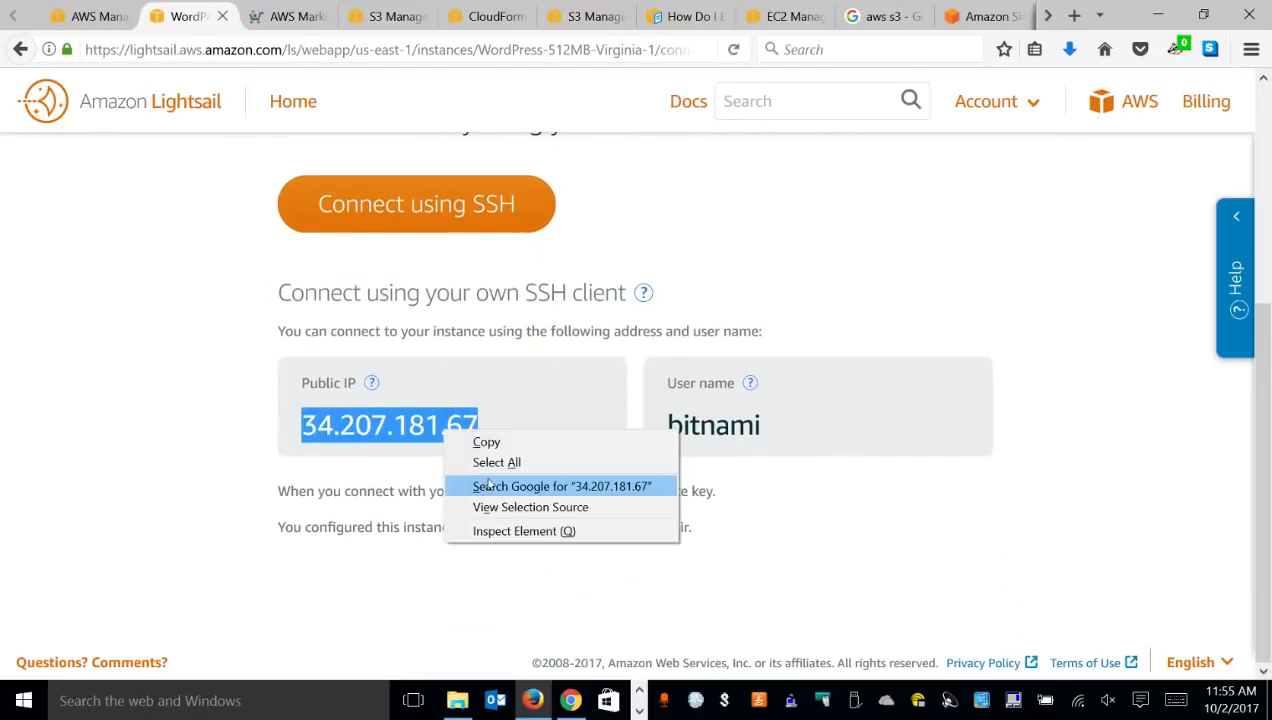
click(486, 442)
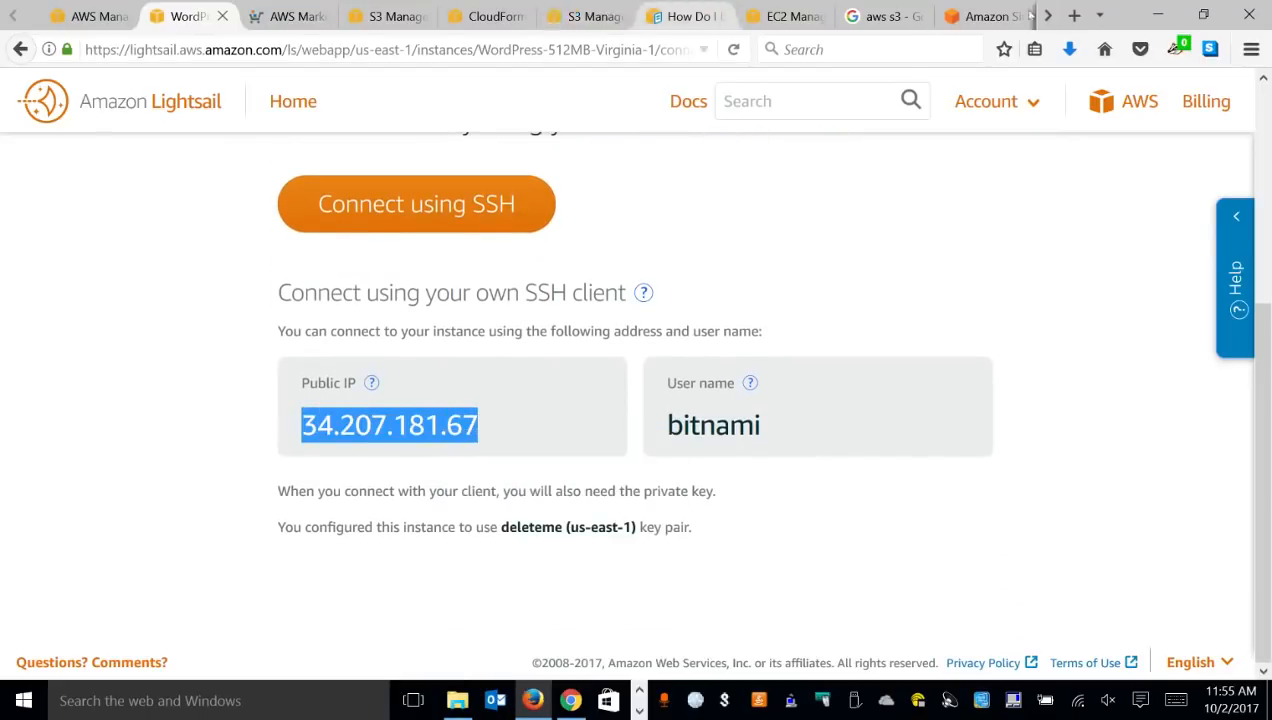
- Load 34.207.181.67 in a new browser tab, then return to the instance page
click(1074, 15)
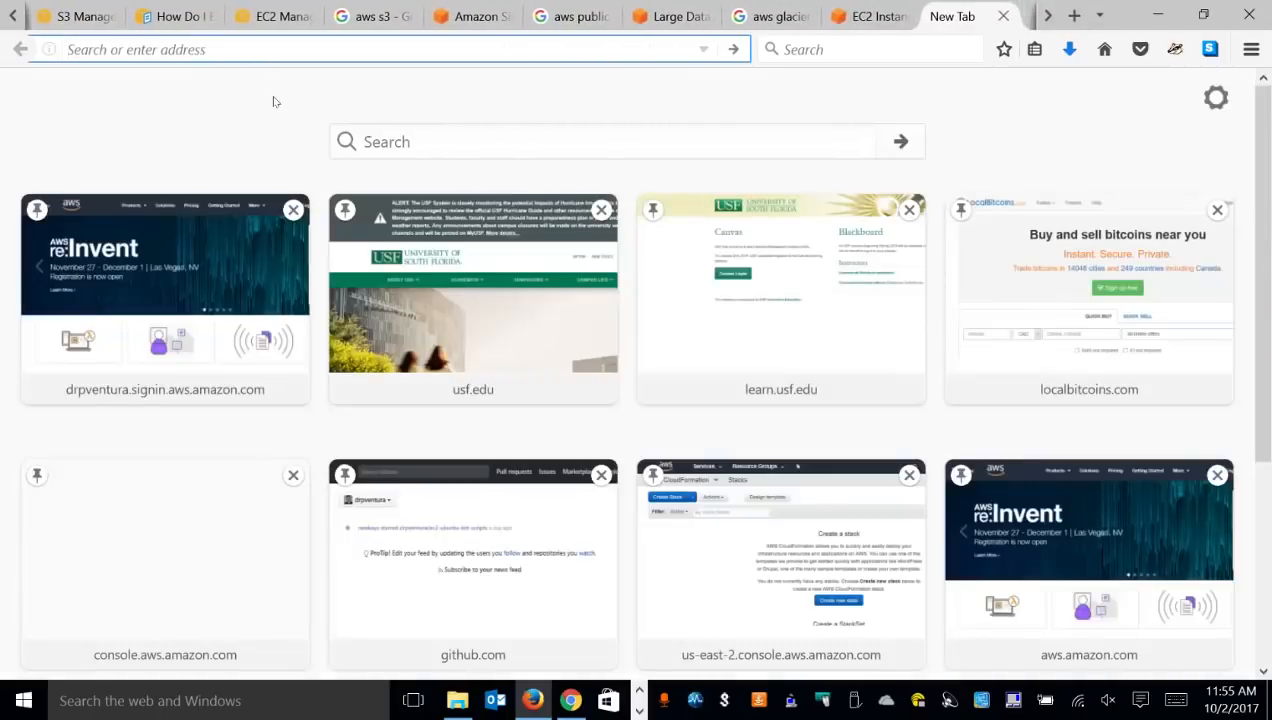
key(ctrl+v)
key(Return)
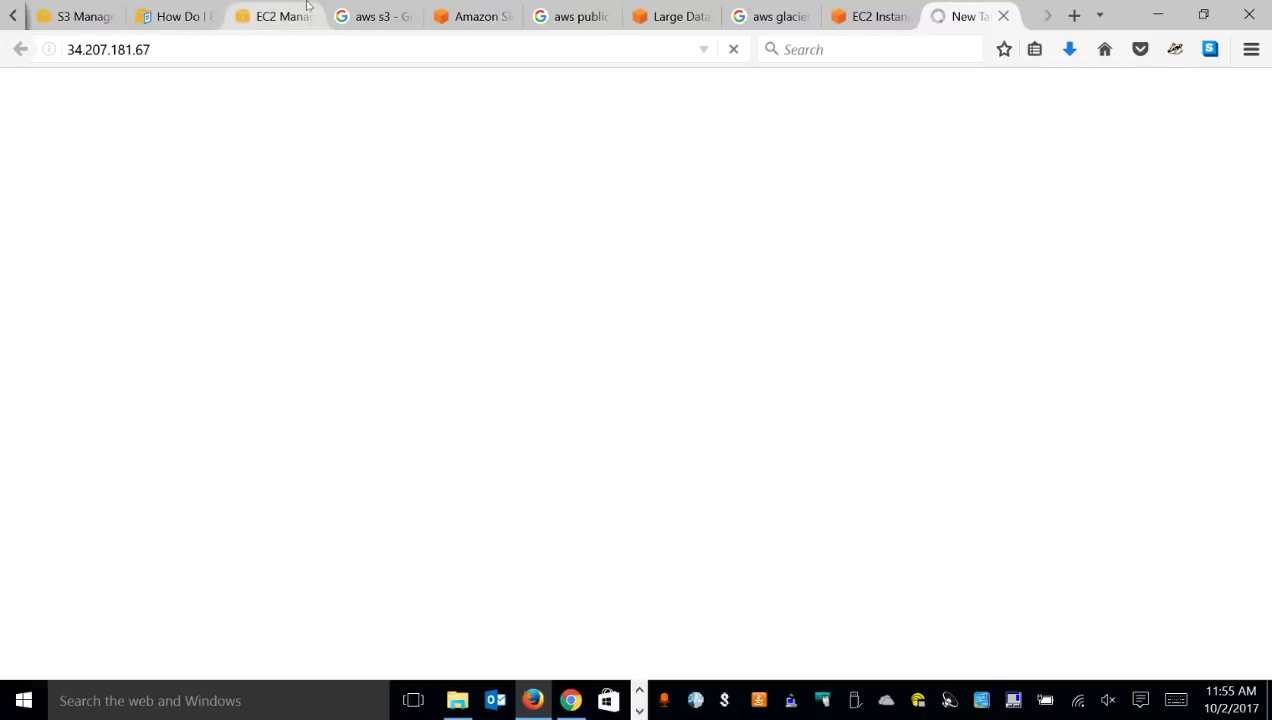
scroll(292, 8, up, 5)
scroll(200, 6, up, 1)
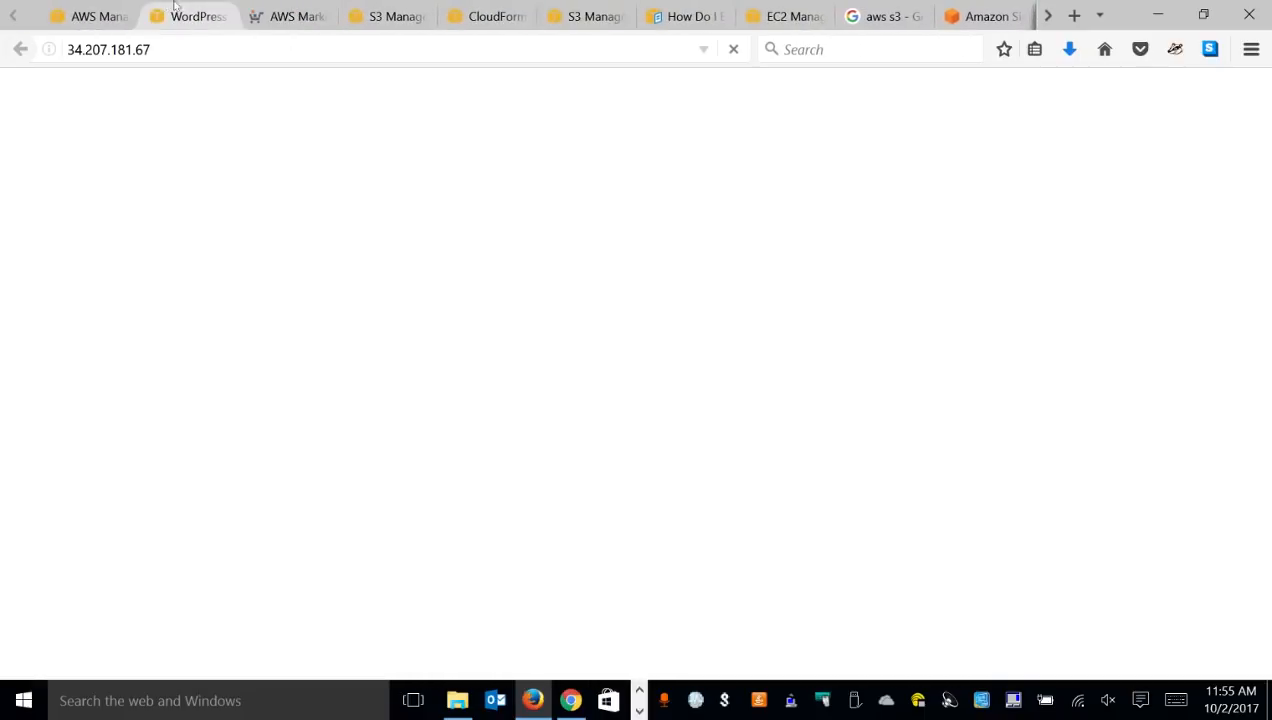
click(184, 5)
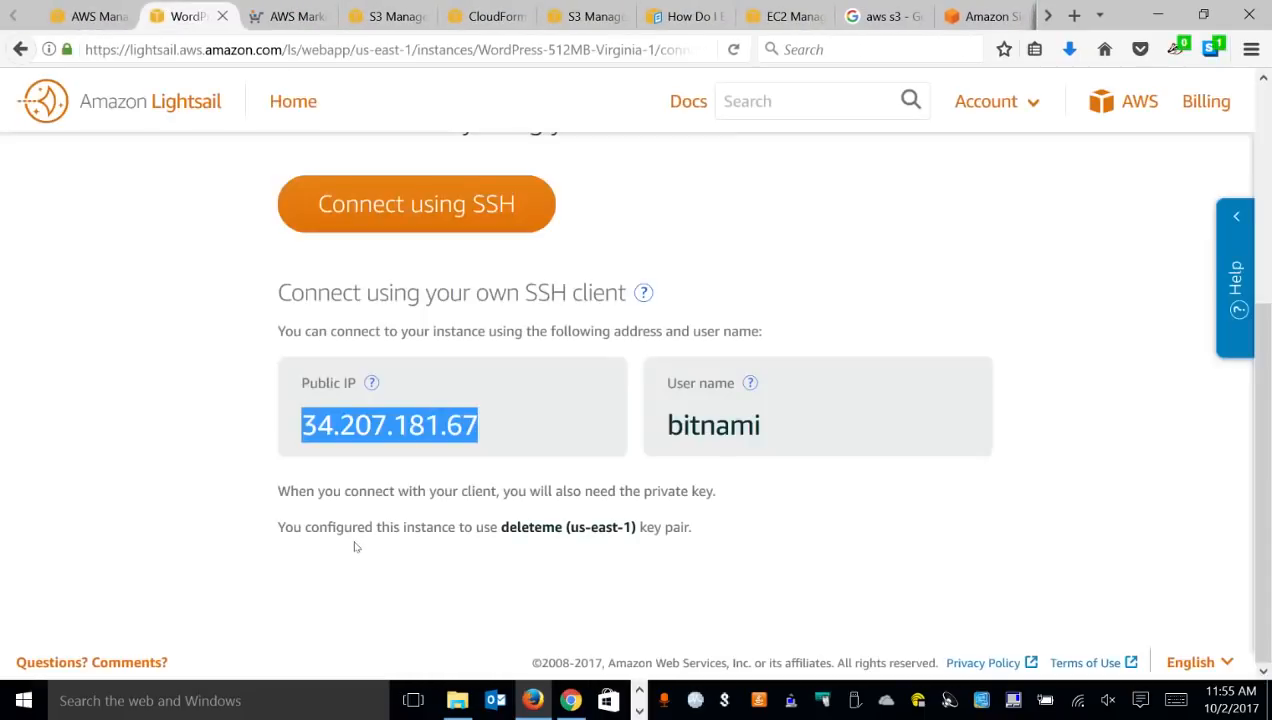
scroll(380, 331, up, 2)
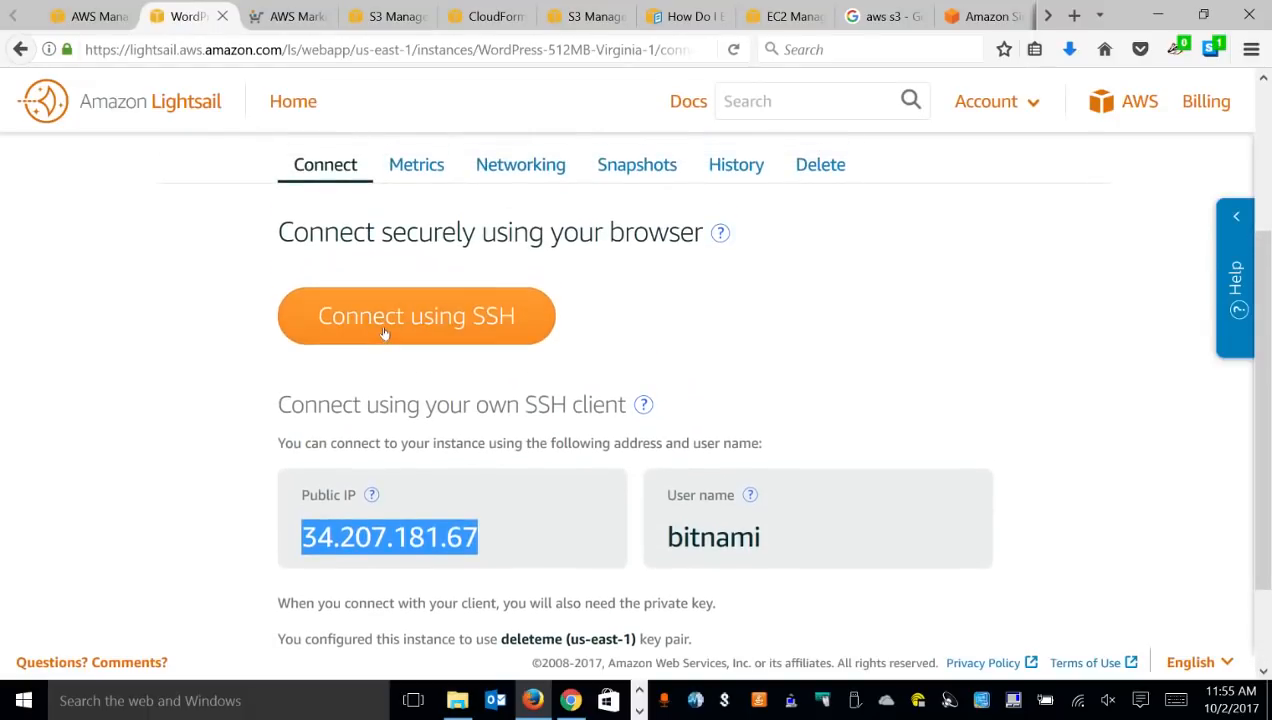
- Attempt a browser SSH connection to the instance and retry after the login failure
click(384, 332)
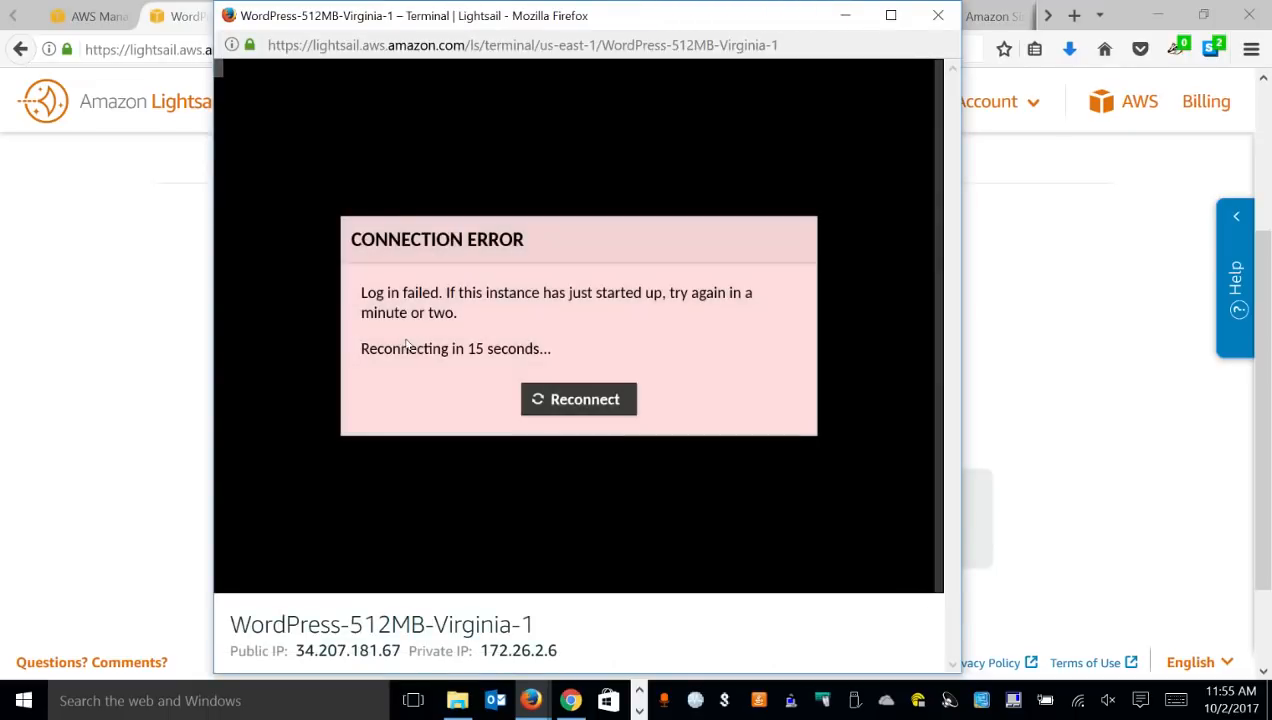
click(555, 405)
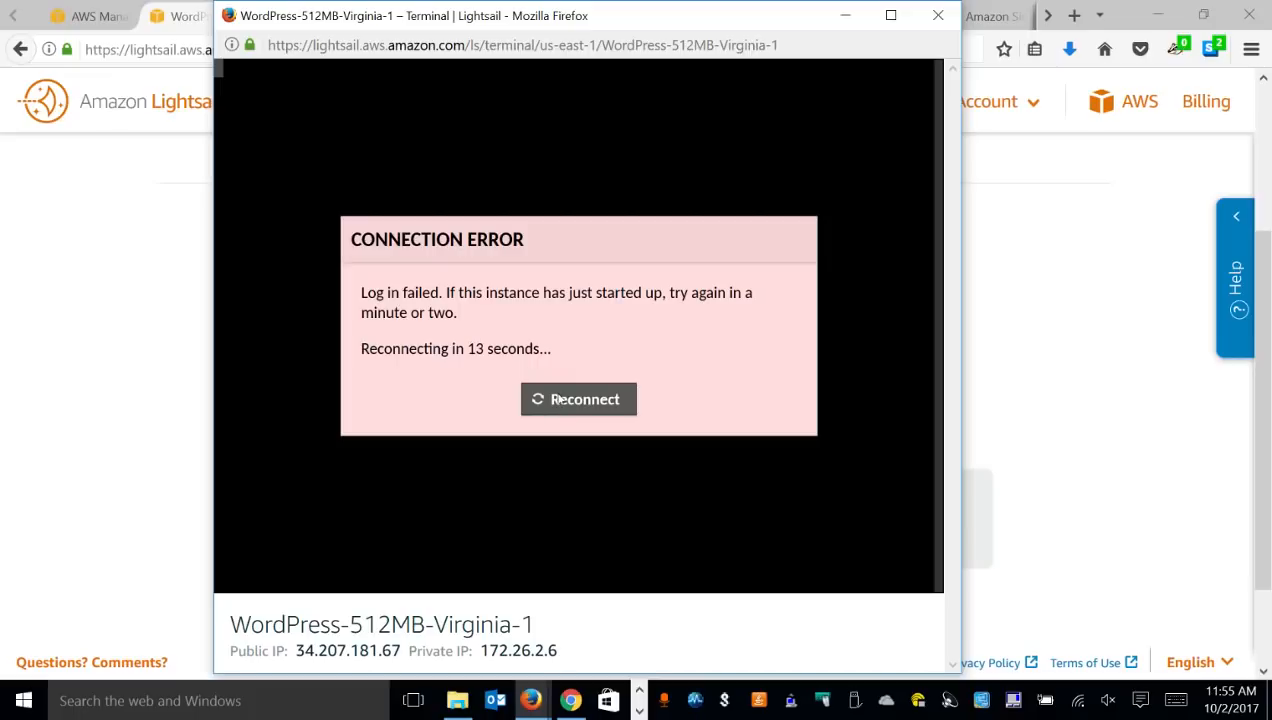
click(165, 119)
scroll(213, 377, up, 2)
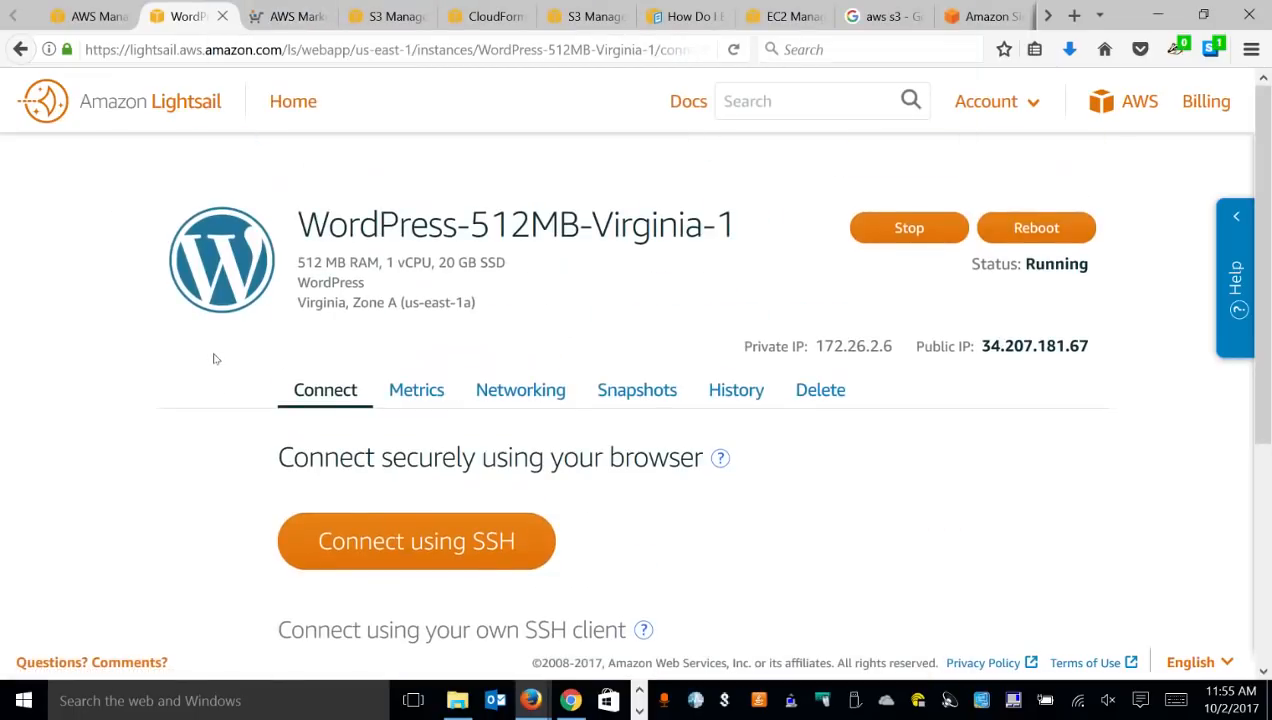
scroll(211, 359, down, 2)
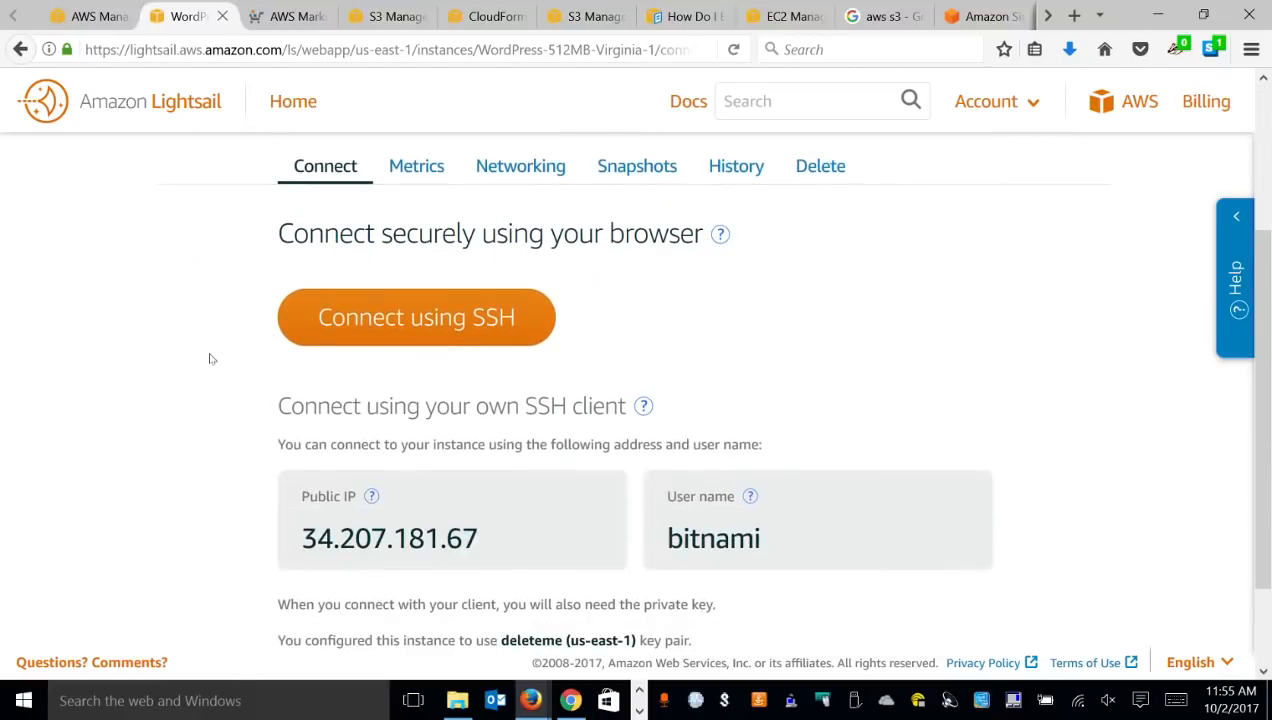
click(640, 711)
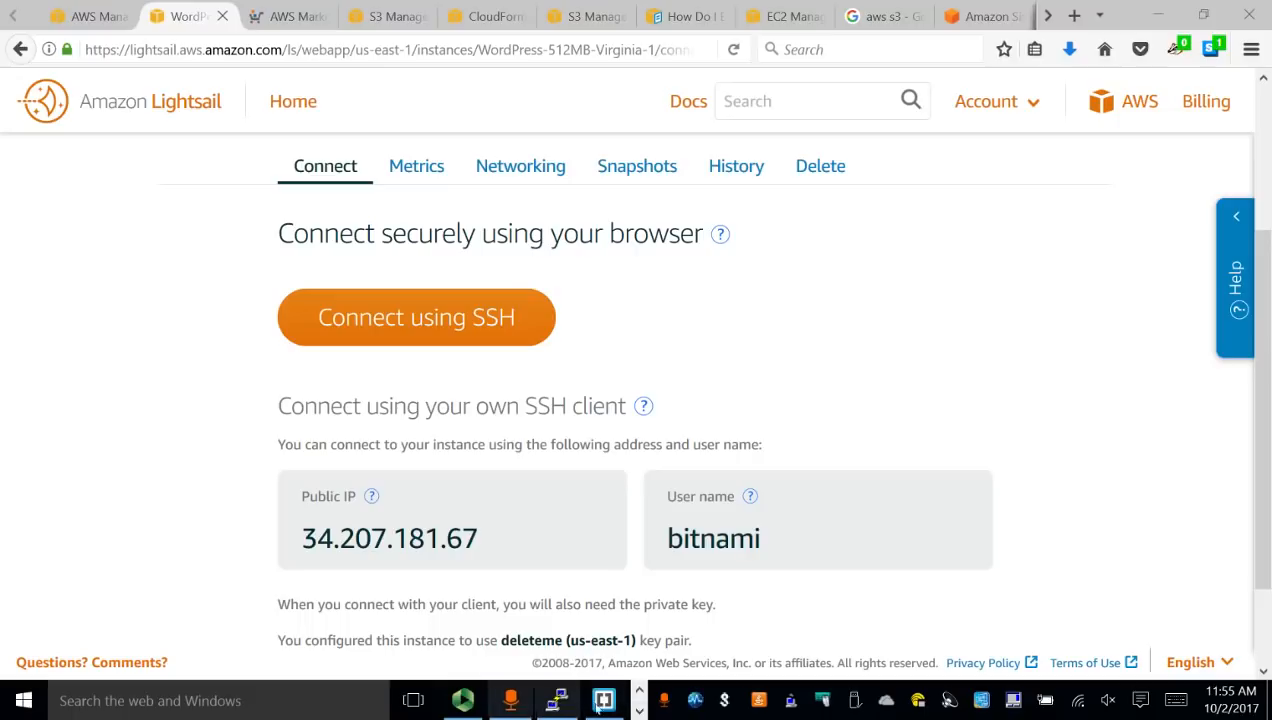
click(306, 12)
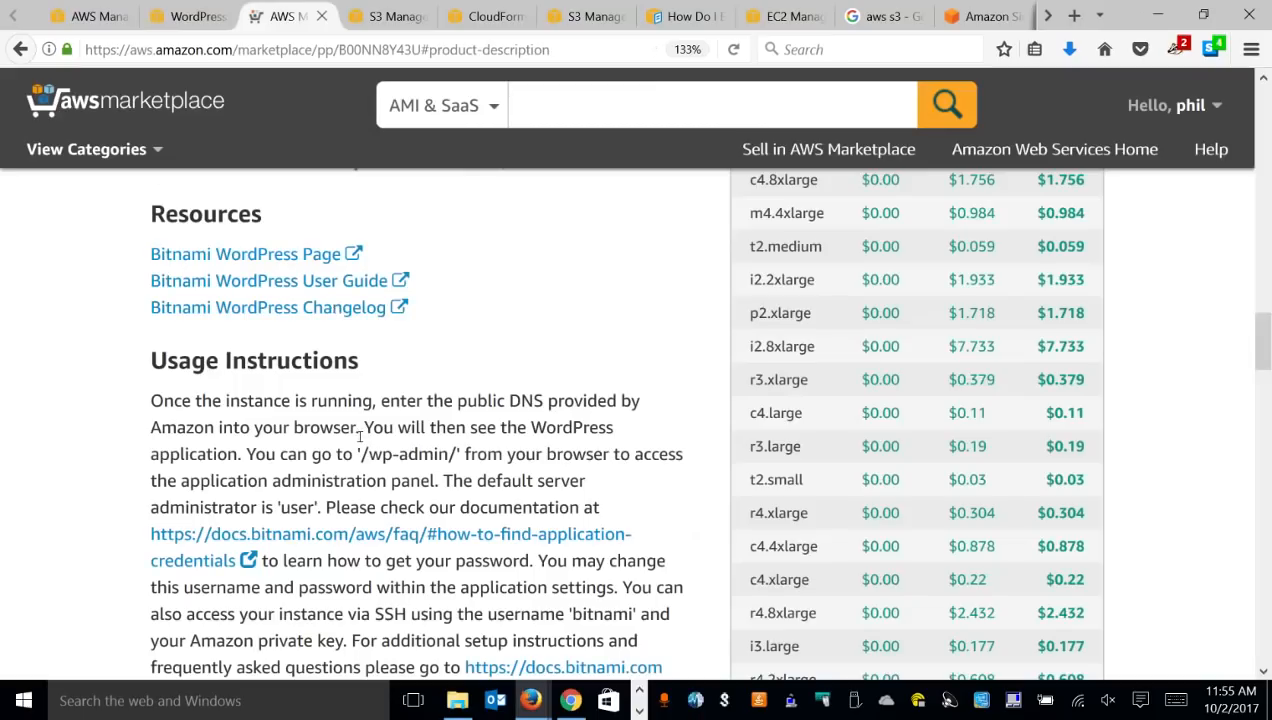
- Reload the WordPress site at 34.207.181.67 in its own window and snap it right
scroll(337, 432, up, 1)
scroll(420, 360, down, 3)
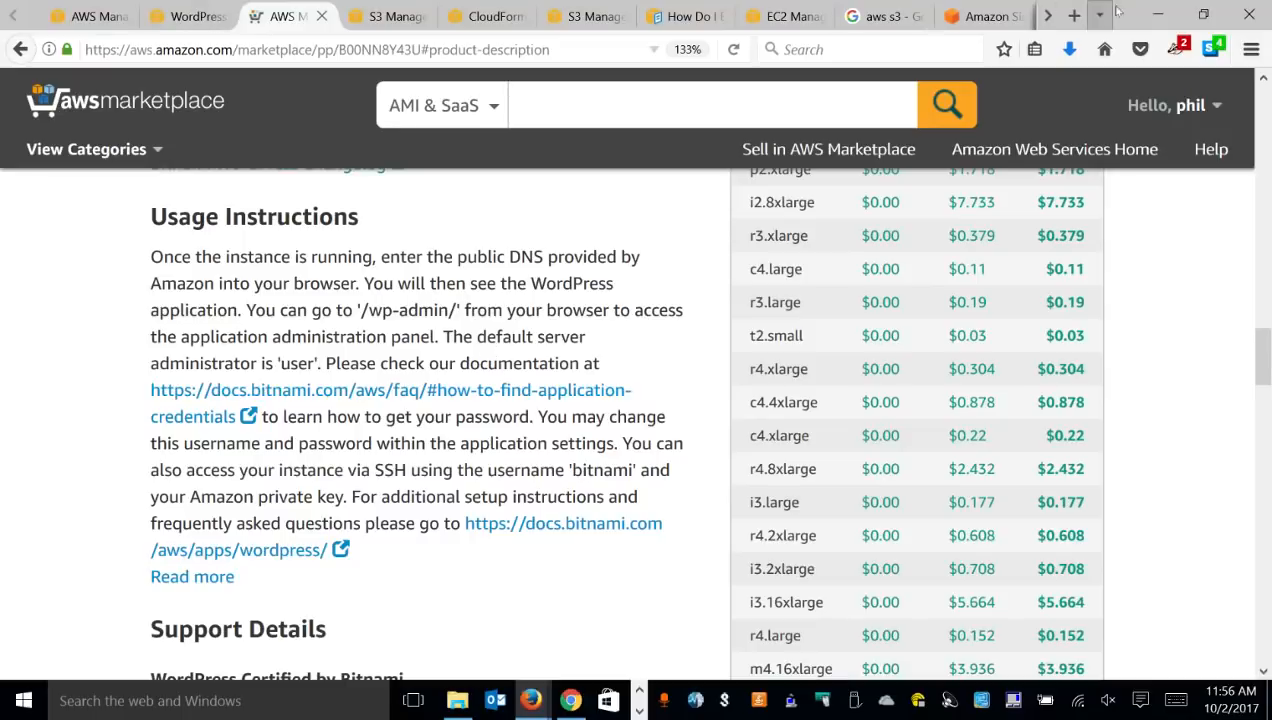
click(1049, 15)
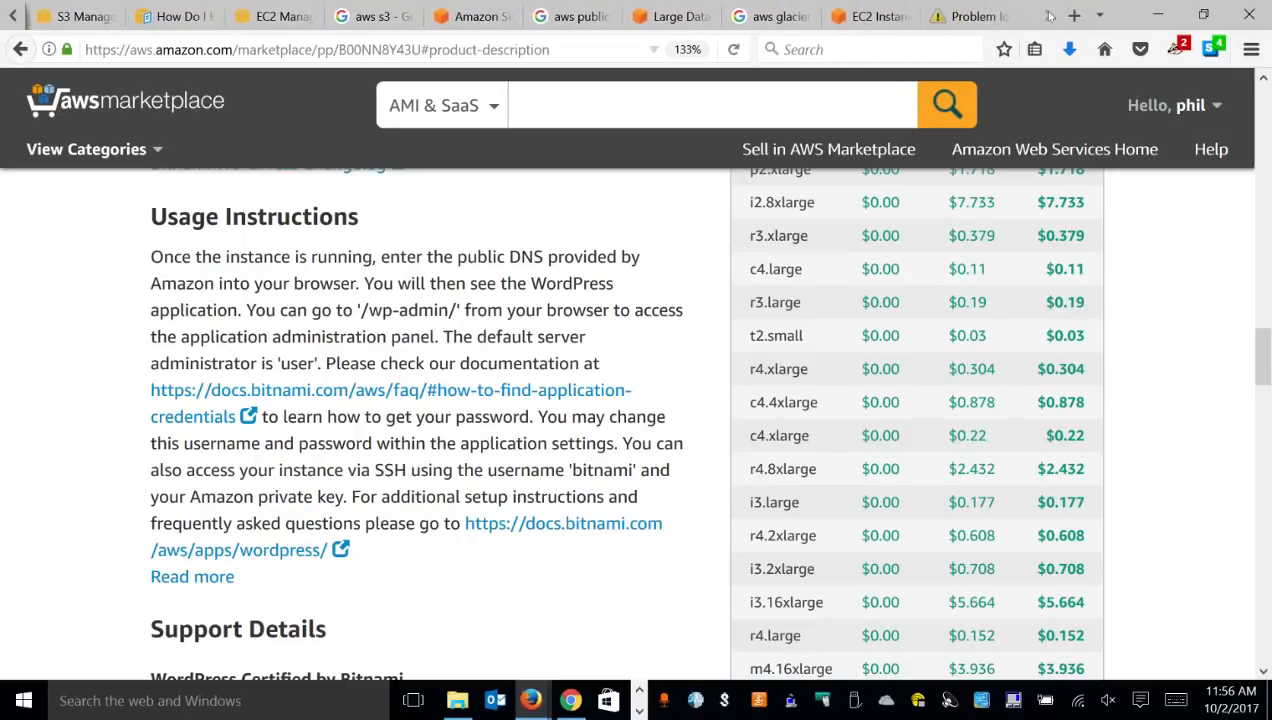
drag(975, 16, 857, 76)
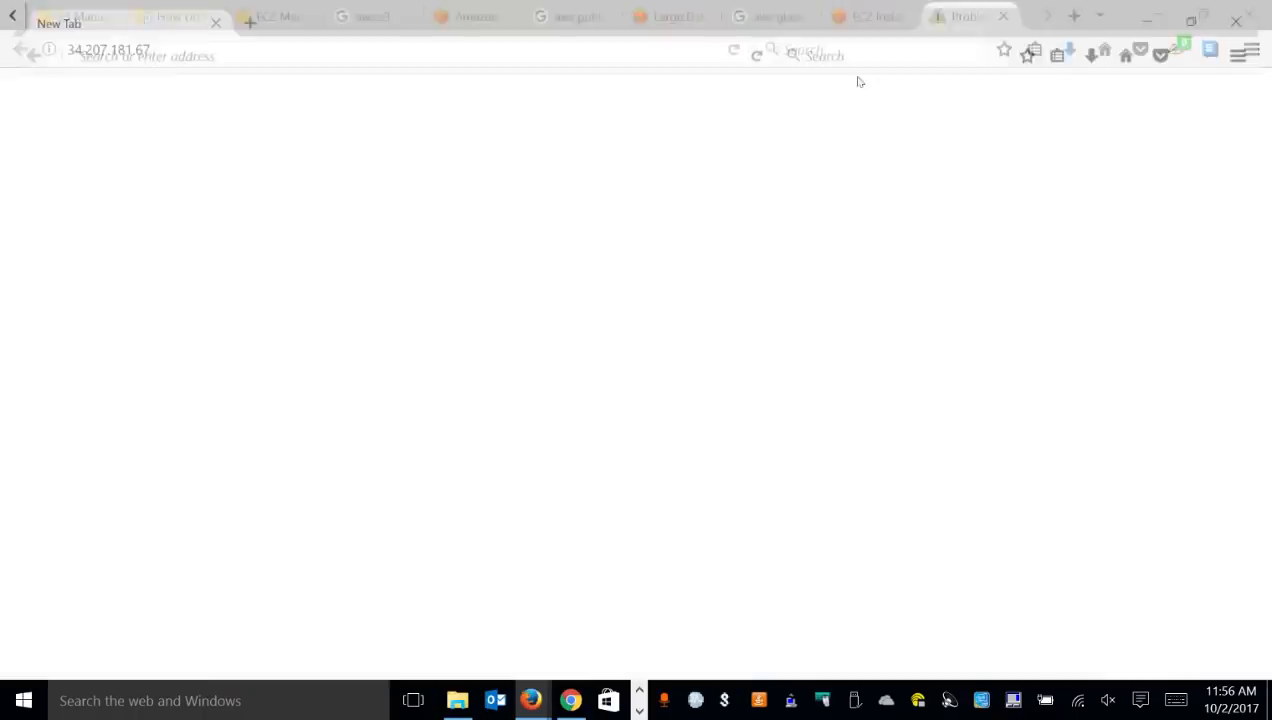
click(526, 54)
key(Return)
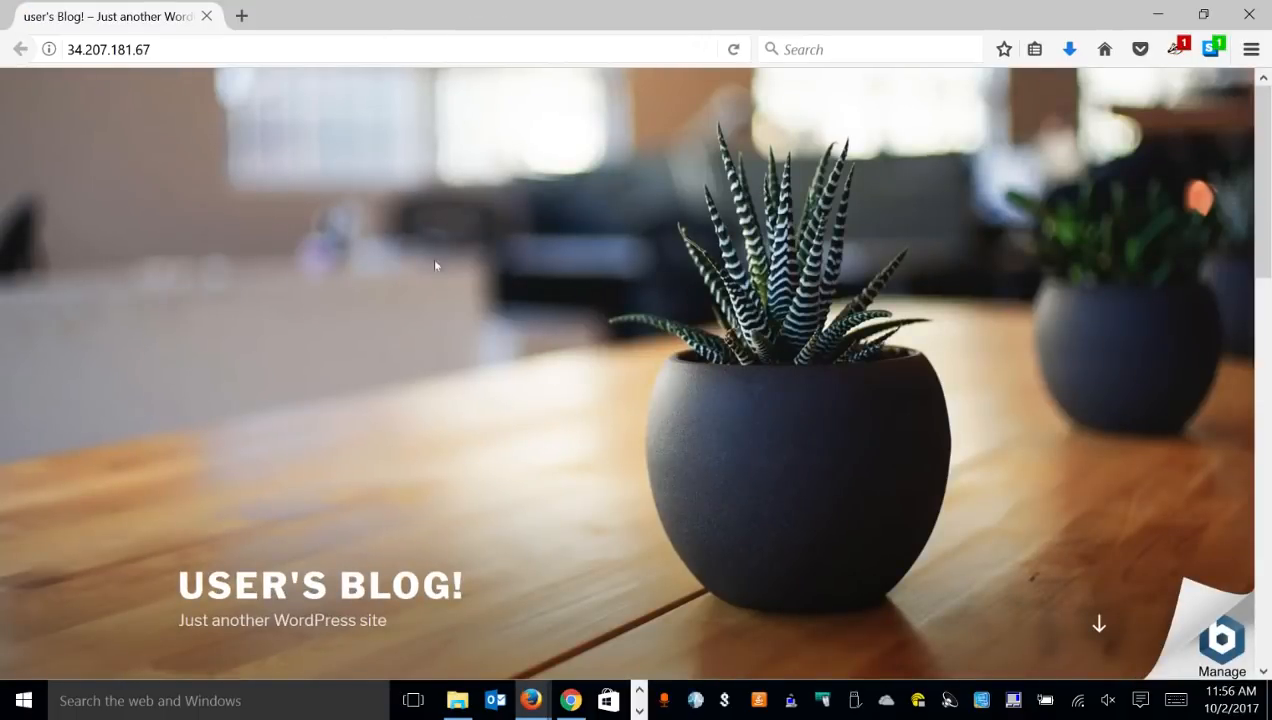
scroll(442, 245, down, 5)
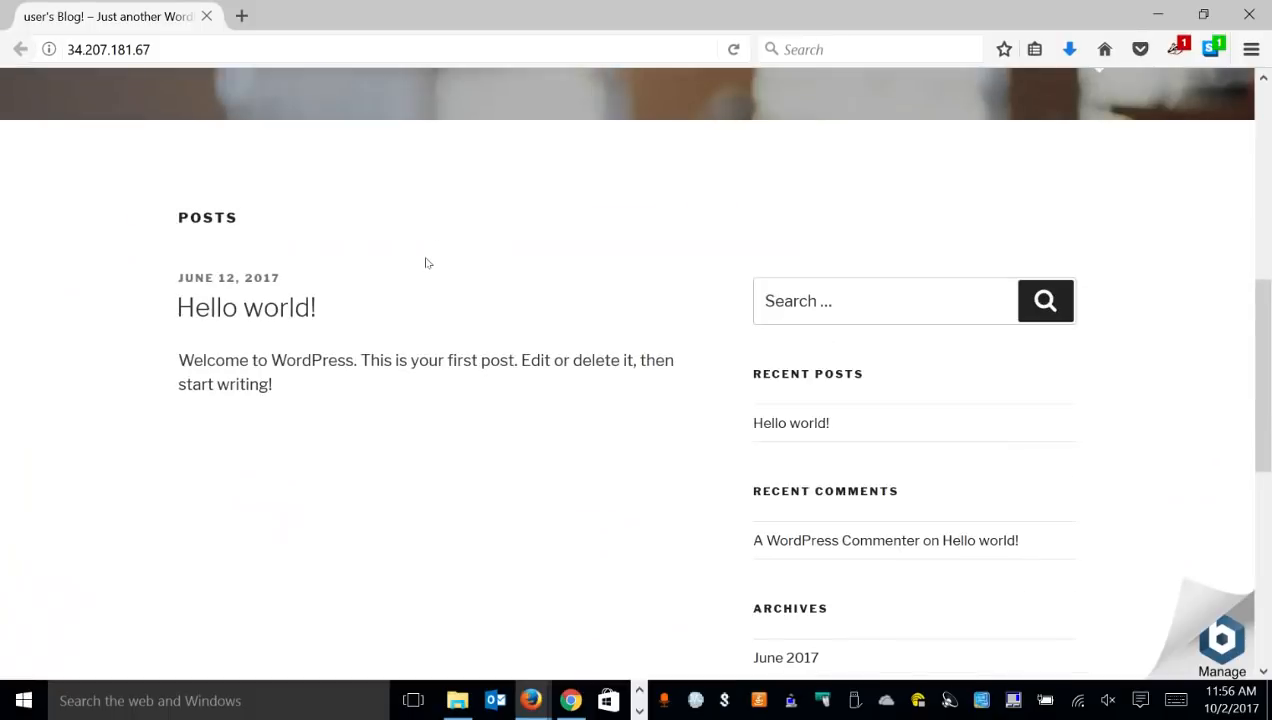
scroll(425, 262, up, 5)
key(super+Right)
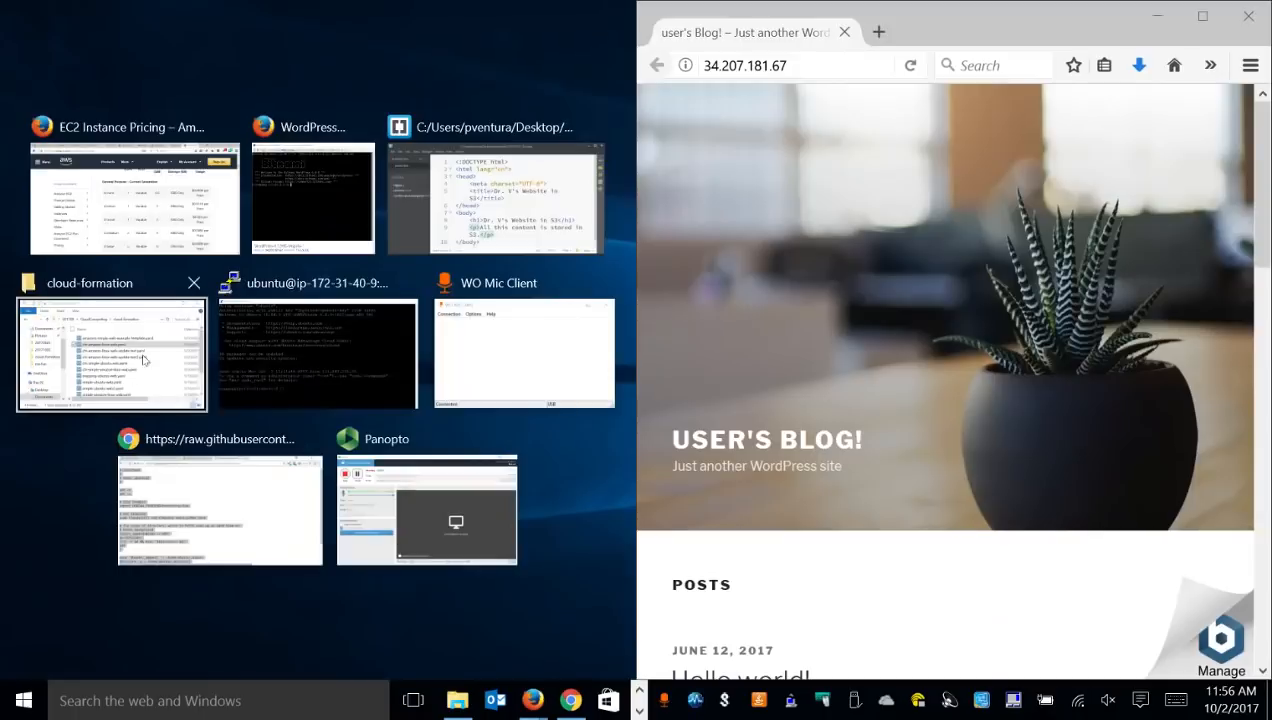
- Choose the AWS Marketplace page for the left half and maximise it
click(185, 210)
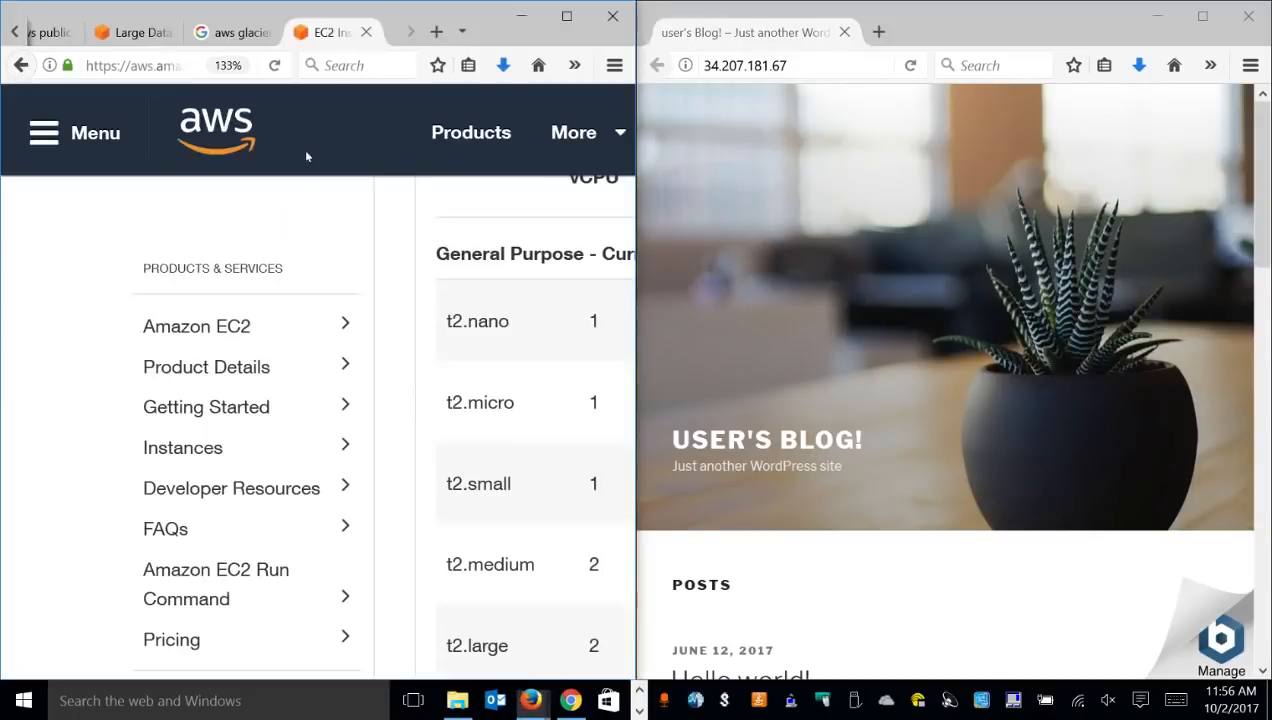
scroll(150, 30, up, 6)
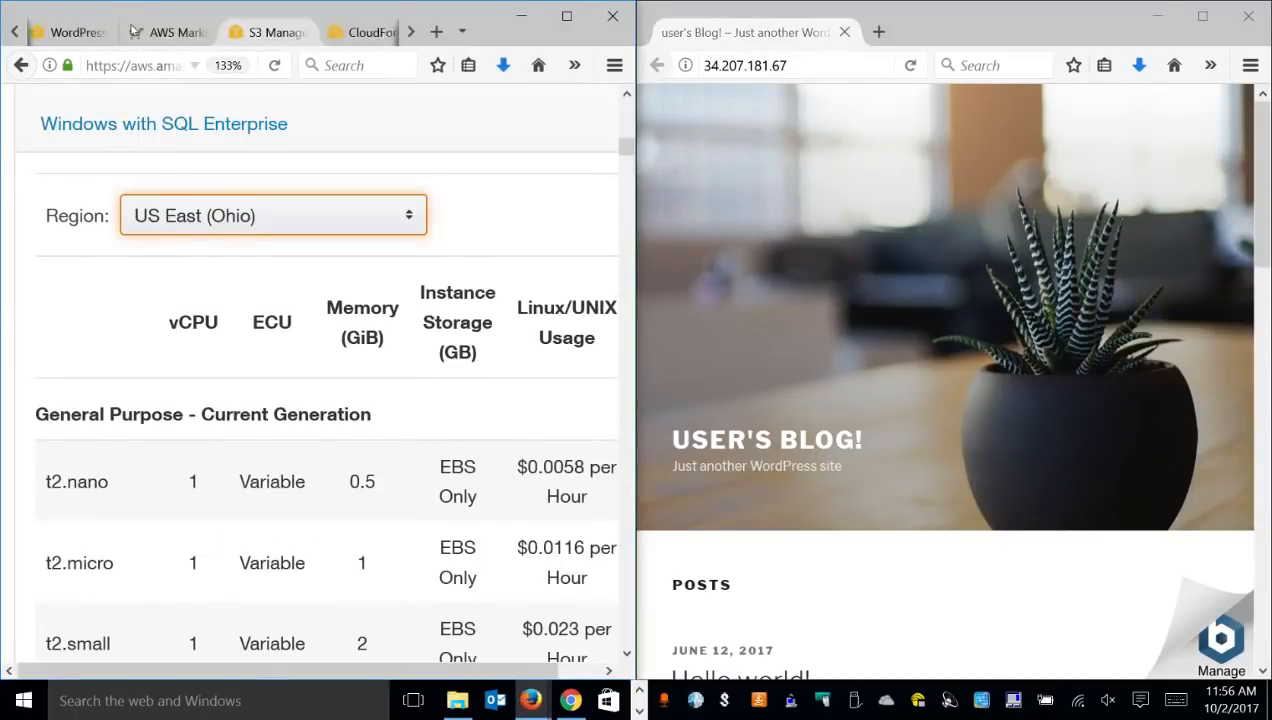
click(198, 32)
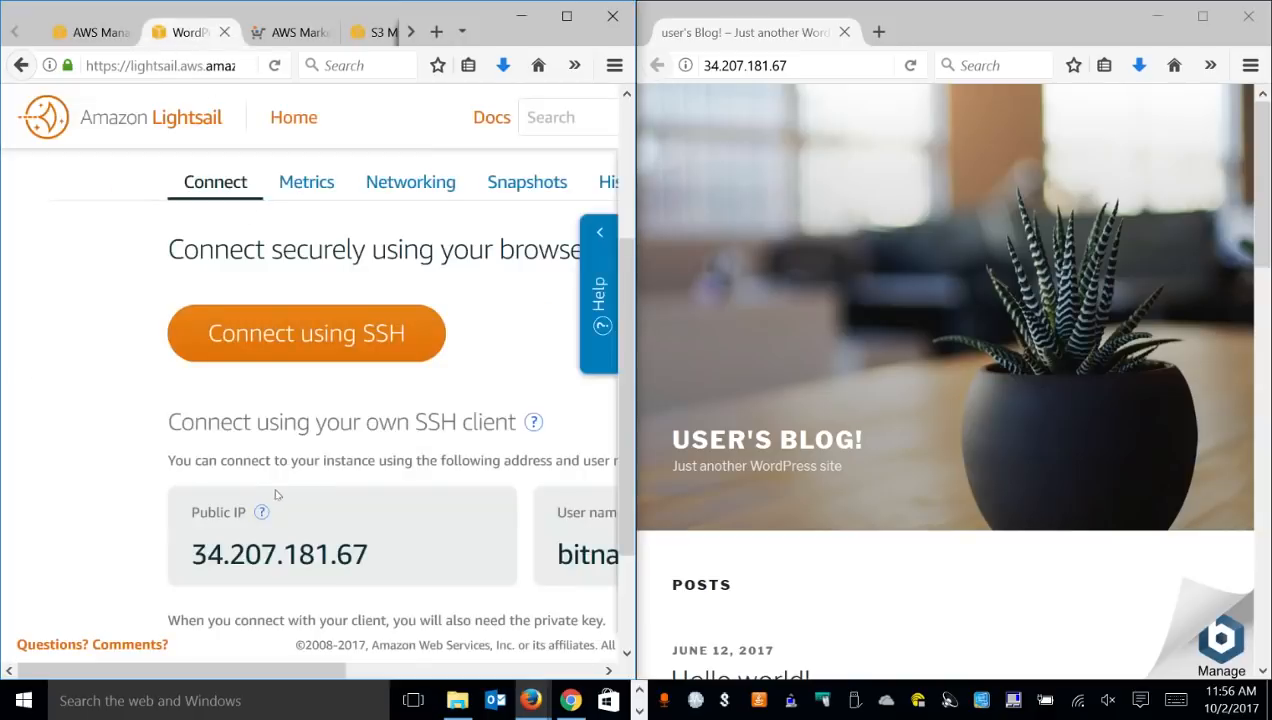
scroll(277, 494, down, 2)
click(302, 36)
scroll(270, 422, up, 8)
scroll(474, 270, down, 6)
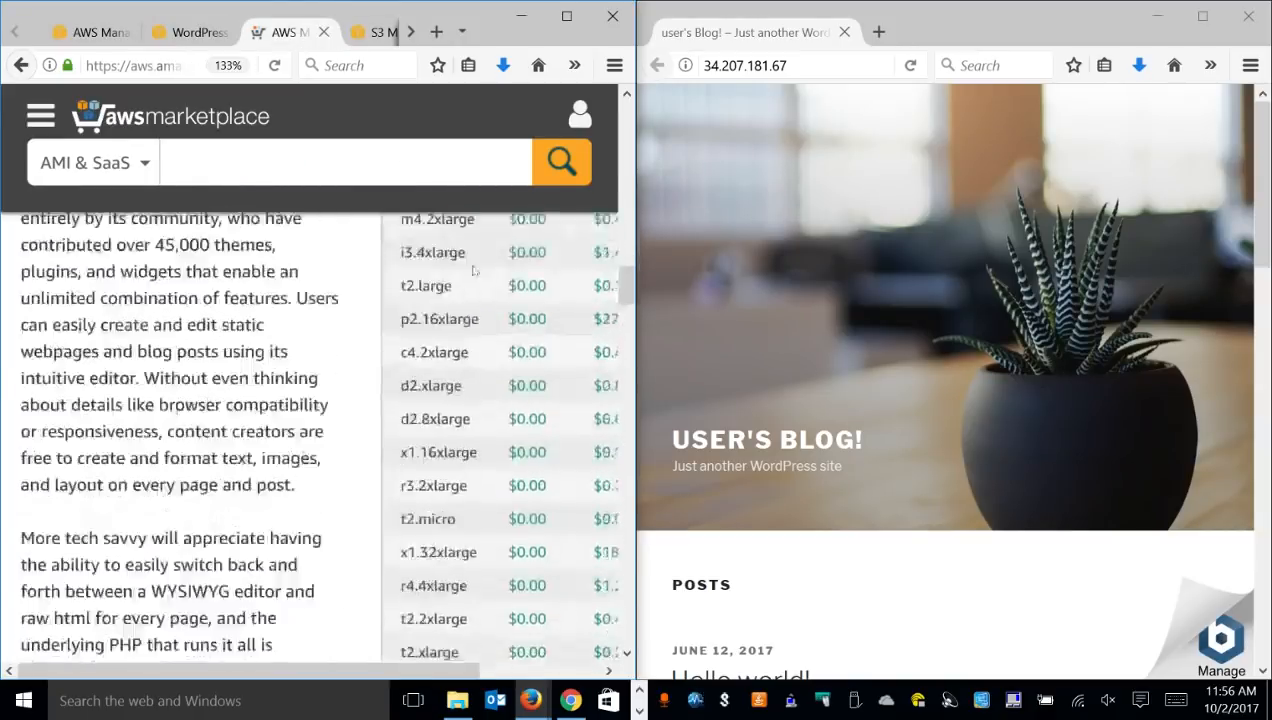
click(566, 16)
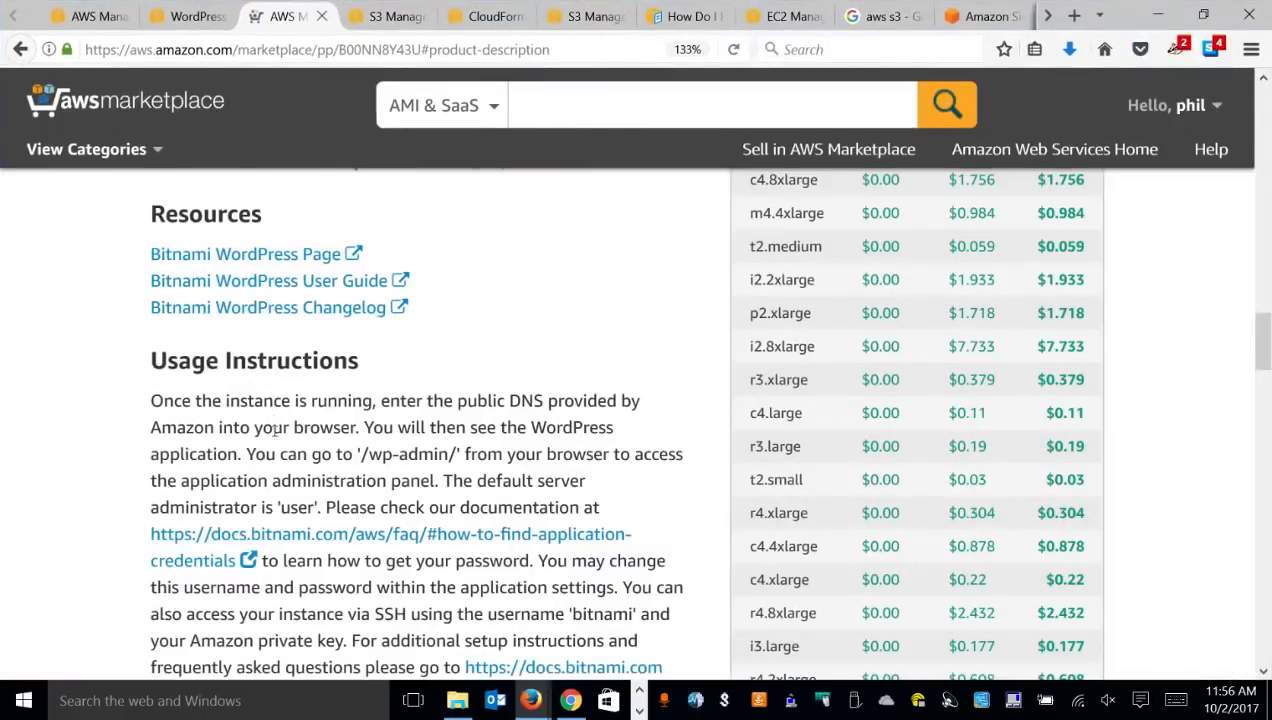
- Copy 'wp-admin' from the Usage Instructions and bring the blog window forward
scroll(274, 430, down, 3)
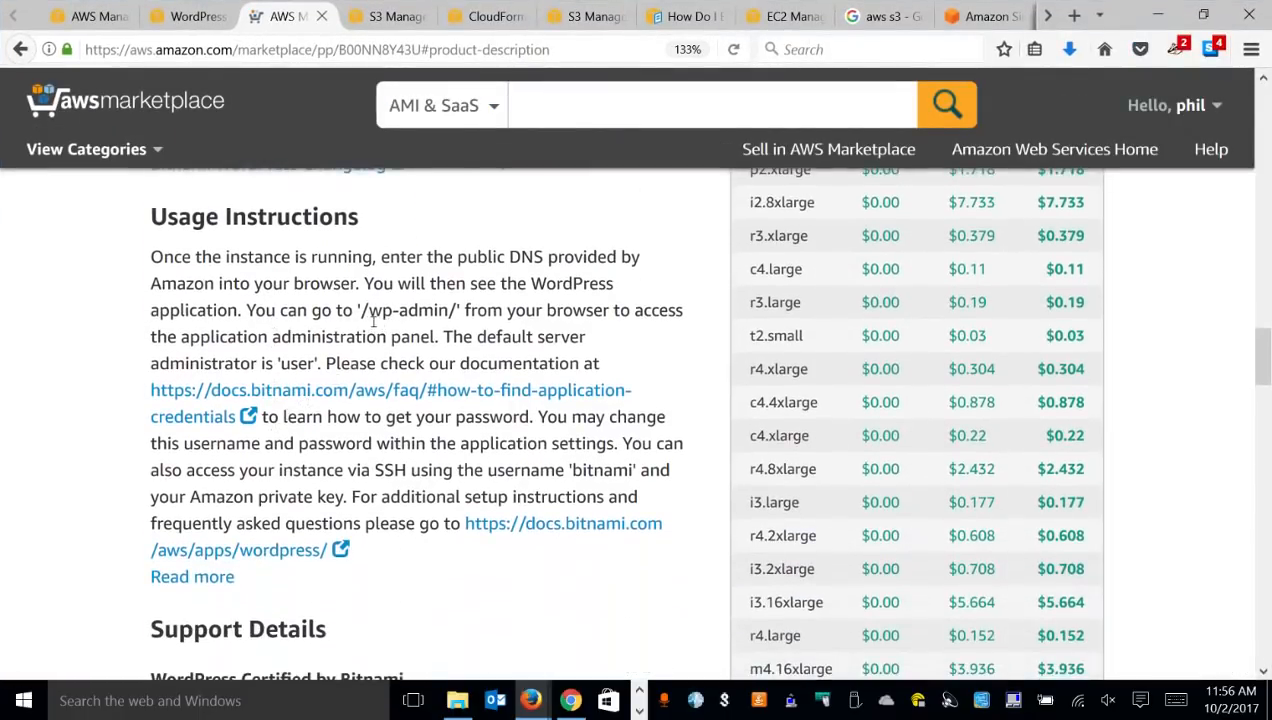
drag(370, 313, 455, 311)
right_click(455, 311)
click(484, 322)
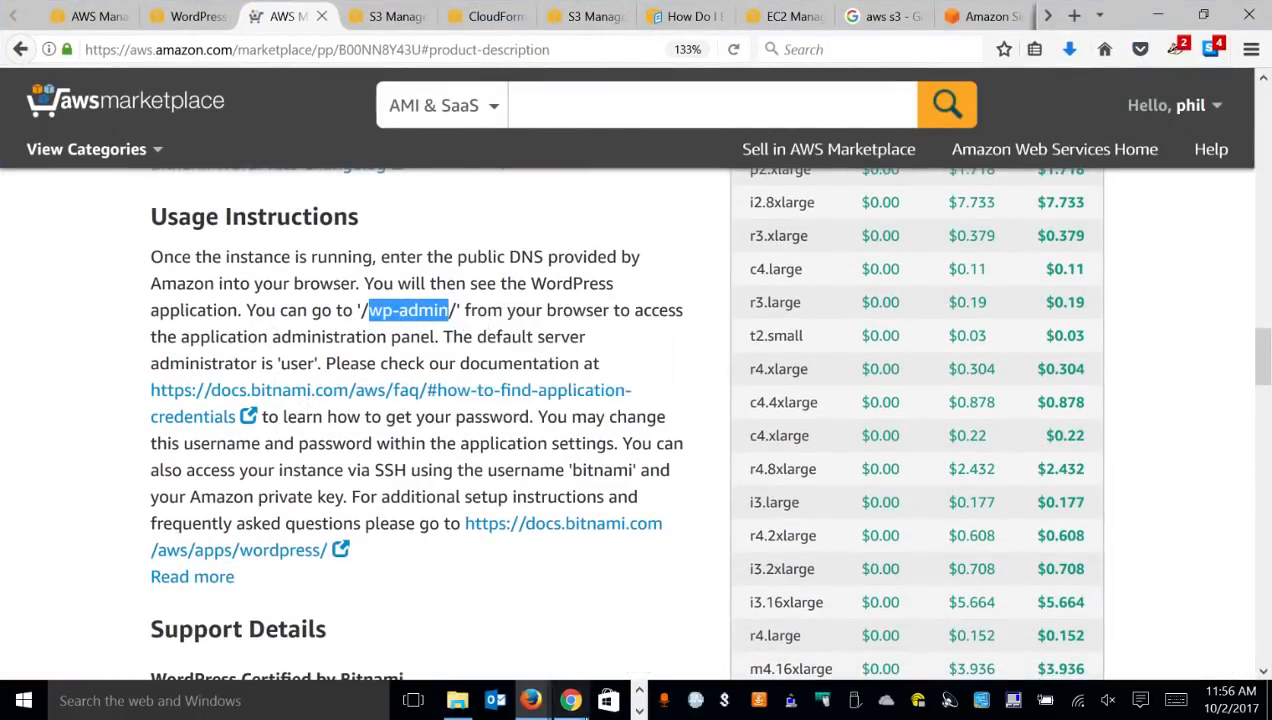
click(572, 700)
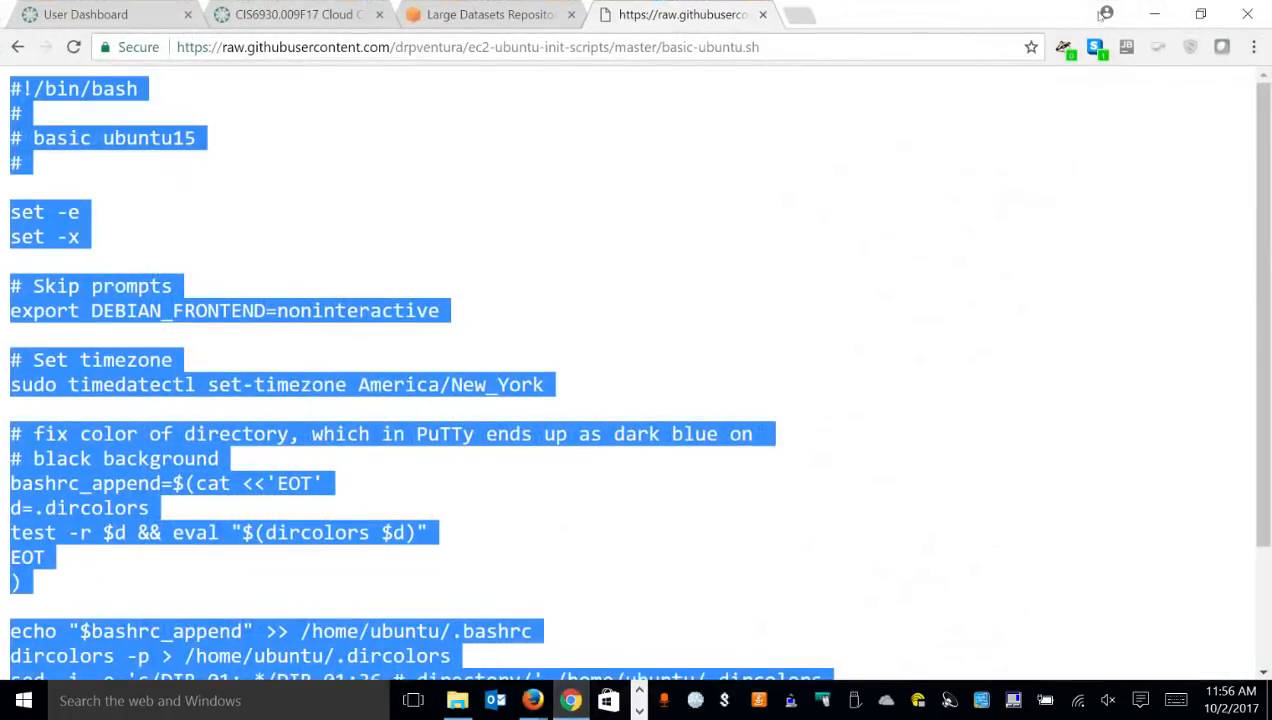
click(1155, 14)
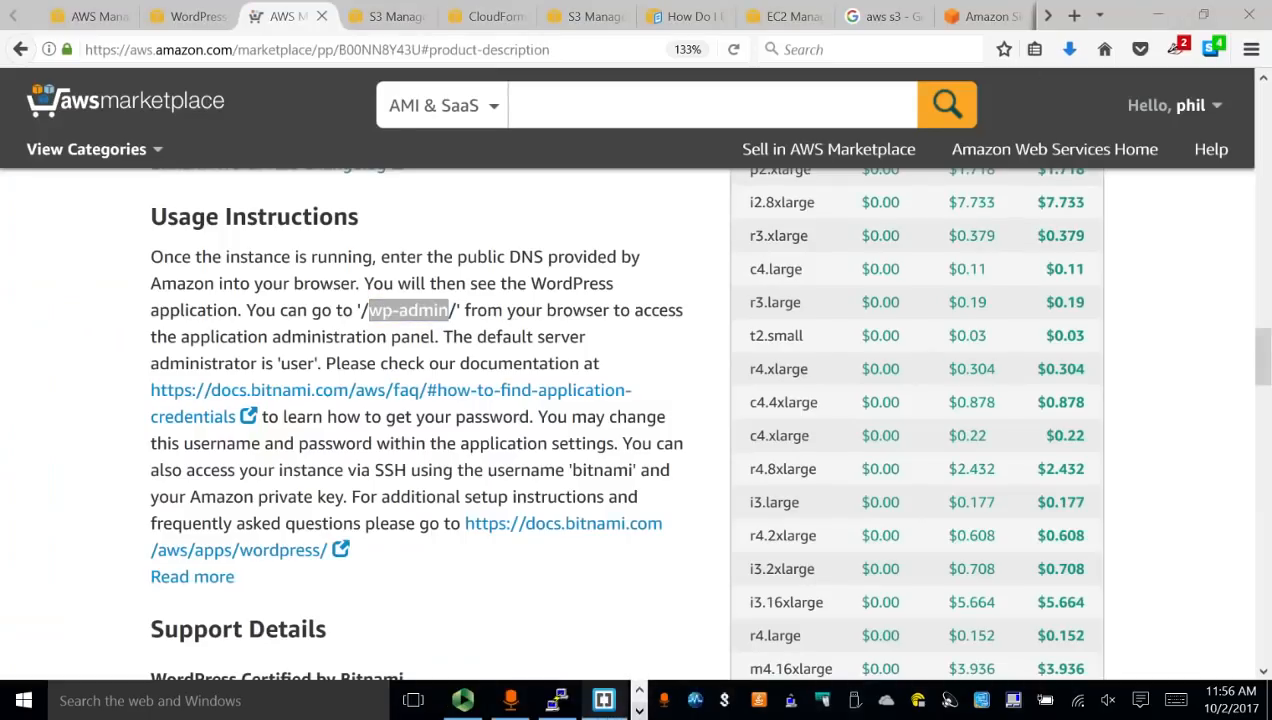
click(640, 691)
mouse_move(532, 700)
click(700, 600)
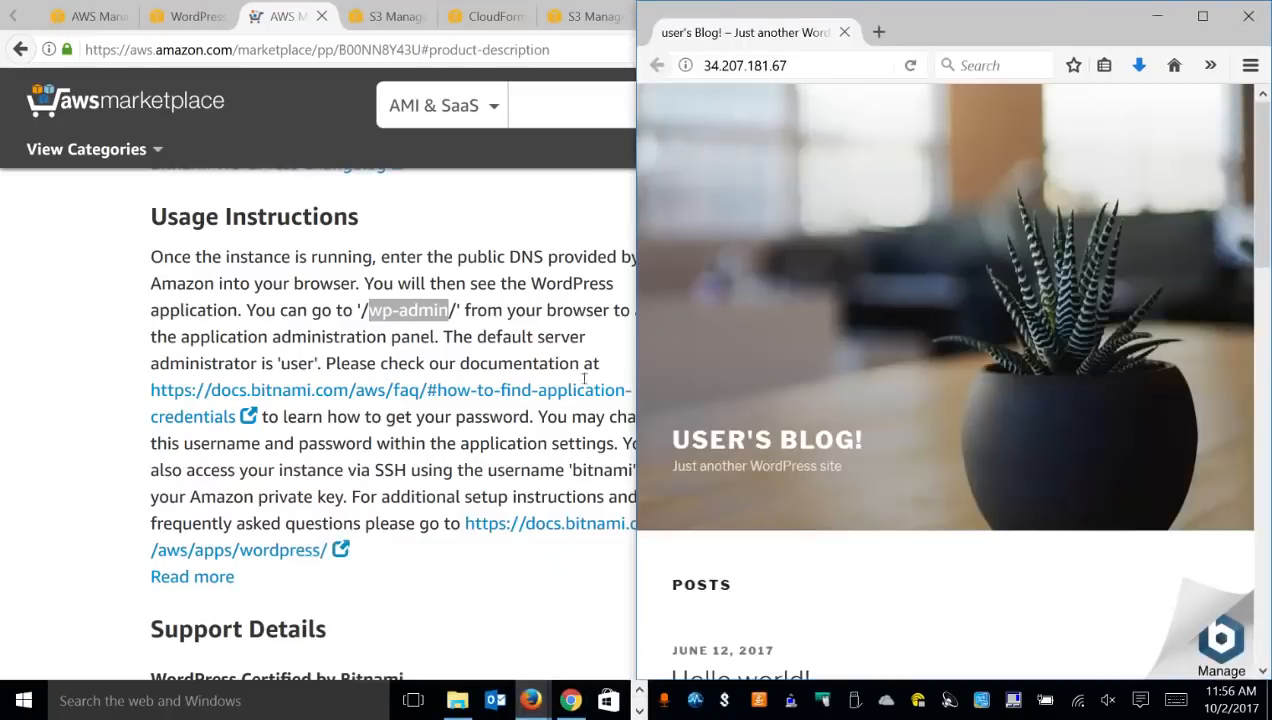
- Open 34.207.181.67/wp-admin and enter 'user' as the login username
right_click(842, 63)
click(829, 68)
right_click(830, 70)
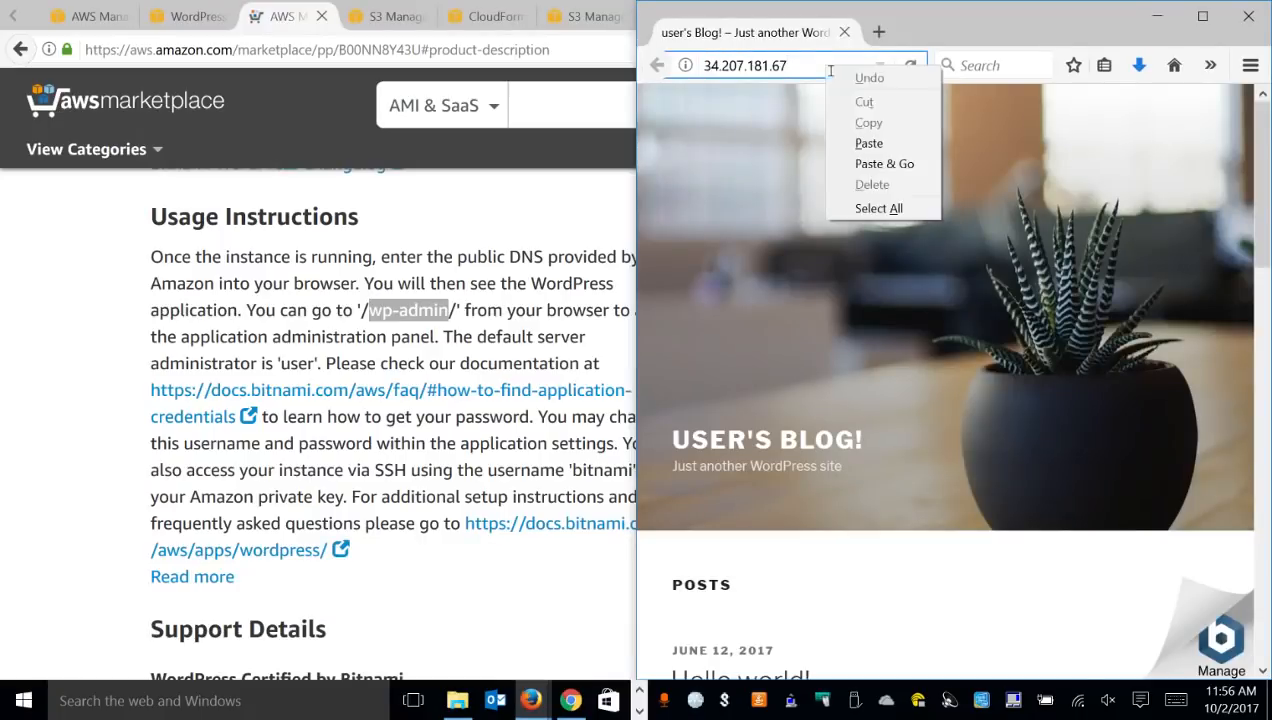
click(866, 144)
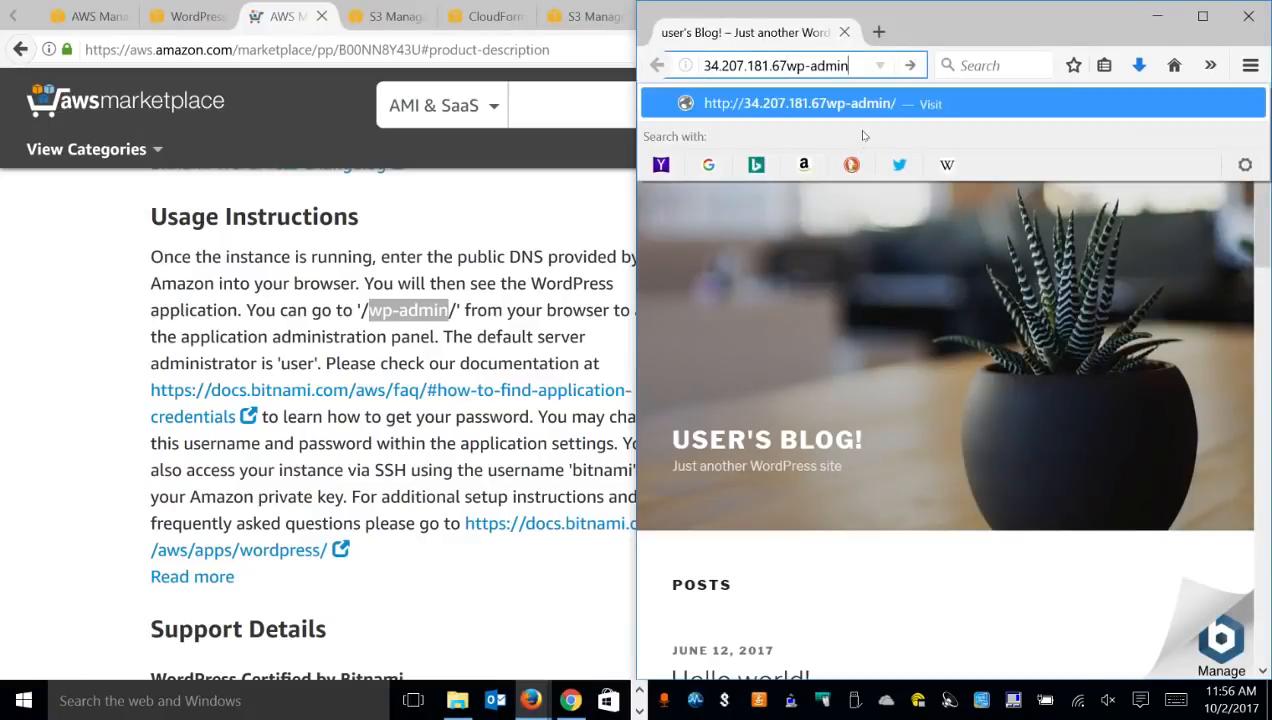
key(Return)
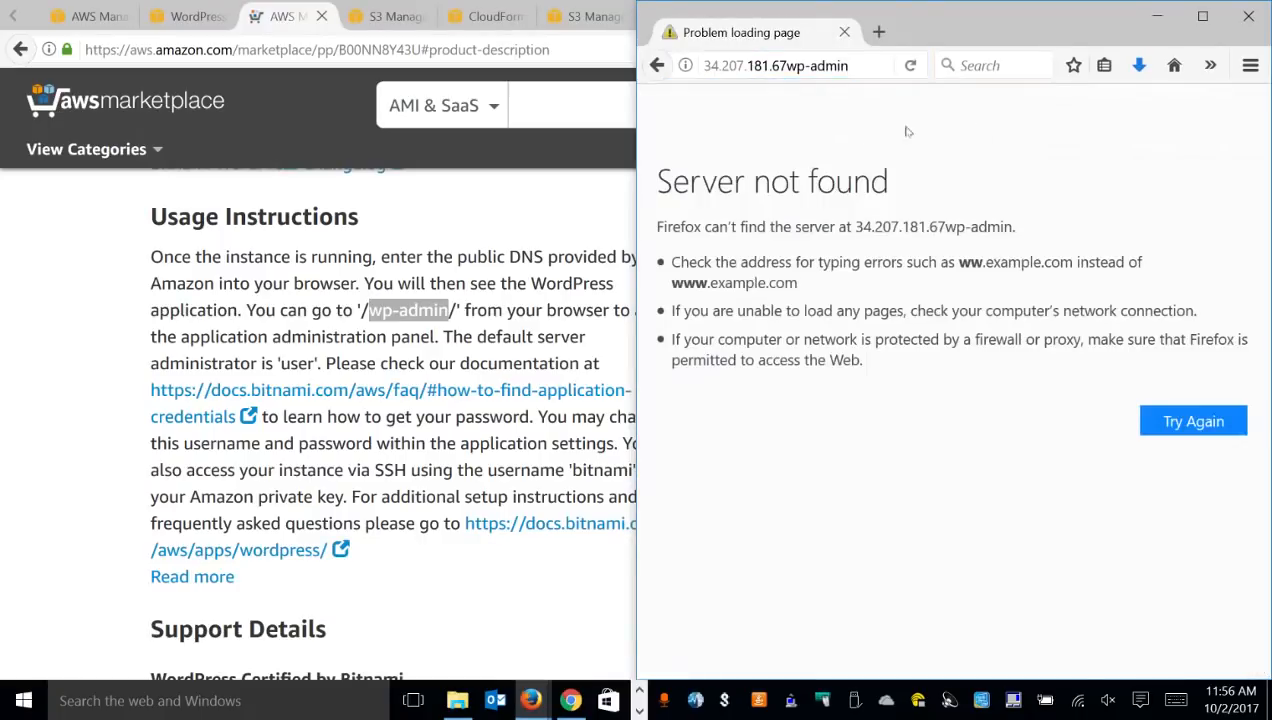
click(801, 68)
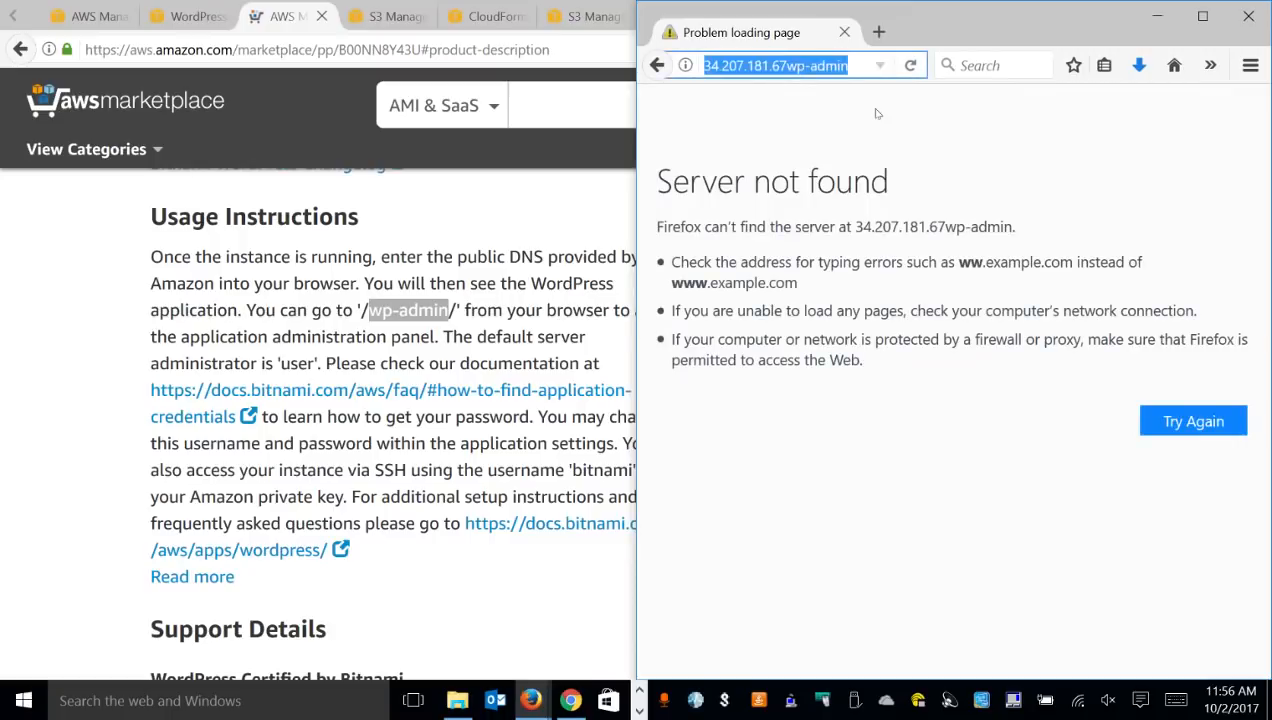
key(End)
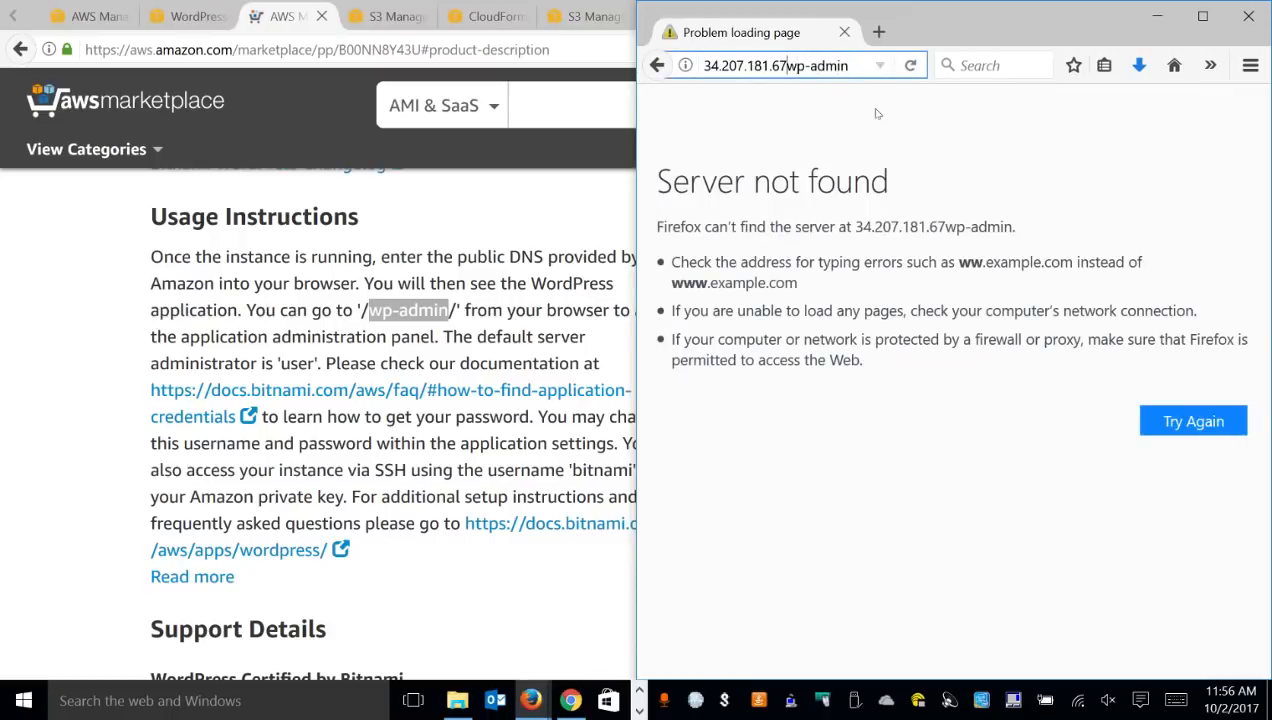
text(/)
key(Return)
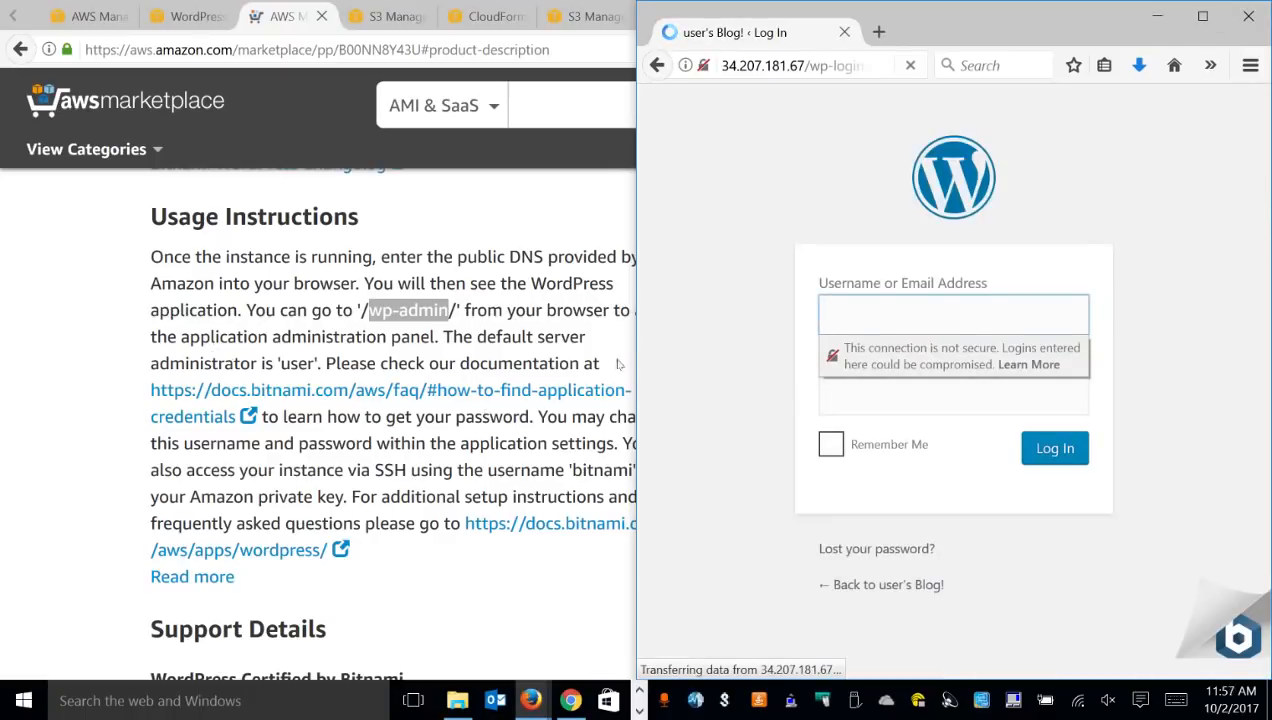
text(user)
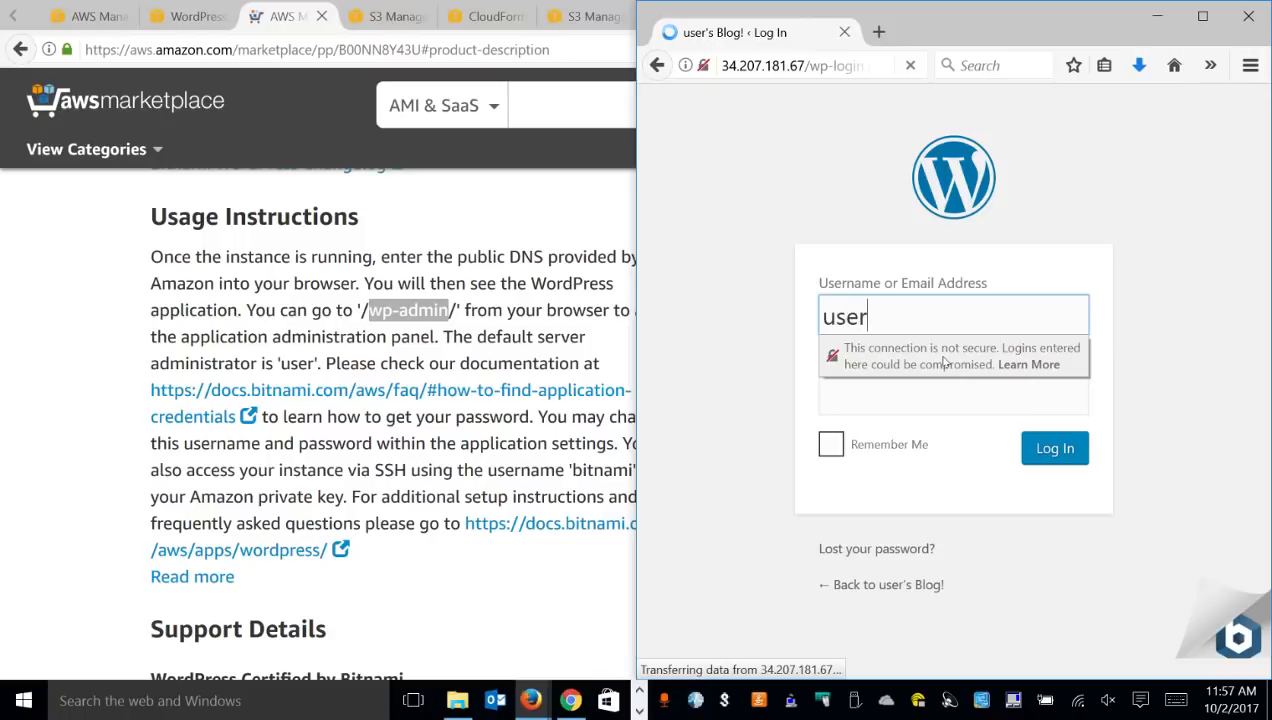
click(391, 450)
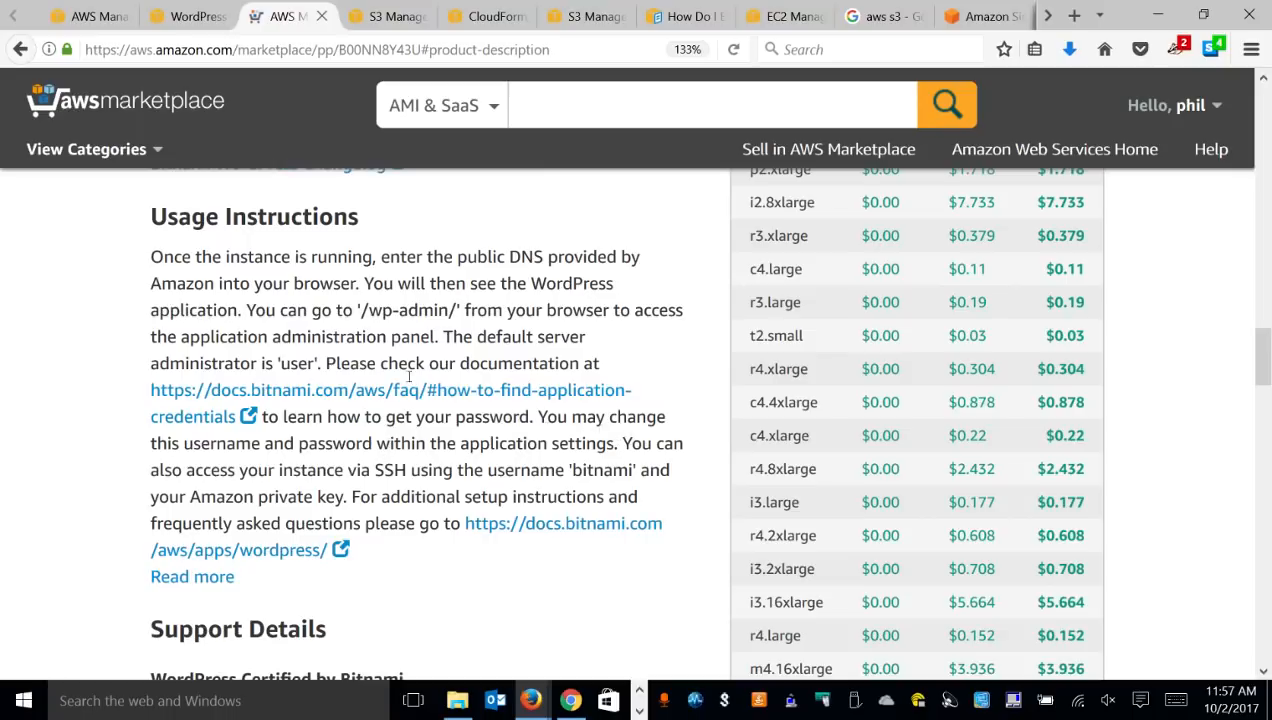
- Open the Bitnami FAQ on finding application credentials in a new tab
scroll(449, 414, down, 4)
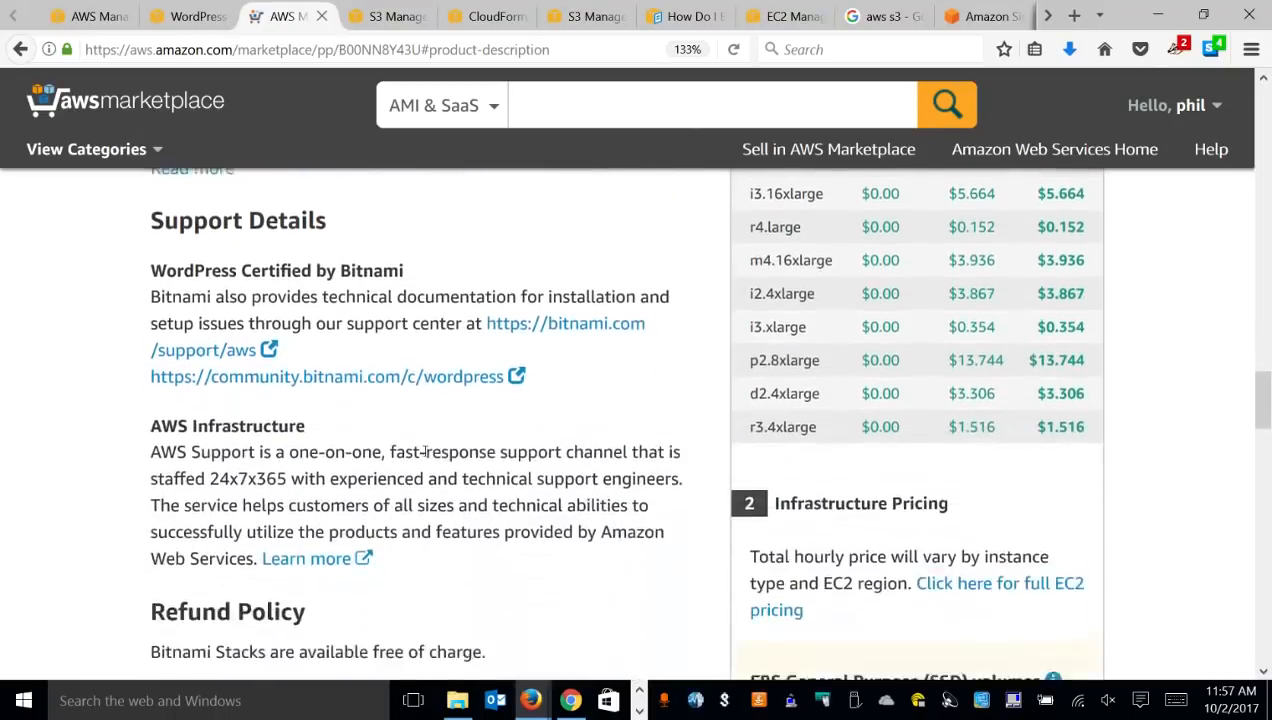
scroll(420, 446, up, 4)
right_click(411, 403)
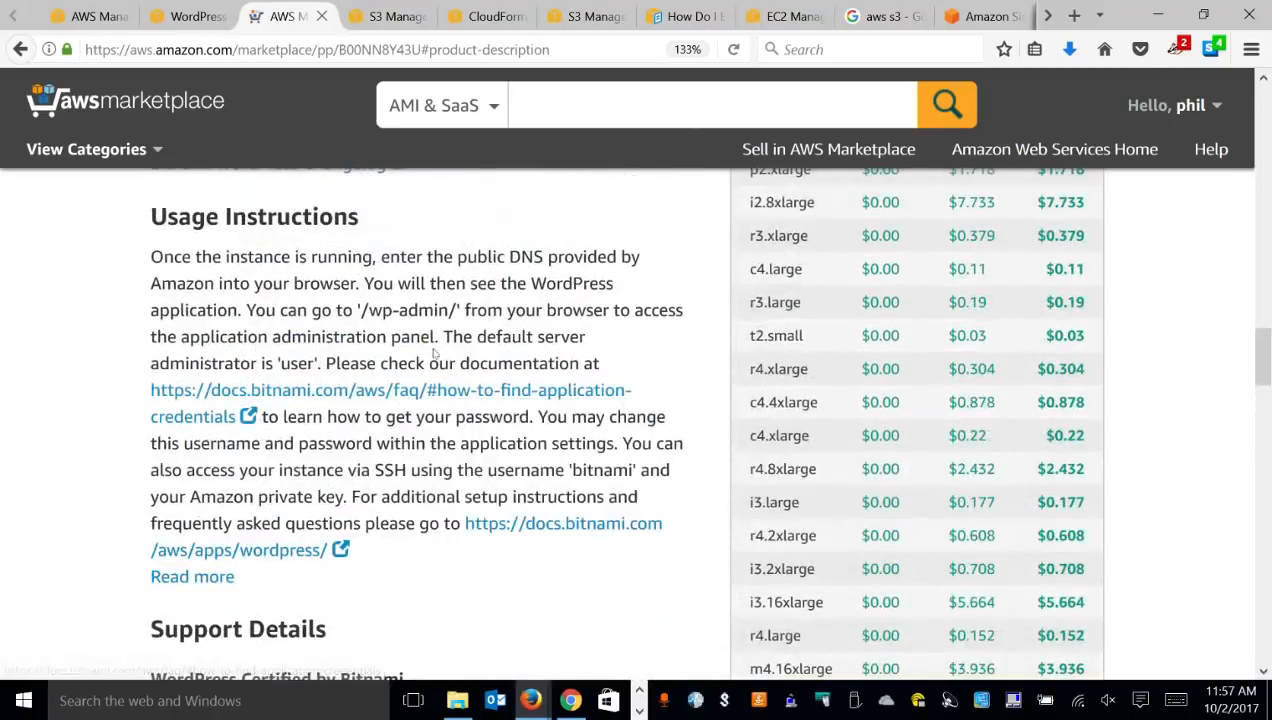
click(440, 411)
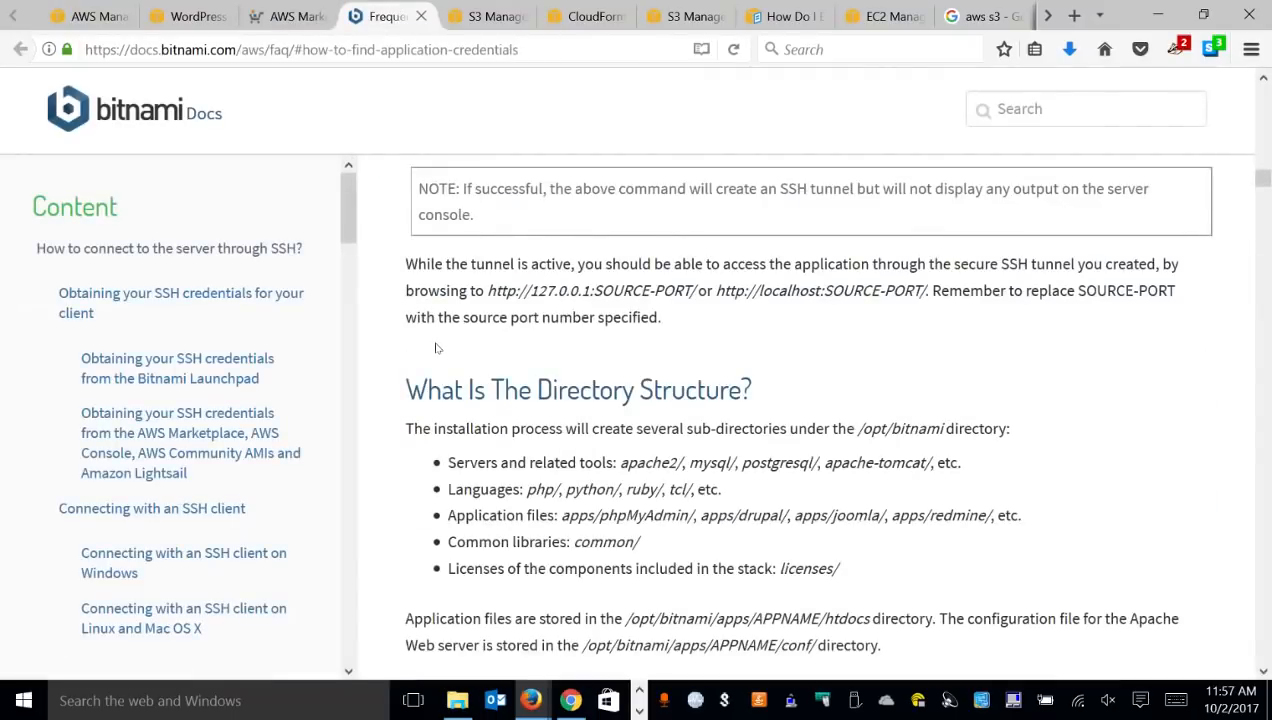
- Return to the AWS Marketplace WordPress Certified by Bitnami listing and scroll through it
scroll(432, 356, up, 3)
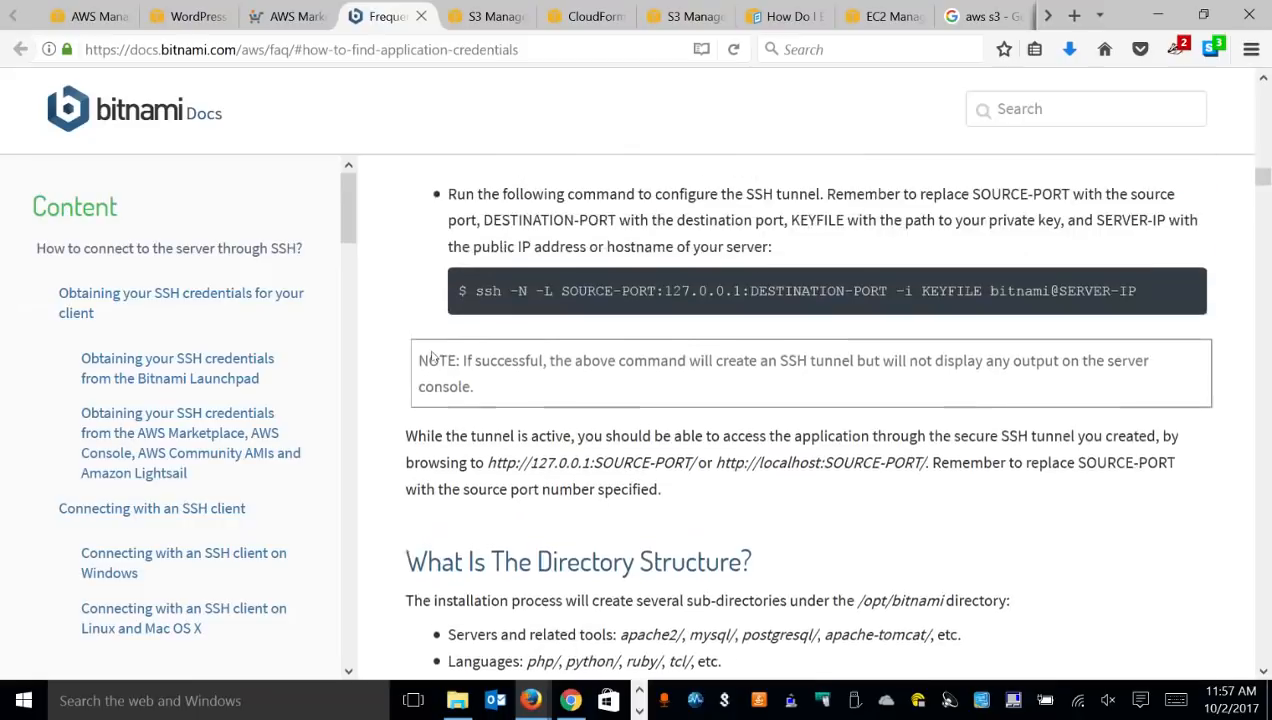
scroll(432, 356, up, 3)
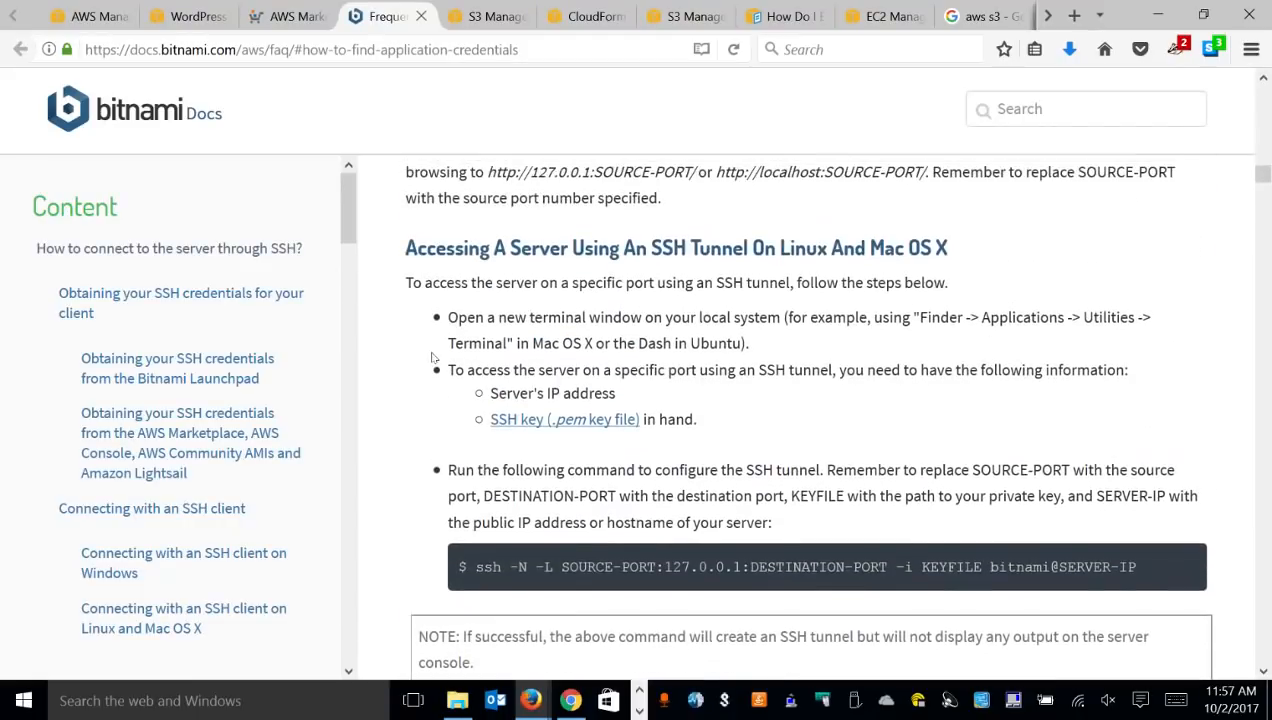
scroll(432, 356, down, 5)
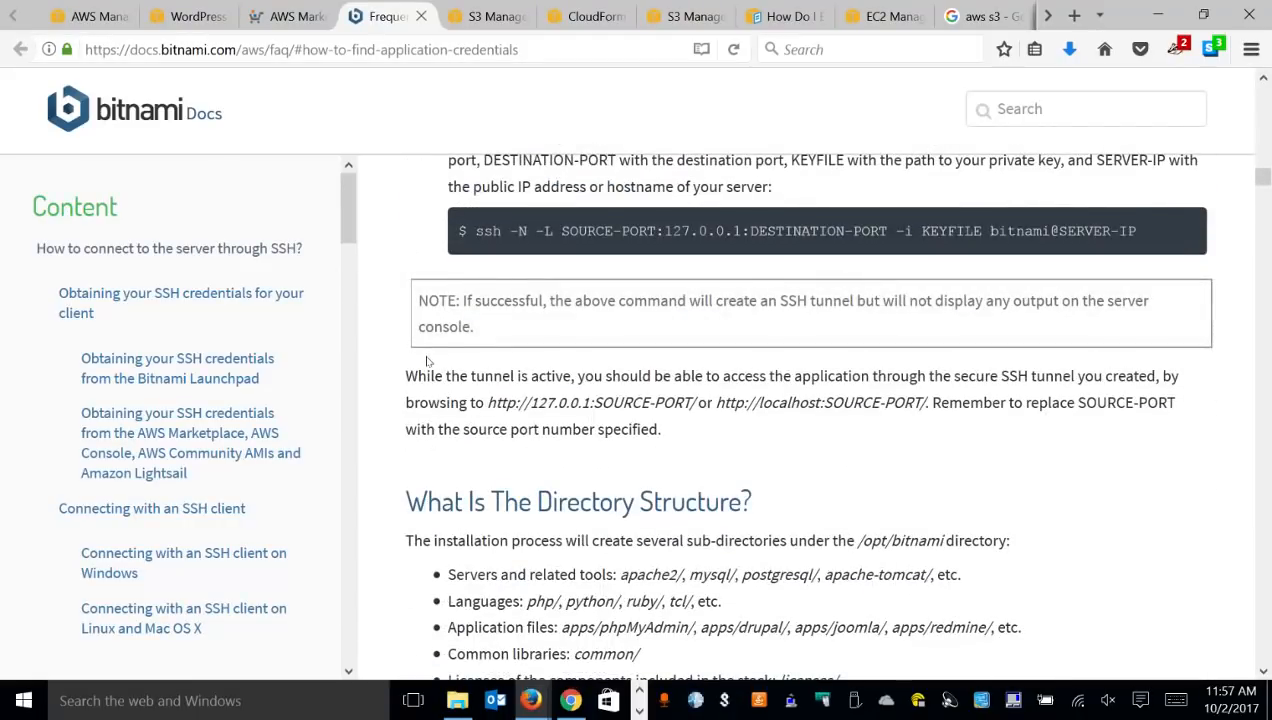
click(290, 16)
scroll(400, 330, down, 4)
scroll(393, 412, down, 8)
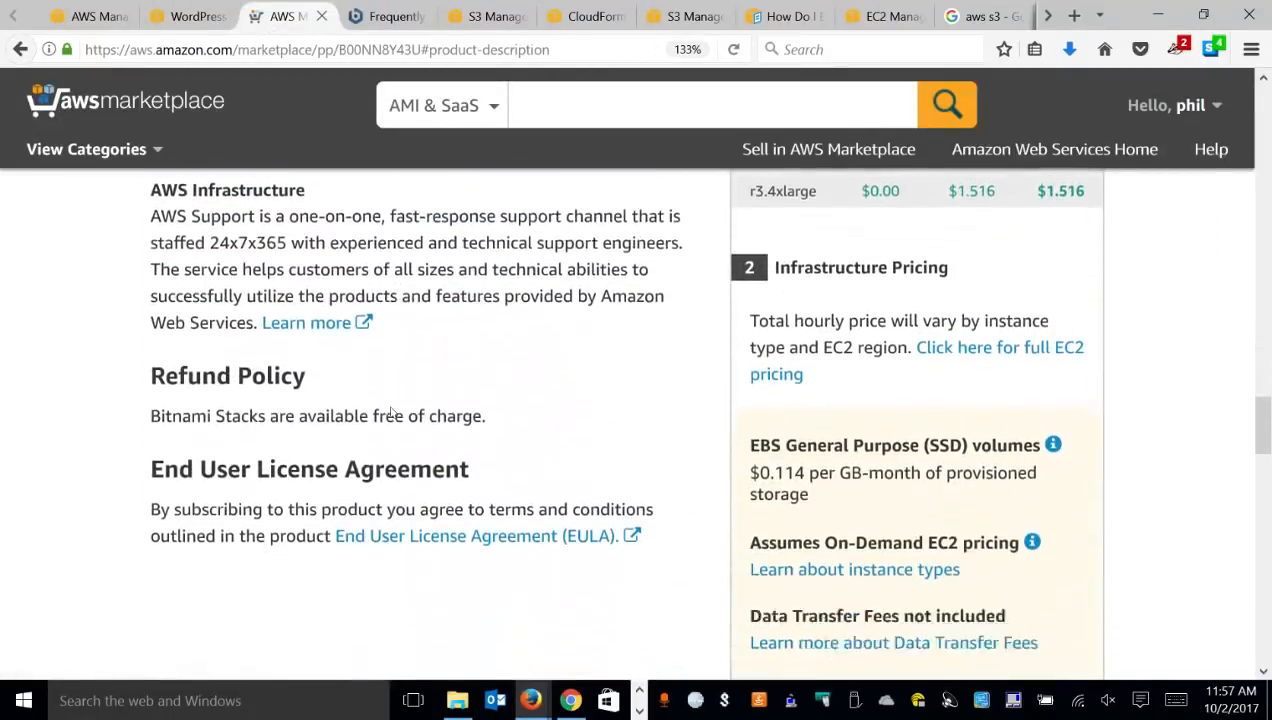
scroll(393, 412, up, 10)
scroll(393, 412, up, 1)
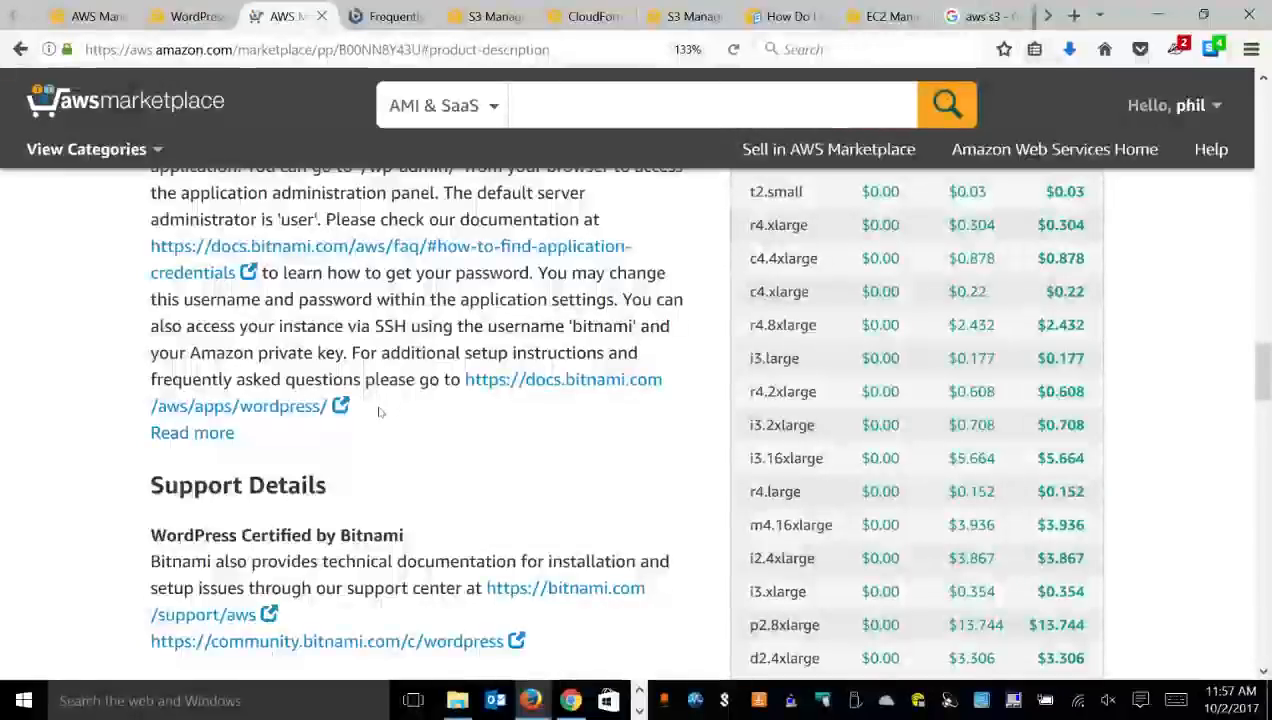
scroll(380, 411, up, 20)
scroll(513, 454, up, 3)
scroll(513, 452, up, 5)
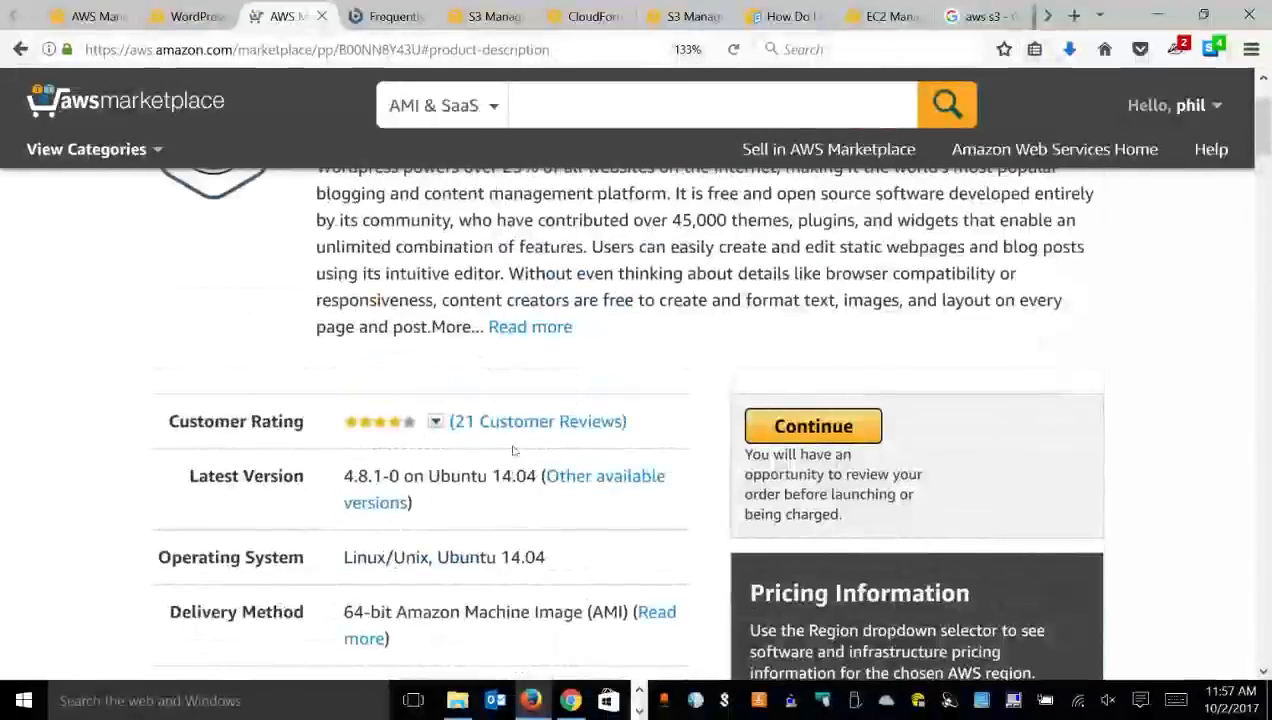
- Switch back to the Bitnami docs page and scroll down through it
key(ctrl+Tab)
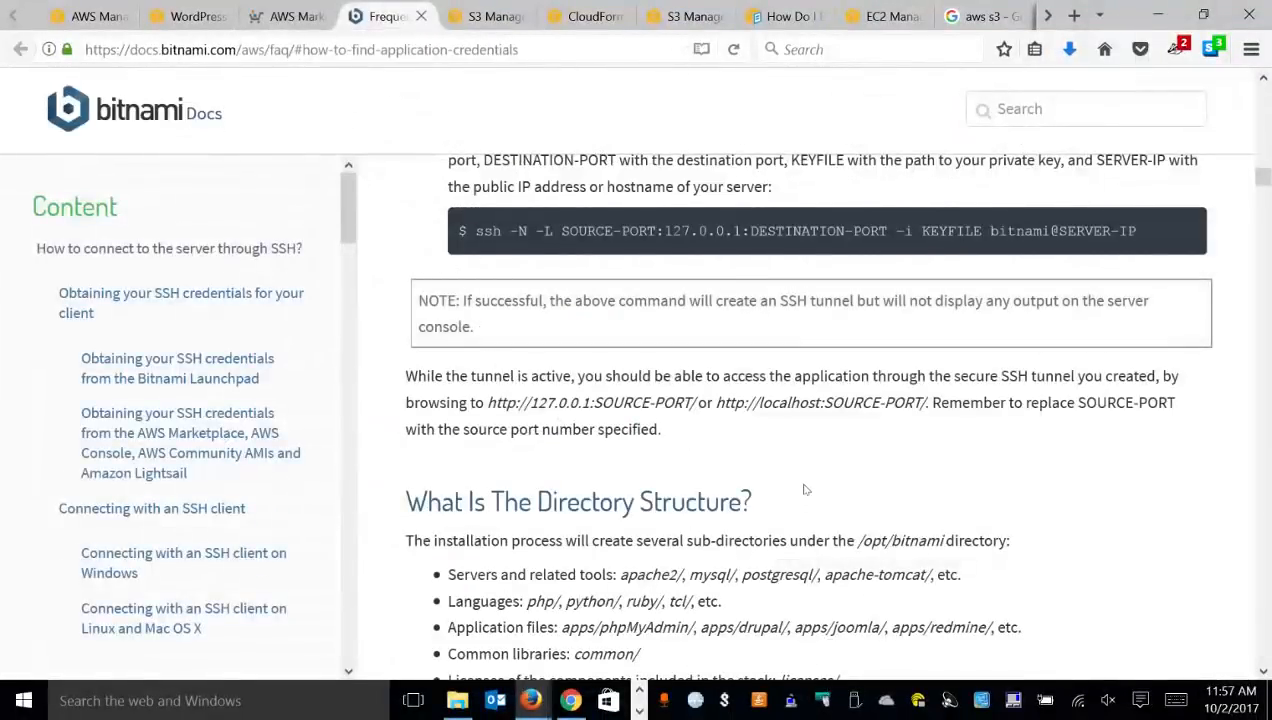
scroll(805, 488, down, 10)
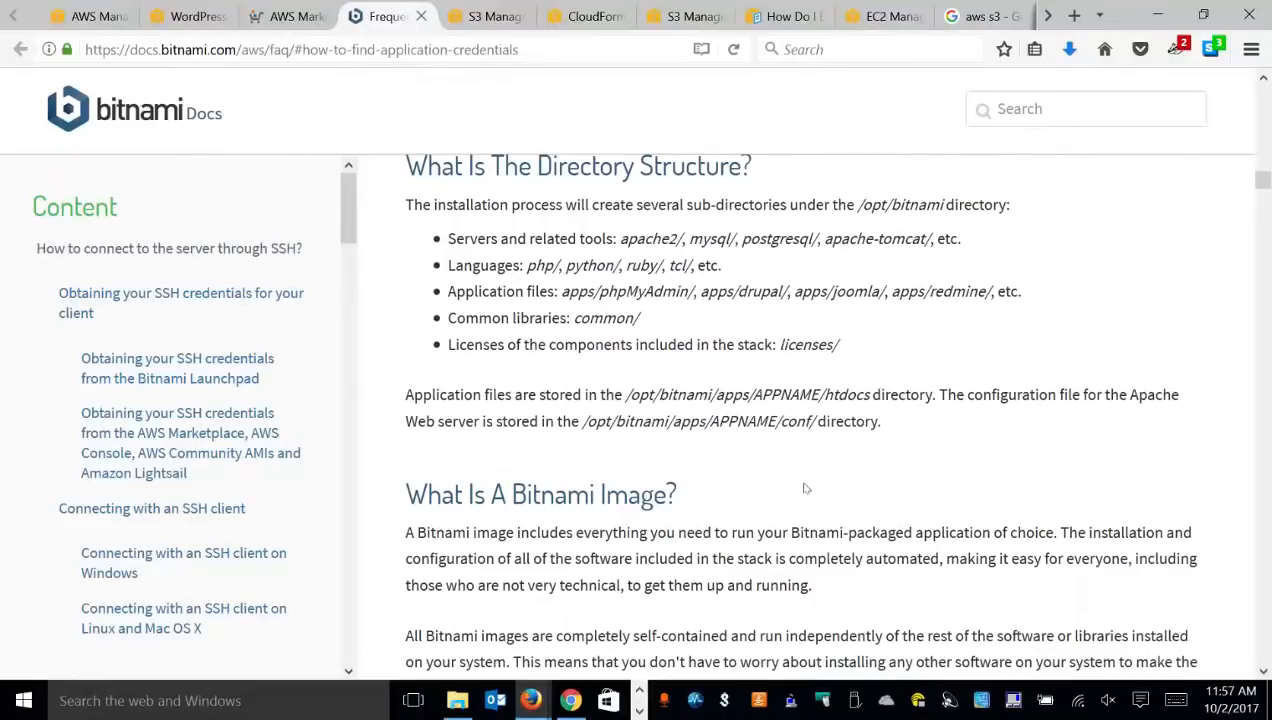
scroll(805, 488, down, 5)
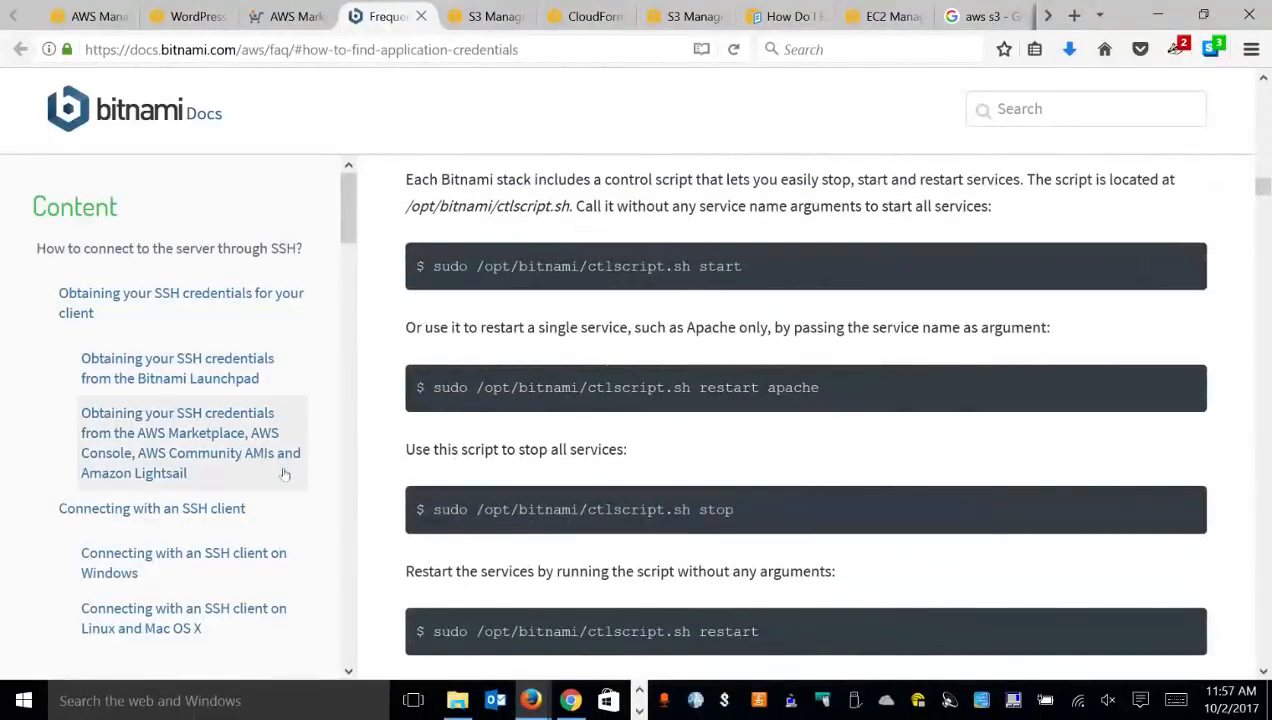
scroll(281, 475, down, 6)
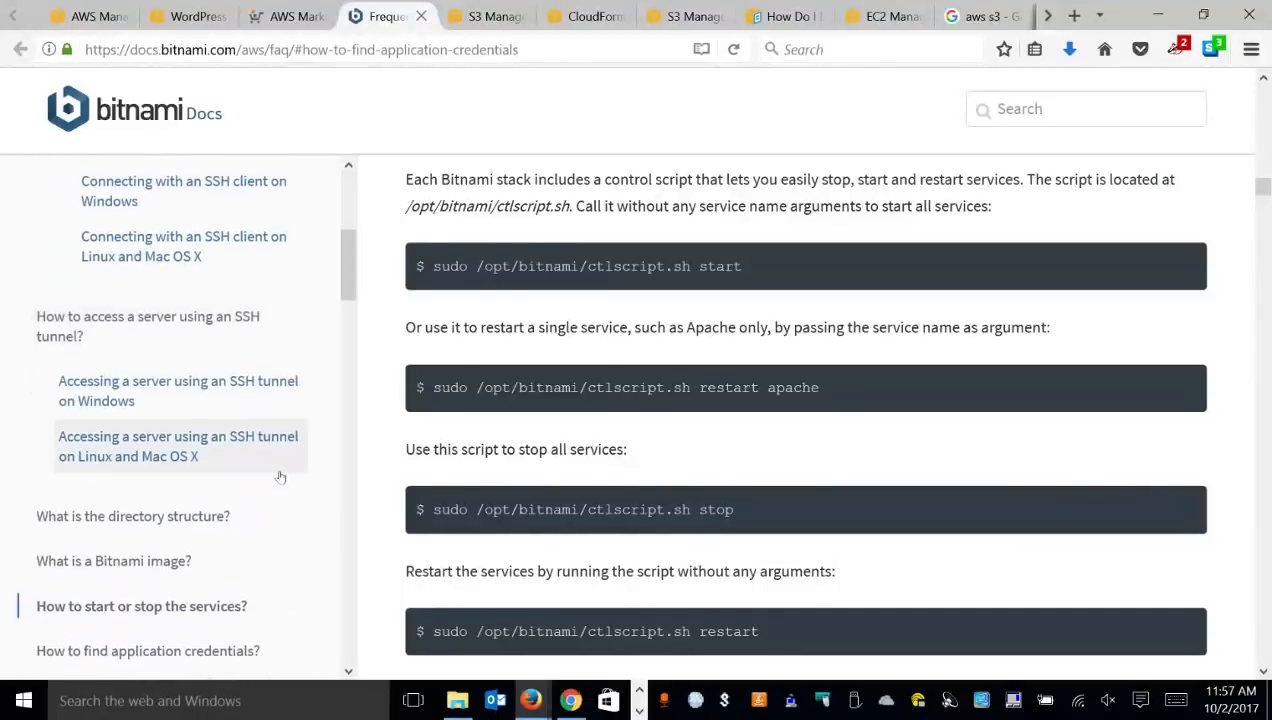
scroll(281, 477, down, 4)
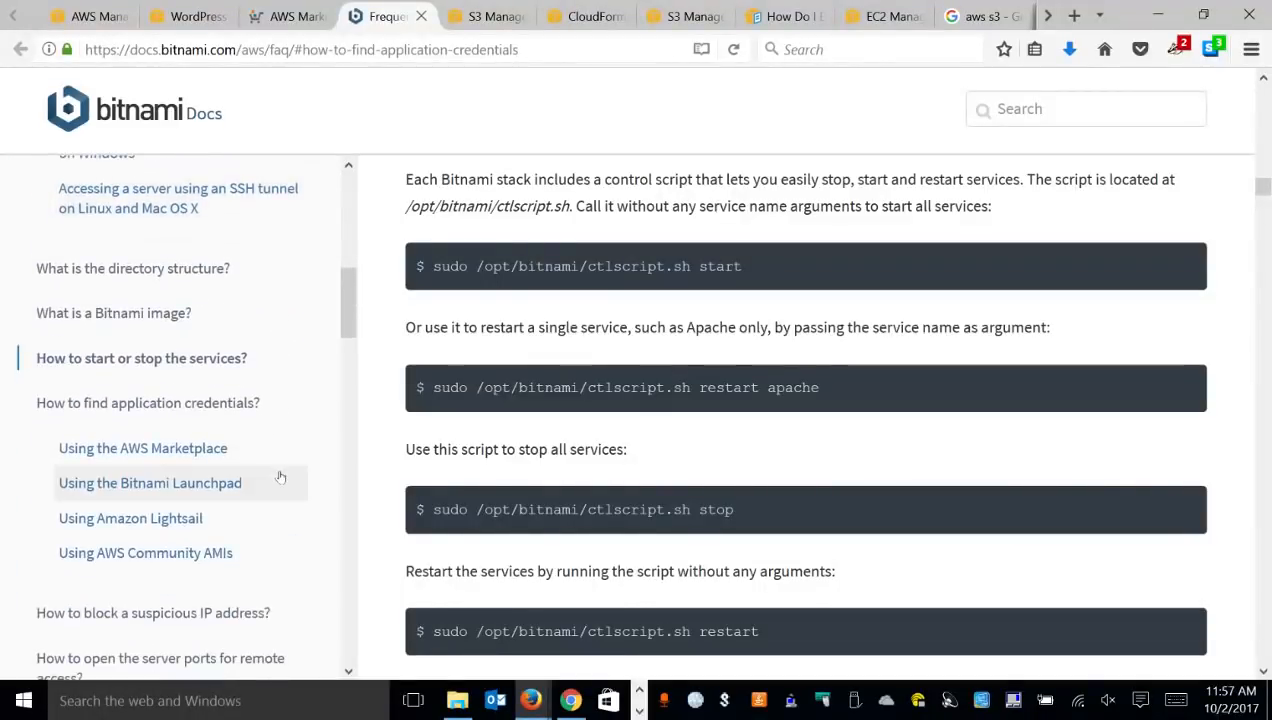
- Scroll the Marketplace listing down to Product Details and the hourly instance pricing table
click(290, 16)
scroll(571, 530, down, 6)
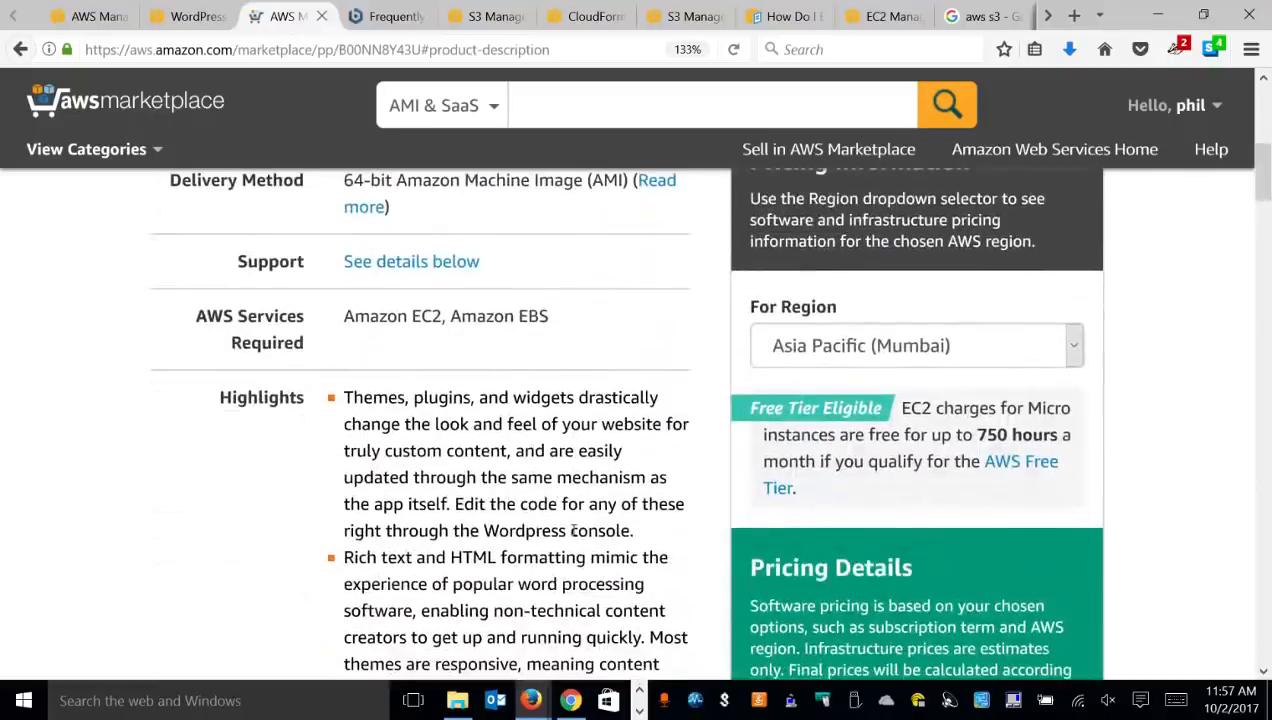
scroll(569, 532, down, 6)
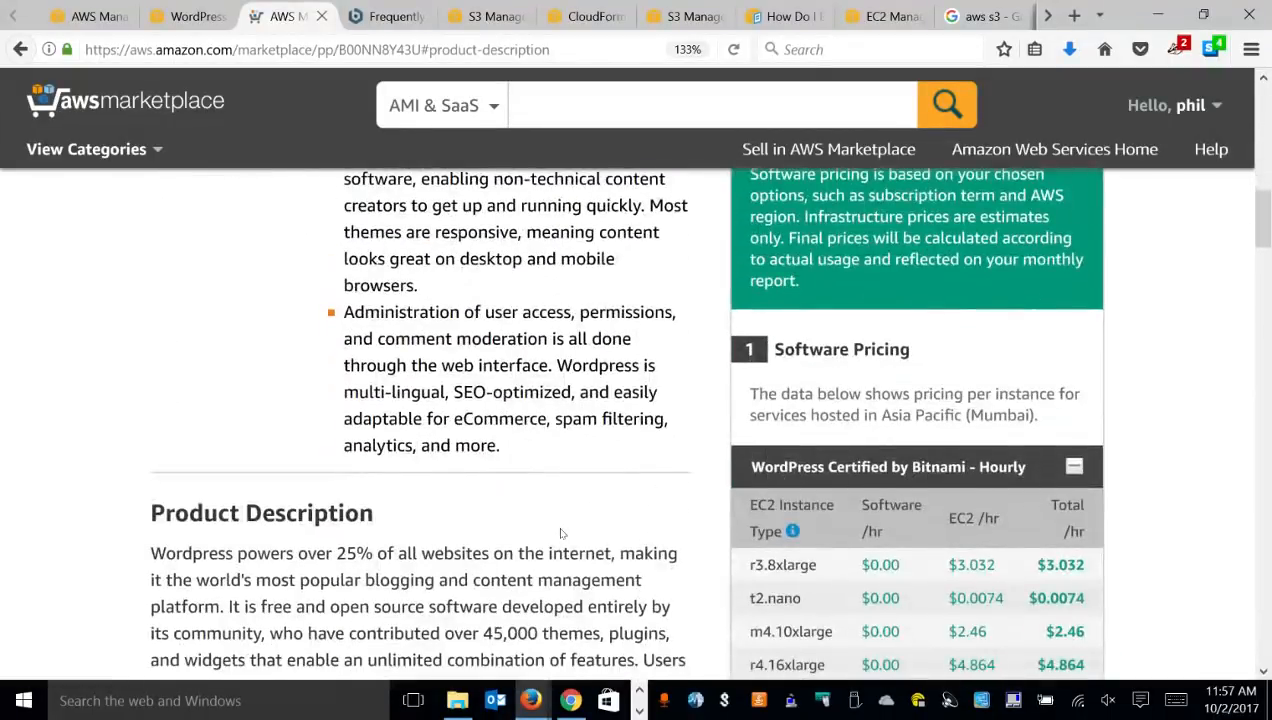
scroll(569, 532, down, 9)
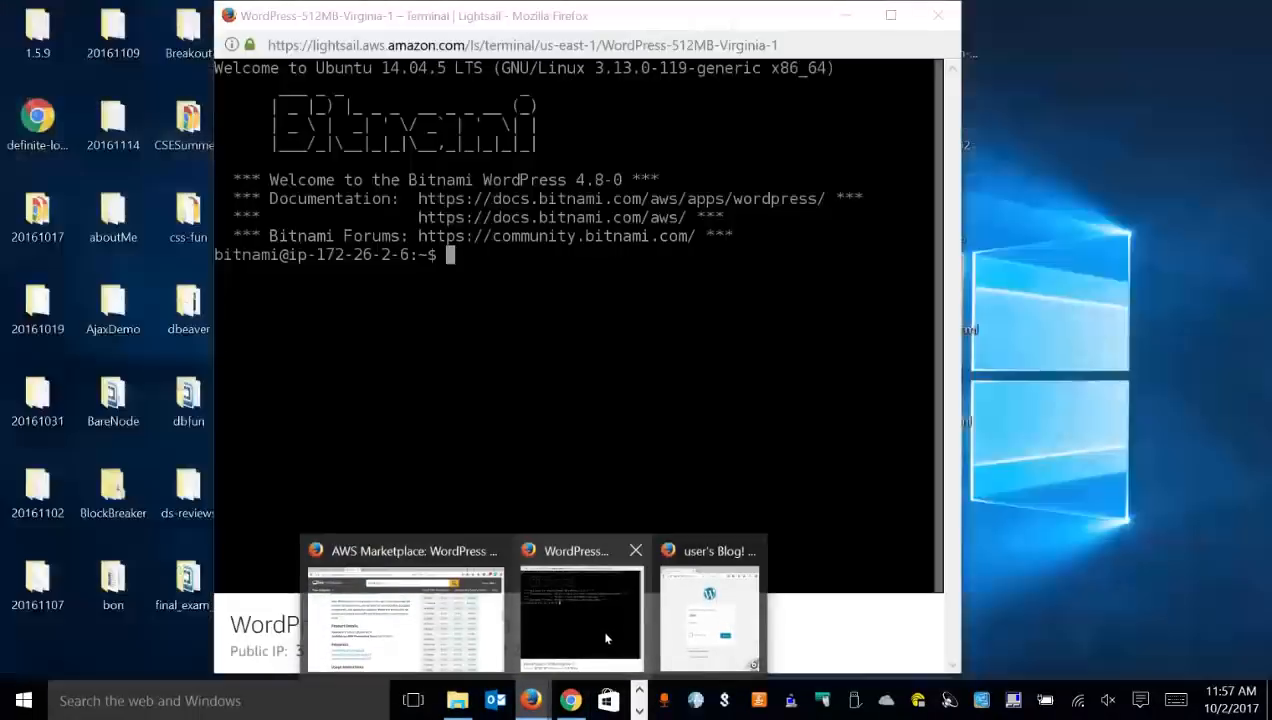
click(605, 638)
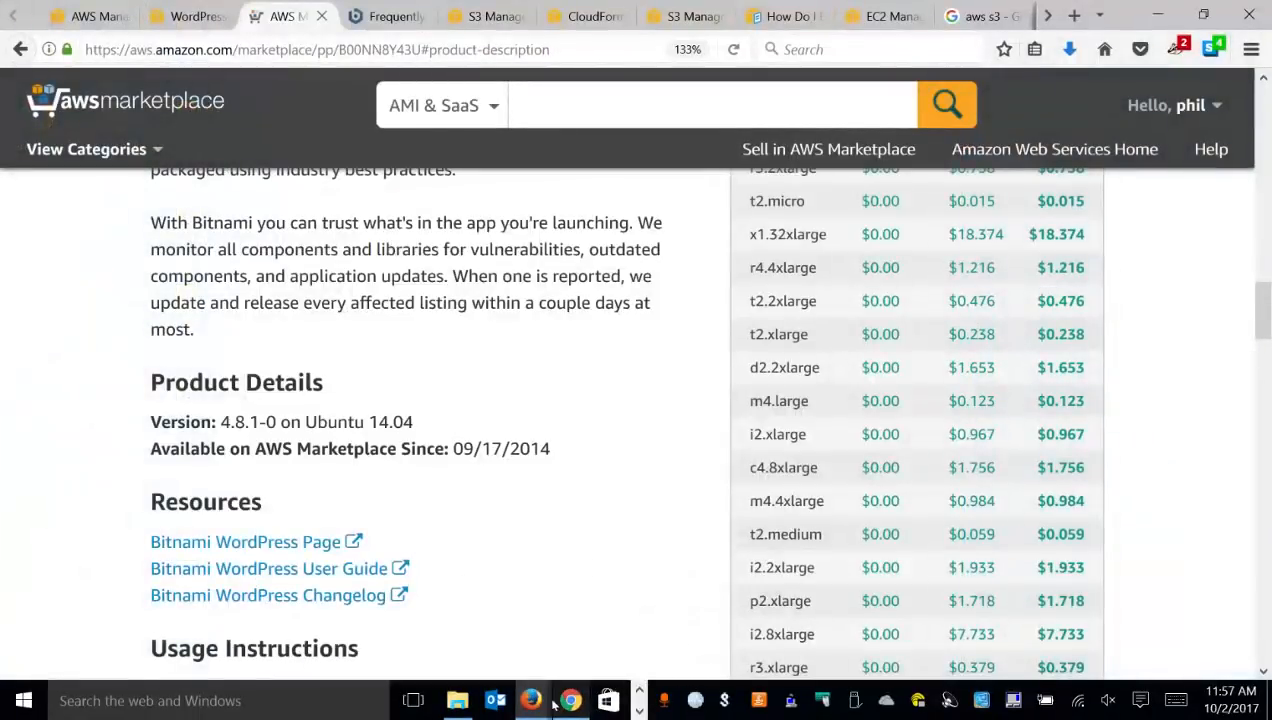
- In the Lightsail SSH terminal, list the home folder with ls
click(582, 610)
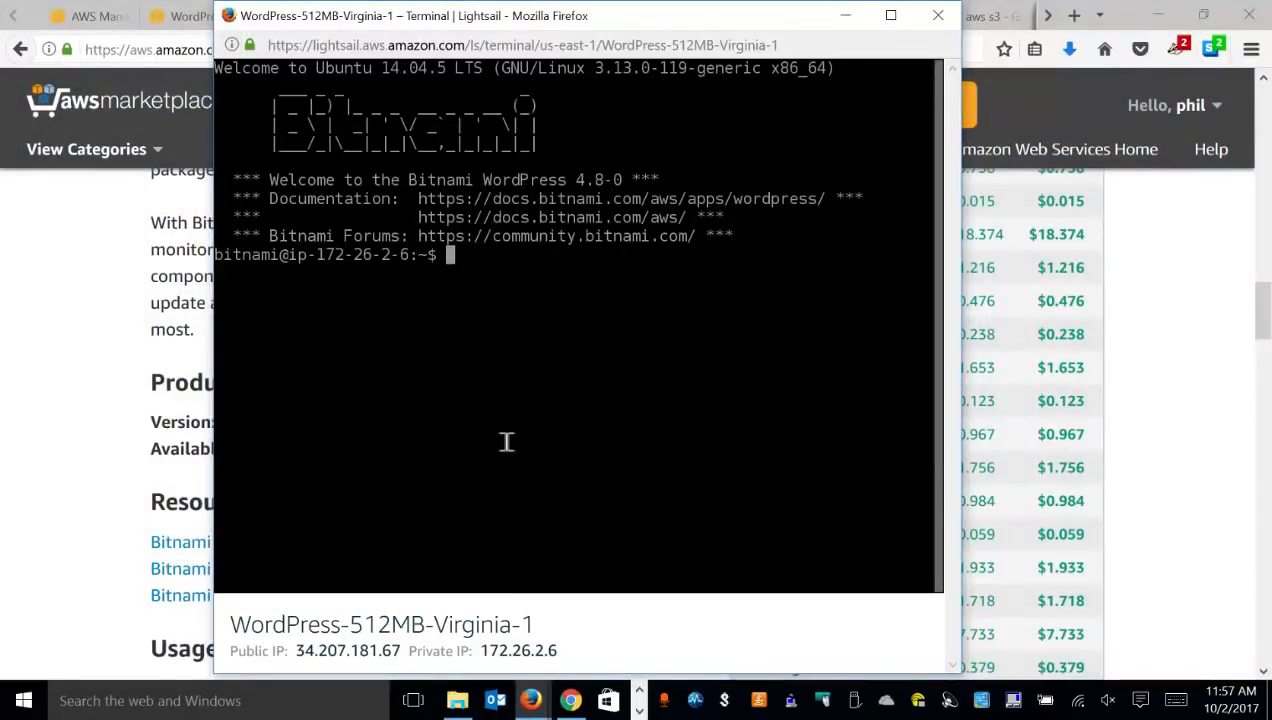
text(ls)
key(Return)
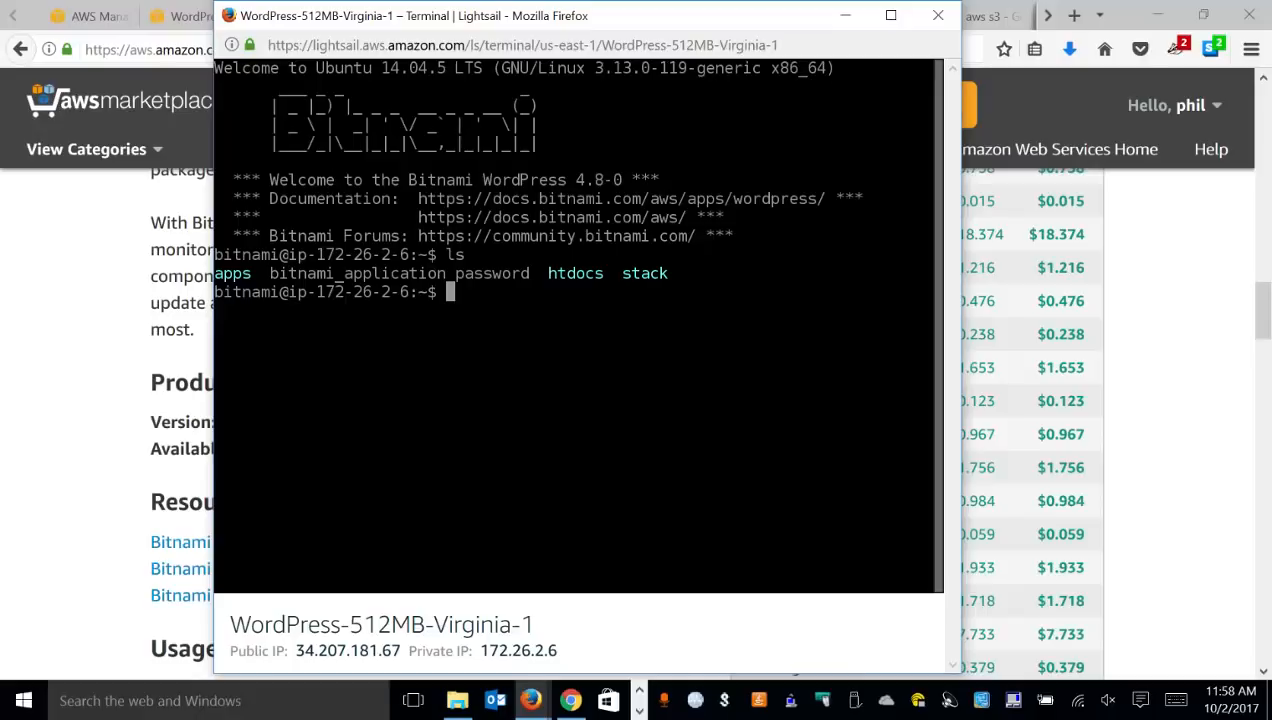
text(ls app)
key(BackSpace)
key(BackSpace)
key(BackSpace)
key(BackSpace)
key(BackSpace)
key(BackSpace)
- Print bitnami_application_password with cat and copy the displayed WordPress password
text(cat bi)
key(Tab)
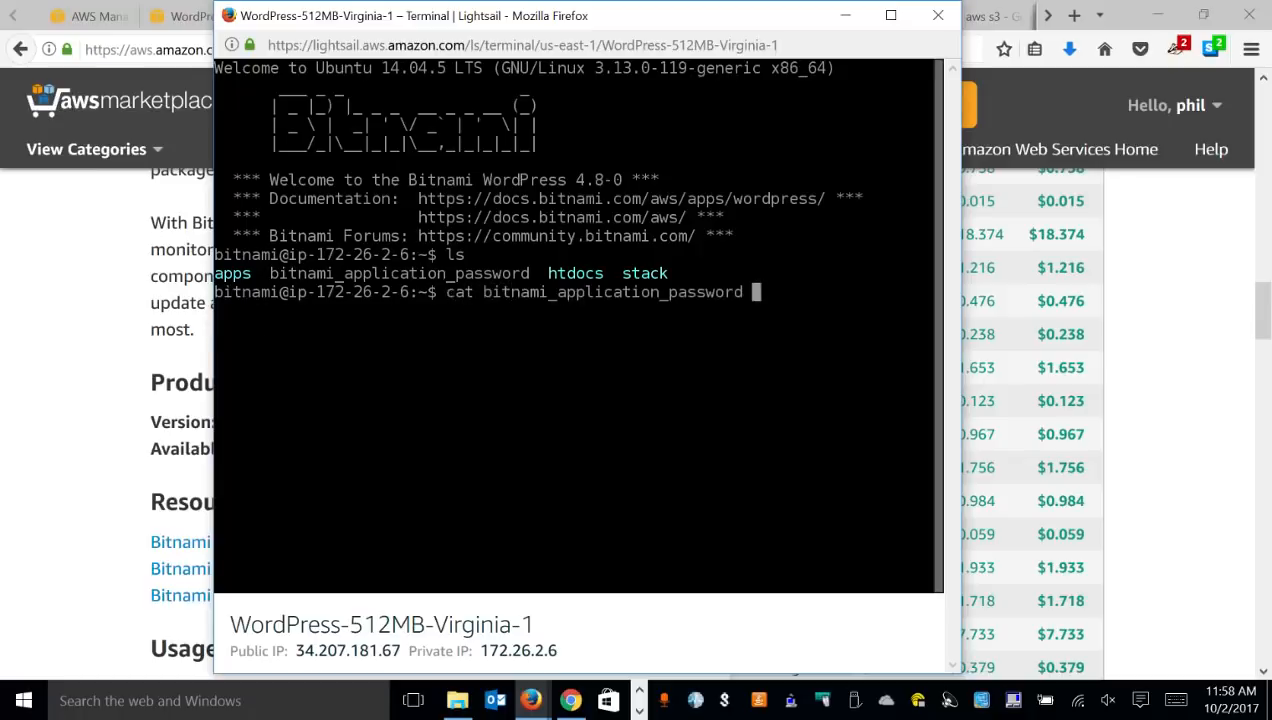
key(Return)
drag(214, 316, 331, 319)
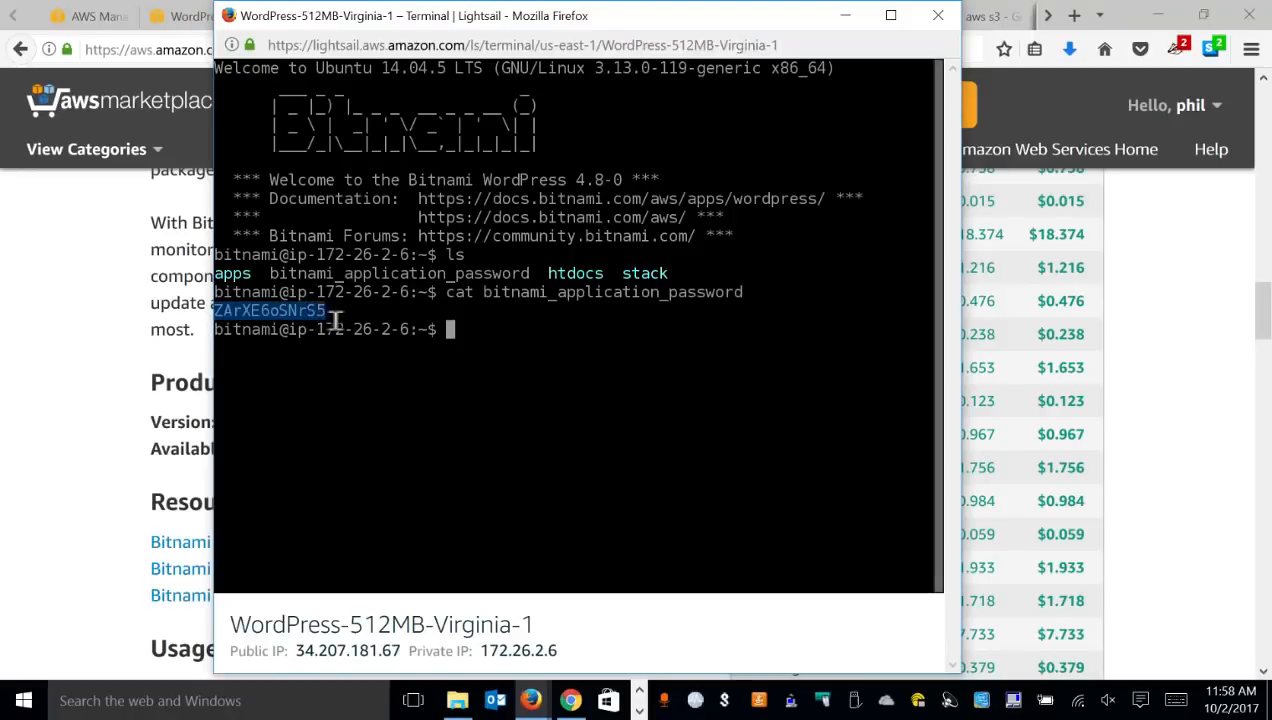
right_click(326, 323)
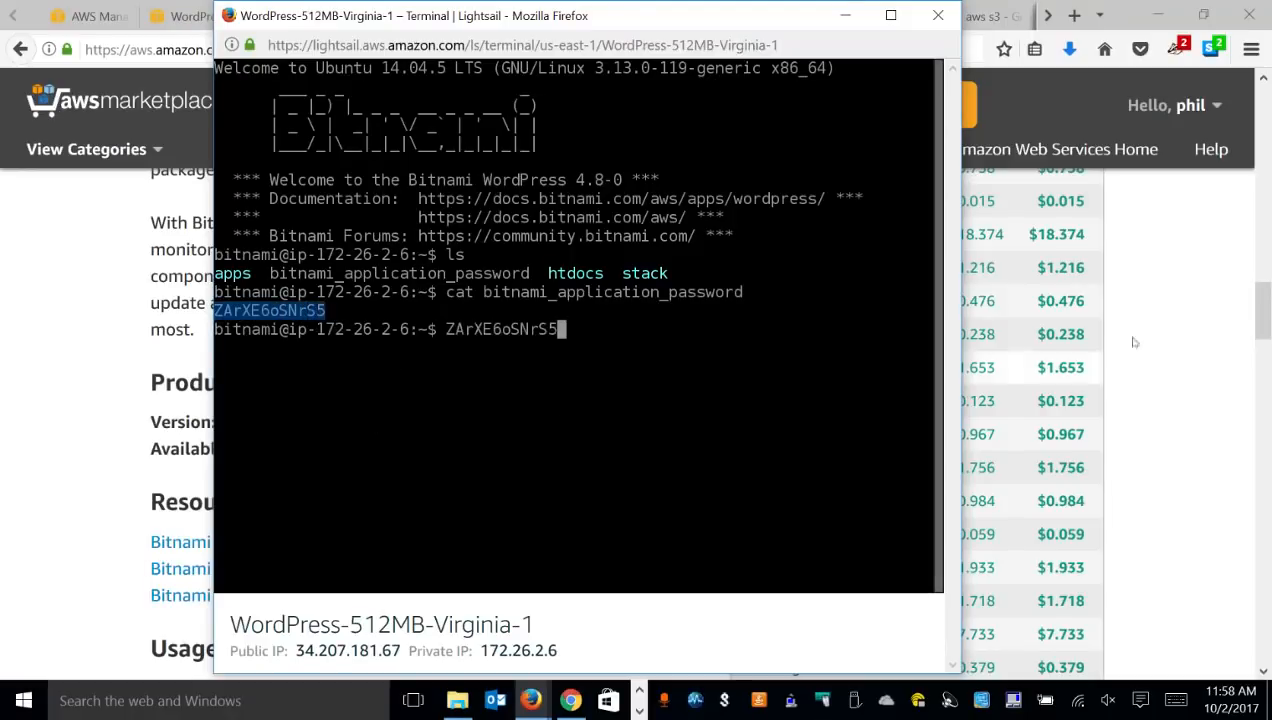
click(1195, 497)
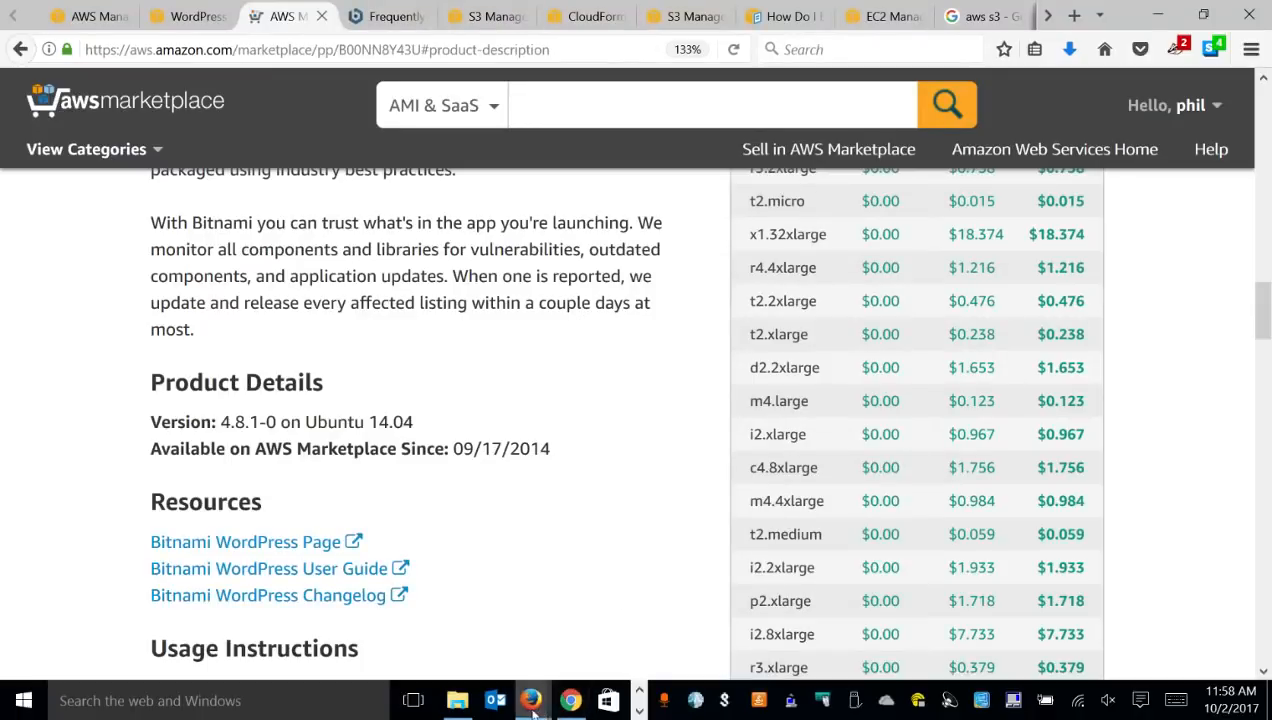
- Paste the copied password into the wp-login Password field and submit the login
mouse_move(531, 700)
click(705, 600)
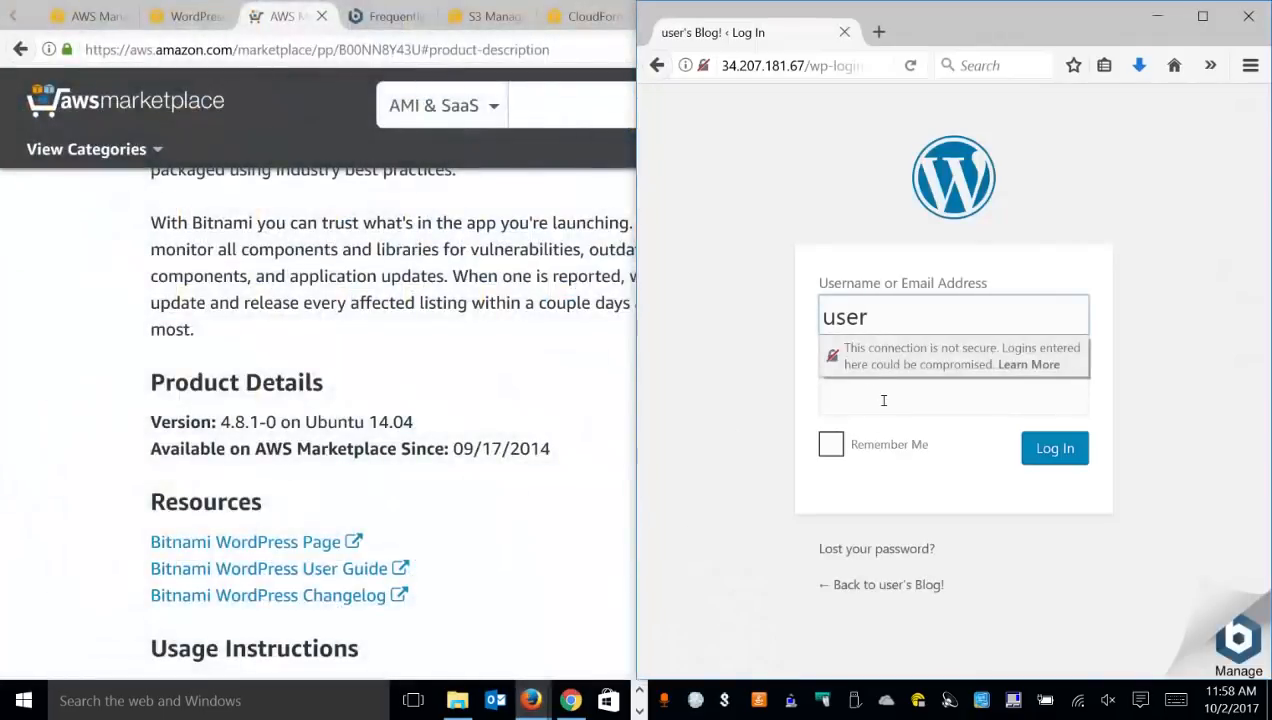
click(884, 400)
right_click(884, 400)
click(918, 470)
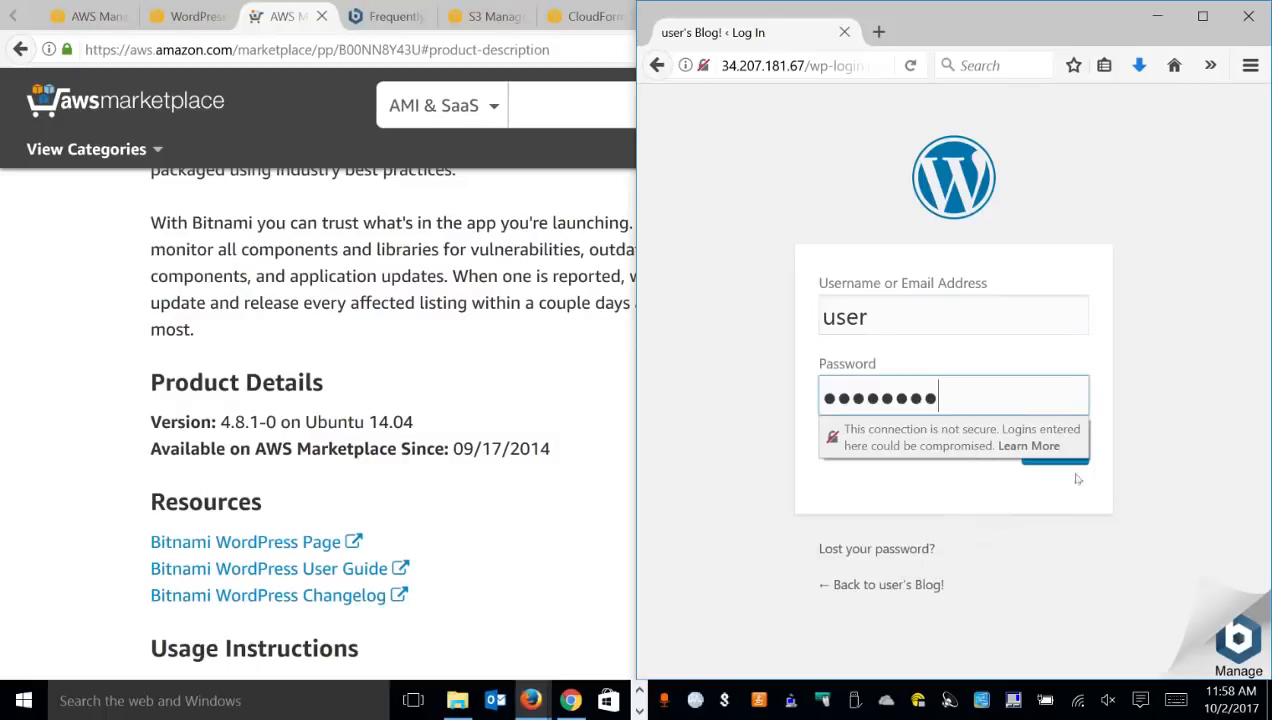
click(1056, 448)
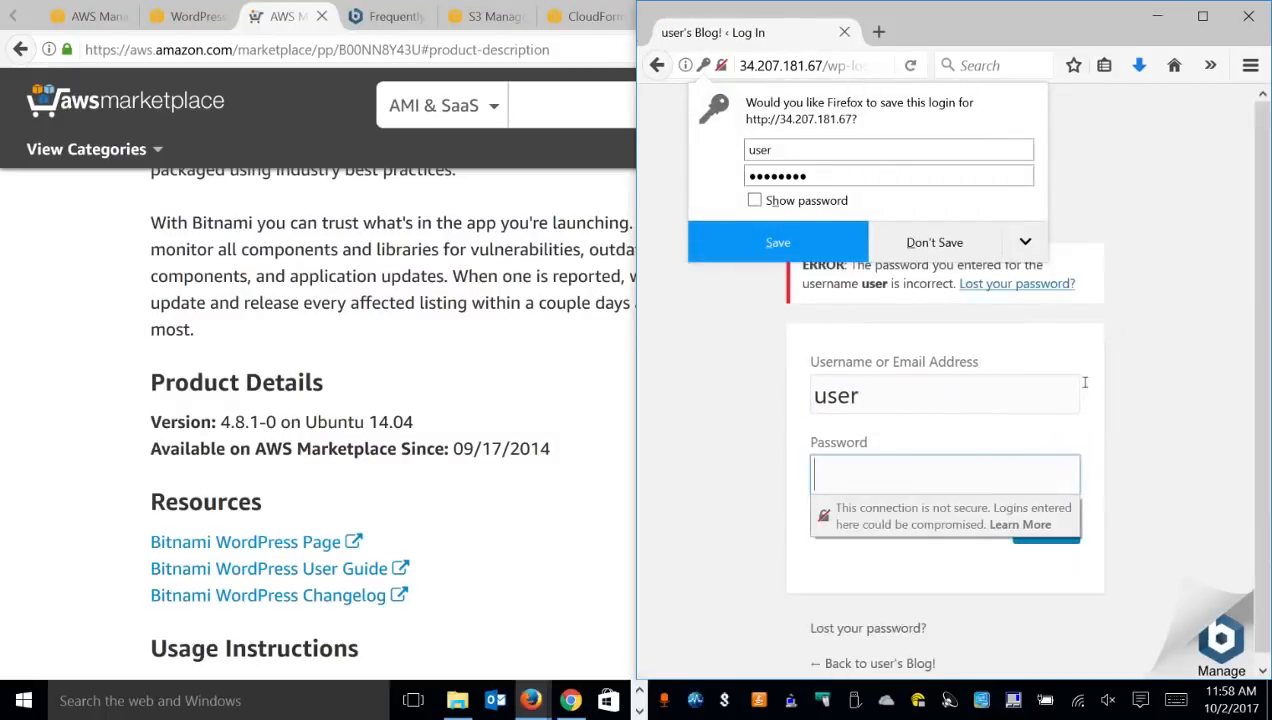
- After the incorrect-password error, paste the password again and dismiss the insecure-connection warning
right_click(879, 477)
click(925, 546)
click(968, 576)
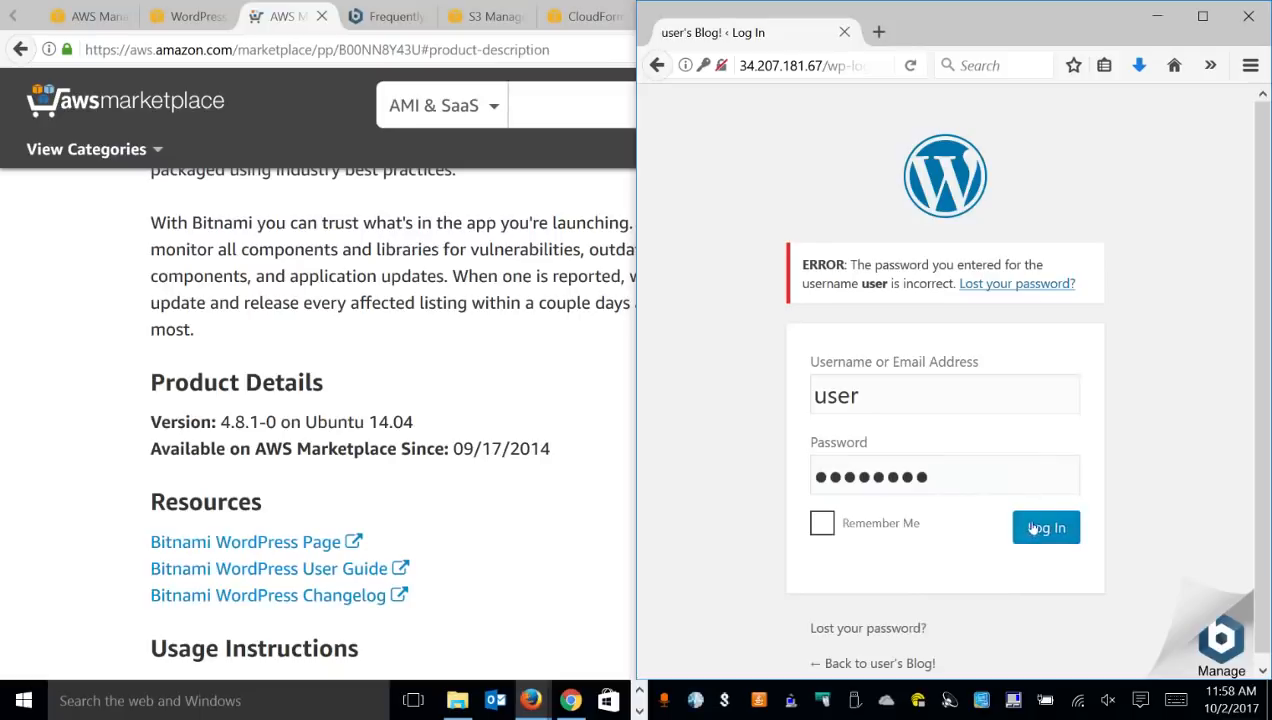
click(463, 353)
scroll(450, 355, up, 10)
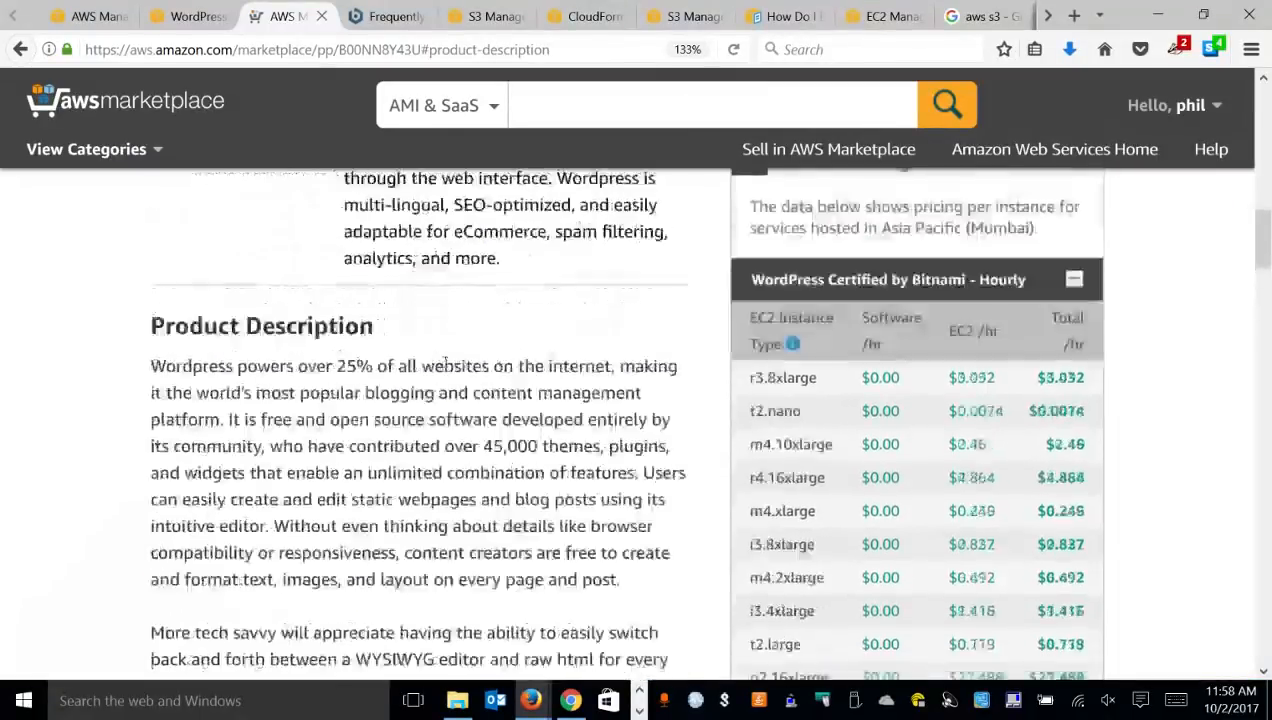
scroll(443, 357, down, 10)
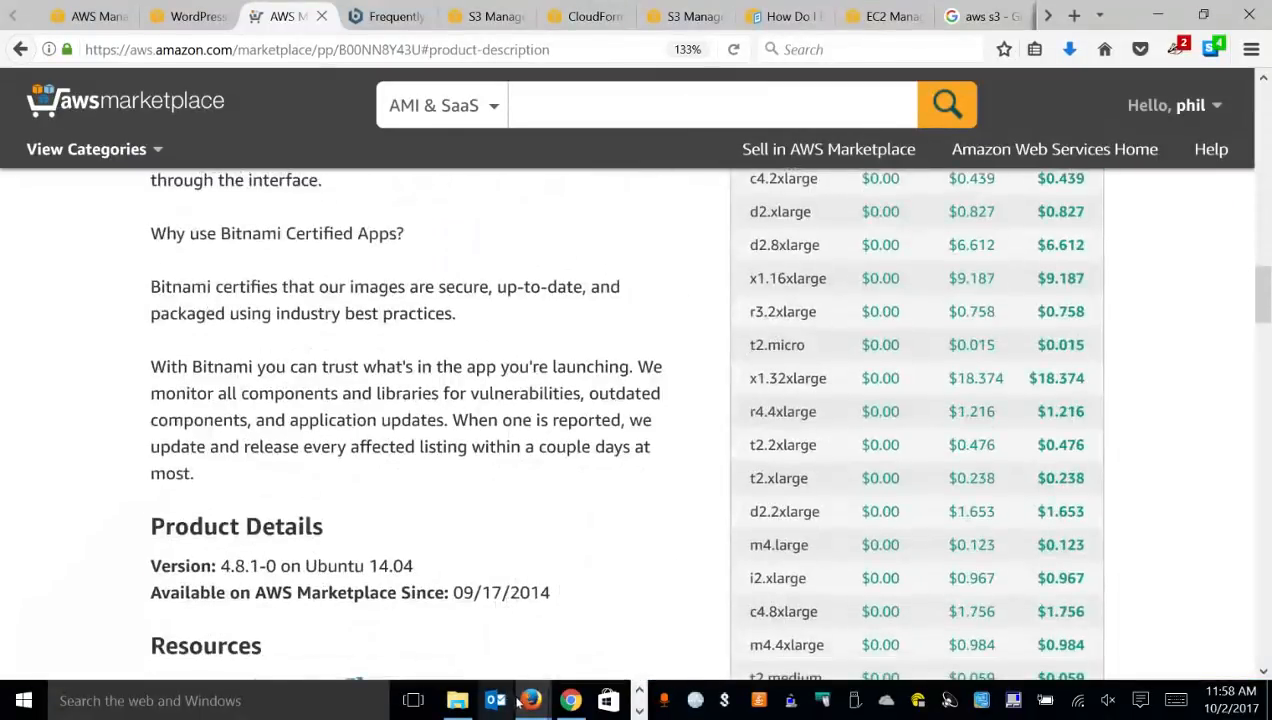
- Clear the terminal prompt and run service --status-all to list every service's status
mouse_move(474, 652)
click(580, 615)
key(BackSpace)
key(BackSpace)
key(BackSpace)
key(BackSpace)
key(BackSpace)
key(BackSpace)
key(BackSpace)
key(BackSpace)
key(BackSpace)
key(BackSpace)
key(BackSpace)
key(BackSpace)
text(service --status-all)
key(Return)
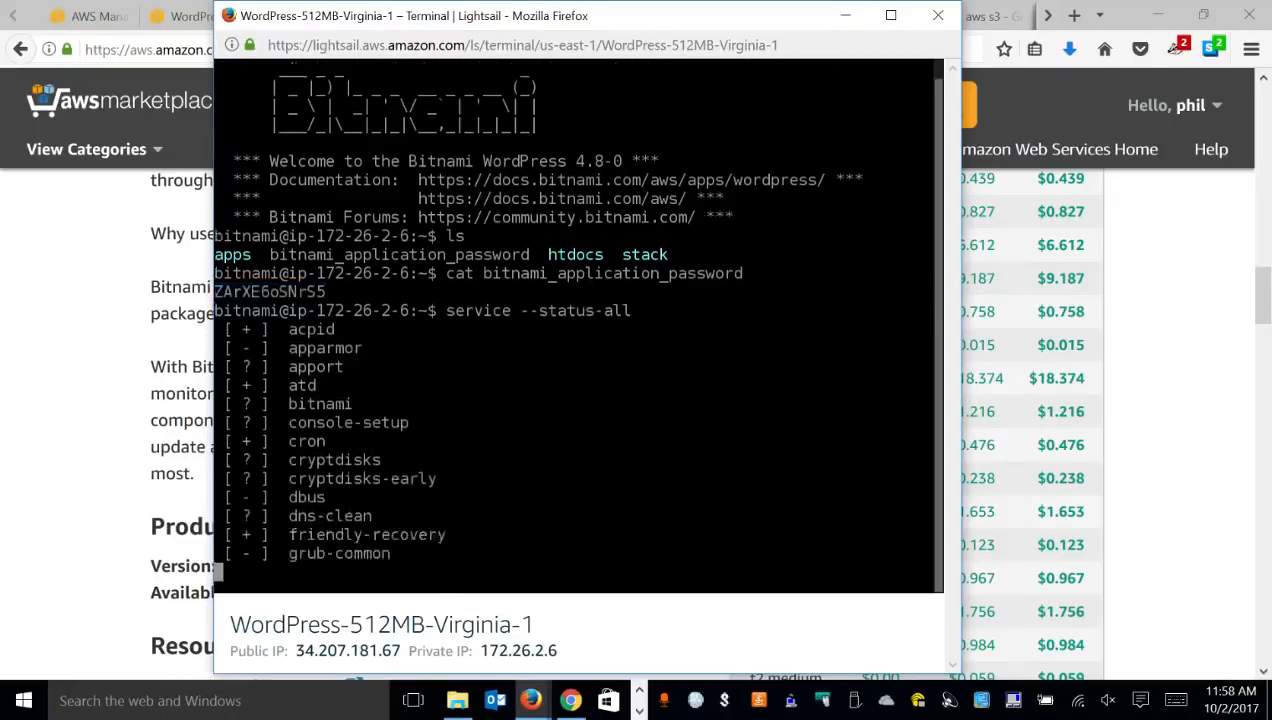
scroll(585, 477, up, 6)
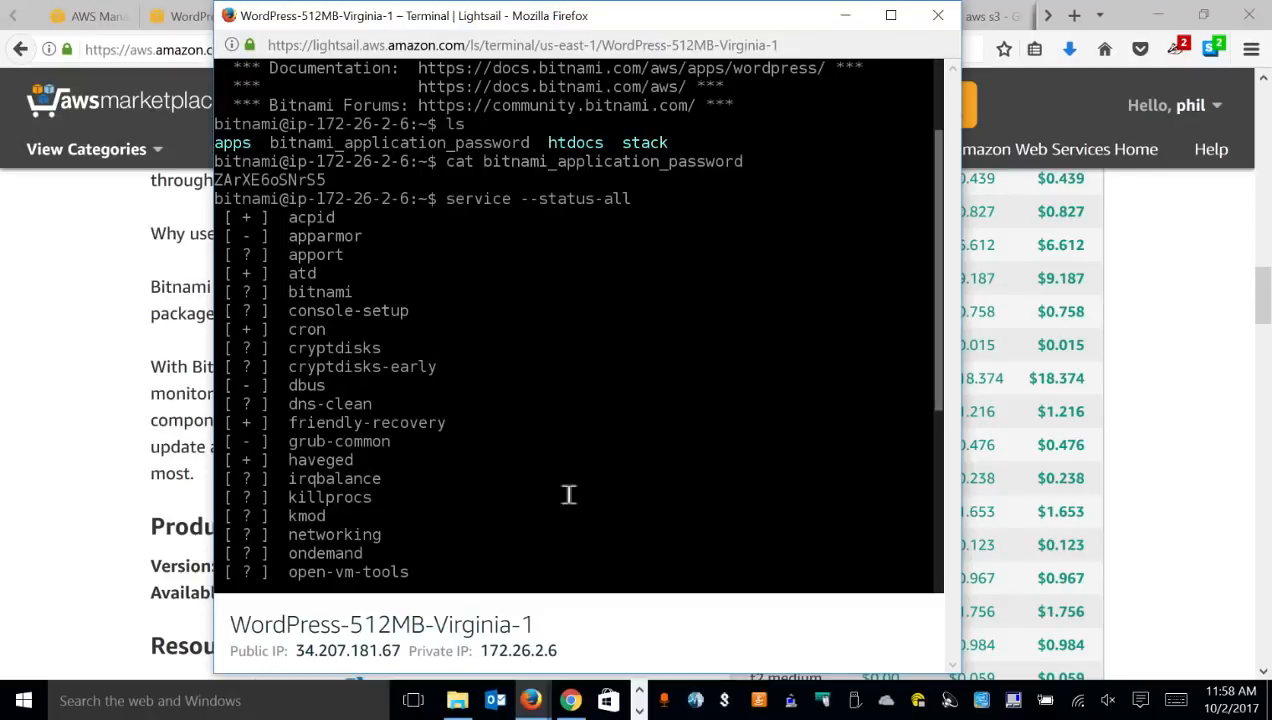
scroll(568, 494, down, 6)
- Run ls again, then show the WordPress-512MB-Virginia-1 instance page scrolled to the top
text(ex)
key(BackSpace)
key(BackSpace)
text(ls)
key(Return)
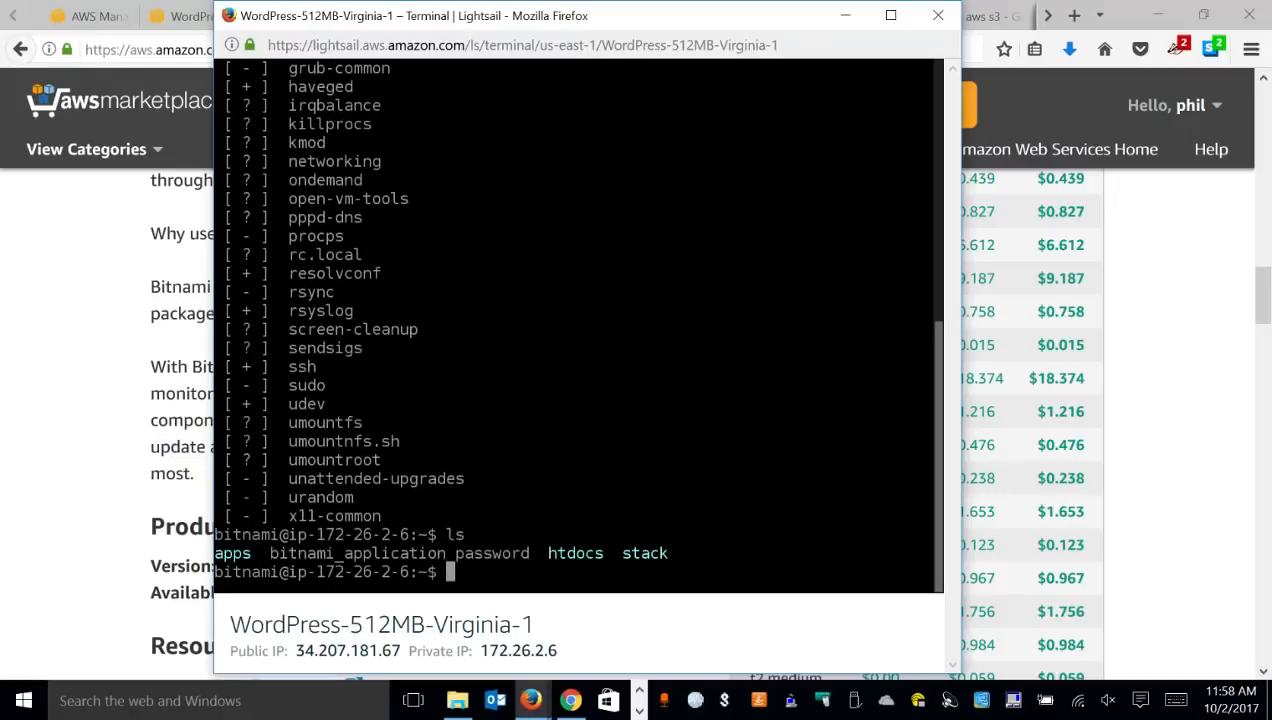
click(6, 312)
click(178, 17)
scroll(225, 530, up, 3)
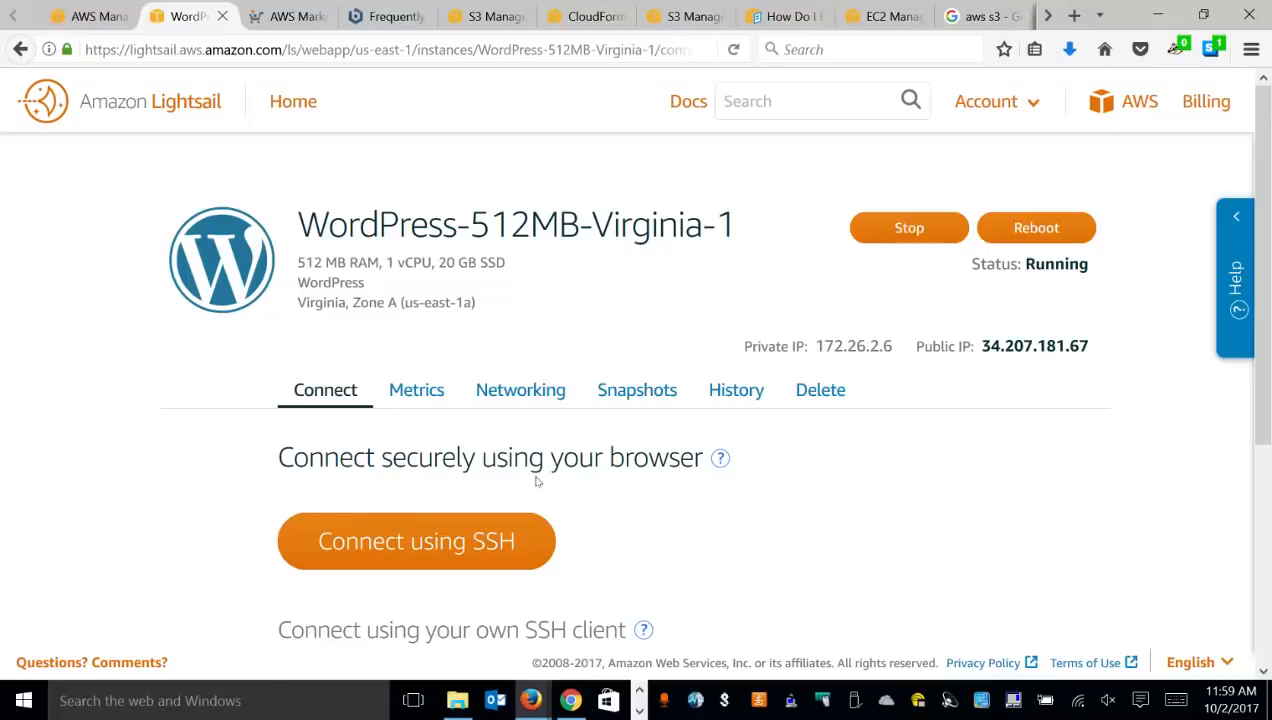
- Check the version line in Product Details of the Marketplace WordPress Certified by Bitnami listing
key(ctrl+Tab)
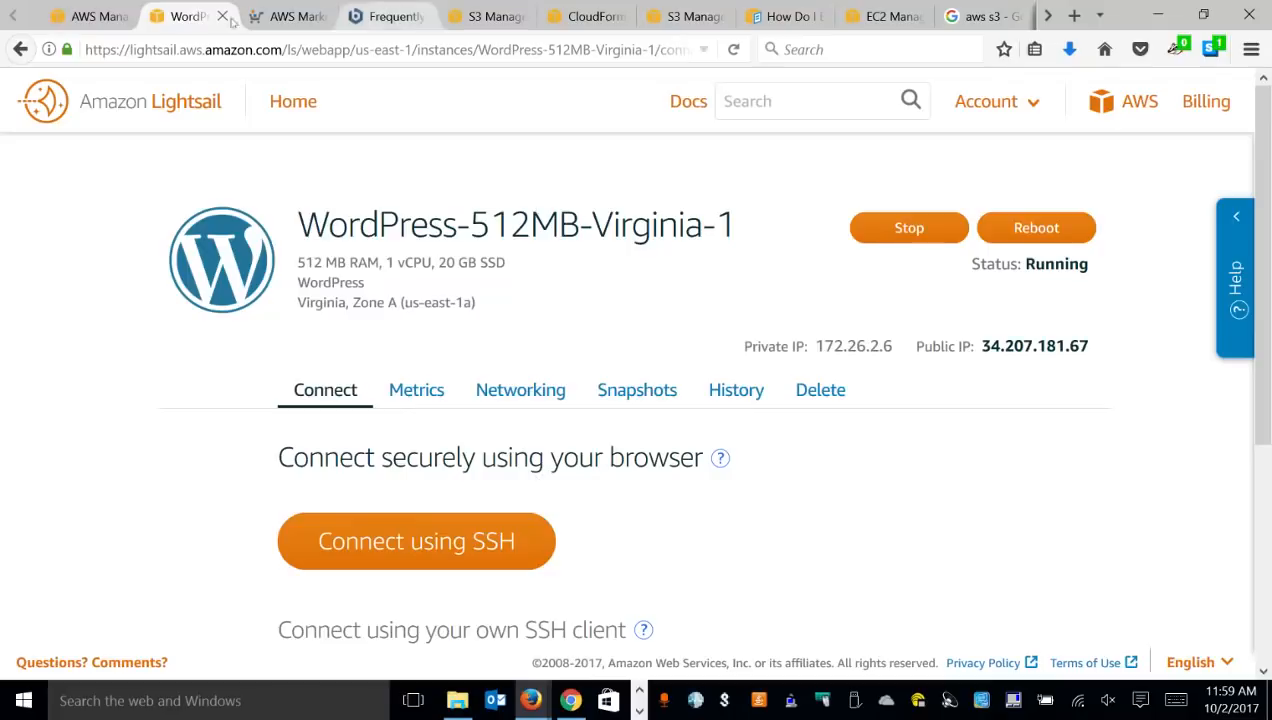
scroll(390, 447, down, 10)
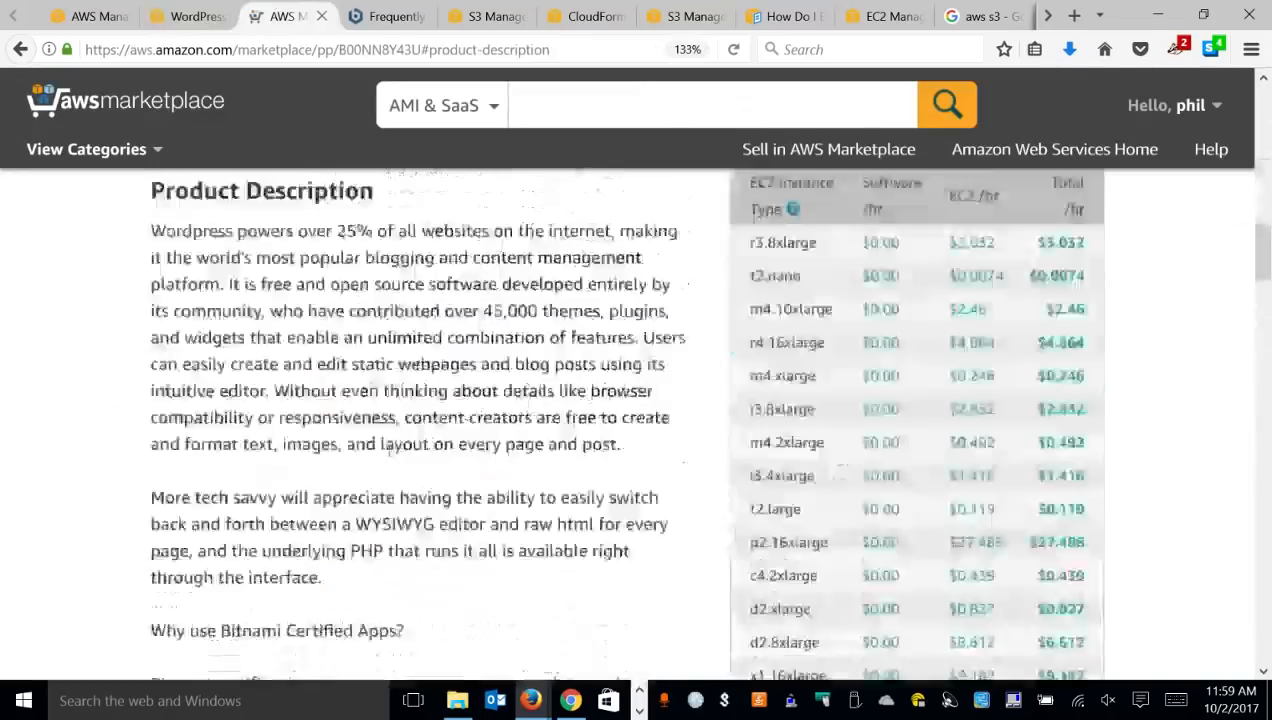
drag(406, 576, 305, 567)
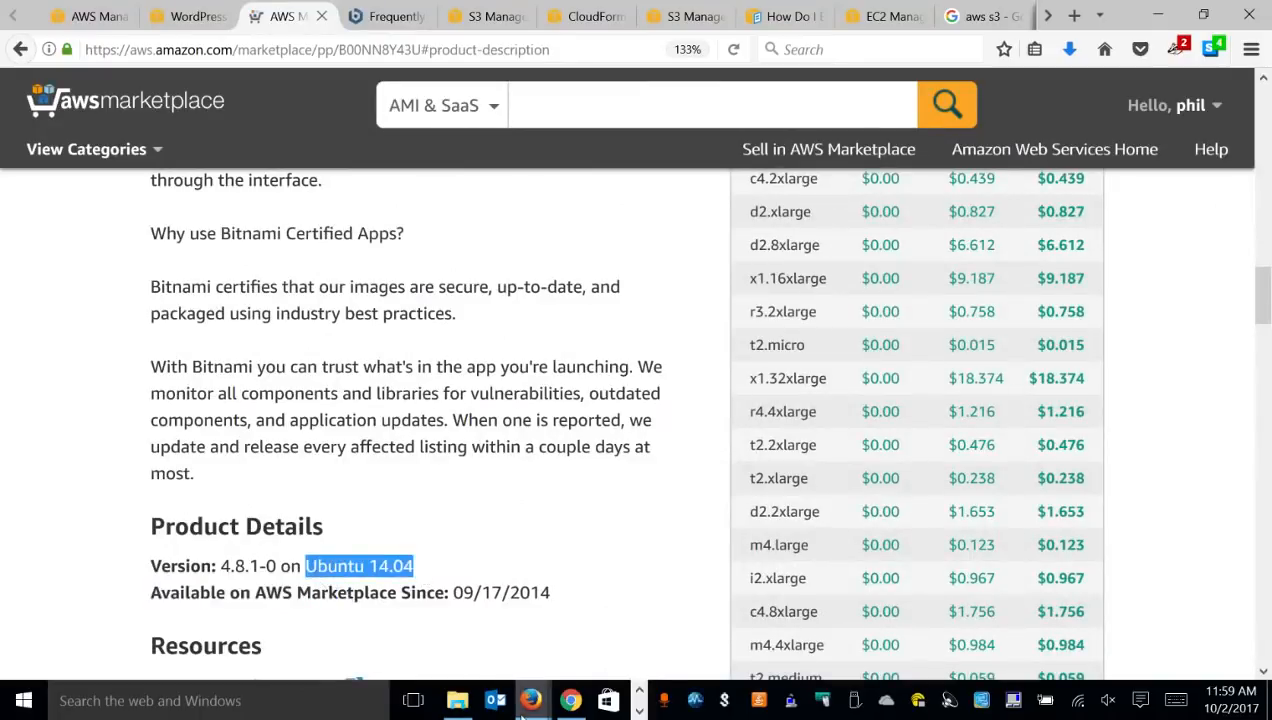
mouse_move(521, 713)
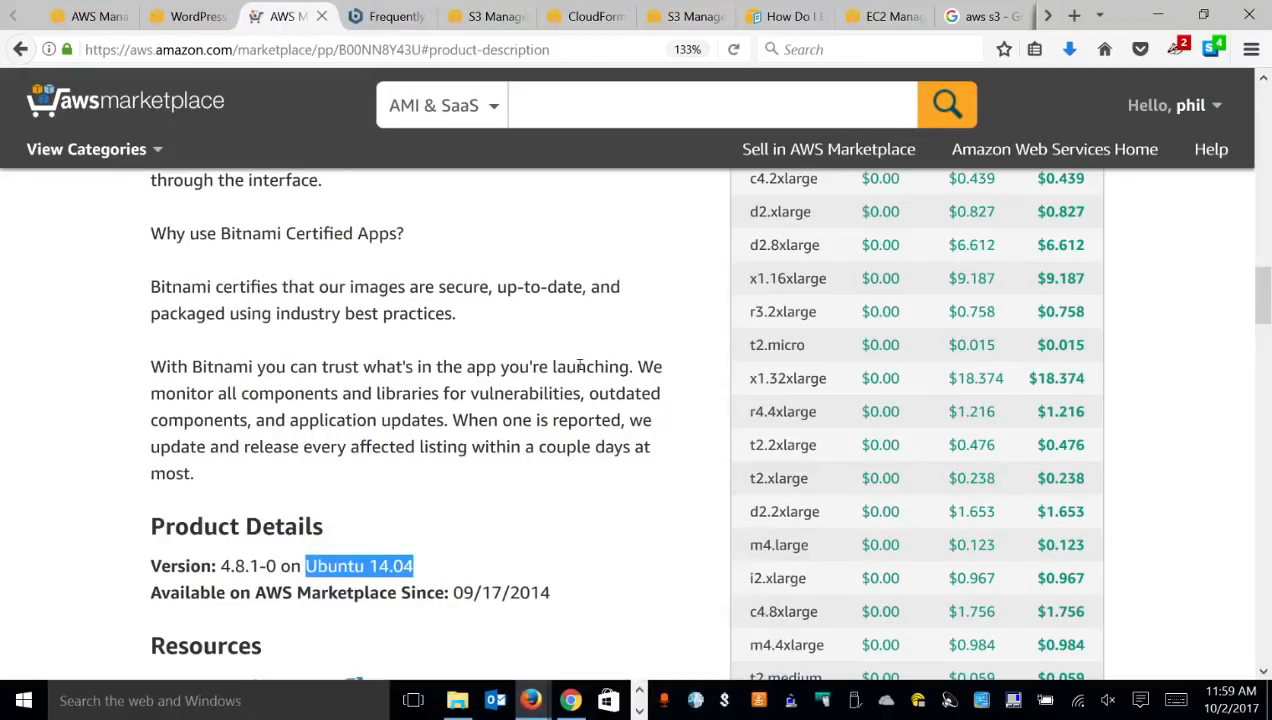
scroll(568, 369, down, 3)
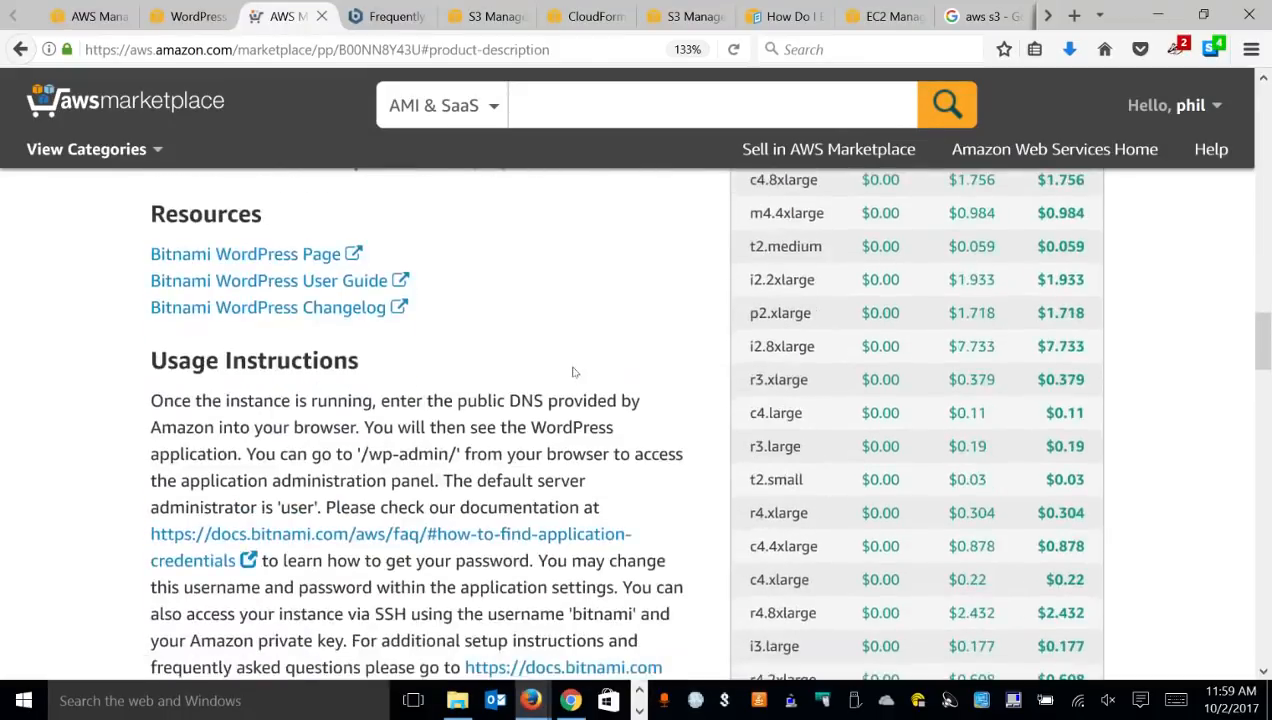
scroll(556, 386, up, 2)
scroll(565, 401, up, 10)
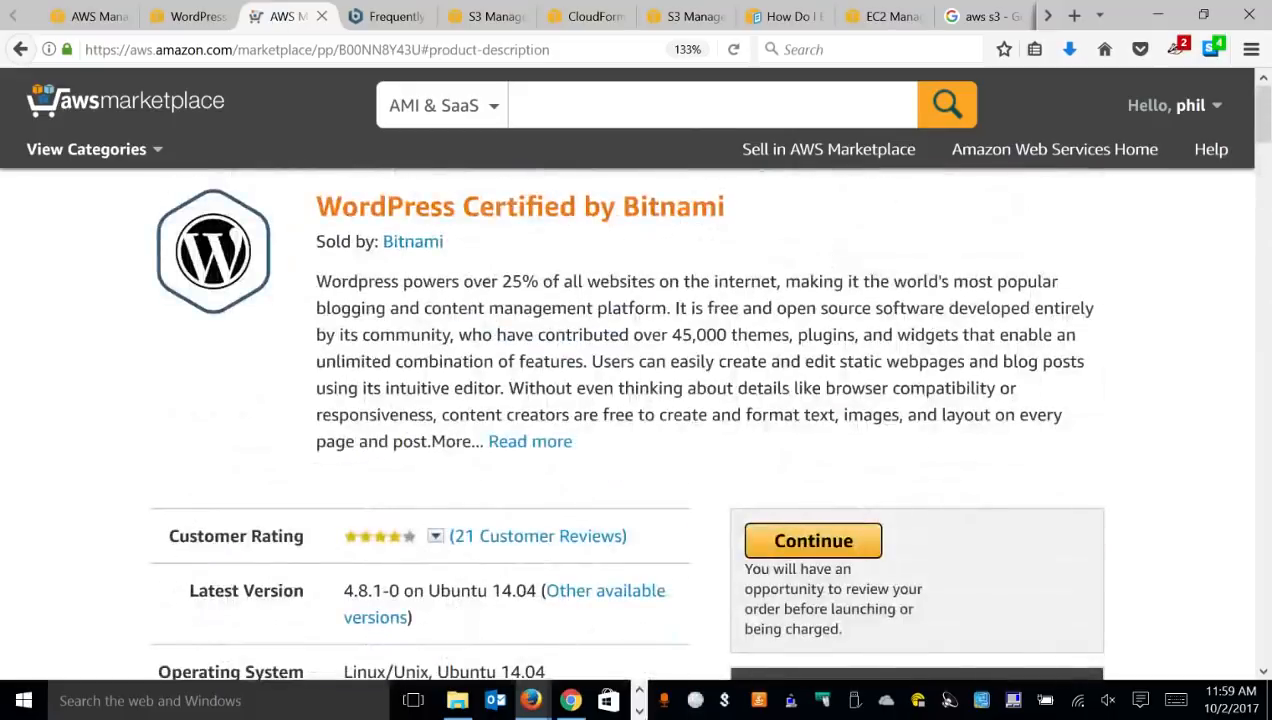
- Glance at the Lightsail instance page, then scroll the Marketplace listing to the docs.bitnami.com link
click(232, 8)
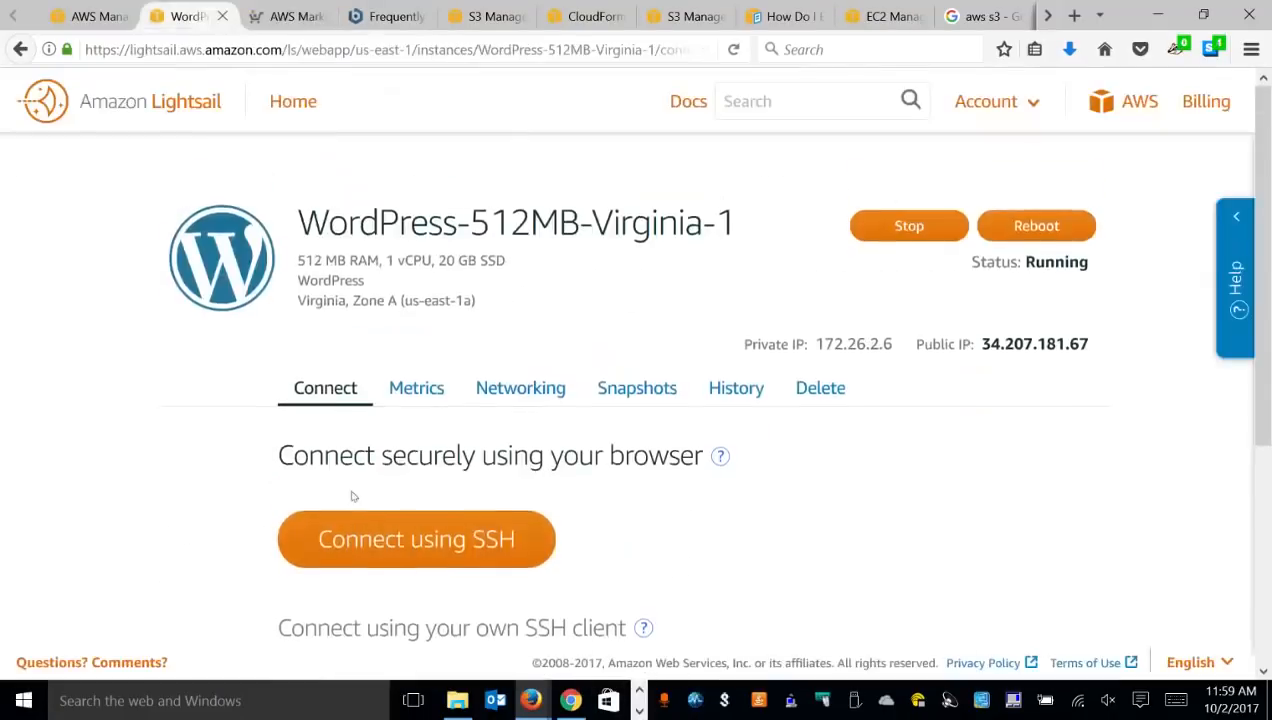
scroll(354, 500, down, 3)
scroll(380, 546, up, 3)
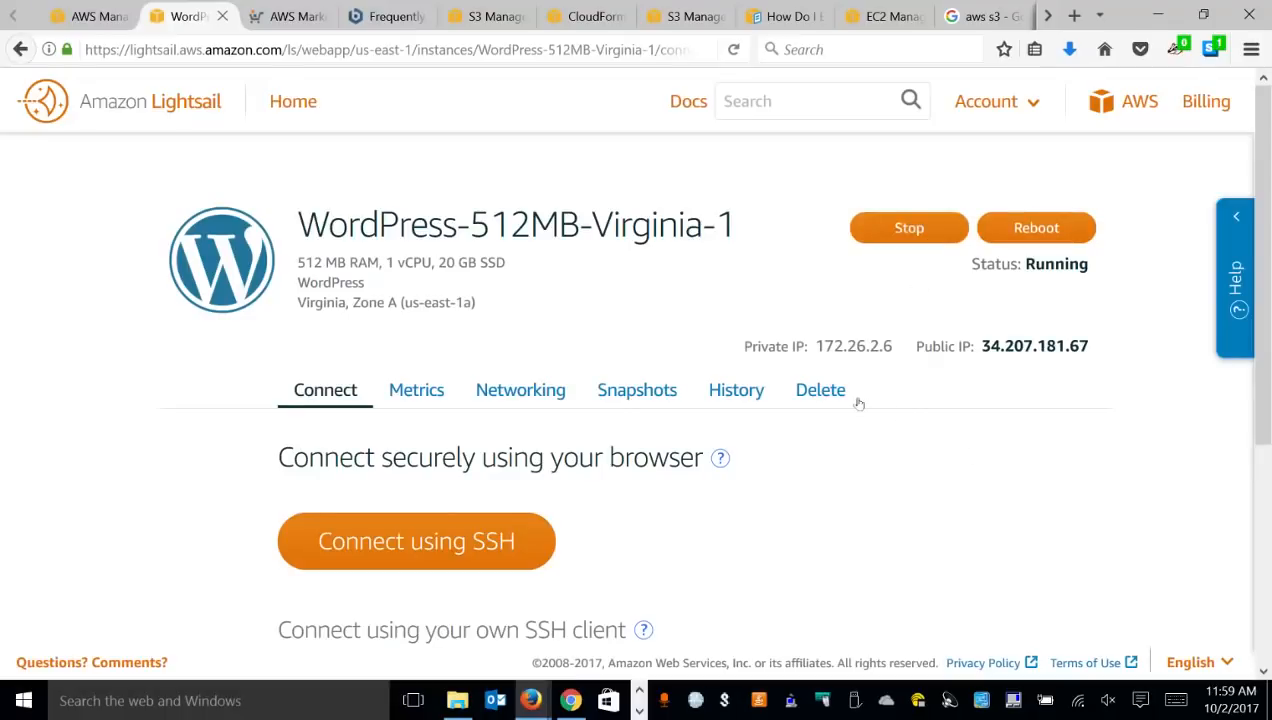
click(290, 16)
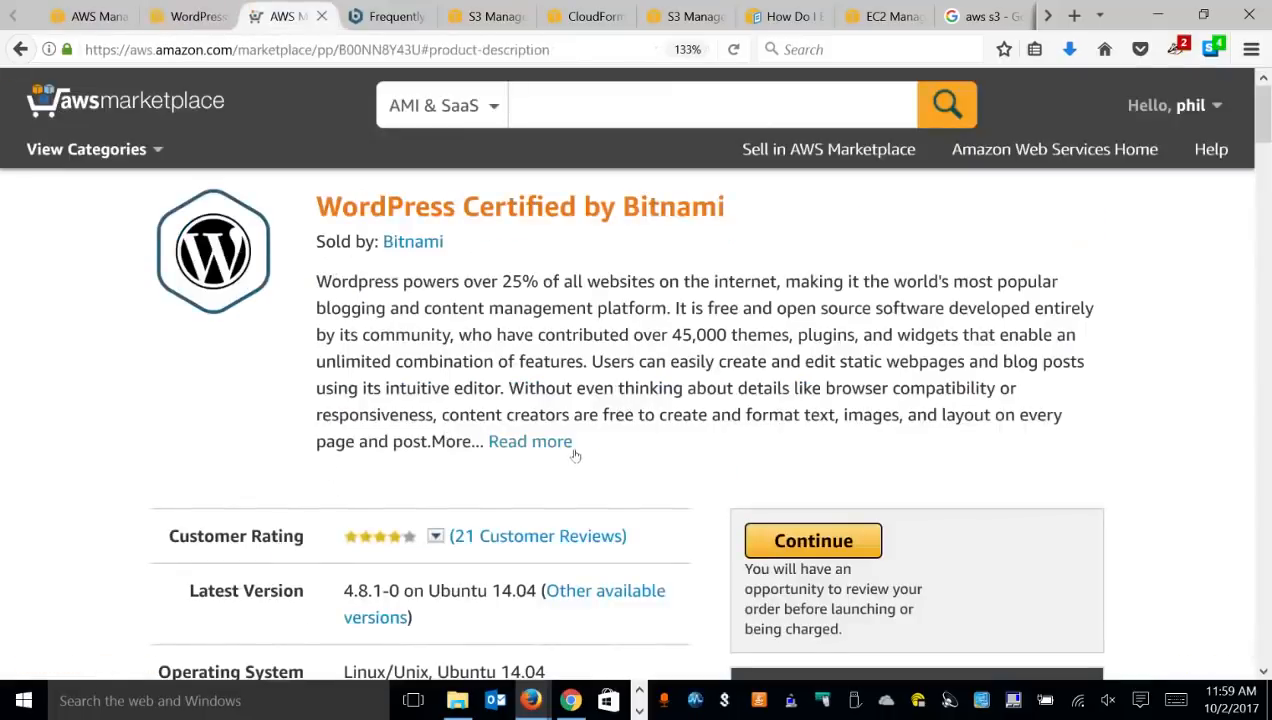
scroll(560, 445, down, 5)
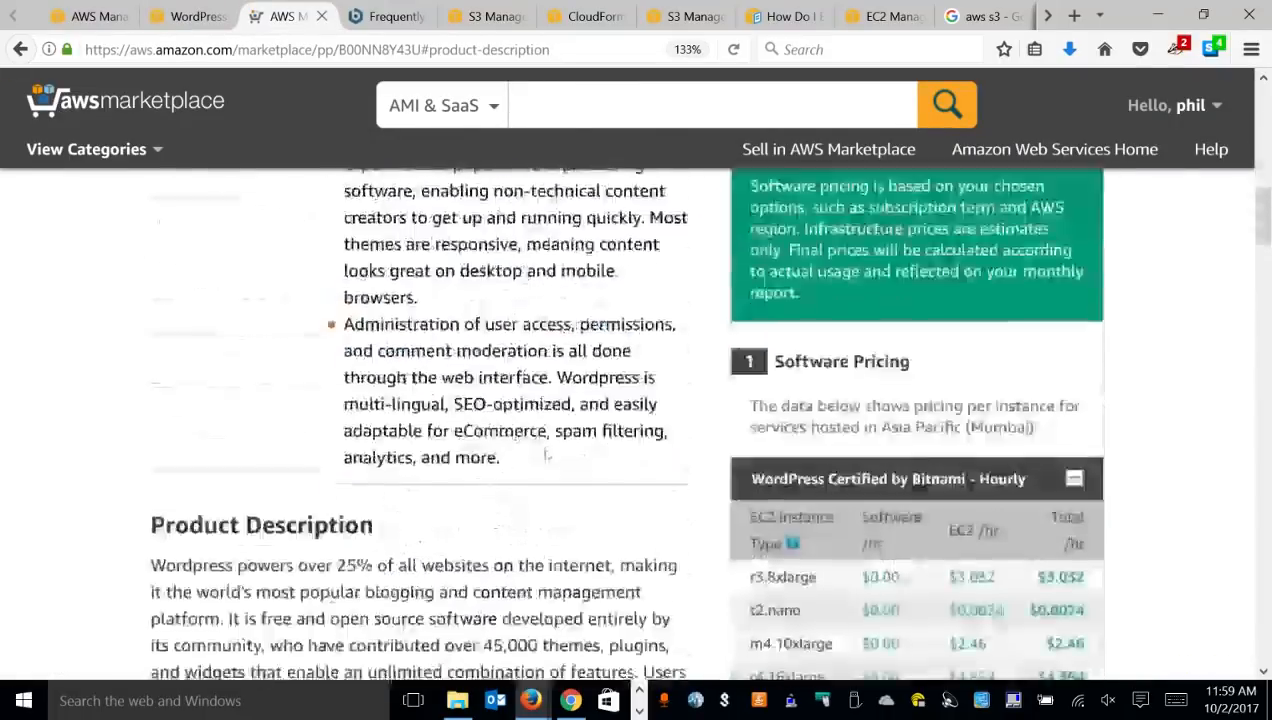
scroll(549, 445, down, 6)
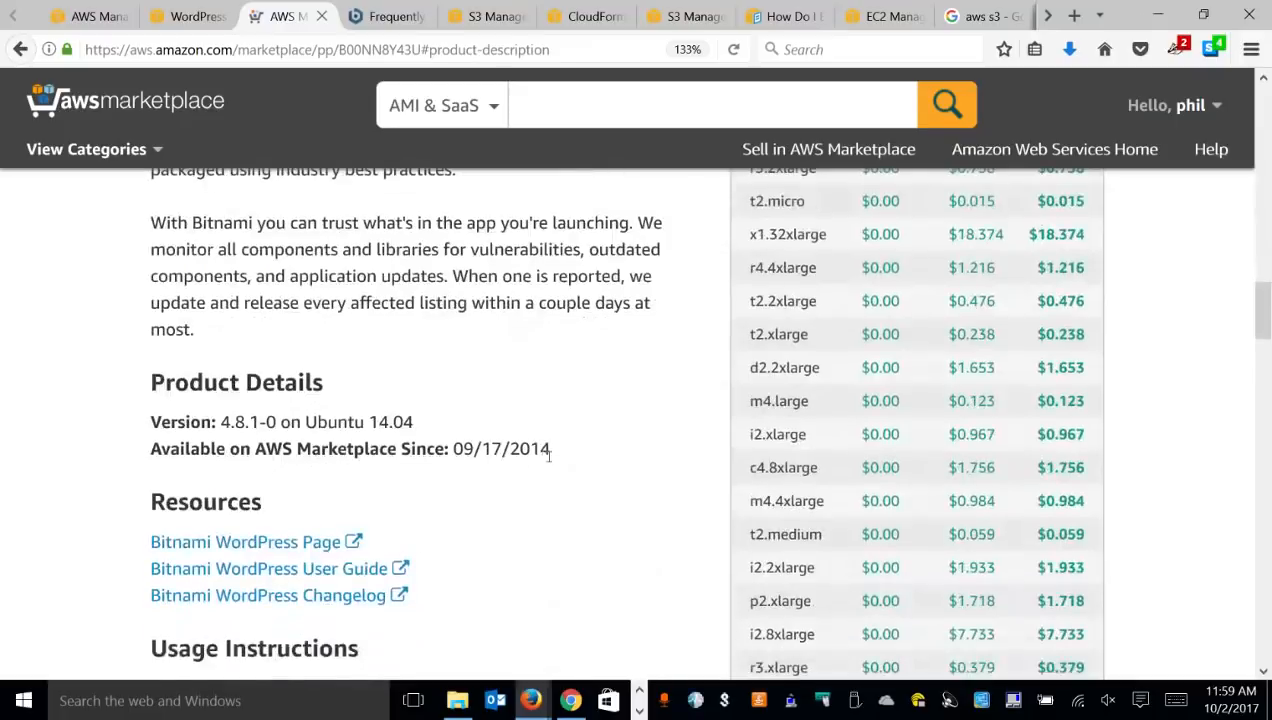
scroll(549, 456, down, 3)
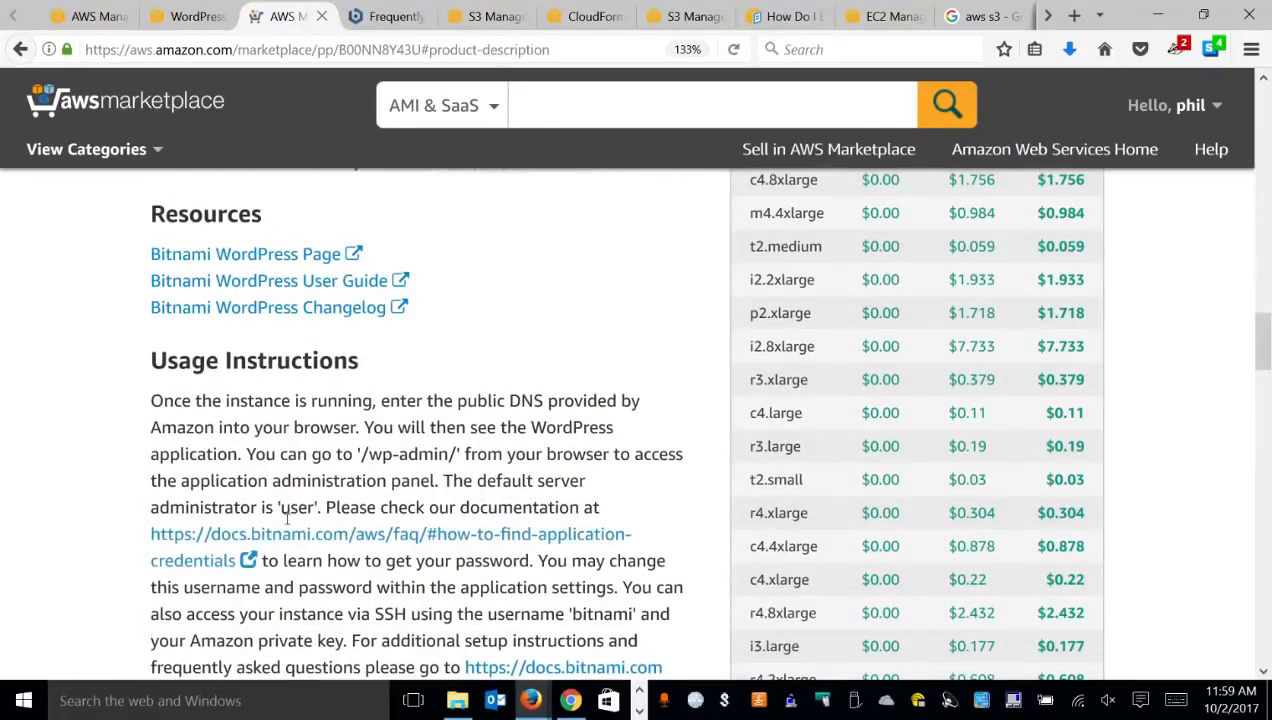
scroll(279, 523, down, 2)
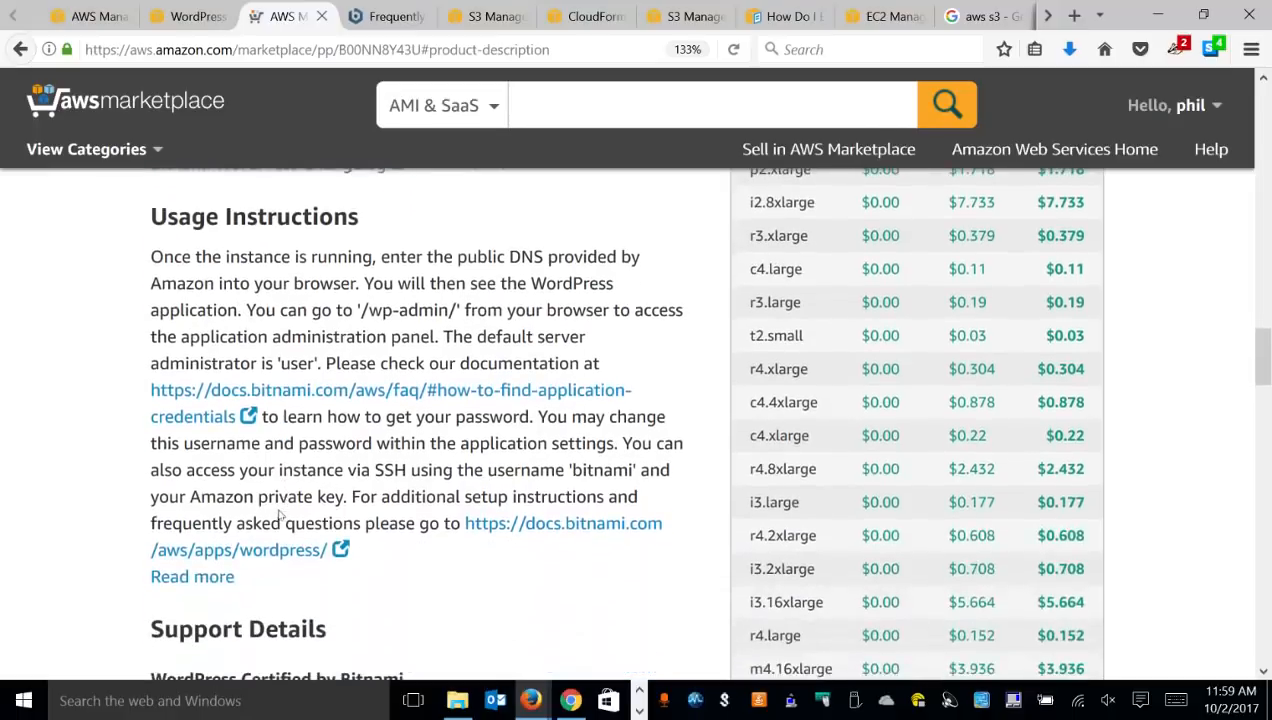
right_click(540, 527)
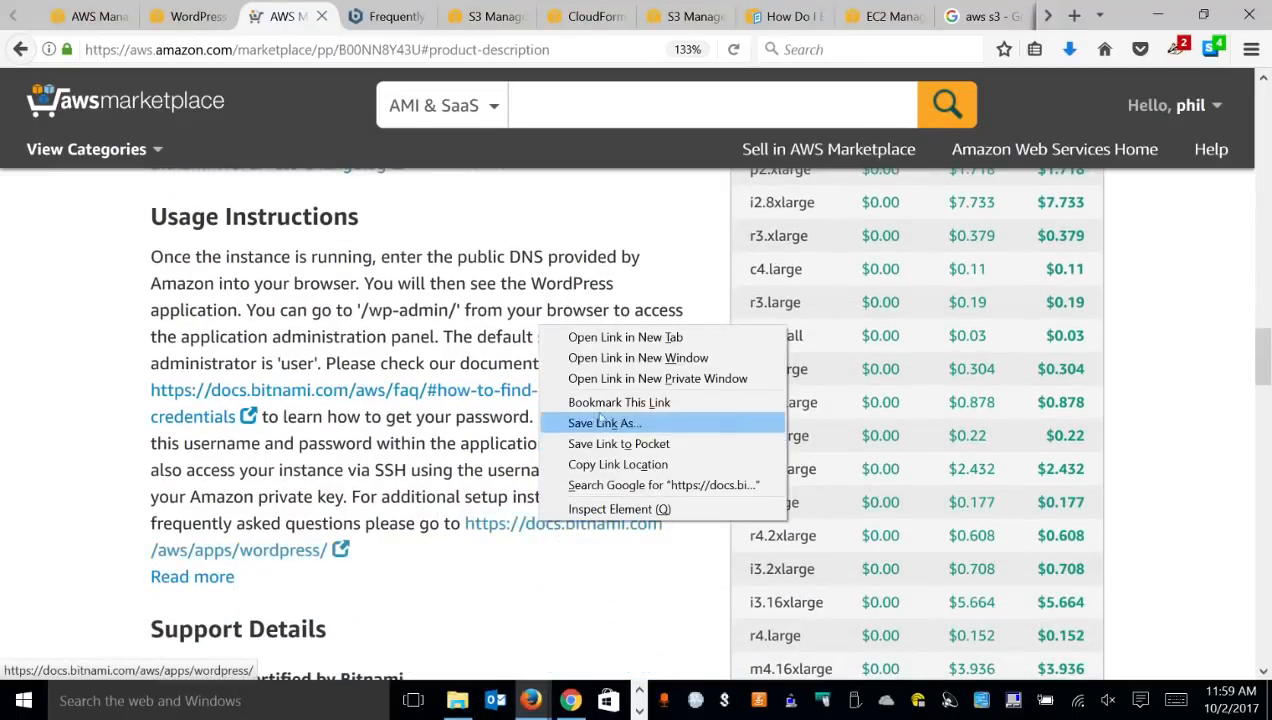
- Open the Bitnami WordPress docs in a new tab, scrolled to admin 'user' and SSH 'bitnami'
click(600, 333)
click(373, 9)
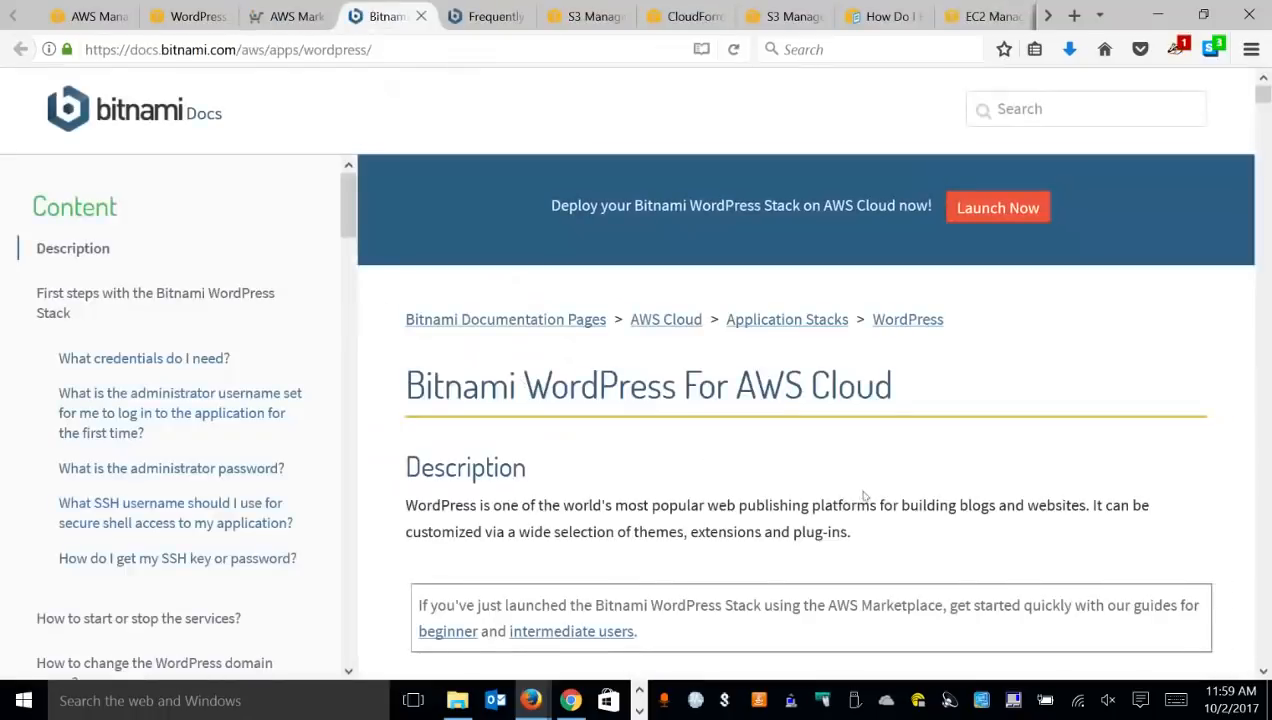
scroll(840, 485, down, 2)
scroll(840, 485, down, 3)
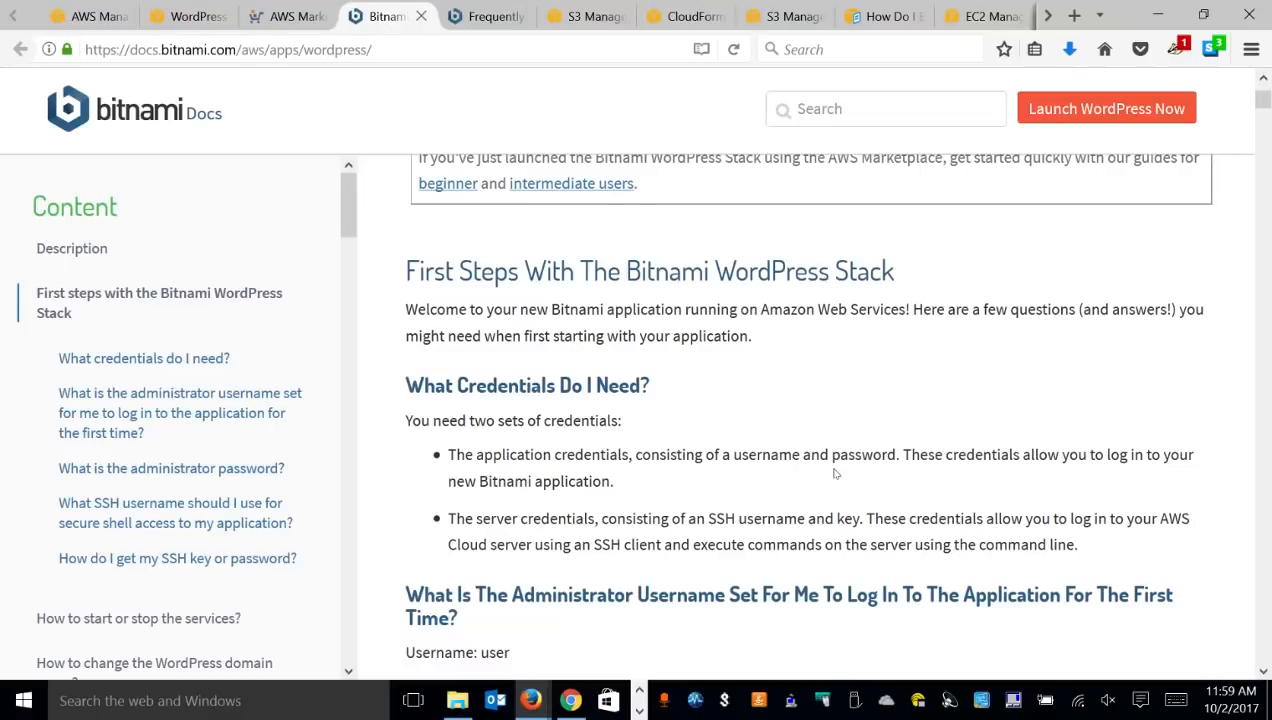
scroll(835, 473, down, 1)
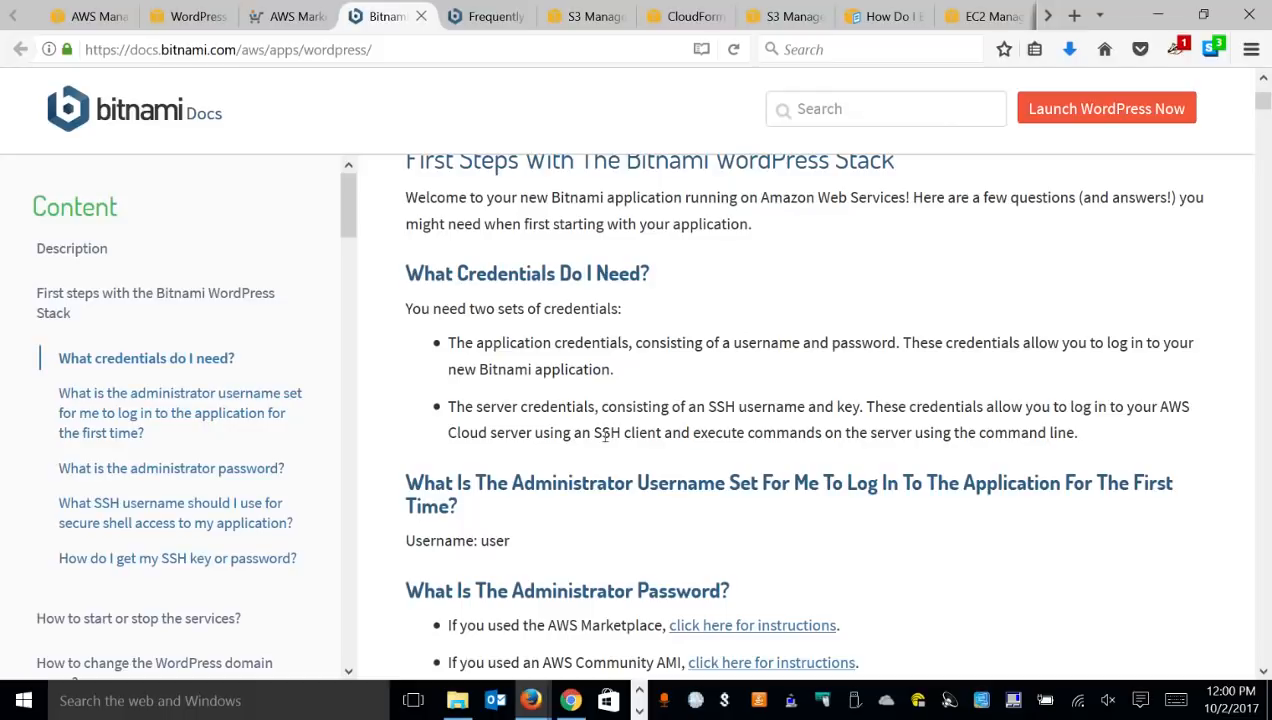
scroll(602, 435, down, 1)
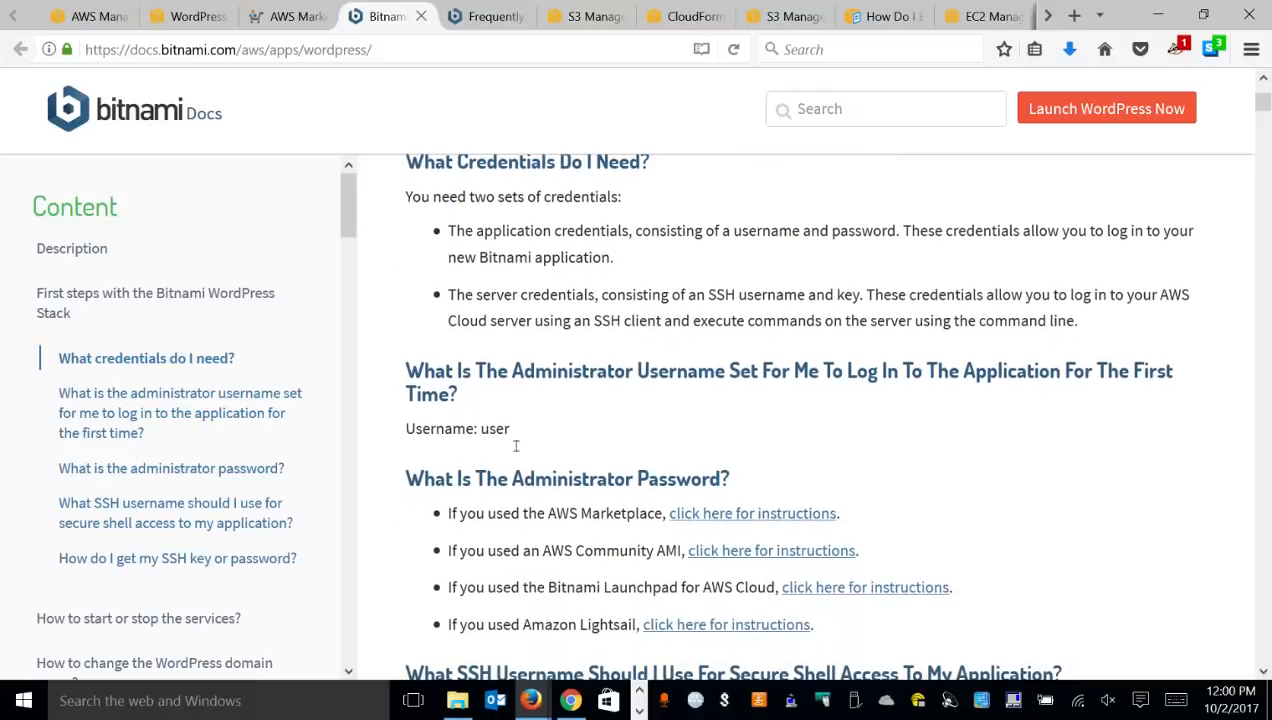
scroll(505, 441, down, 2)
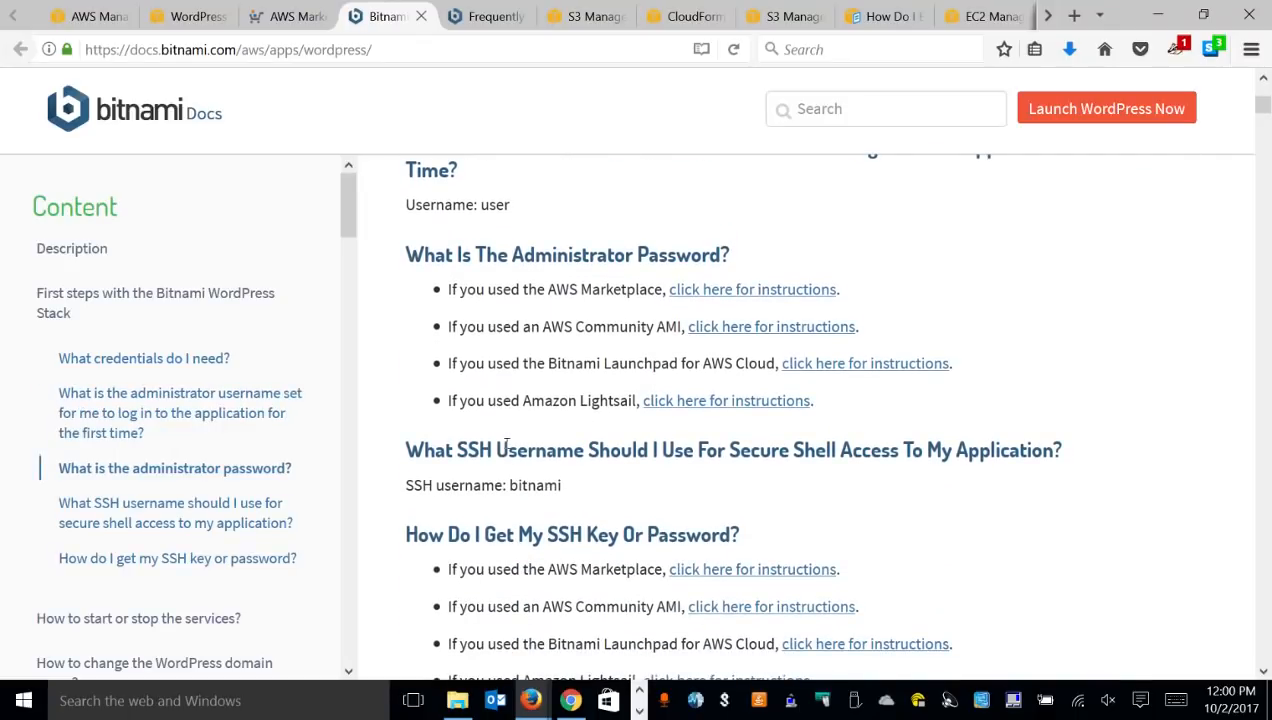
scroll(561, 507, down, 3)
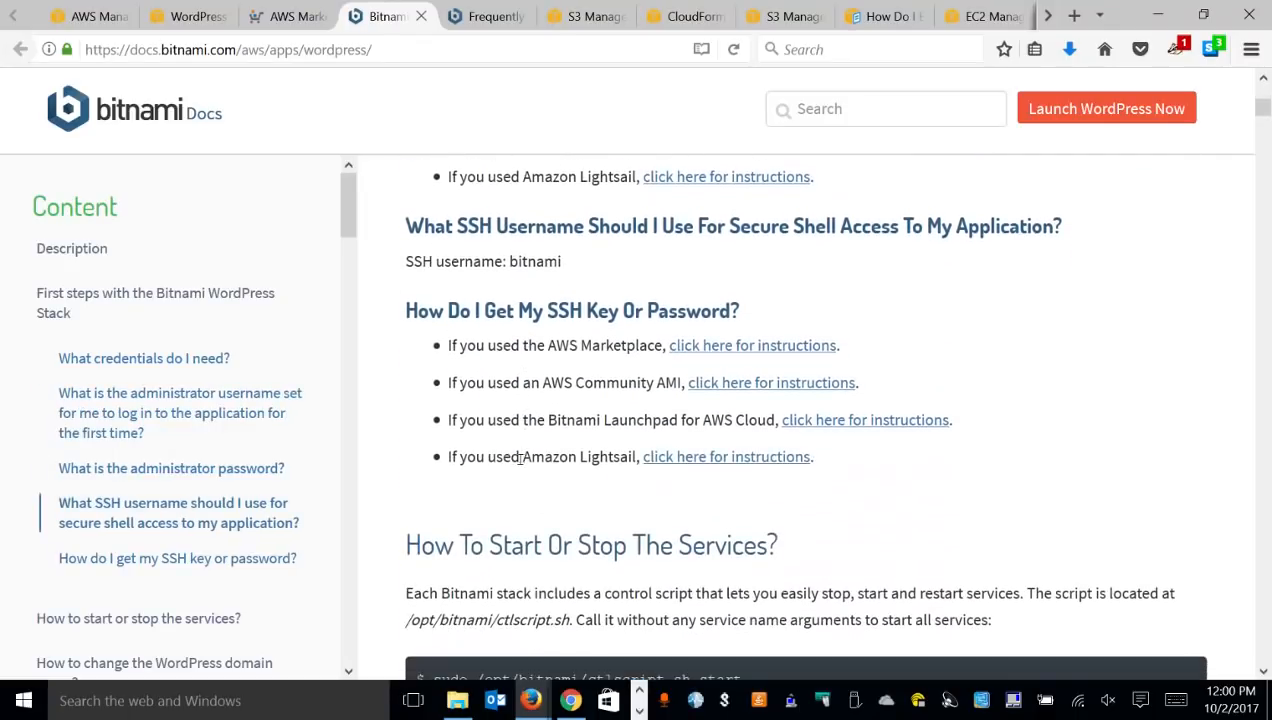
scroll(515, 467, up, 3)
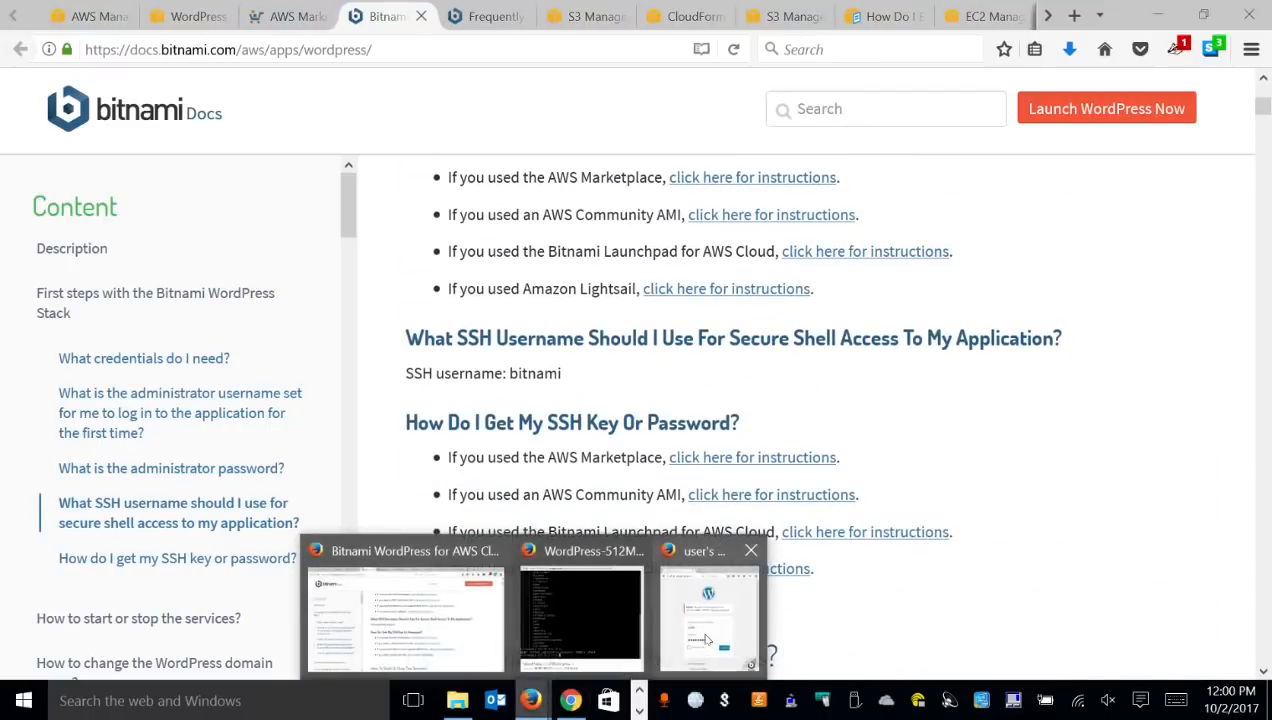
- Try logging into WordPress with username bitnami, declining to save the login details
click(705, 632)
click(877, 395)
key(BackSpace)
key(BackSpace)
key(BackSpace)
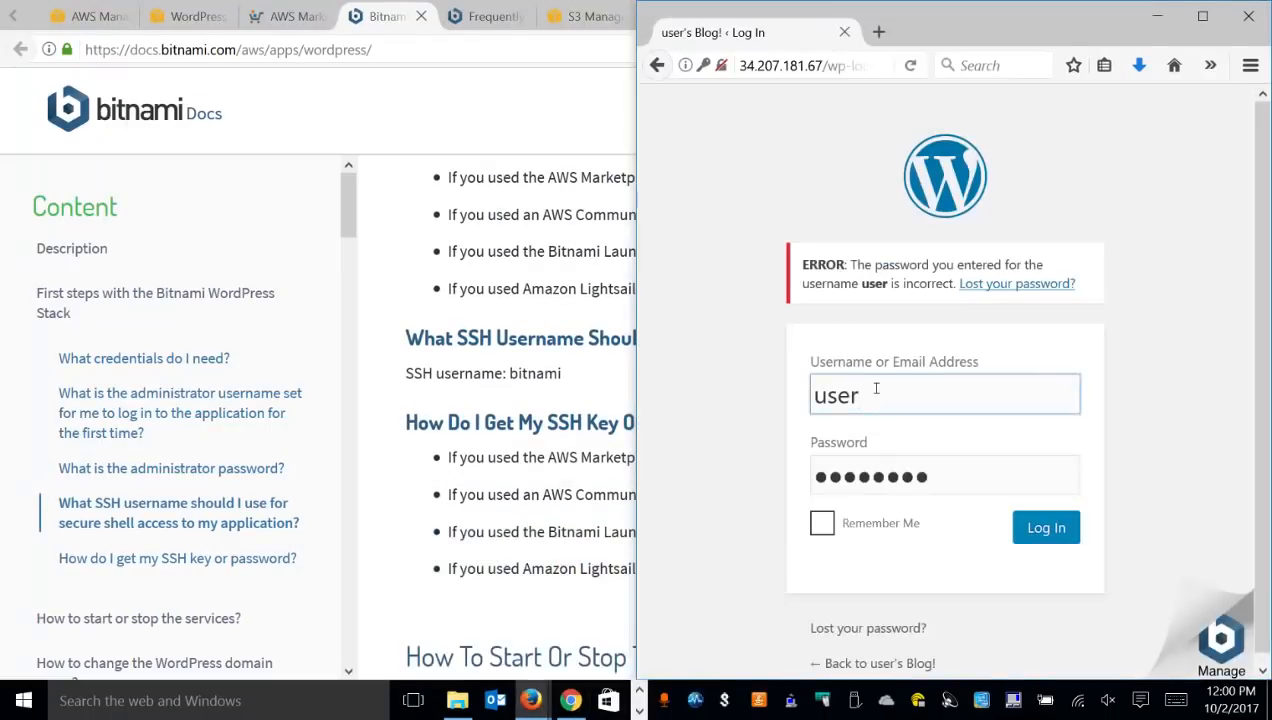
key(BackSpace)
text(bitnami)
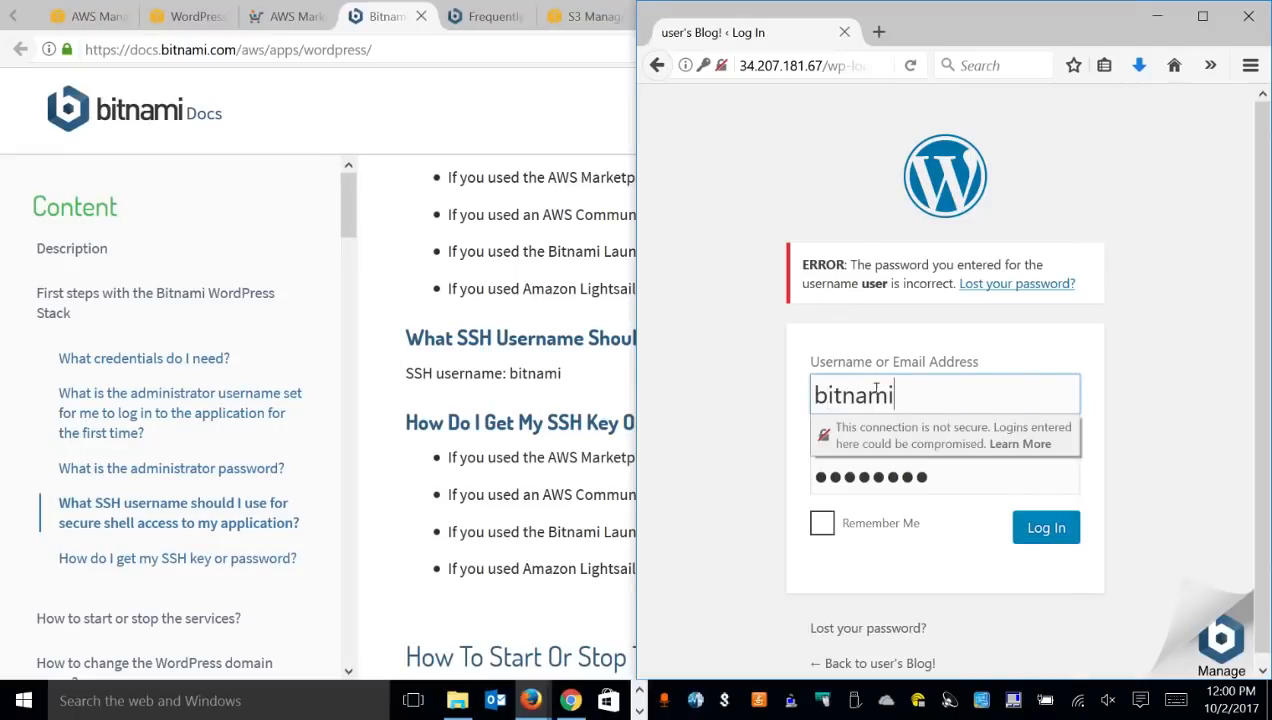
click(1048, 528)
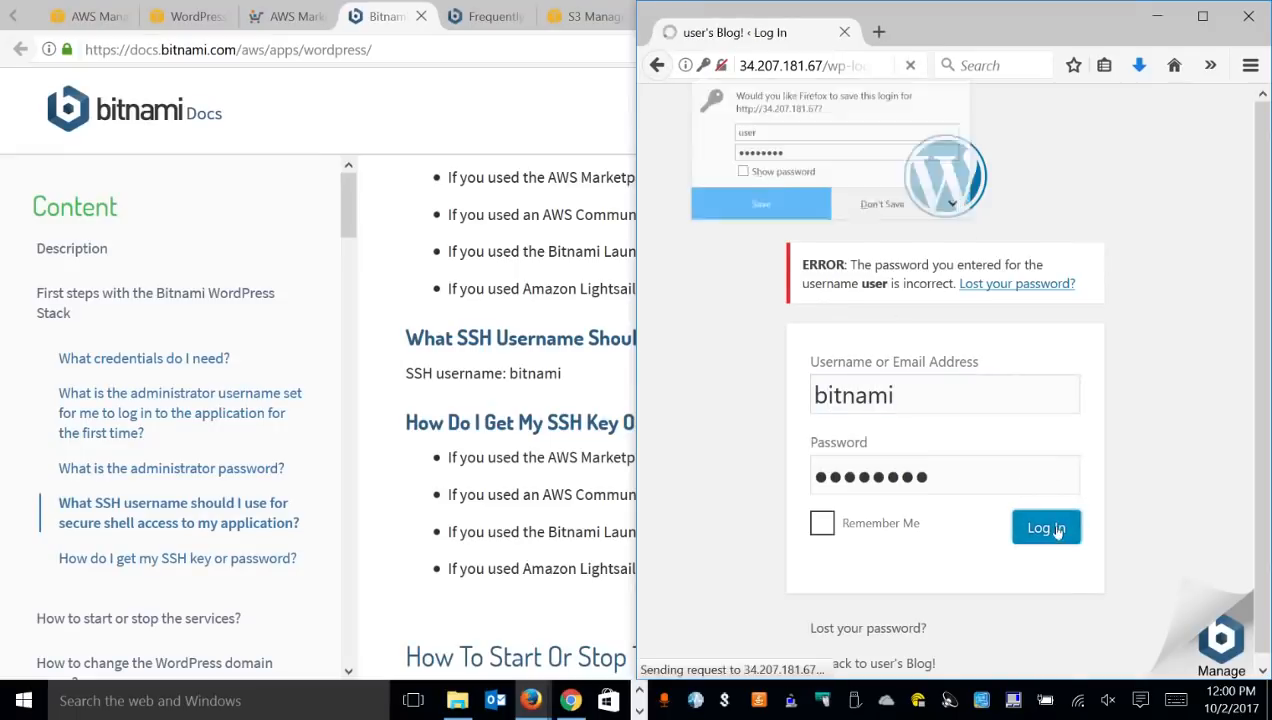
click(922, 238)
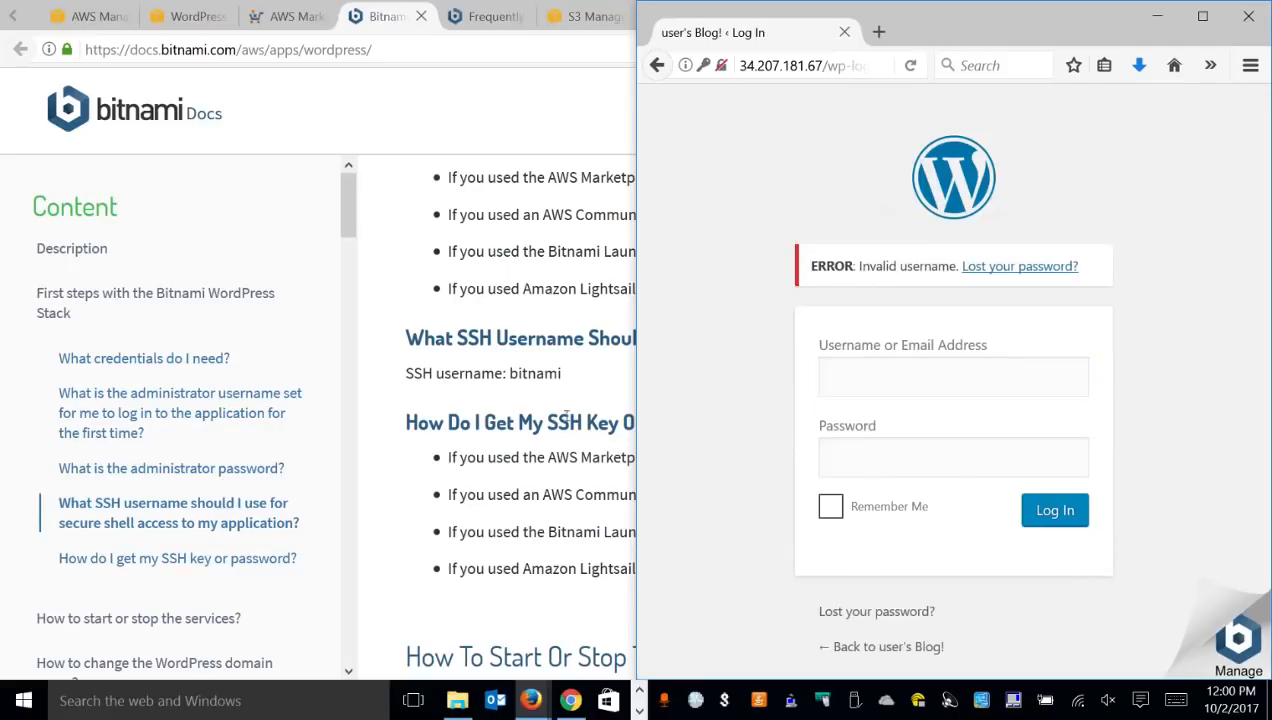
click(545, 415)
- Open the FAQ's AWS Marketplace instructions in a new tab, showing default administrator 'user'
scroll(628, 410, down, 8)
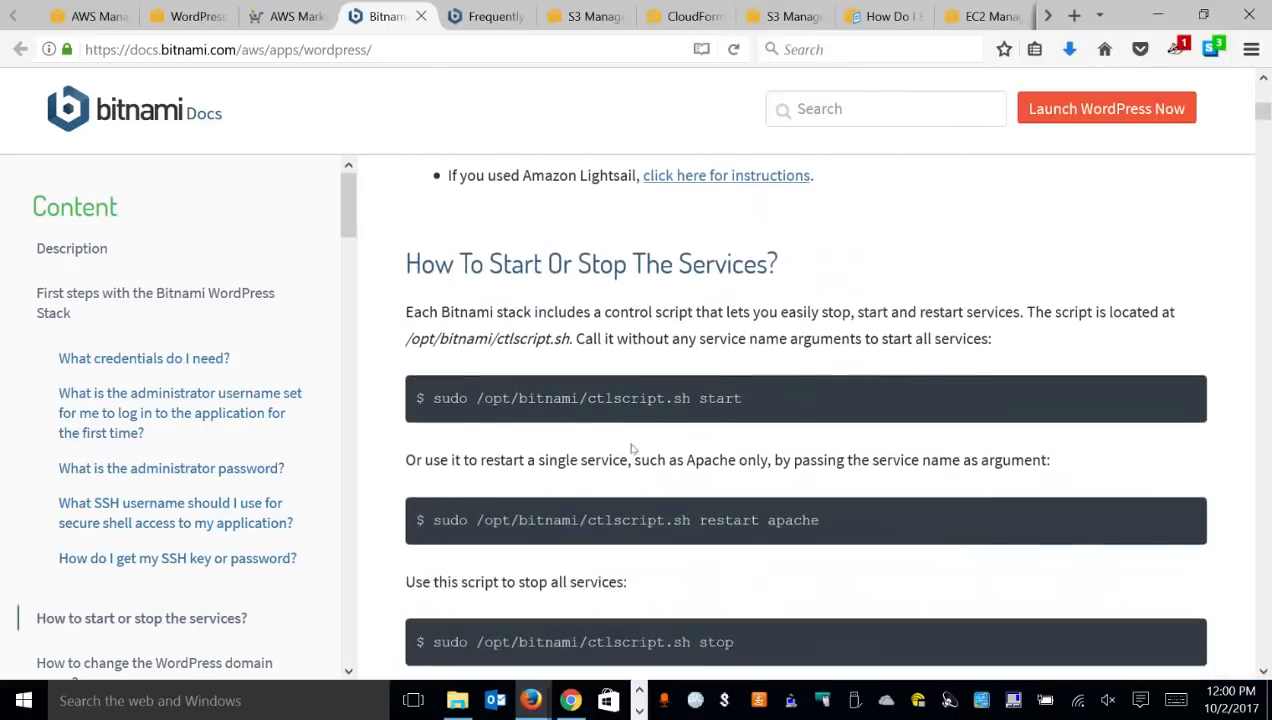
scroll(645, 460, down, 8)
scroll(650, 466, up, 14)
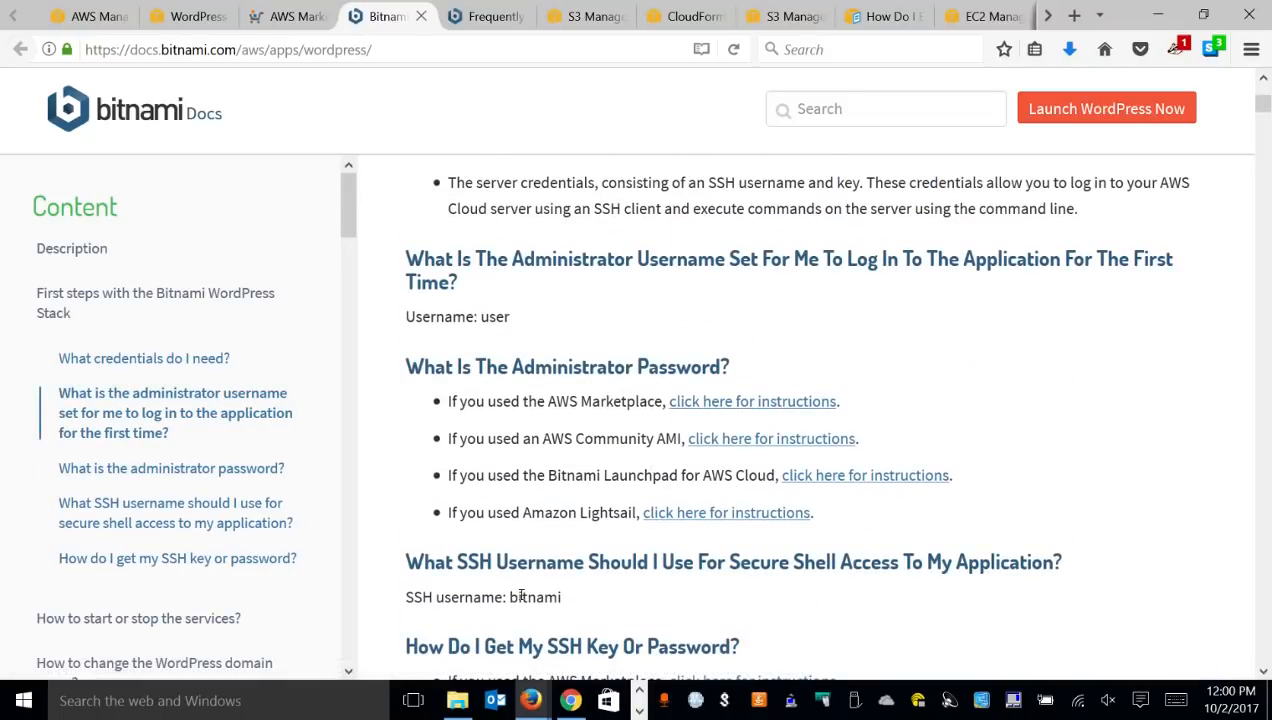
scroll(521, 596, up, 4)
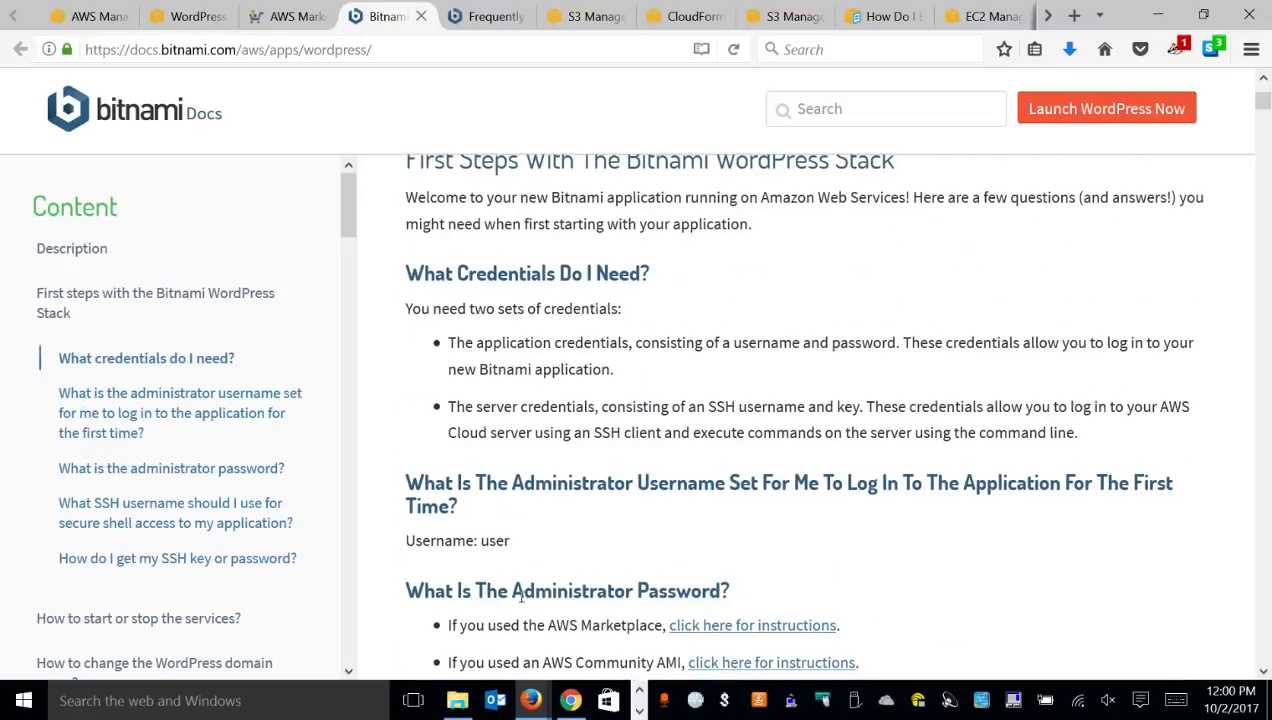
scroll(518, 578, down, 4)
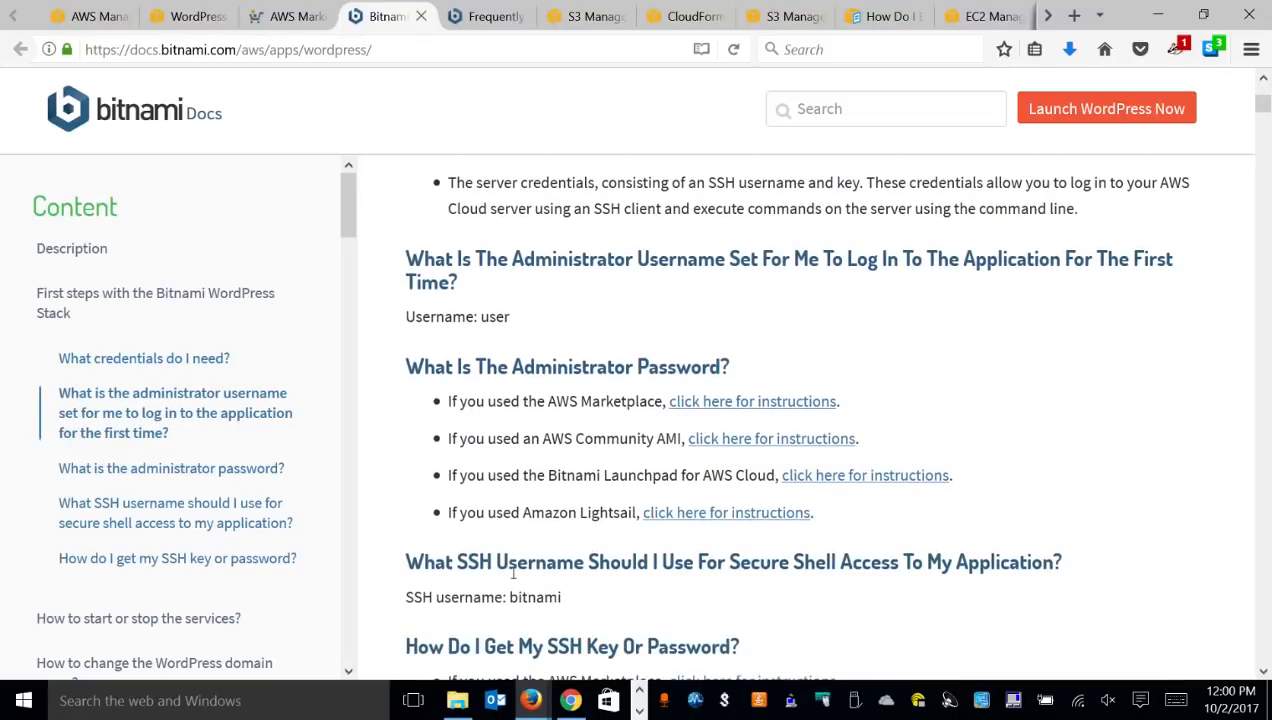
right_click(768, 402)
click(820, 410)
click(490, 16)
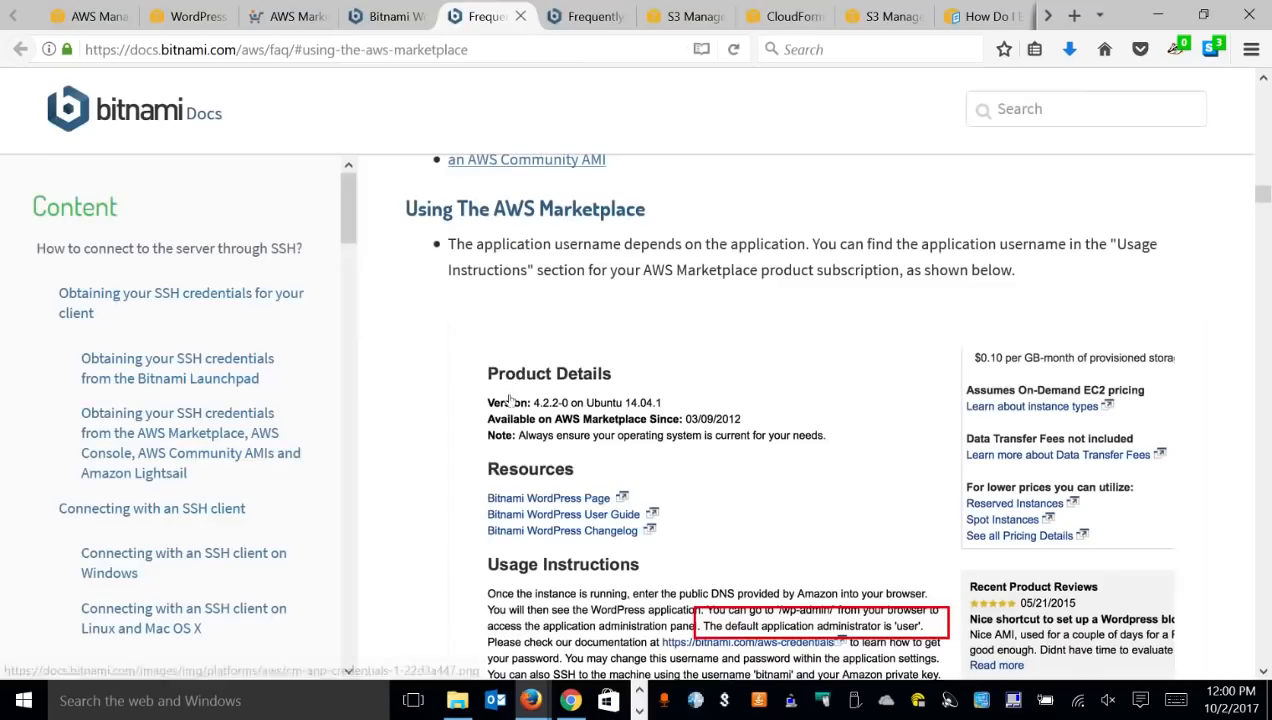
scroll(499, 407, down, 2)
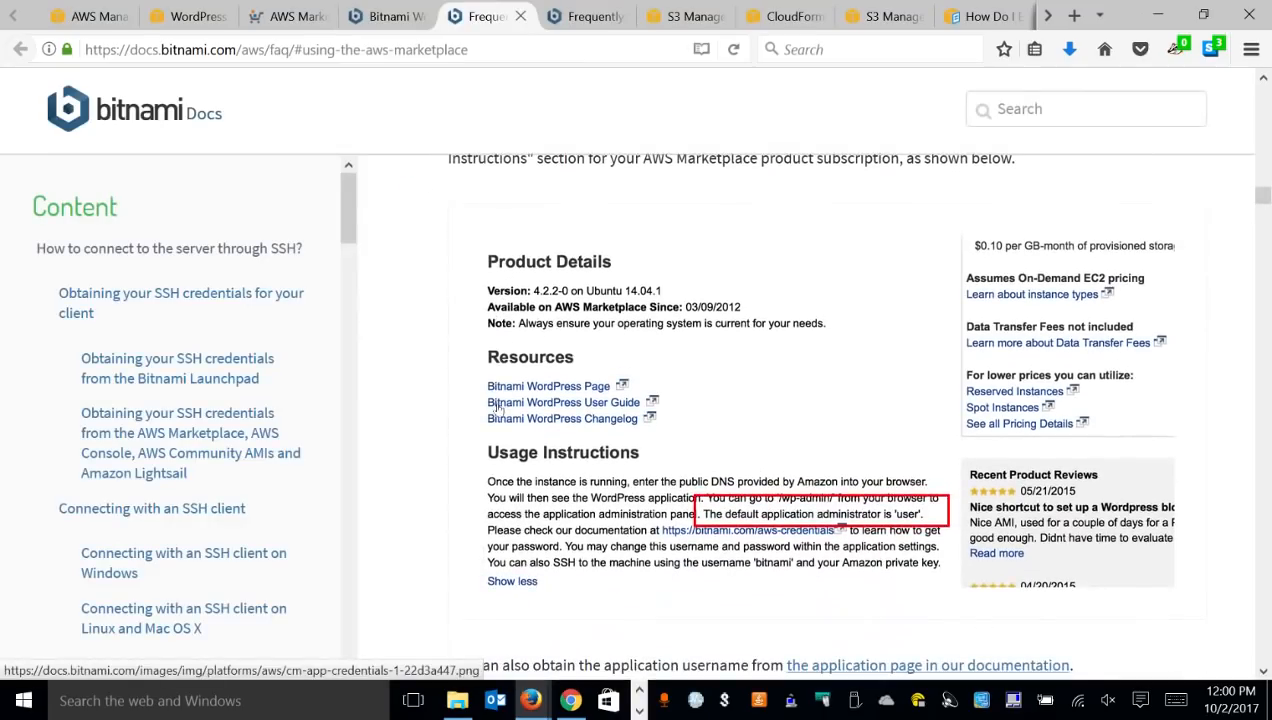
scroll(497, 407, down, 2)
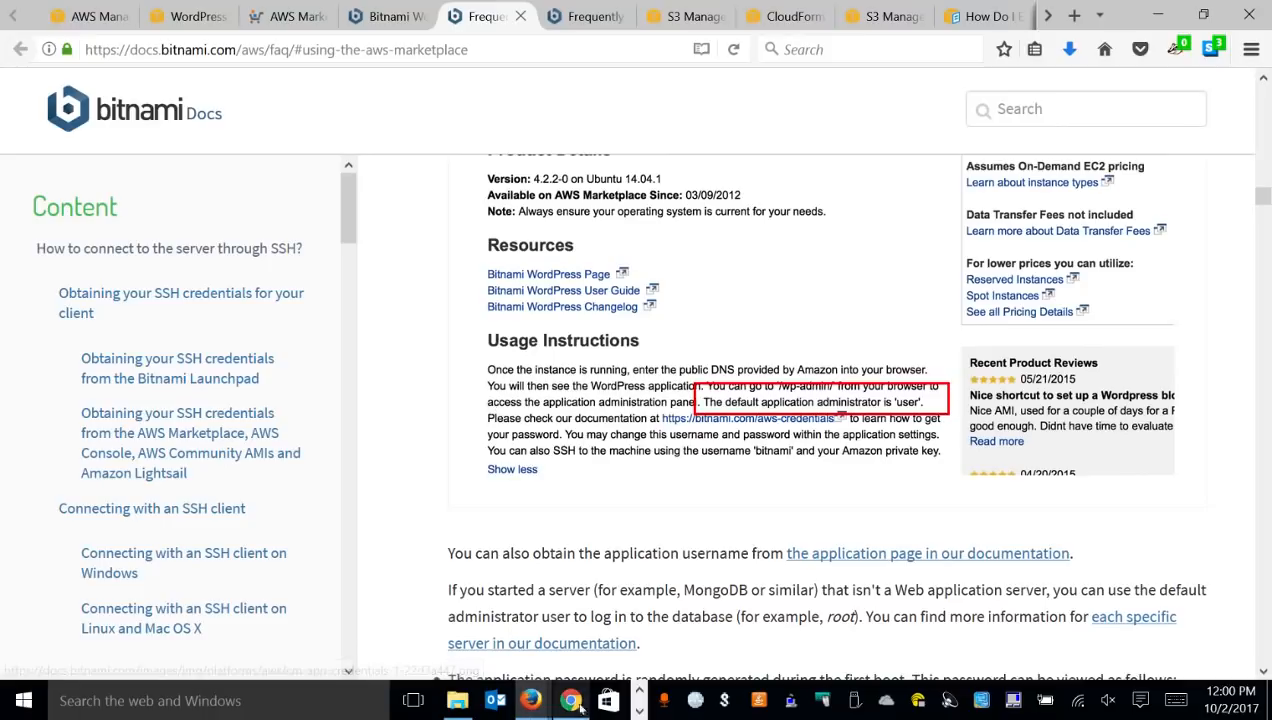
- Enter username user in the WordPress login form
mouse_move(532, 700)
click(745, 632)
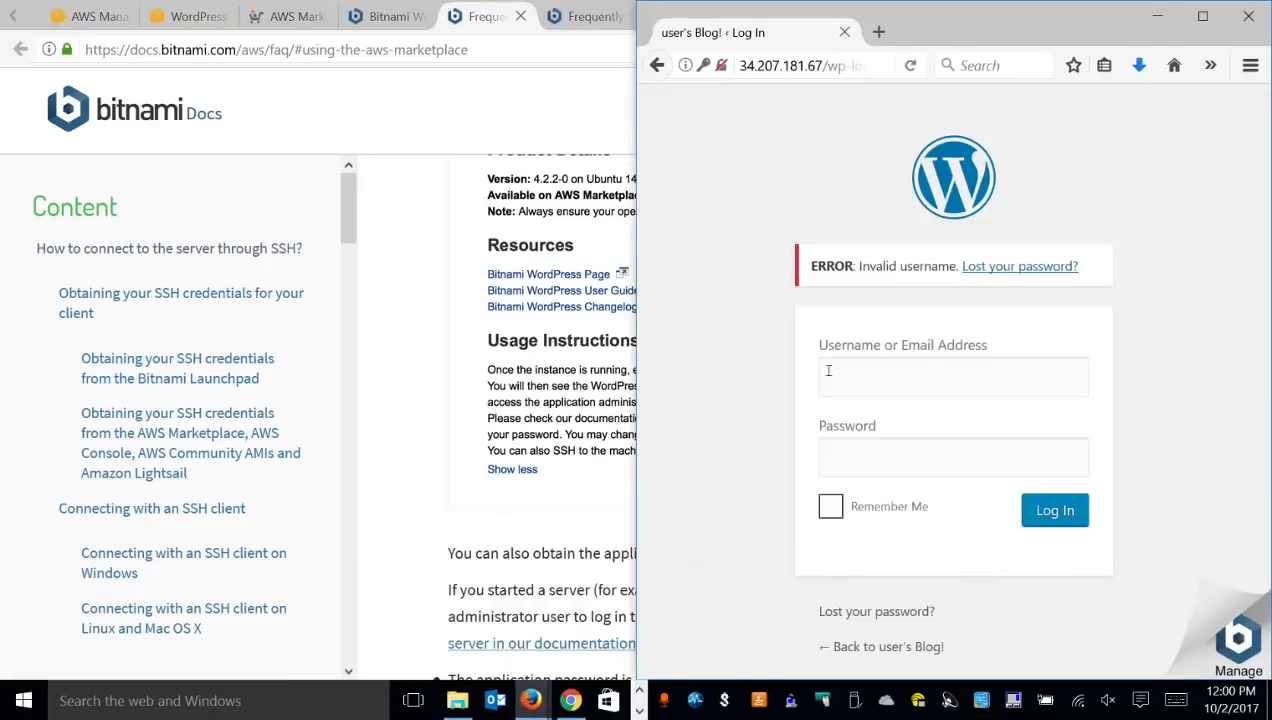
click(884, 391)
text(user)
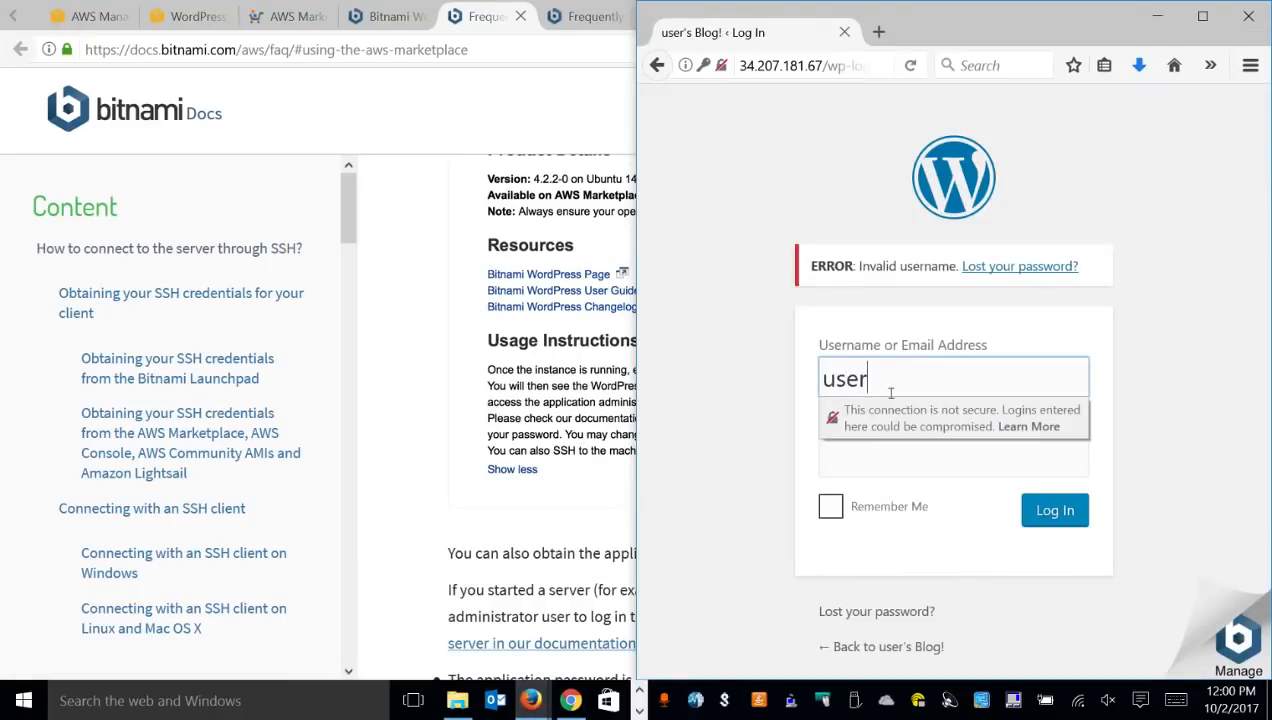
key(Tab)
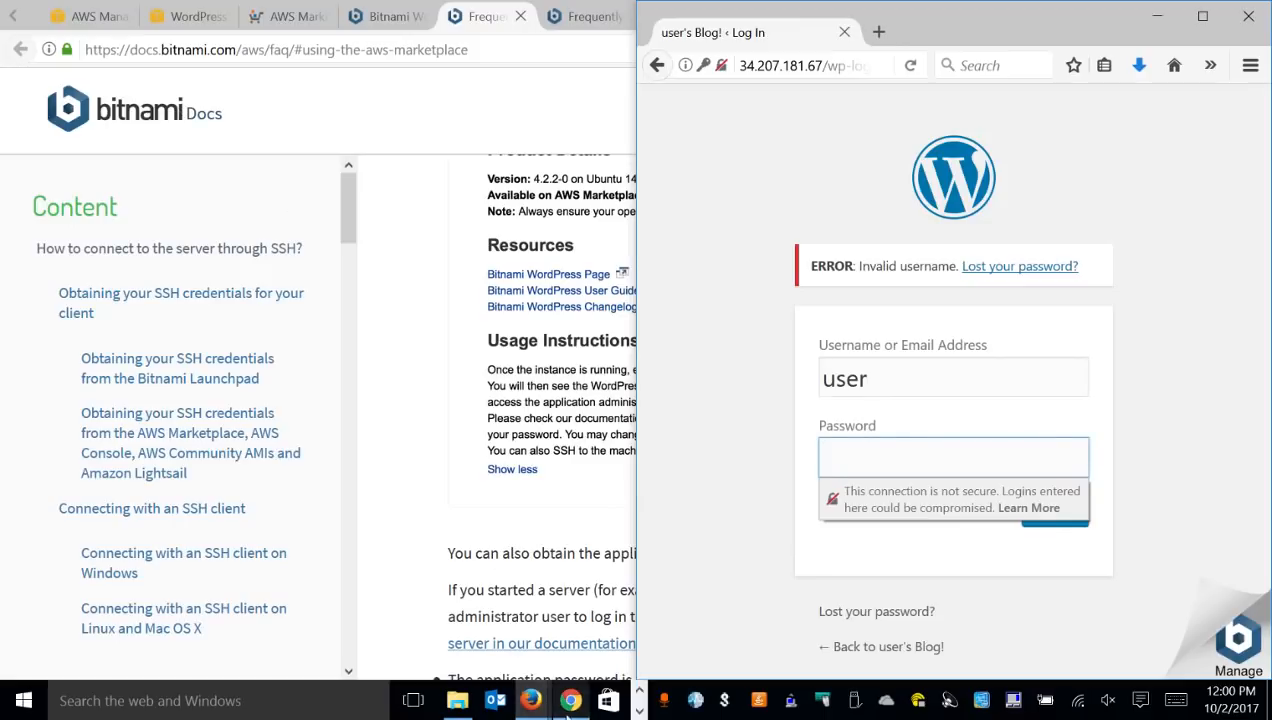
- Print bitnami_application_password in the Lightsail terminal with cat and select the printed password
click(548, 684)
click(581, 612)
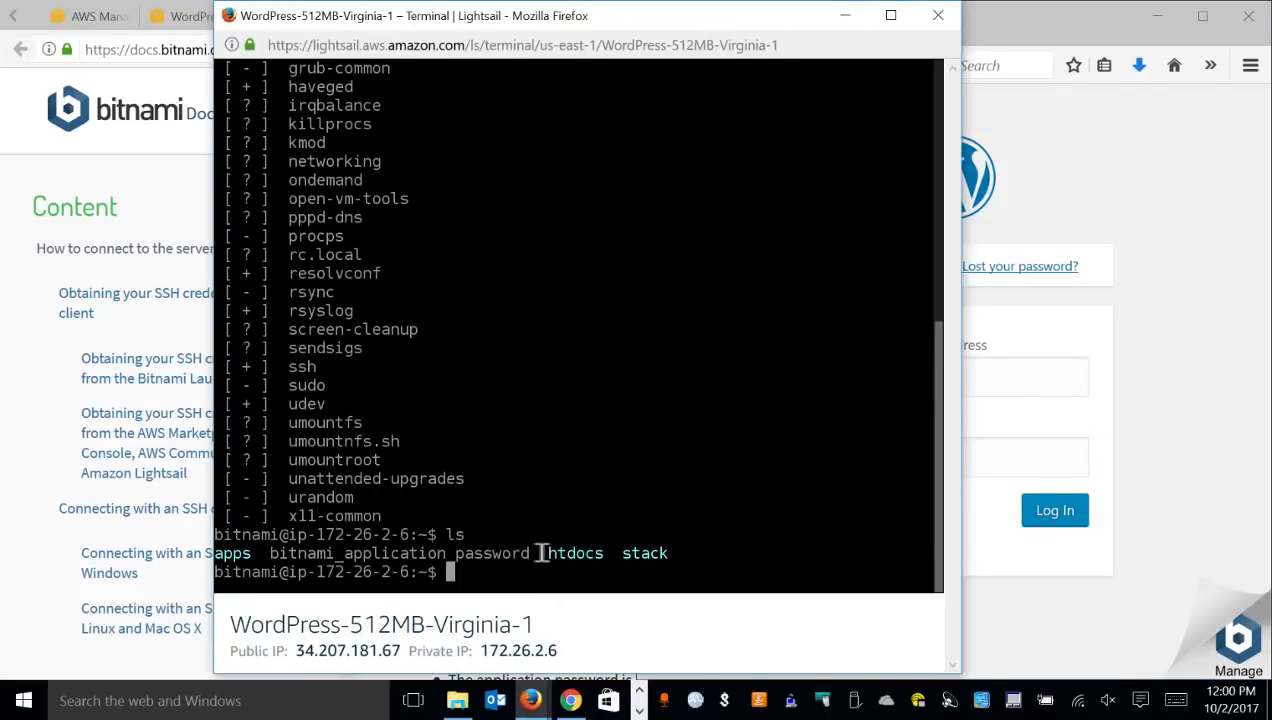
text(cat bi)
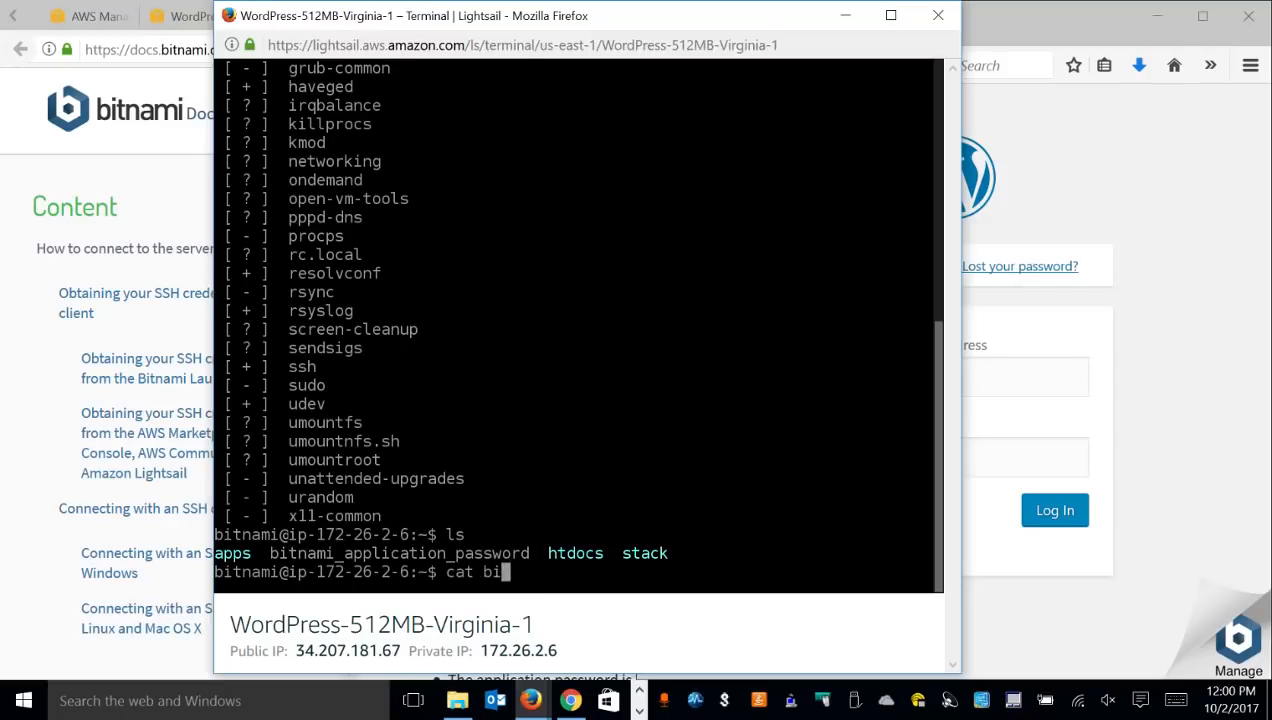
key(Tab)
key(Return)
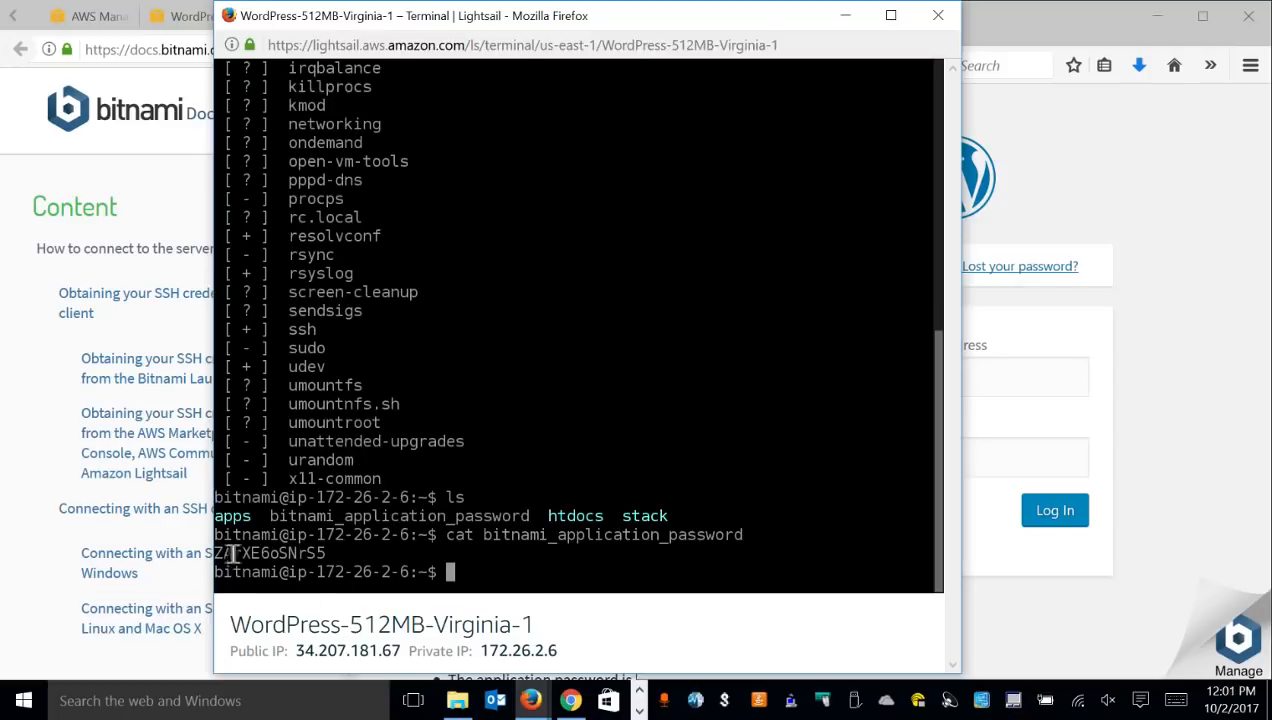
drag(215, 555, 334, 562)
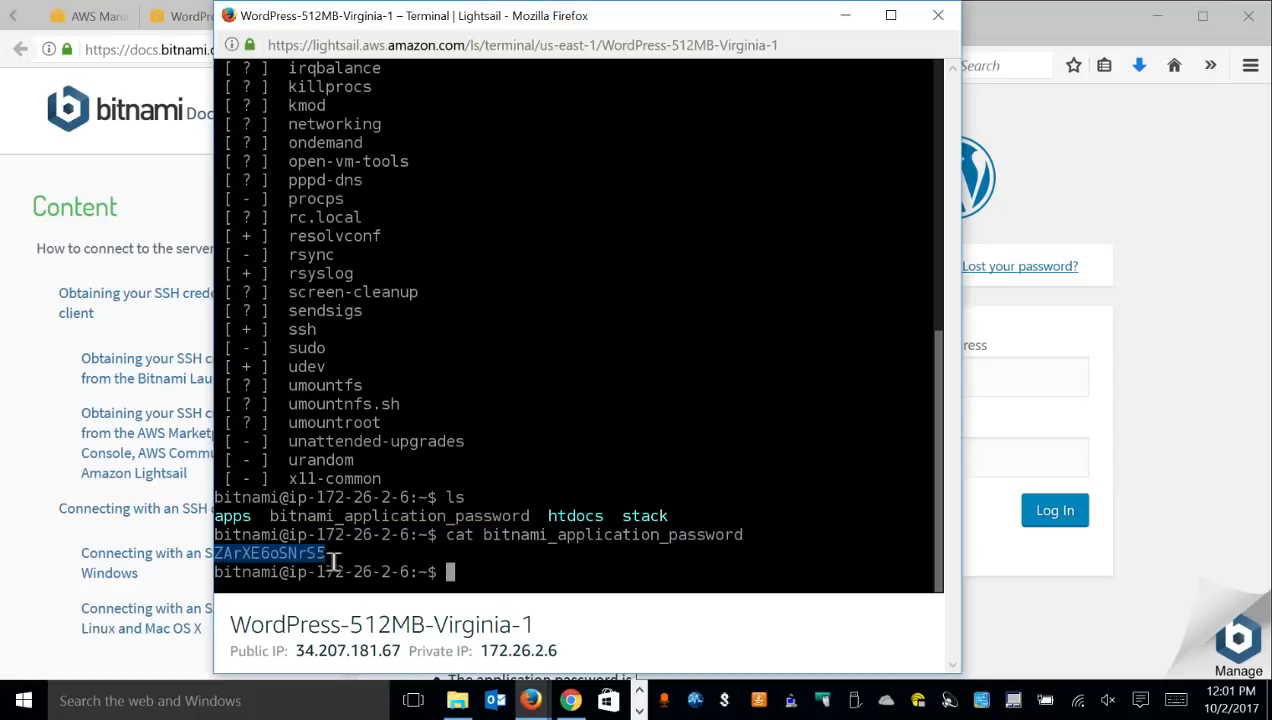
click(1022, 337)
right_click(985, 383)
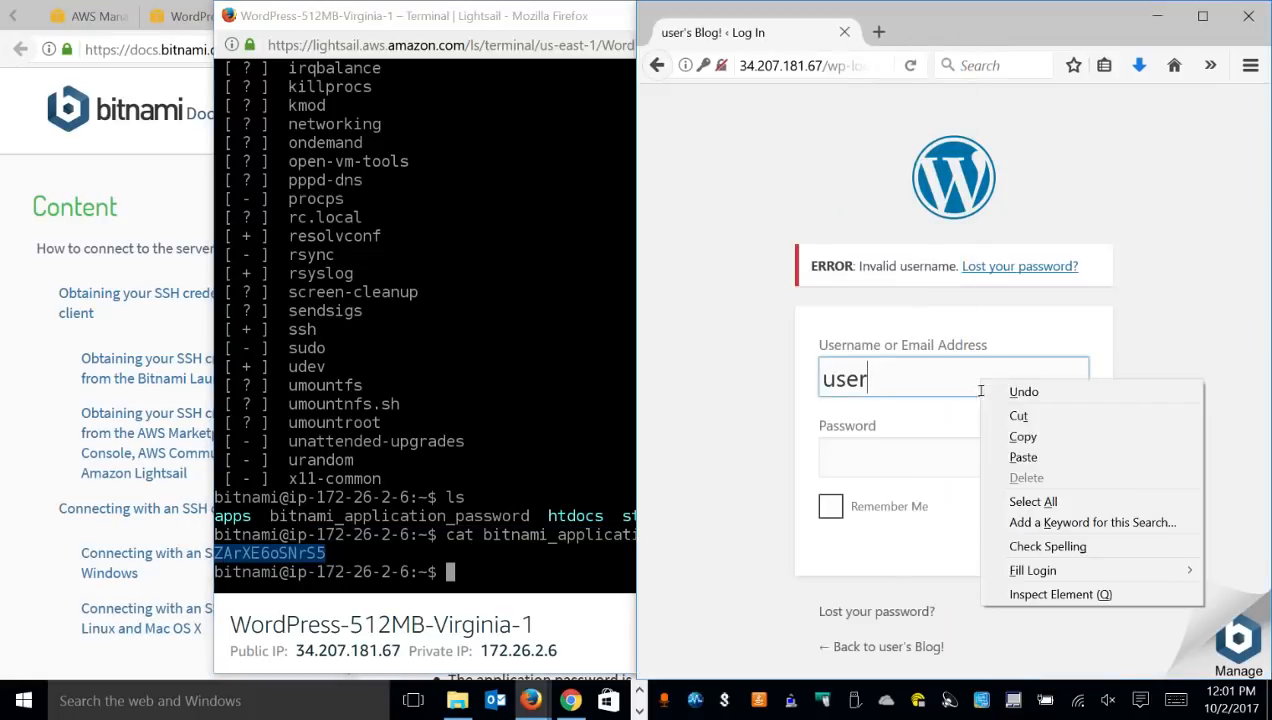
- Restore the username to user, enter the application password, and log in
click(1016, 457)
key(BackSpace)
key(BackSpace)
key(BackSpace)
key(BackSpace)
key(BackSpace)
key(BackSpace)
key(BackSpace)
key(BackSpace)
key(BackSpace)
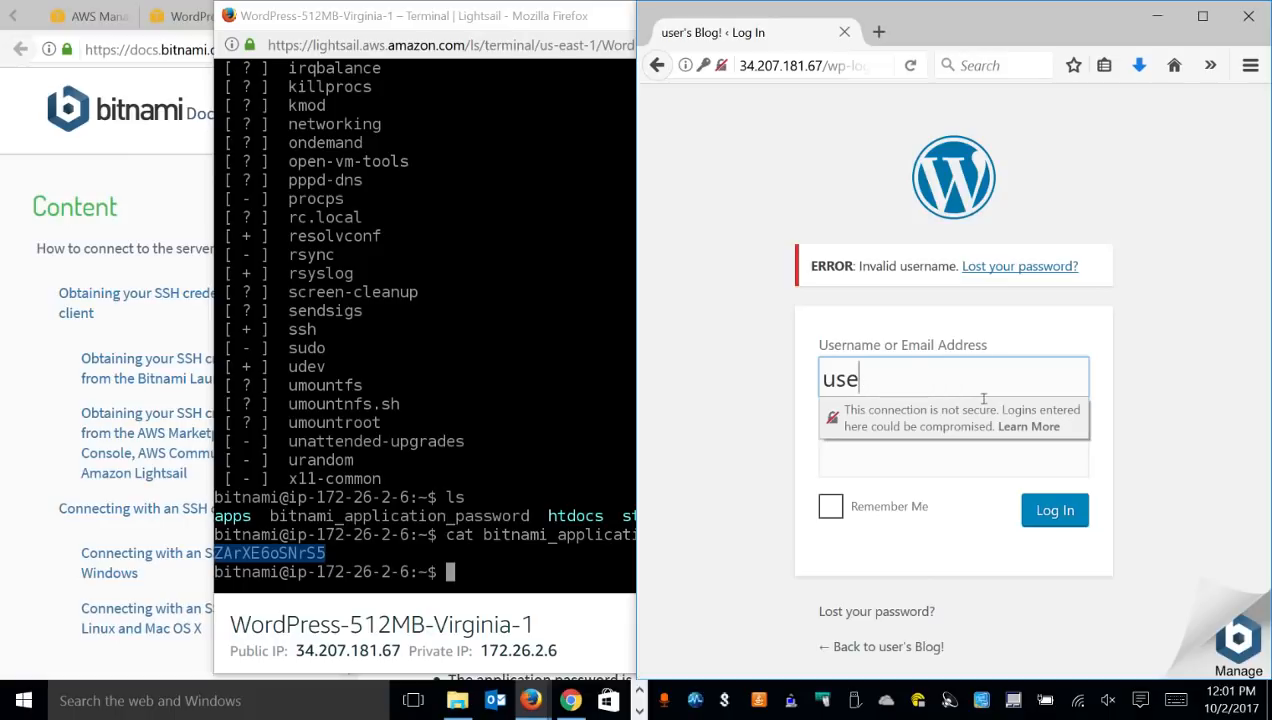
click(912, 466)
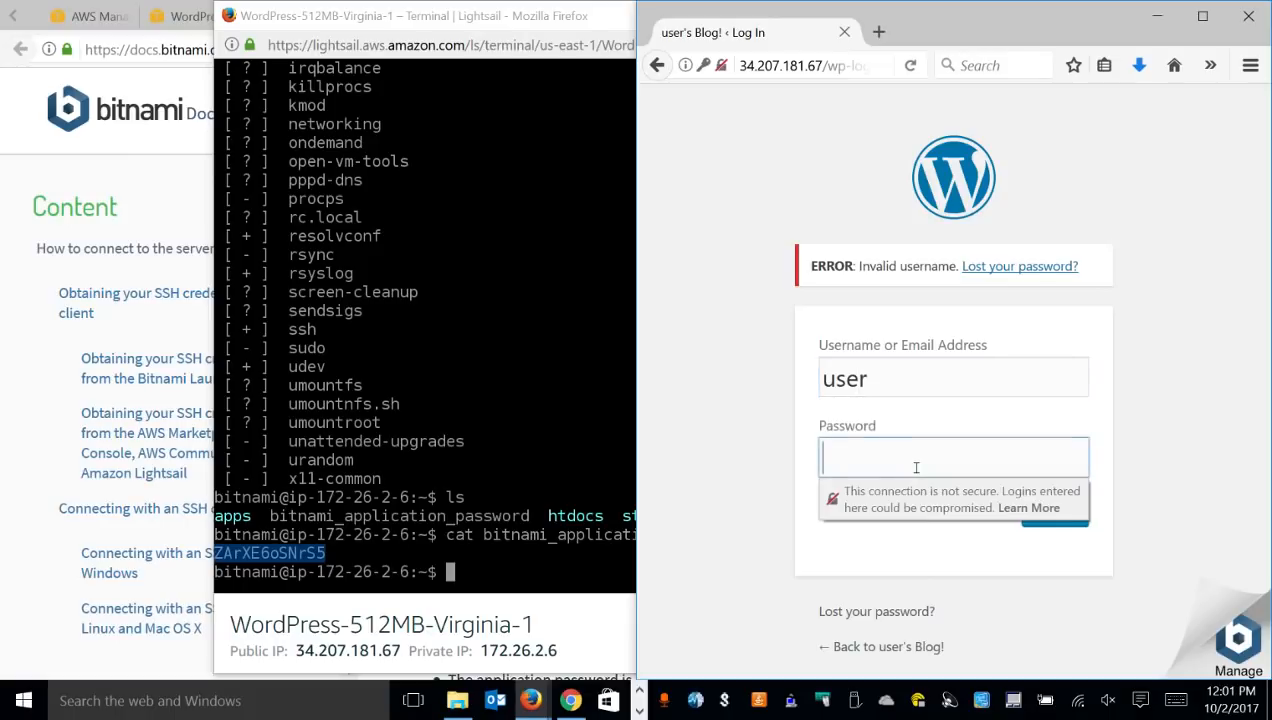
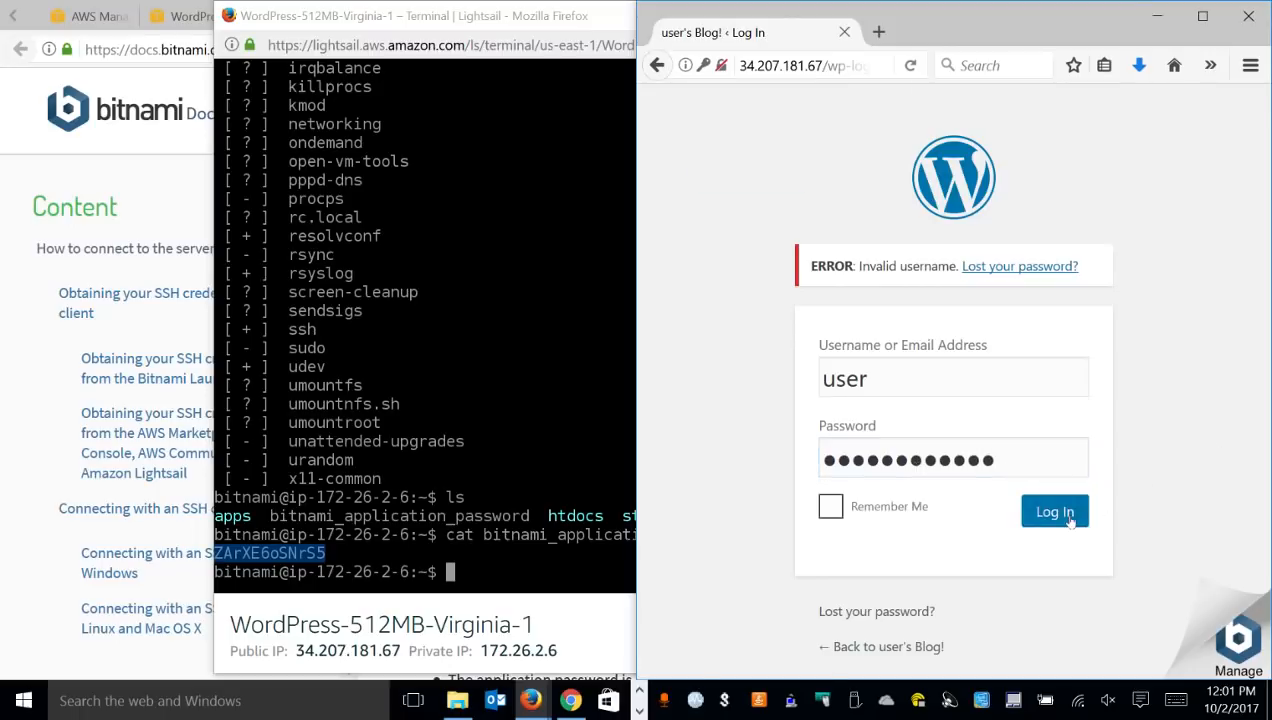
click(1062, 512)
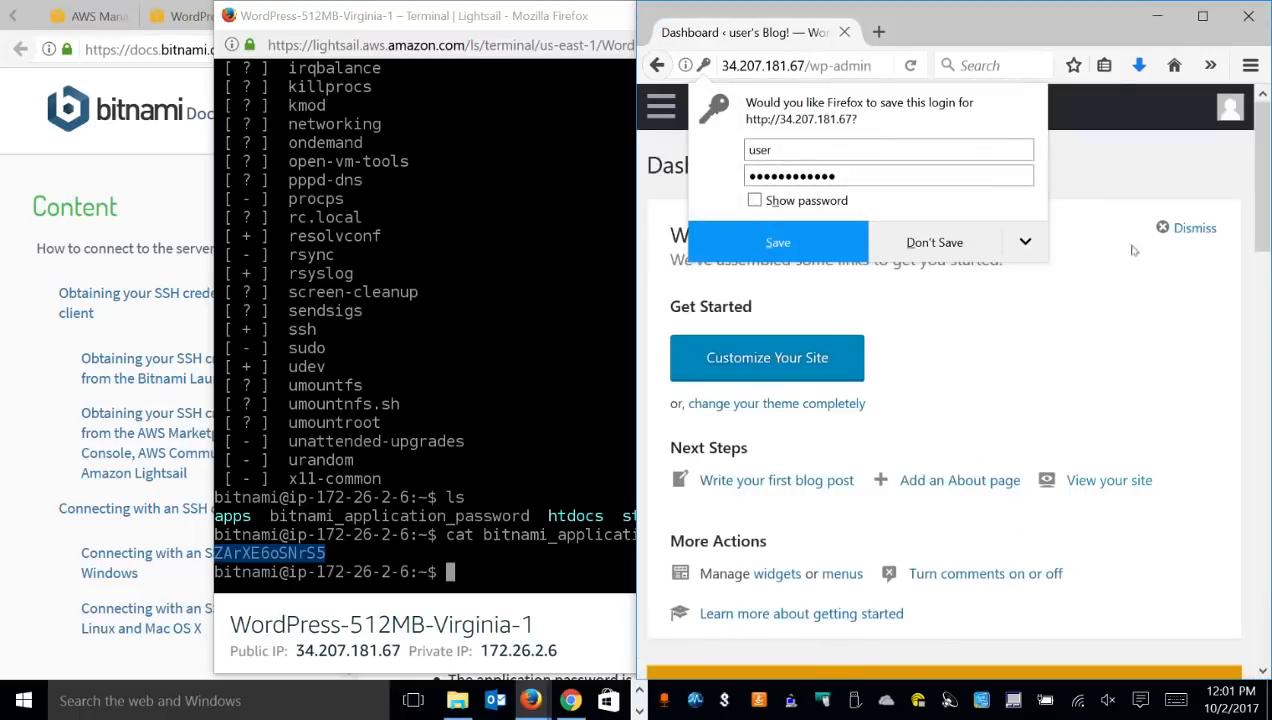
- Maximize the WordPress Dashboard window and scroll through it
click(1203, 16)
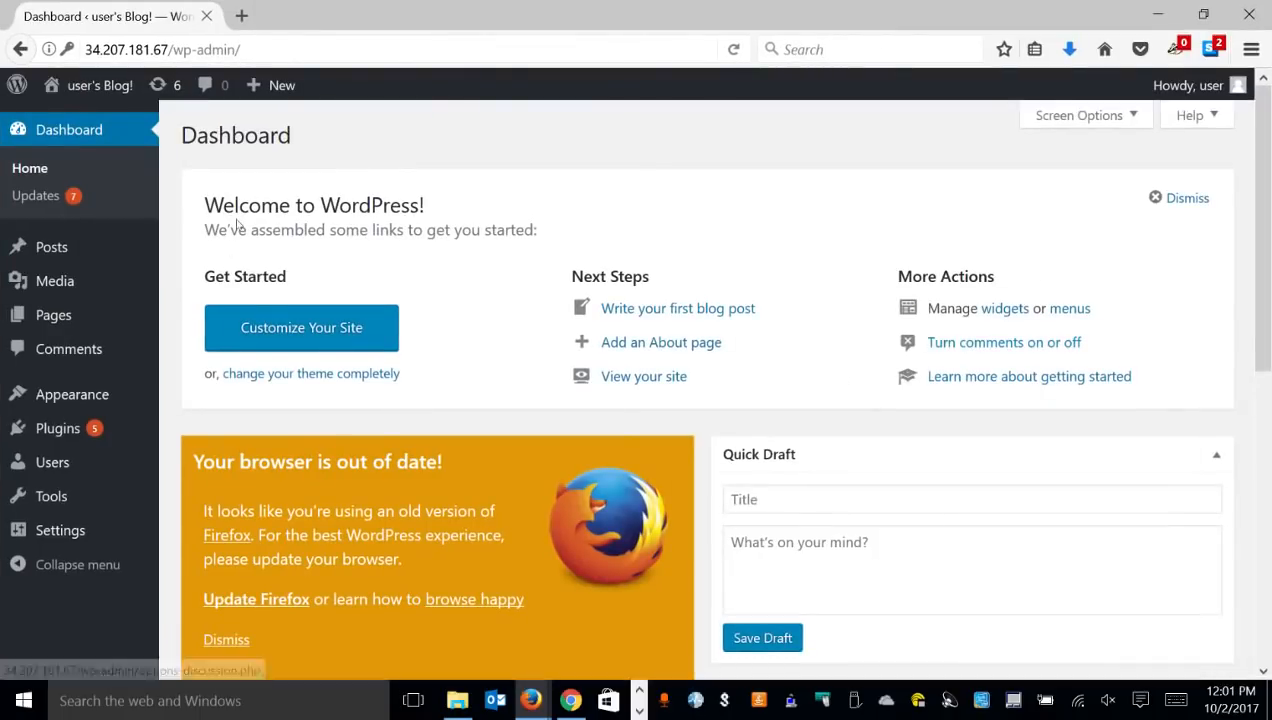
scroll(430, 330, down, 5)
scroll(450, 342, down, 1)
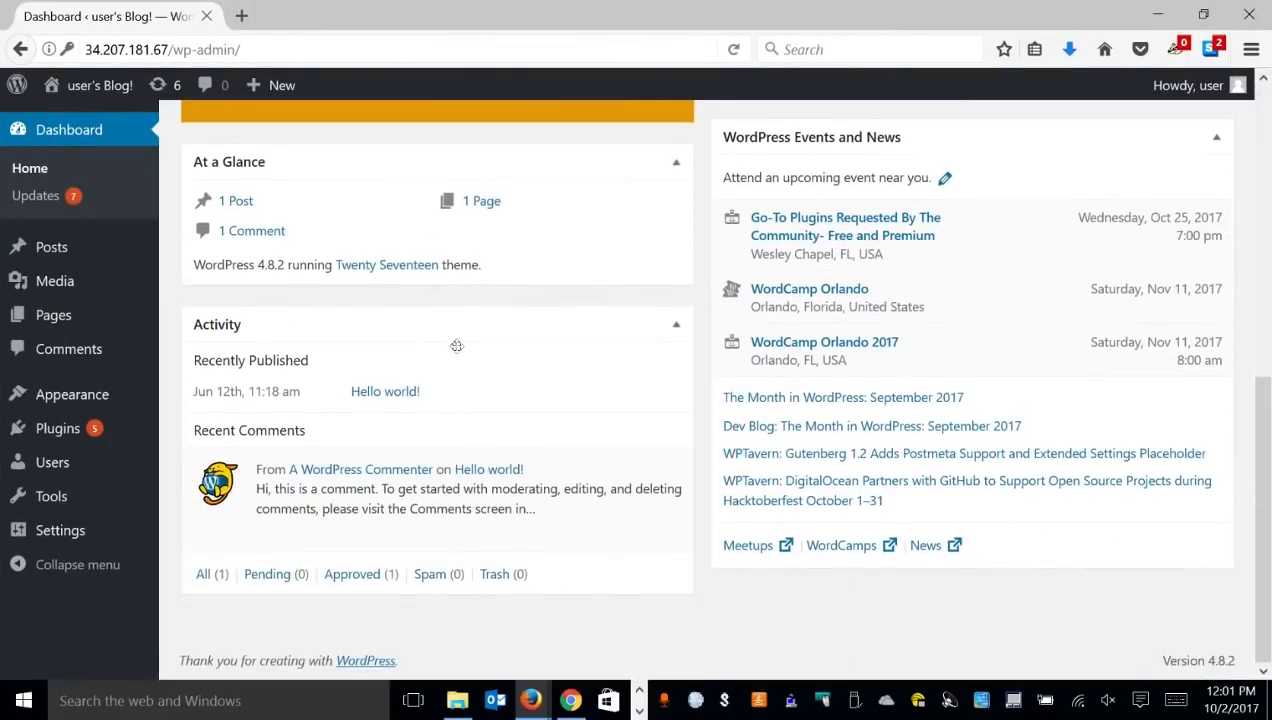
scroll(443, 356, up, 6)
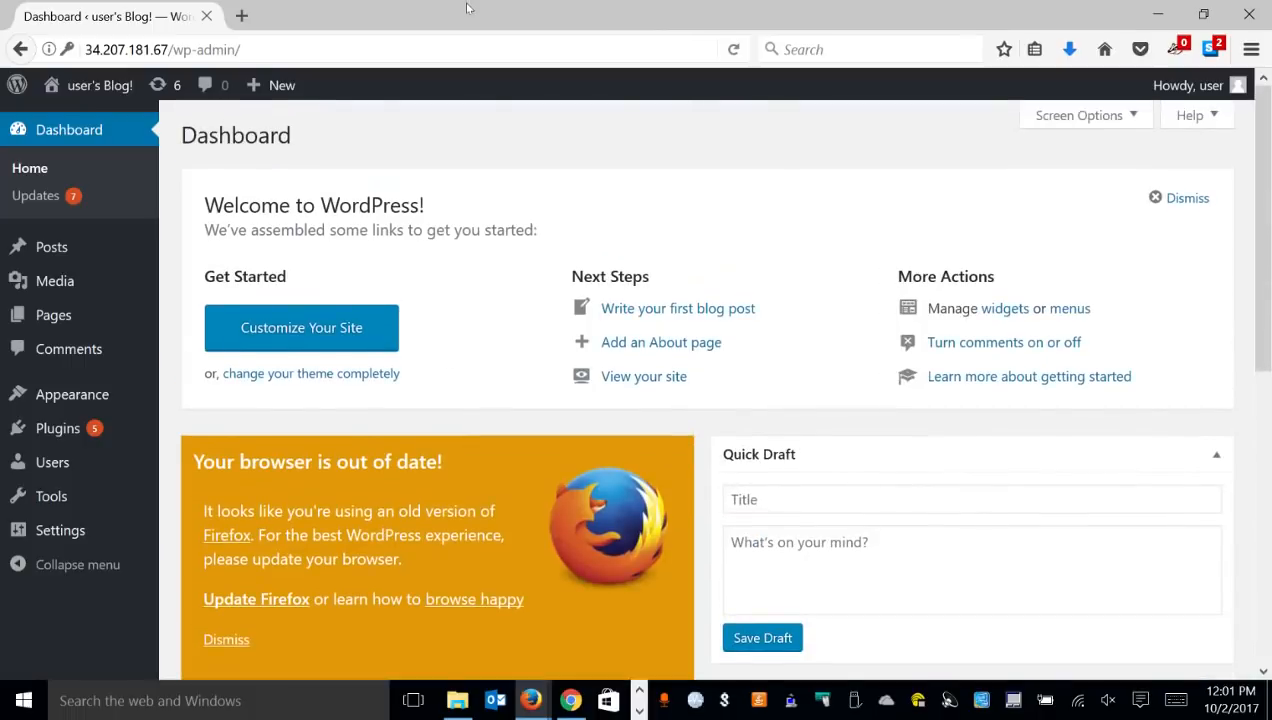
- Close the WordPress dashboard and Lightsail terminal windows, returning to the Lightsail instance page
key(super+Right)
mouse_move(1258, 122)
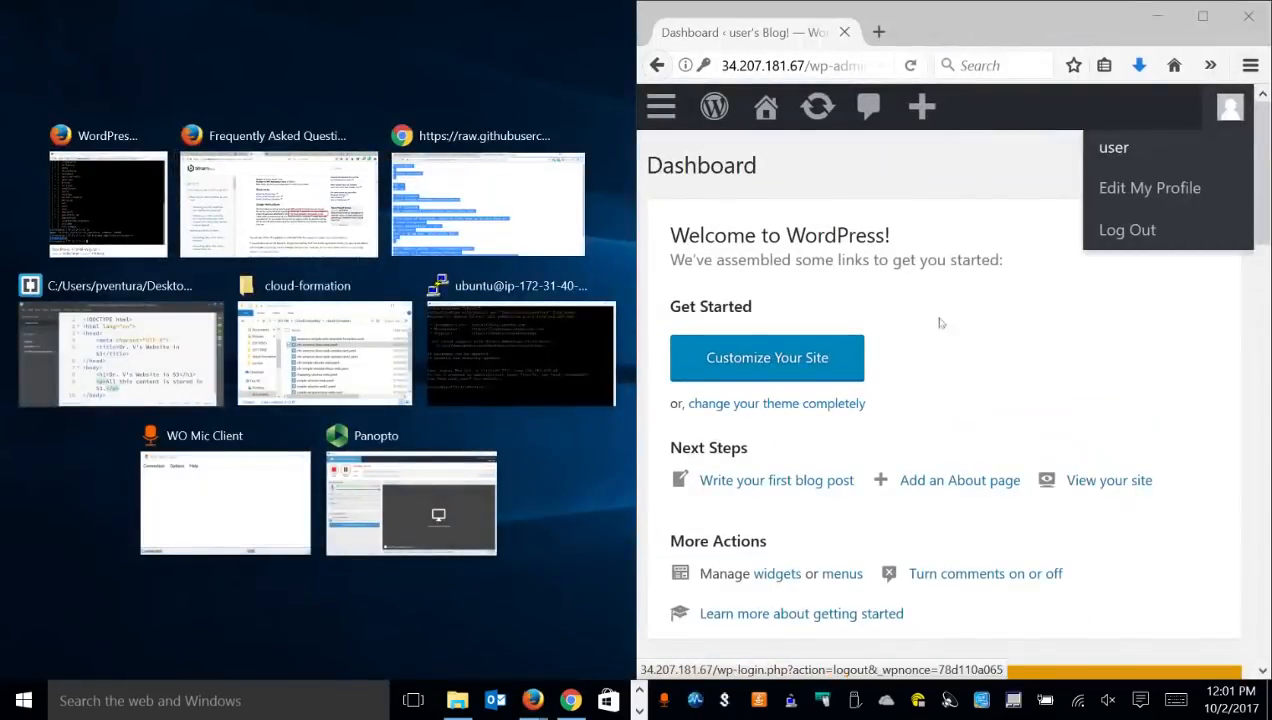
click(292, 27)
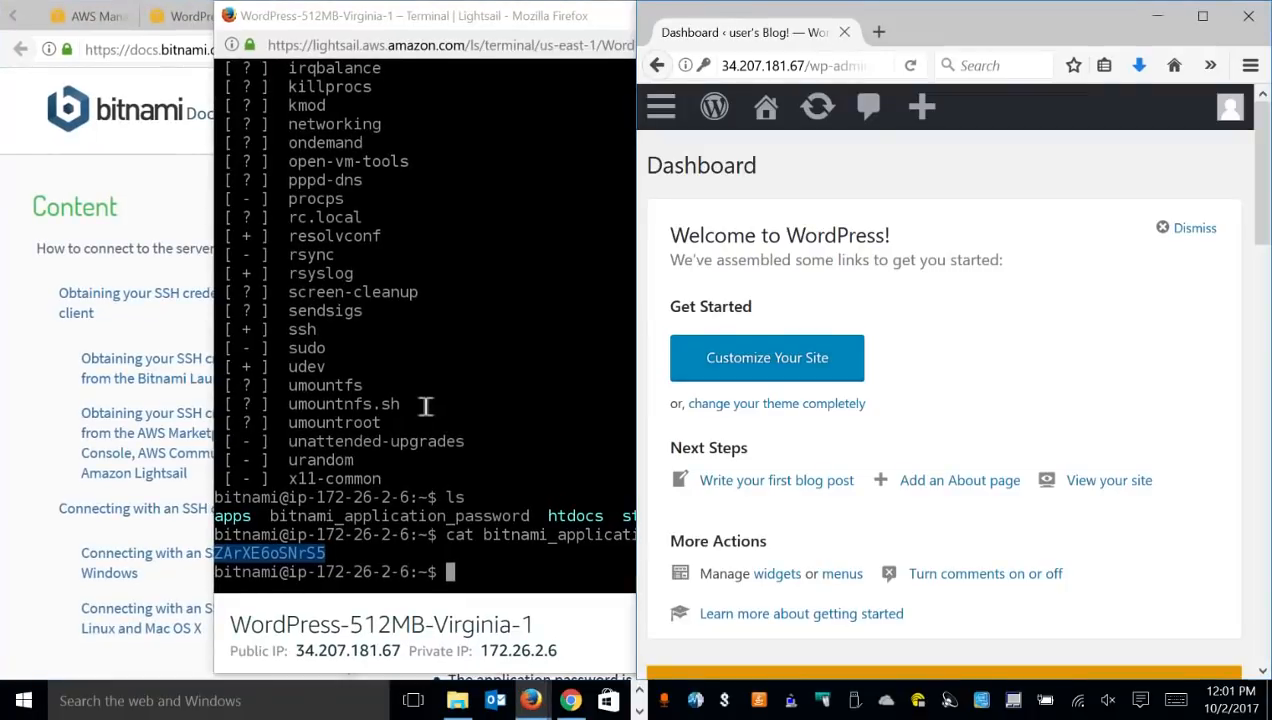
click(1247, 16)
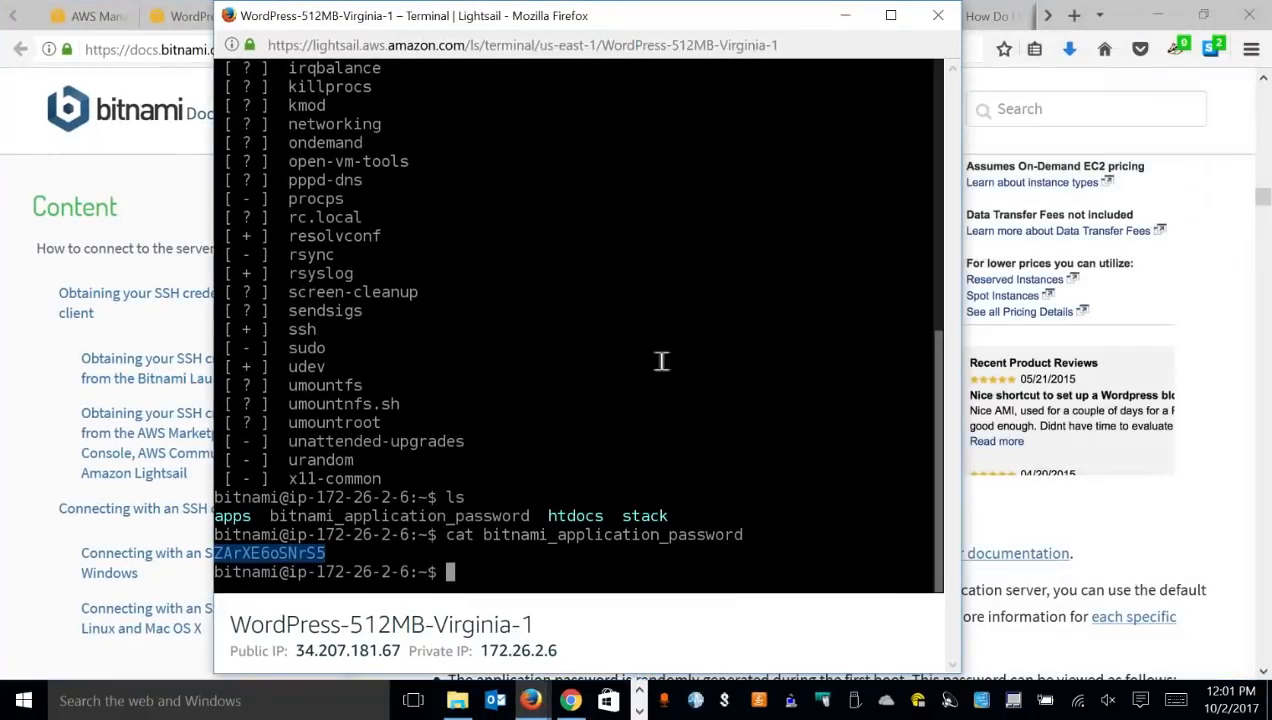
click(938, 15)
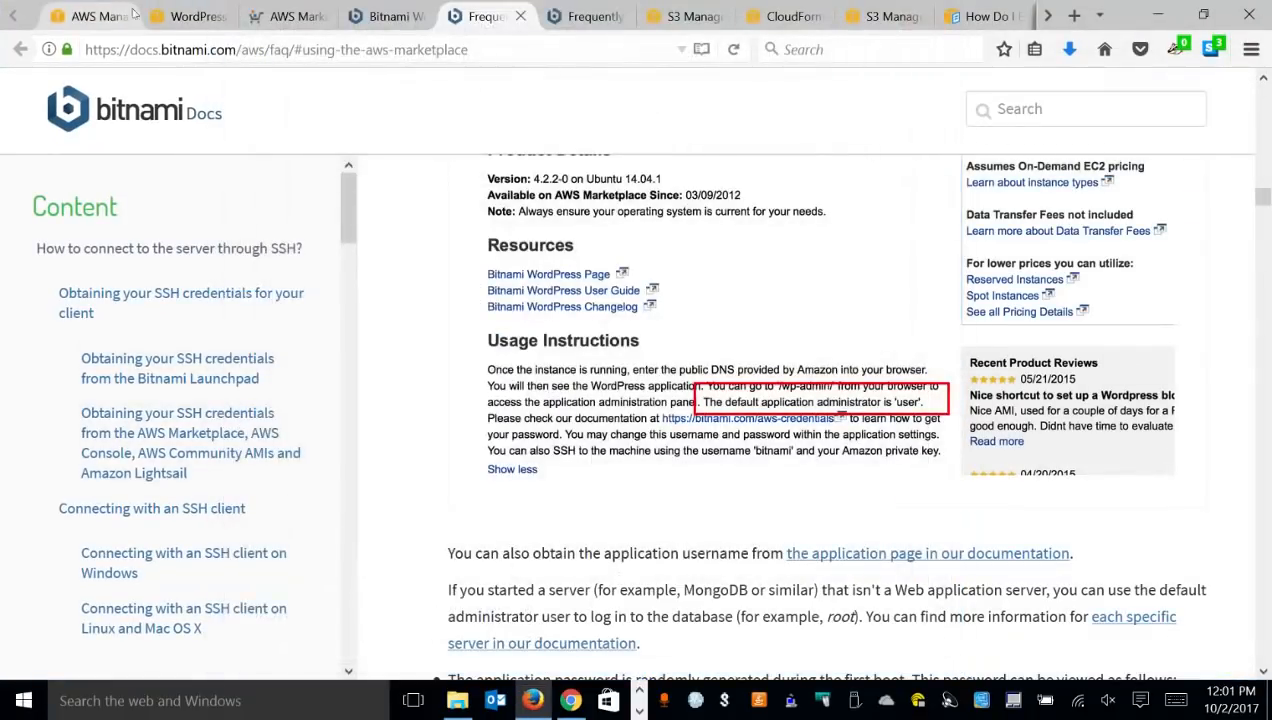
click(185, 16)
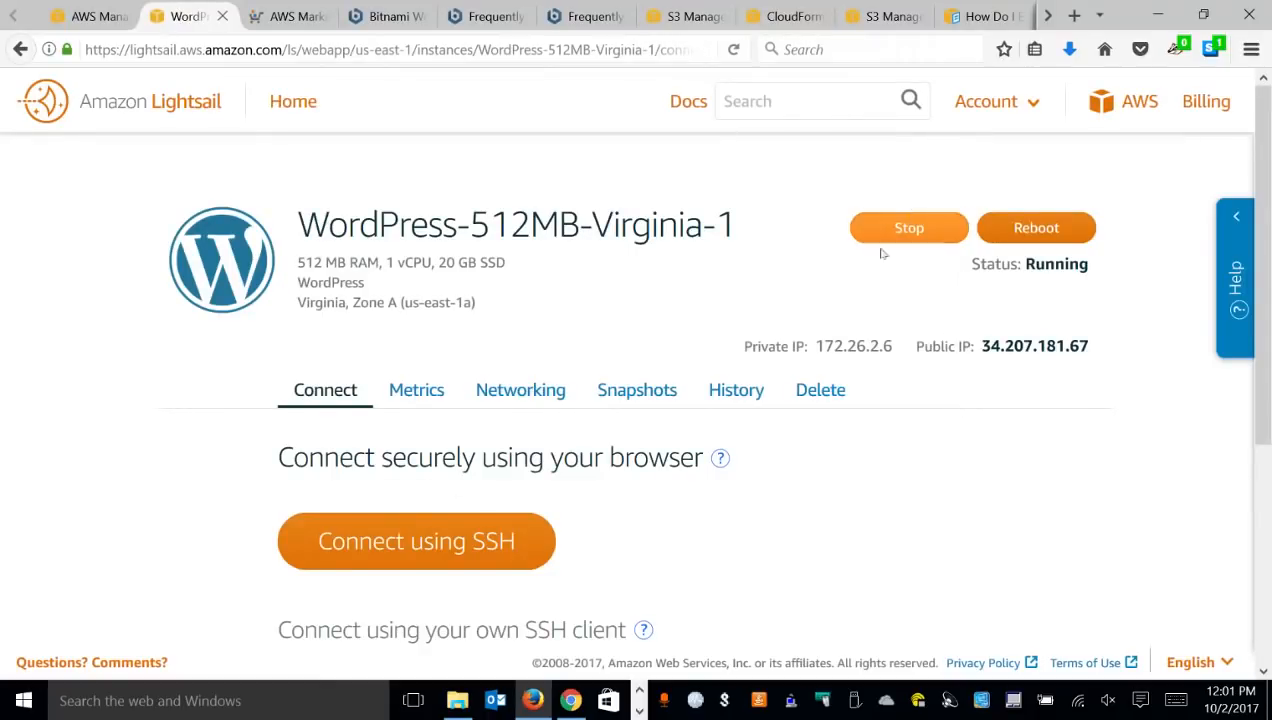
- Delete the WordPress-512MB-Virginia-1 instance from its Delete tab and close the Lightsail tab
click(830, 400)
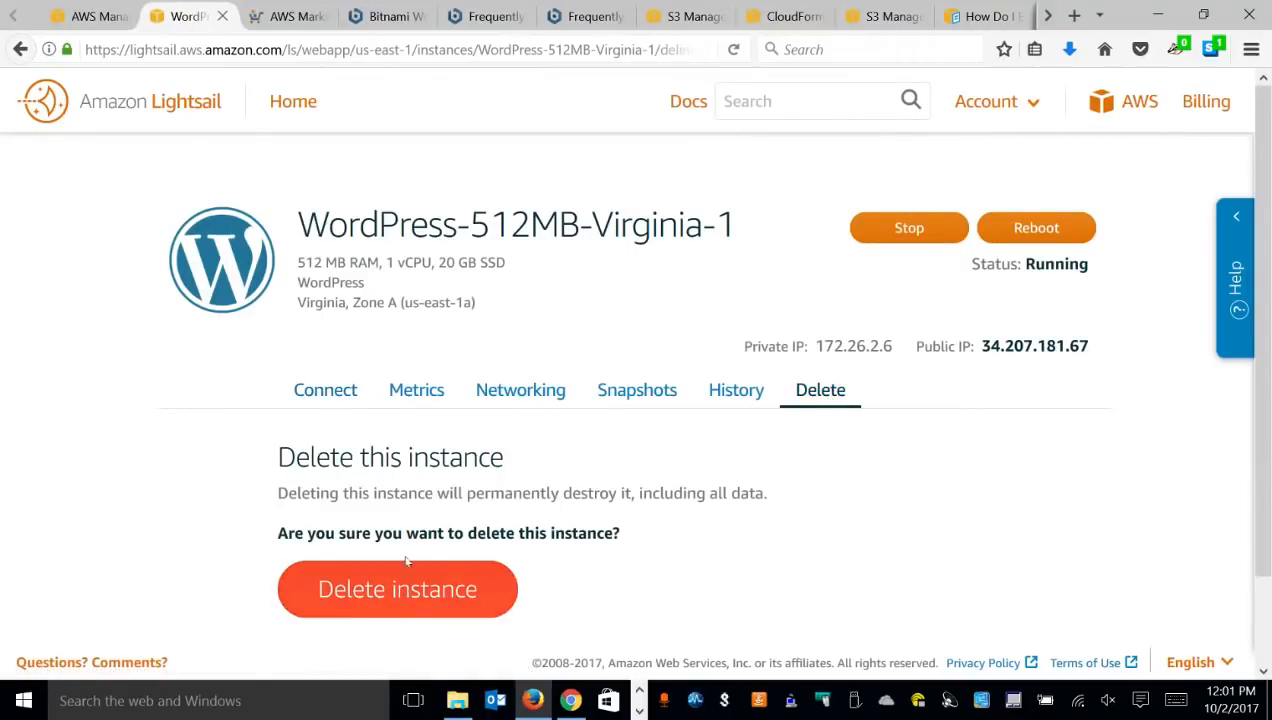
scroll(406, 561, down, 2)
click(412, 494)
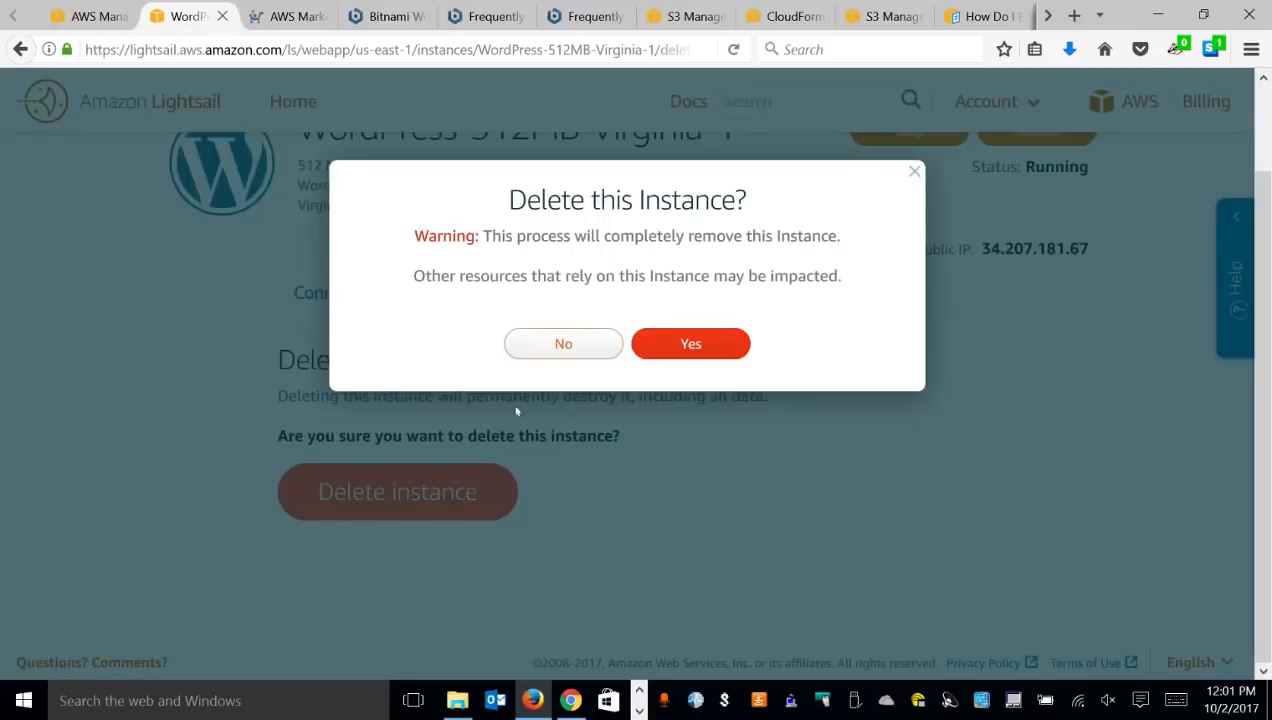
click(674, 342)
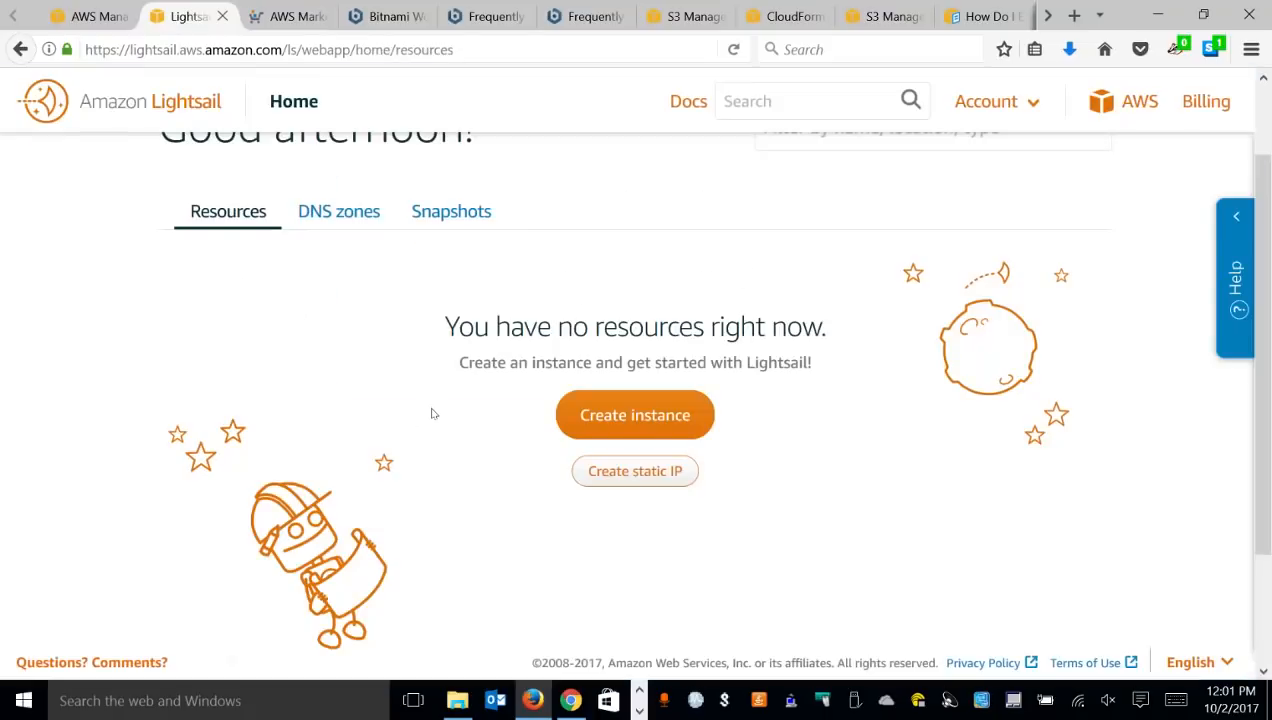
scroll(417, 397, up, 2)
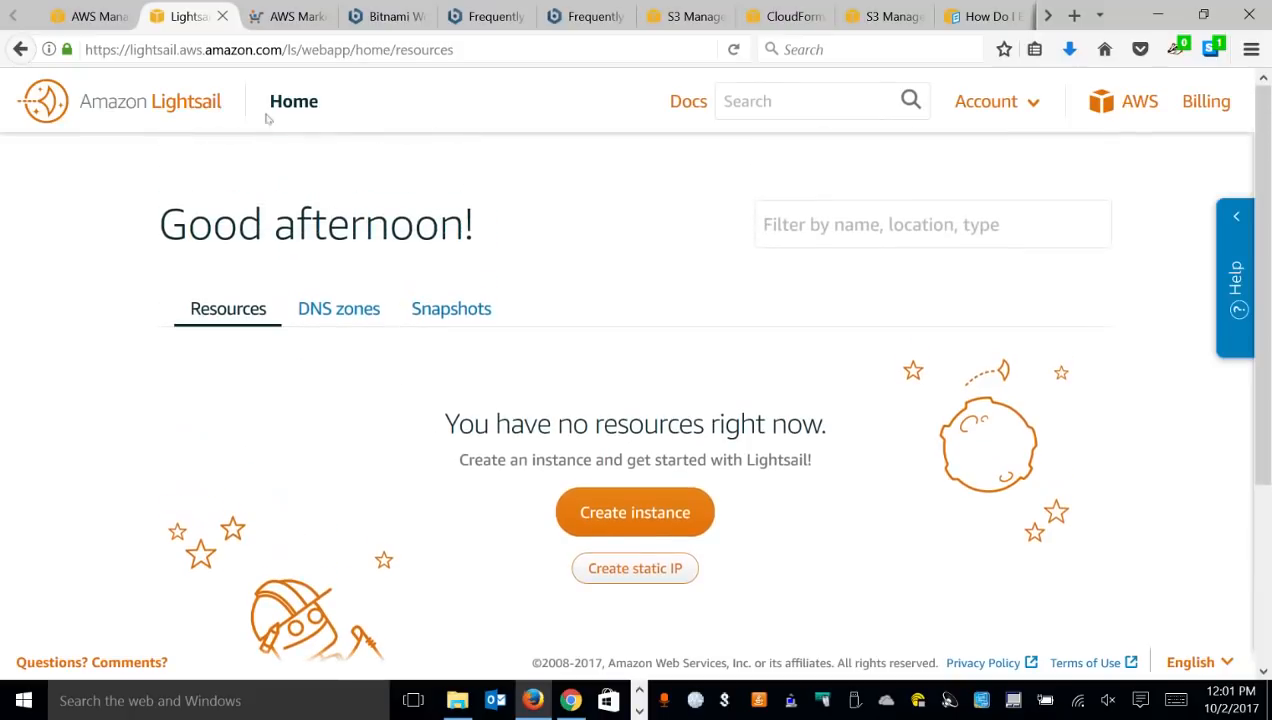
click(222, 16)
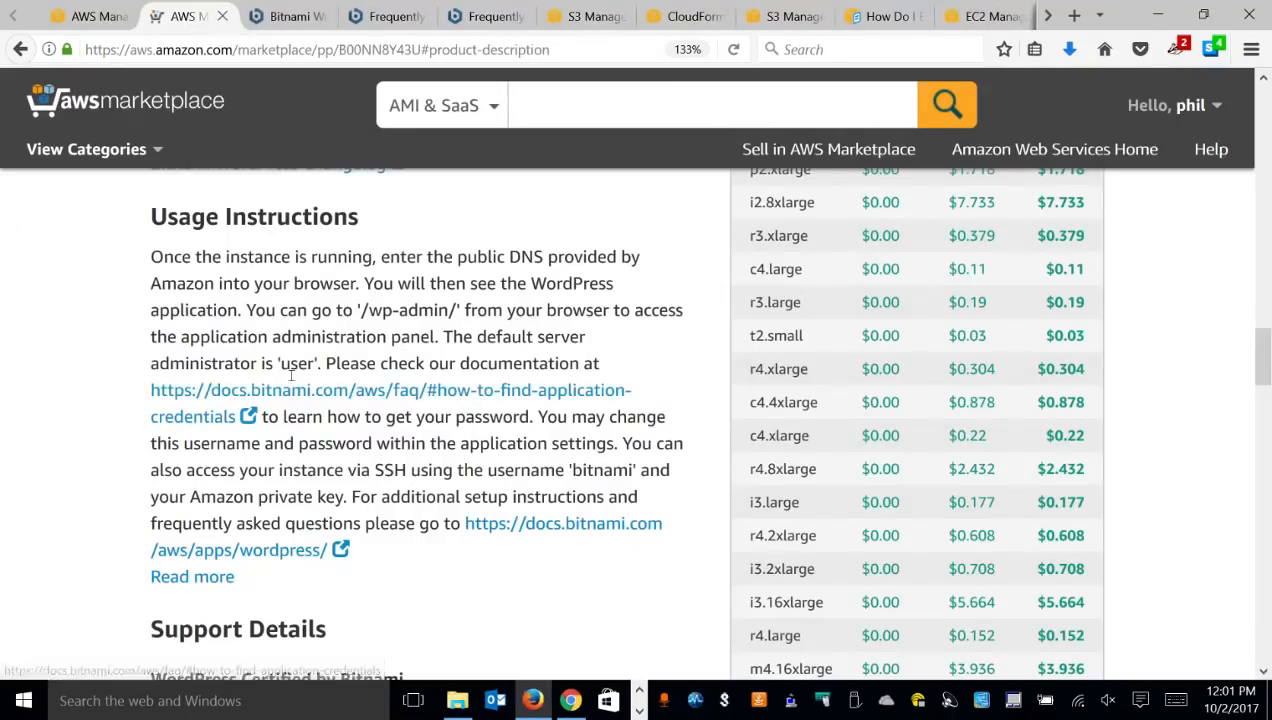
- Browse the AWS Management Console services list for us-east-2, then bring up the screen recorder
click(92, 16)
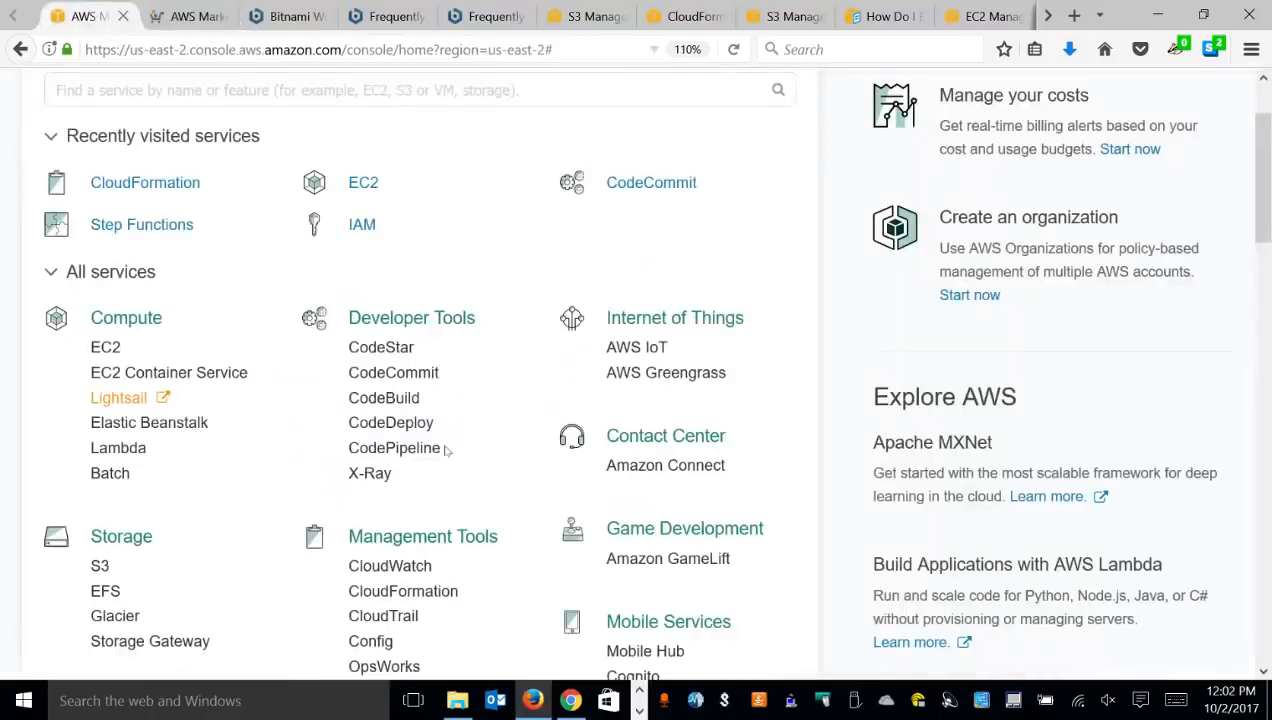
scroll(489, 460, up, 2)
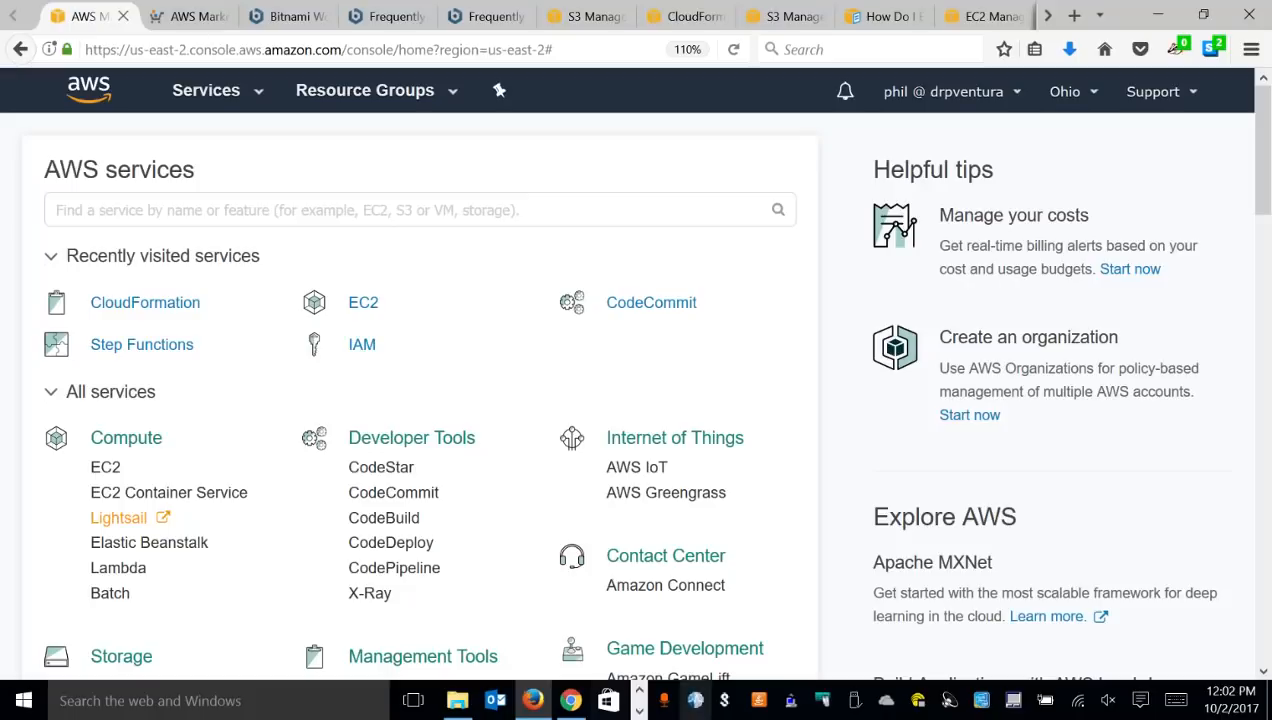
mouse_move(570, 700)
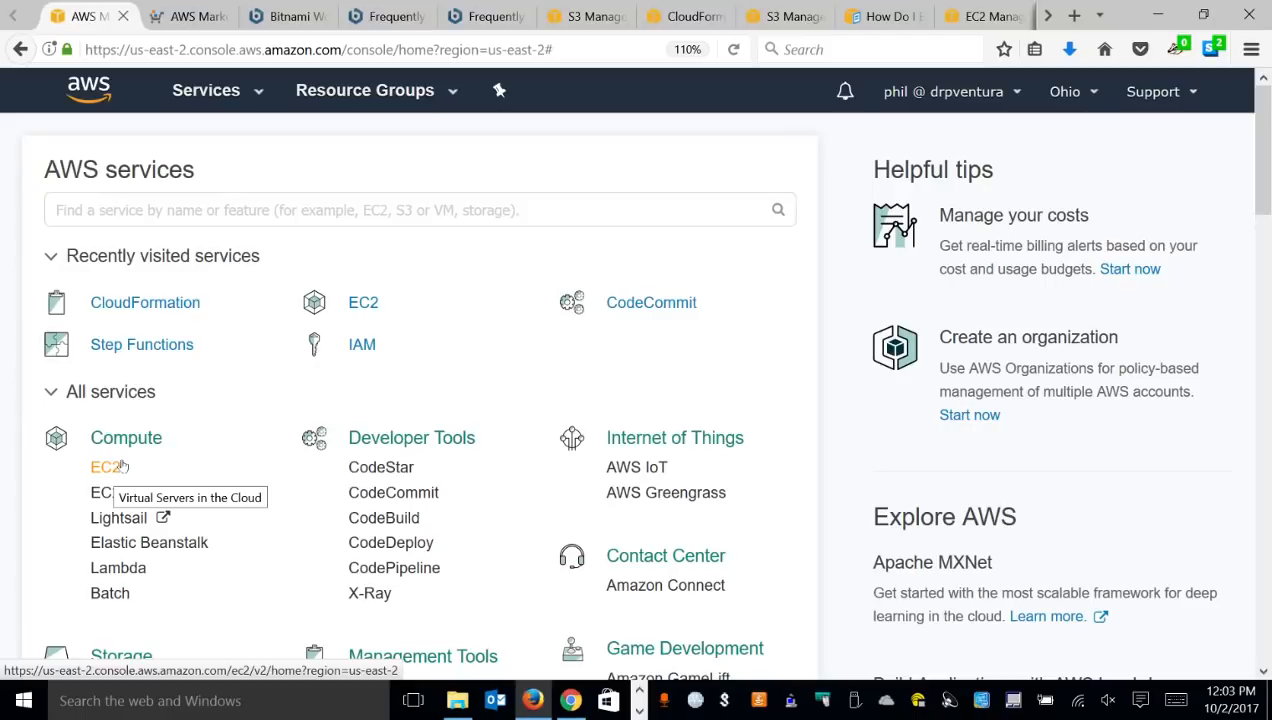
scroll(121, 425, down, 2)
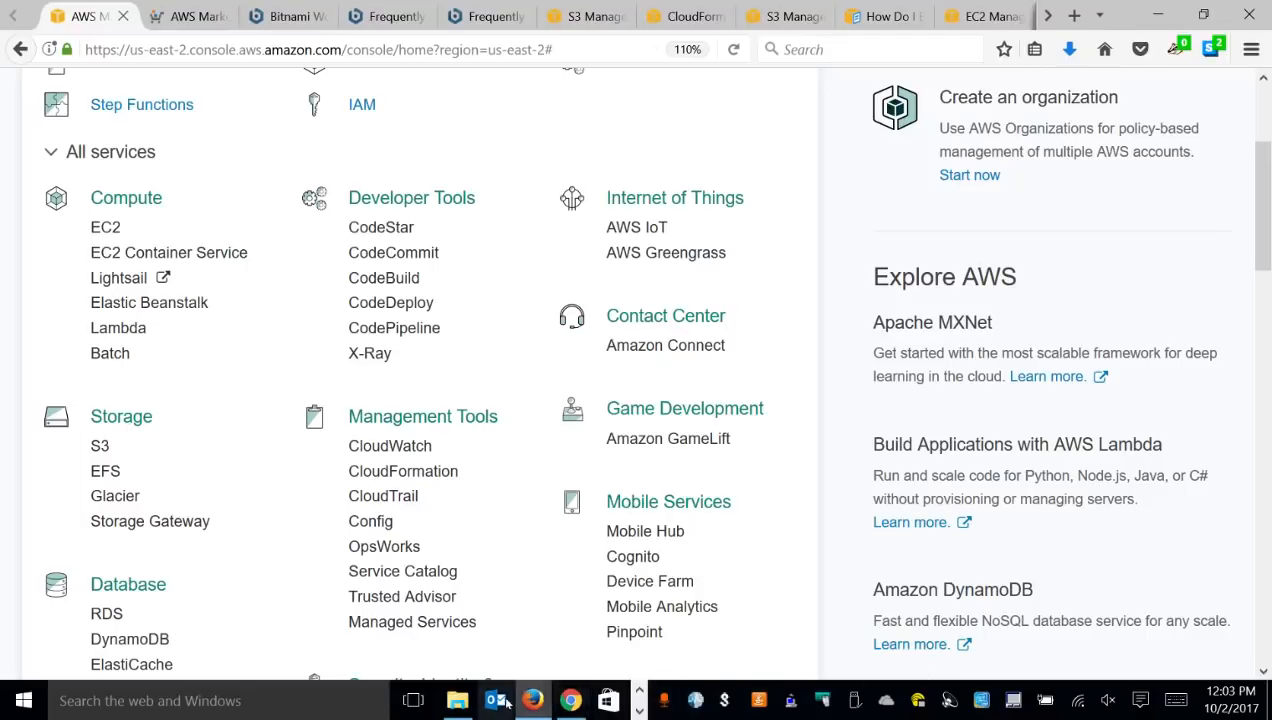
click(640, 710)
click(462, 700)
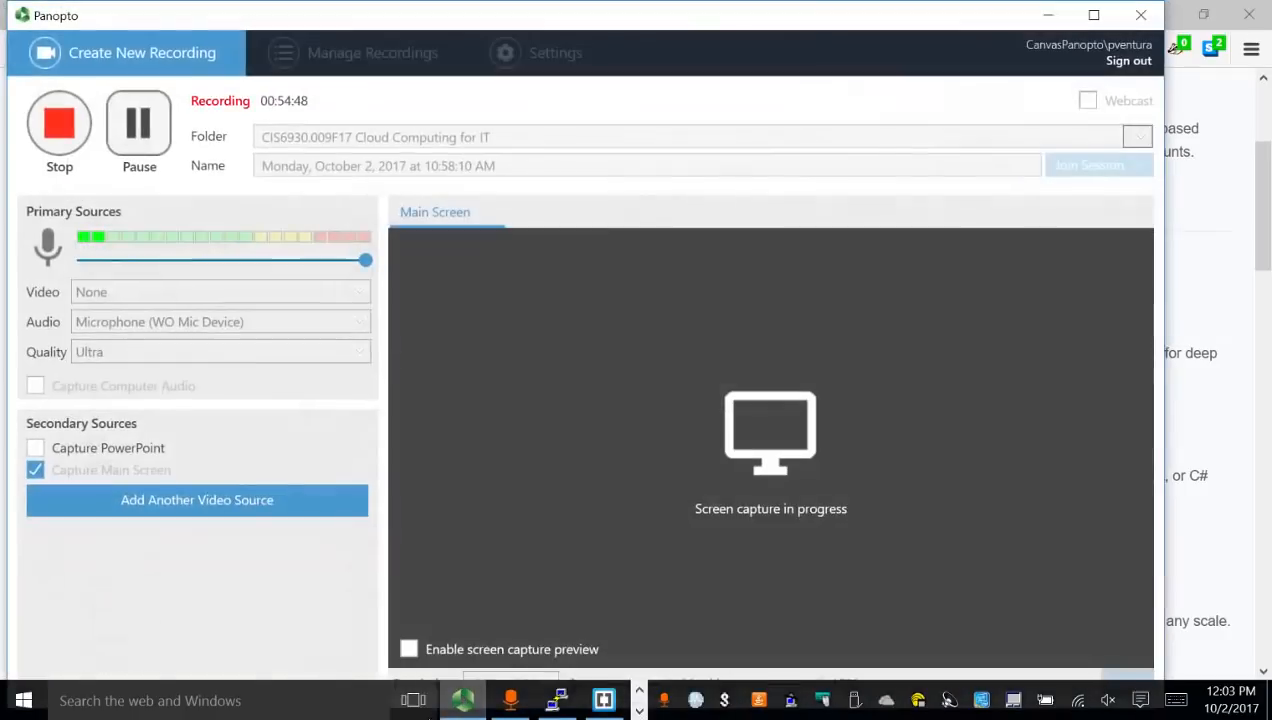